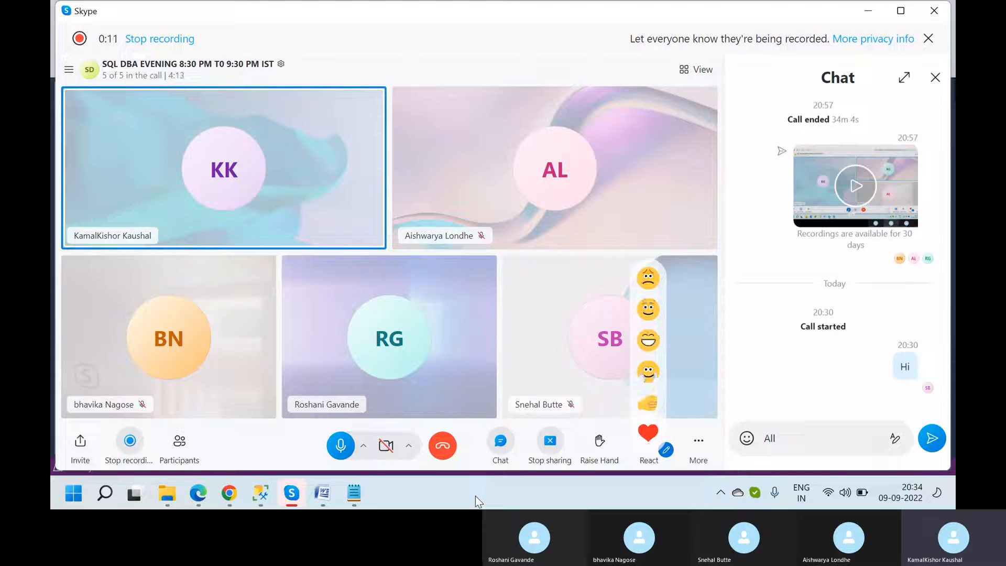
- Switch to SQL Server Management Studio and expand the SGS database's Security folder down to its Users
mouse_move(354, 492)
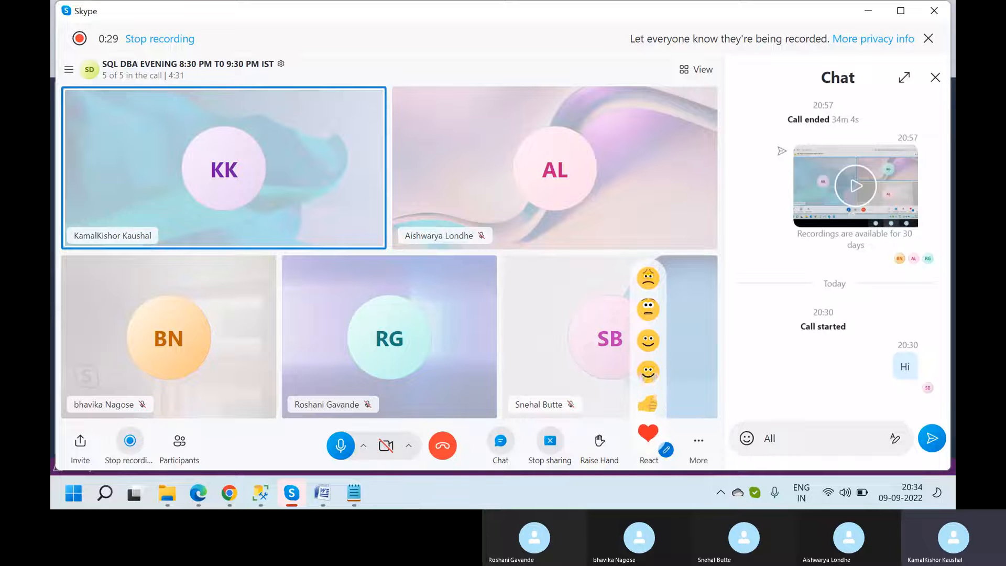
click(323, 493)
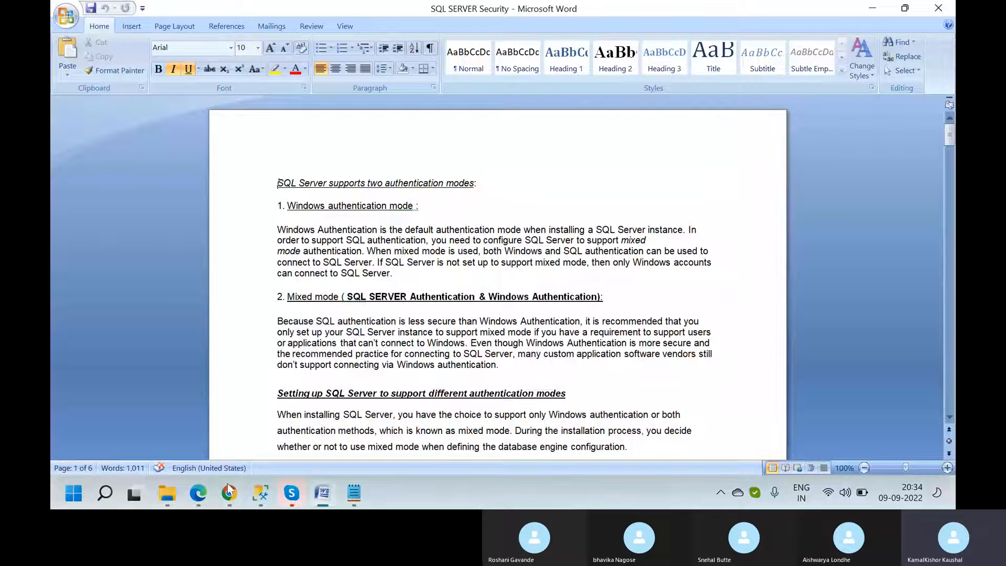
click(260, 493)
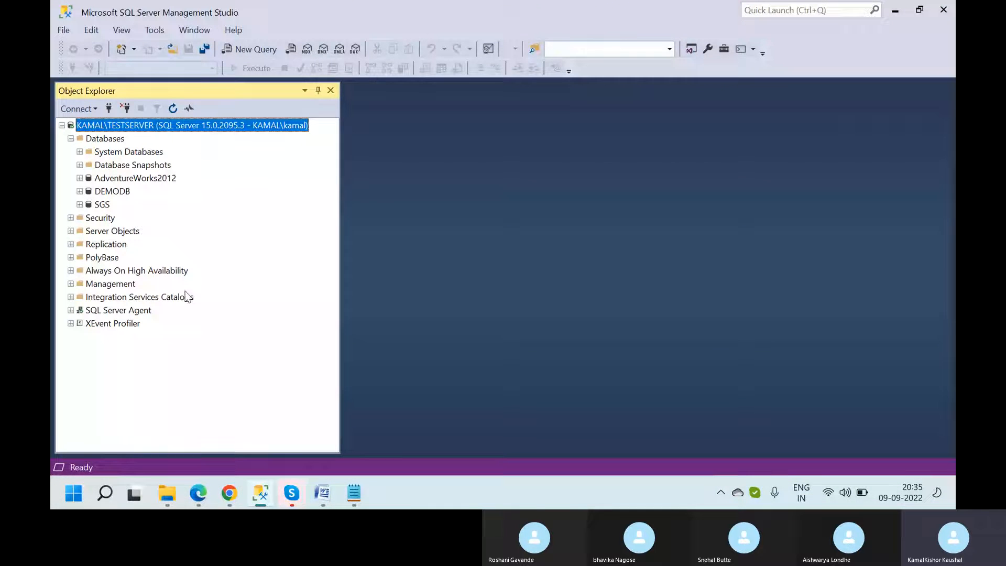
click(596, 337)
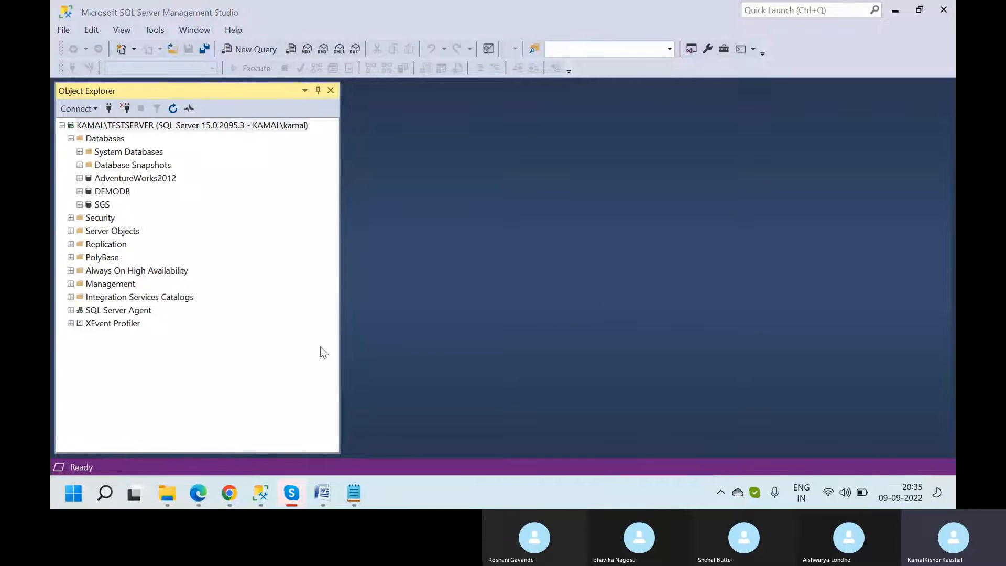
click(79, 204)
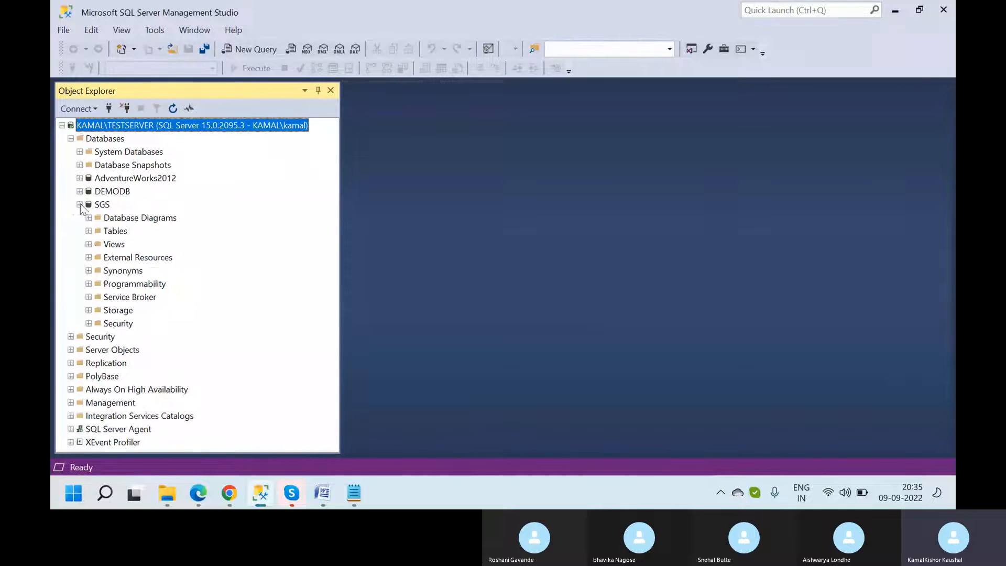
click(88, 323)
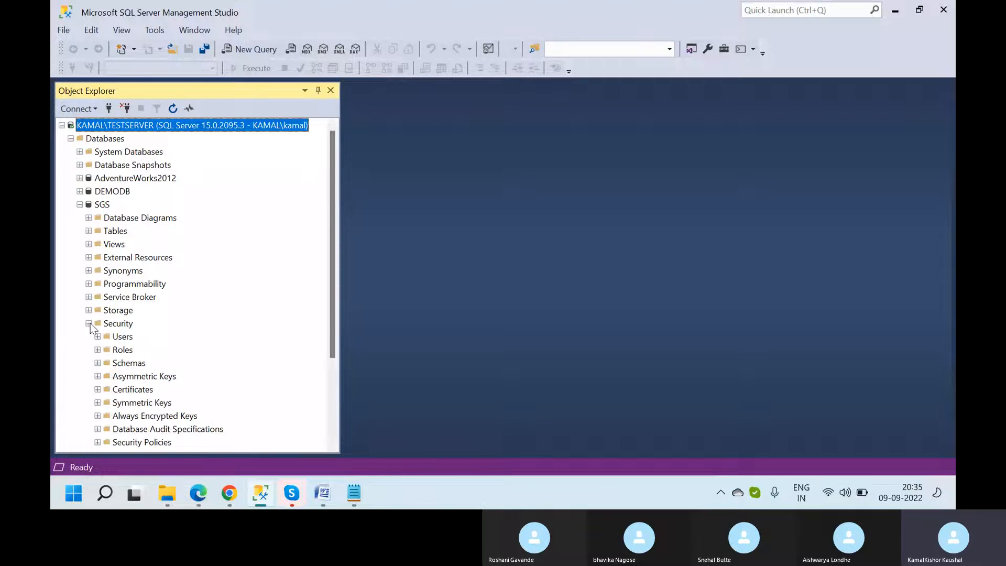
click(98, 337)
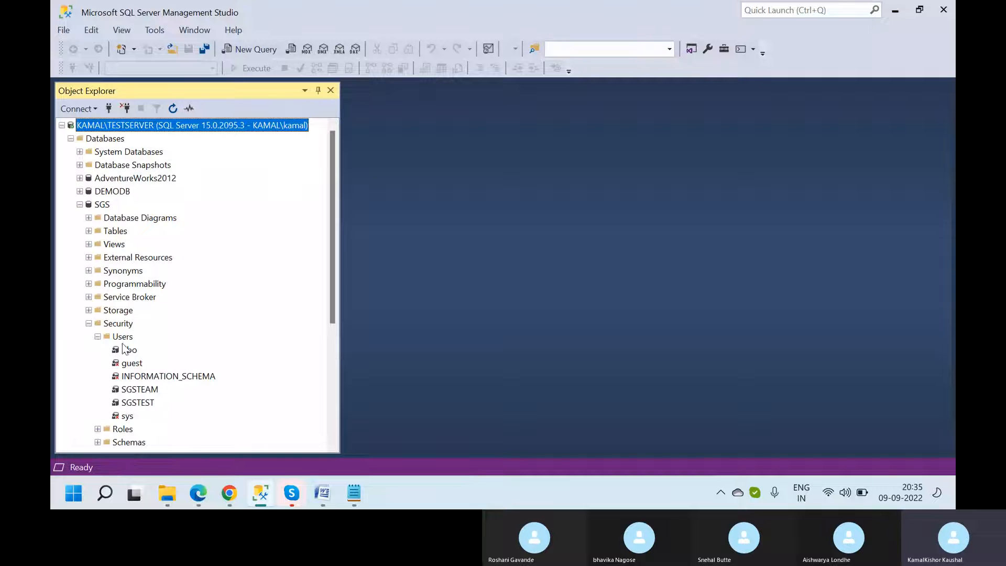
right_click(123, 338)
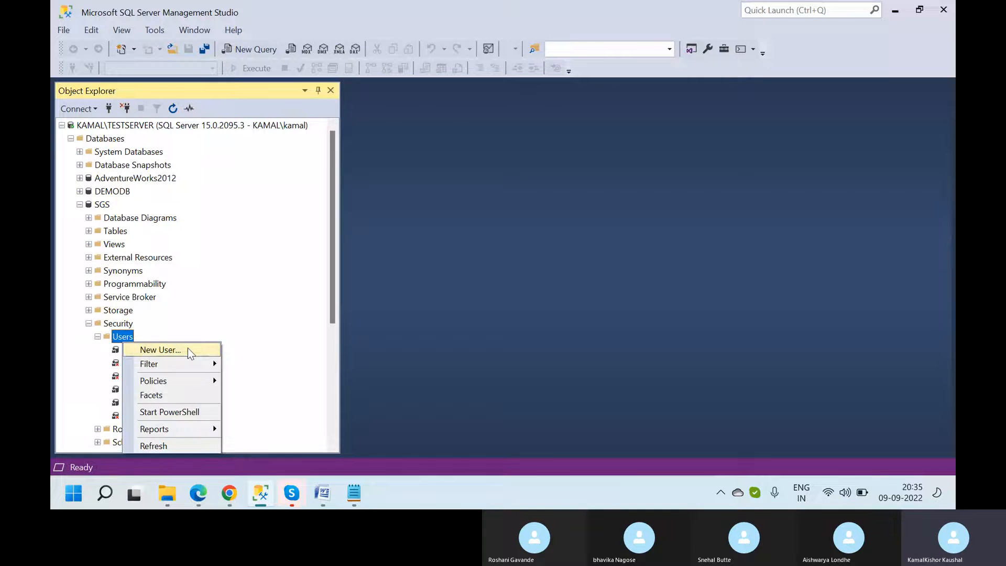
click(188, 350)
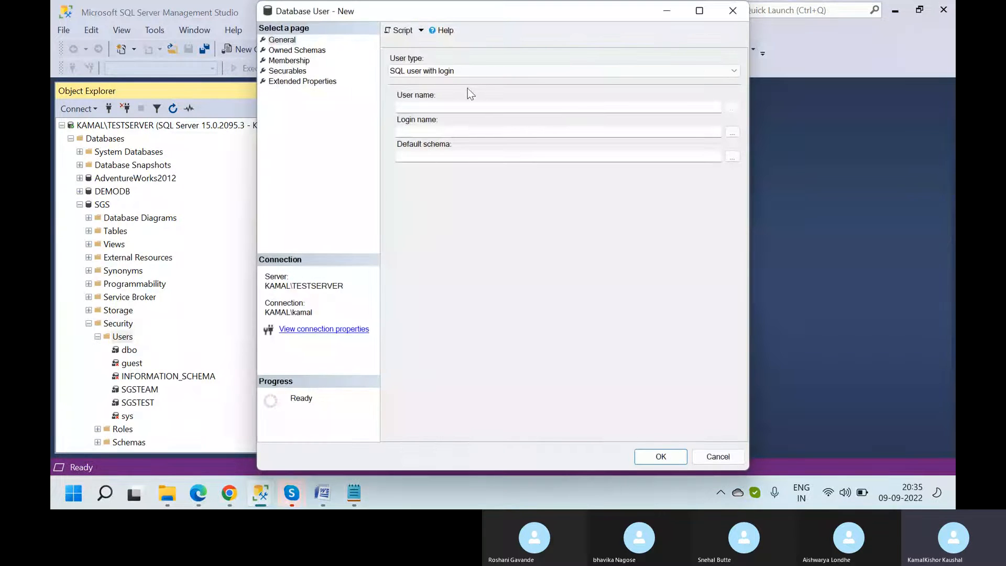
click(733, 11)
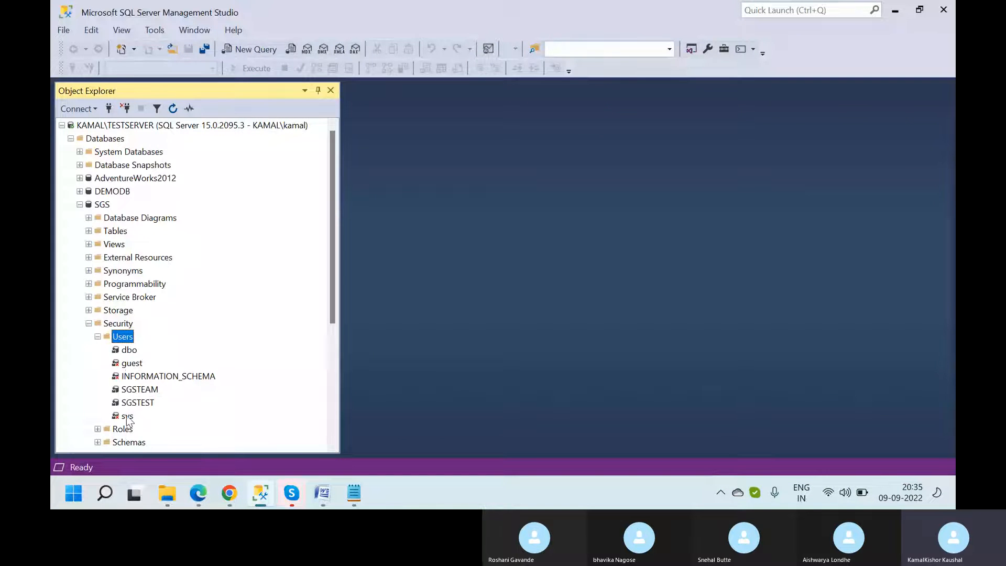
- View the general properties of the SGSTEST user in the SGS database, including its login name and default schema
click(139, 405)
right_click(138, 404)
click(177, 467)
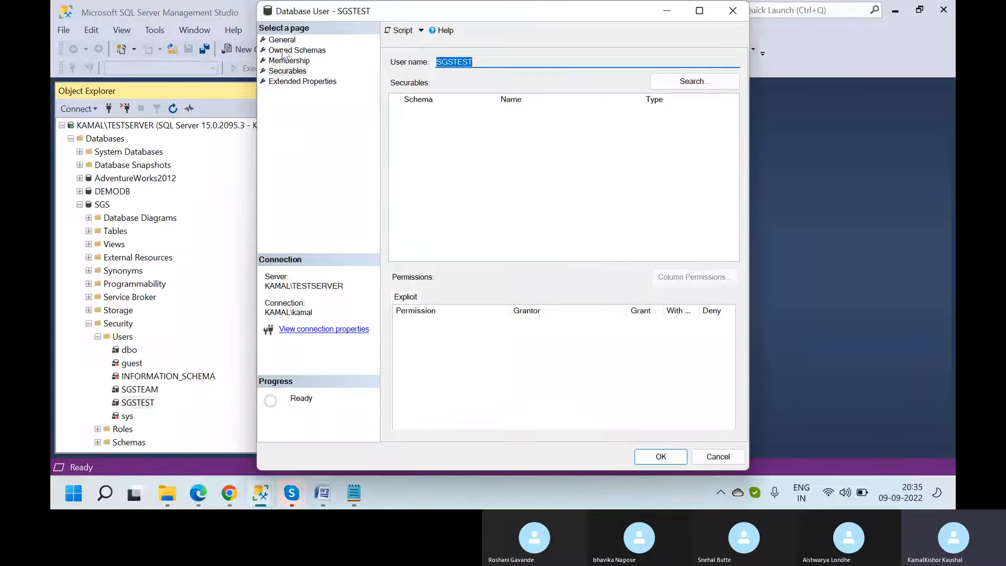
click(282, 40)
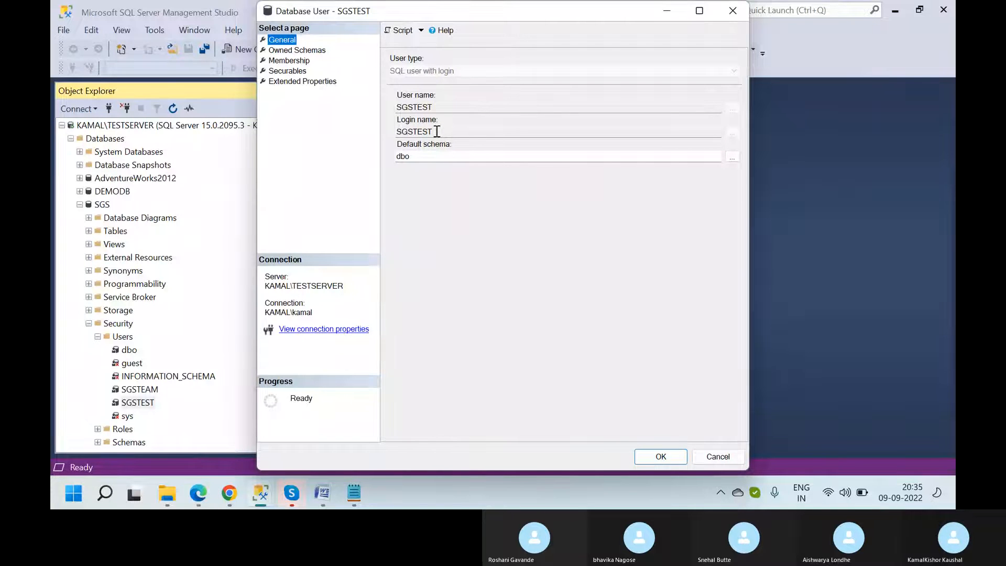
key(Escape)
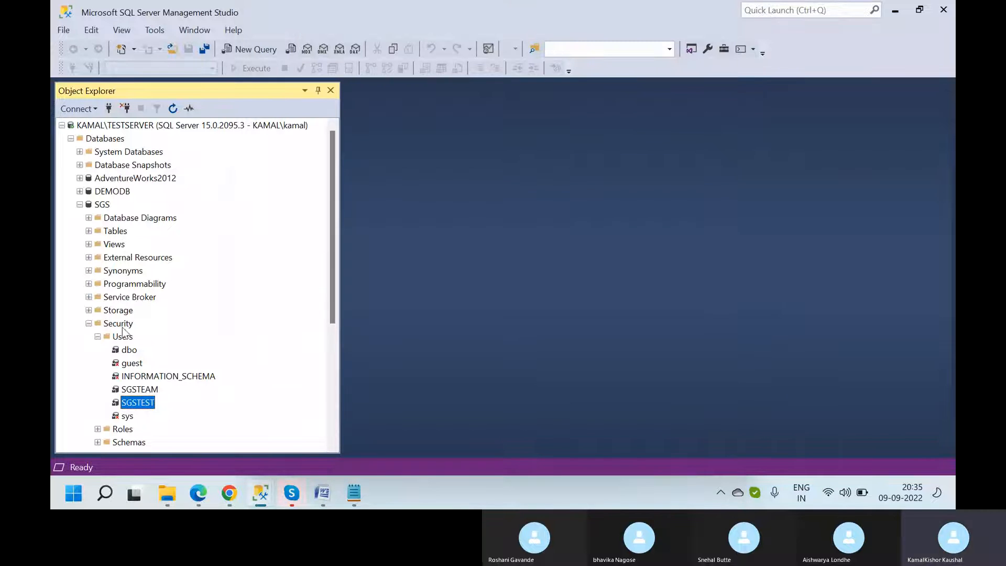
- Find the SGSTEST login among the server-level security logins, collapsing the SGS database and Security branches
click(89, 323)
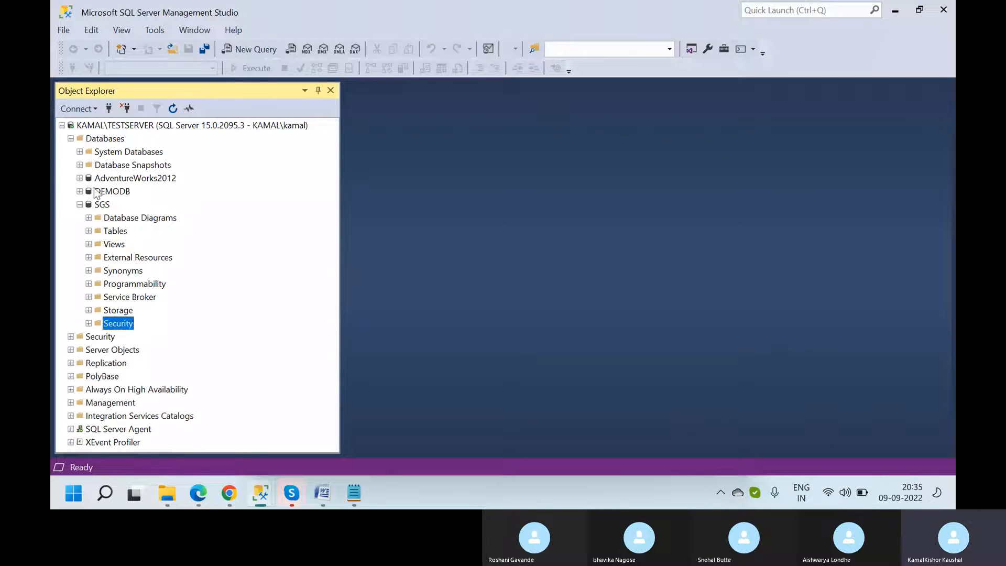
click(79, 204)
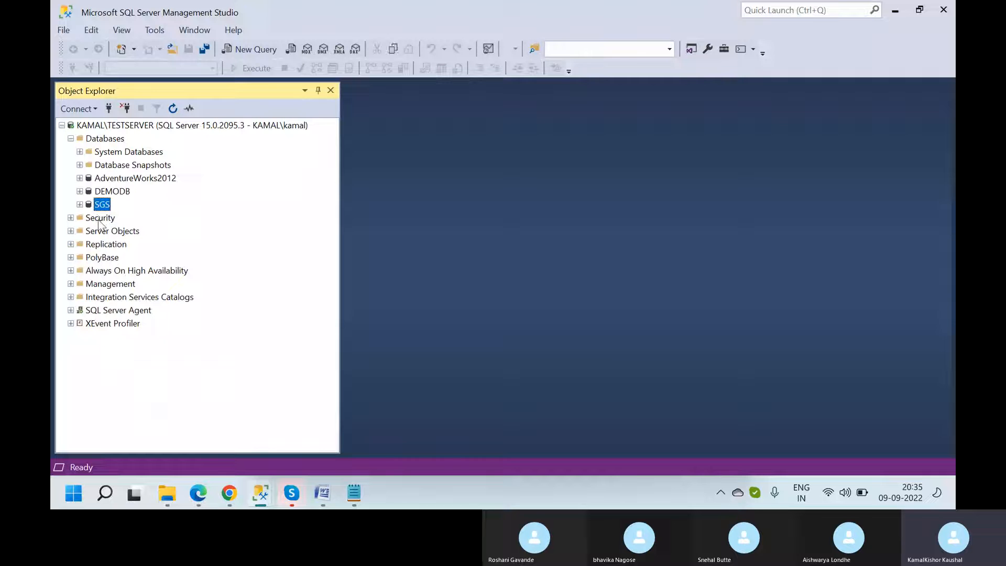
click(70, 218)
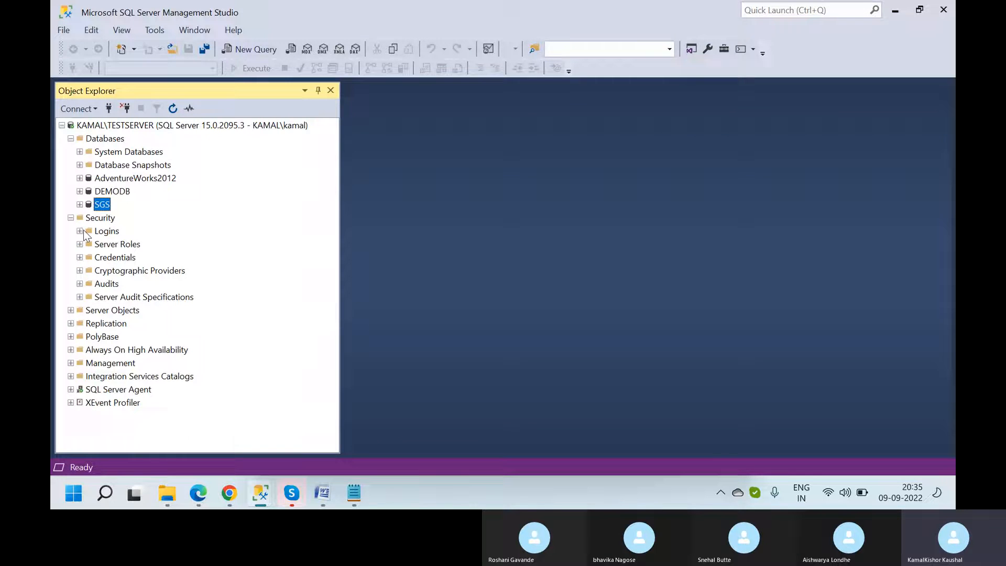
click(84, 232)
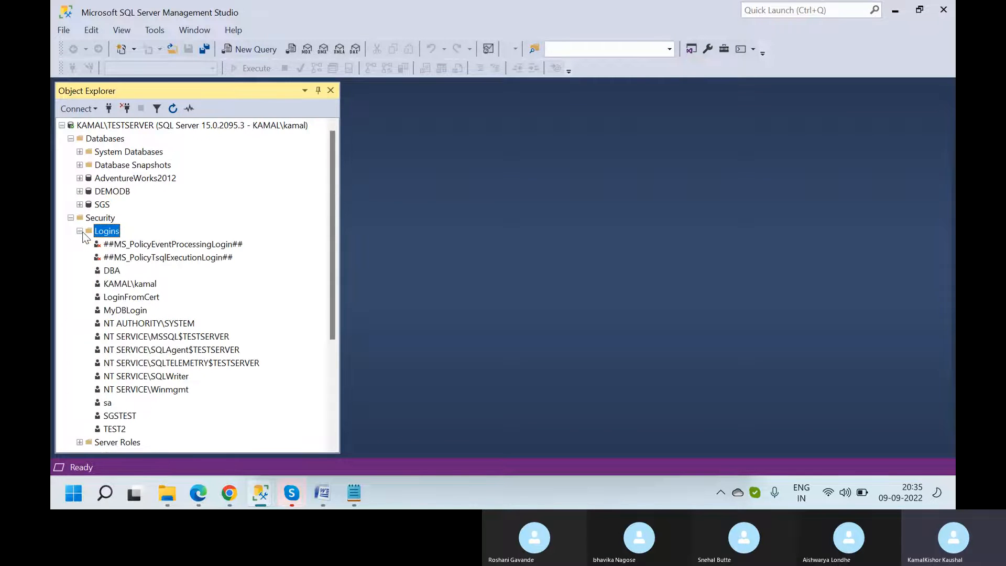
click(120, 417)
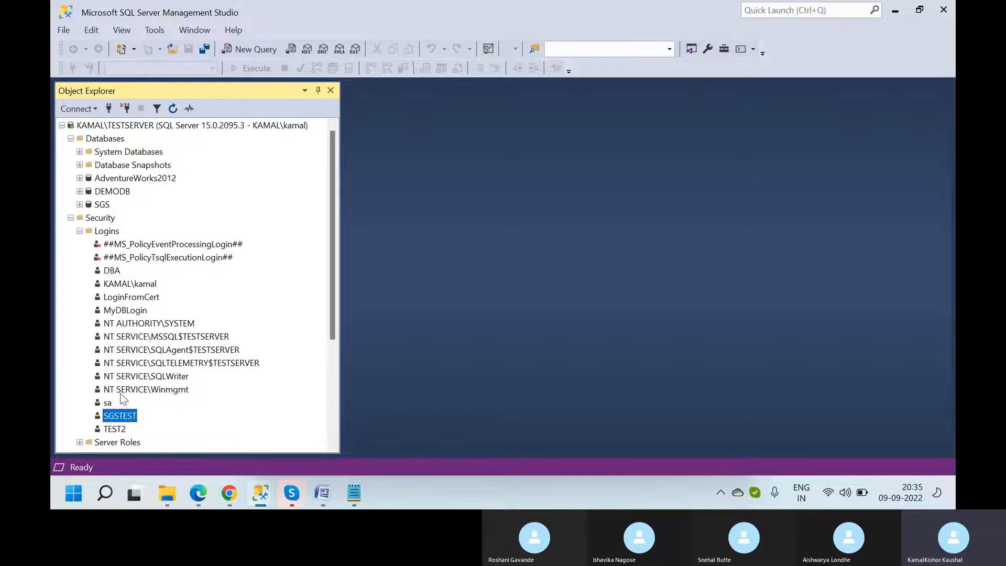
click(80, 232)
click(71, 218)
click(96, 218)
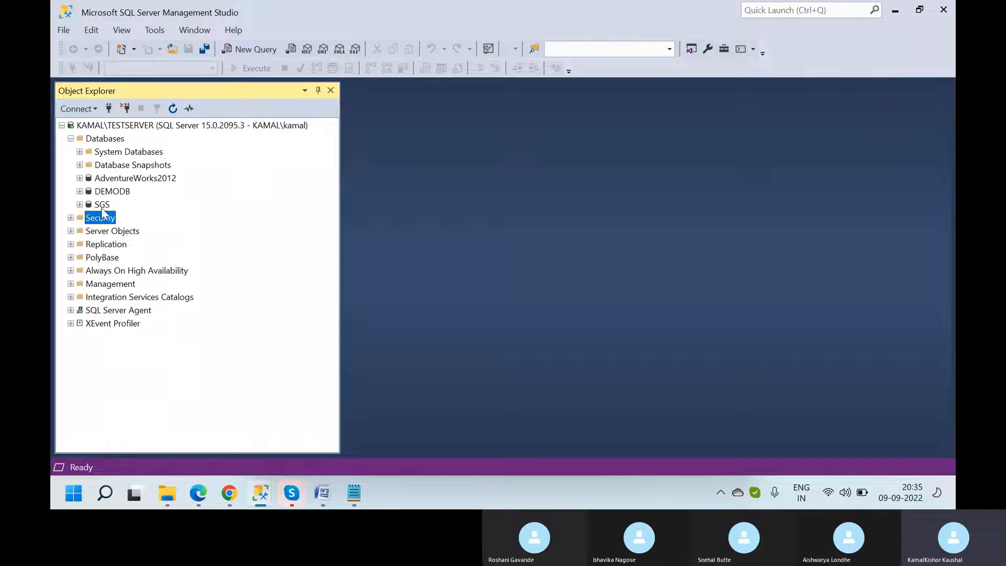
- Start a full disk backup of the SGS database and remove its default backup destination
right_click(102, 207)
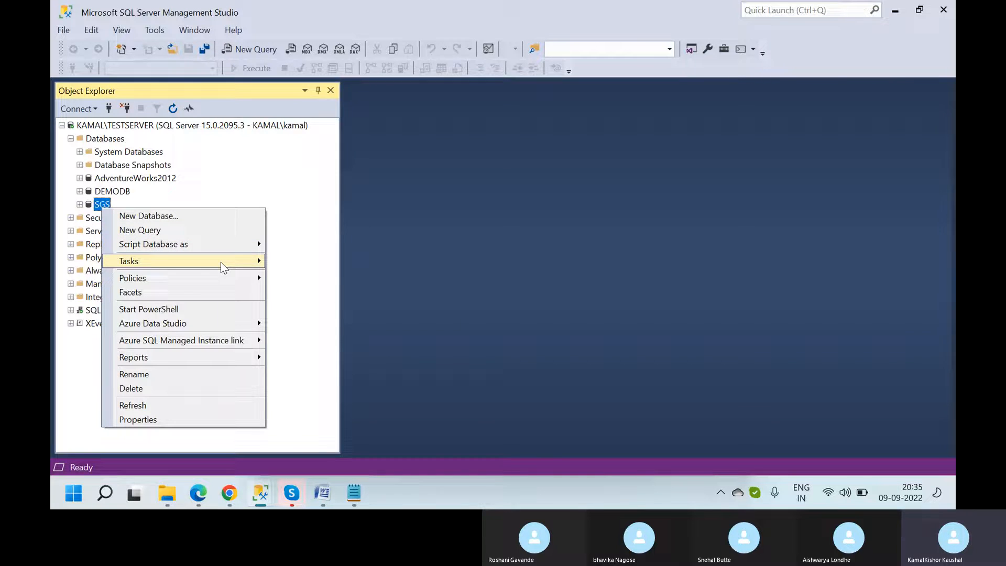
mouse_move(221, 262)
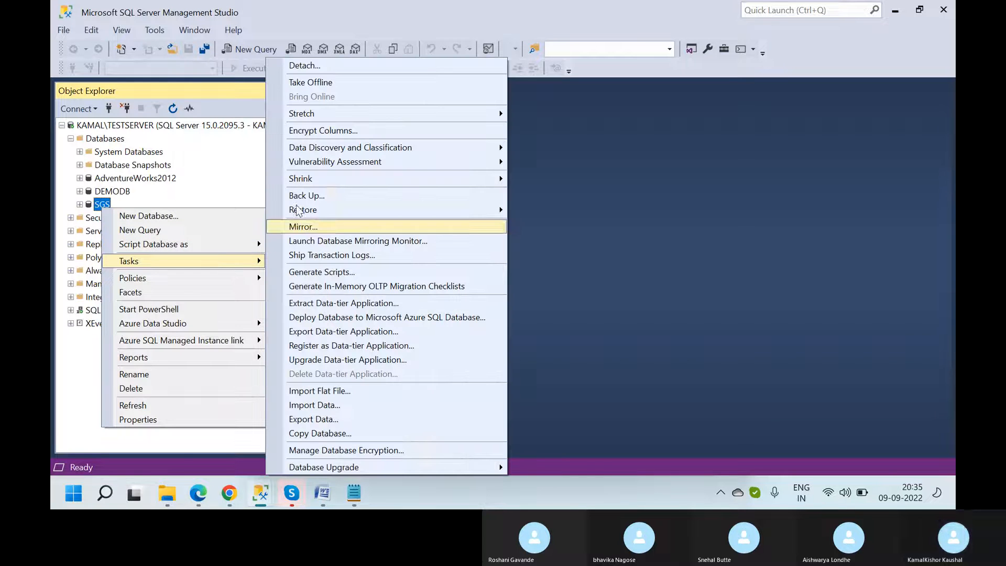
click(361, 197)
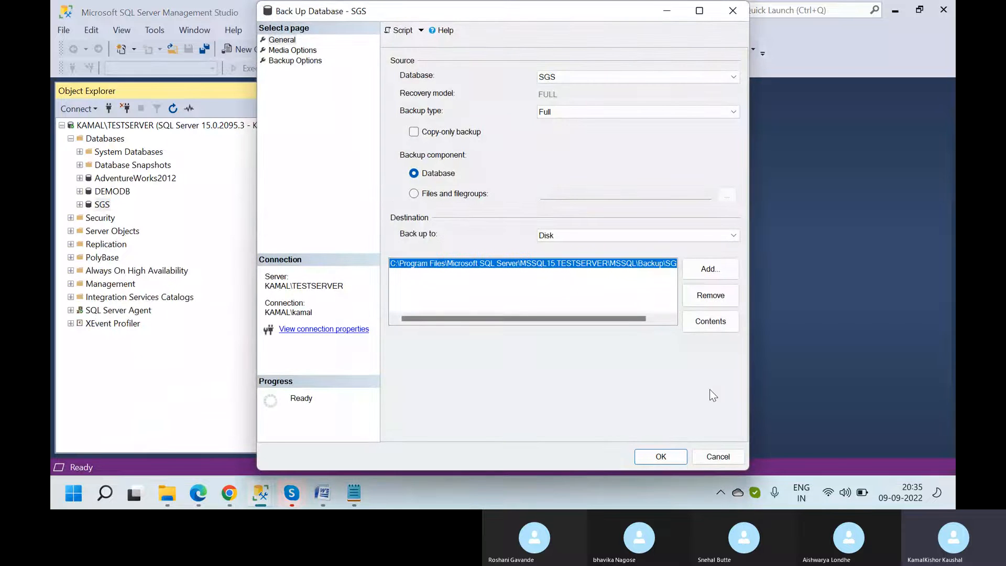
click(765, 439)
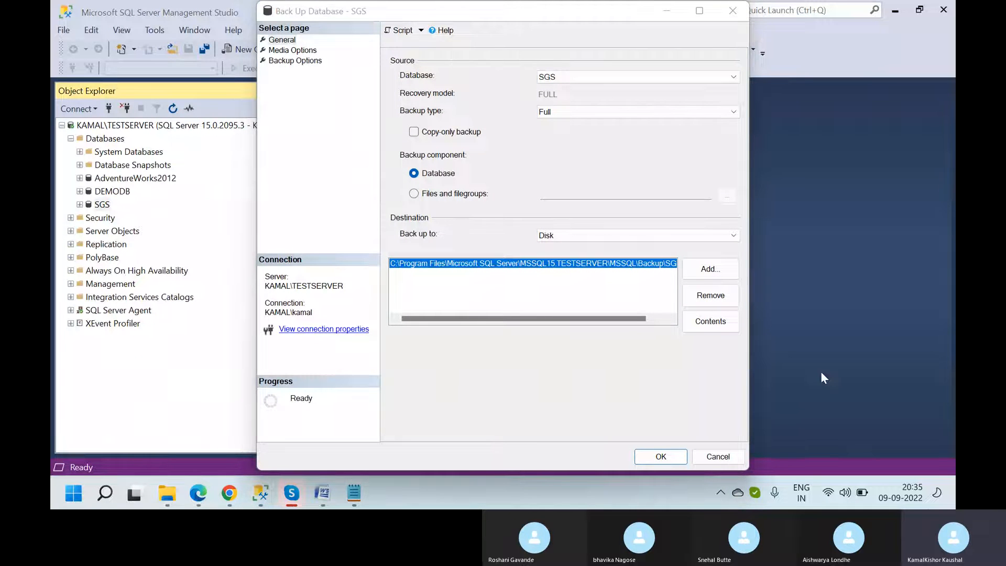
click(711, 295)
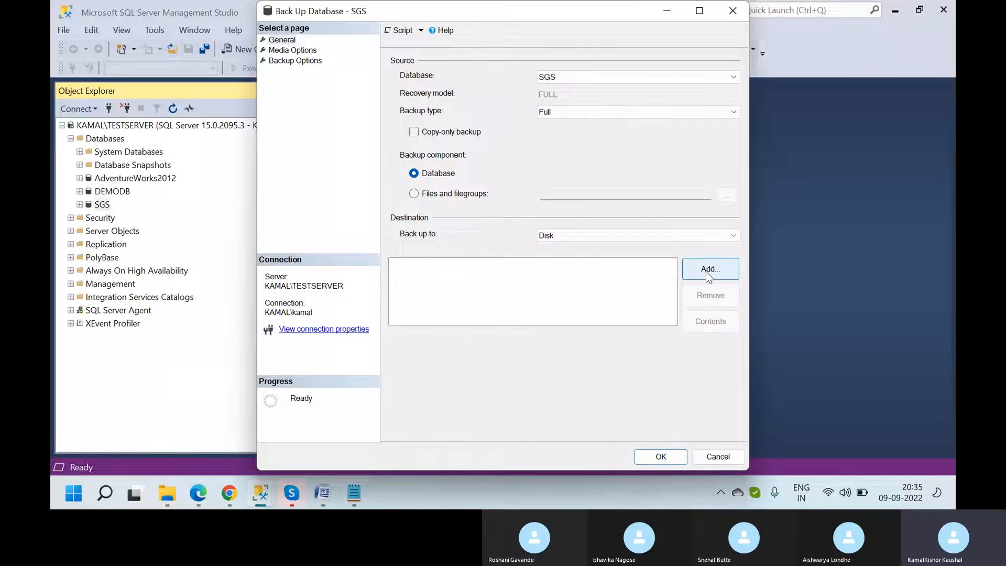
- Add a backup destination file named SGS in the D:\DemoDB folder
click(708, 269)
click(627, 246)
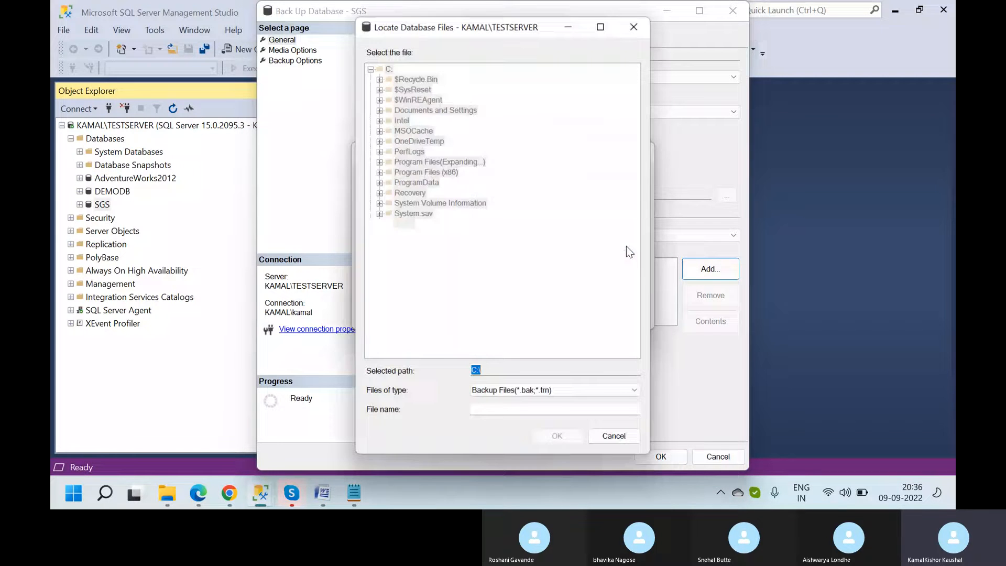
drag(636, 175, 631, 335)
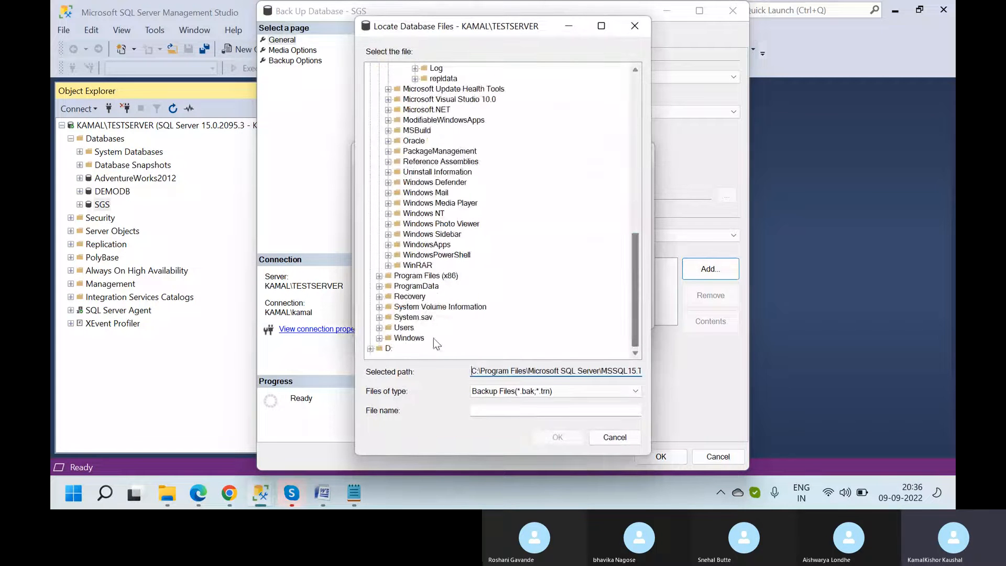
double_click(376, 349)
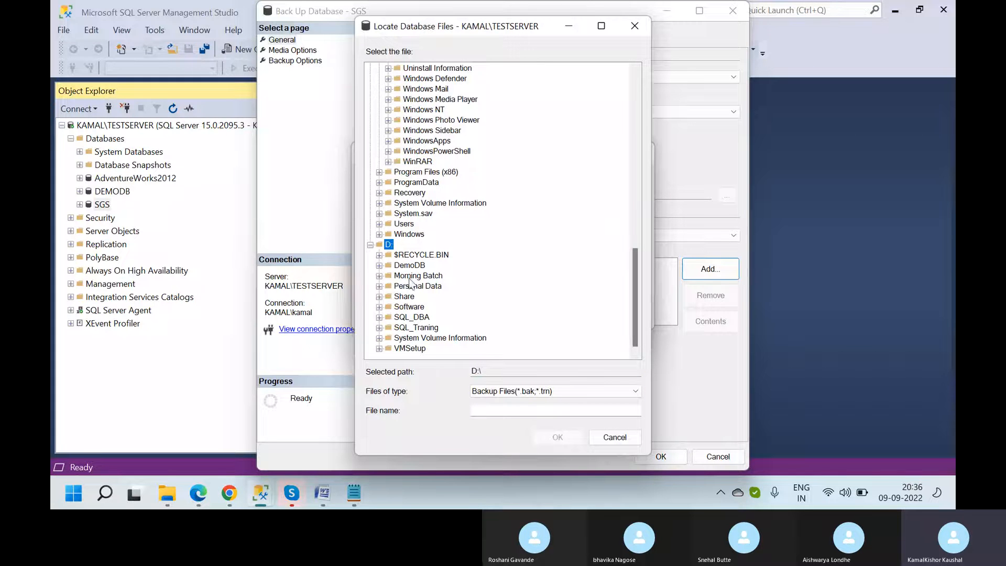
click(411, 265)
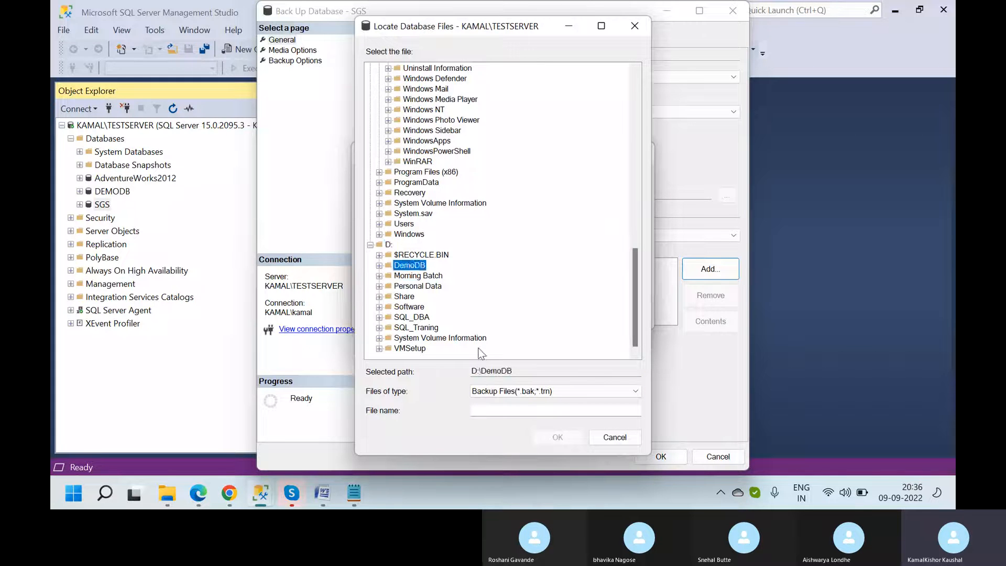
click(501, 411)
text(SGSDB)
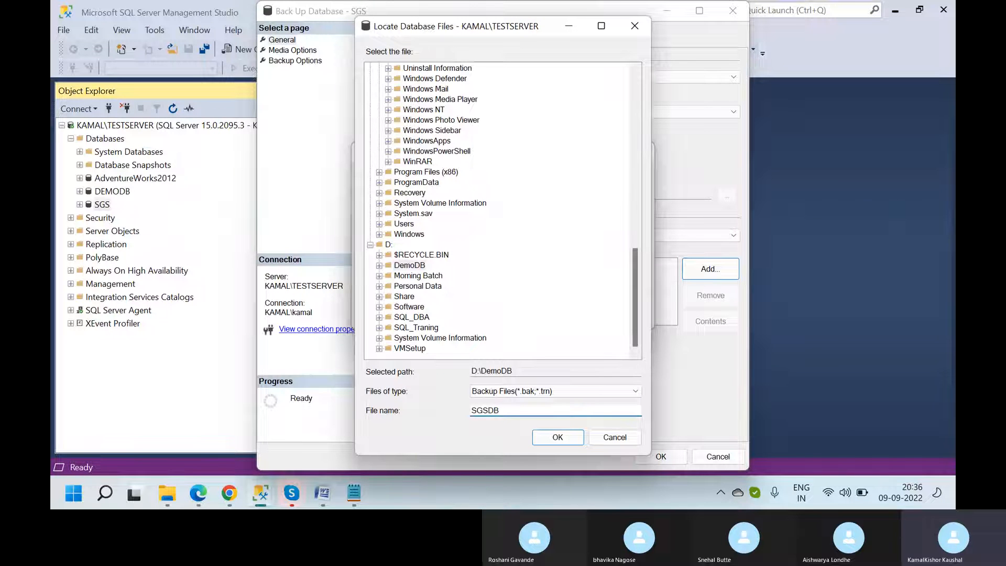
key(BackSpace)
click(557, 438)
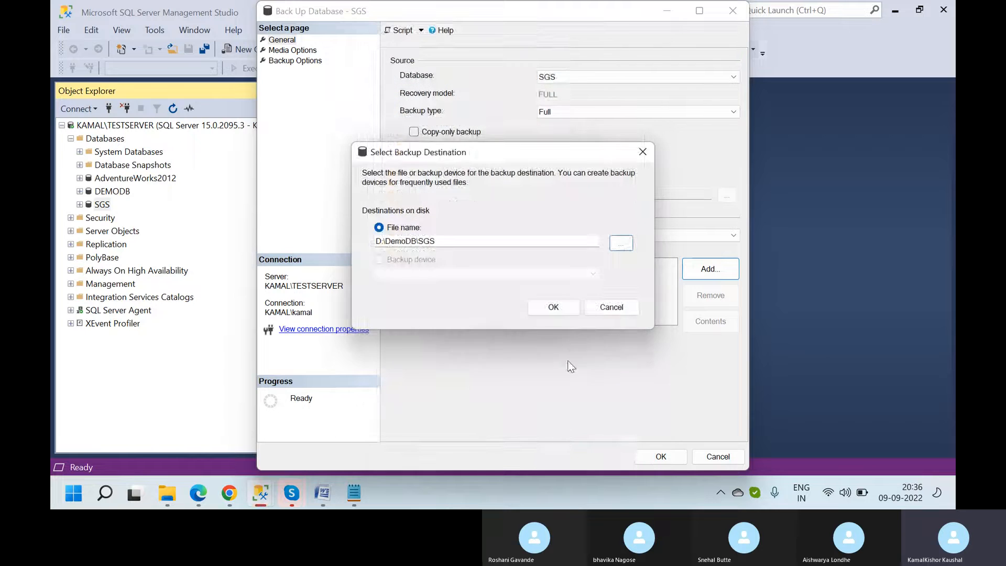
click(557, 307)
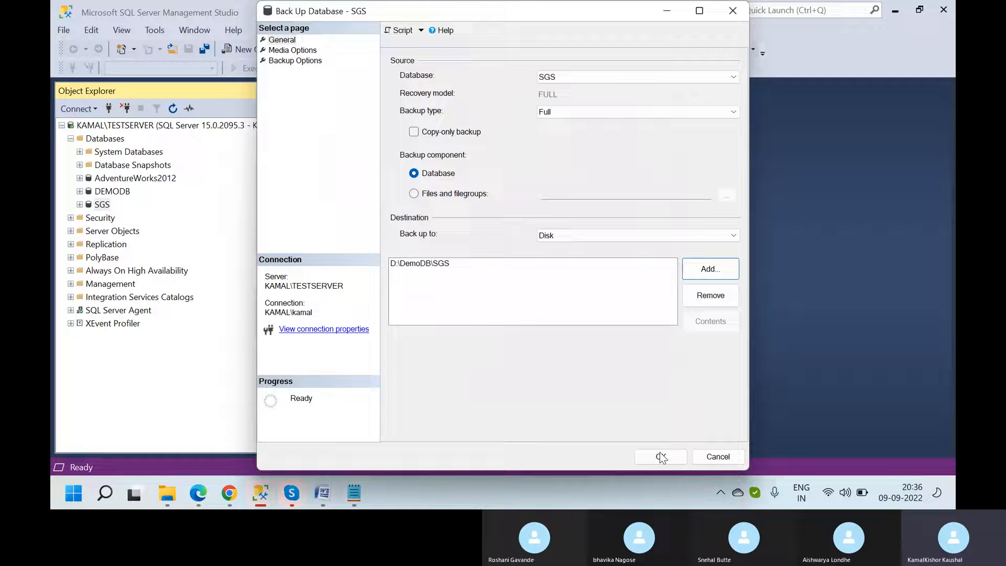
- Run the SGS database backup to D:\DemoDB\SGS and collapse the server's object tree
click(427, 264)
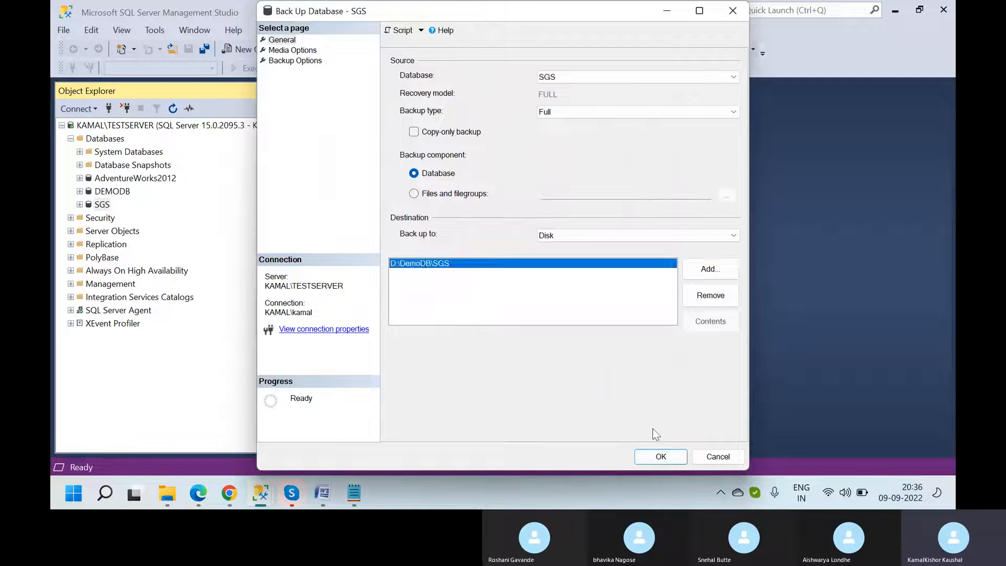
click(679, 460)
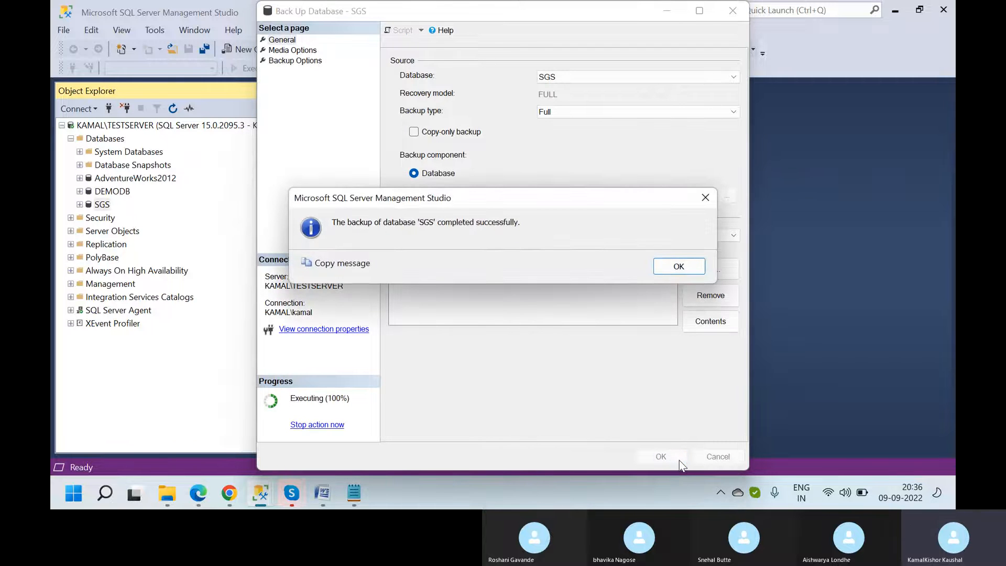
click(680, 266)
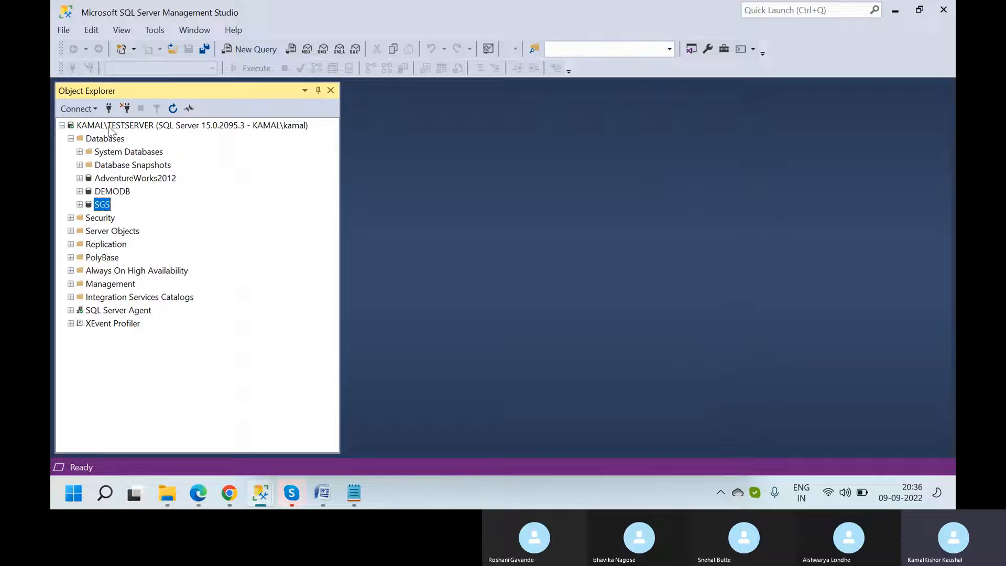
click(61, 125)
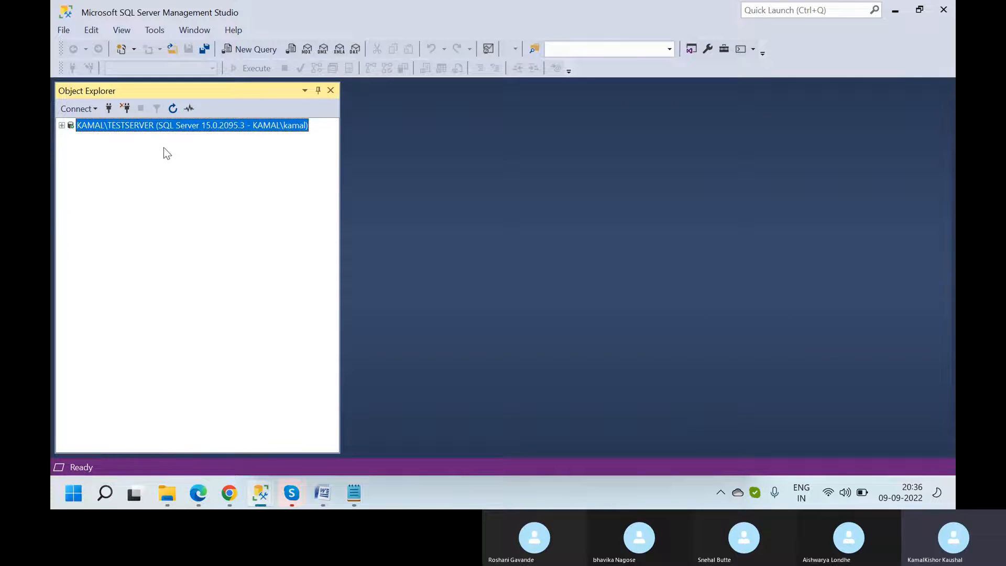
- Disconnect from the TESTSERVER instance and start a new Database Engine connection
right_click(126, 134)
click(127, 144)
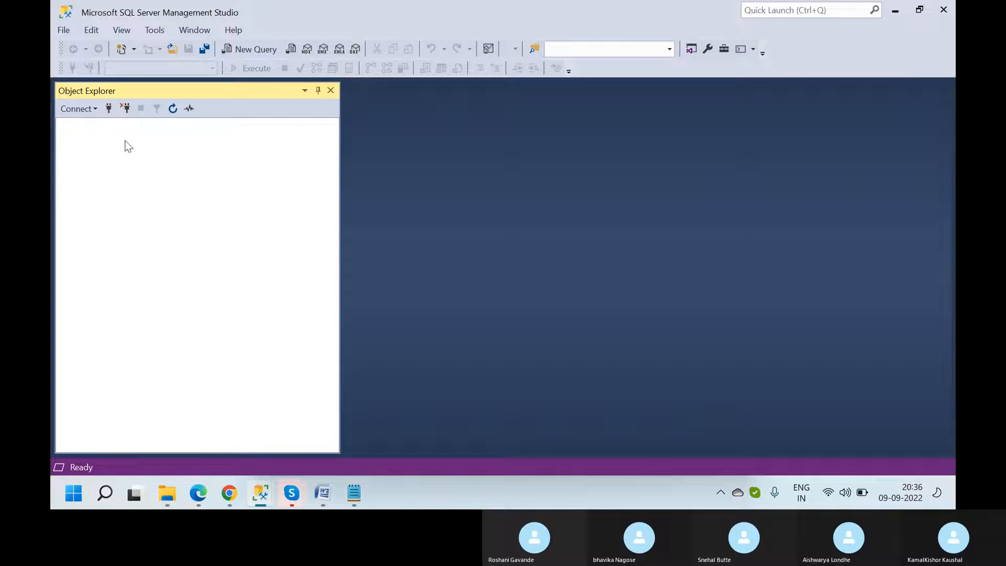
click(78, 110)
click(93, 123)
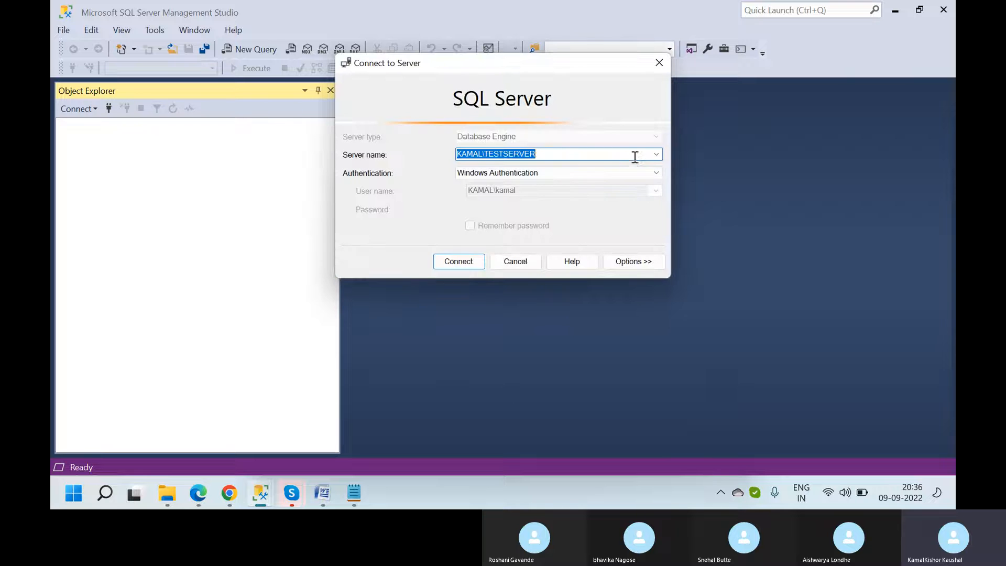
- Choose the SQLSERVER1 instance by browsing the local servers and connect to it with Windows Authentication
click(656, 155)
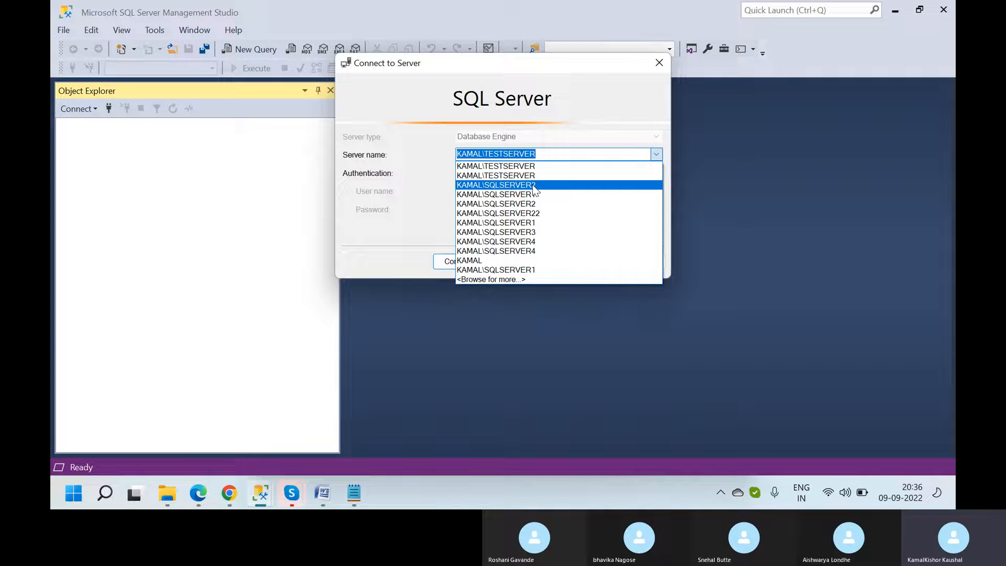
click(534, 185)
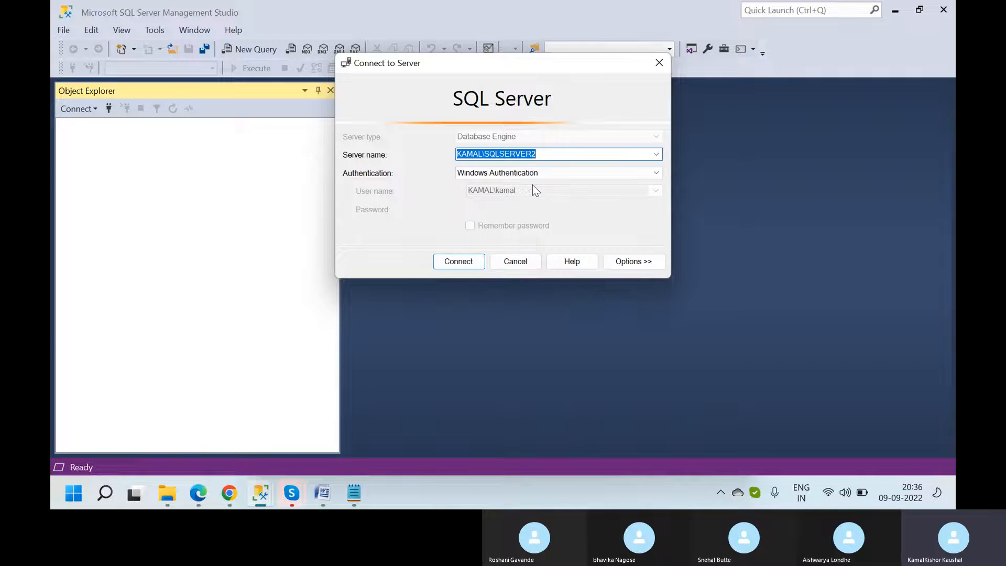
click(657, 154)
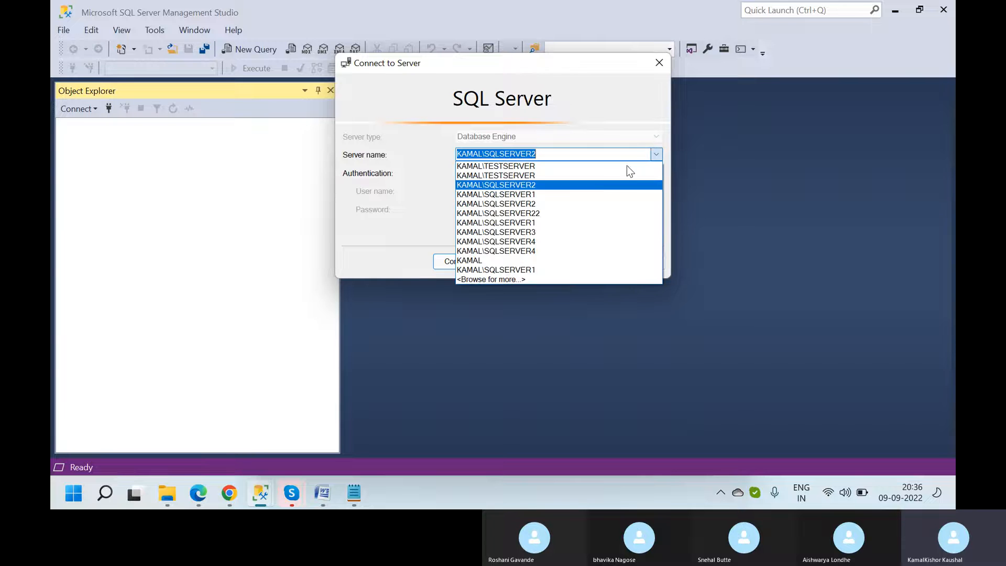
click(502, 279)
click(394, 94)
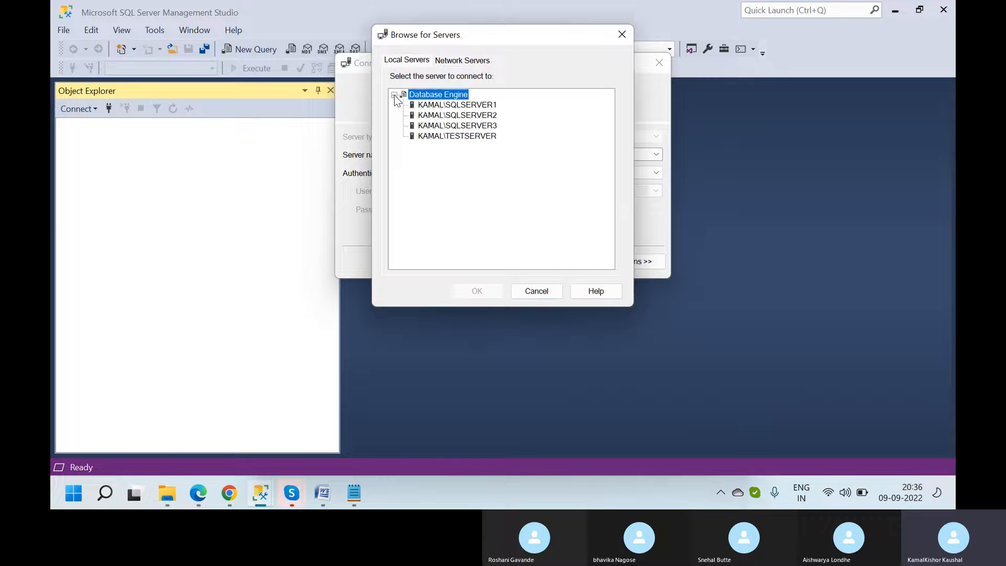
click(439, 106)
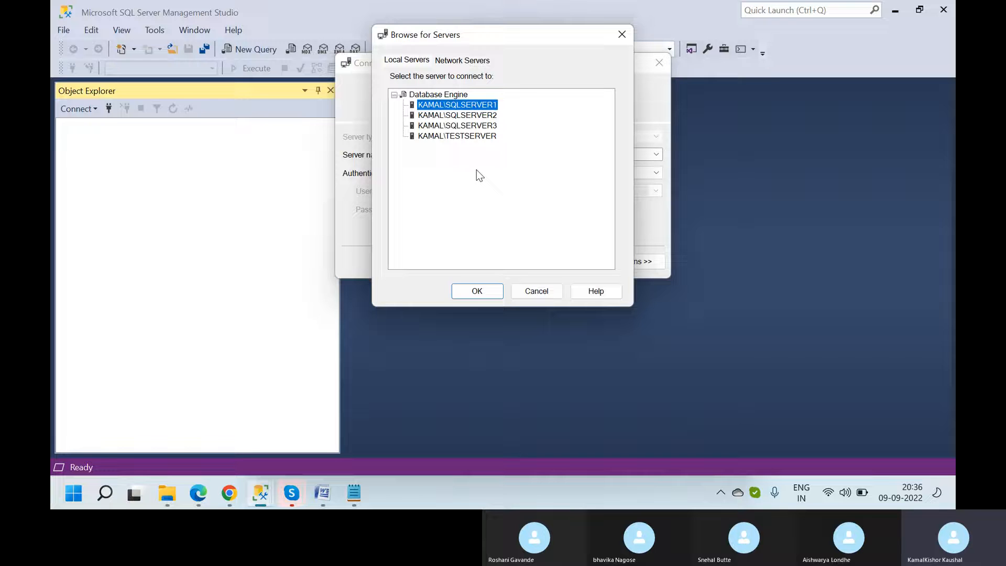
click(477, 291)
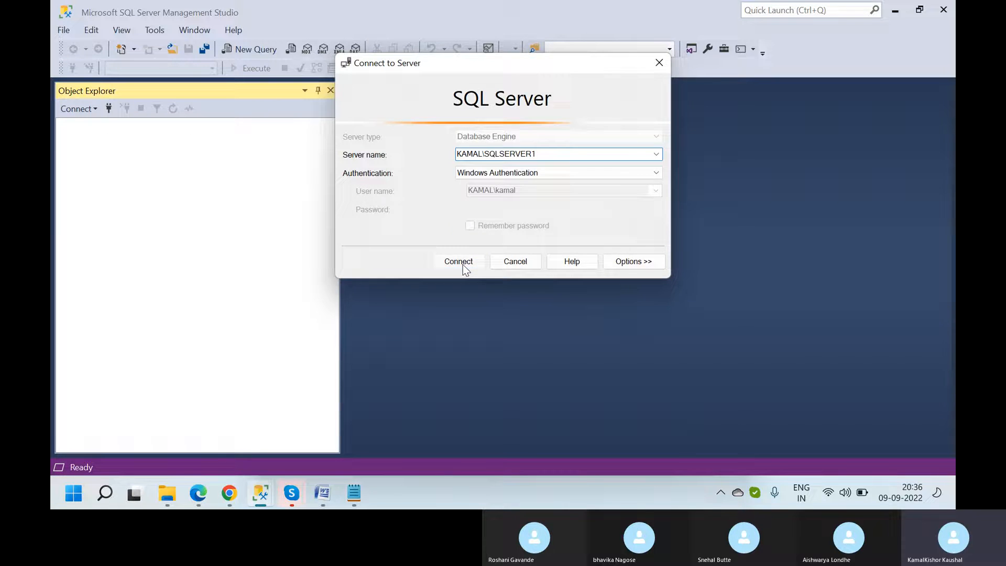
click(460, 263)
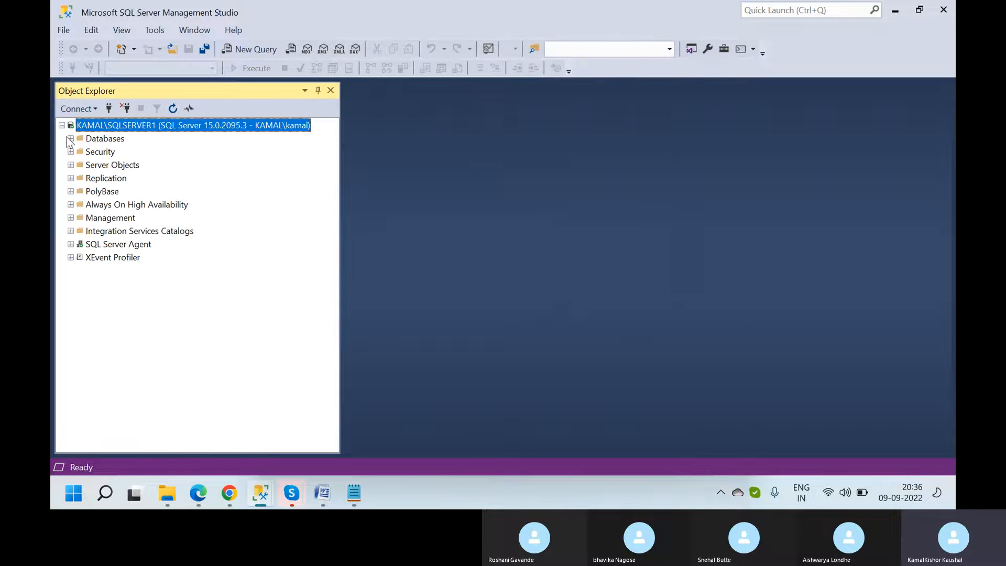
- Examine the databases and the server-level security logins of the SQLSERVER1 instance
click(70, 139)
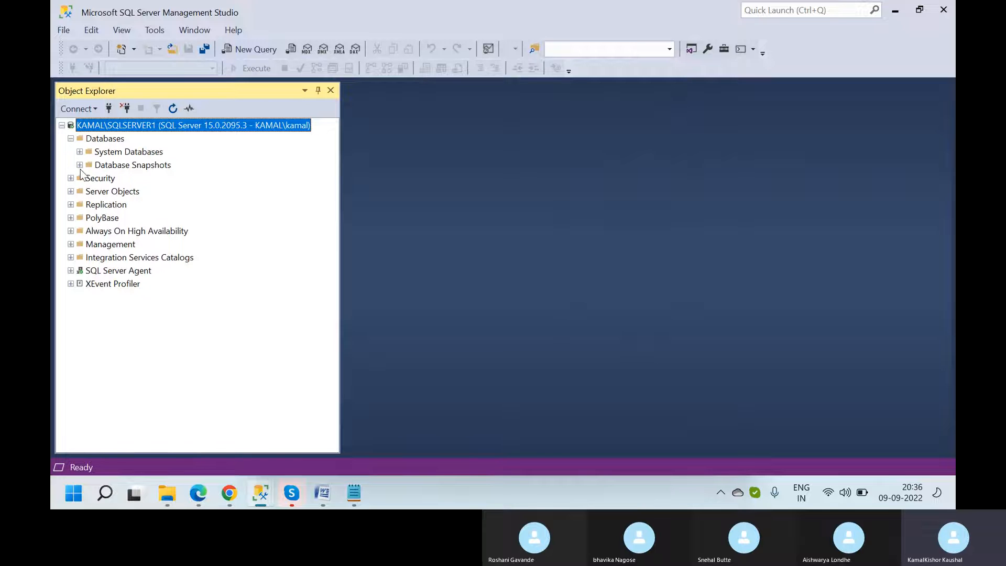
click(70, 178)
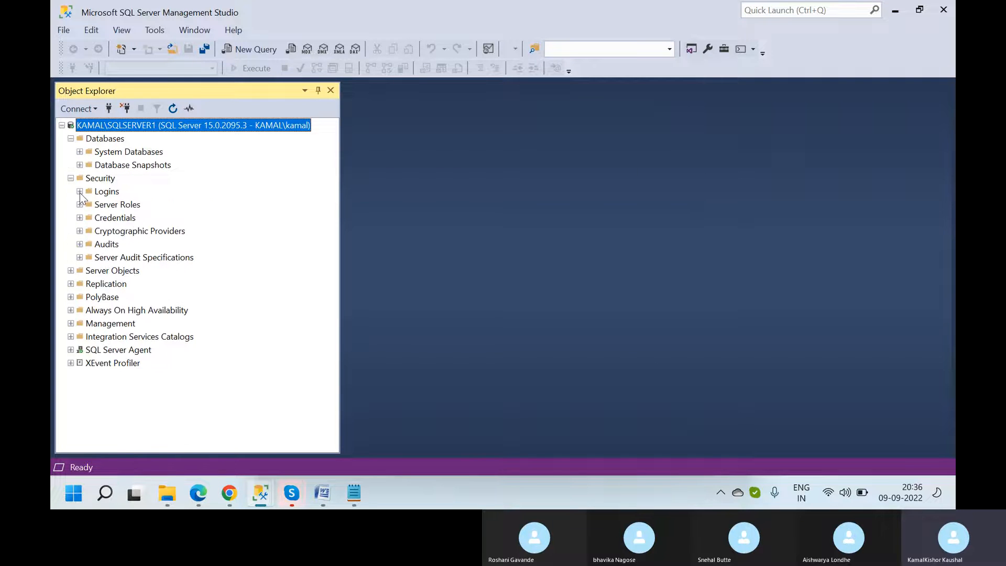
click(80, 191)
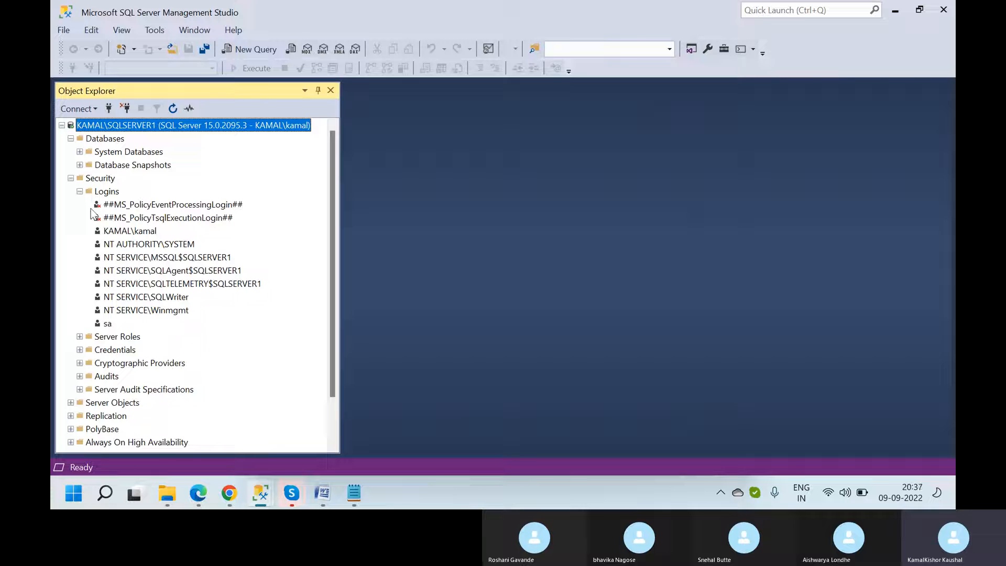
click(80, 192)
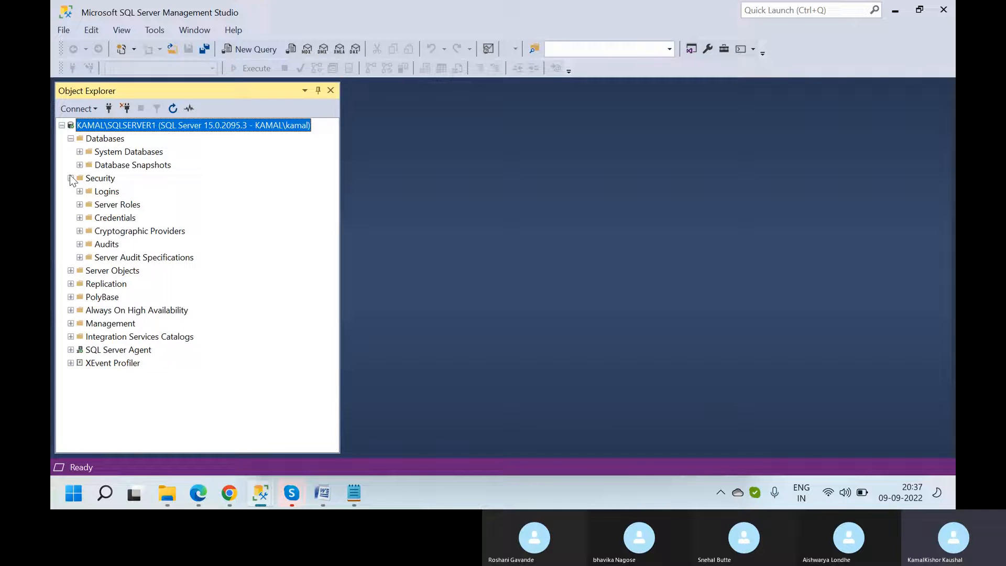
click(71, 179)
click(102, 181)
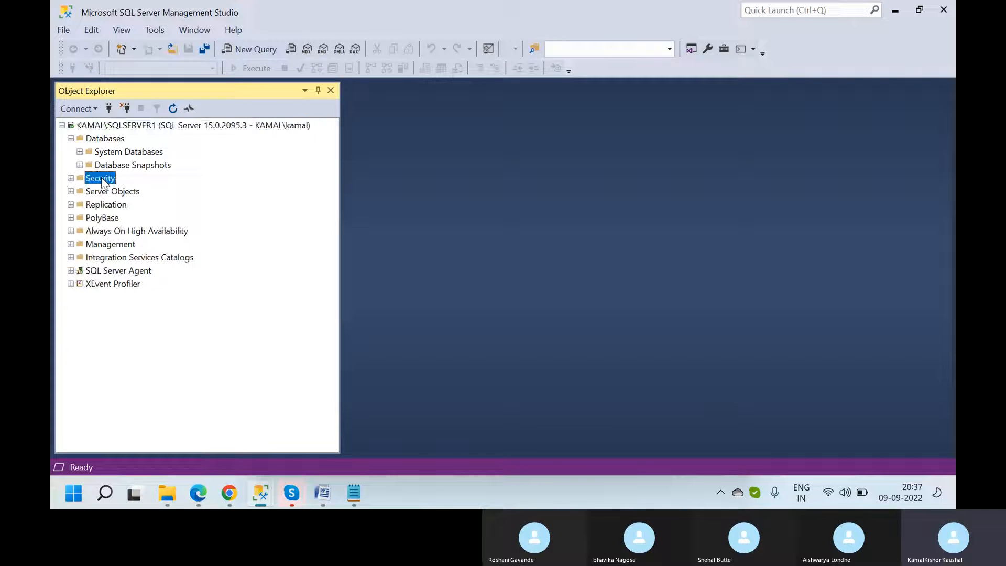
- Start a database restore on SQLSERVER1 with a device as the source
click(105, 143)
right_click(104, 143)
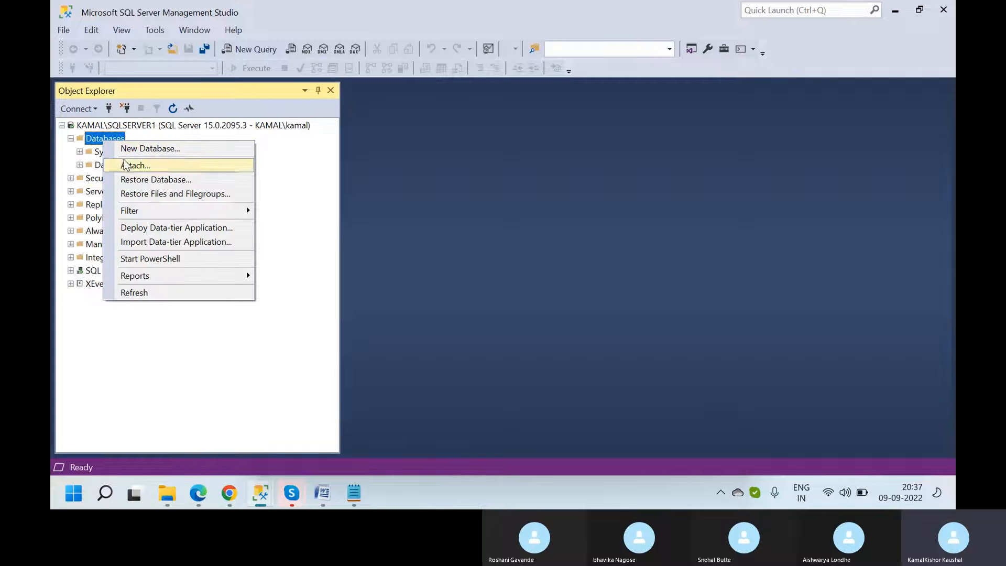
click(184, 182)
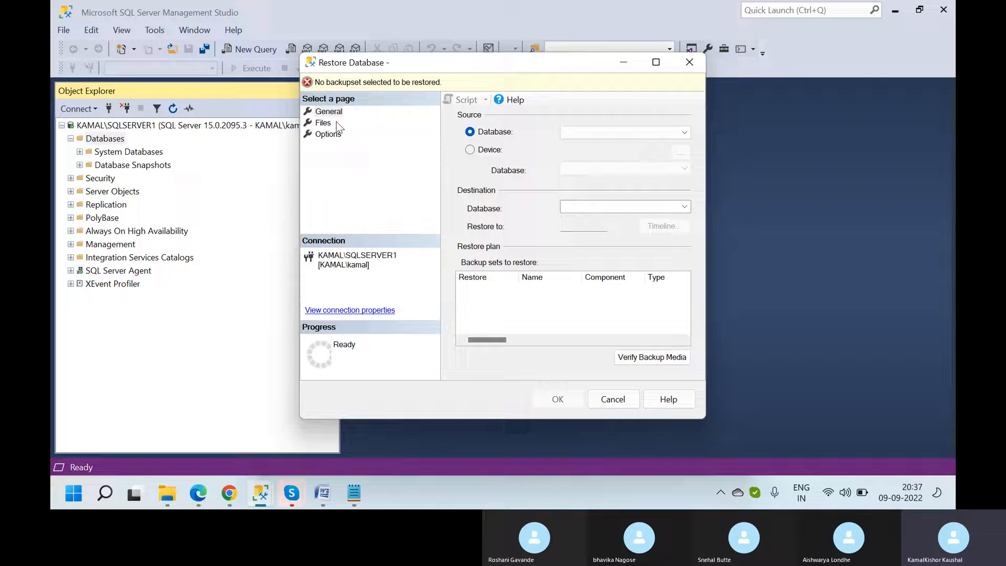
click(475, 152)
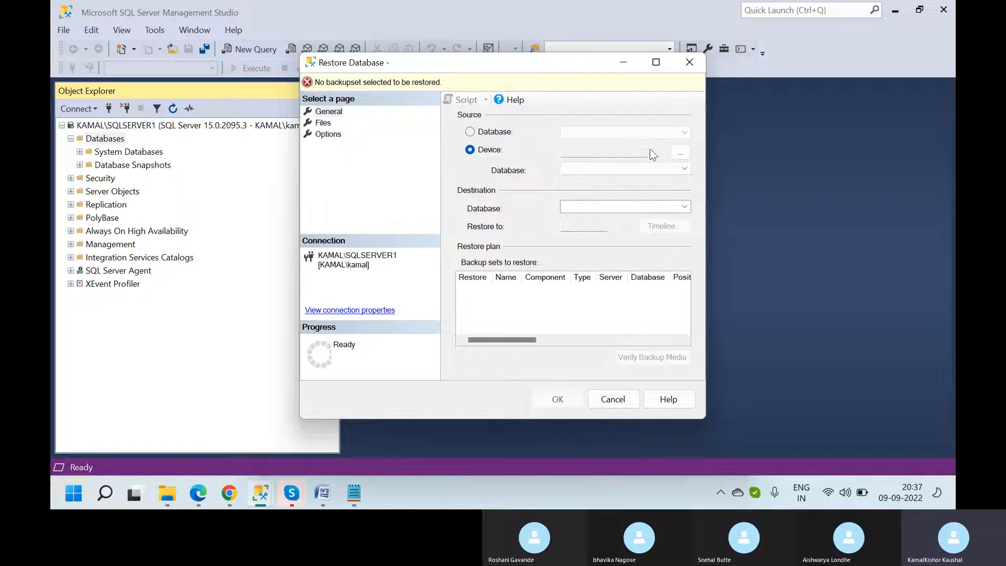
- Add the backup file SGS from D:\DemoDB as the restore media, showing all file types to find it
click(679, 153)
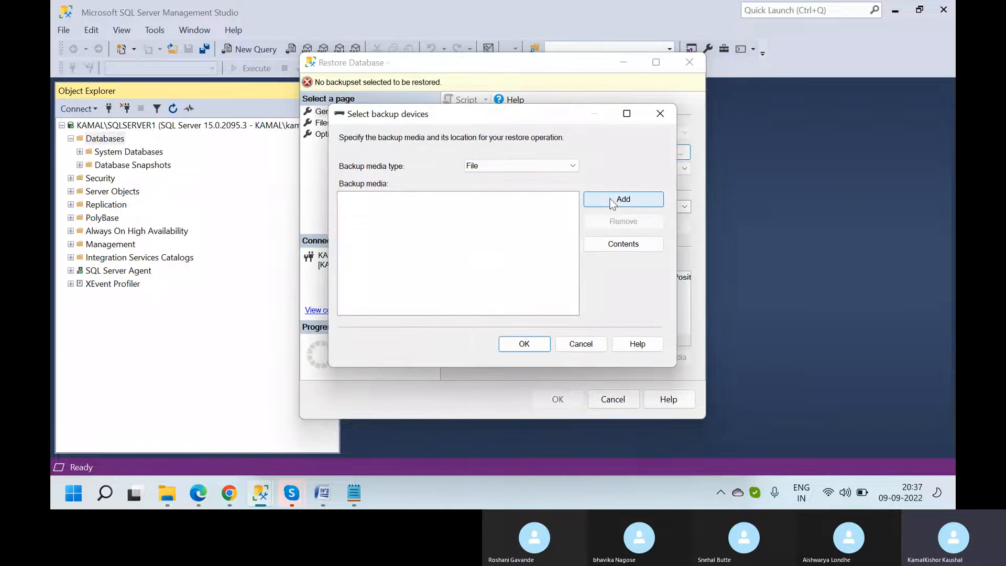
click(613, 201)
scroll(390, 157, down, 10)
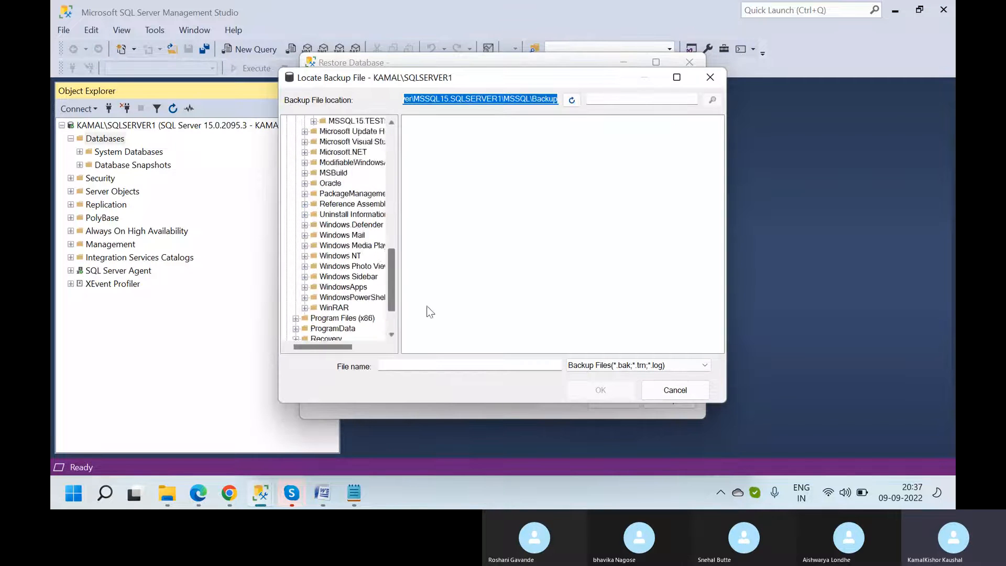
click(287, 329)
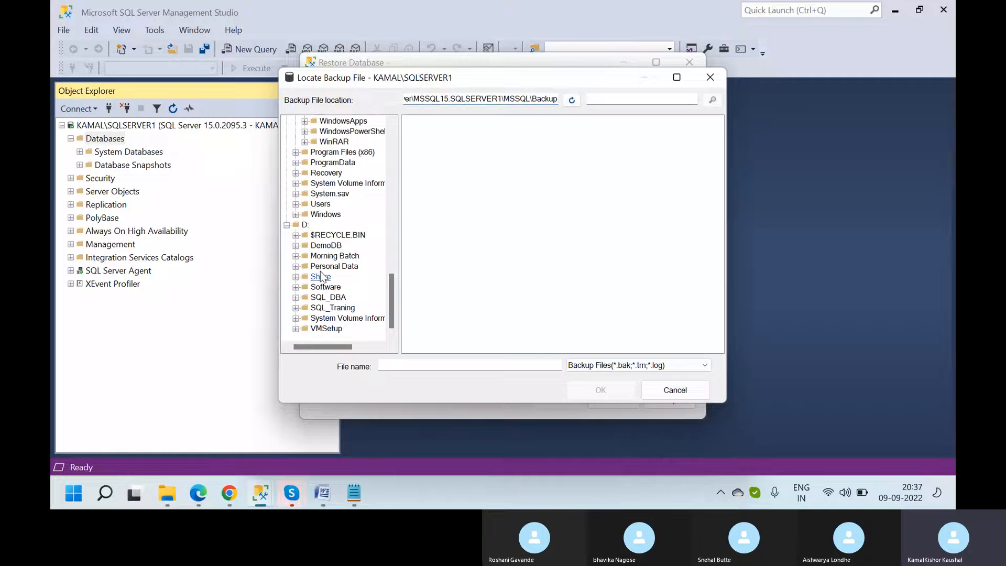
click(325, 246)
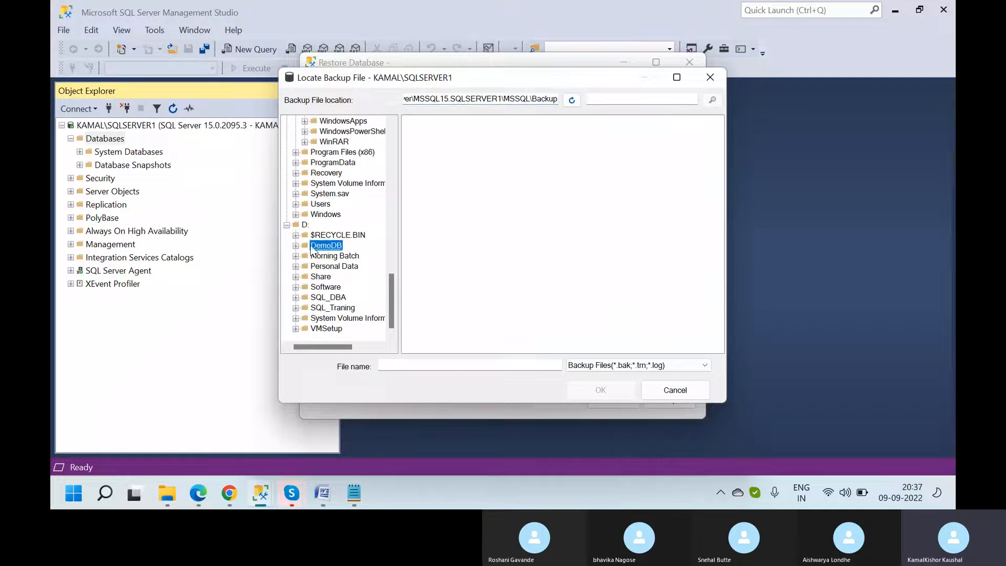
click(685, 370)
click(614, 385)
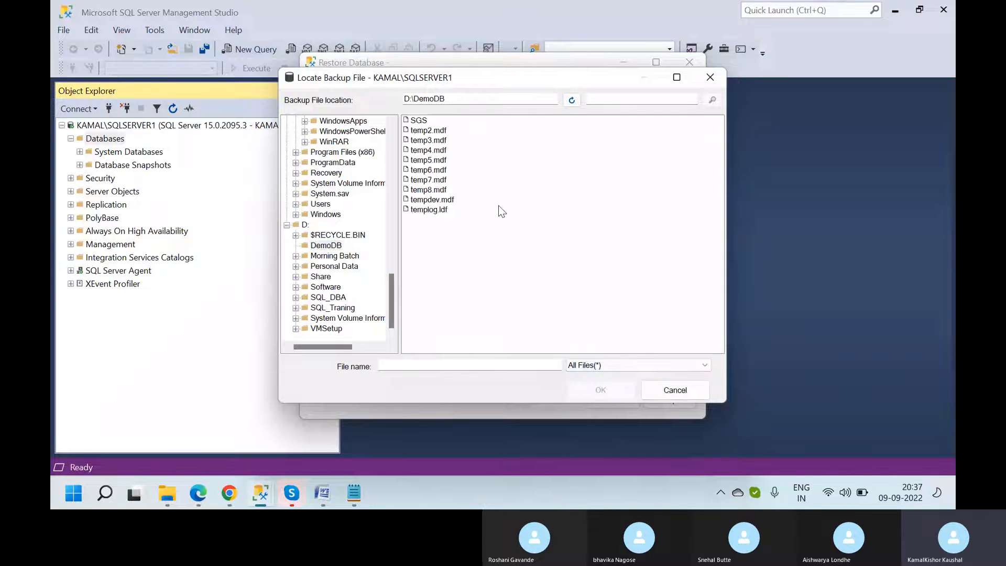
click(419, 120)
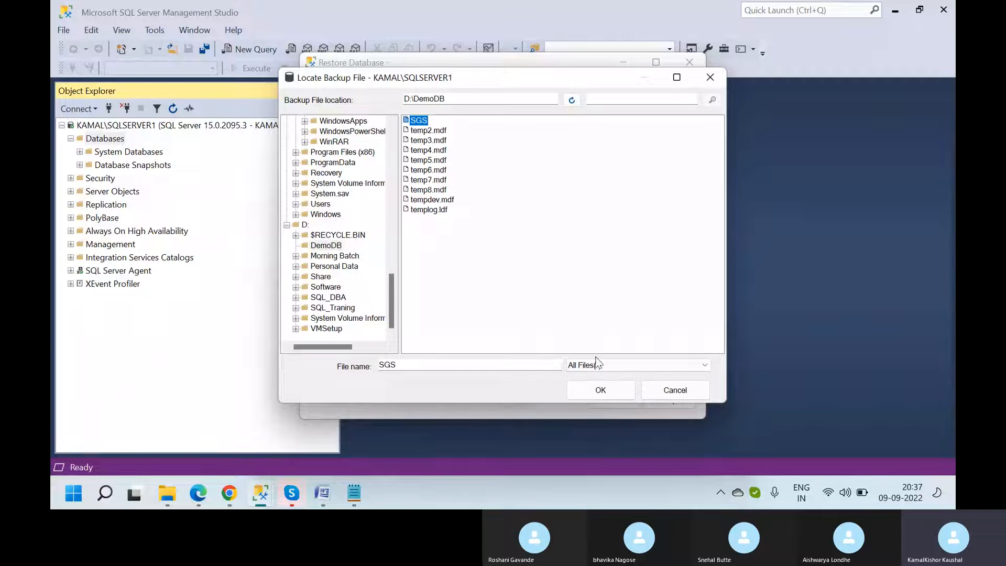
click(603, 389)
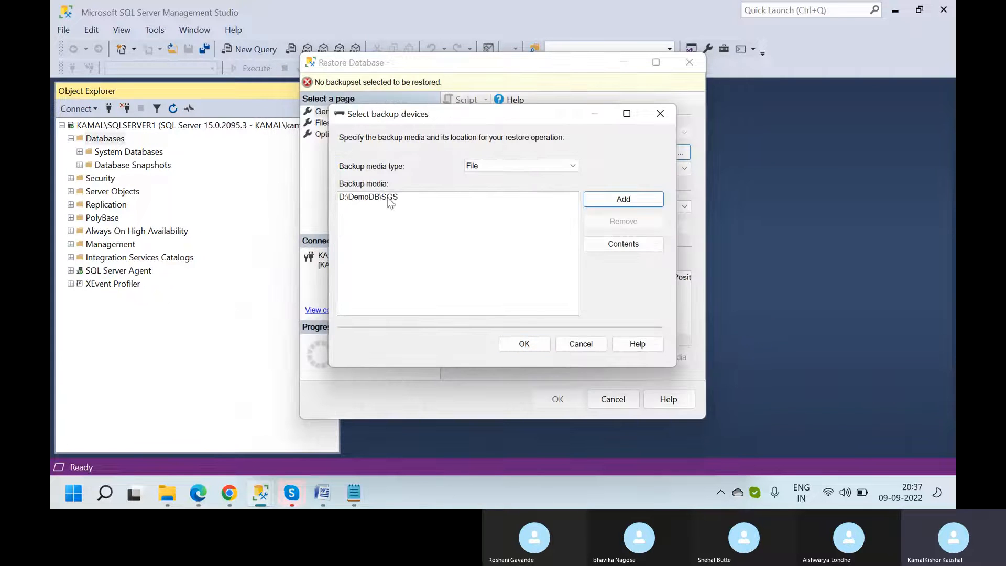
click(386, 199)
click(526, 342)
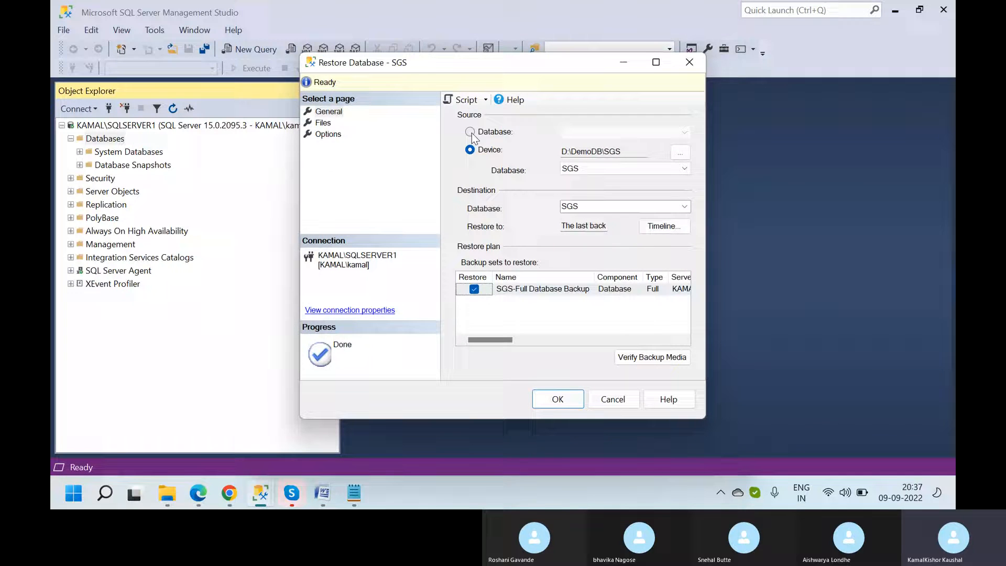
- Enable overwriting the existing database (WITH REPLACE) and try to restore the SGS database
click(323, 135)
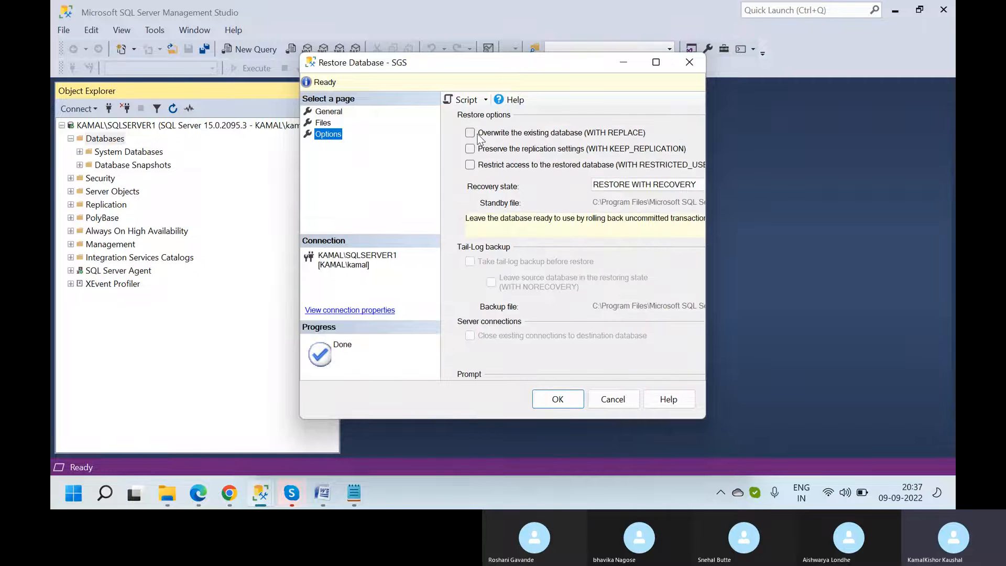
click(478, 134)
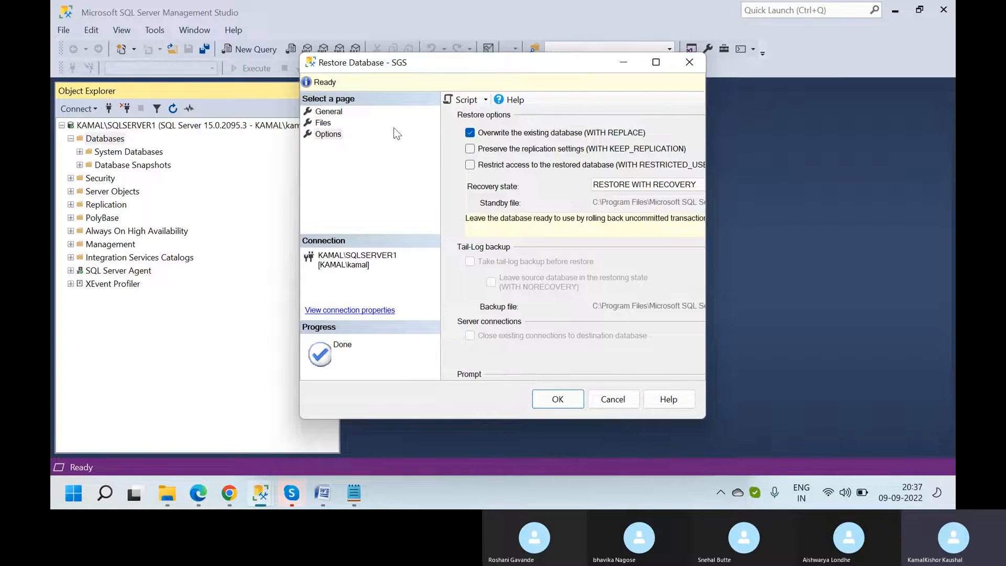
click(326, 125)
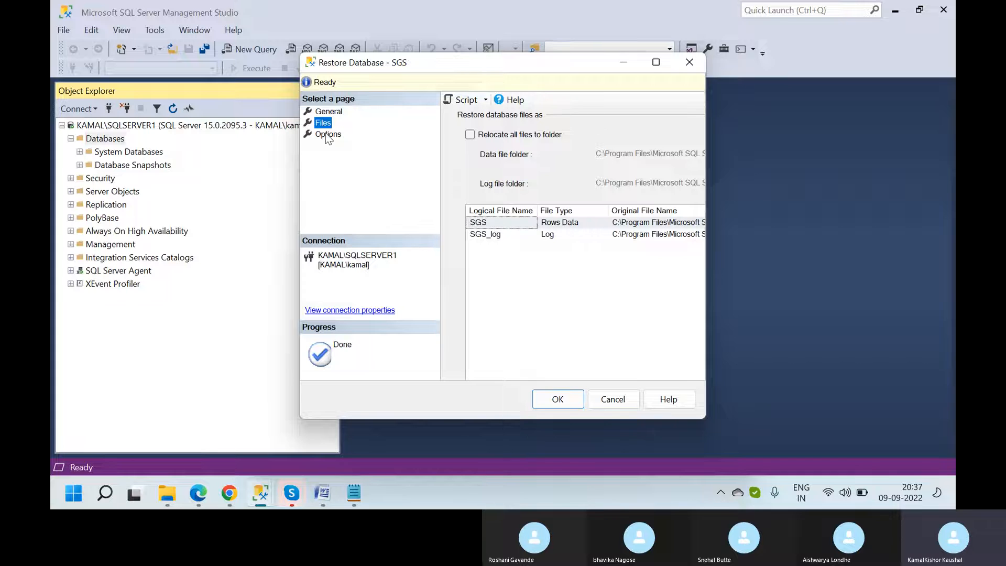
click(330, 112)
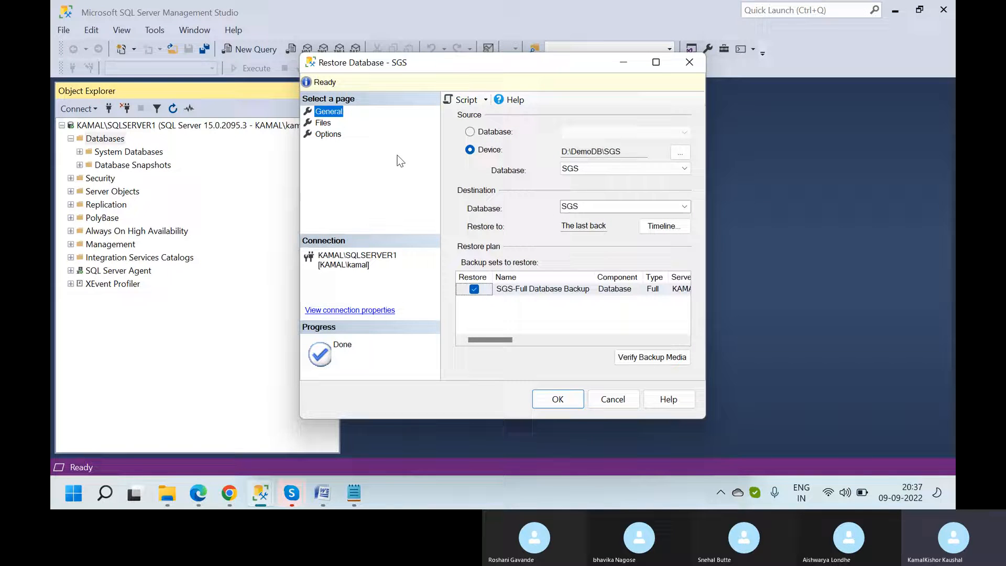
click(564, 402)
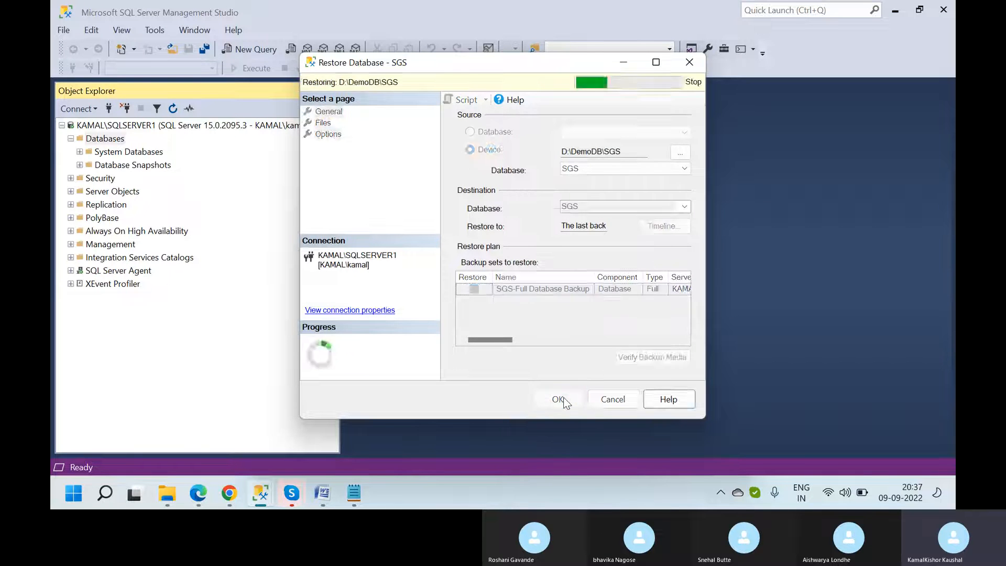
- Enable relocating all files to folder for the SGS restore and maximize the restore dialog
click(332, 124)
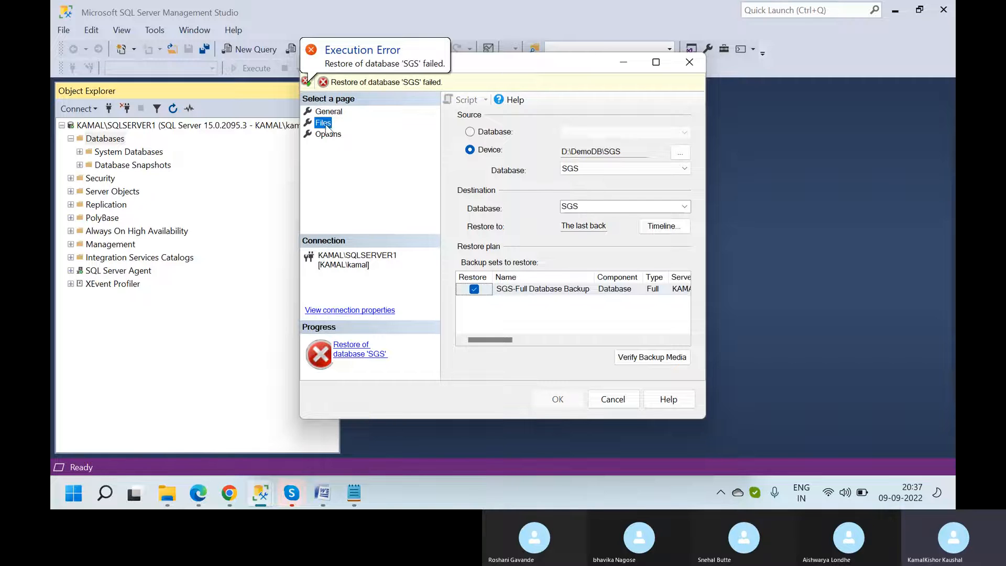
click(470, 134)
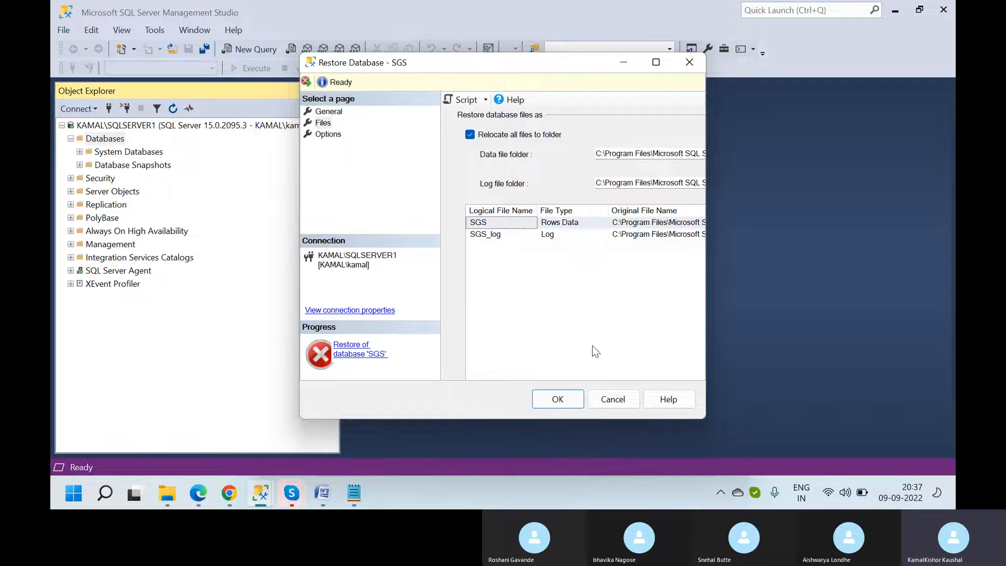
click(656, 63)
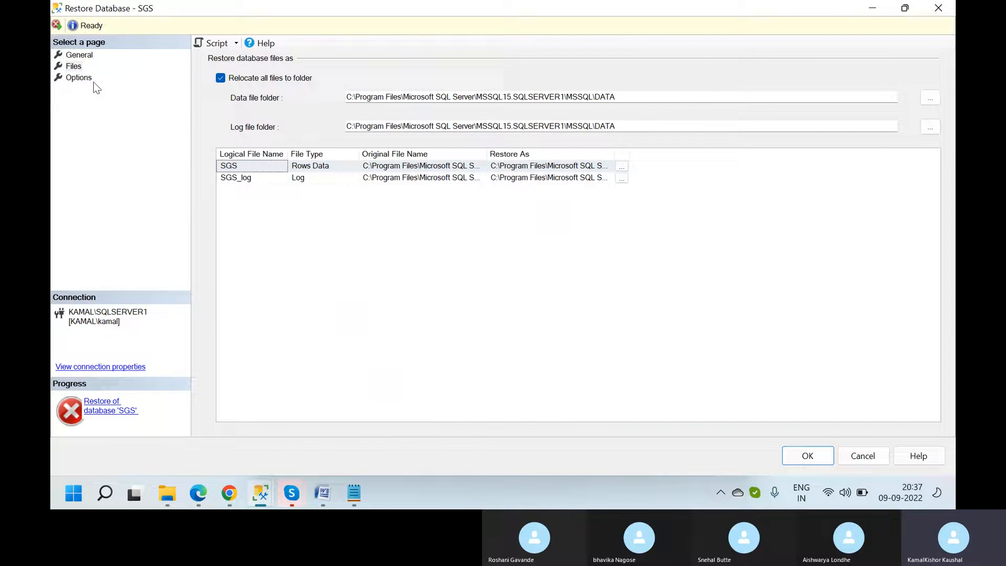
- Recheck the overwrite option (WITH REPLACE) and the file relocation settings of the SGS restore
click(90, 79)
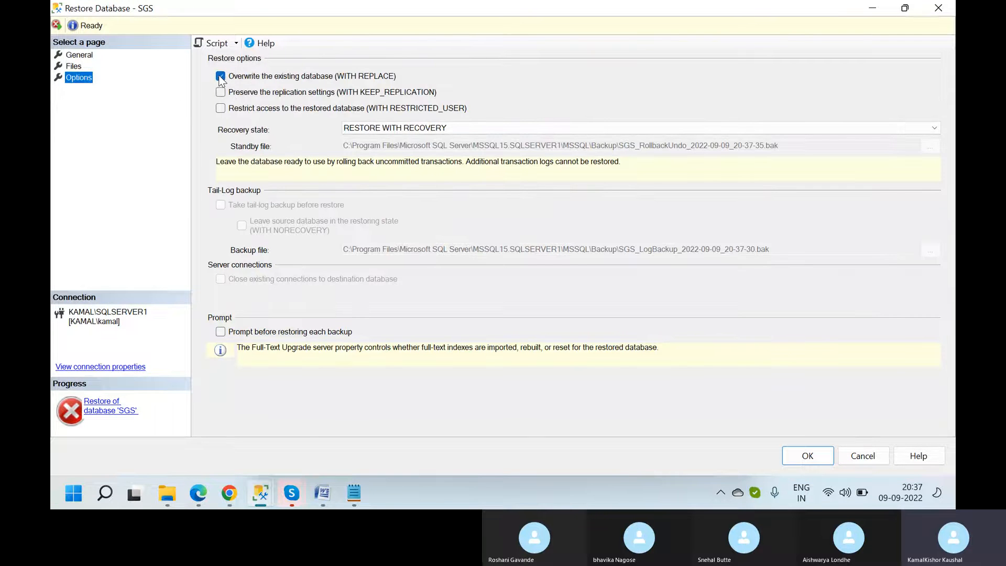
click(221, 77)
click(220, 77)
click(79, 66)
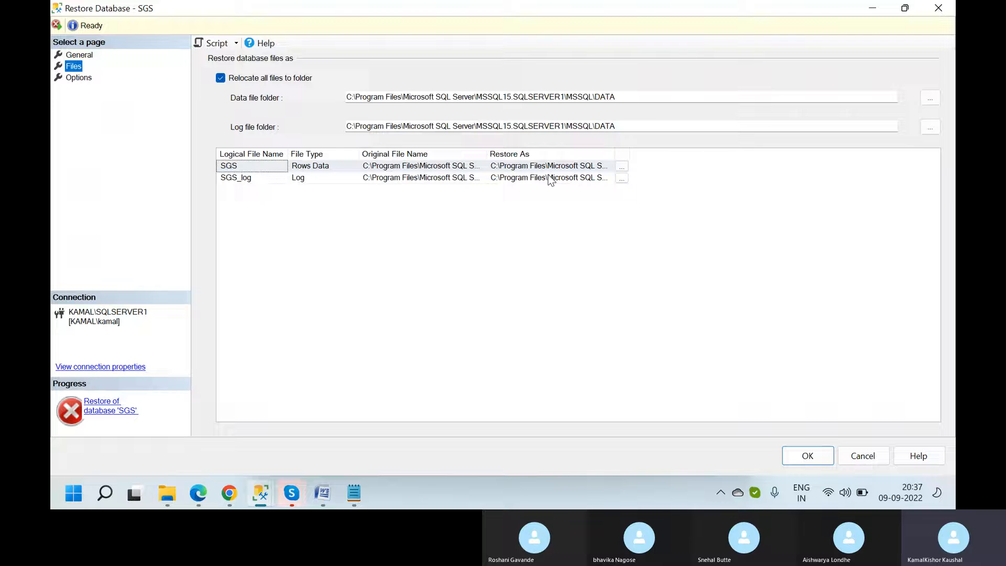
click(621, 166)
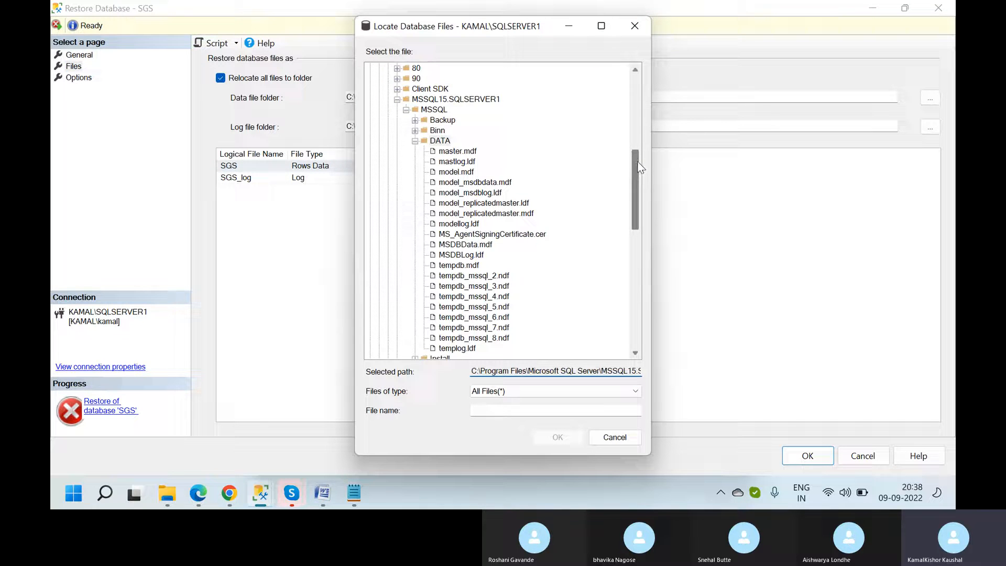
drag(635, 199, 635, 320)
click(390, 348)
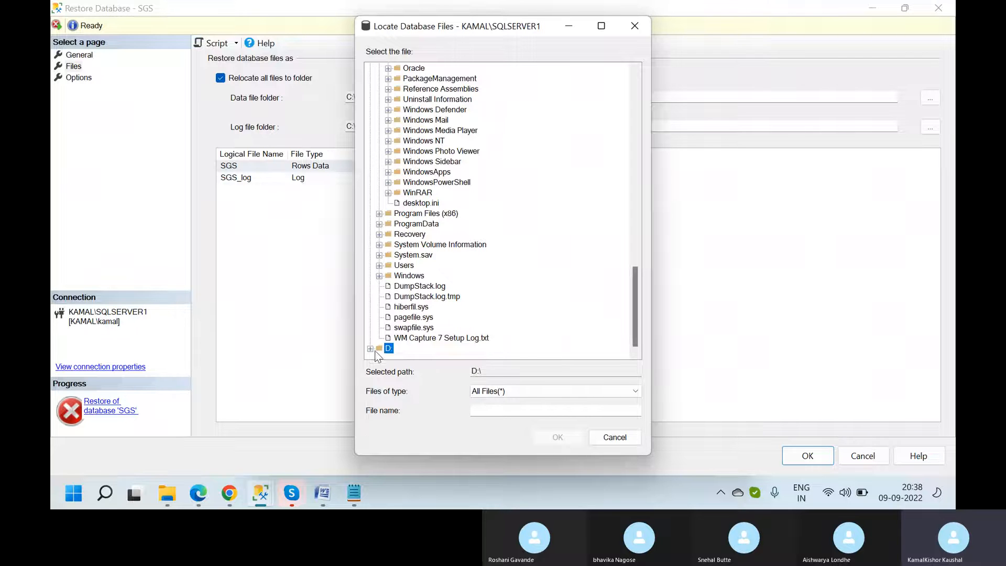
click(370, 349)
click(403, 255)
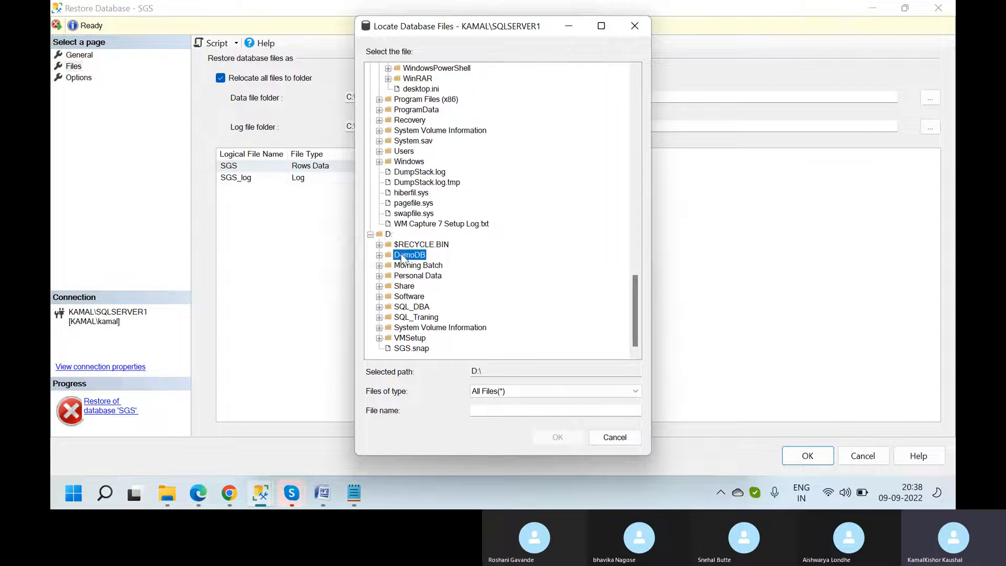
click(615, 439)
click(221, 79)
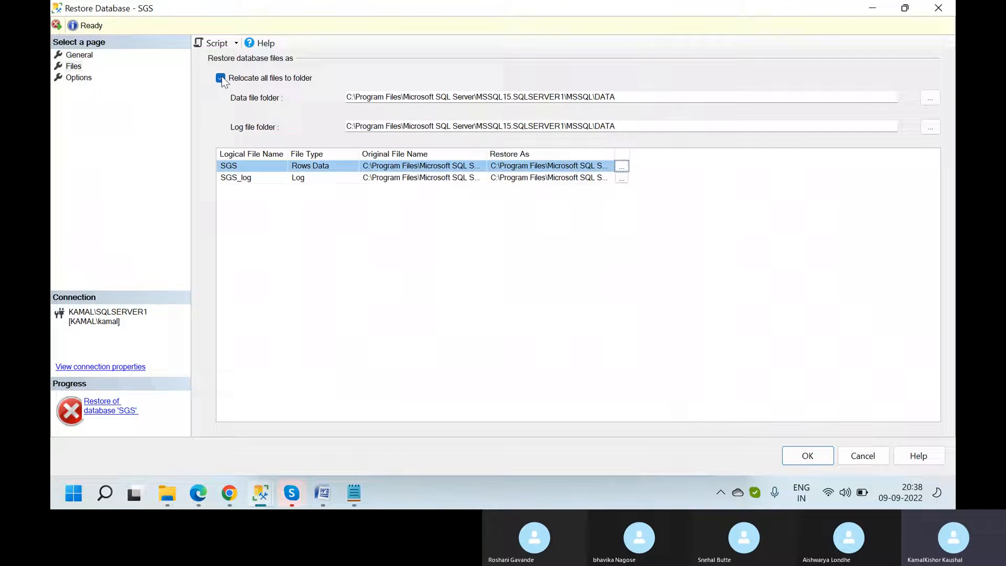
click(221, 79)
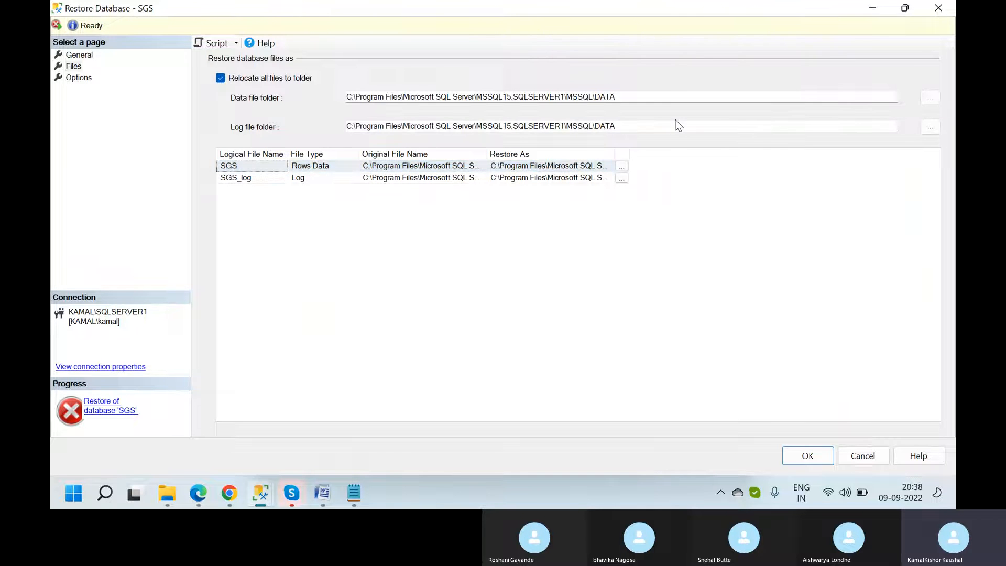
- Set both the data file folder and the log file folder of the SGS restore to D:\
click(930, 98)
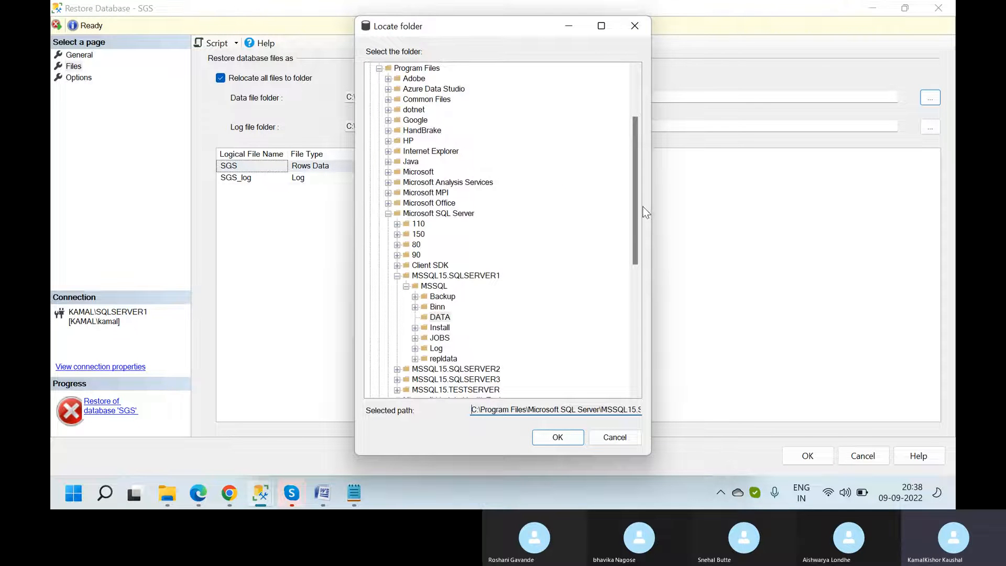
drag(634, 224, 634, 361)
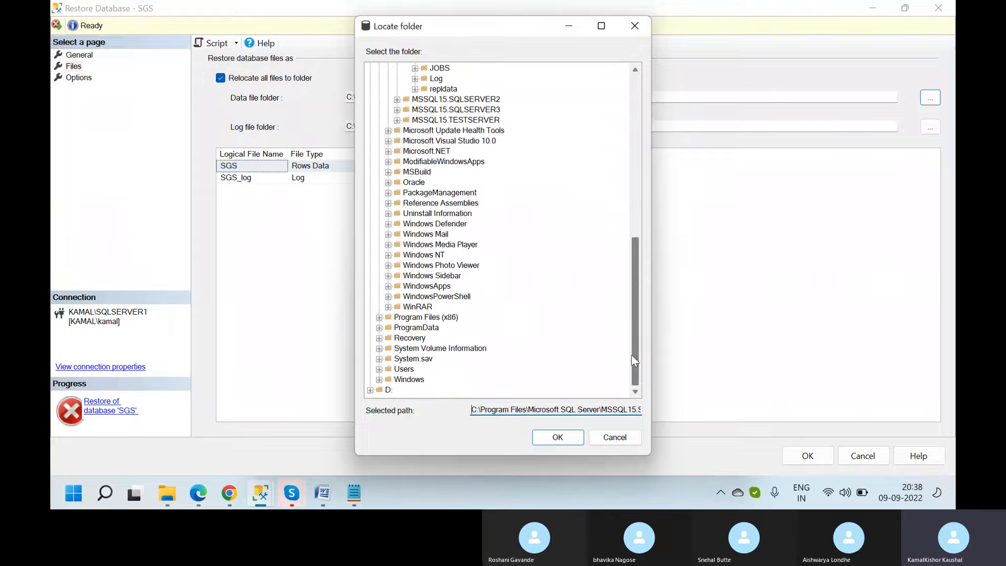
click(389, 390)
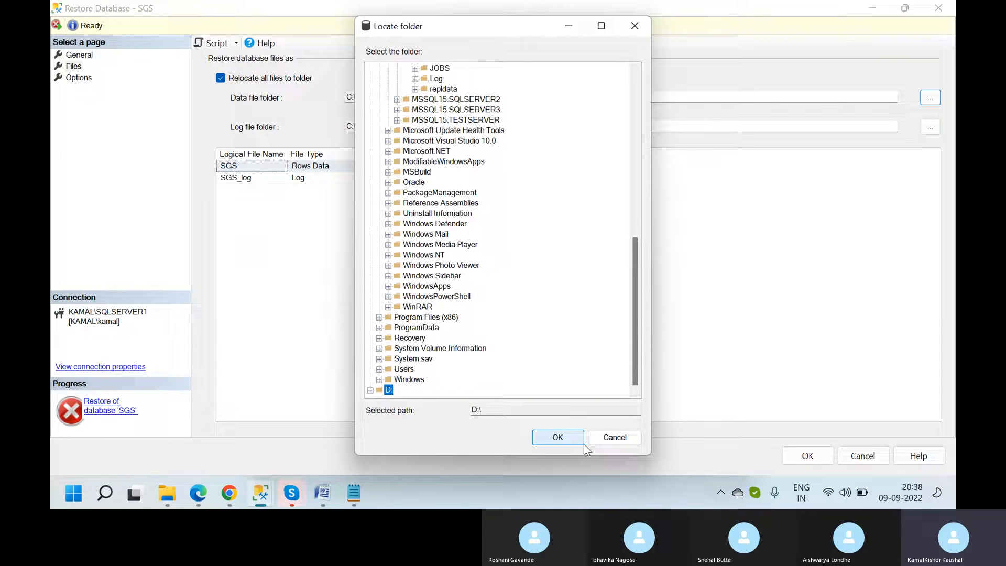
click(558, 439)
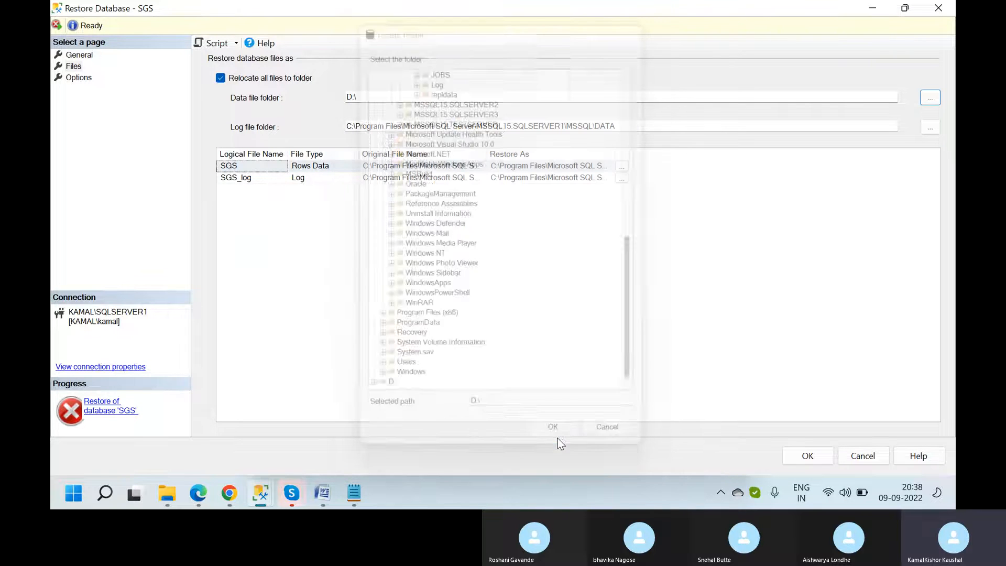
click(932, 127)
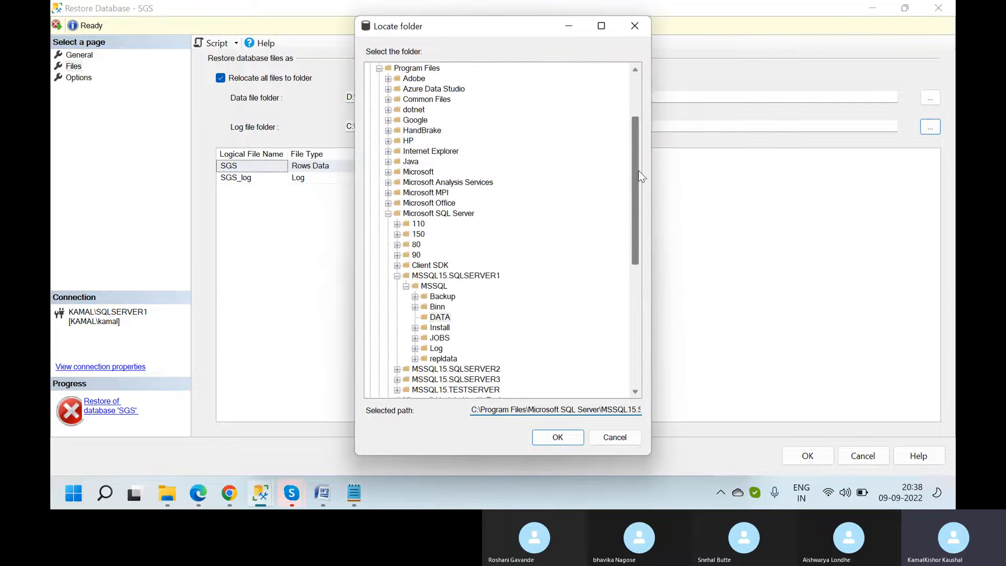
drag(634, 172, 628, 359)
click(388, 390)
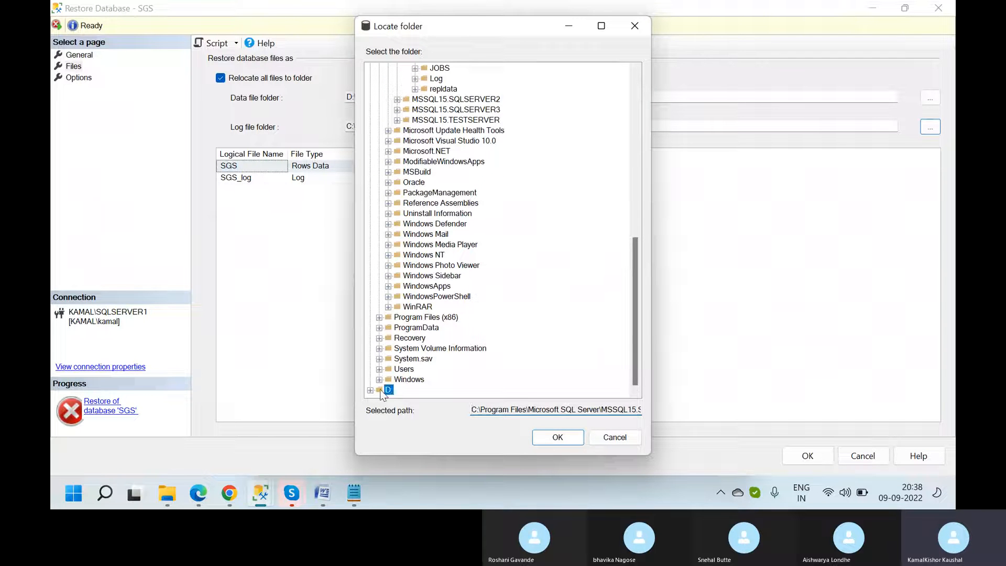
click(558, 438)
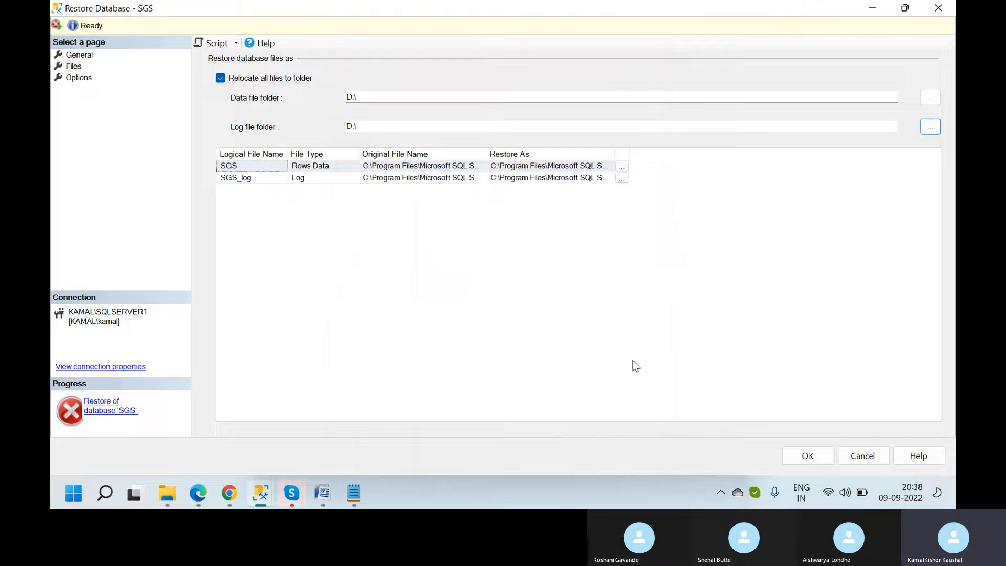
- Run the SGS database restore and refresh the SQLSERVER1 instance in Object Explorer
click(808, 456)
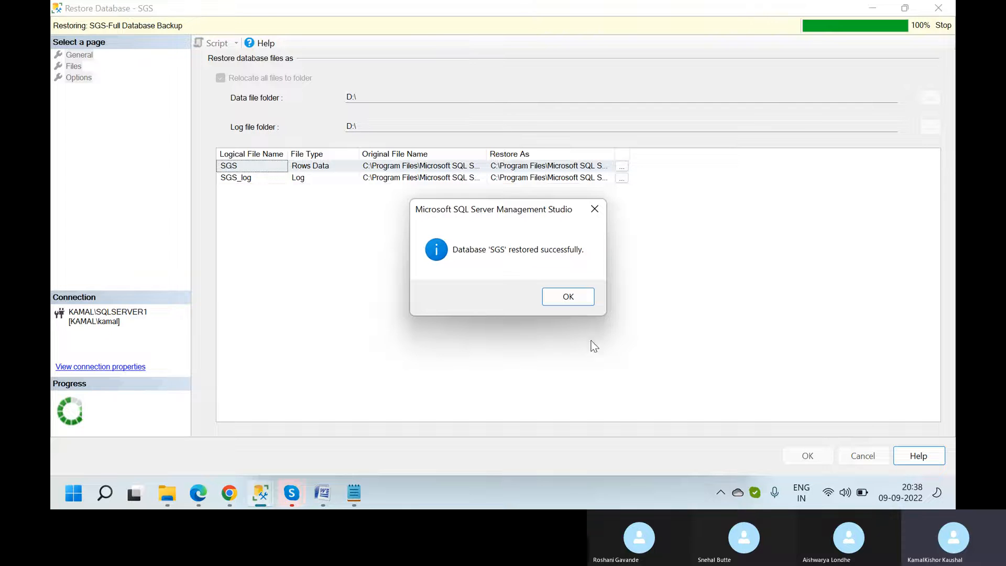
click(568, 297)
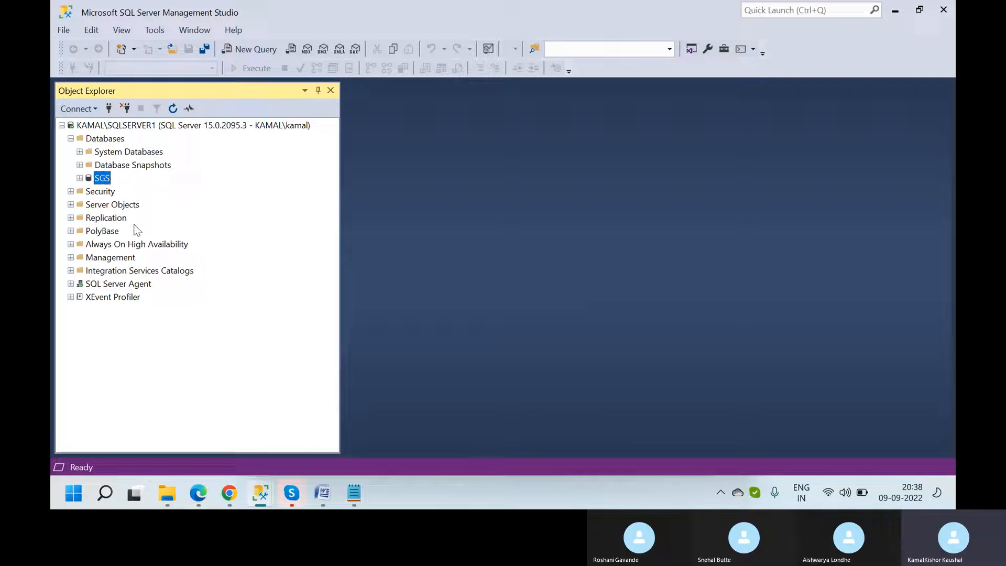
right_click(123, 129)
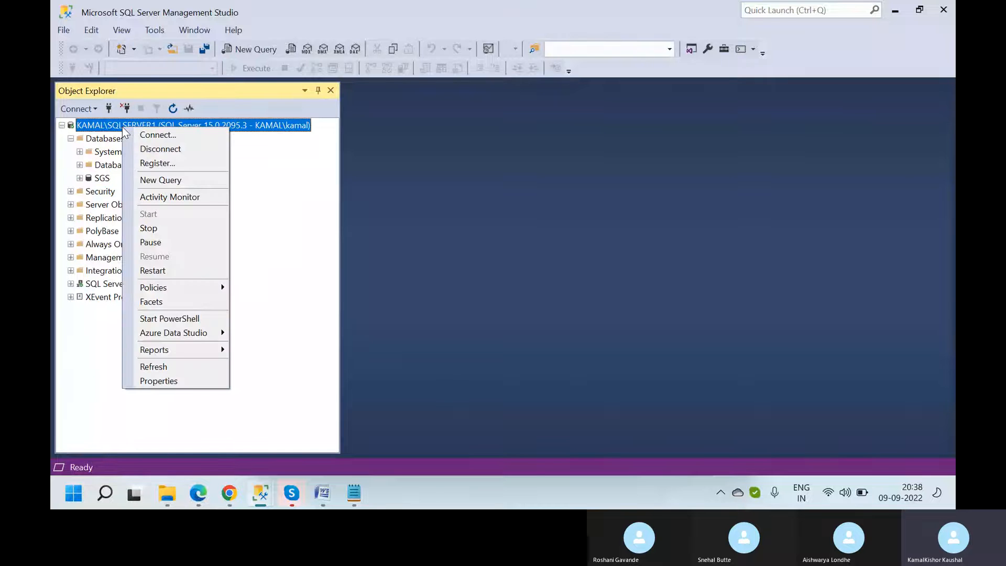
click(158, 367)
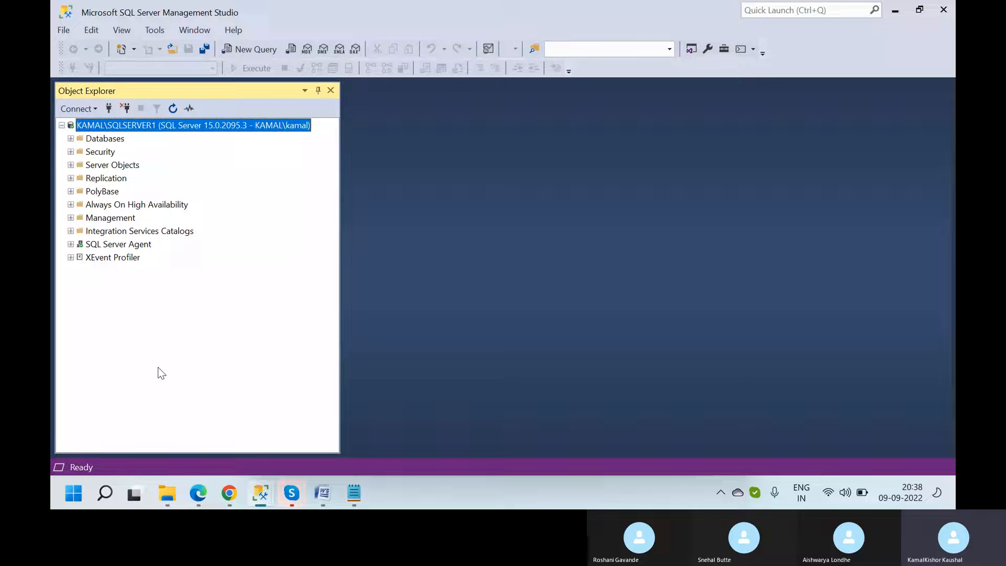
- Switch to the Skype call window and mute and unmute the microphone as needed
click(292, 493)
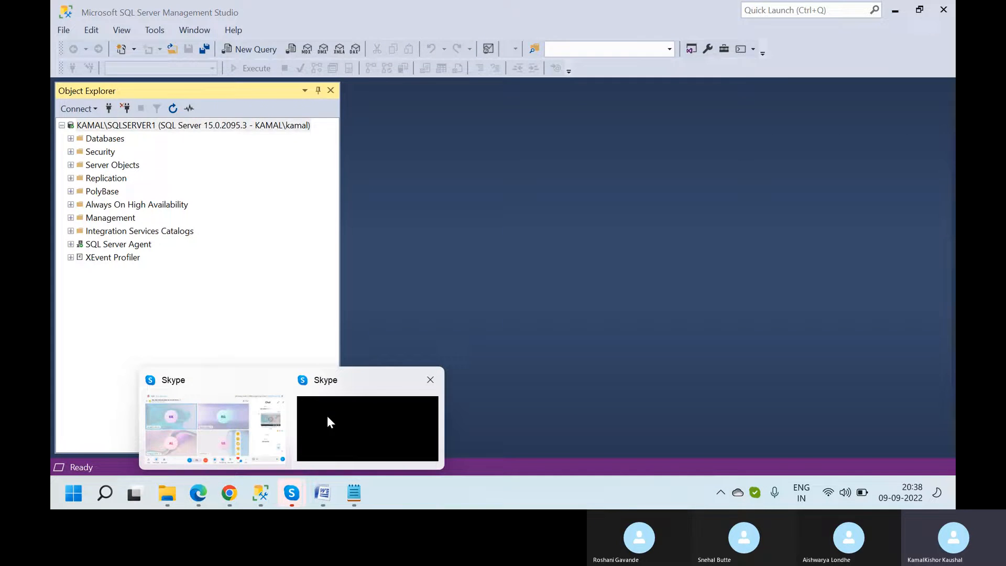
click(328, 416)
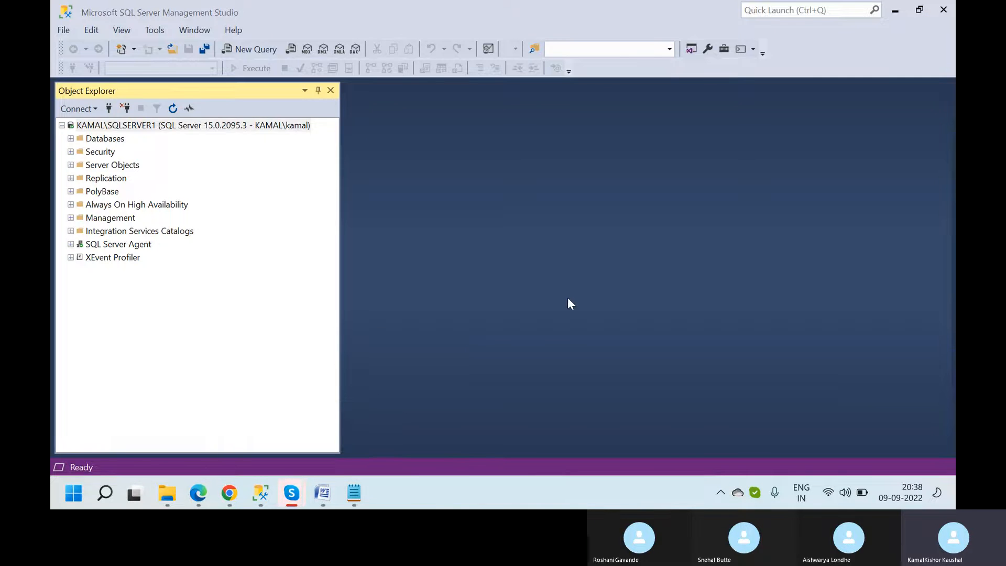
click(292, 492)
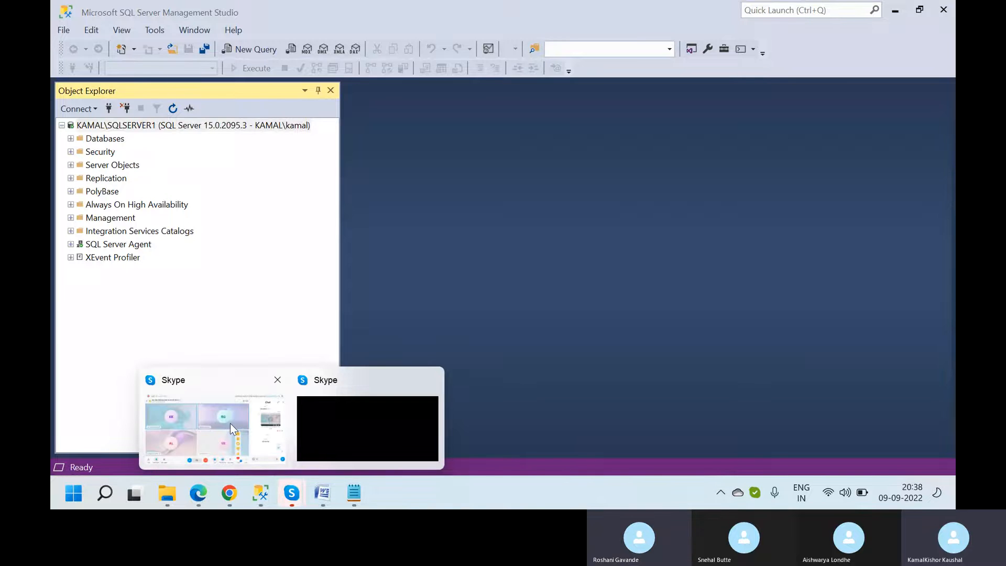
click(231, 423)
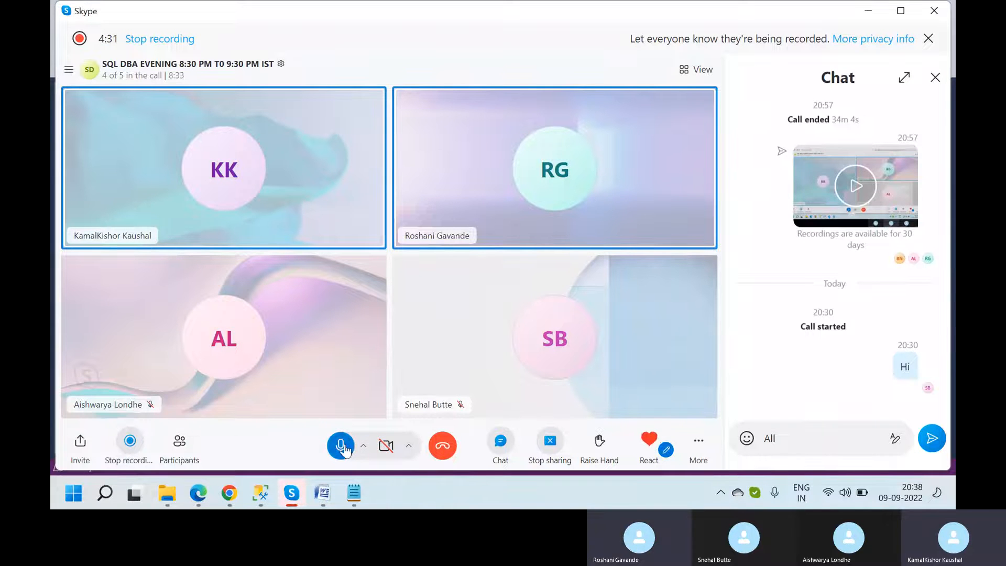
click(341, 445)
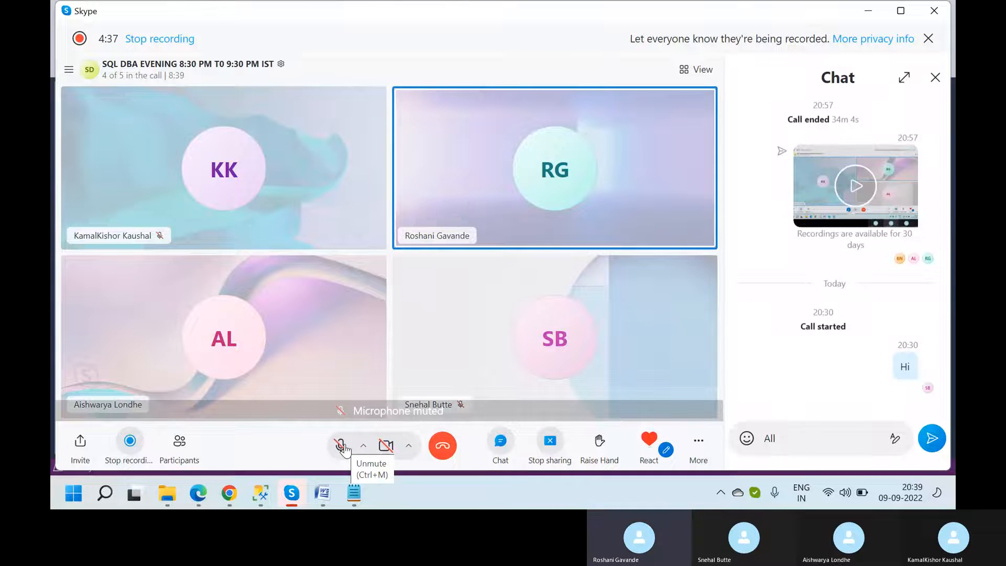
click(342, 446)
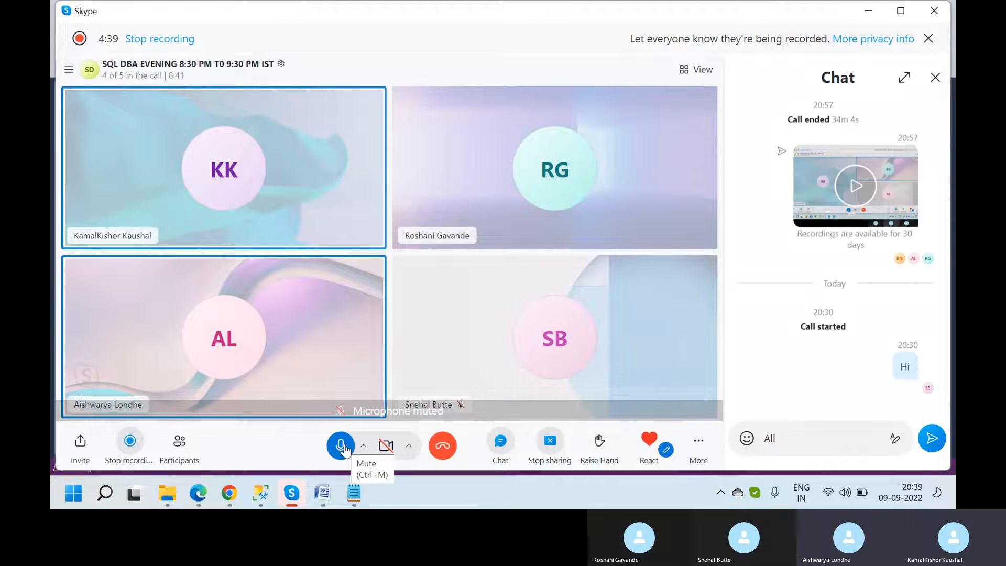
click(342, 446)
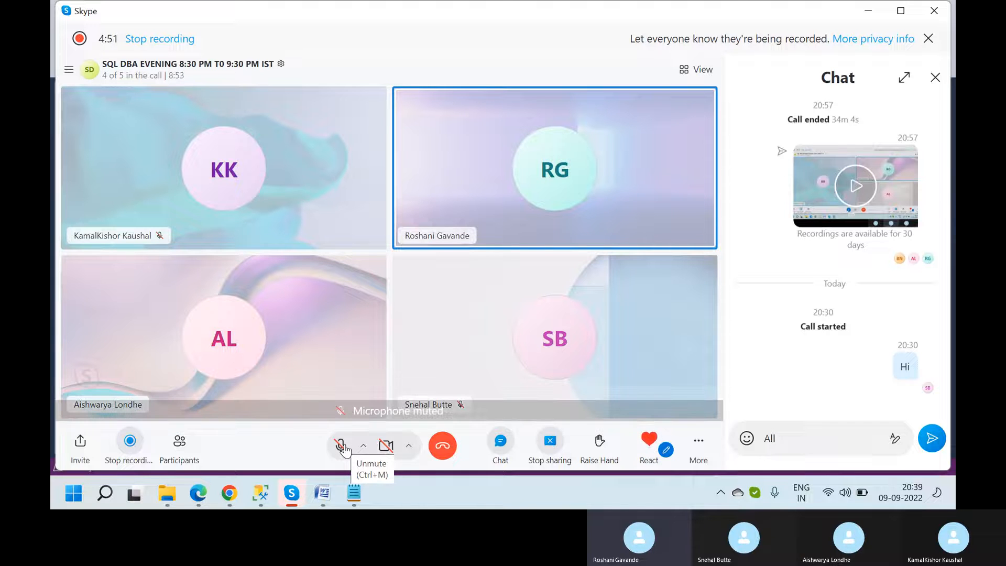
click(344, 446)
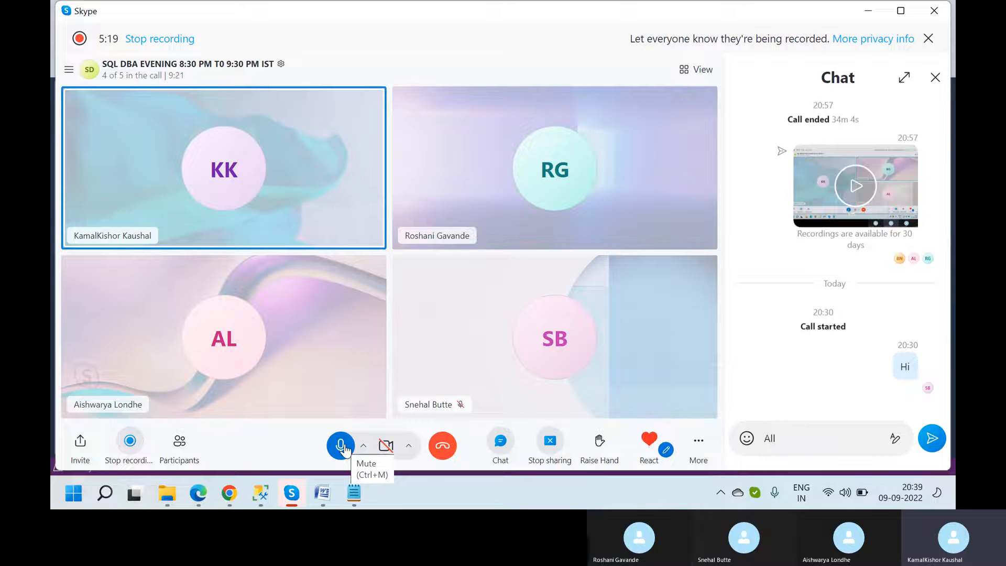
- Switch back to SQL Server Management Studio and review the users of the restored SGS database, including SGSTEST
mouse_move(260, 501)
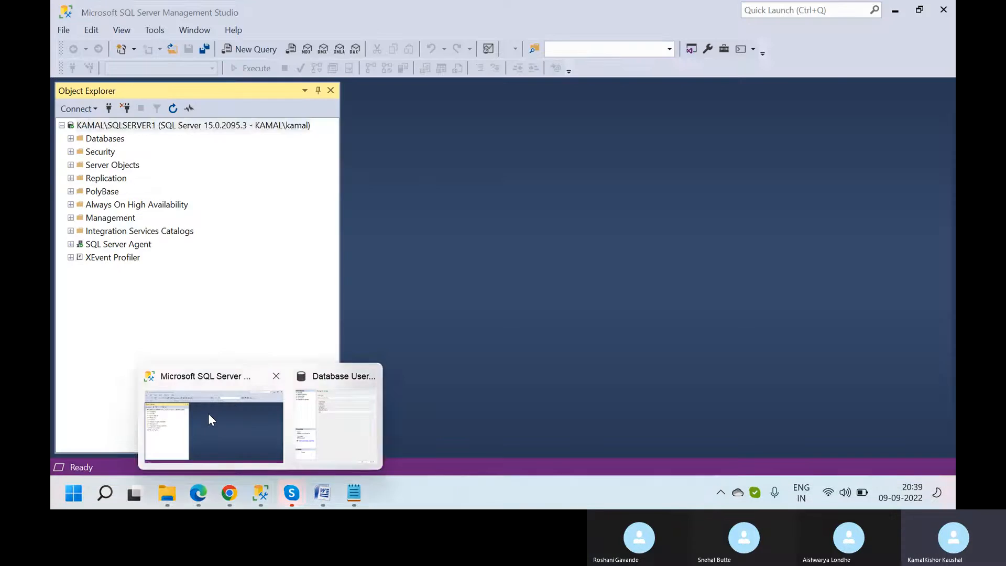
click(208, 413)
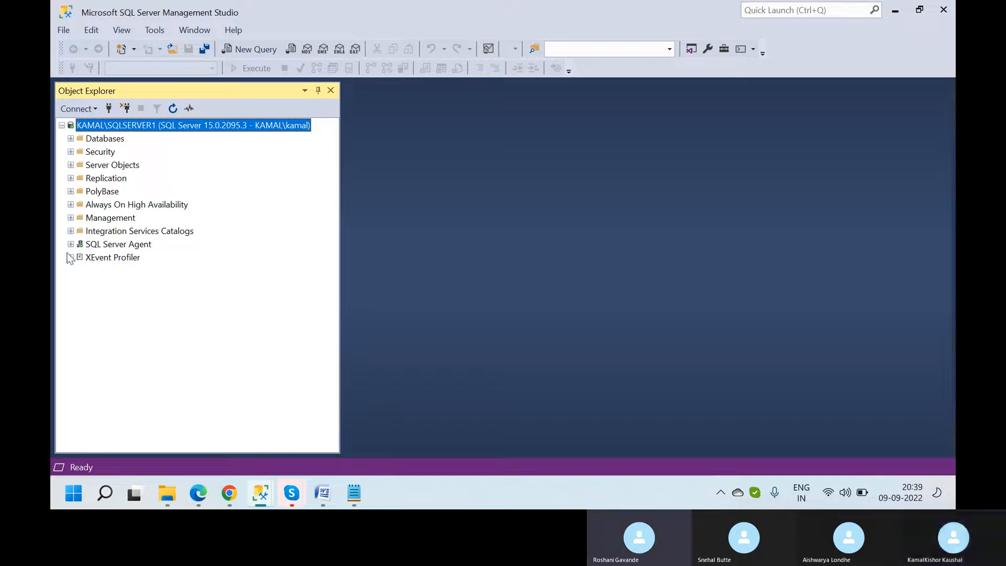
click(71, 152)
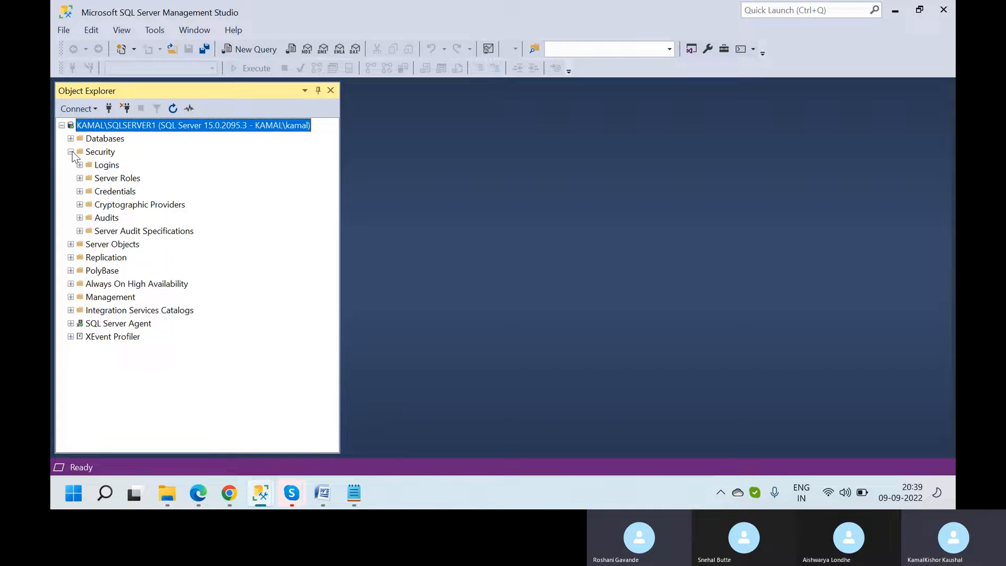
click(70, 139)
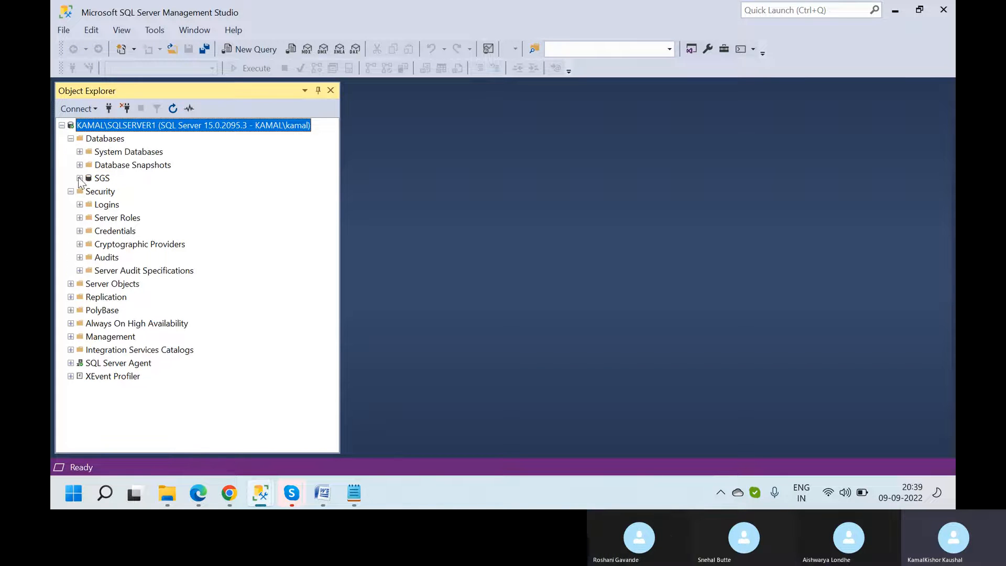
click(80, 178)
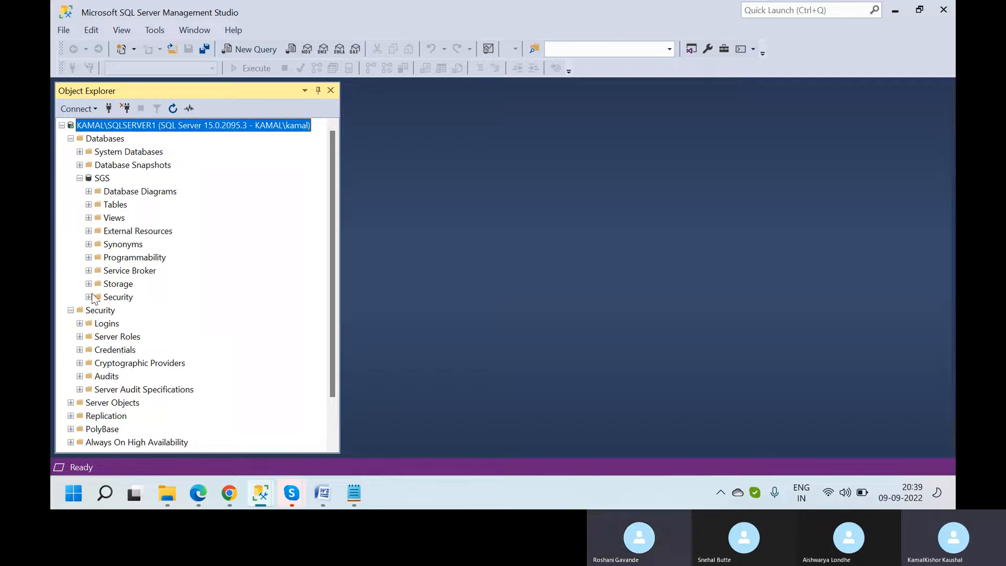
click(89, 297)
click(97, 310)
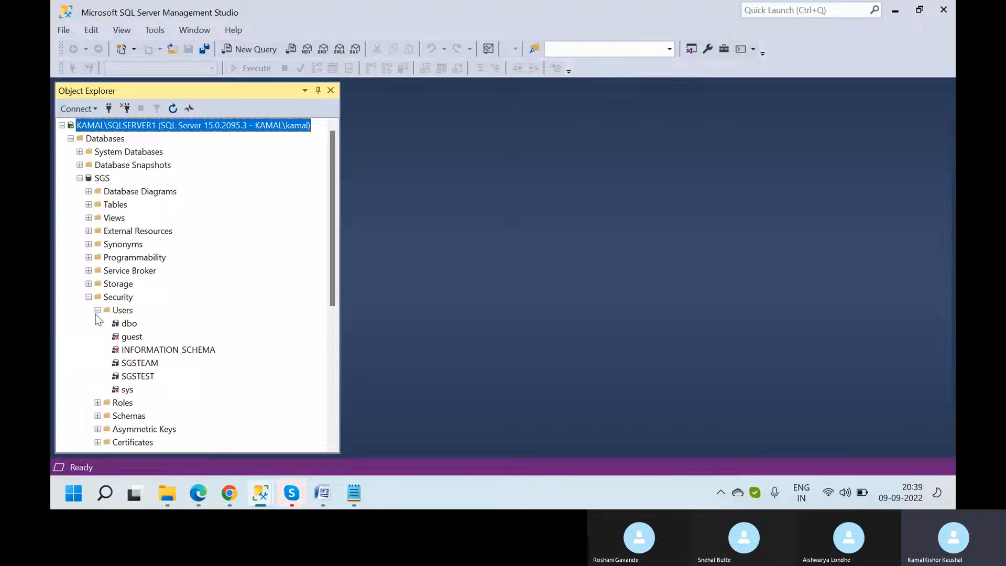
click(137, 377)
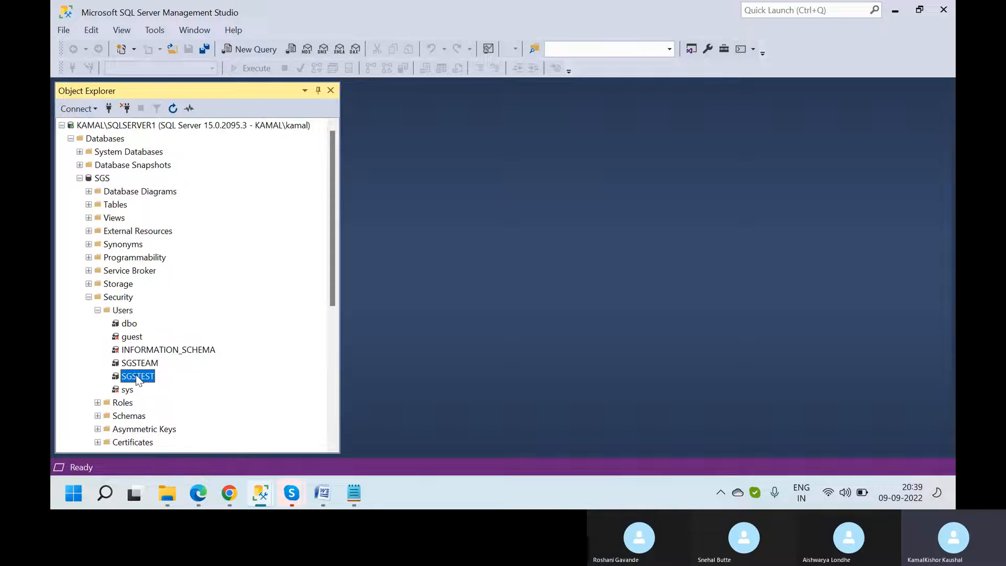
- Compare the server-level logins of SQLSERVER1 with the SGSTEST and SGSTEAM users of the SGS database
click(79, 178)
click(79, 205)
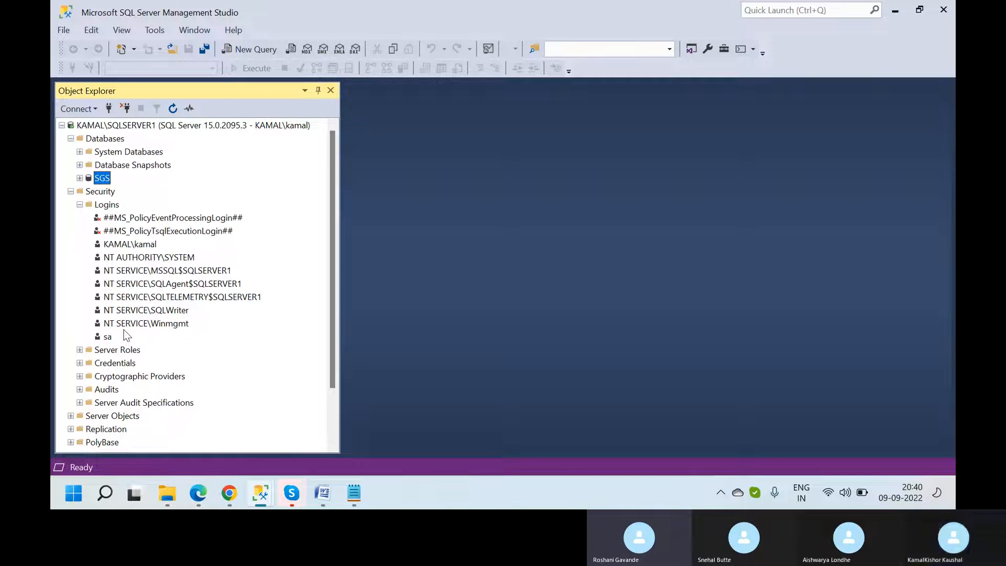
click(79, 178)
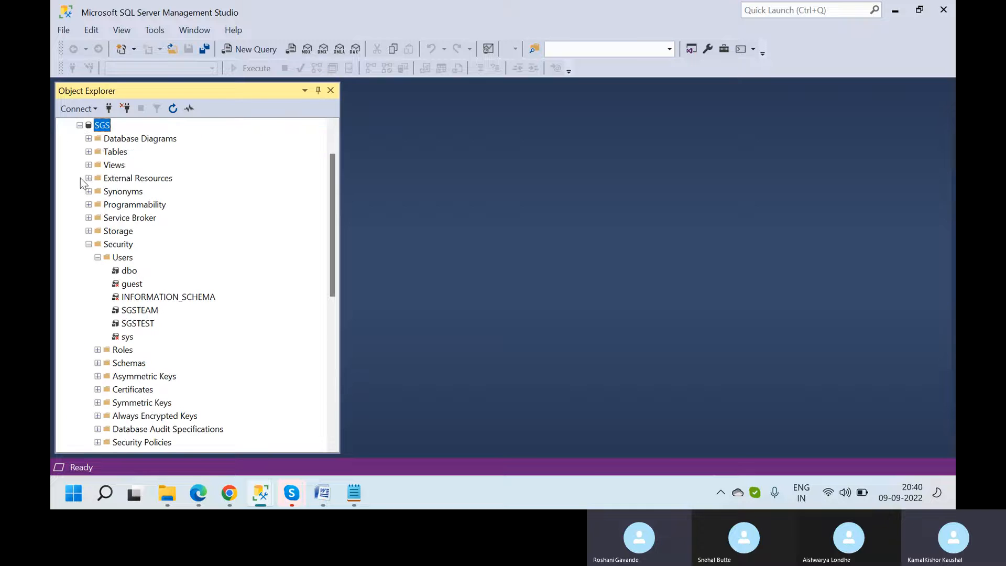
click(132, 325)
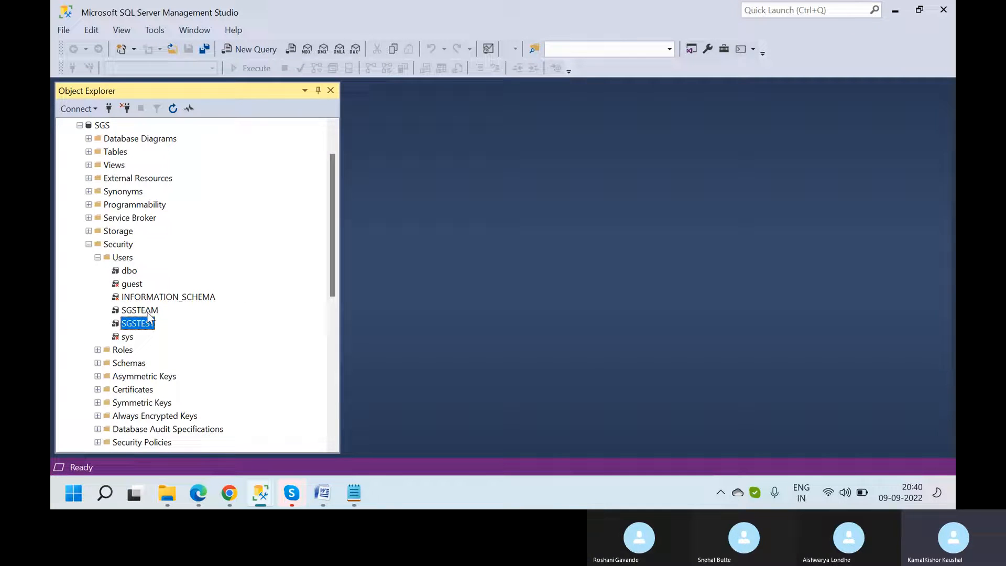
click(147, 313)
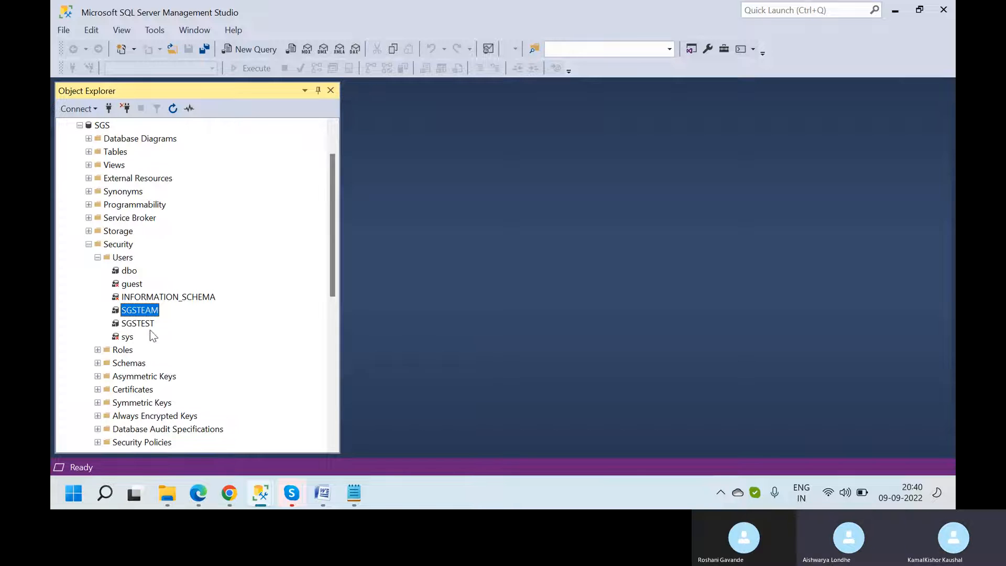
- Check the system databases of SQLSERVER1 and collapse the SGS database to review the server-level logins
click(334, 138)
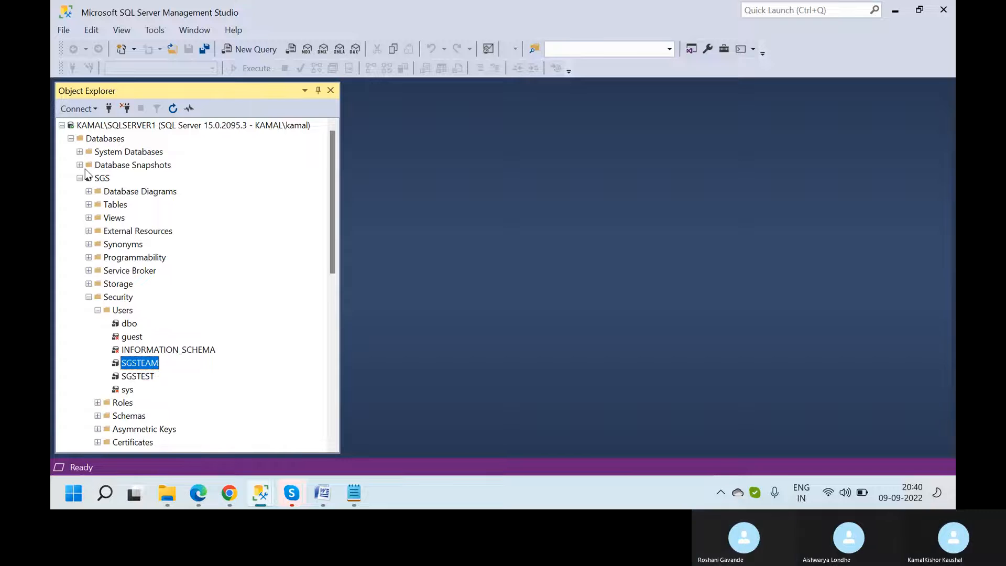
click(81, 152)
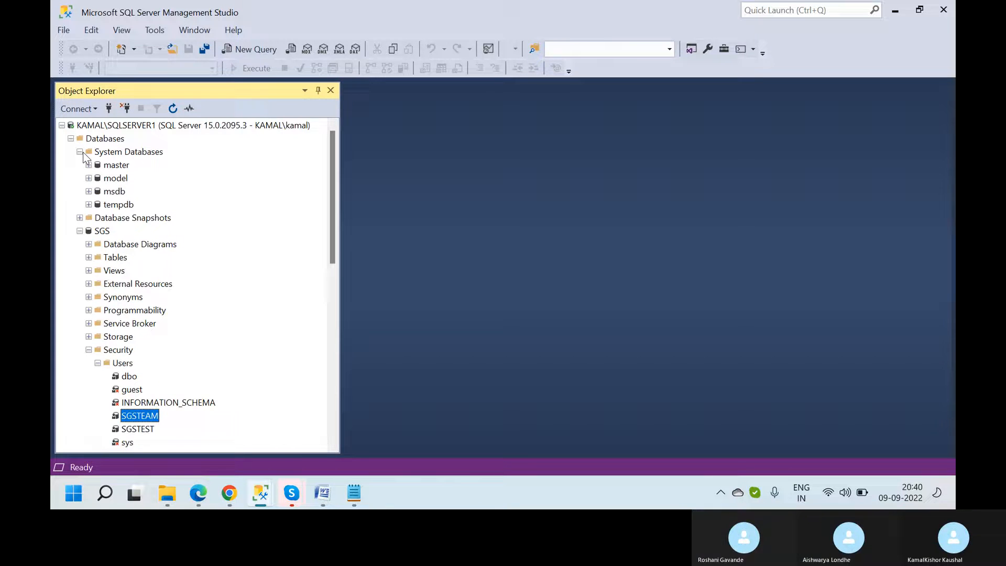
click(82, 152)
click(80, 178)
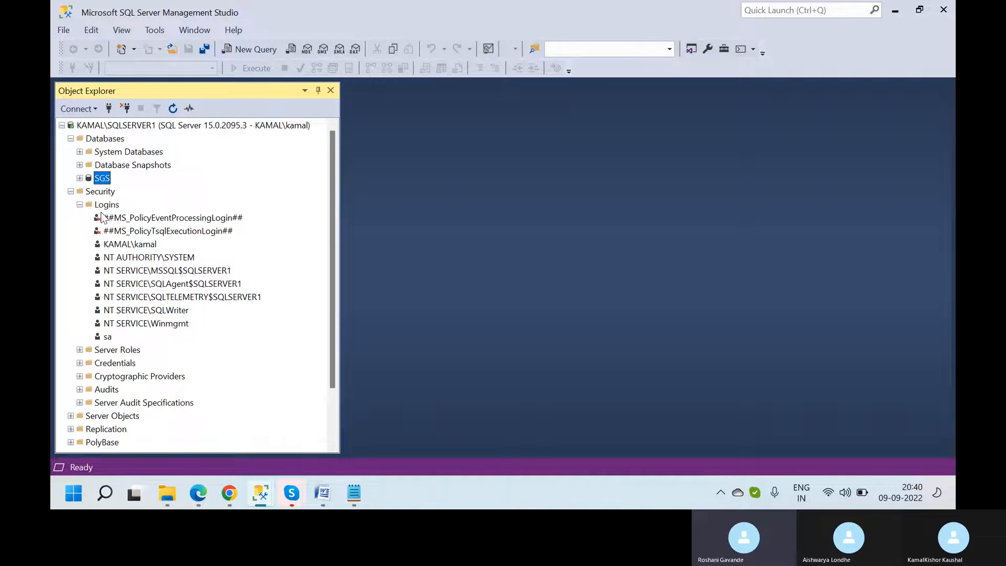
- Switch to the Skype call window and check on the call participants
click(292, 493)
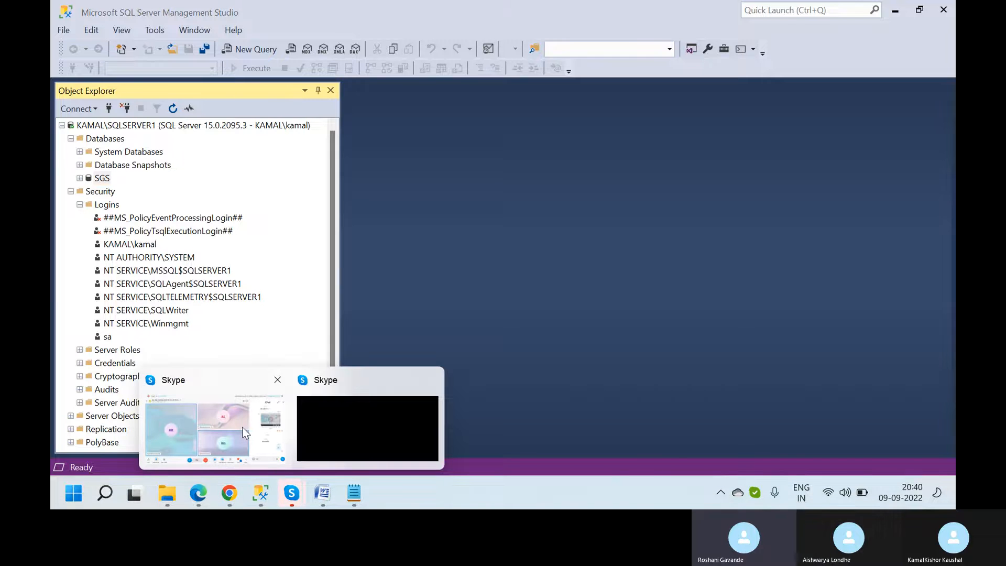
click(242, 427)
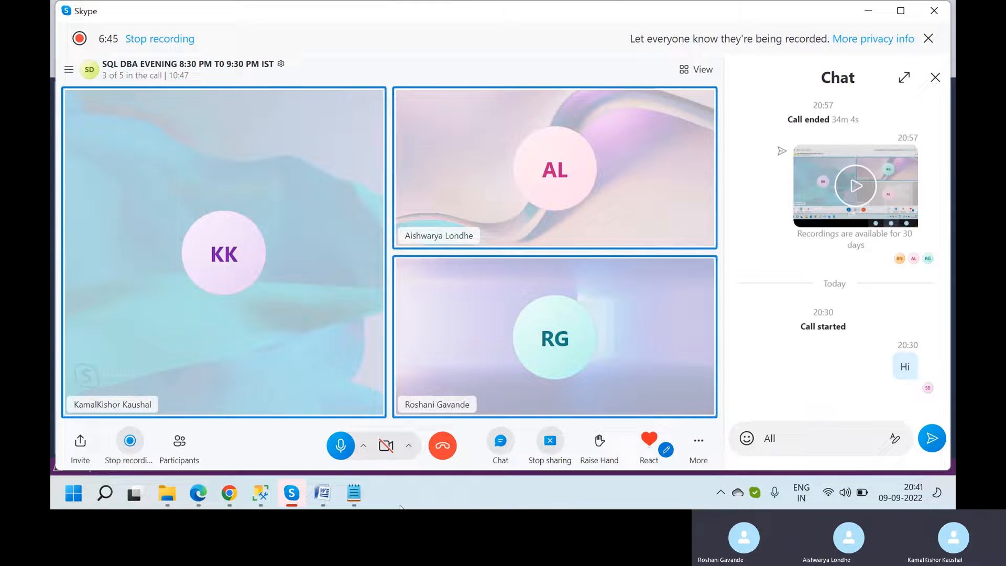
mouse_move(262, 489)
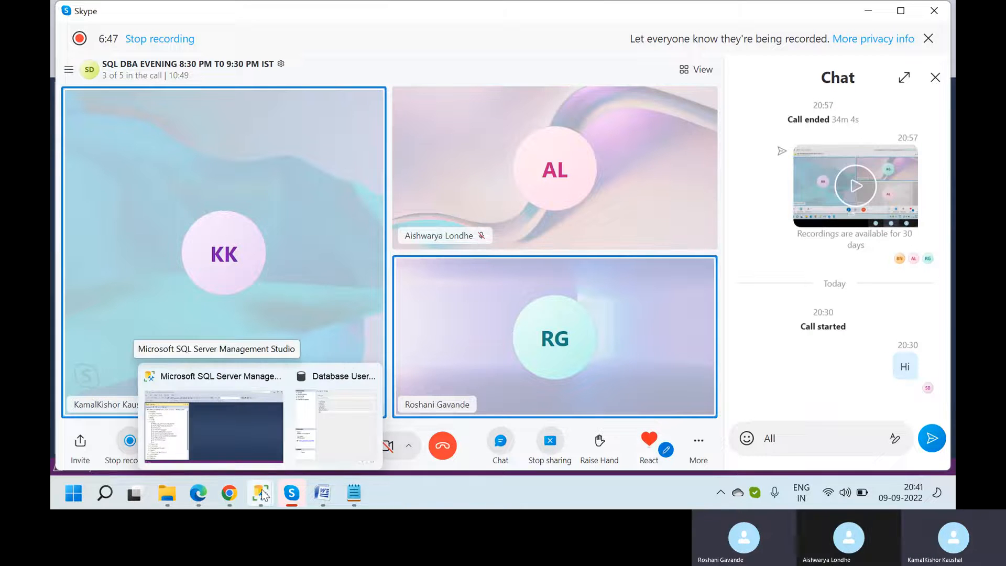
mouse_move(231, 432)
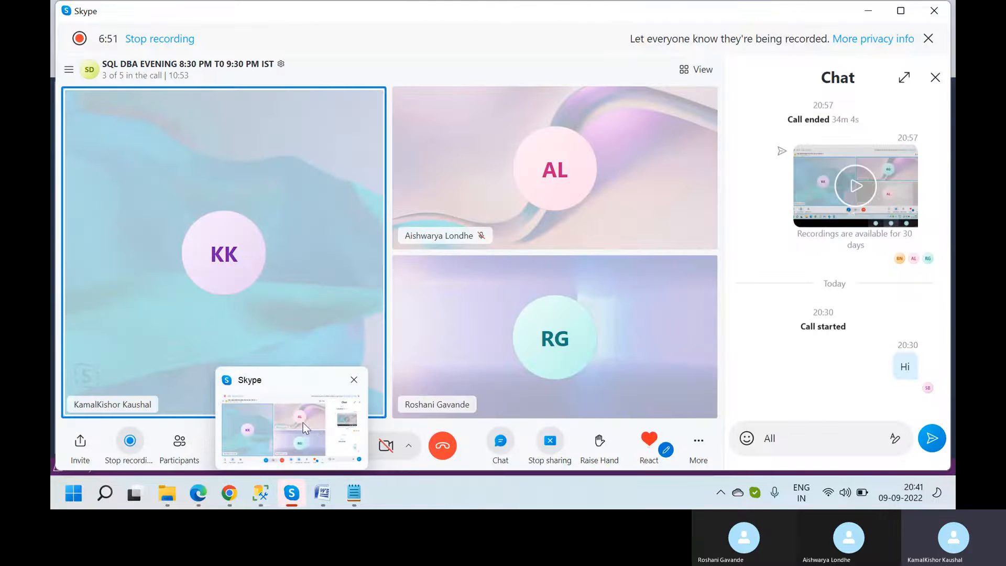
click(303, 423)
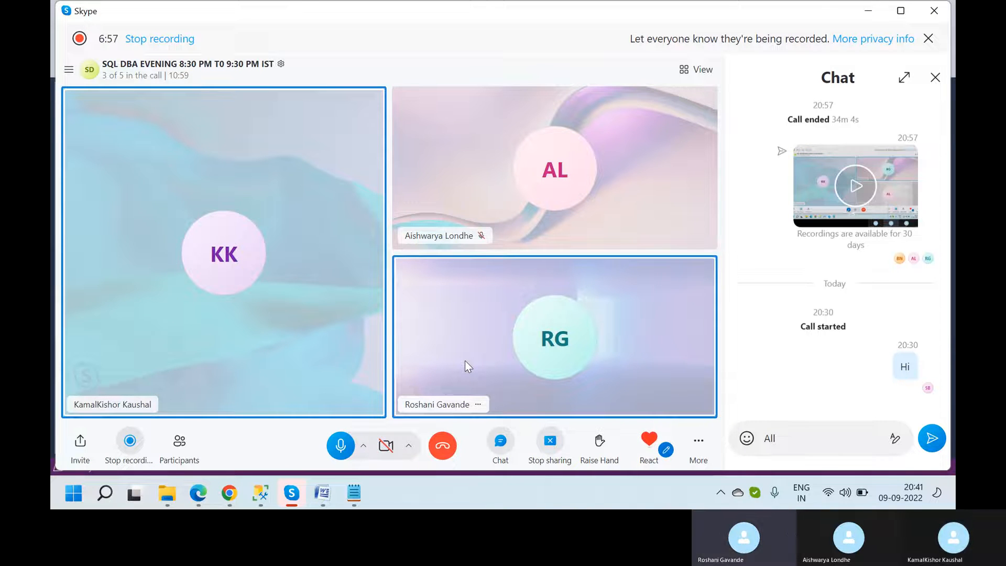
mouse_move(200, 491)
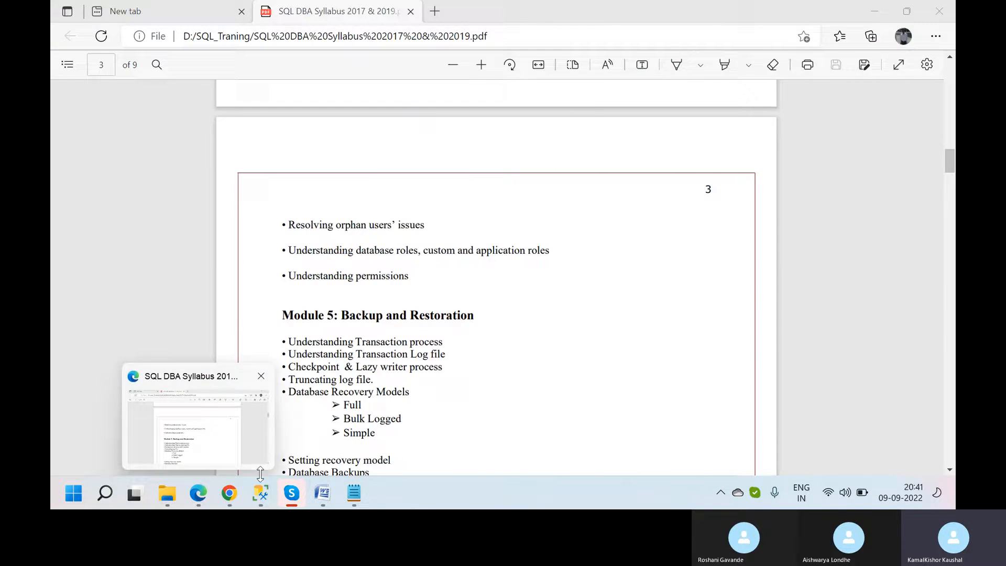
mouse_move(261, 493)
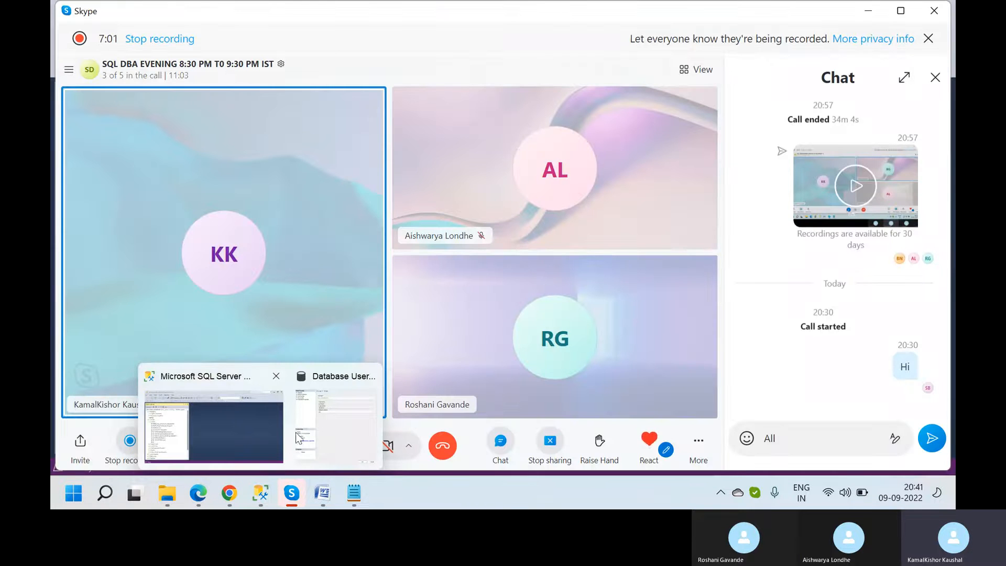
- Switch back to SQL Server Management Studio and compare the SGS database users with the server-level logins
click(234, 420)
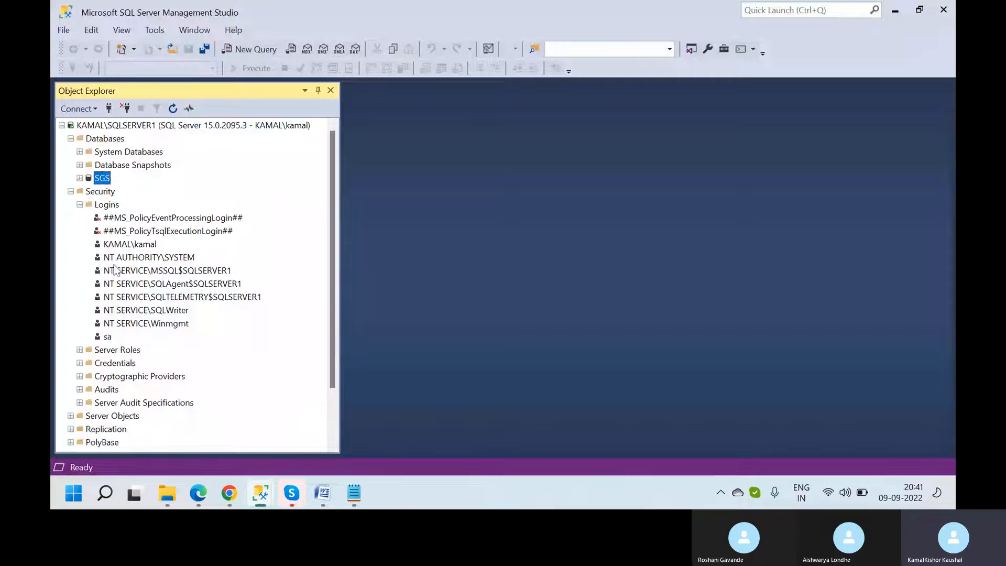
click(79, 179)
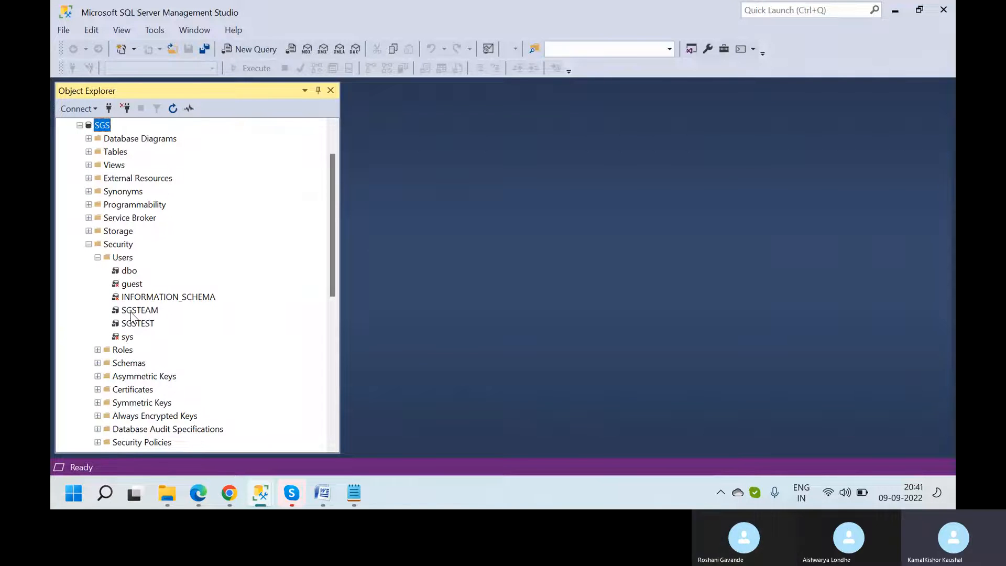
click(335, 141)
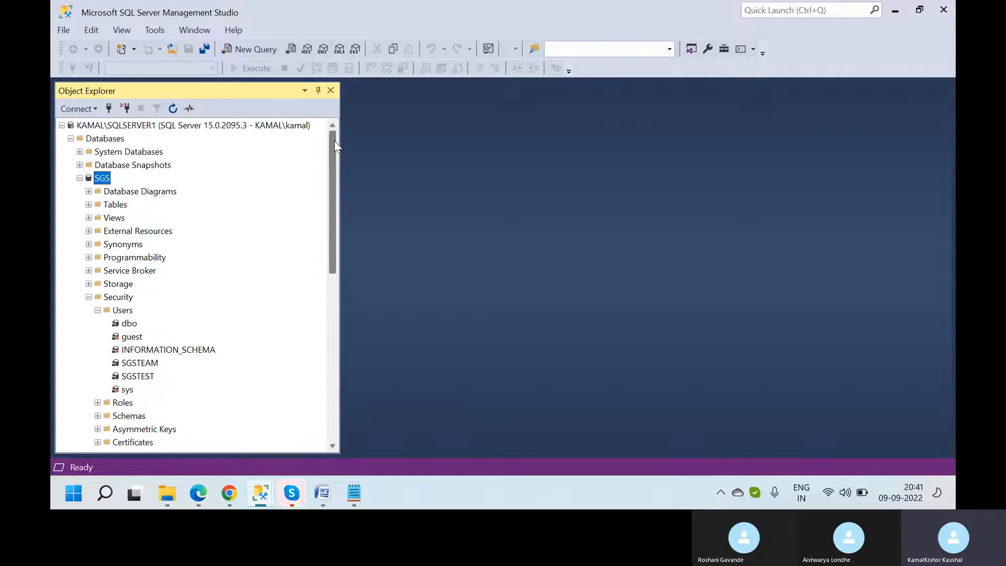
click(79, 178)
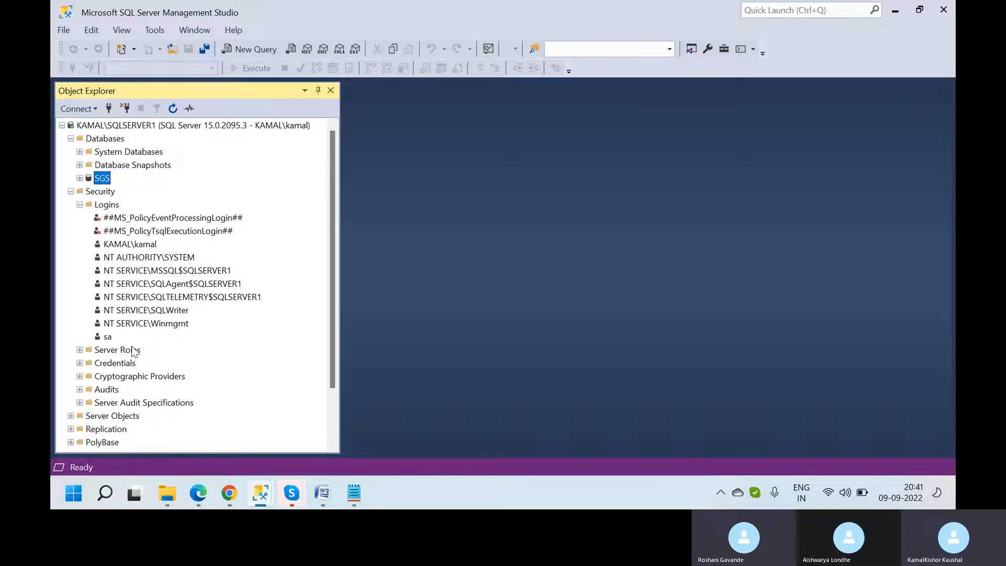
click(80, 205)
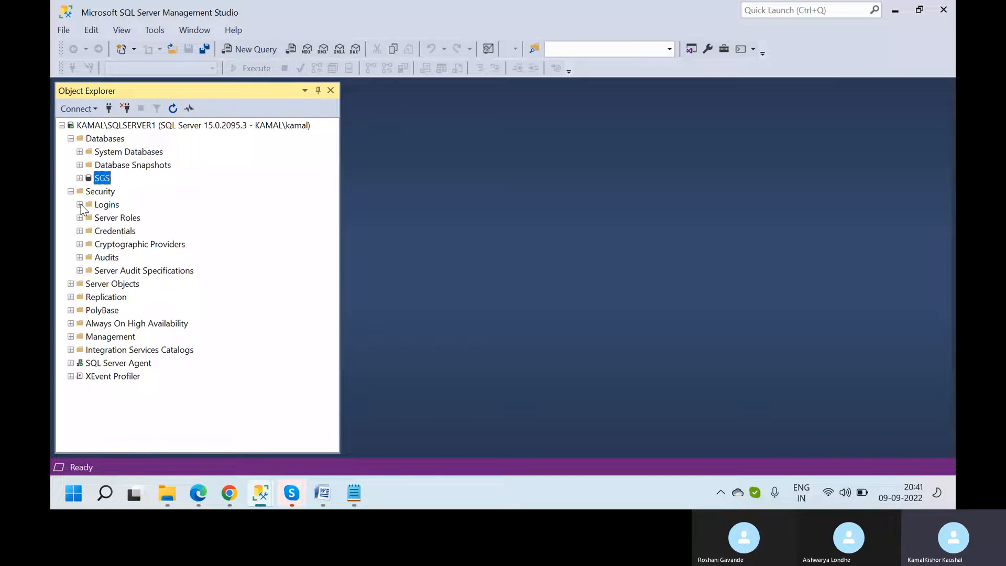
click(79, 204)
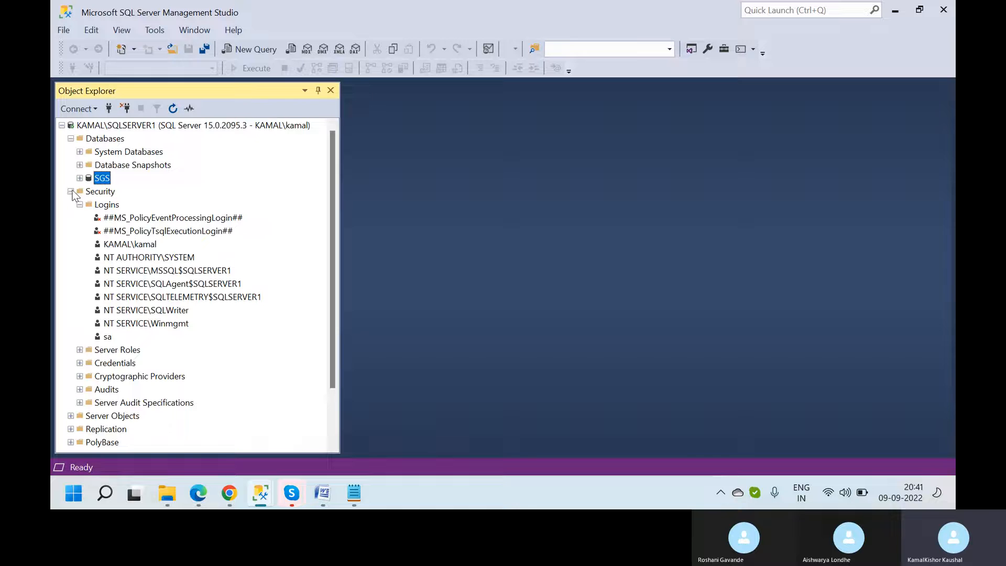
- Collapse the server-level Security folder, expand the SGS database and select its SGSTEAM user
click(70, 191)
click(80, 179)
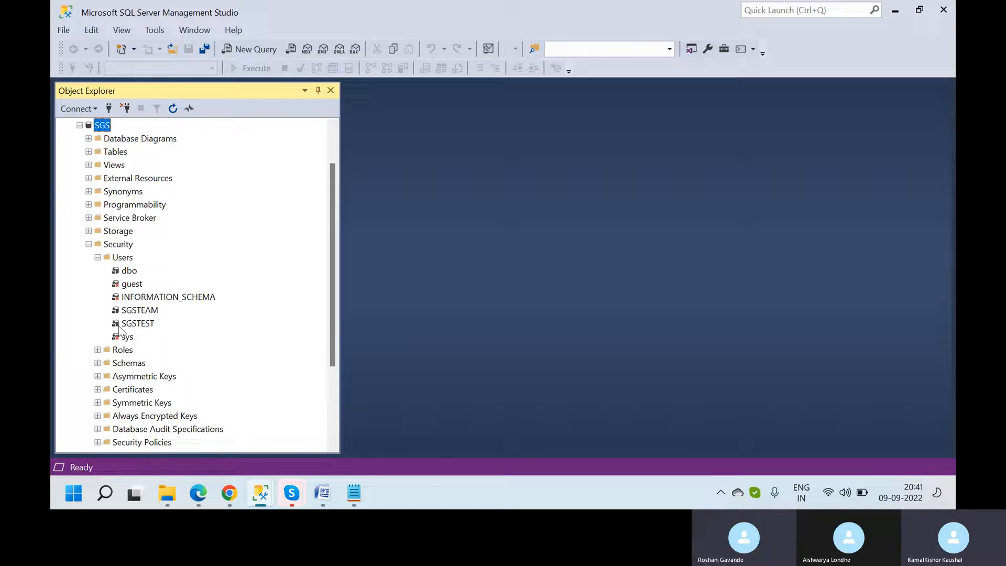
click(149, 313)
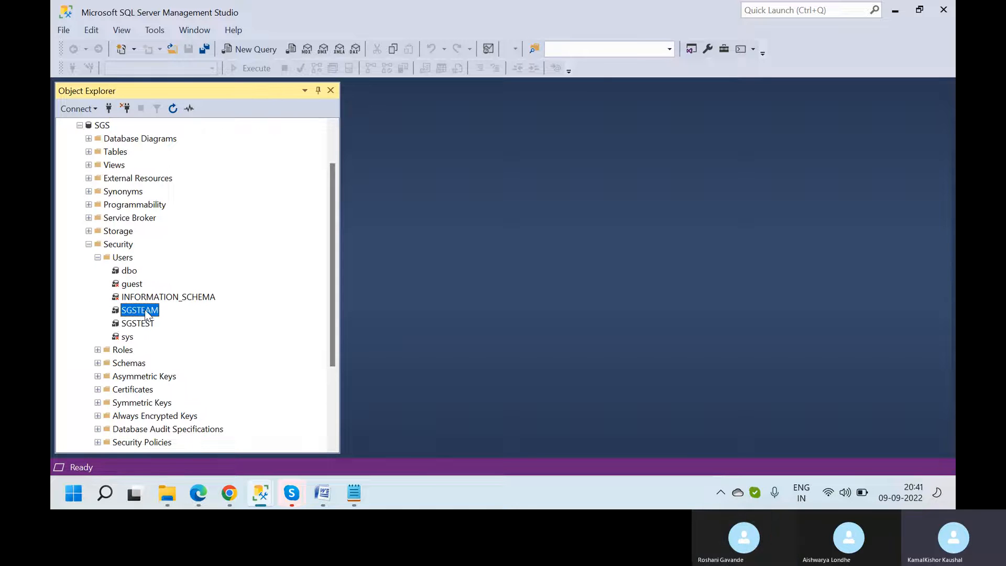
scroll(335, 149, up, 2)
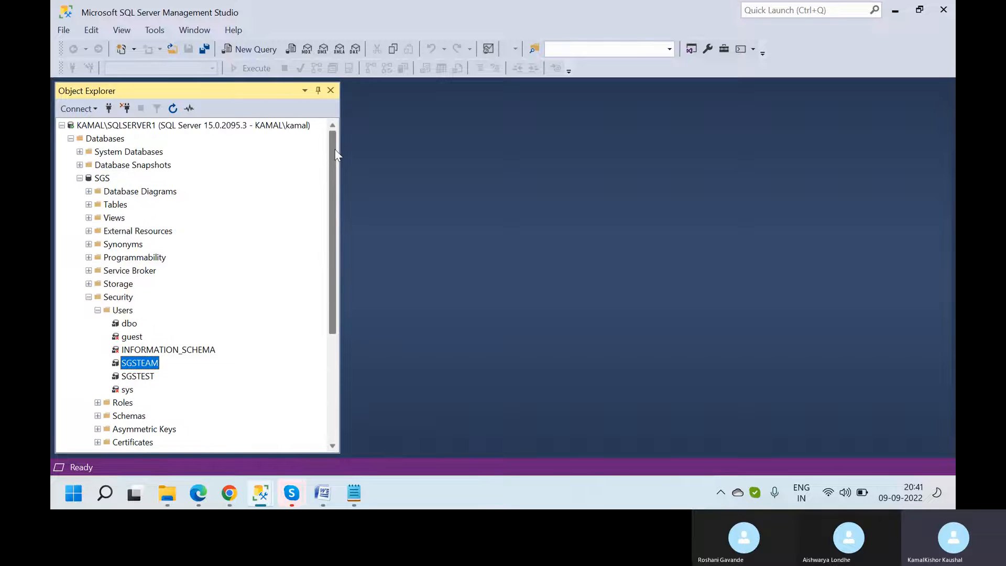
- Start a new Database Engine connection to SQLSERVER1 using SQL Server Authentication with the login SGSTEST
click(85, 111)
click(99, 126)
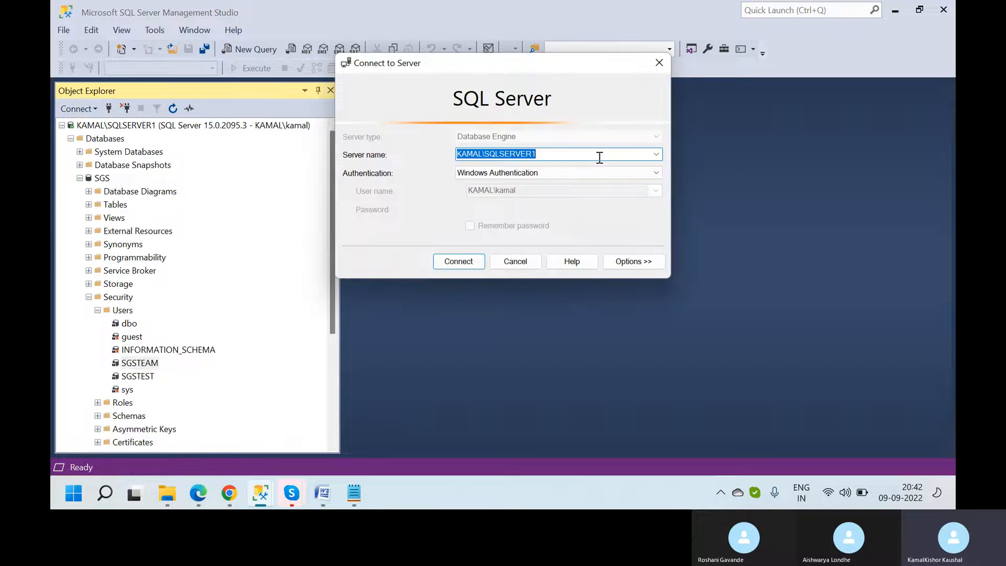
click(581, 174)
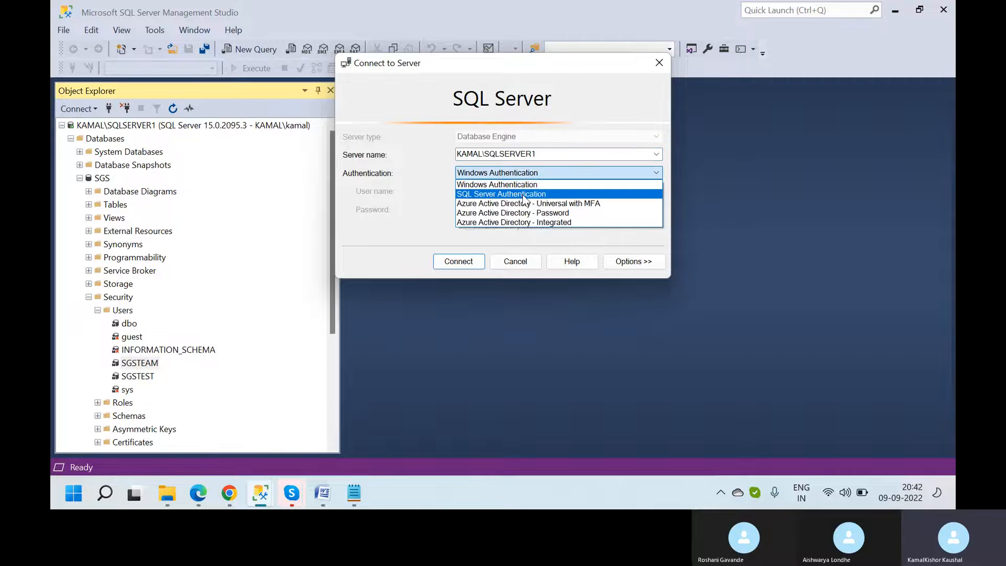
click(525, 194)
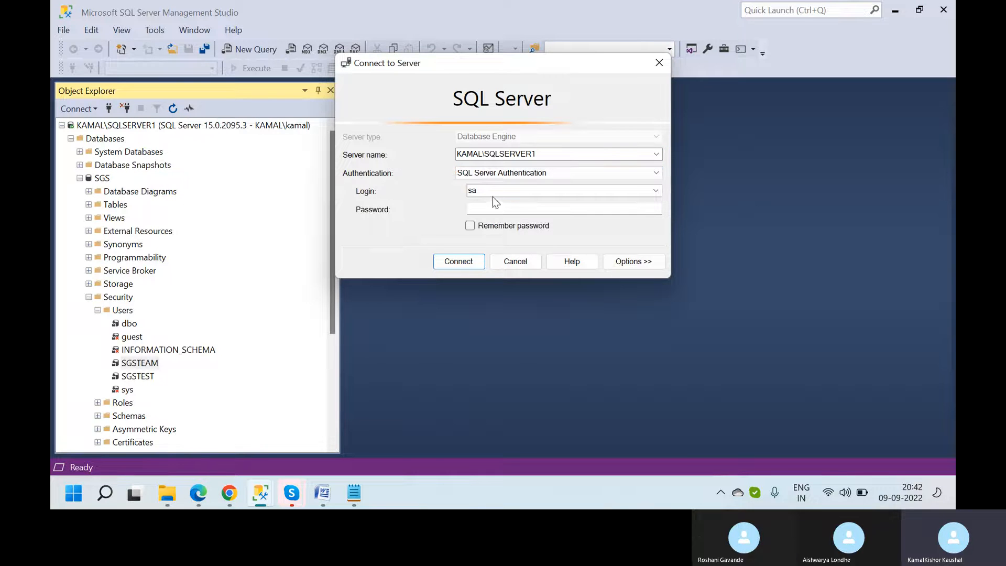
double_click(494, 191)
text(S)
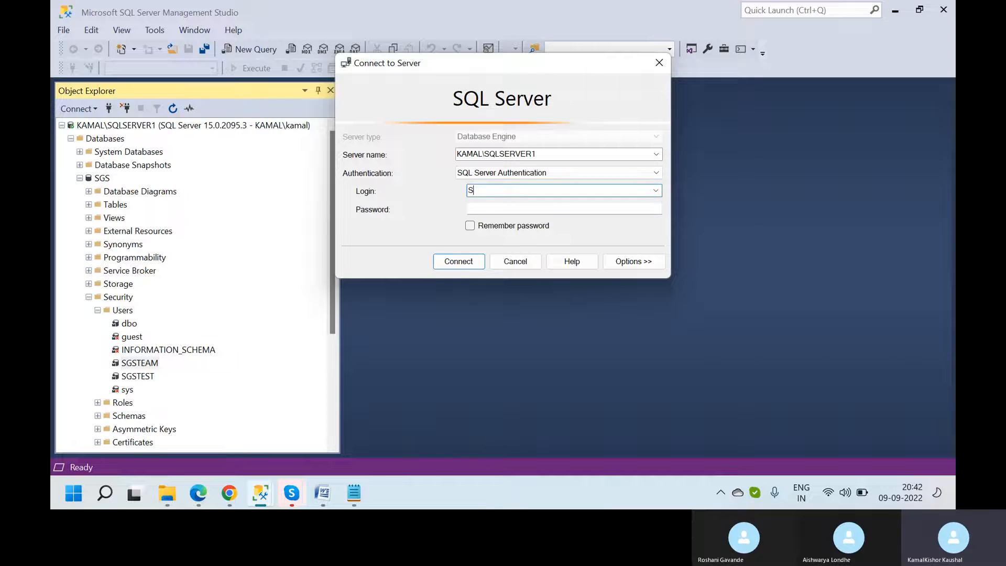
text(GSTEST)
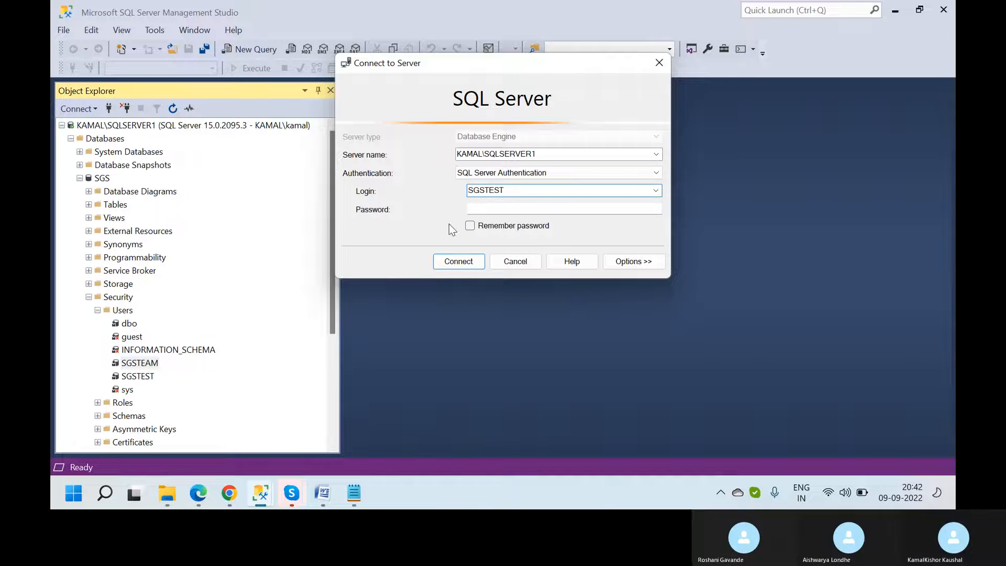
- Enter the SGSTEST login's password, try to connect to SQLSERVER1, and close the connection dialog
click(480, 210)
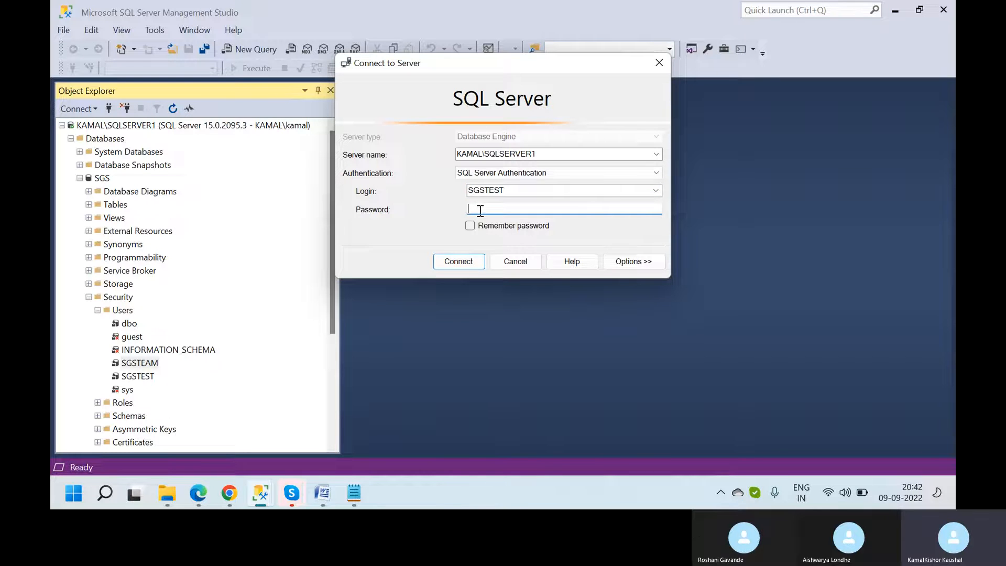
text(***)
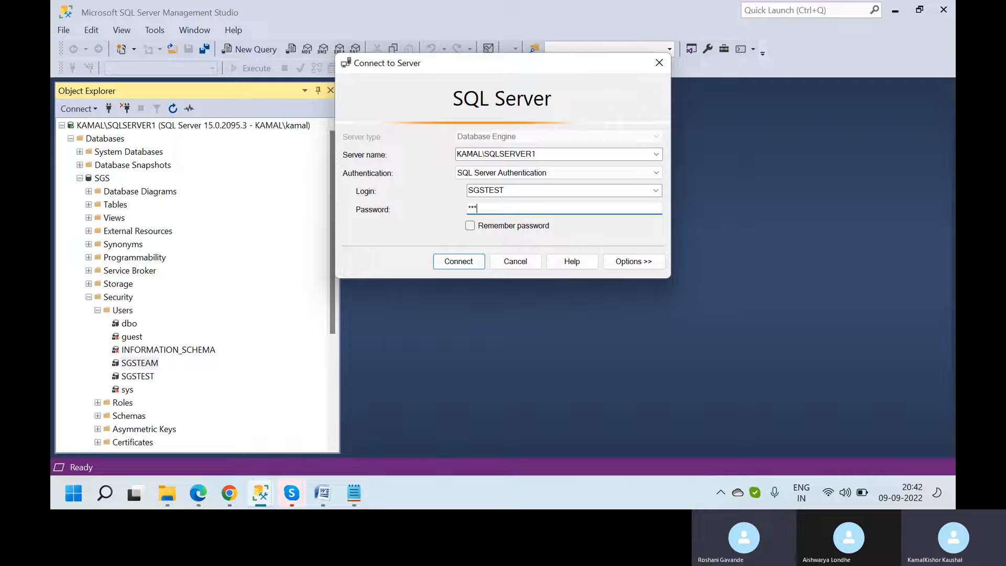
text(***)
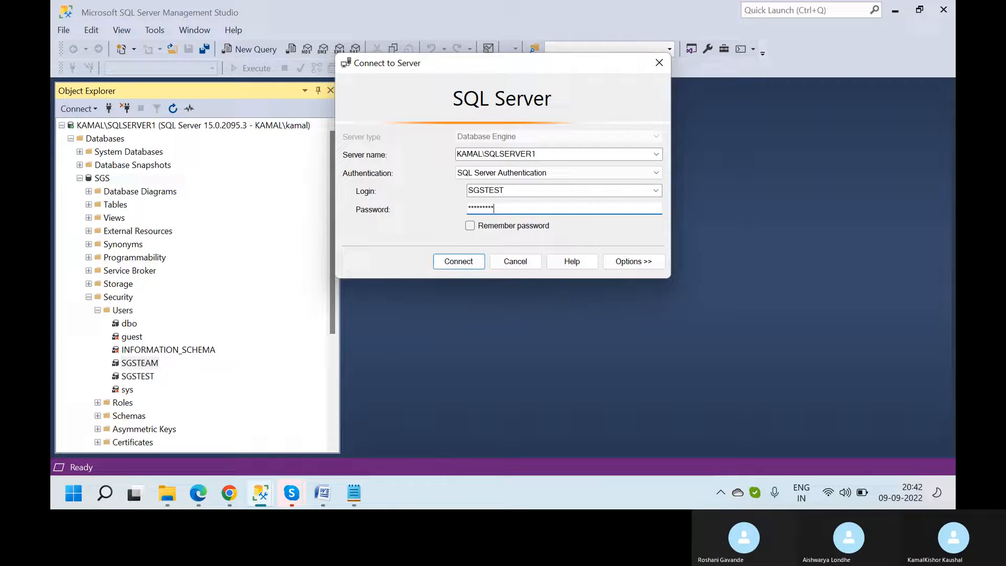
text(***)
key(Return)
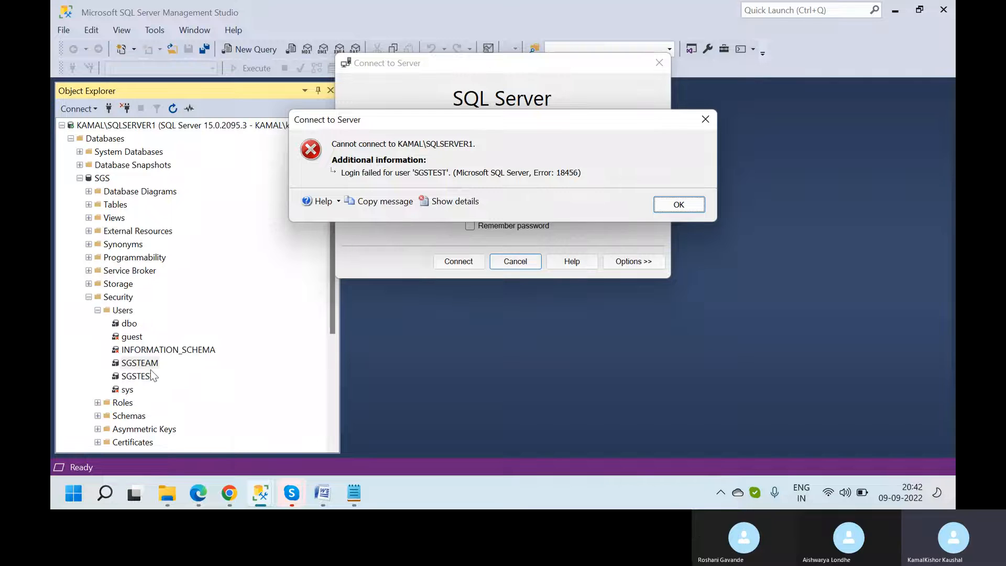
click(676, 203)
click(659, 62)
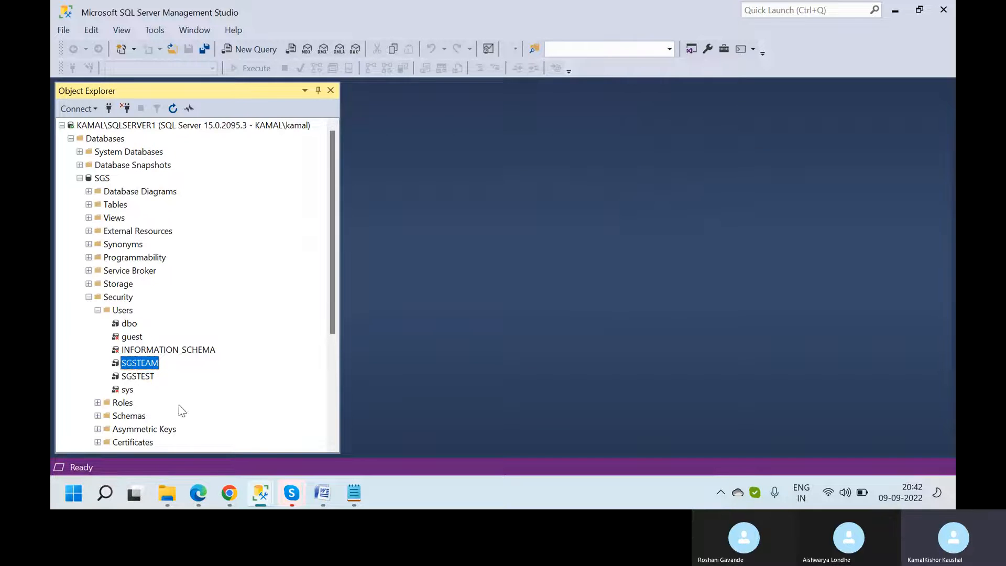
- Switch to the T-SQL file in Notepad and select the sp_change_users_login 'Report' script for finding orphaned users
click(353, 500)
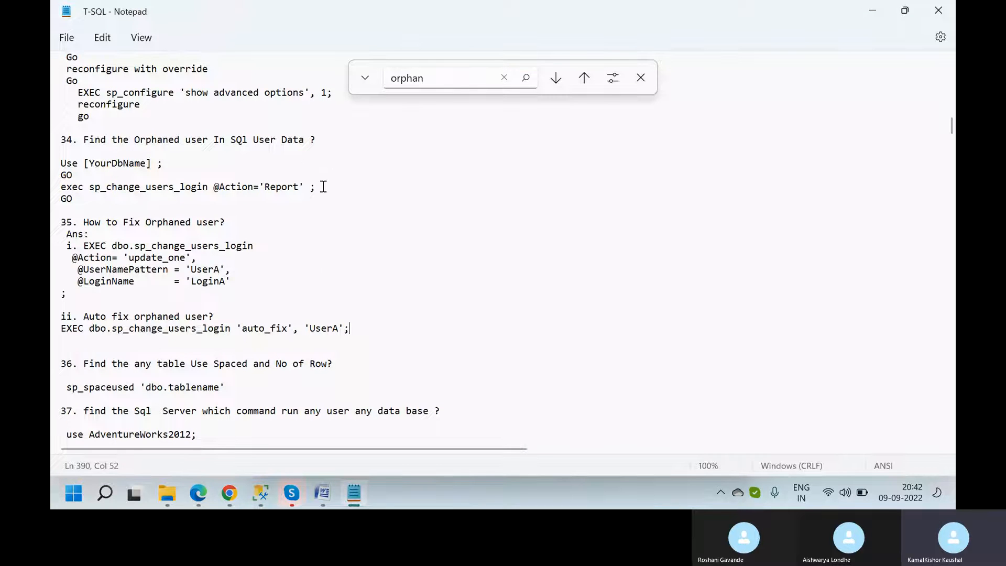
scroll(277, 193, right, 3)
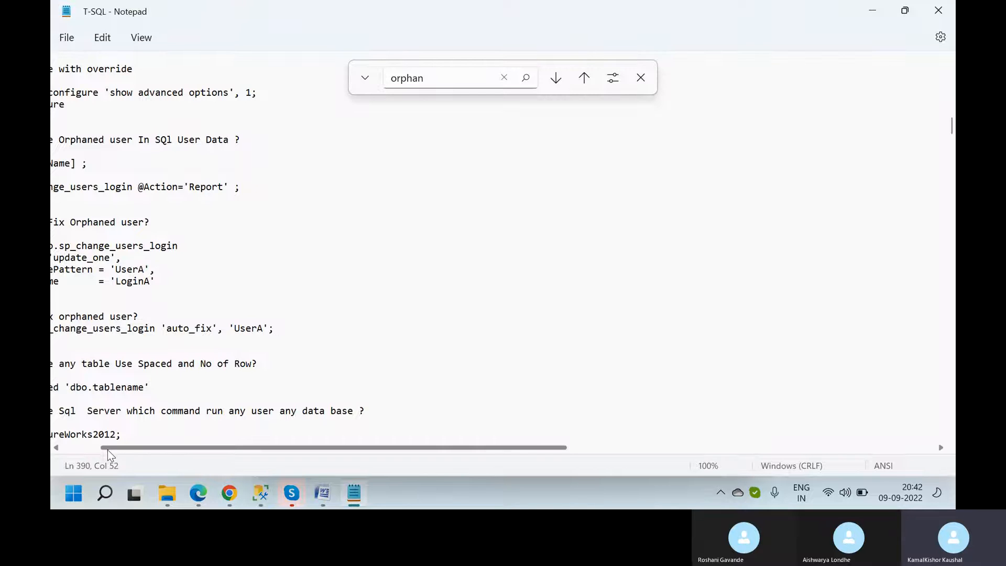
click(55, 448)
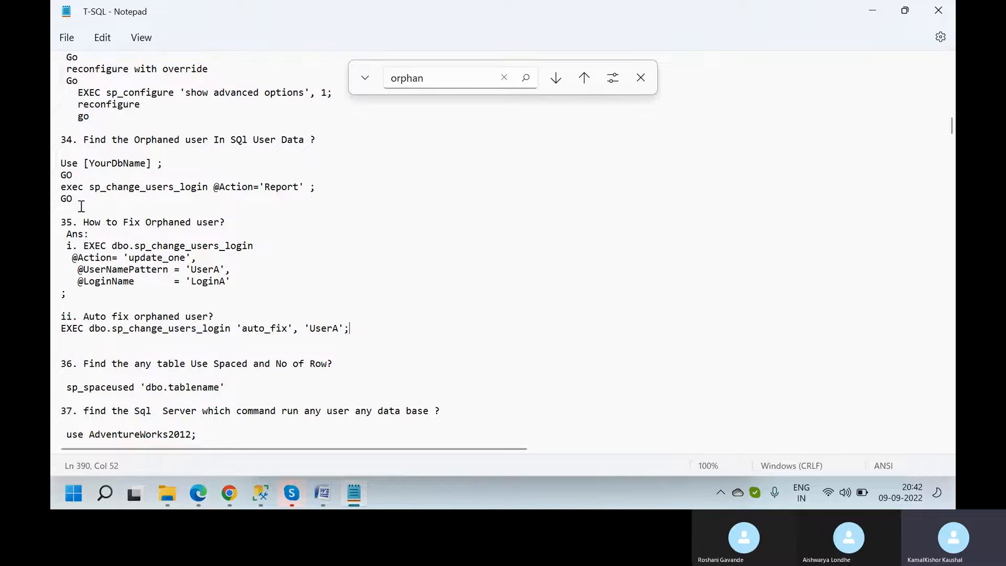
drag(78, 199, 59, 165)
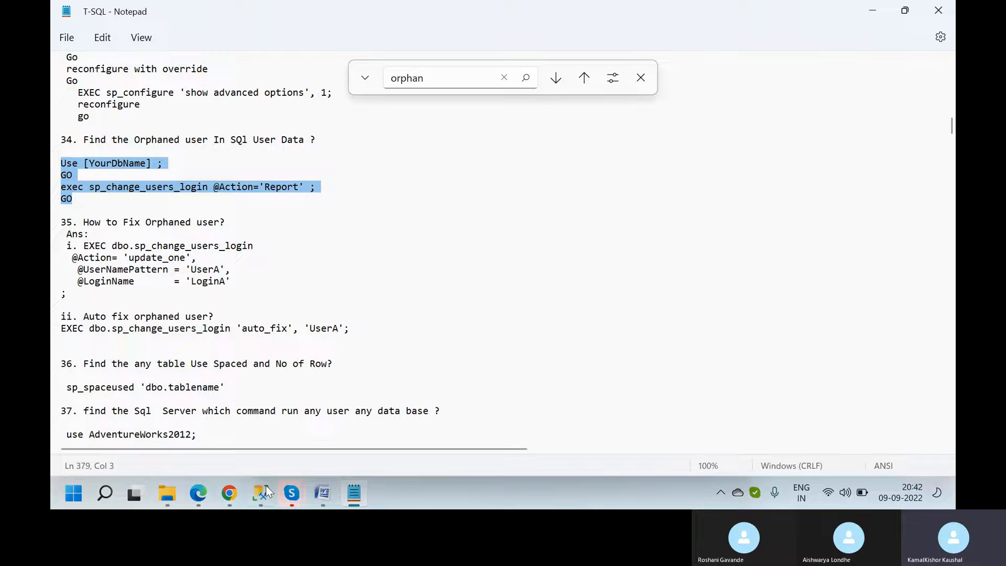
mouse_move(259, 491)
click(214, 425)
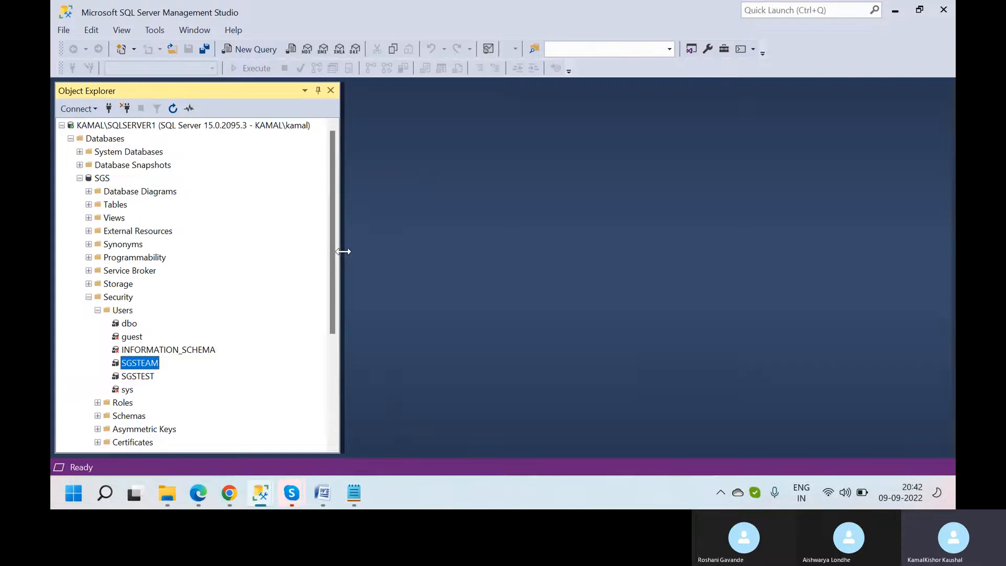
click(253, 52)
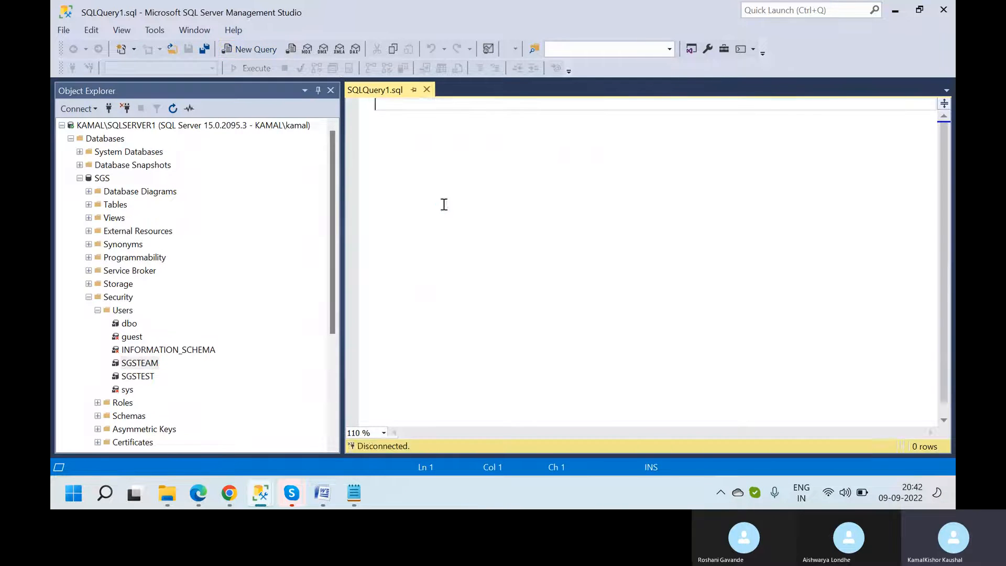
text(use)
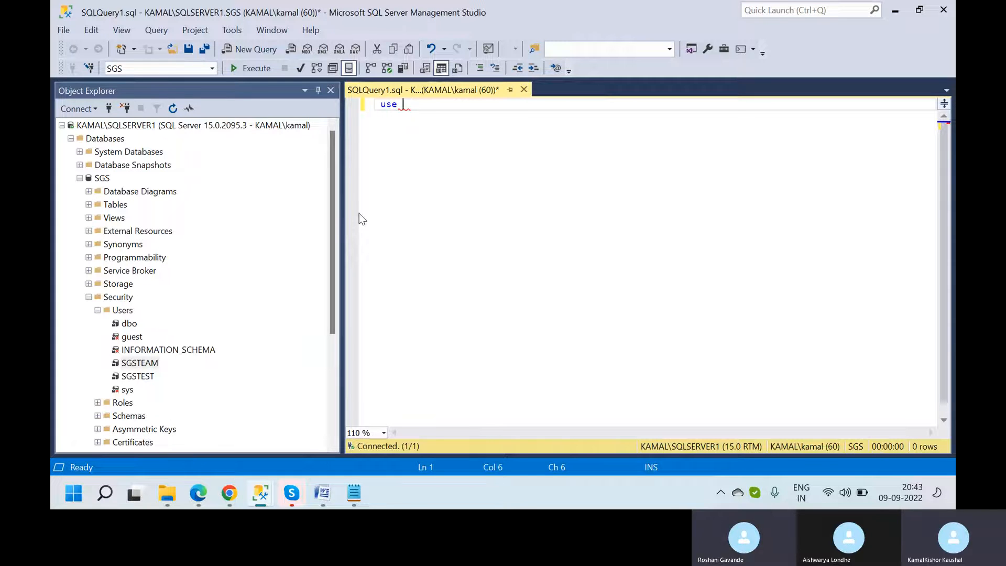
text(sgs)
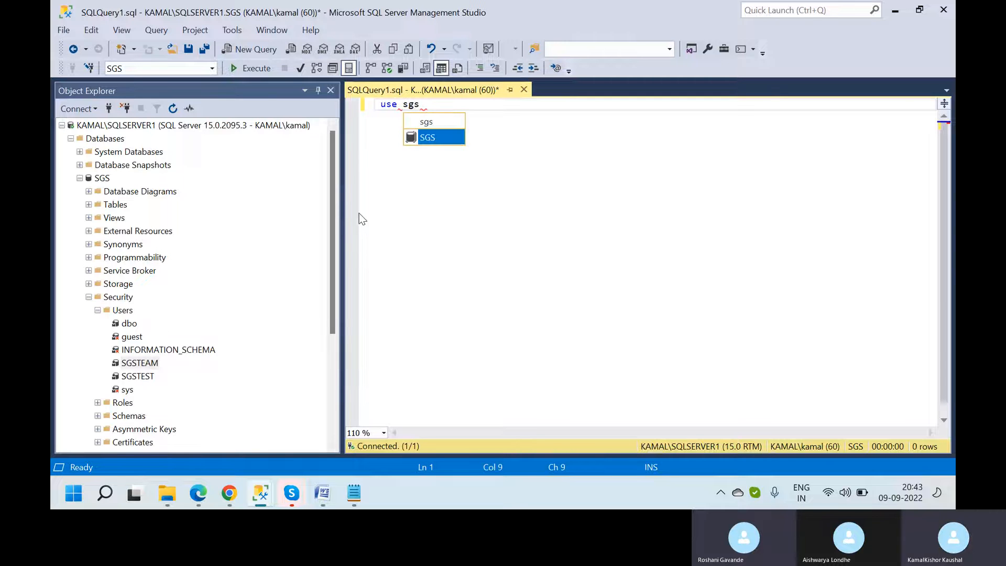
key(Tab)
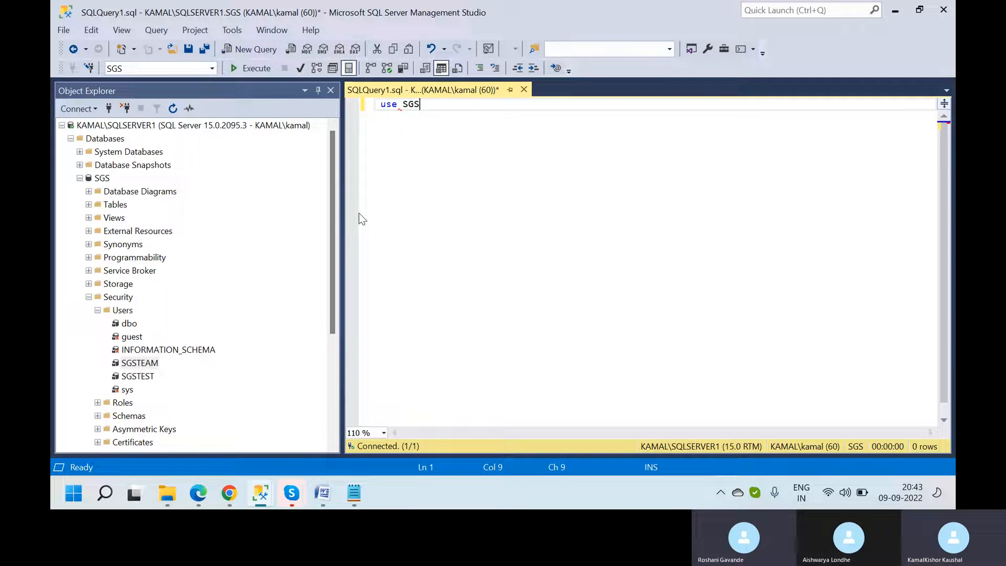
text(;)
key(Return)
text(Use [YourDbName] ; GO exec sp_change_users_login @Action='Report' ; GO)
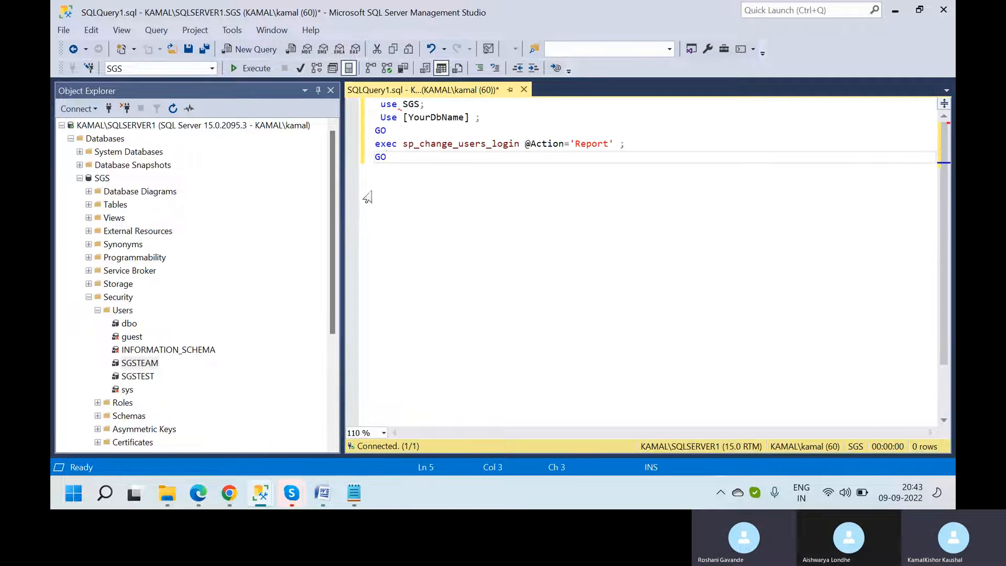
- Remove the Use [YourDbName] line, run the orphaned-user report against SGS, and widen the UserName column in the results
drag(481, 118, 376, 116)
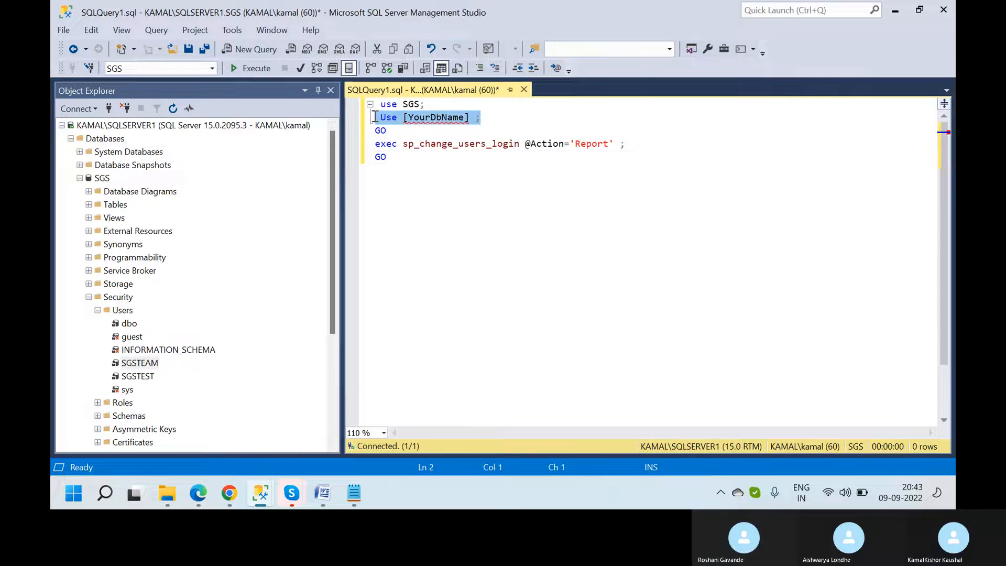
key(Delete)
click(483, 233)
key(ctrl+a)
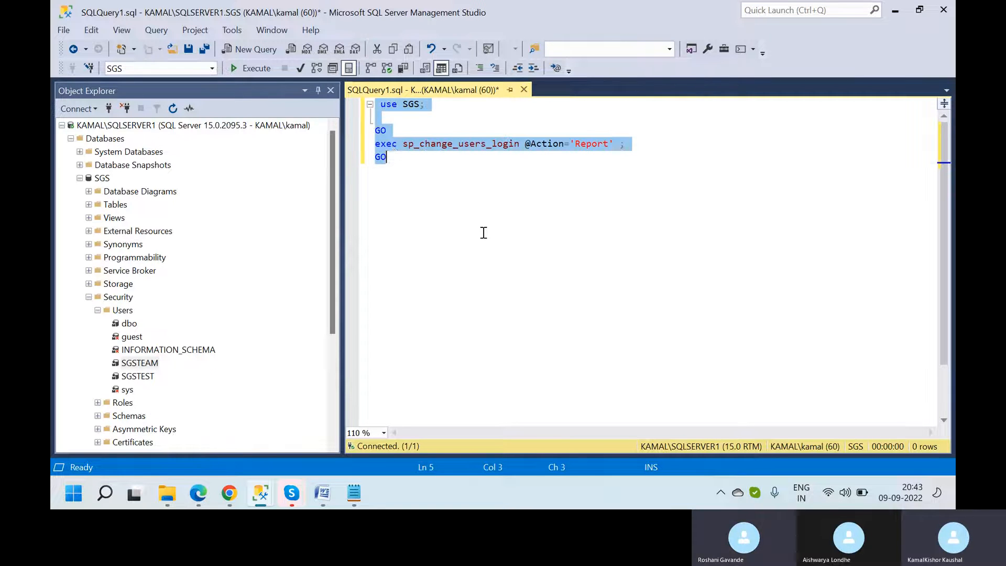
click(249, 69)
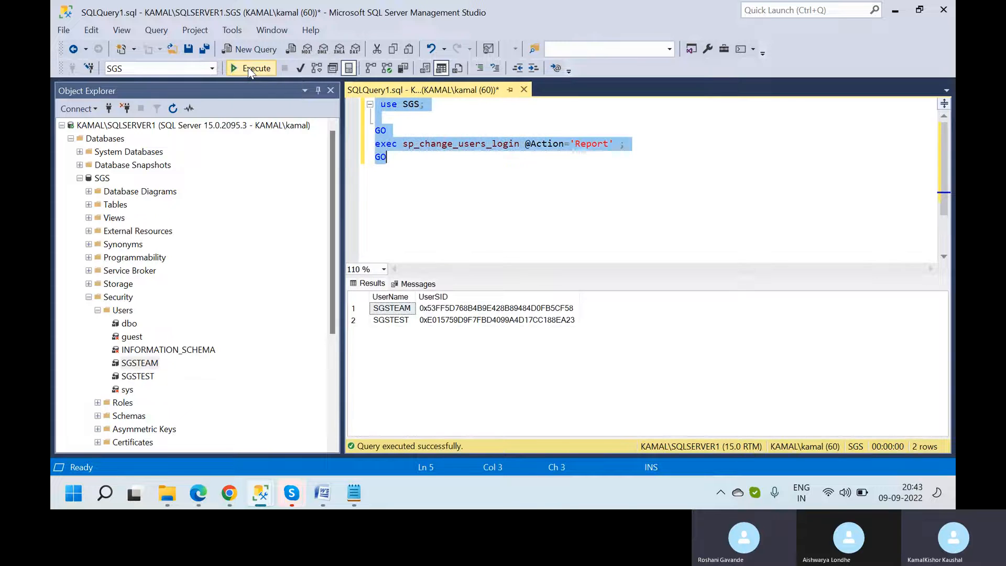
drag(415, 297, 471, 297)
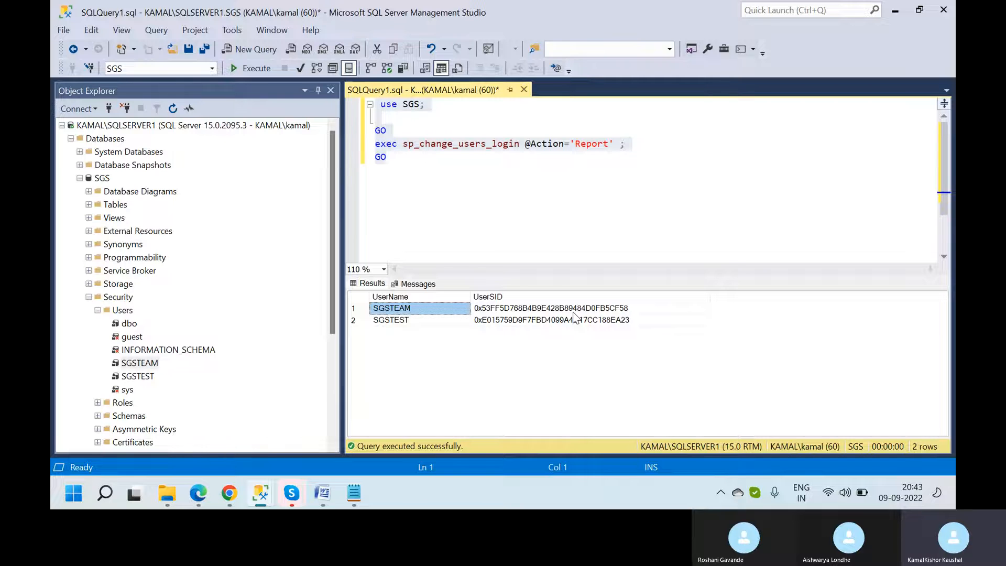
- Switch to the T-SQL file in Notepad and copy the sp_change_users_login 'update_one' statement from item 35
mouse_move(355, 493)
click(352, 449)
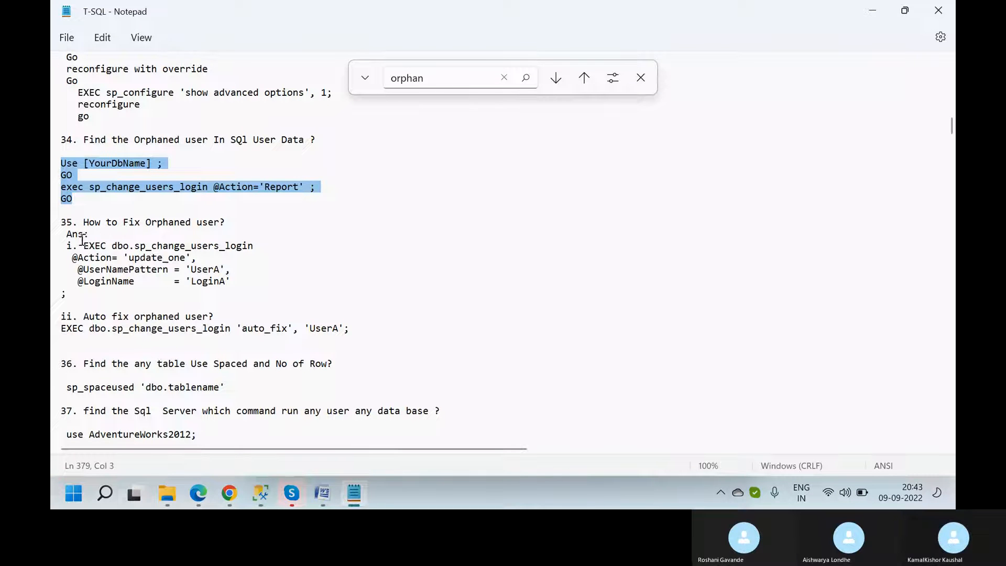
click(239, 280)
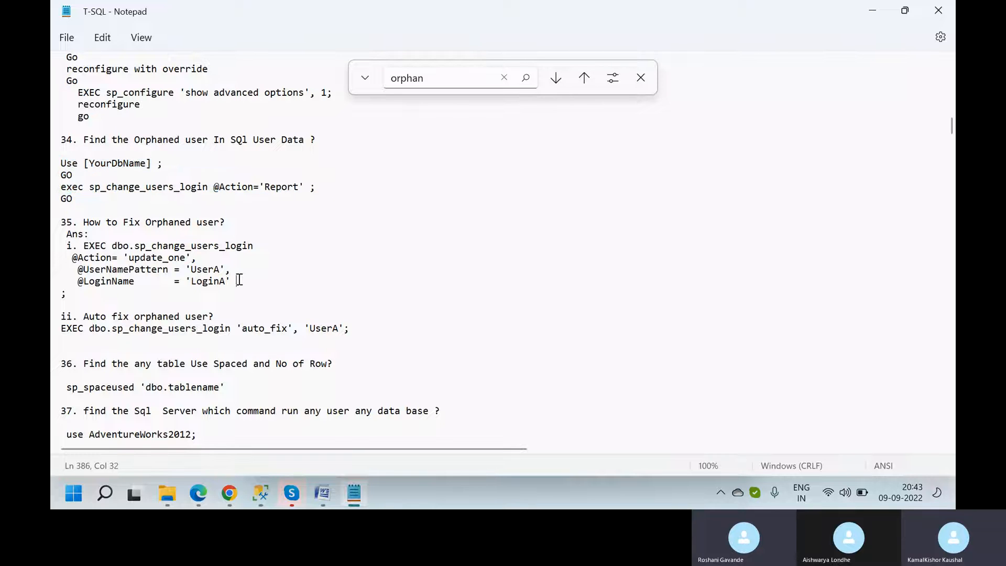
drag(240, 280, 83, 249)
key(ctrl+c)
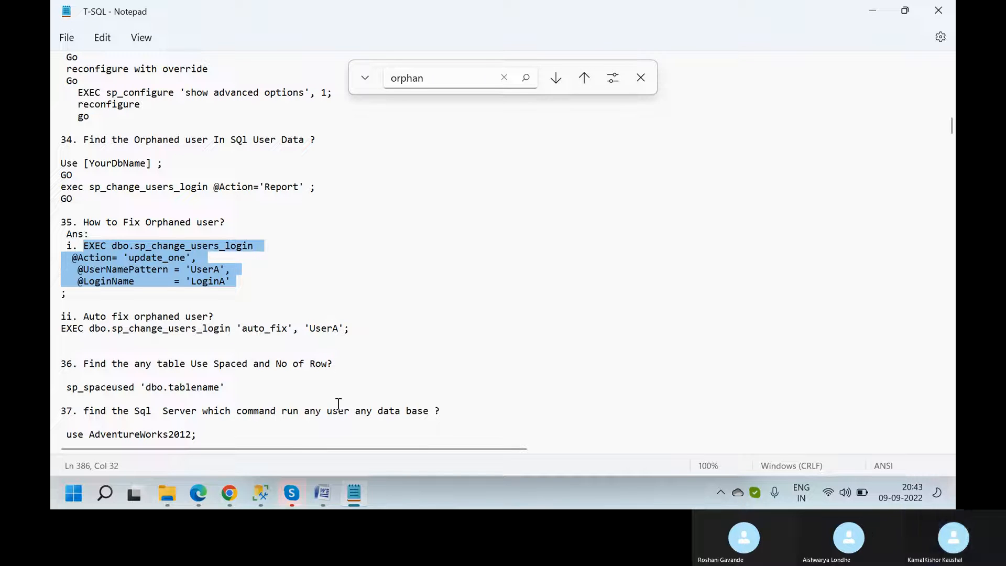
- Switch back to the SSMS query and paste the 'update_one' statement below the report script
mouse_move(263, 492)
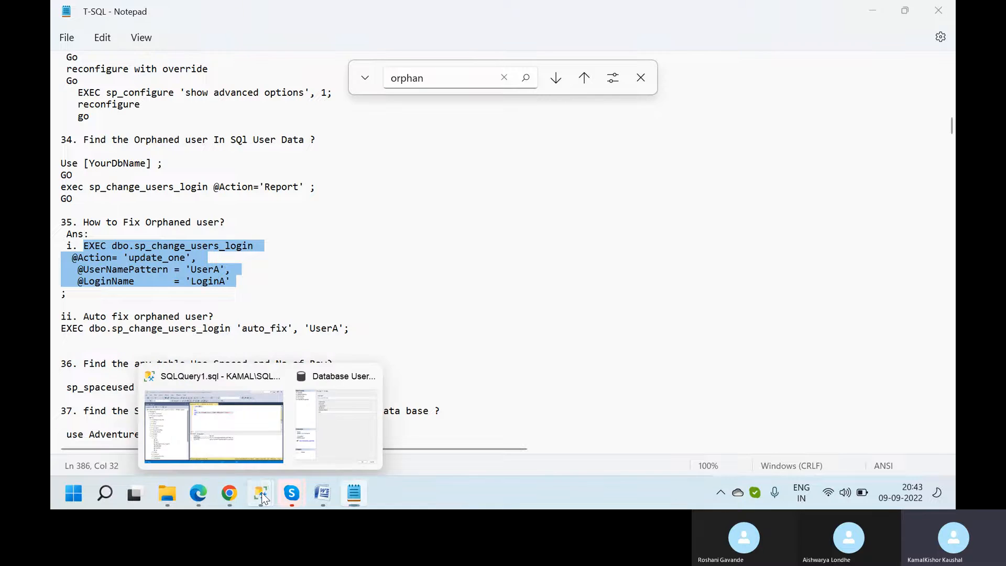
click(239, 427)
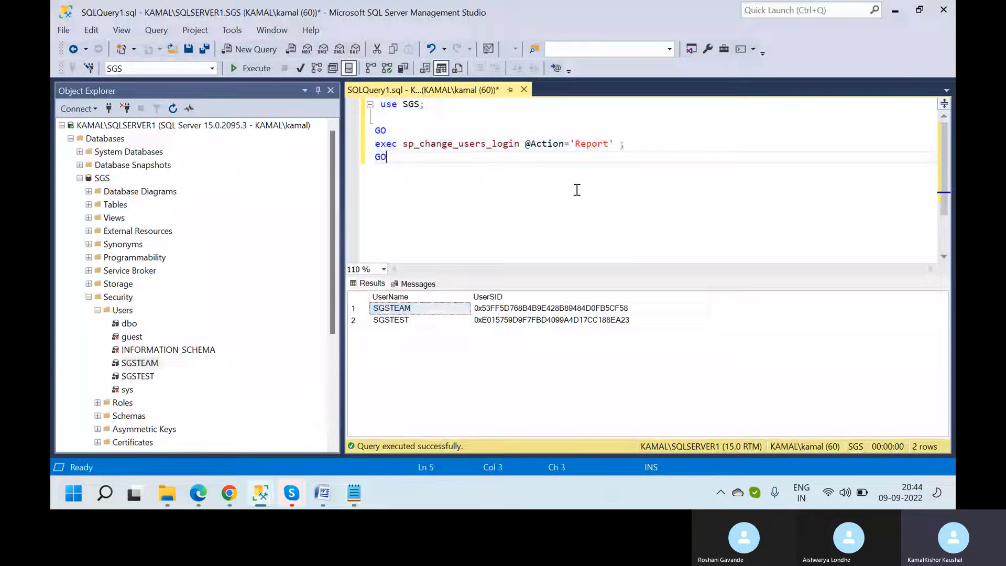
key(ctrl+v)
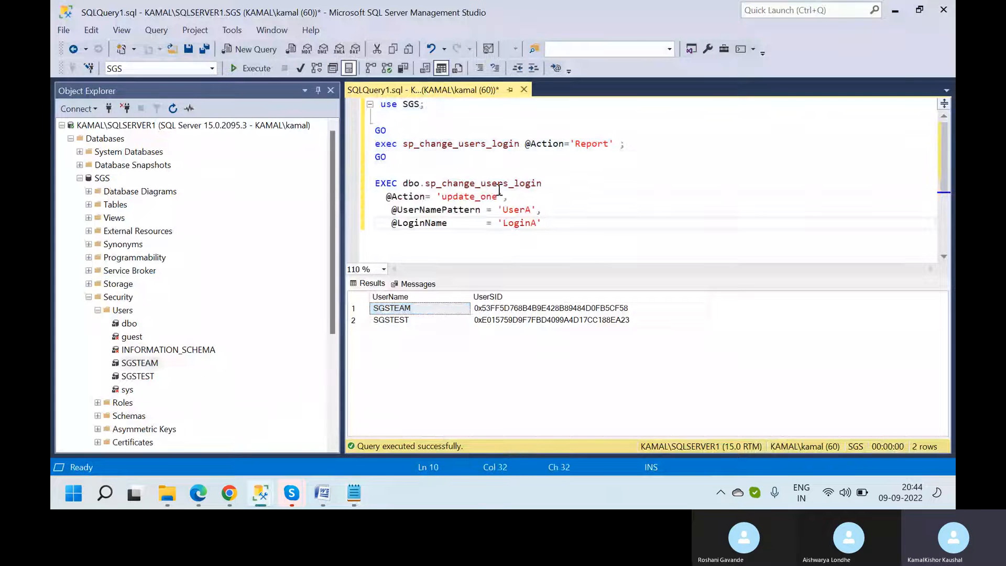
drag(548, 224, 381, 183)
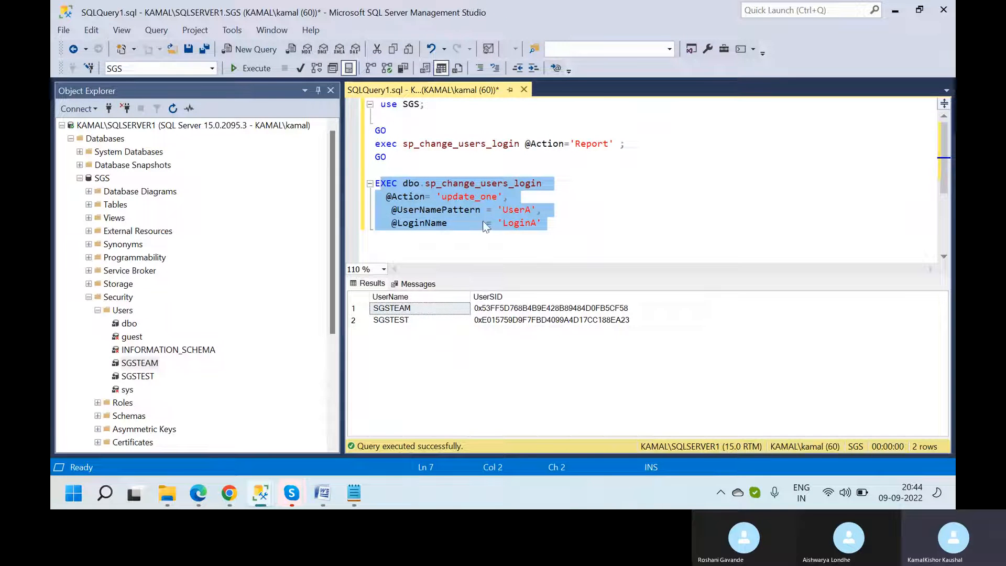
double_click(518, 225)
click(517, 225)
double_click(517, 225)
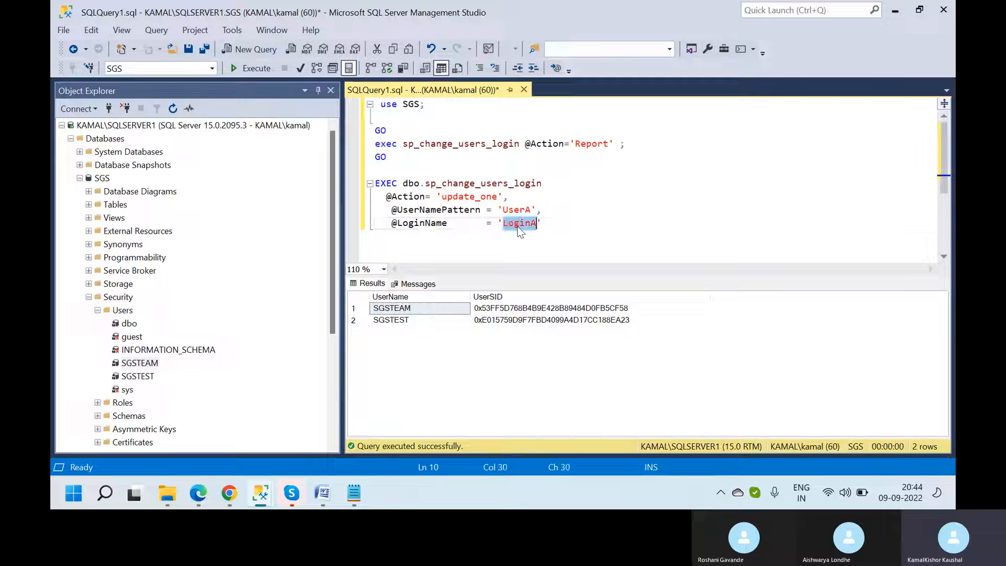
key(BackSpace)
text(Sa)
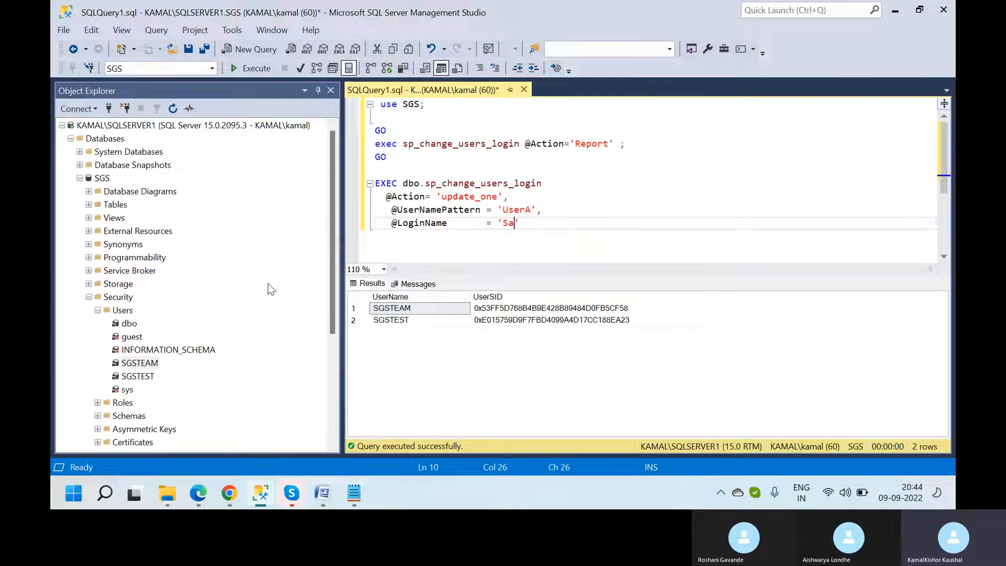
click(139, 376)
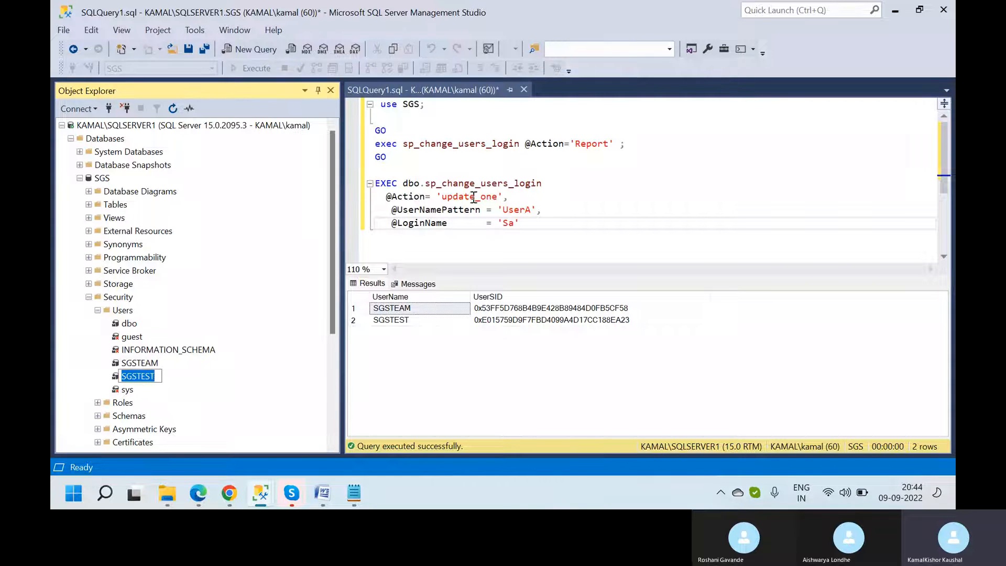
drag(503, 210, 531, 210)
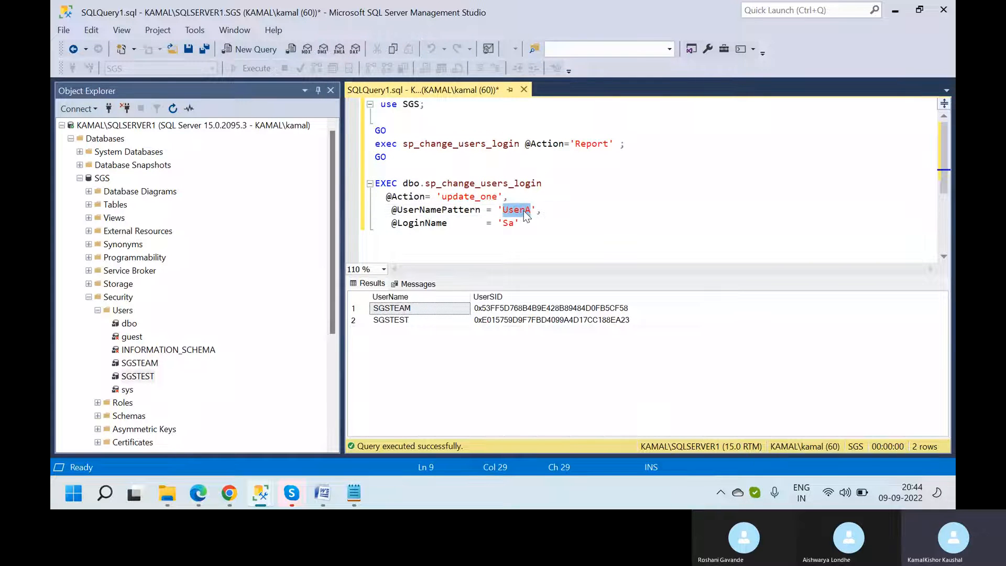
text([SGSTEST])
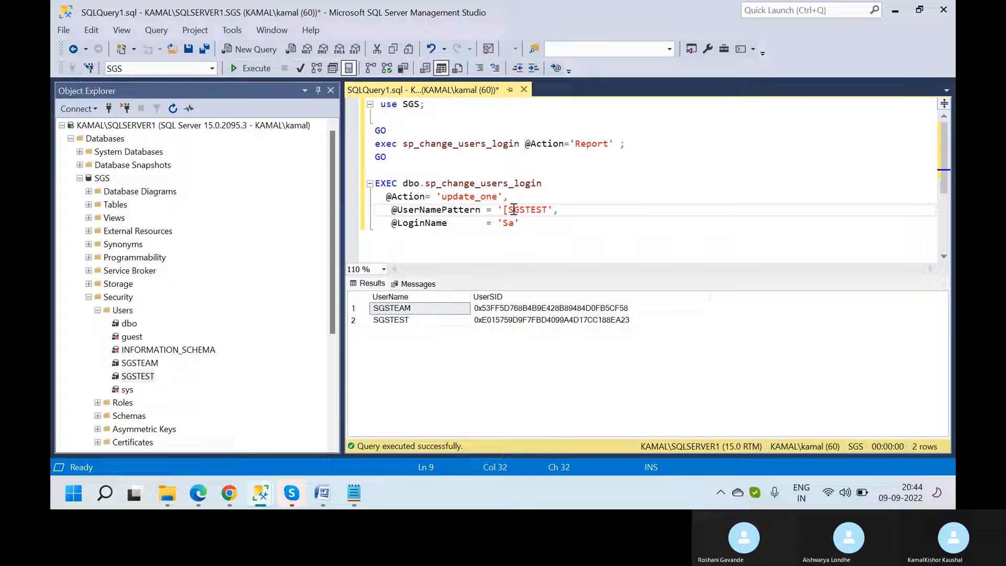
key(BackSpace)
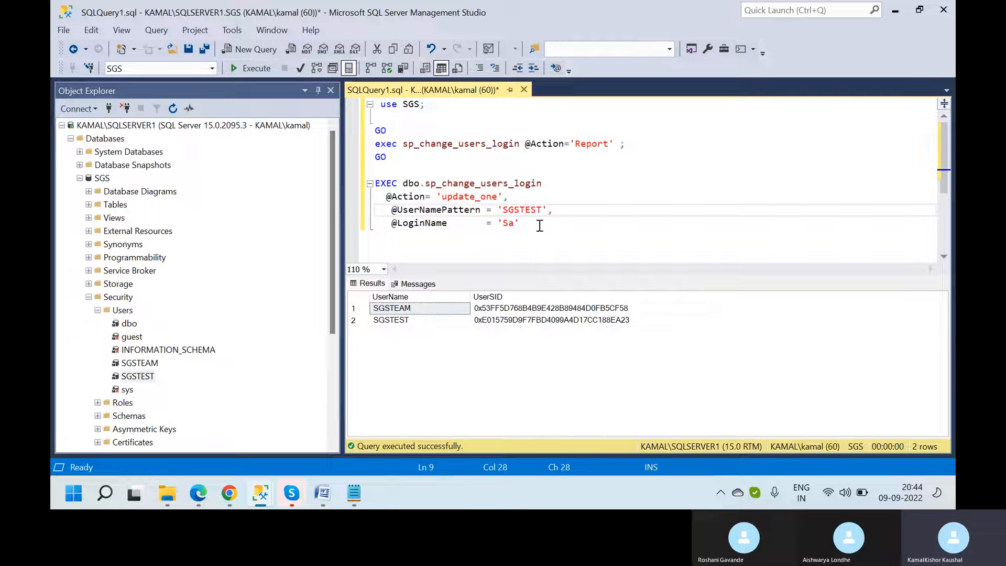
drag(540, 226, 362, 169)
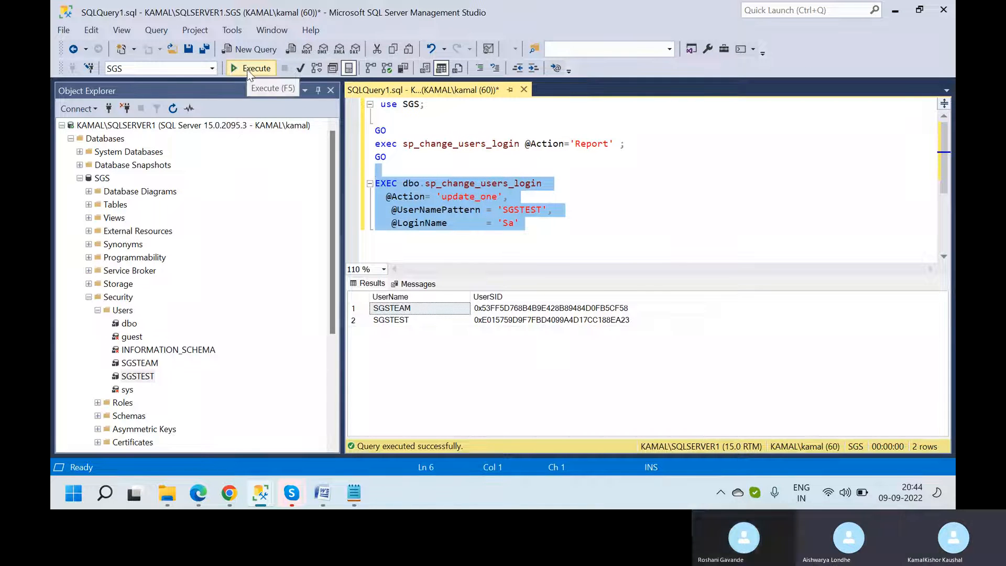
click(512, 250)
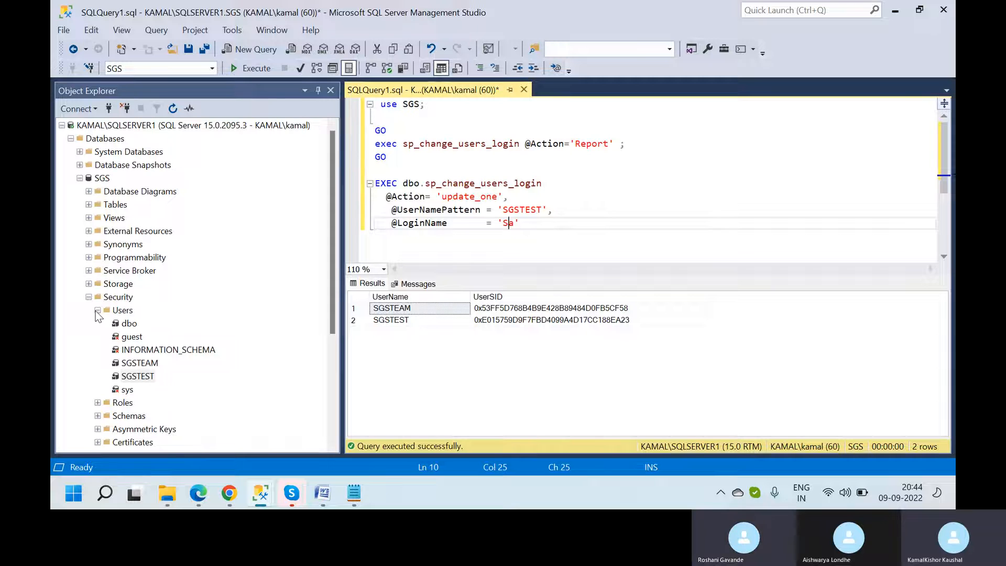
- Collapse the SGS database on SQLSERVER1 and connect to the local TESTSERVER Database Engine with Windows Authentication
click(79, 179)
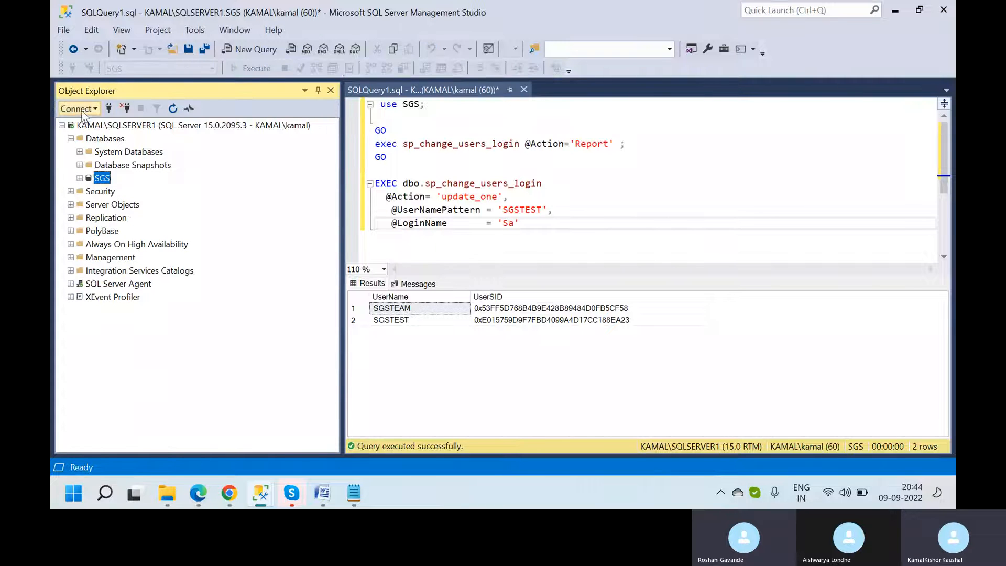
click(82, 112)
click(96, 125)
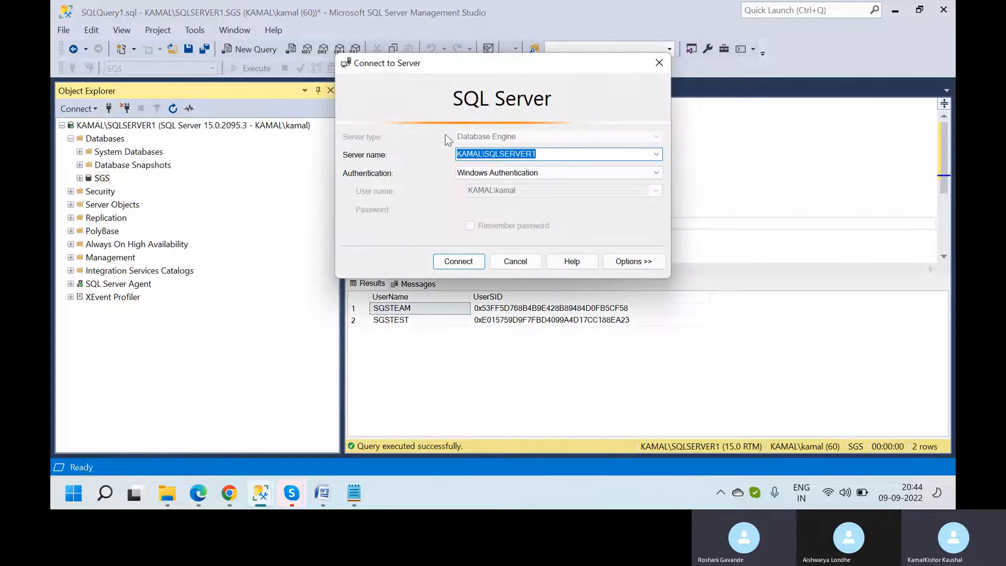
click(656, 154)
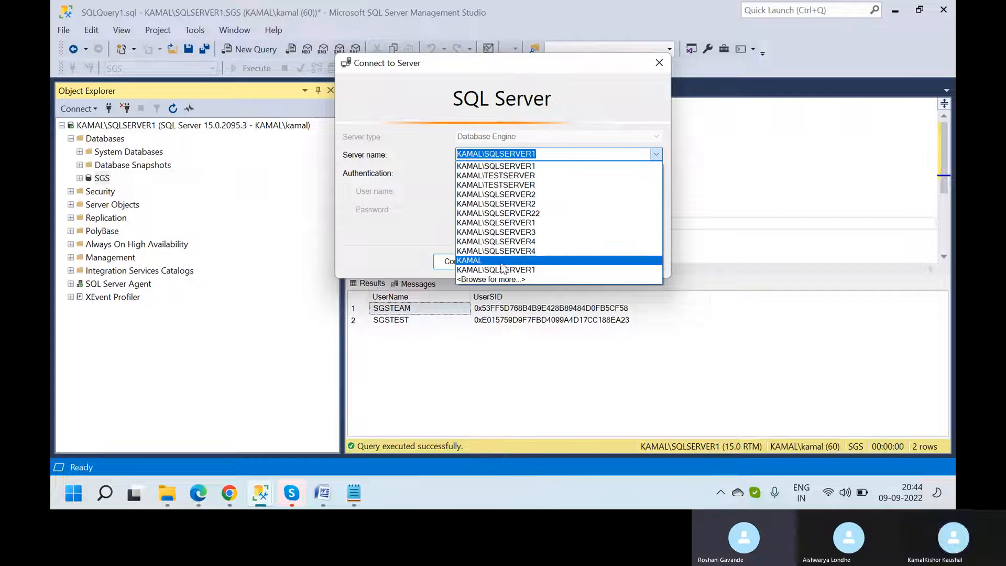
click(490, 280)
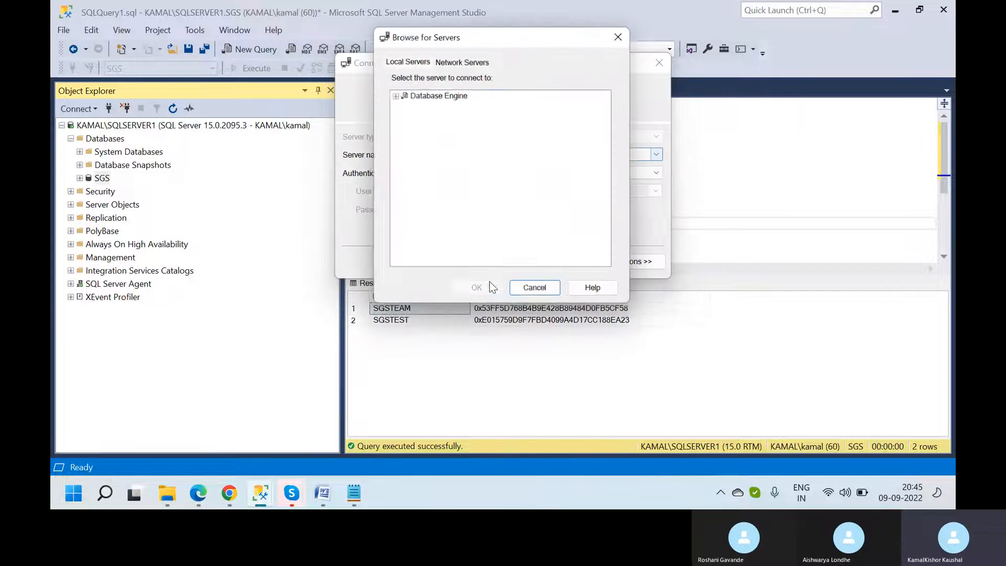
click(395, 95)
click(476, 139)
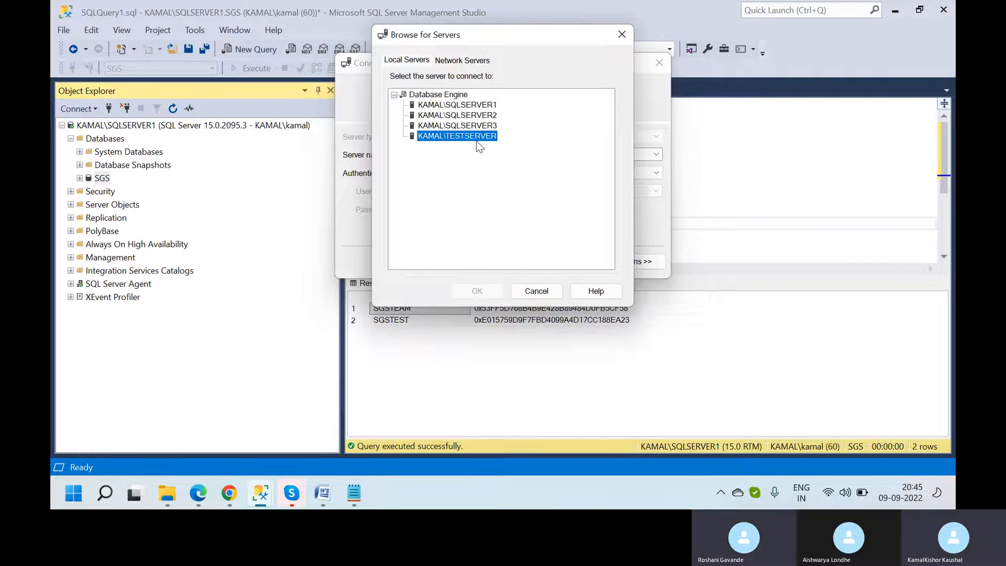
click(478, 291)
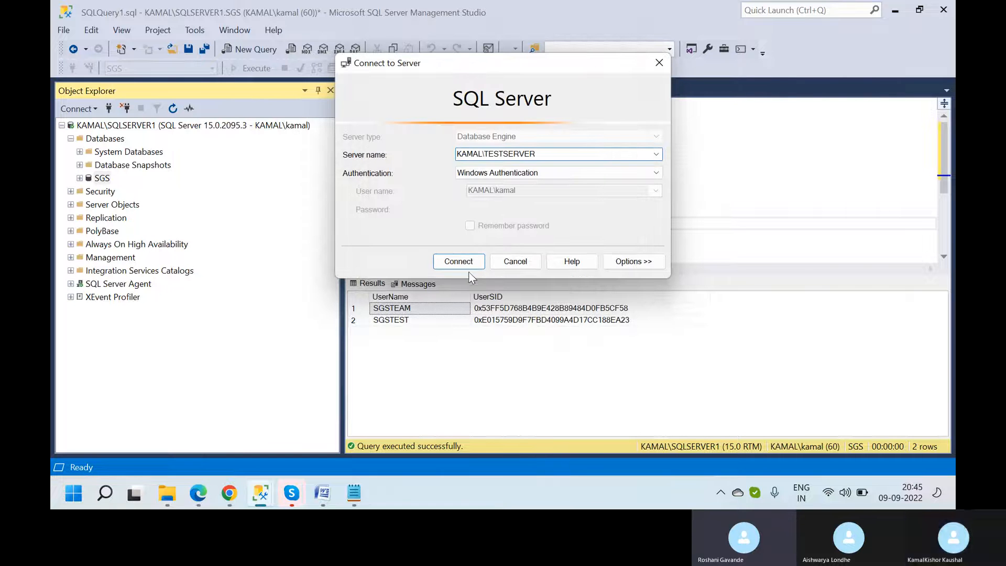
click(468, 267)
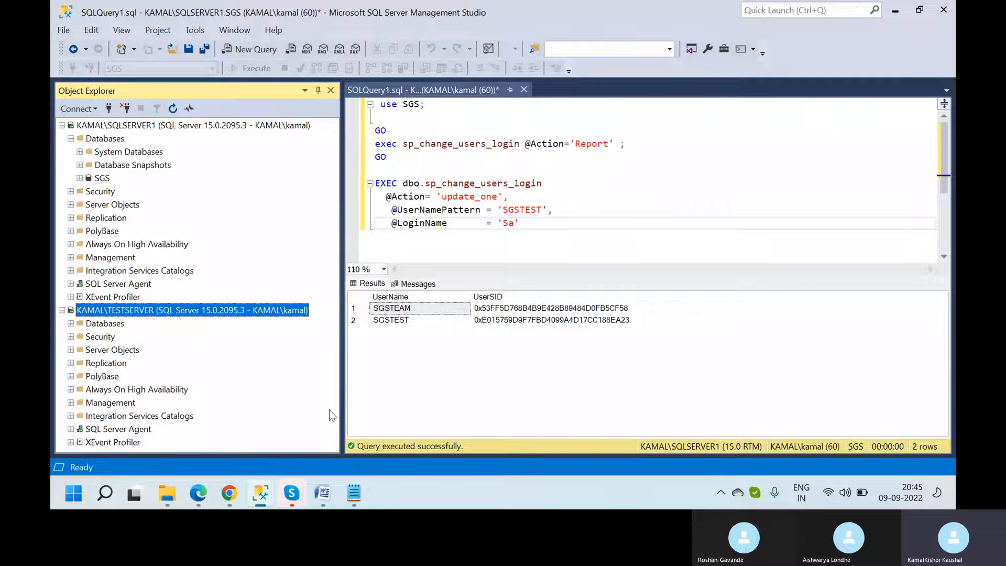
- Expand the security users of the SGS database on TESTSERVER and inspect the SGSTEST user
click(71, 324)
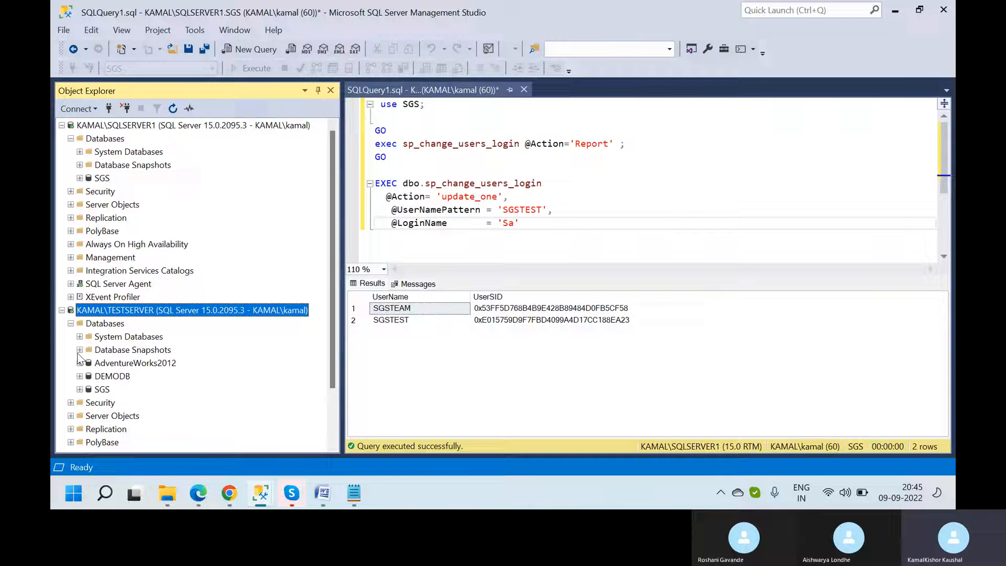
click(80, 390)
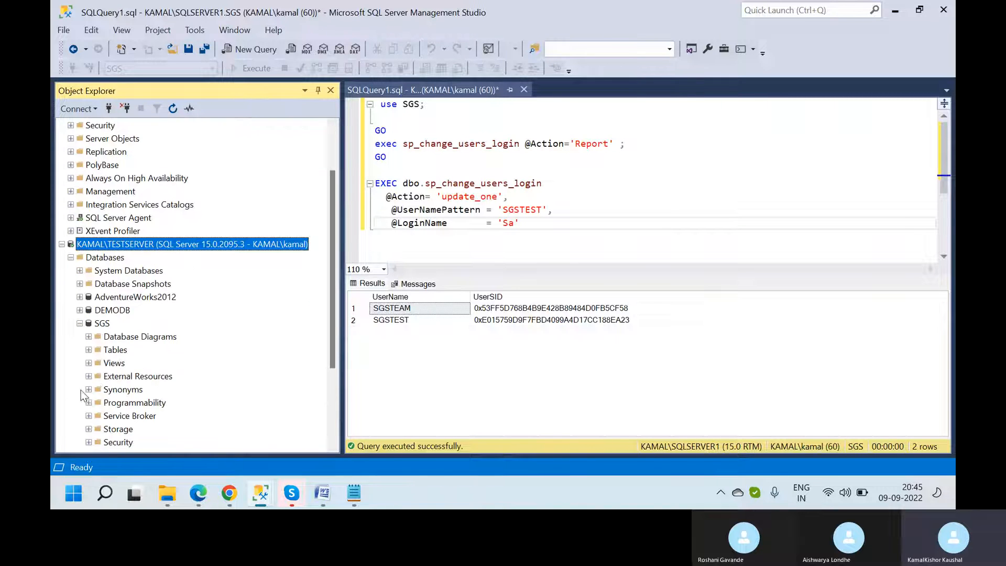
click(88, 442)
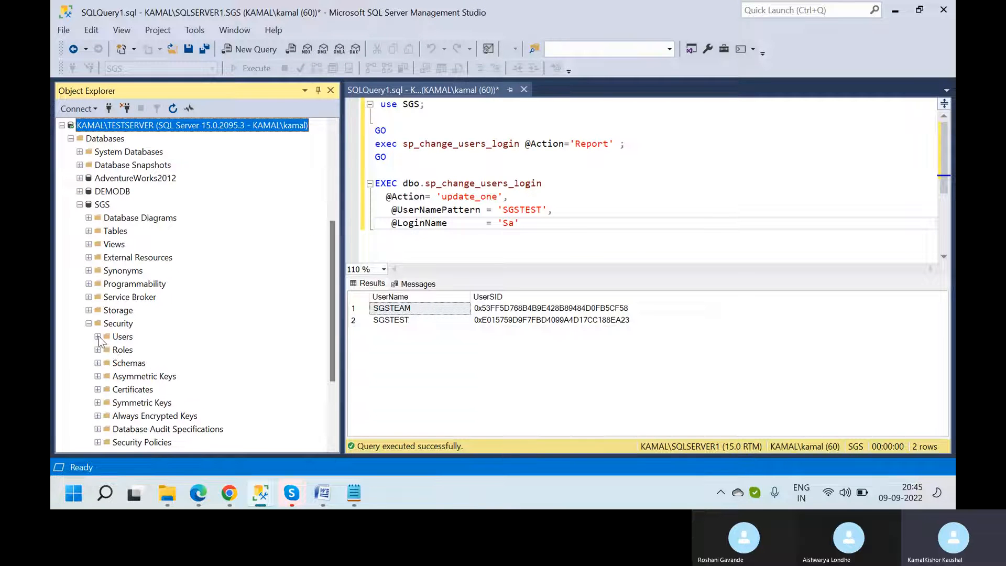
click(98, 336)
click(145, 405)
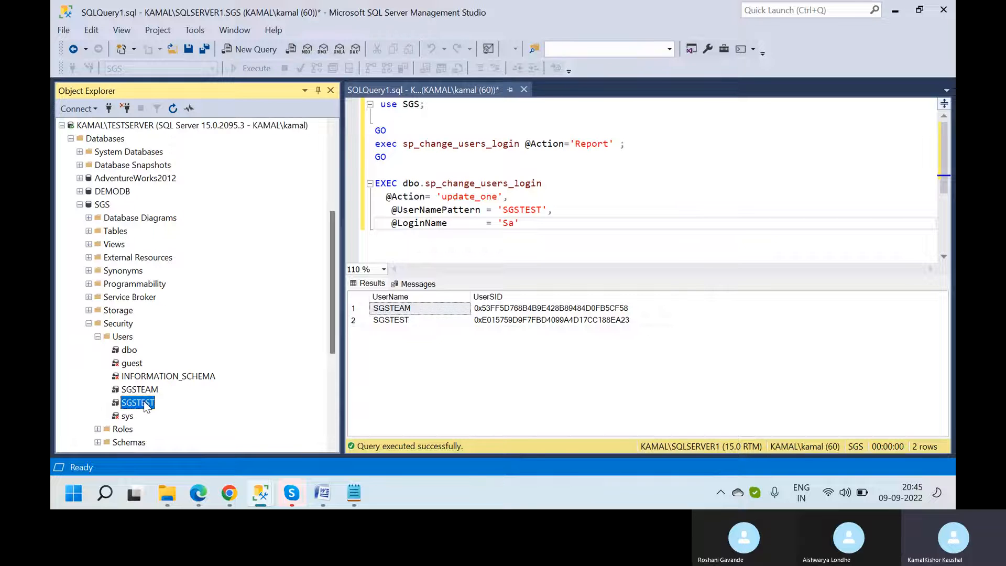
right_click(145, 404)
click(185, 466)
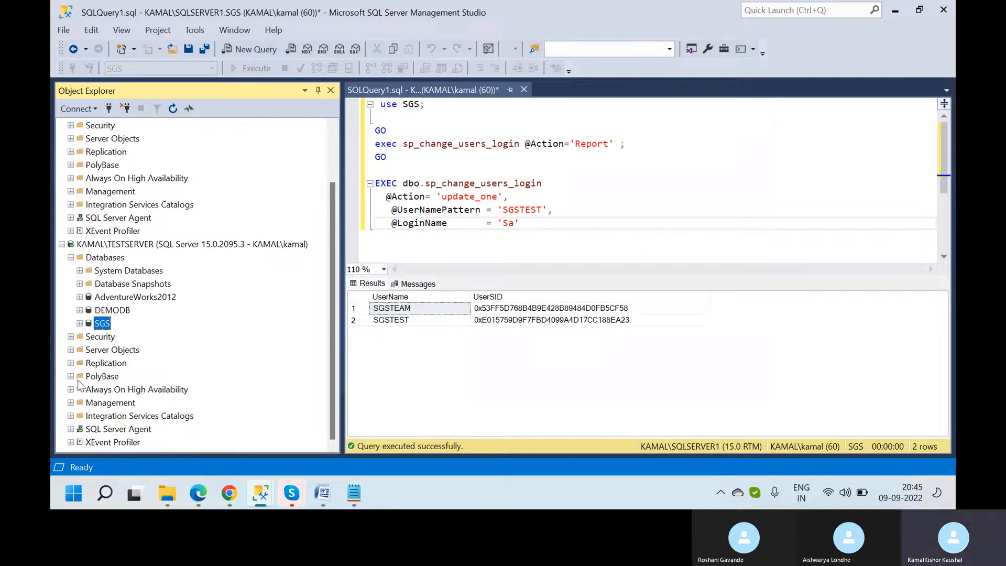
- Expand the server-level logins on TESTSERVER and check the SGSTEST and sa logins
click(71, 337)
click(80, 350)
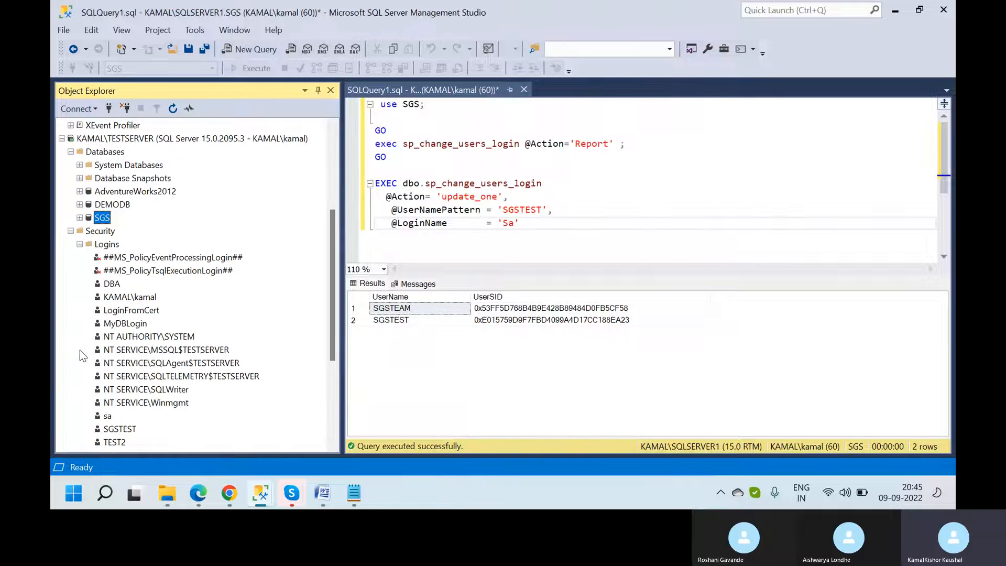
click(125, 432)
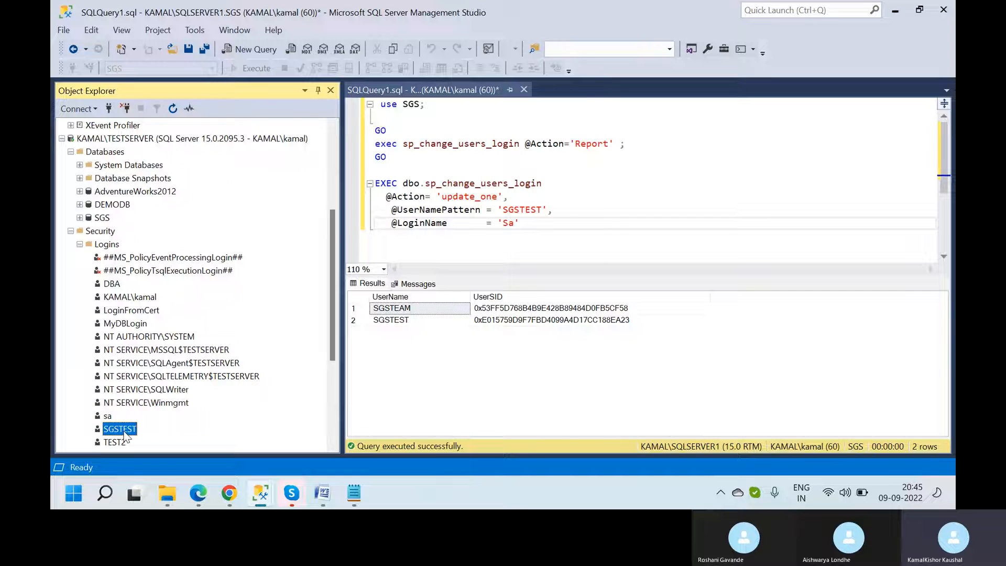
click(125, 433)
key(Escape)
click(109, 418)
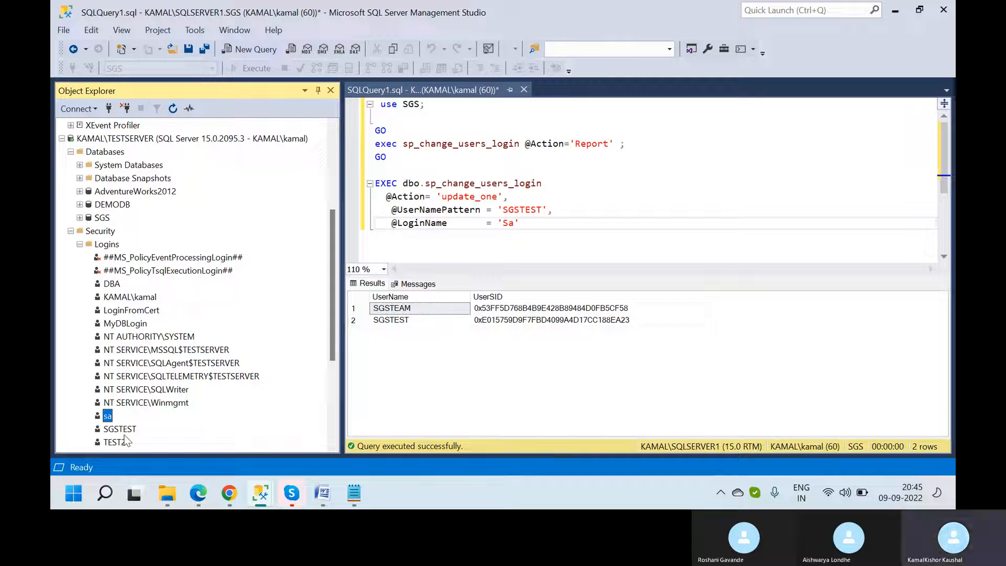
mouse_move(293, 494)
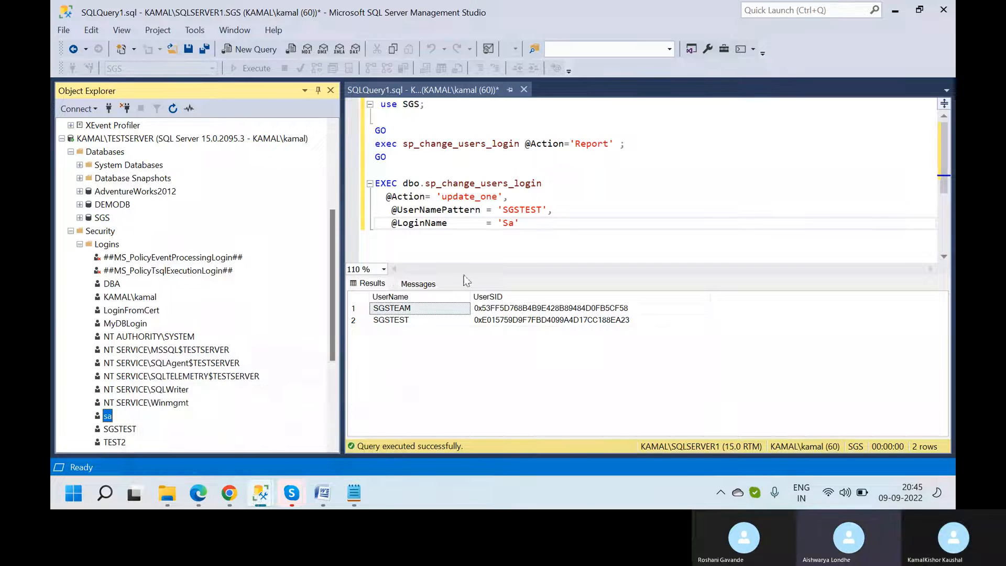
- Switch to the T-SQL notes in Notepad and review the 'auto_fix' statement for orphaned users
click(563, 240)
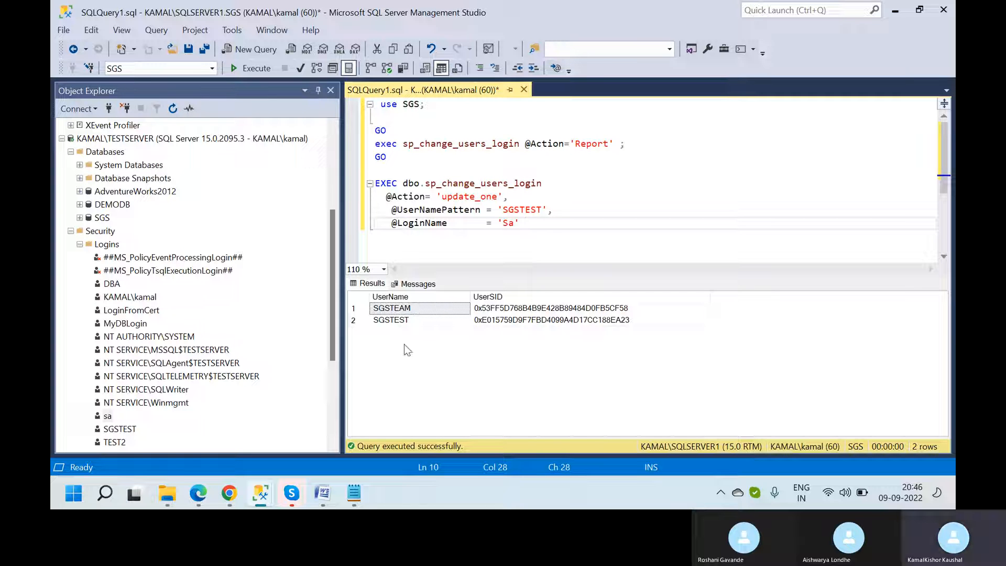
click(354, 502)
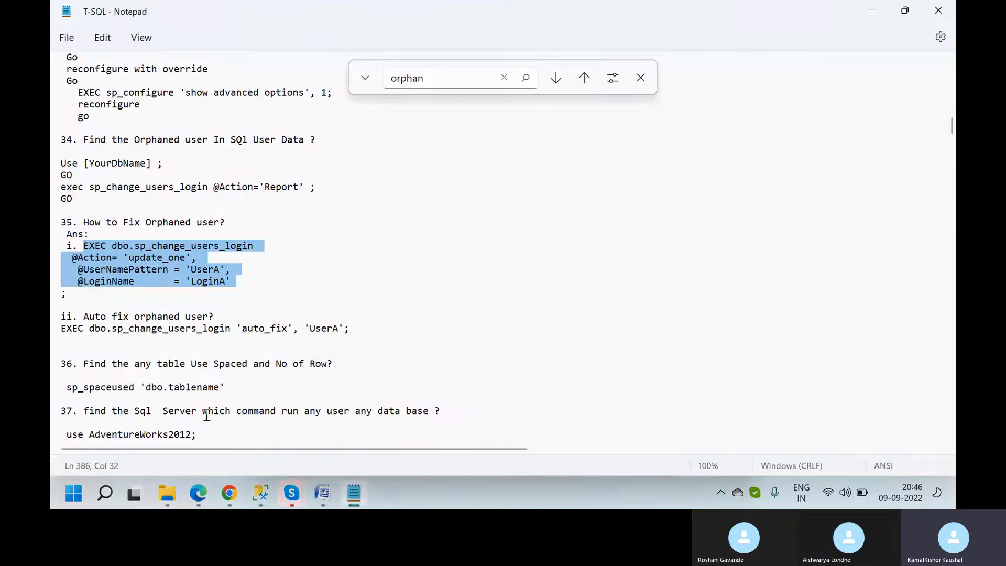
click(129, 352)
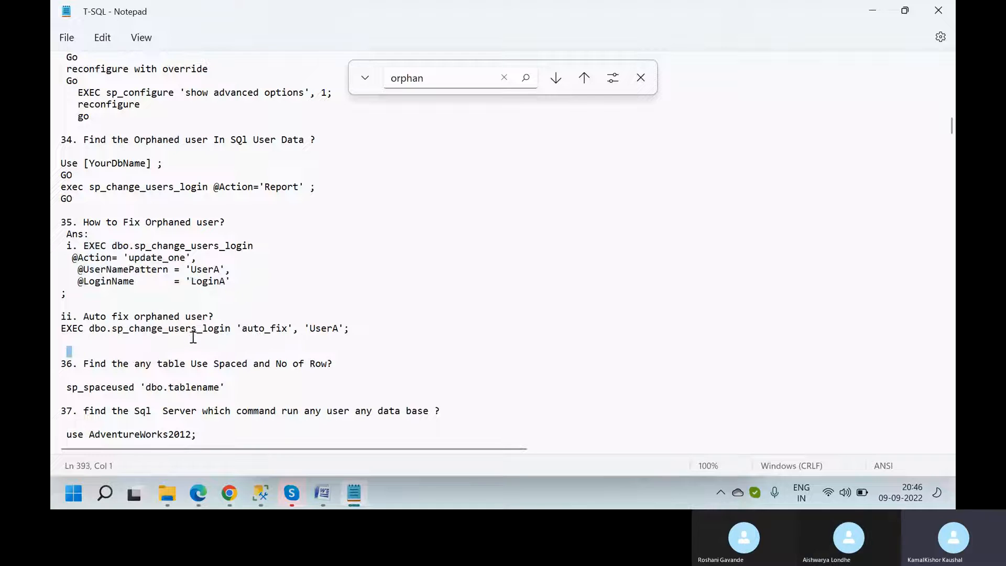
click(334, 328)
key(shift+Home)
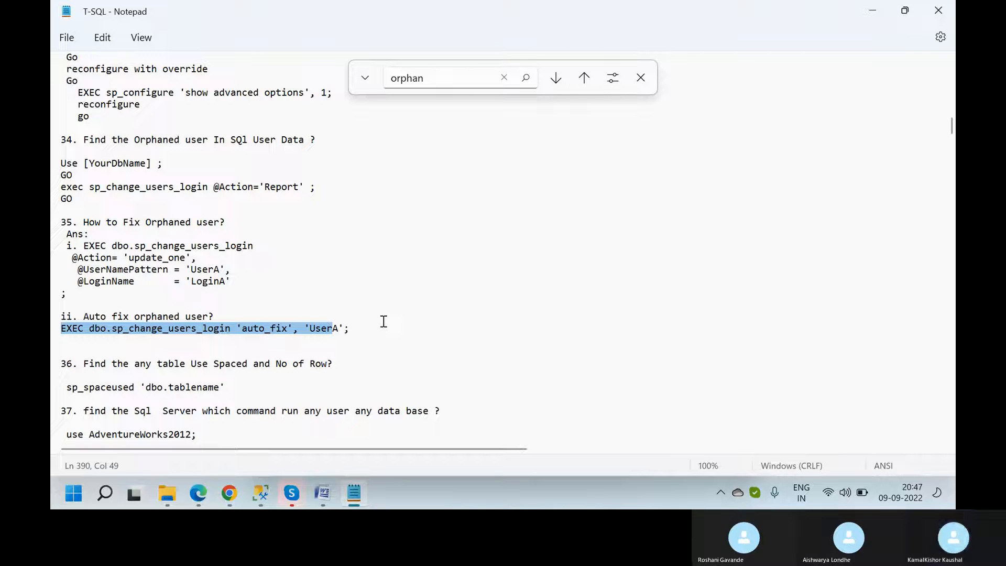
click(384, 321)
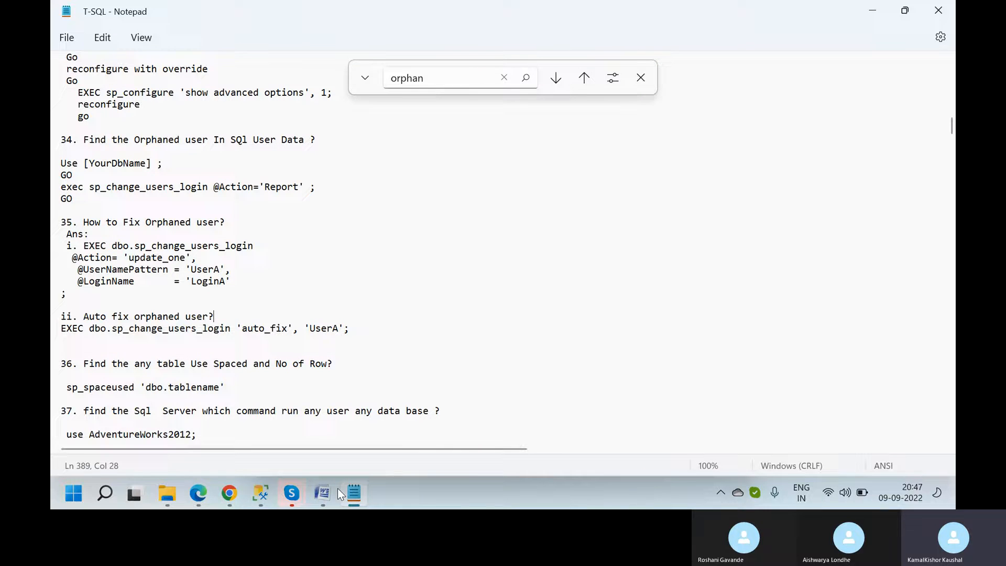
- Switch back to SSMS and try to map SGSTEST to the Sa login by executing only the 'update_one' statement
mouse_move(260, 495)
click(207, 429)
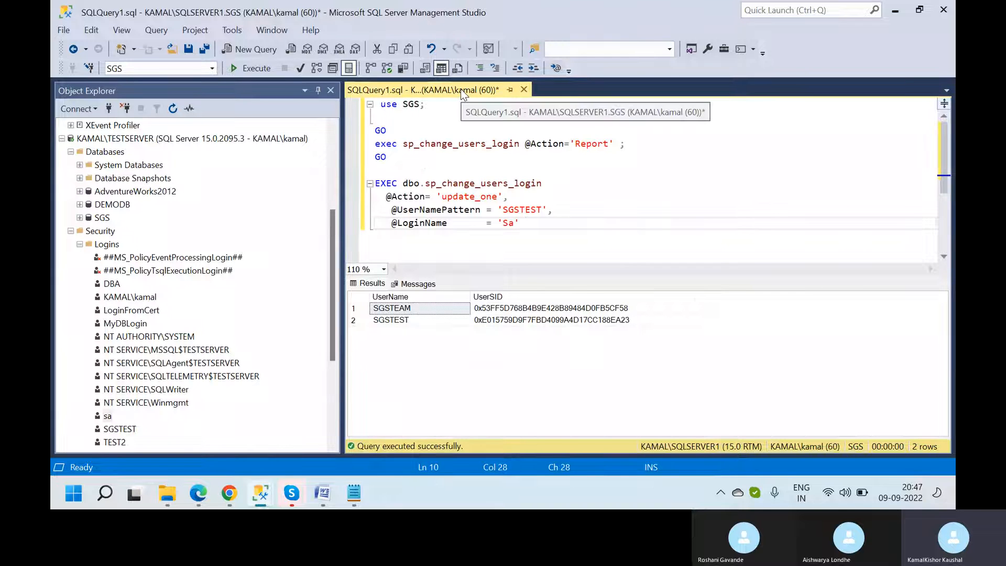
drag(526, 224, 370, 183)
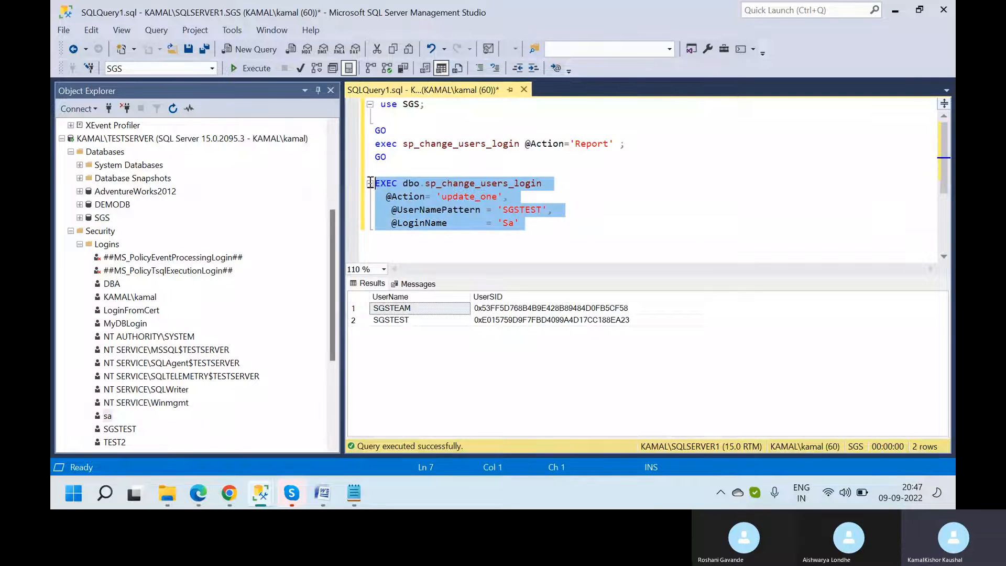
click(250, 68)
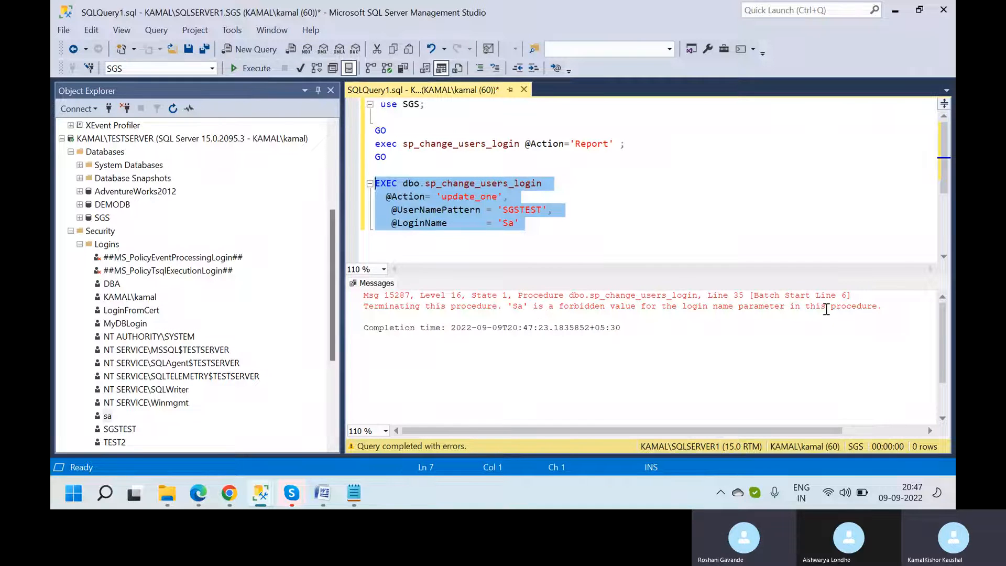
click(523, 228)
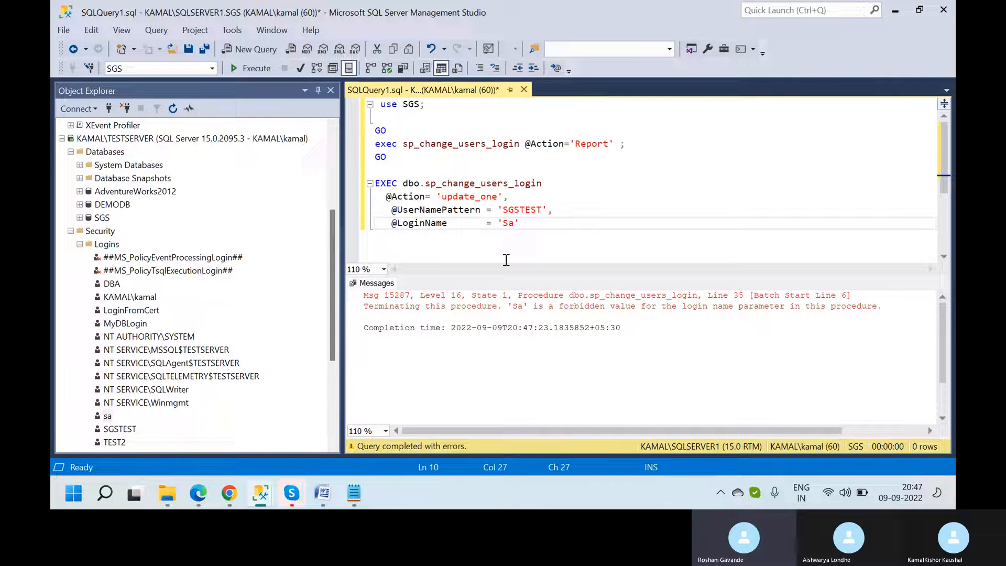
- Collapse the TESTSERVER logins, review the users of its SGS database, and collapse that database again
mouse_move(502, 187)
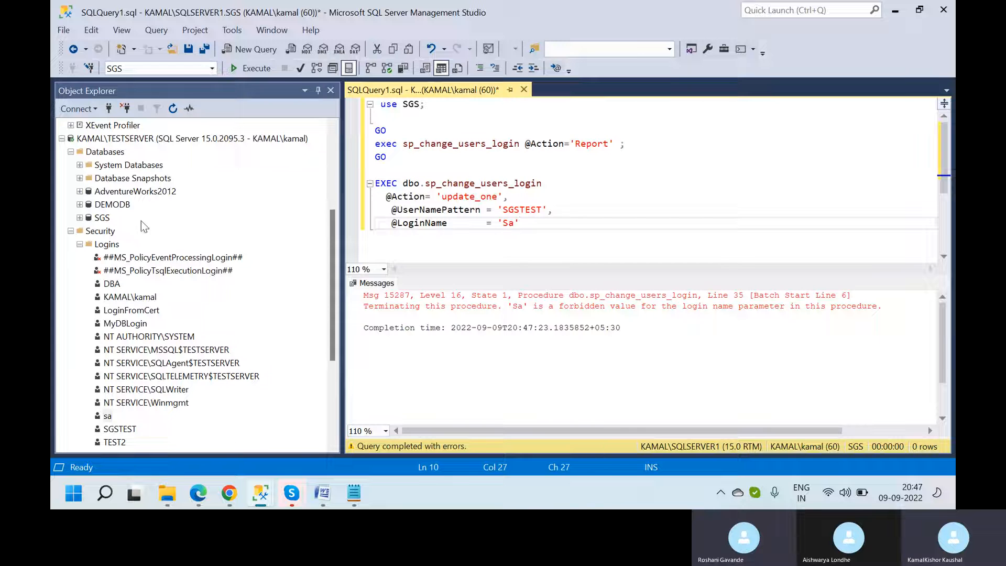
click(80, 245)
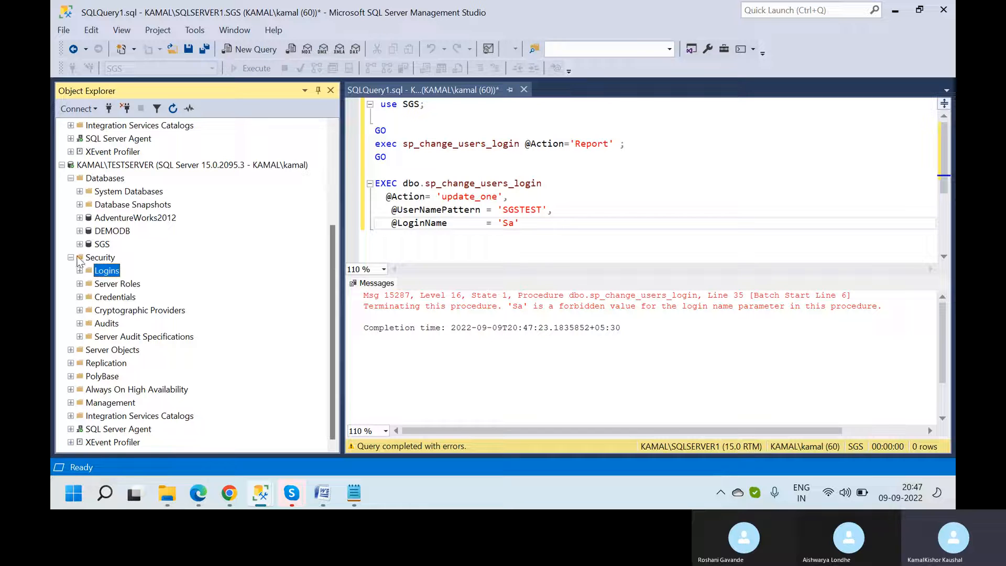
click(71, 257)
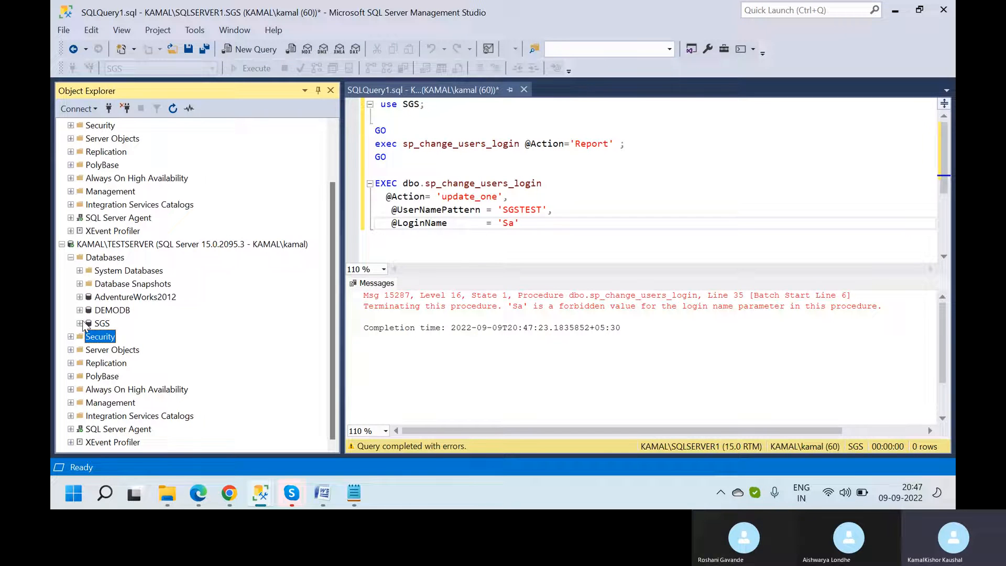
click(79, 323)
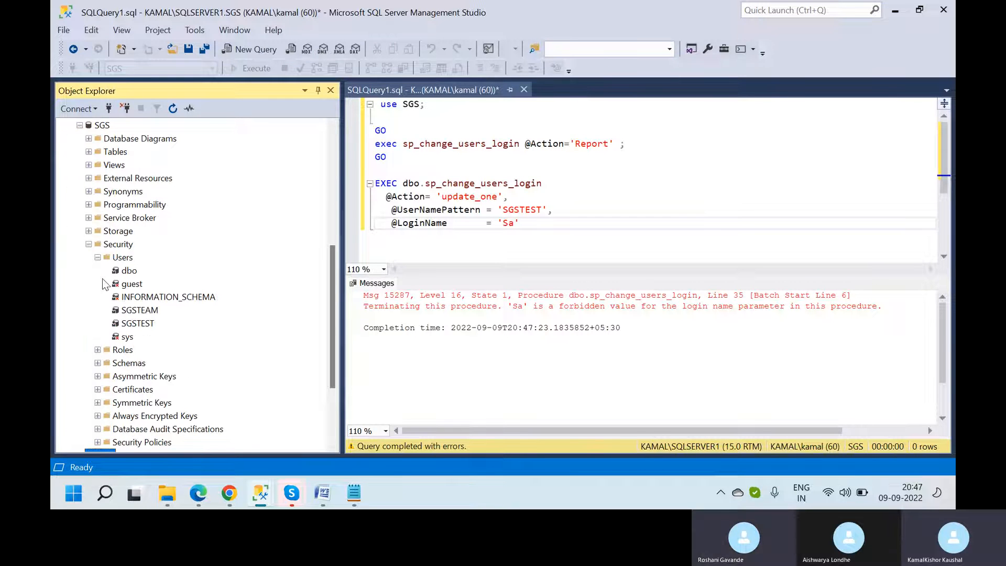
click(89, 244)
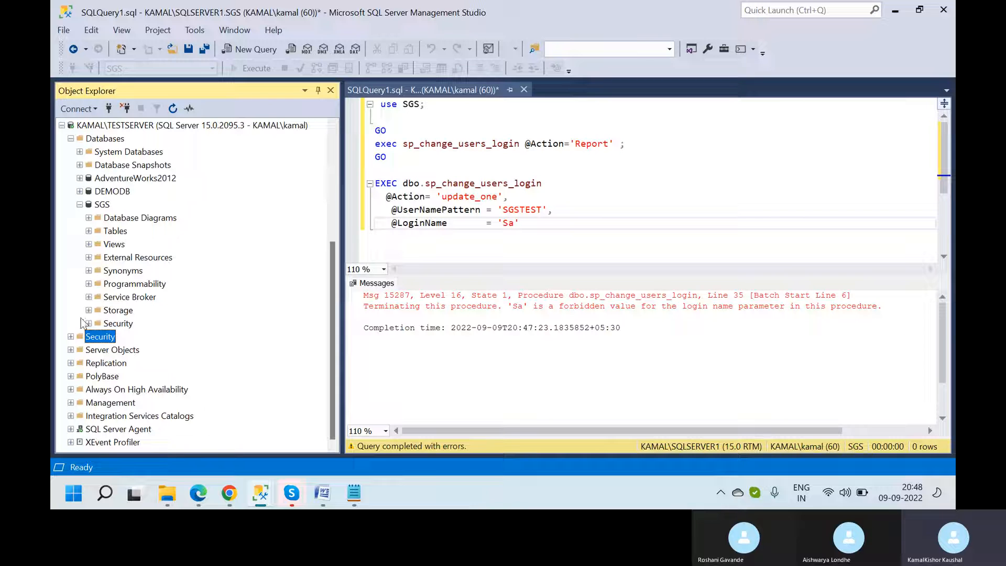
click(80, 204)
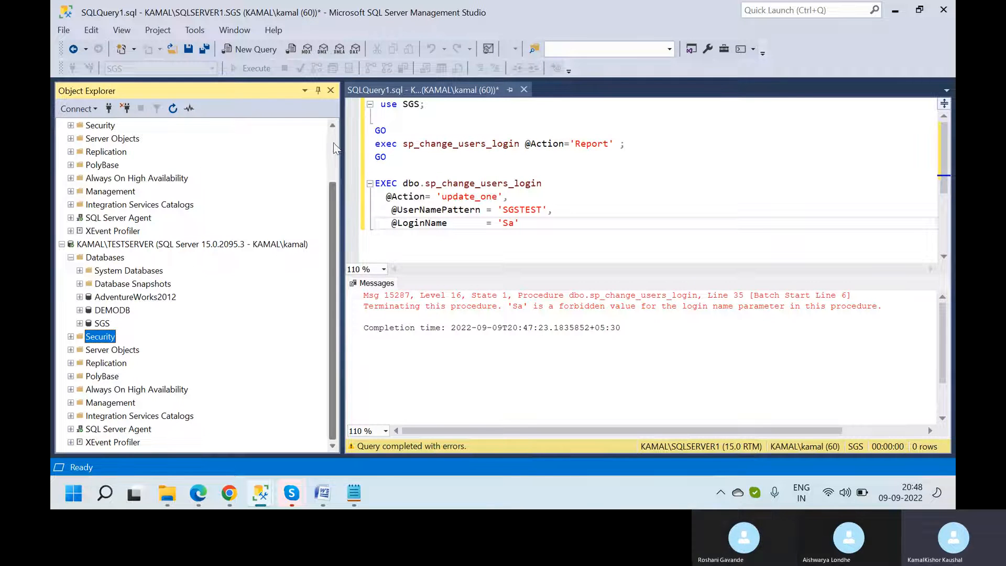
- Expand the SGS database on SQLSERVER1 and compare its users with the names in the 'update_one' statement
scroll(333, 143, up, 3)
click(83, 181)
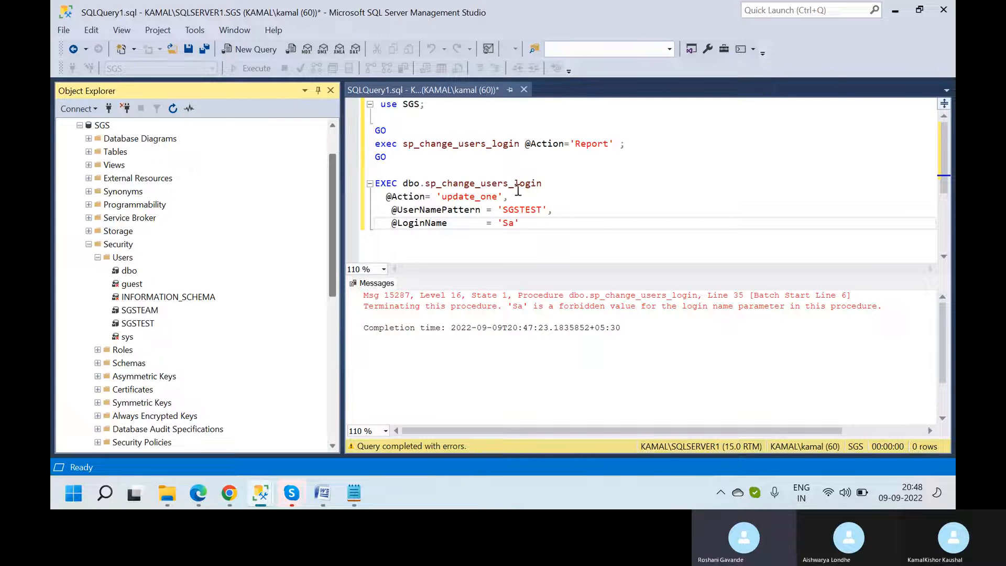
click(509, 223)
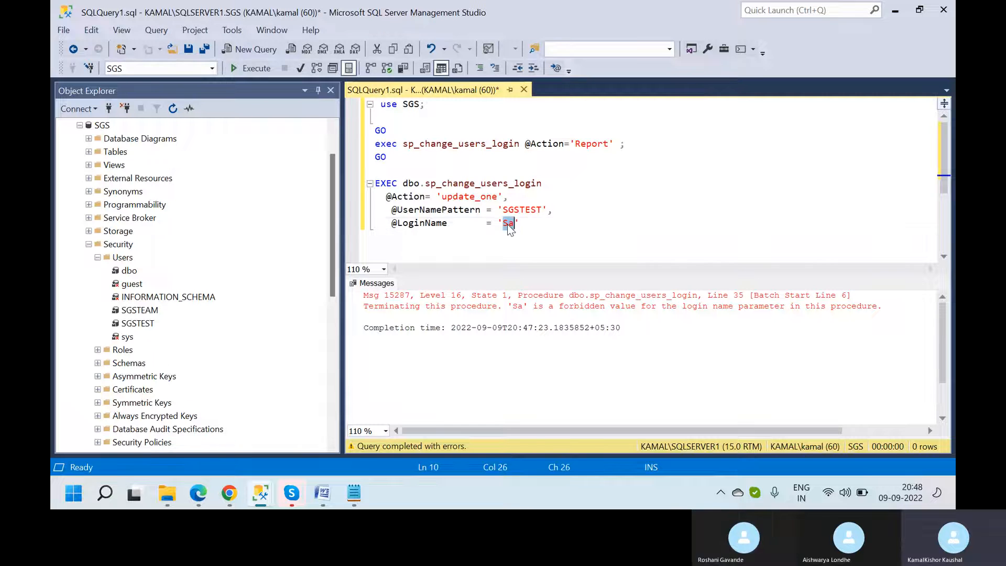
click(523, 210)
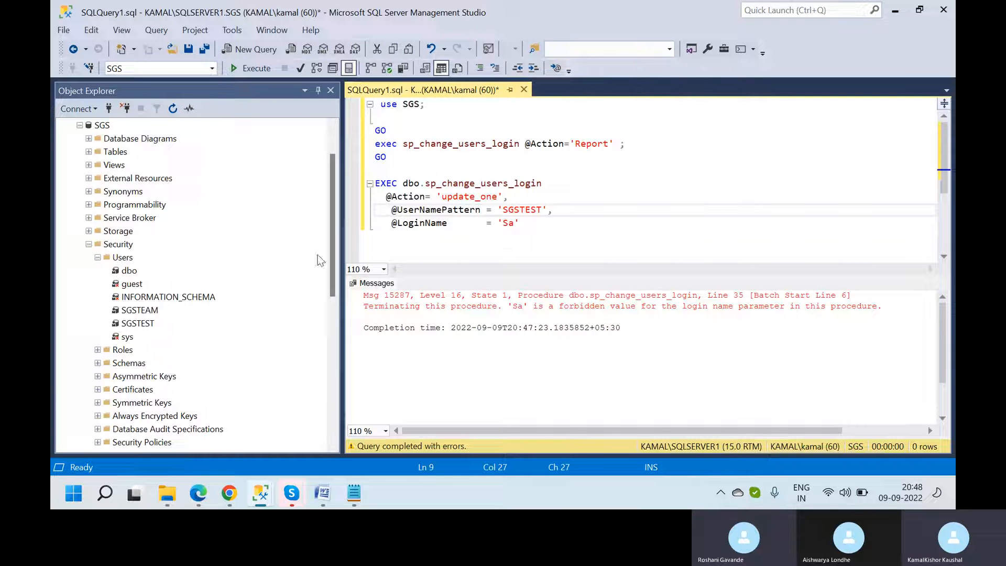
click(413, 132)
- Copy the 'auto_fix' statement from the T-SQL notes in Notepad and paste it into a new SSMS query on SQLSERVER1
mouse_move(288, 501)
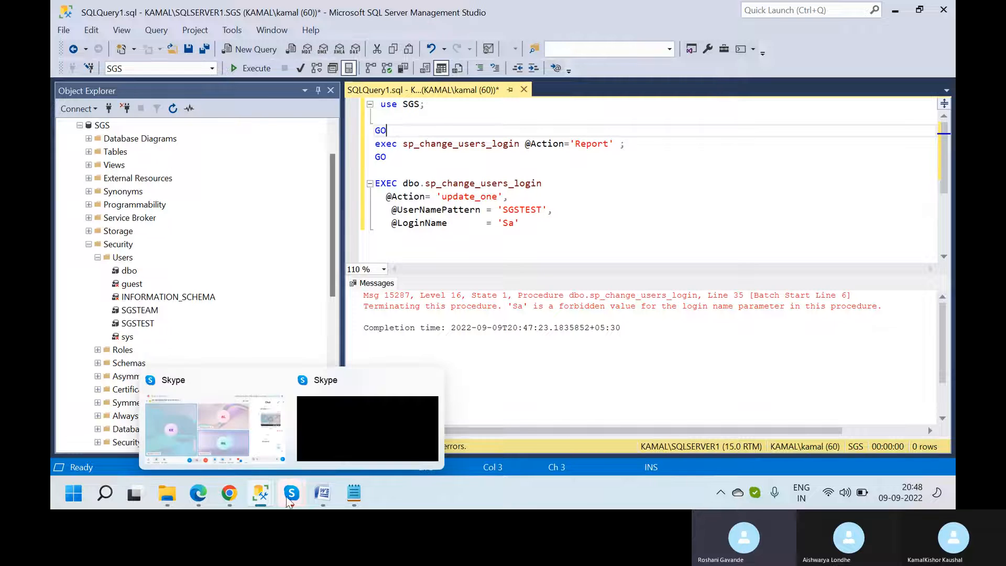
click(355, 494)
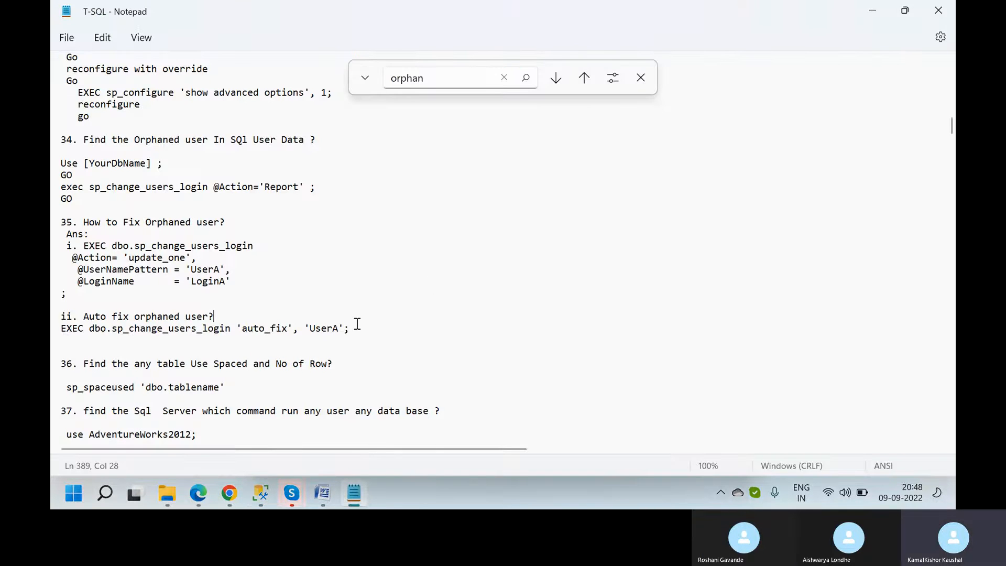
drag(360, 328, 59, 329)
key(ctrl+c)
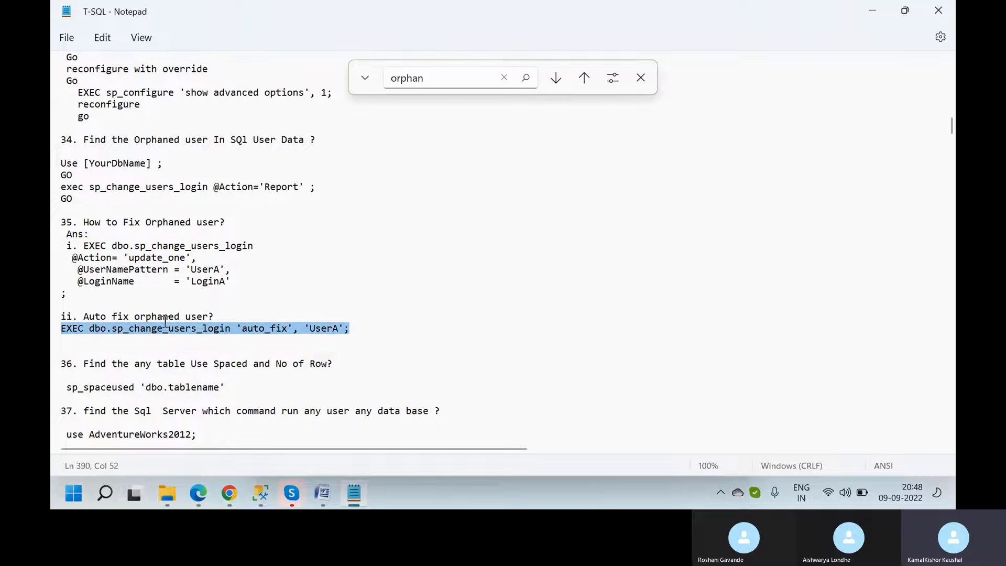
click(263, 492)
click(217, 461)
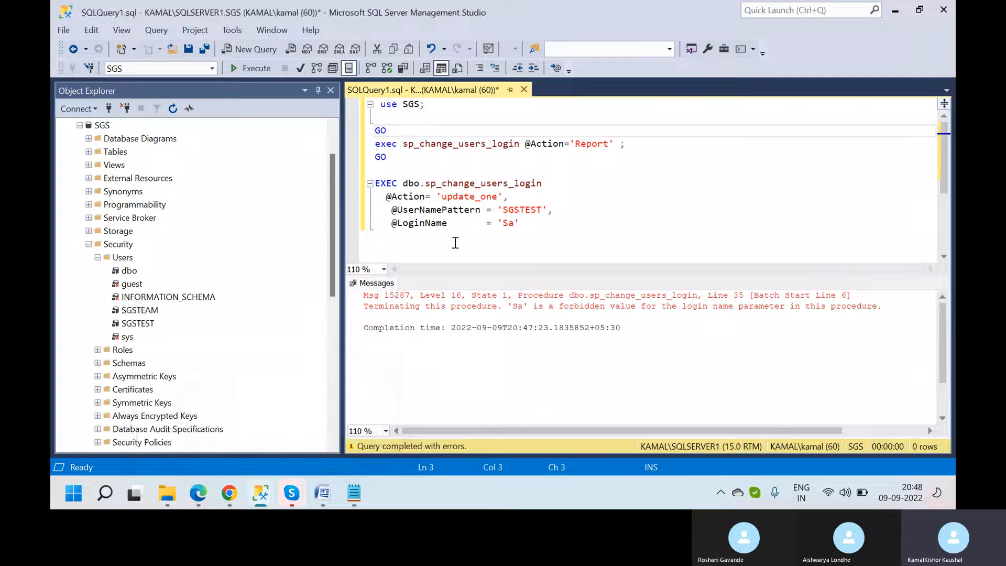
click(621, 334)
click(254, 49)
click(253, 49)
key(ctrl+v)
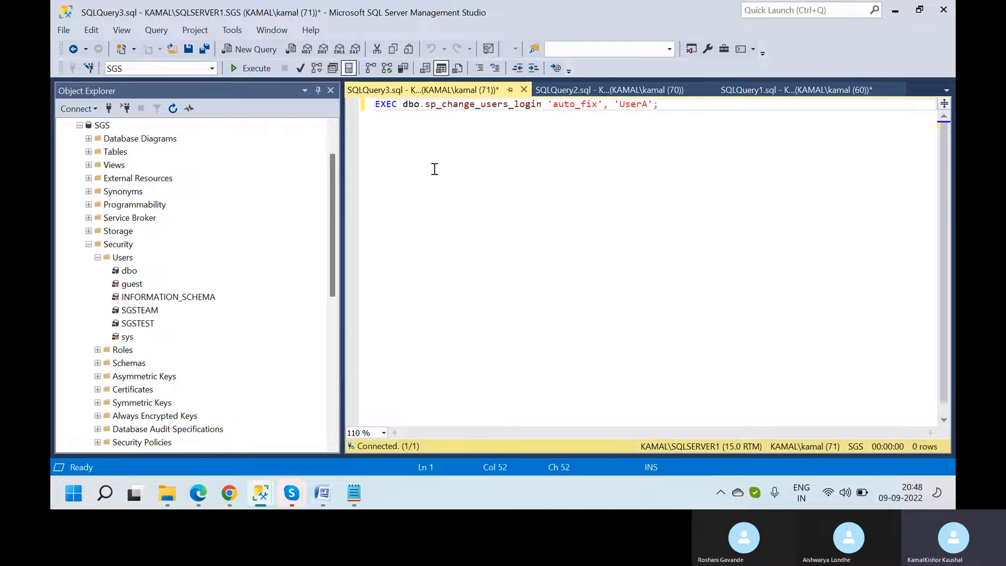
double_click(632, 106)
click(575, 215)
text(SGS)
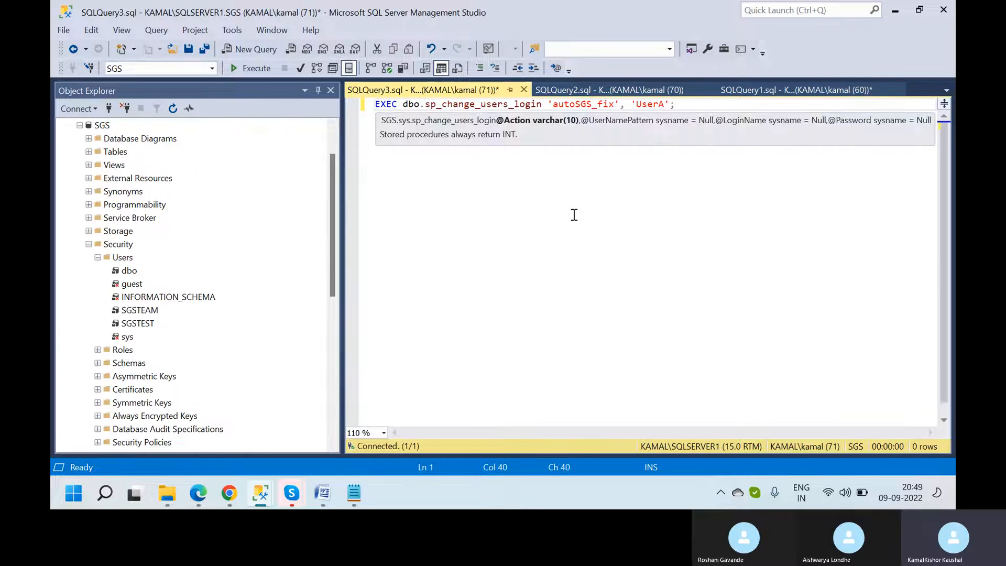
key(ctrl+z)
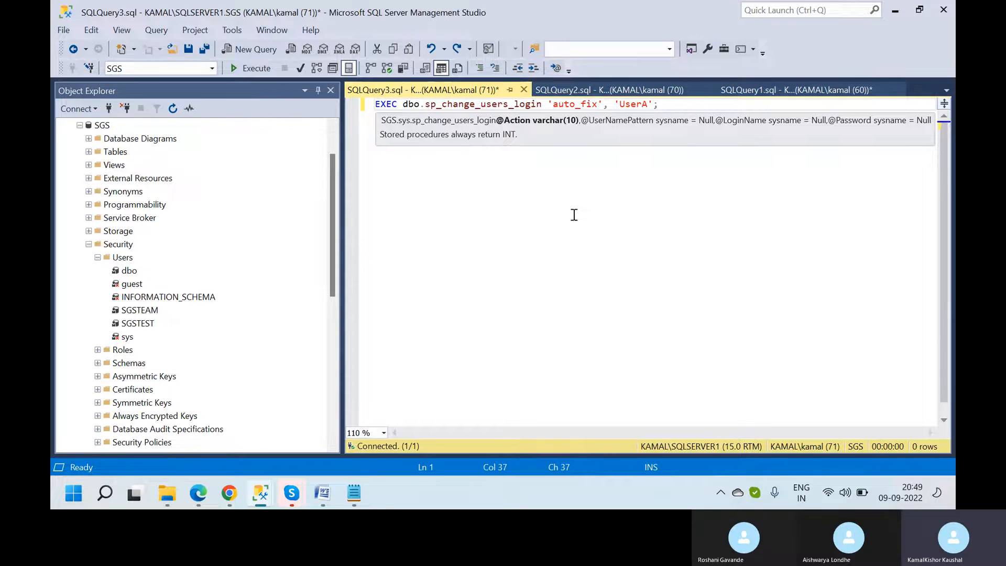
- Replace UserA with SGSTEST in the 'auto_fix' statement and execute that statement against the SGS database
double_click(632, 104)
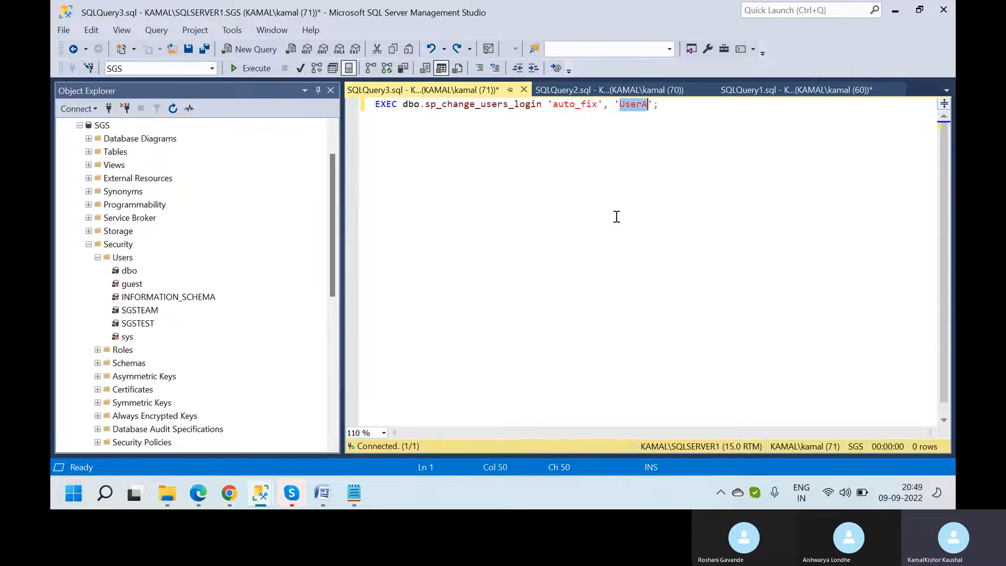
text(SGS)
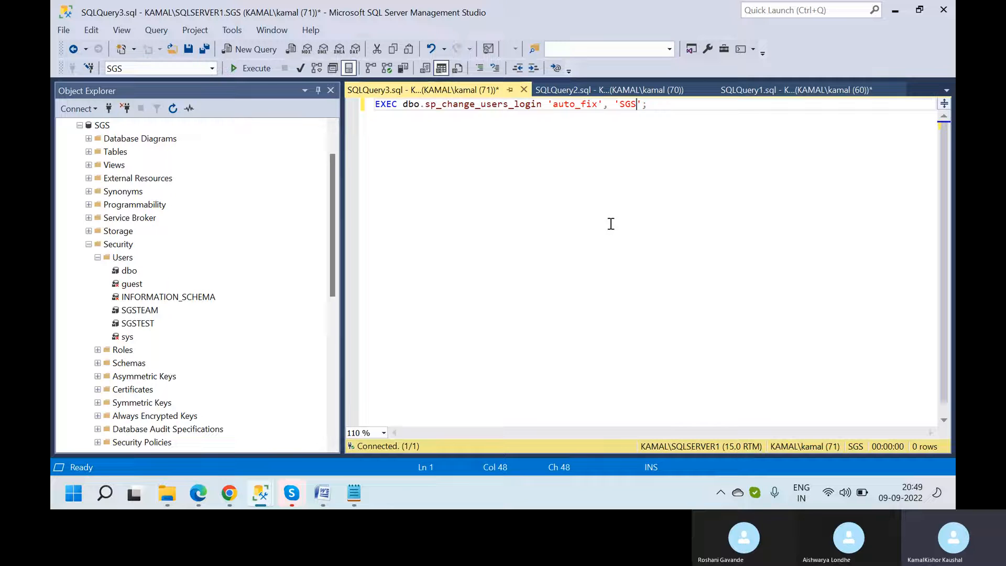
text(TE)
key(BackSpace)
key(Home)
key(shift+End)
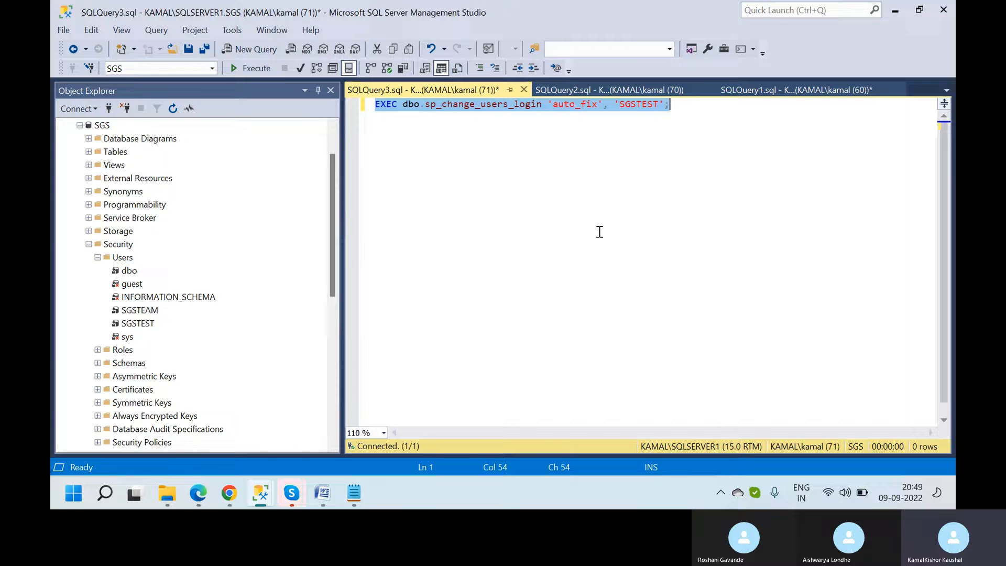
click(264, 71)
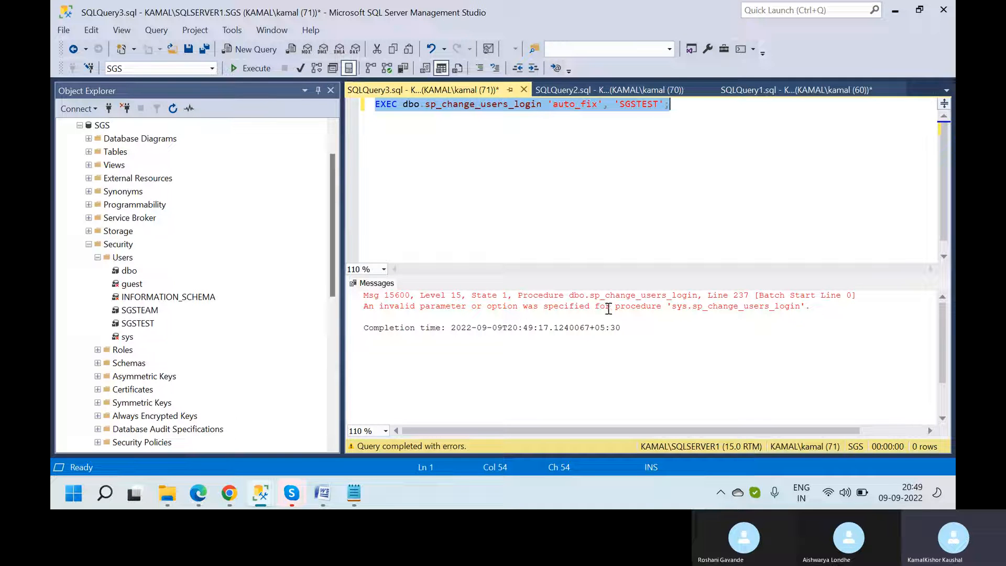
- Add 'use master ;' and 'Go' above the 'auto_fix' statement and execute the whole script
click(375, 130)
key(Return)
key(Return)
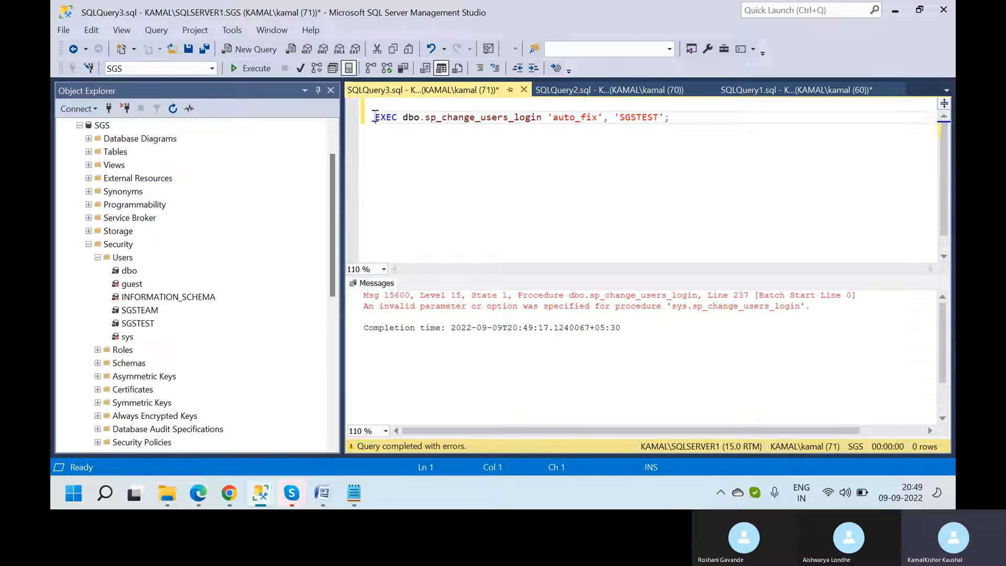
key(Up)
key(Up)
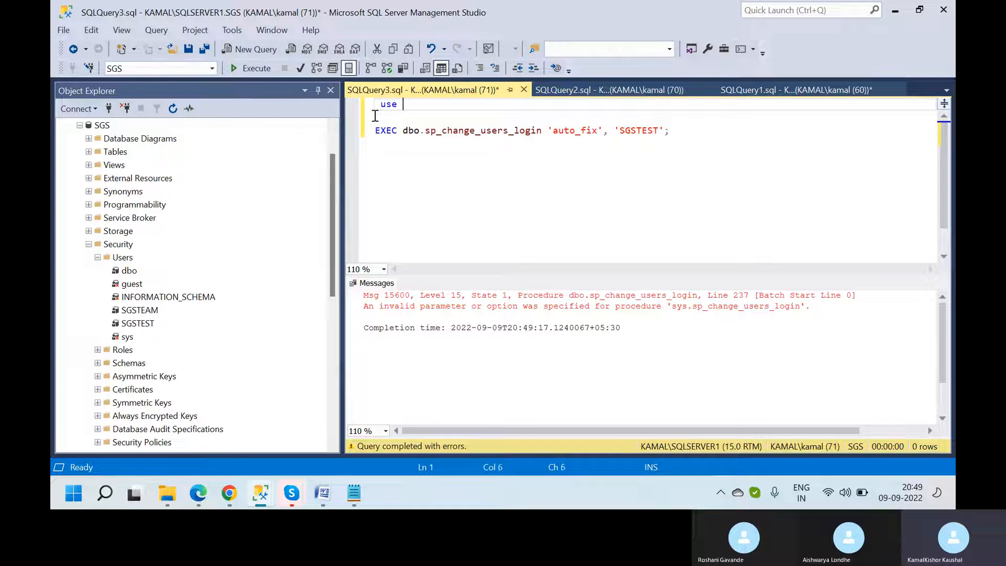
text(use master ;)
key(Return)
text(Go)
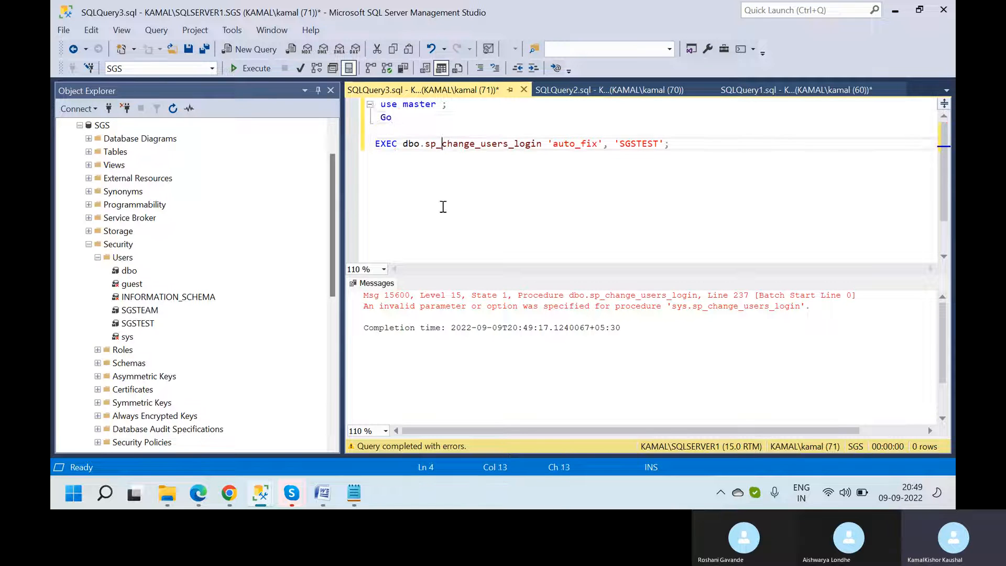
key(ctrl+a)
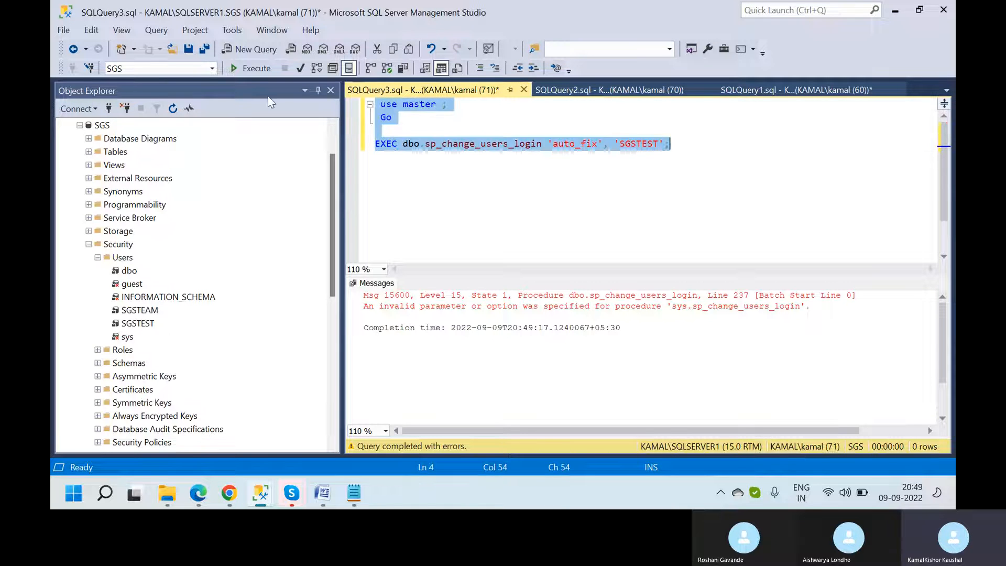
click(247, 70)
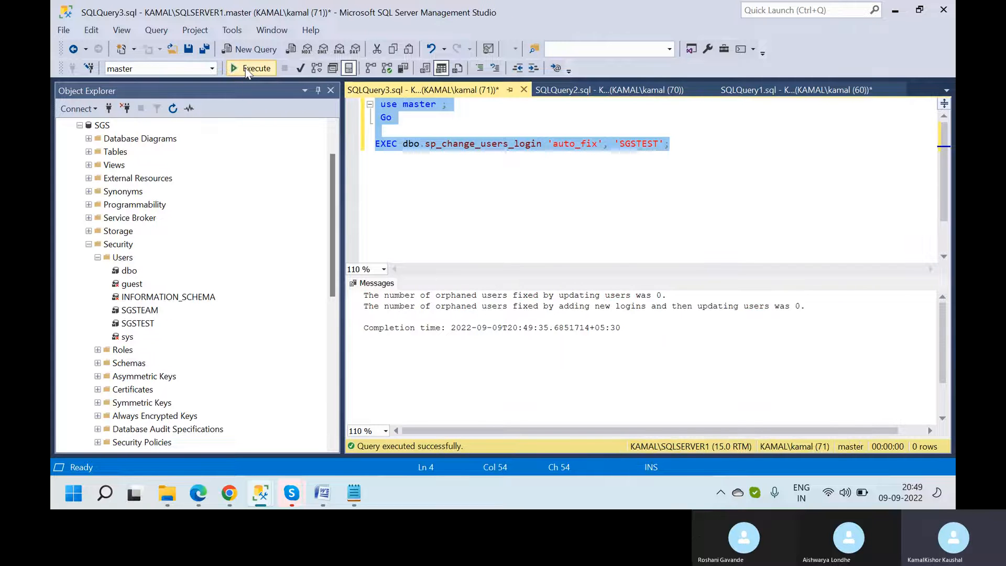
- Review the general and role membership properties of the SGSTEST user in the SGS database on SQLSERVER1, dismissing them without changes
click(89, 244)
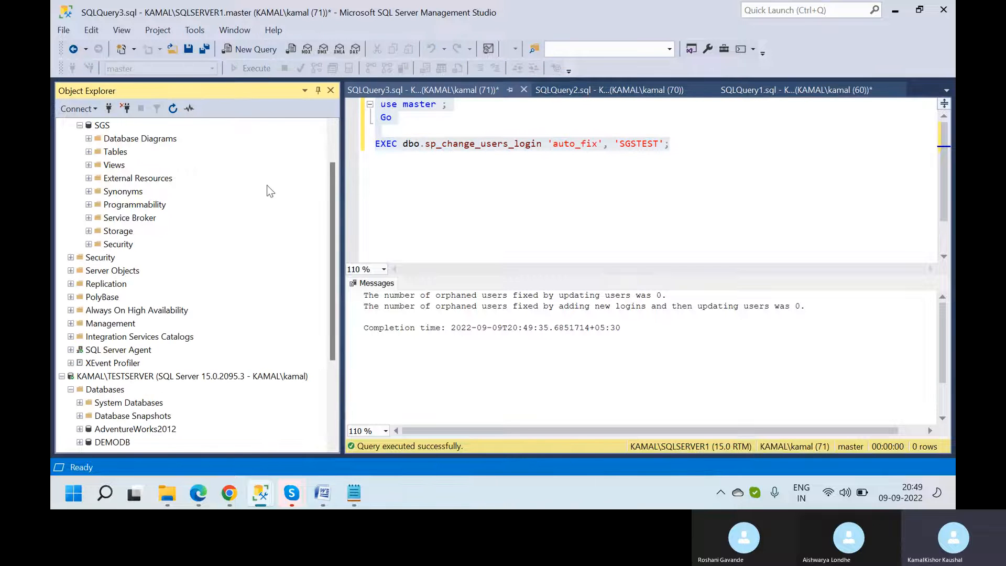
drag(332, 168, 332, 137)
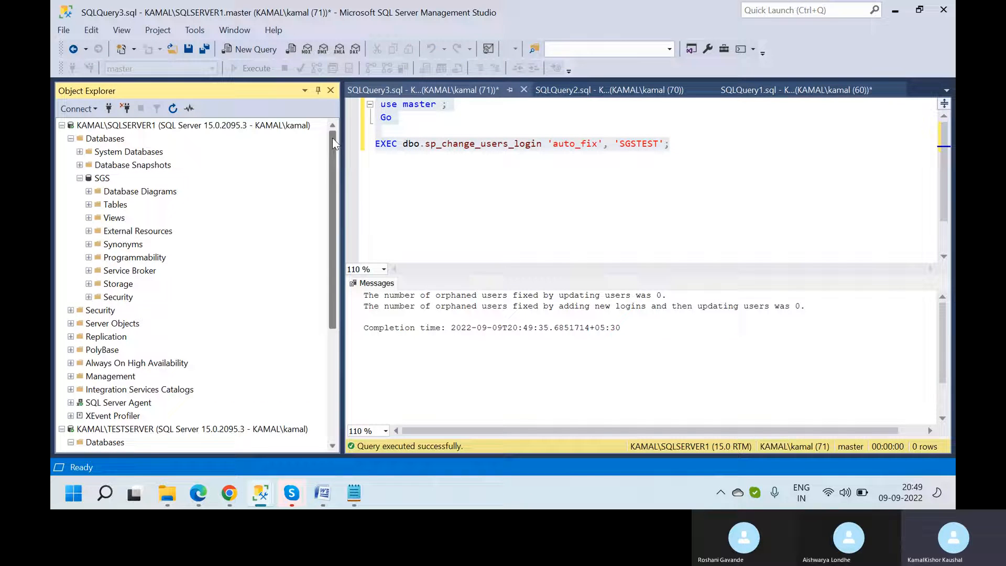
double_click(100, 179)
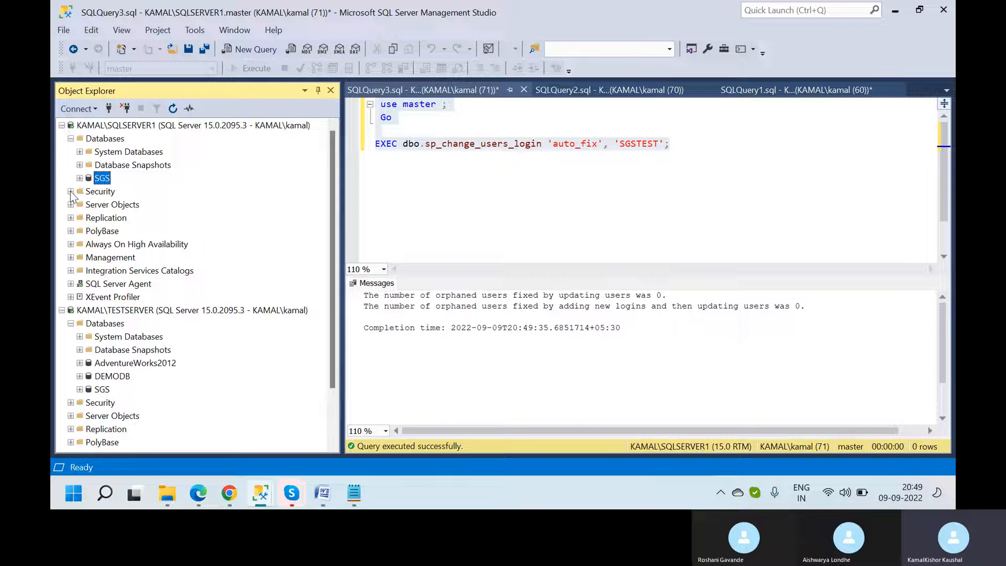
click(79, 179)
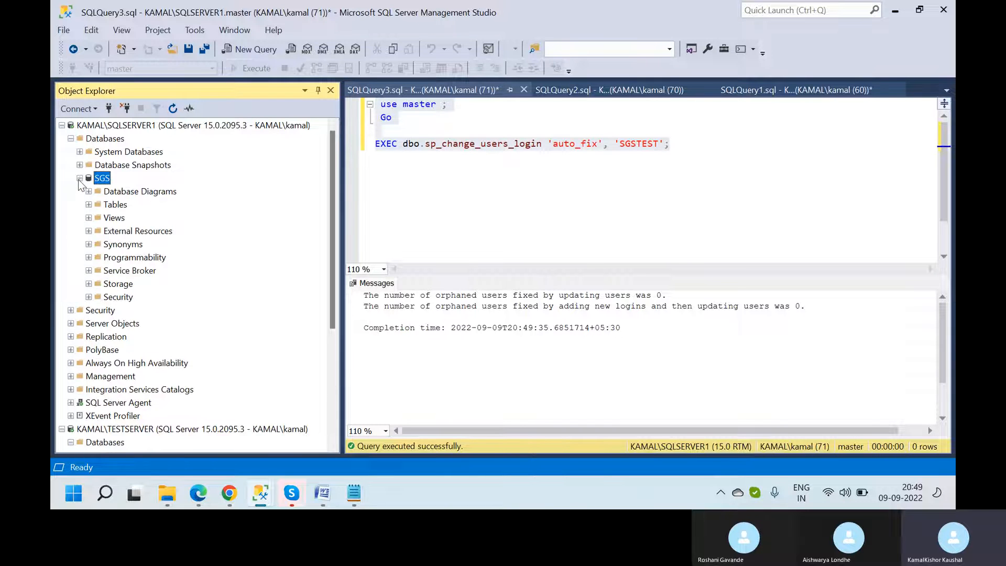
click(89, 297)
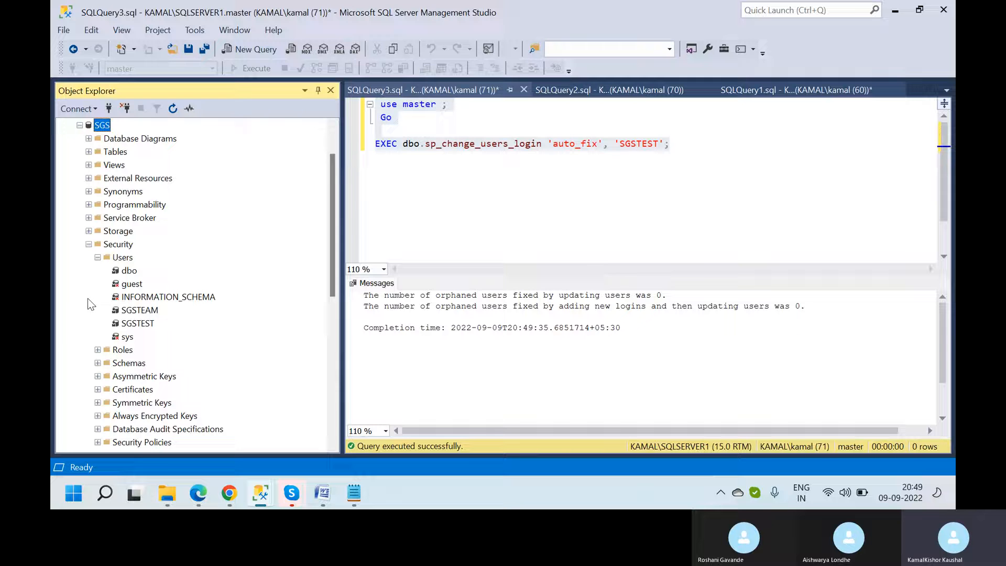
right_click(144, 326)
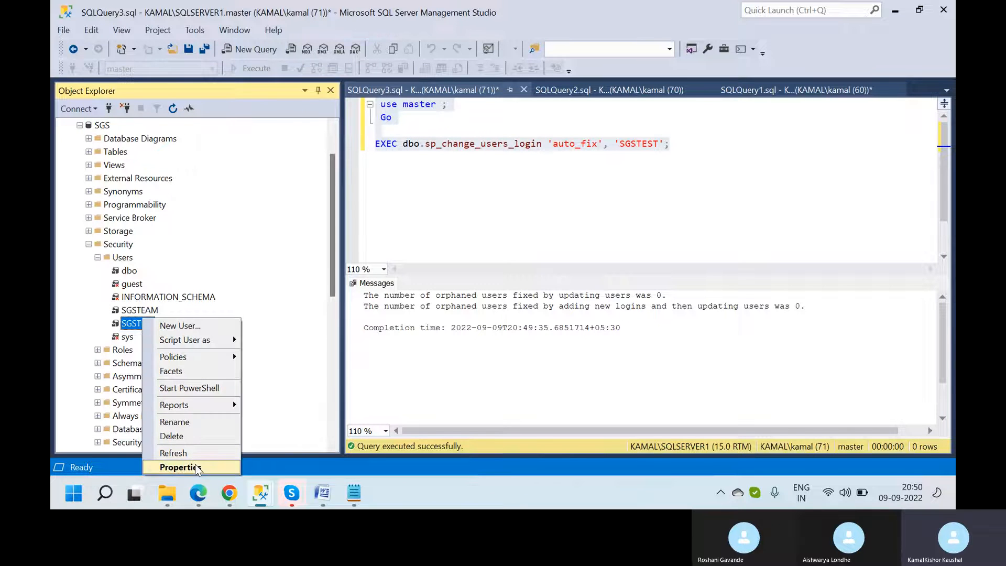
click(181, 467)
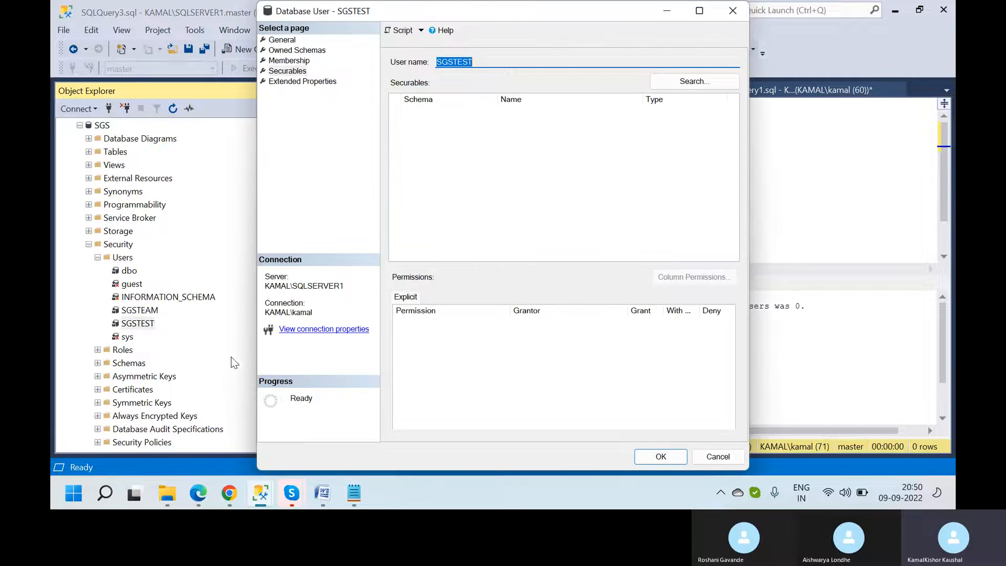
click(282, 41)
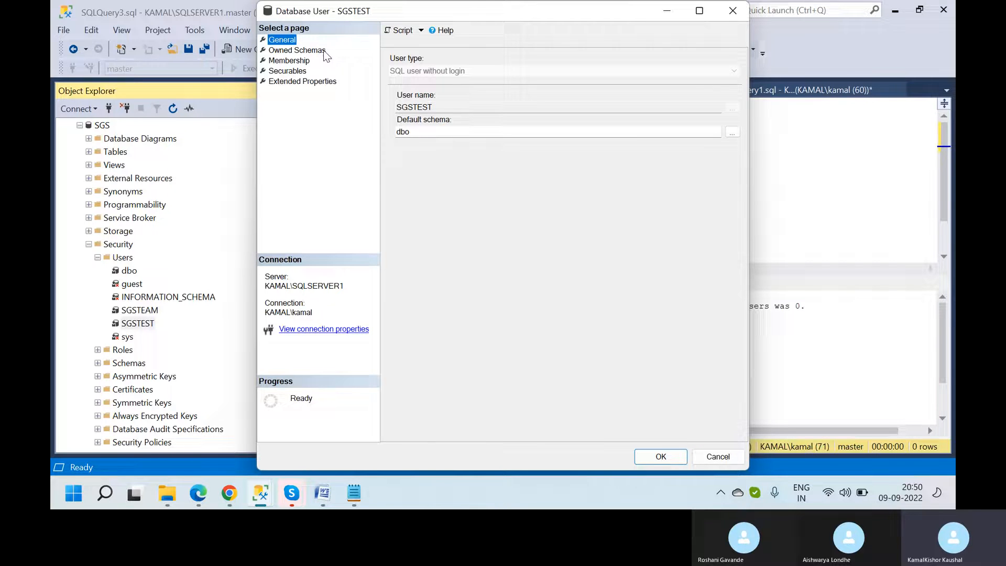
click(291, 61)
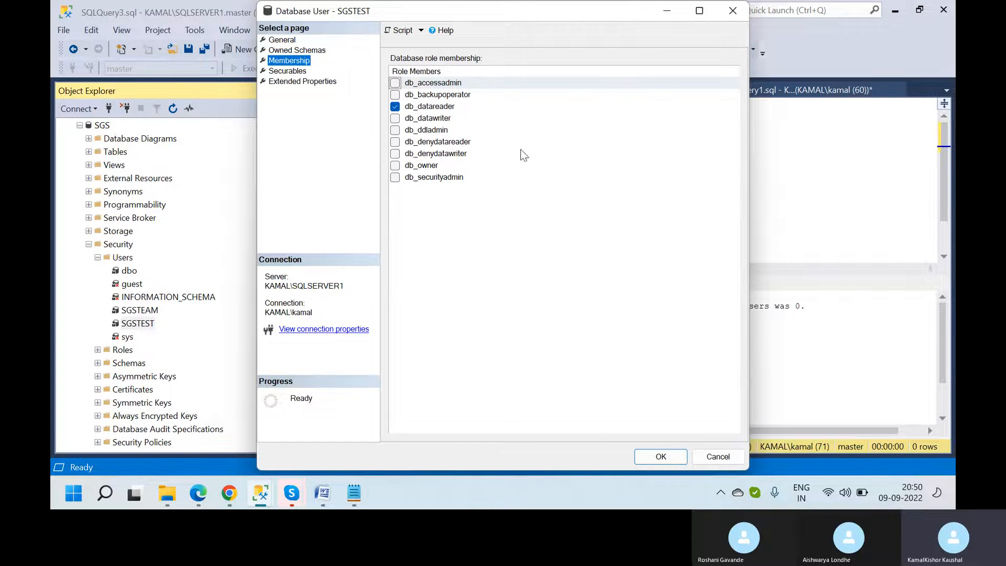
click(717, 456)
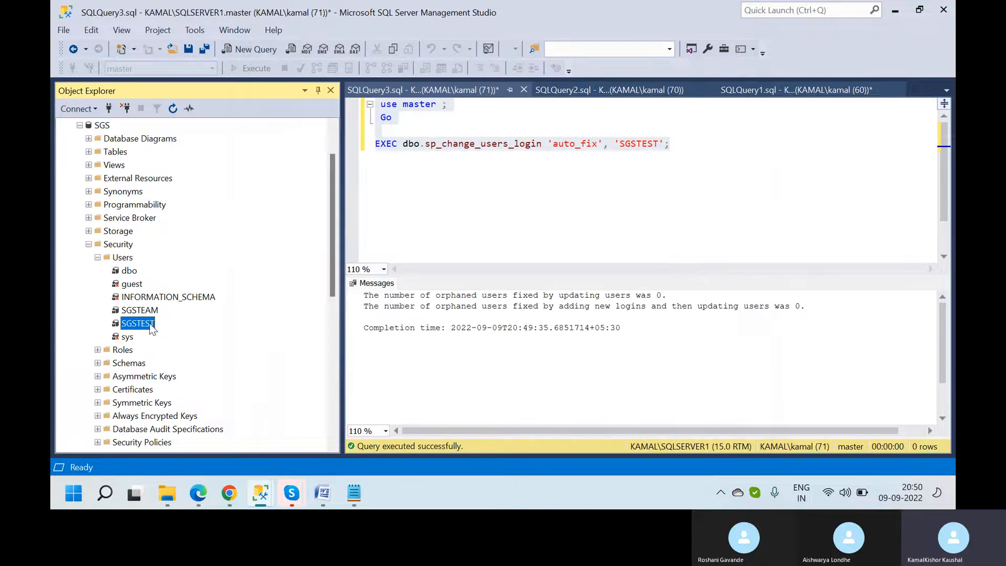
- Reopen the SGSTEST user's properties and examine its general settings, owned schemas, membership, securables and extended properties, discarding any changes
right_click(135, 328)
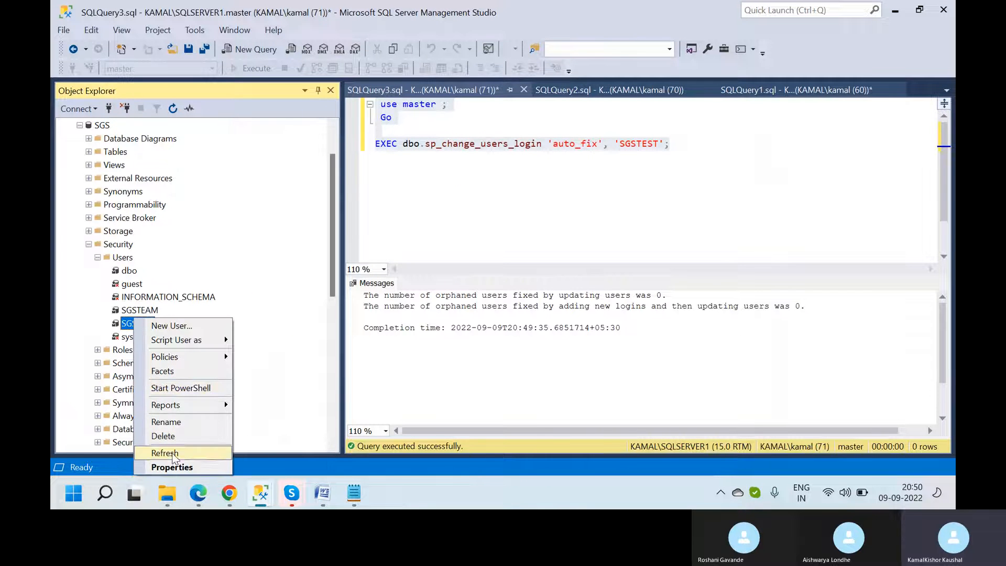
click(172, 468)
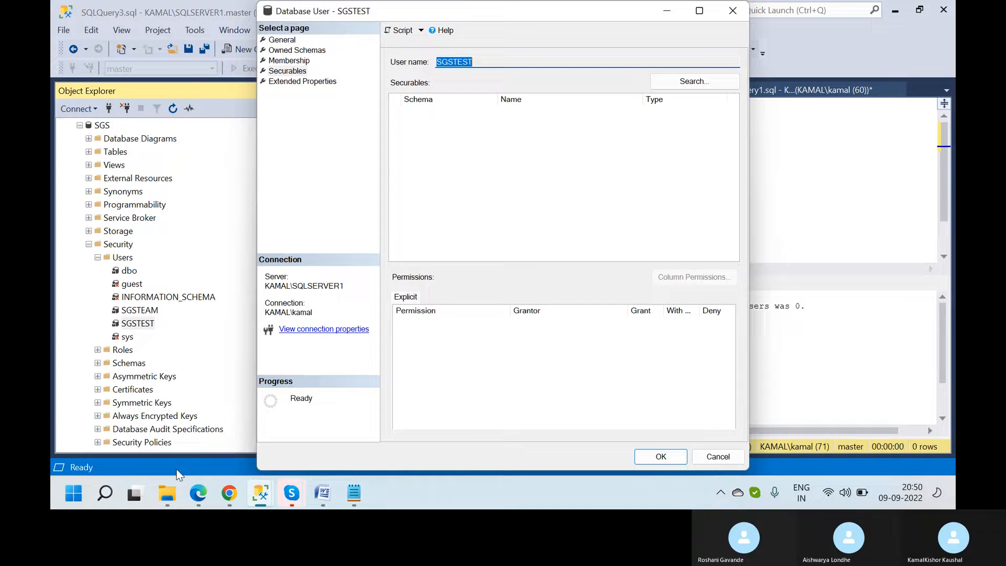
click(283, 41)
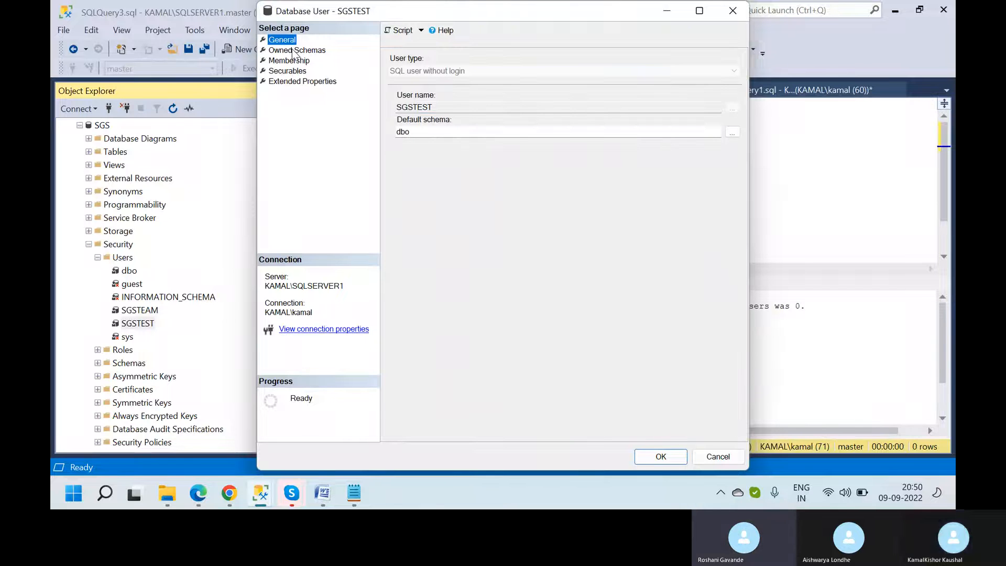
click(293, 50)
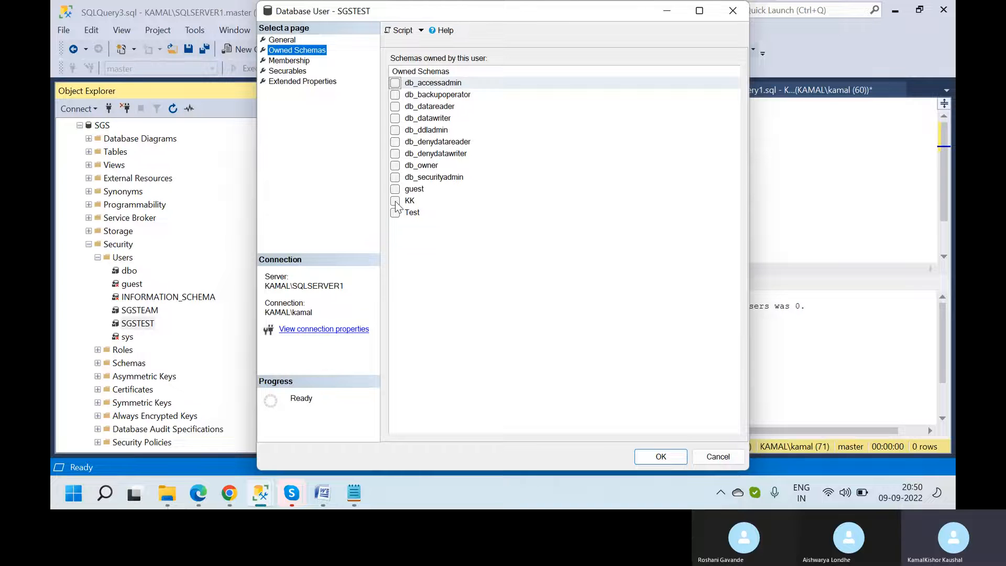
click(395, 202)
click(291, 43)
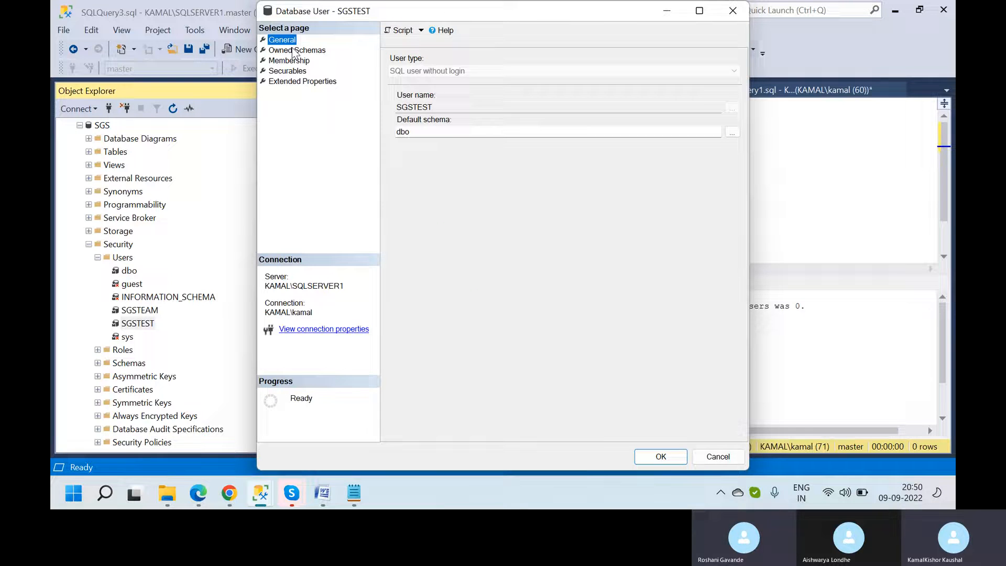
click(290, 61)
click(290, 71)
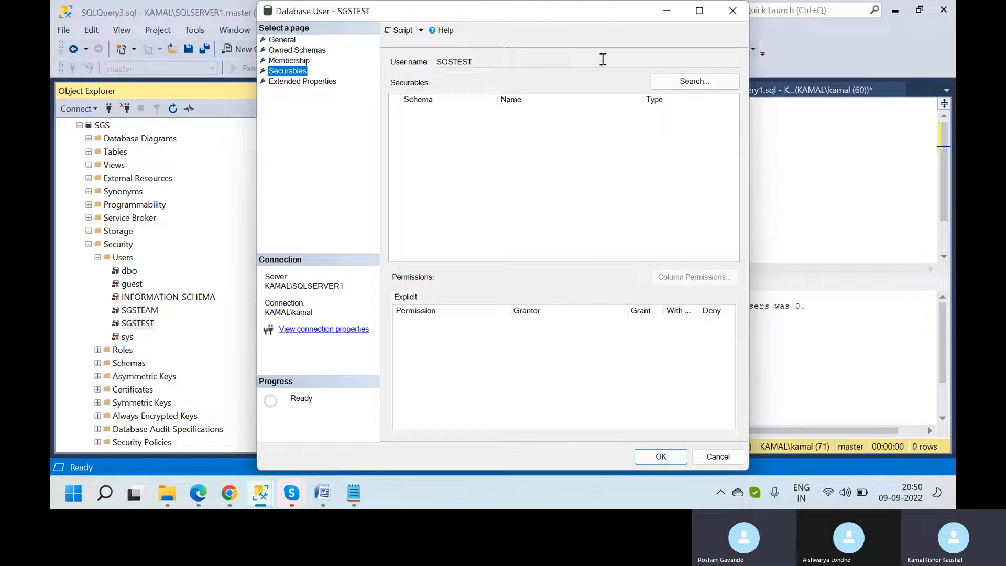
click(297, 83)
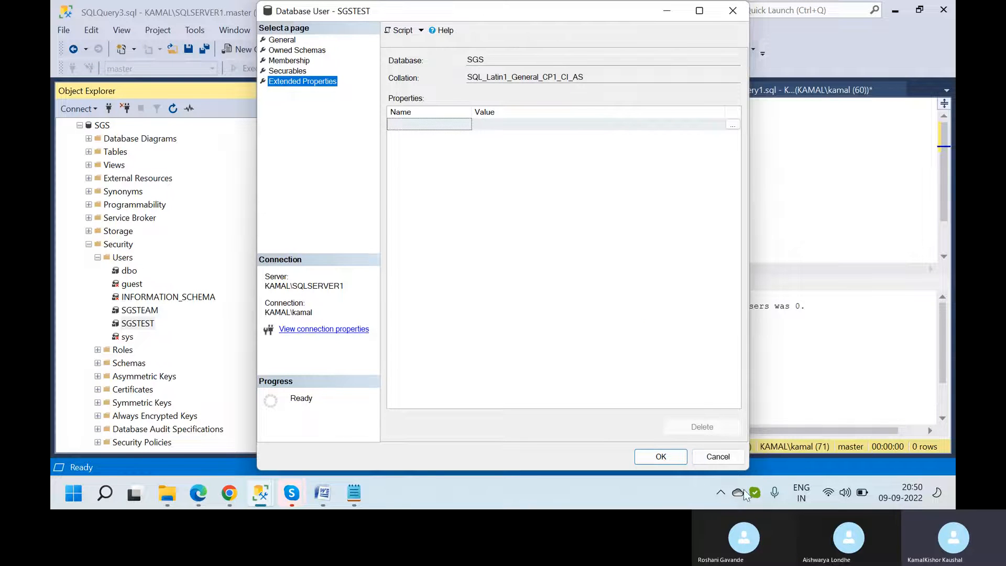
click(718, 458)
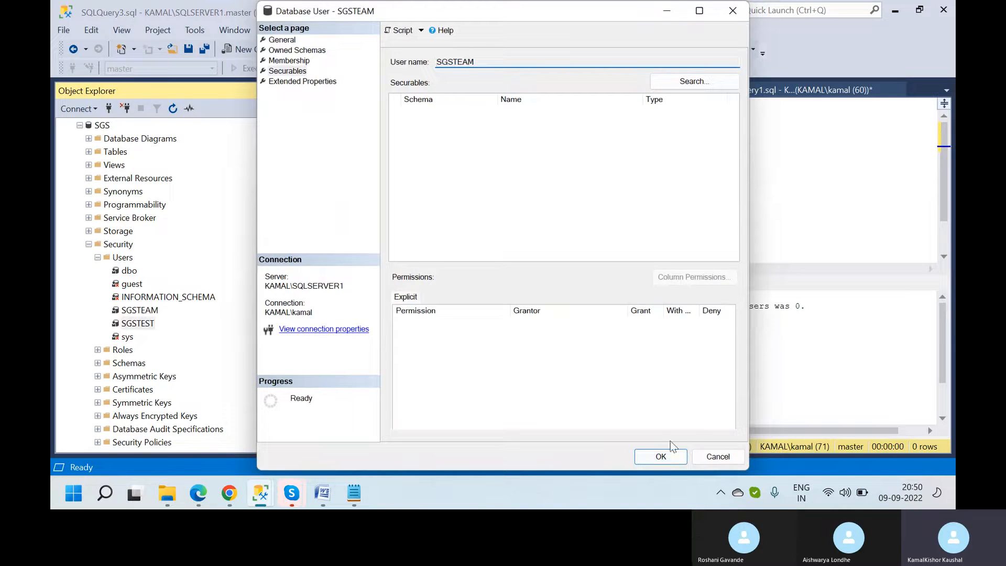
- Dismiss the SGSTEAM user's properties without changes and collapse the SGS database on SQLSERVER1
click(718, 457)
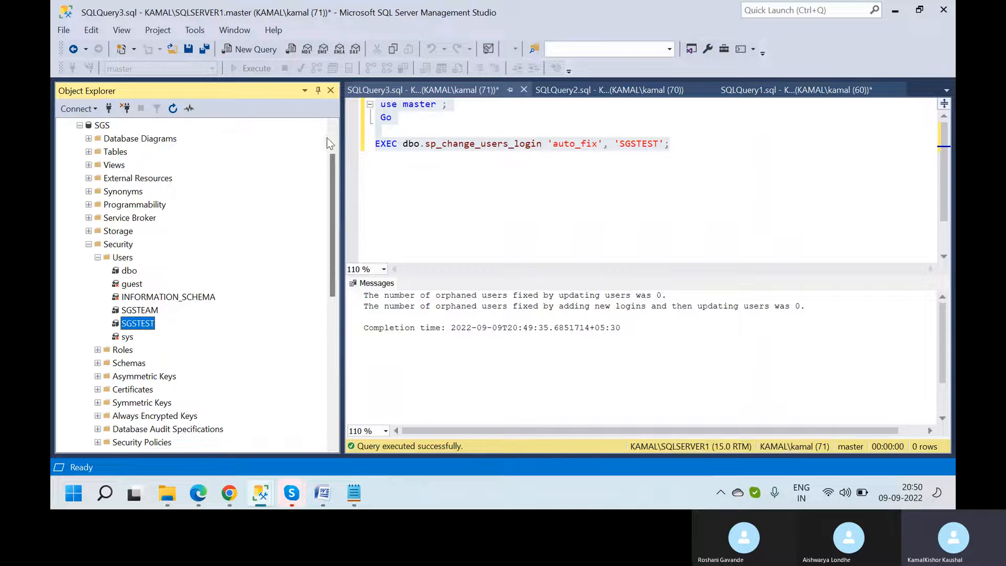
scroll(329, 136, up, 2)
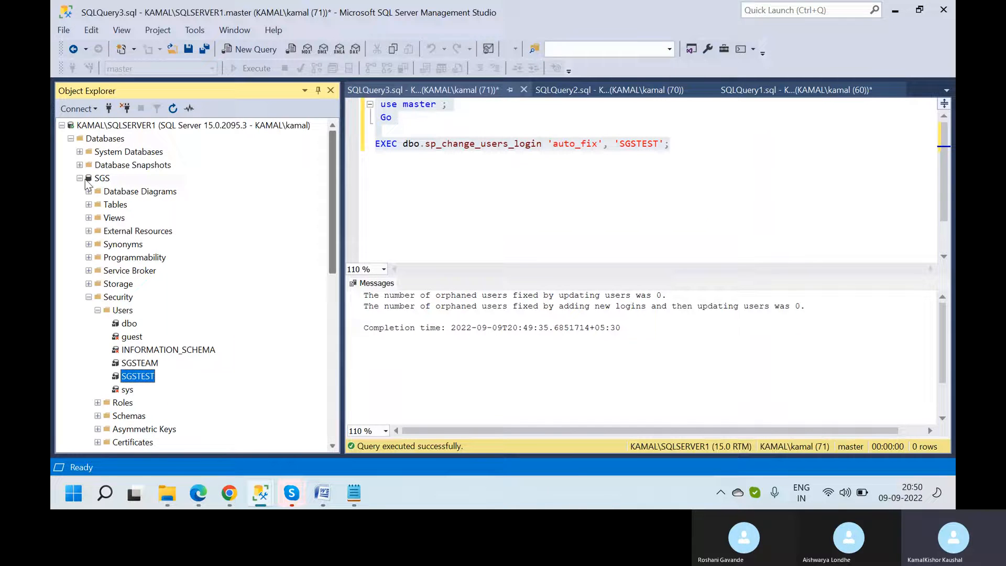
click(81, 179)
click(74, 110)
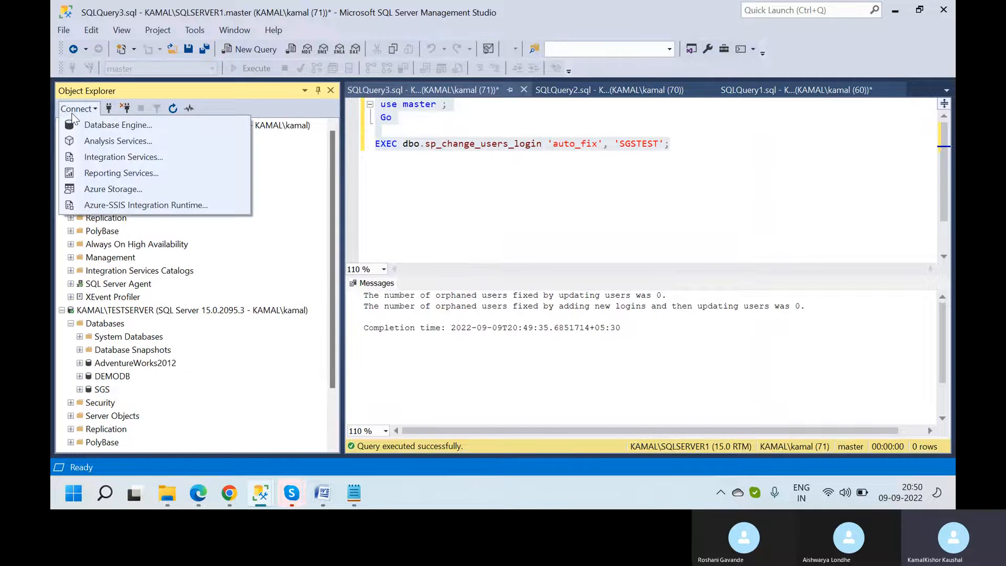
click(90, 123)
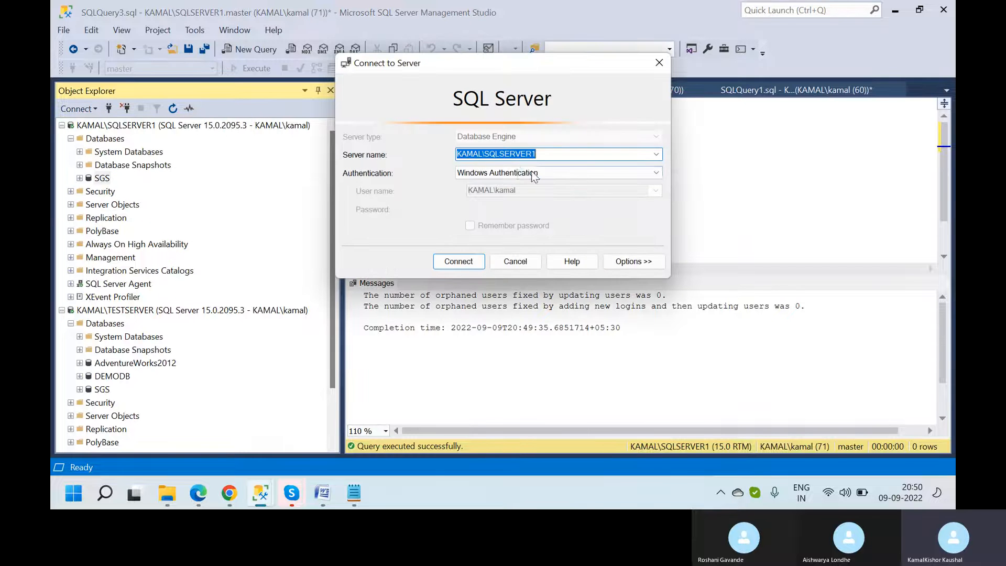
click(536, 172)
click(493, 191)
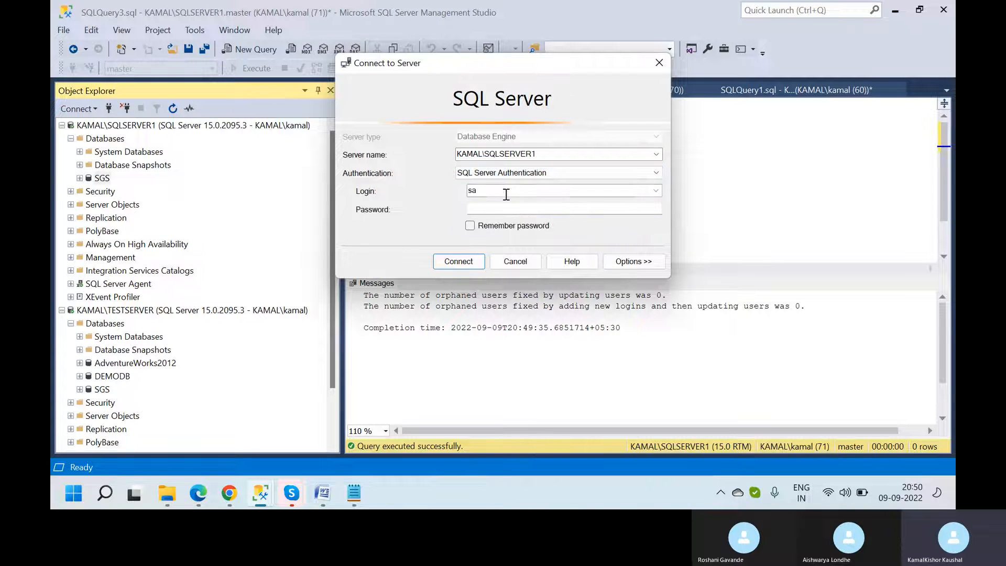
text(SGS)
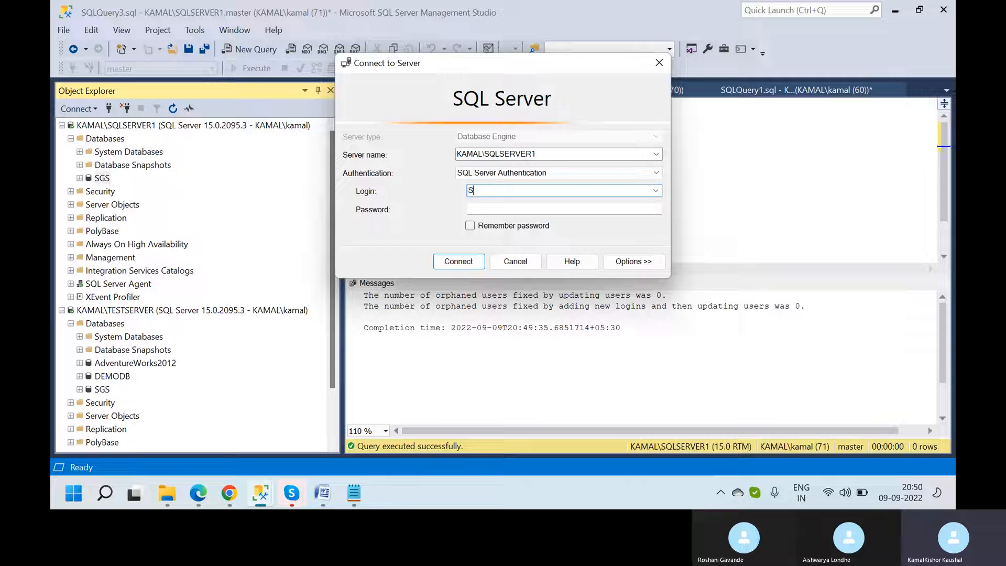
double_click(502, 188)
key(BackSpace)
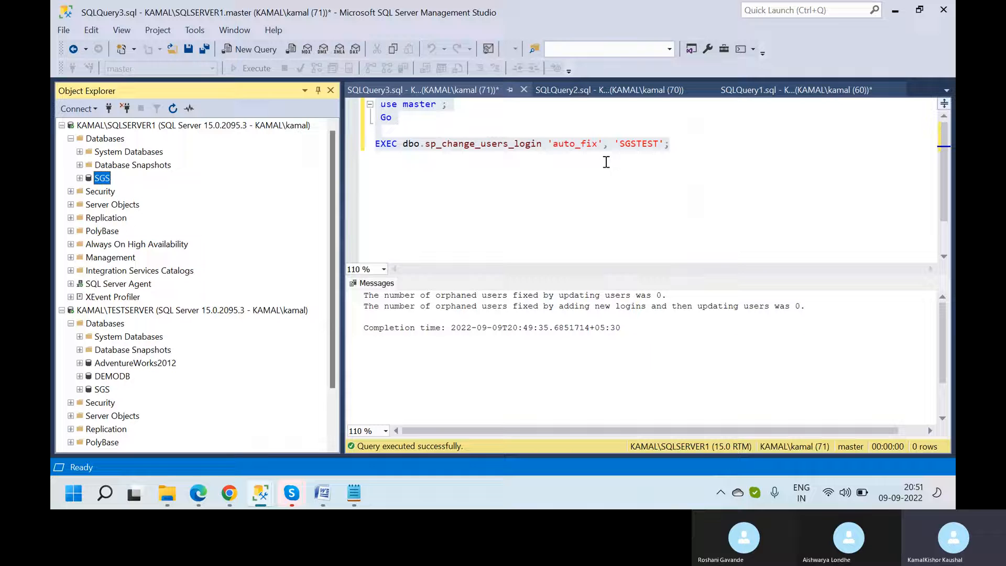
- Look over the users listed in the SGS database on SQLSERVER1 and collapse that server
double_click(639, 143)
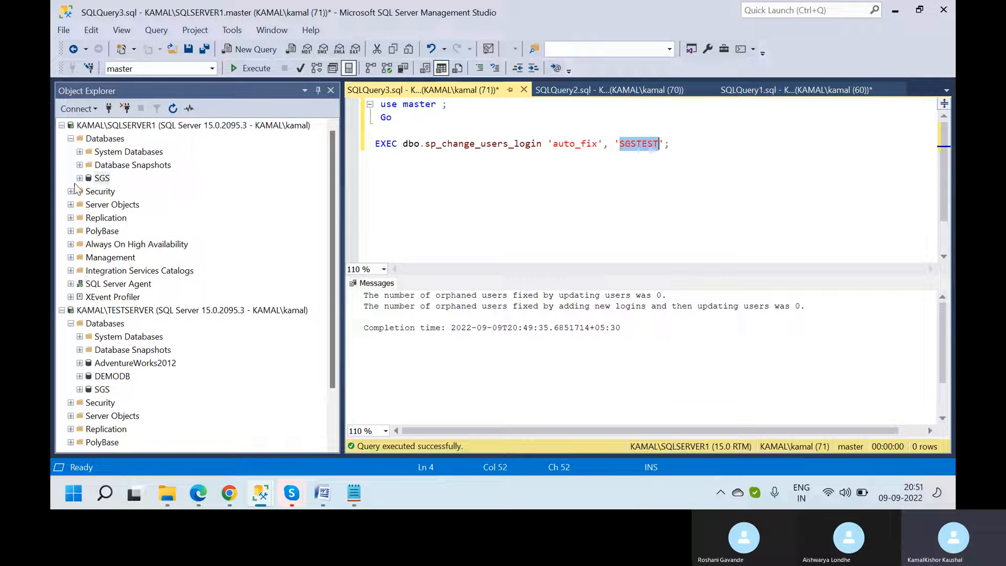
click(79, 179)
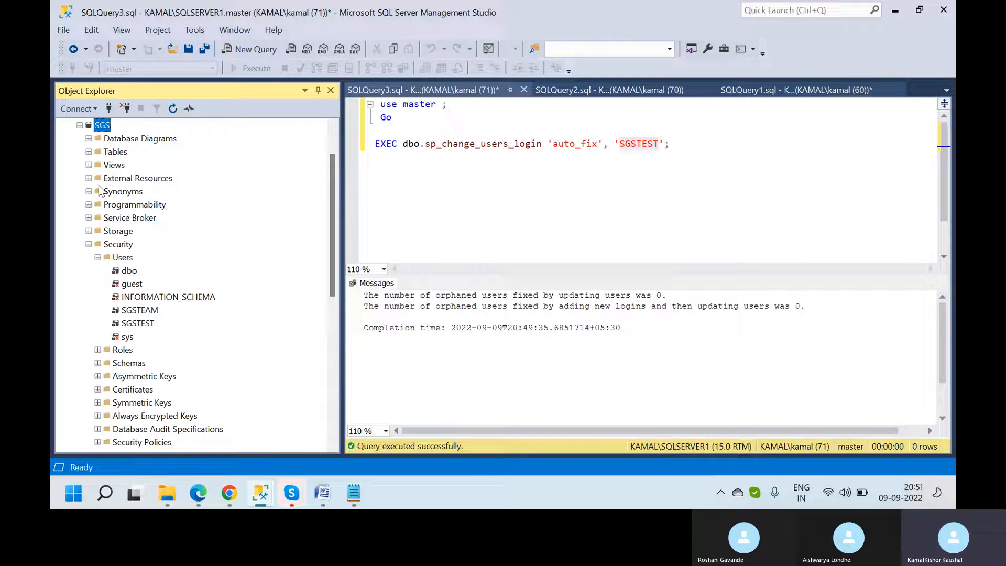
scroll(82, 164, up, 2)
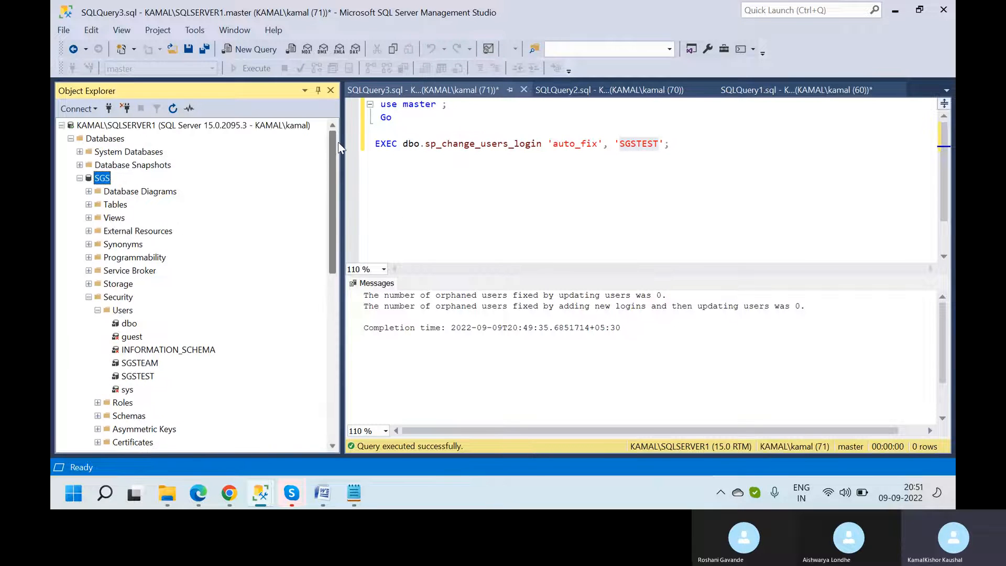
click(114, 128)
double_click(114, 128)
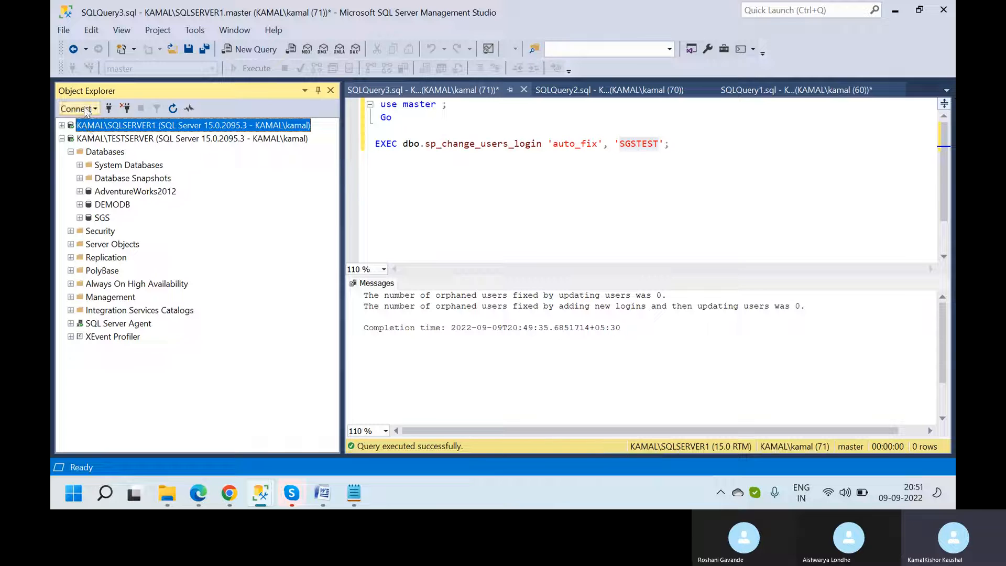
- Try to connect to KAMAL\SQLSERVER1 using SQL Server Authentication with login SGSTEST and its password, closing the connection dialog at the end
click(78, 108)
click(104, 127)
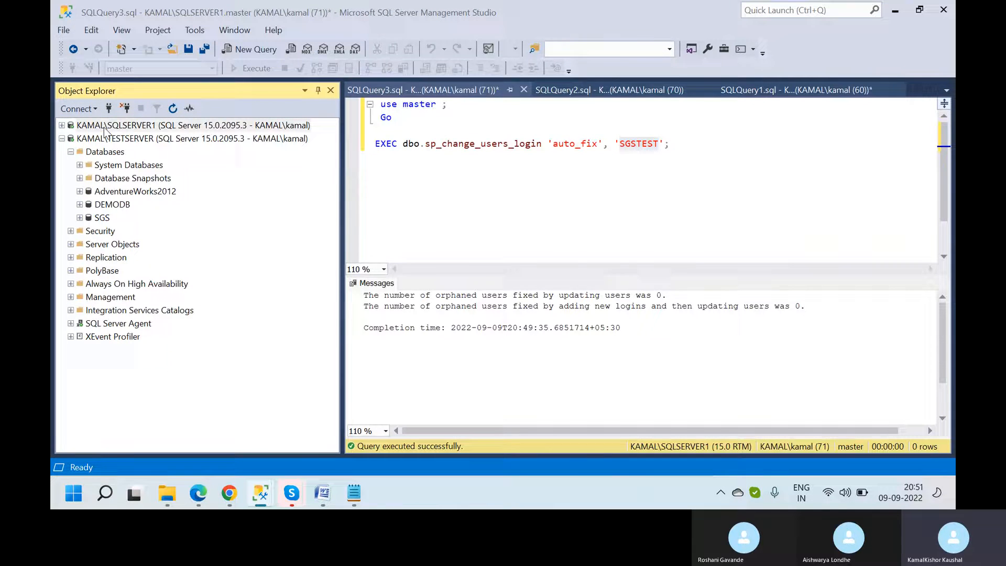
click(521, 177)
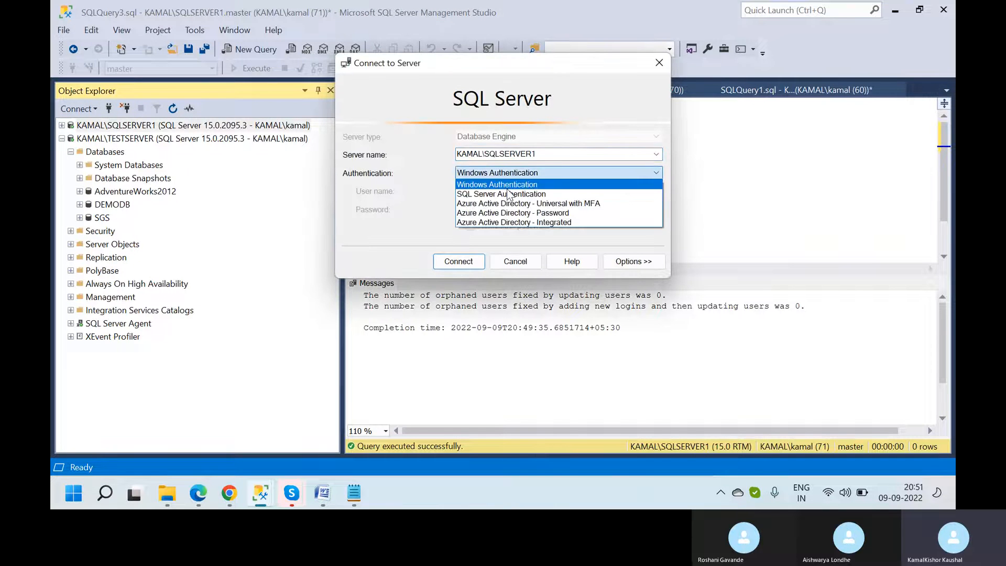
click(506, 192)
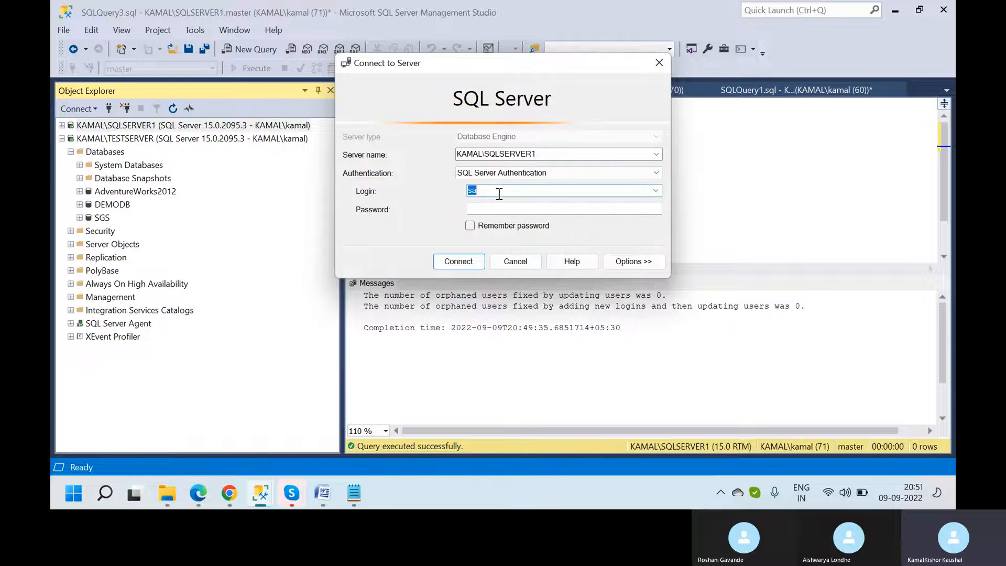
text(SGSTEST)
click(485, 208)
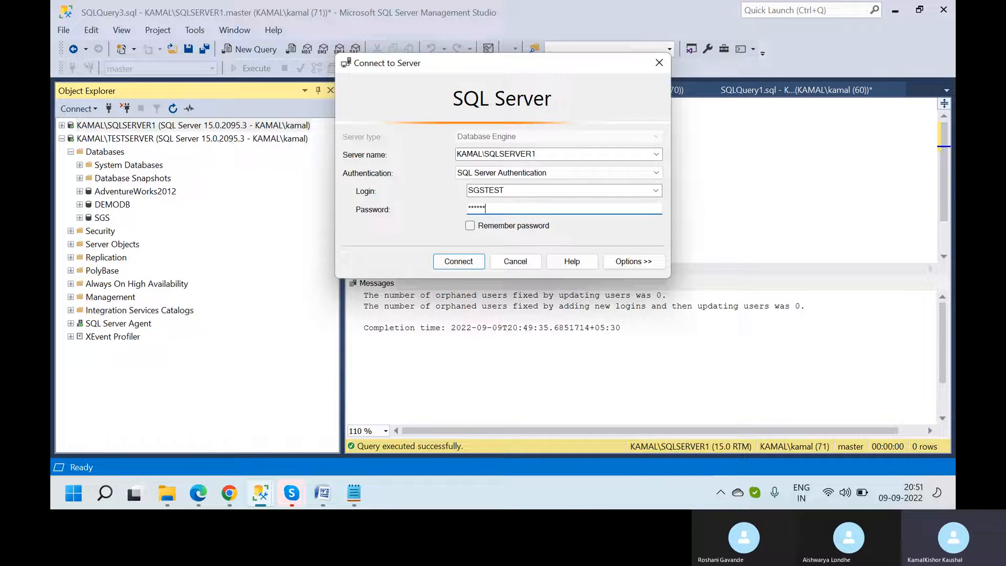
key(Return)
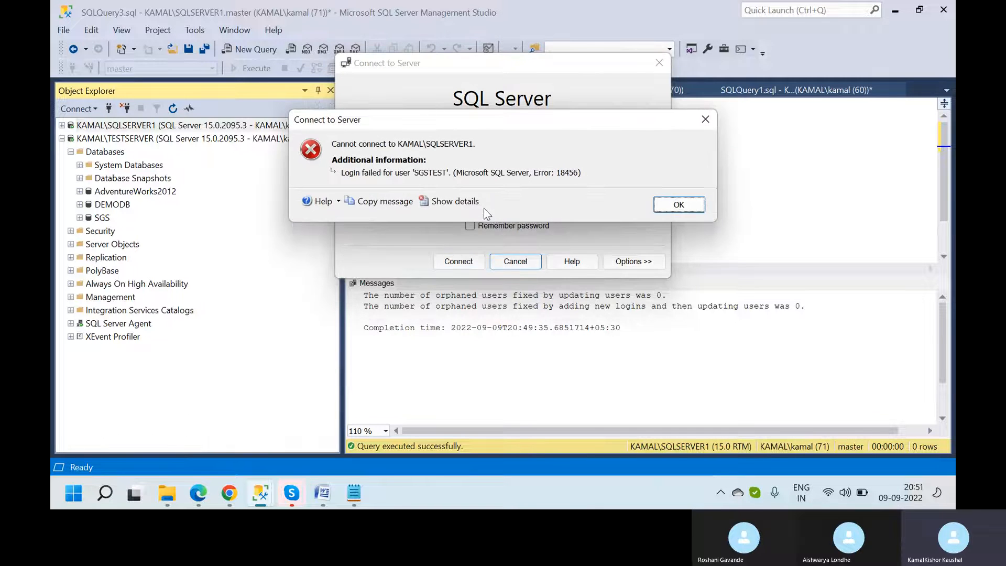
click(678, 204)
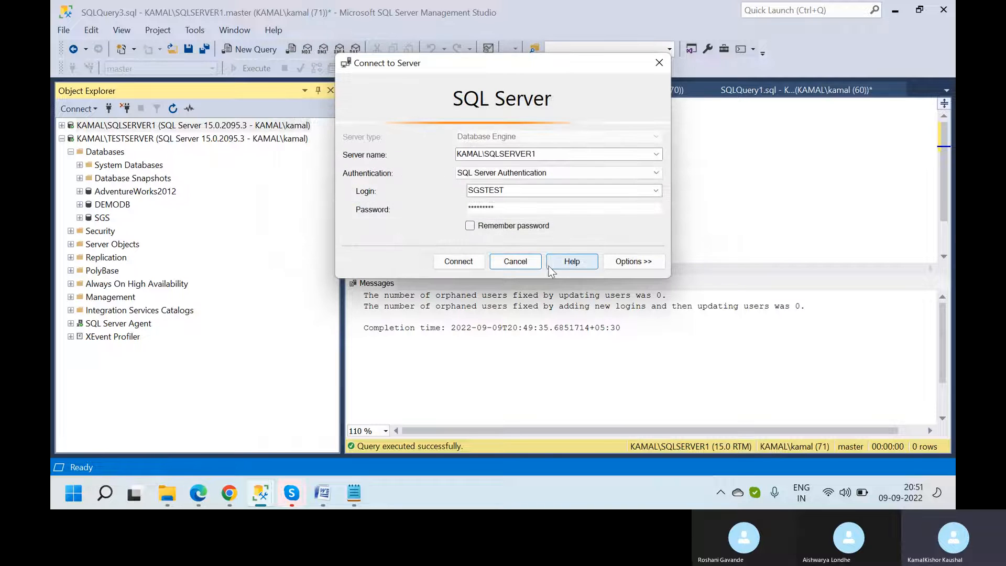
click(525, 266)
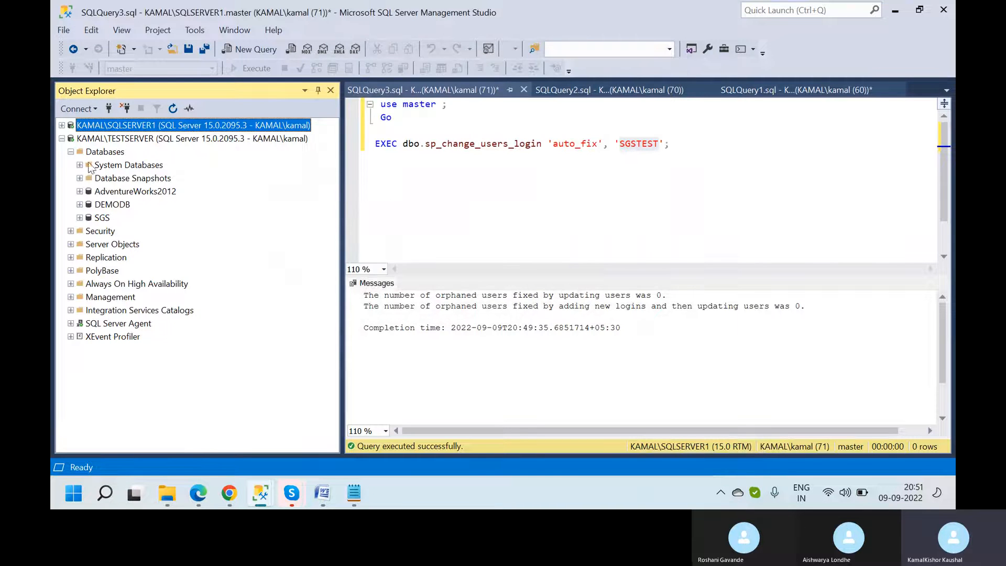
click(134, 180)
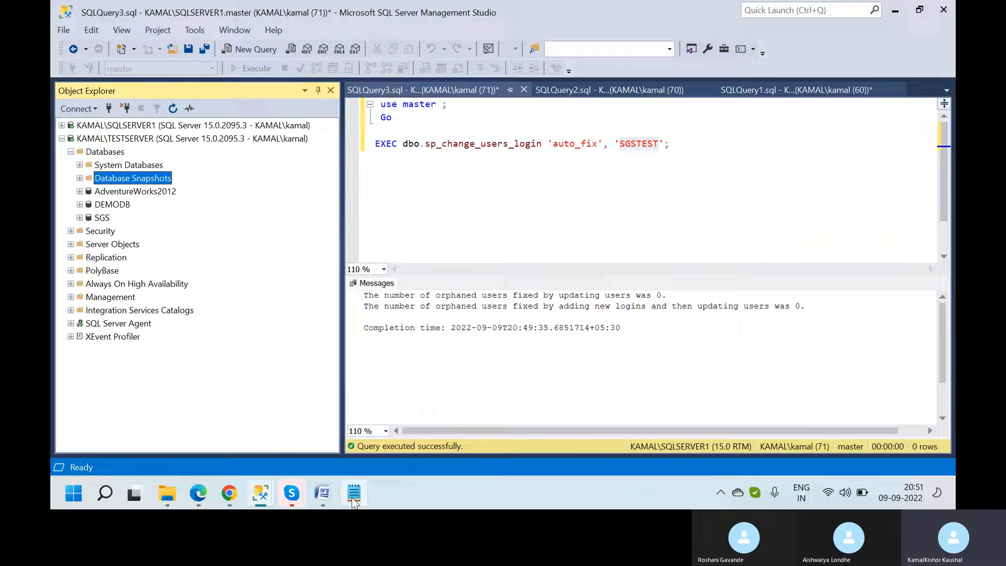
- Switch to the T-SQL notes in Notepad and copy the sp_change_users_login 'update_one' statement from item 35, without its list numbering
mouse_move(352, 502)
click(355, 493)
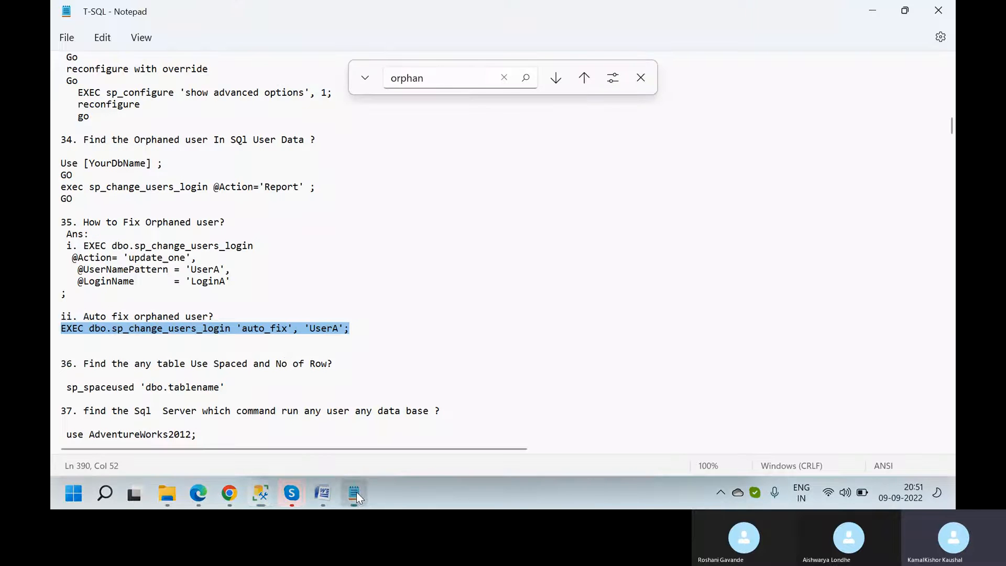
click(253, 281)
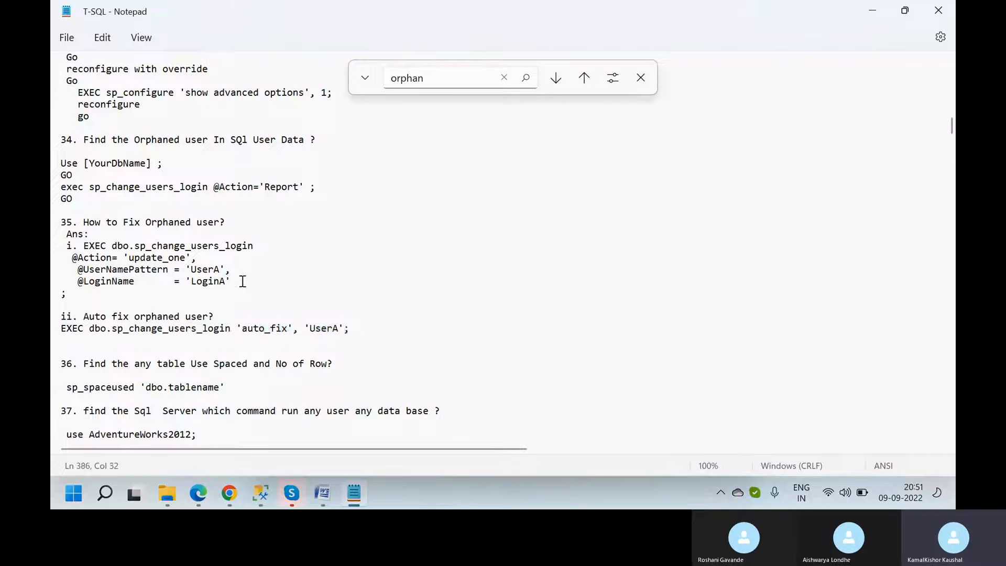
key(shift+Up)
key(shift+Up)
key(shift+Up)
key(shift+Up)
key(ctrl+c)
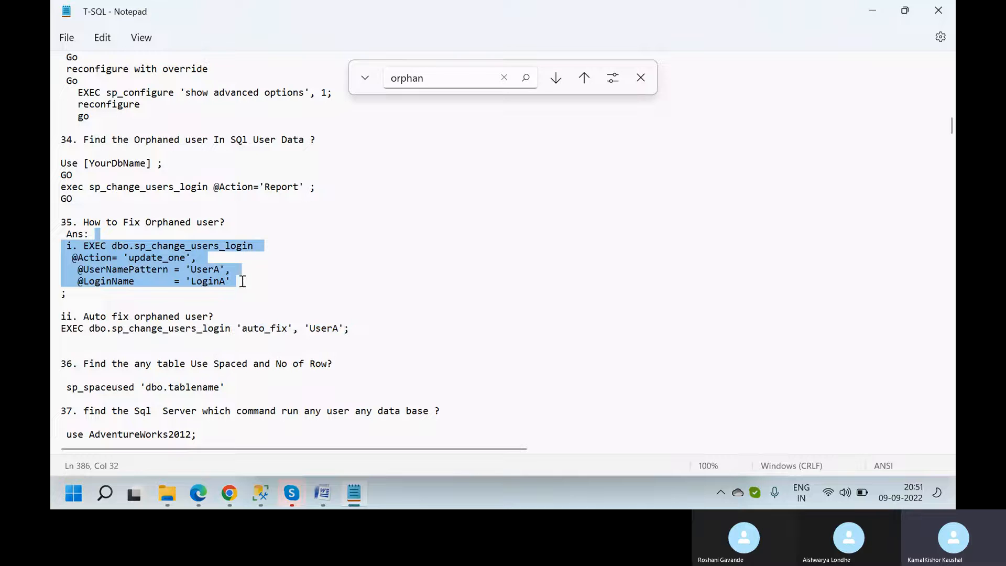
key(shift+Right)
key(shift+Right)
key(shift+Right)
key(shift+Right)
key(shift+Right)
key(shift+Right)
key(shift+Right)
- Return to SQL Server Management Studio and paste the 'update_one' statement below the 'auto_fix' statement in SQLQuery3
mouse_move(260, 493)
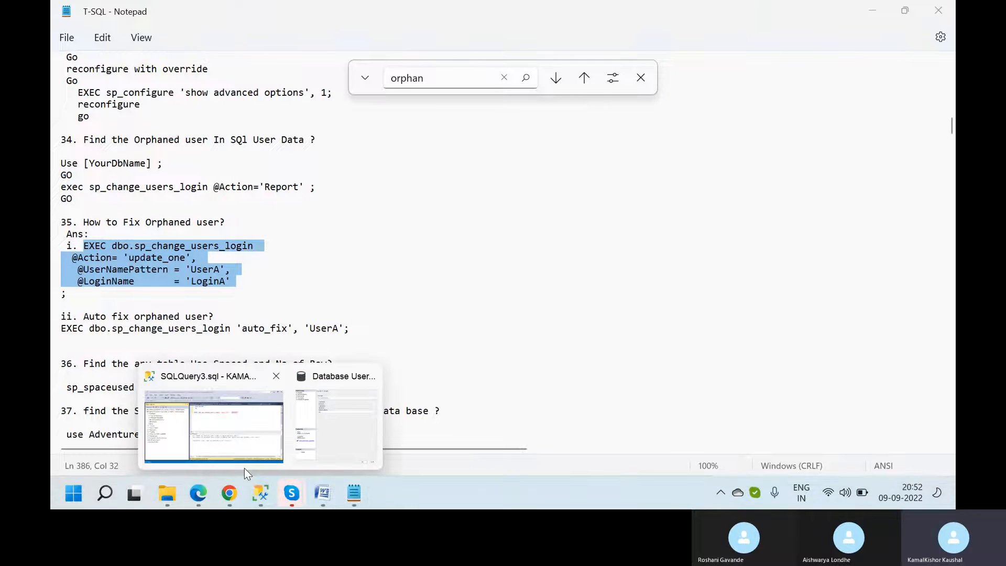
click(226, 424)
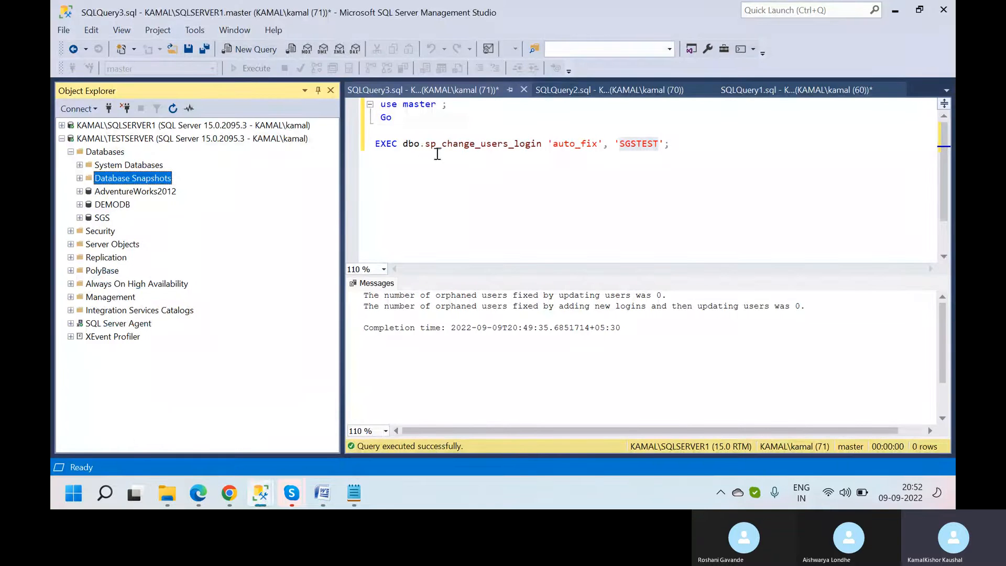
click(682, 173)
key(Return)
key(Return)
key(ctrl+v)
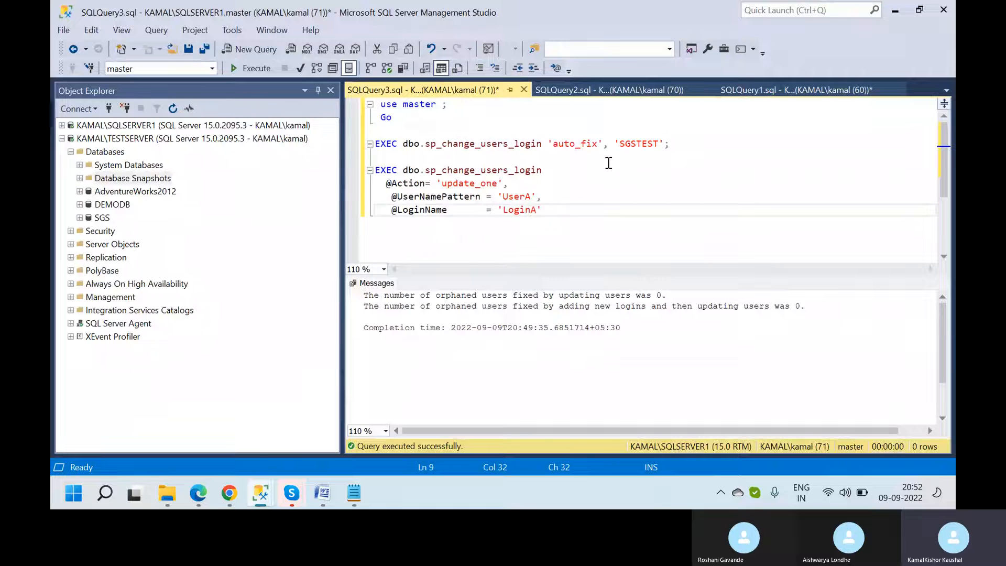
drag(619, 144, 628, 217)
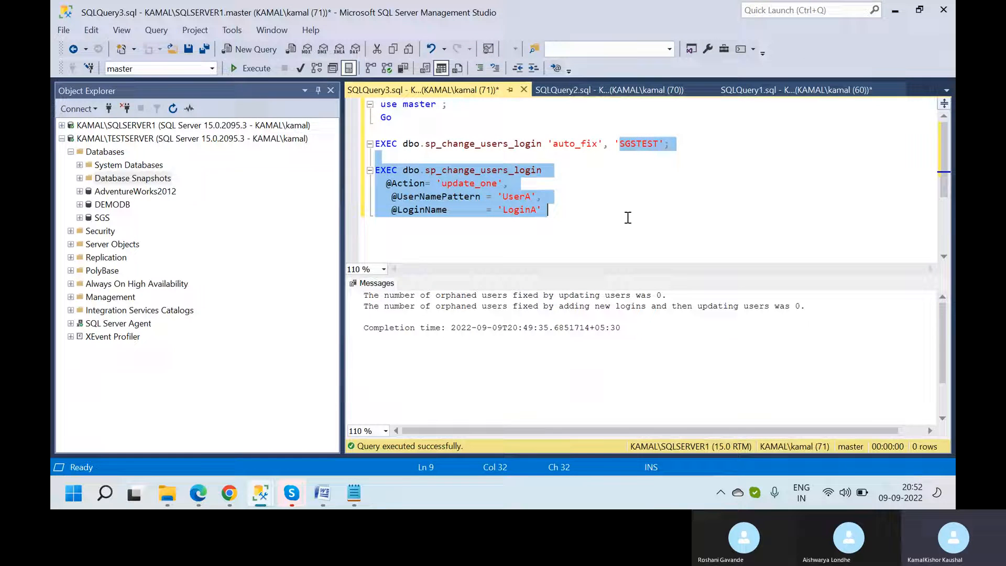
double_click(634, 143)
key(ctrl+c)
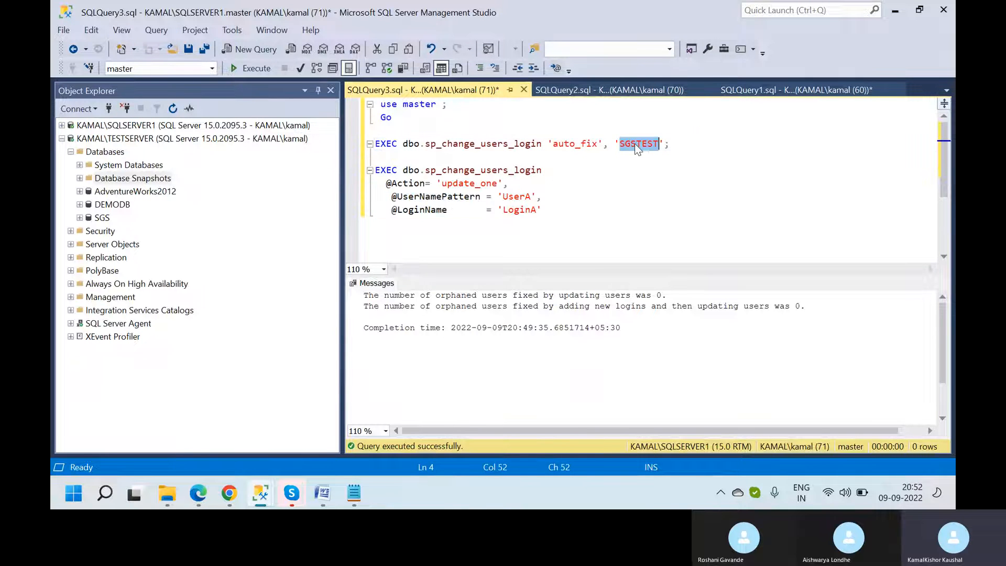
double_click(517, 197)
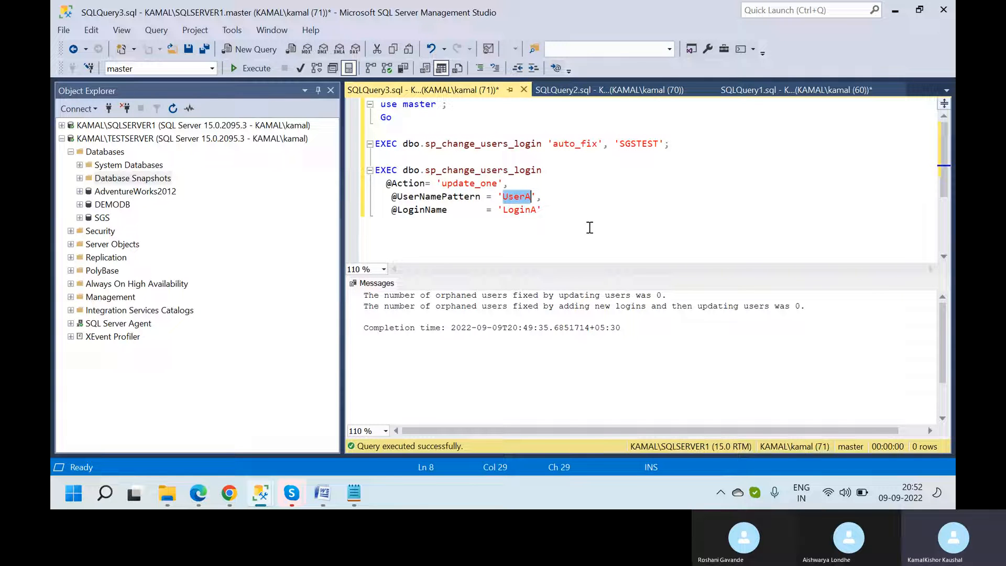
key(ctrl+v)
double_click(518, 211)
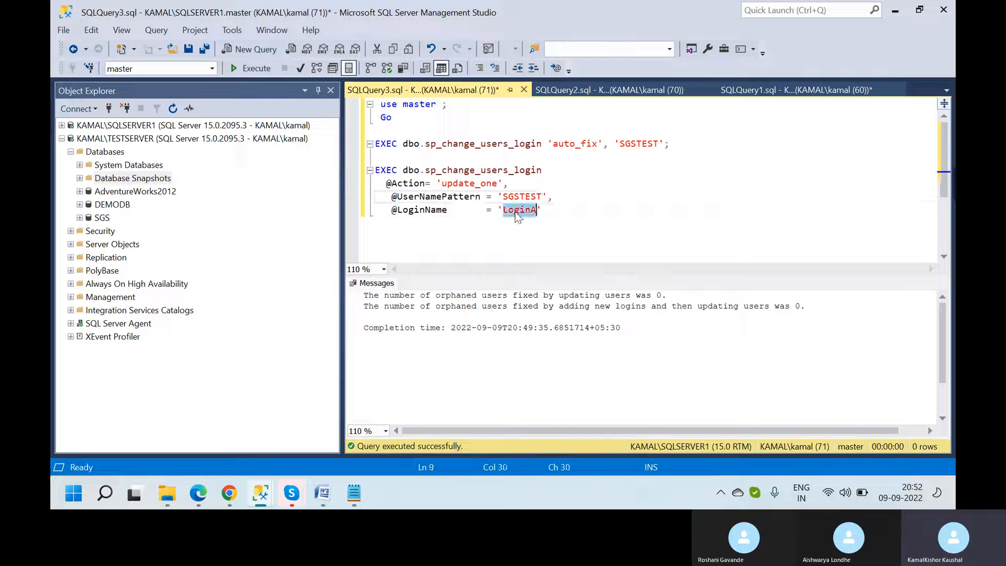
text(Sa)
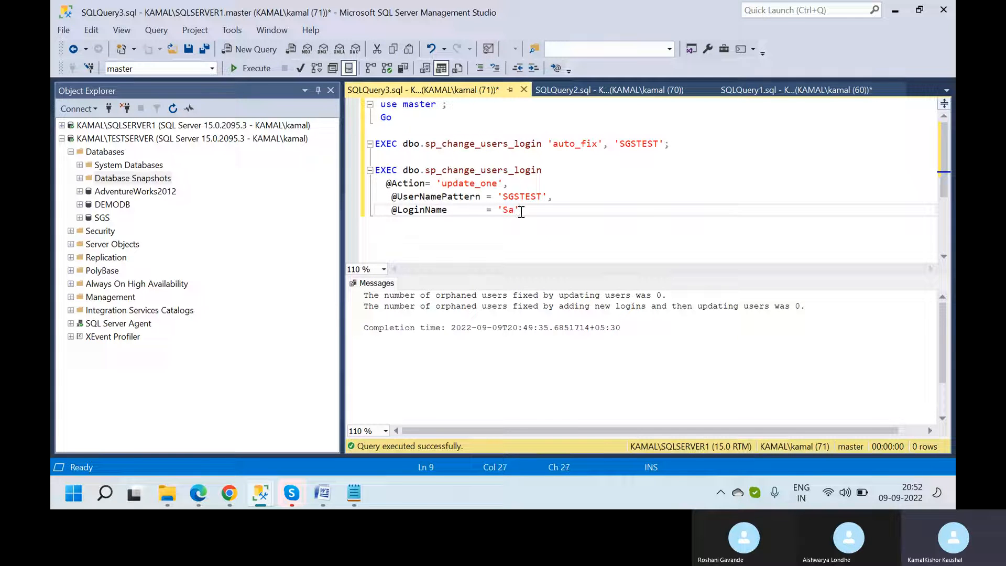
- Execute only the 'update_one' statement and examine the message it returns
key(shift+Up)
key(shift+Up)
key(shift+Up)
key(shift+Up)
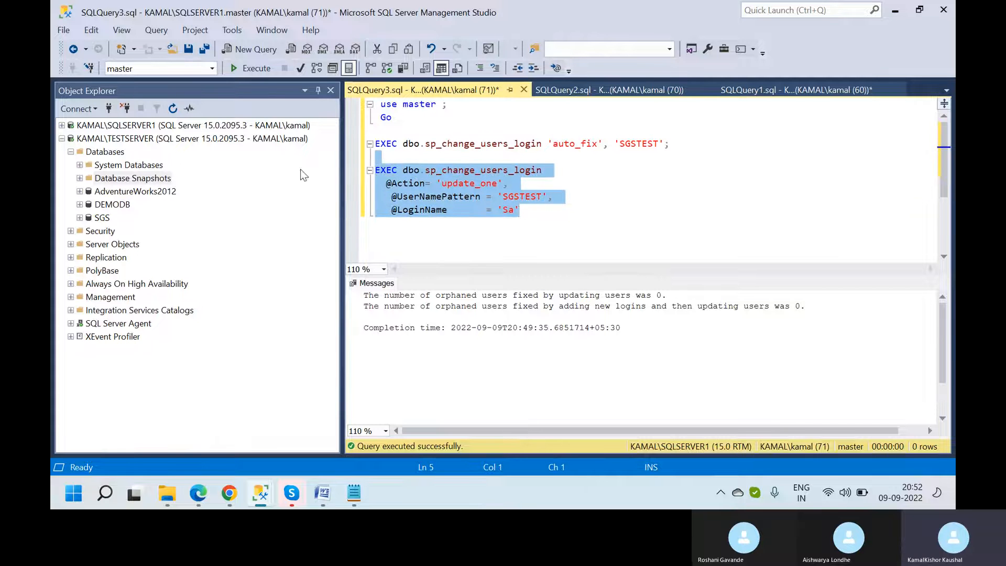
click(249, 69)
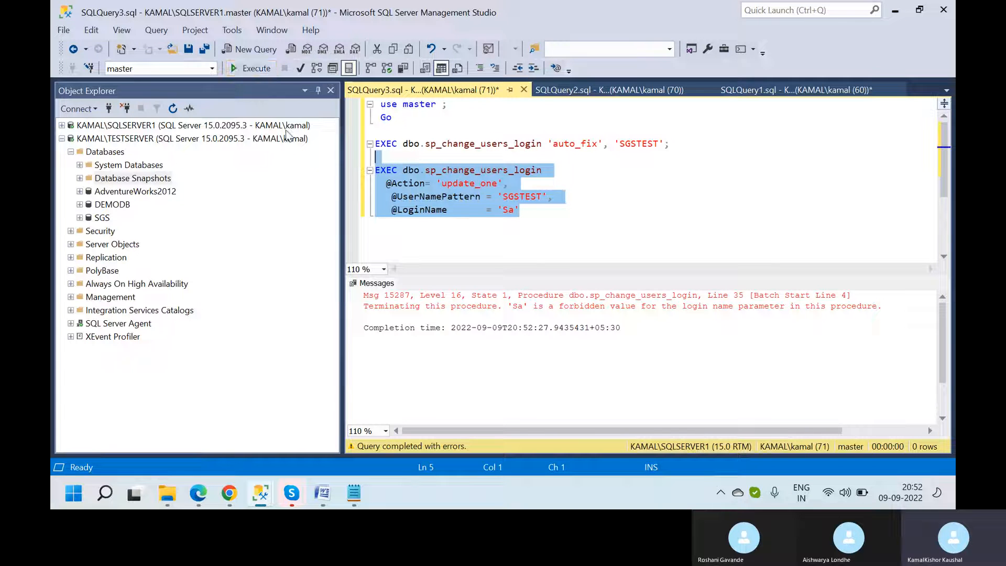
click(398, 296)
double_click(398, 296)
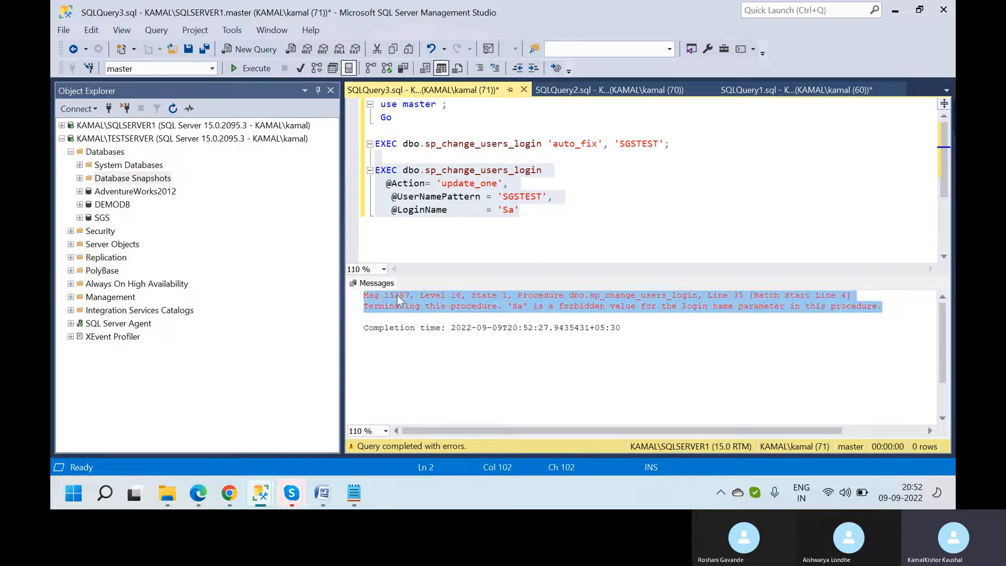
click(399, 296)
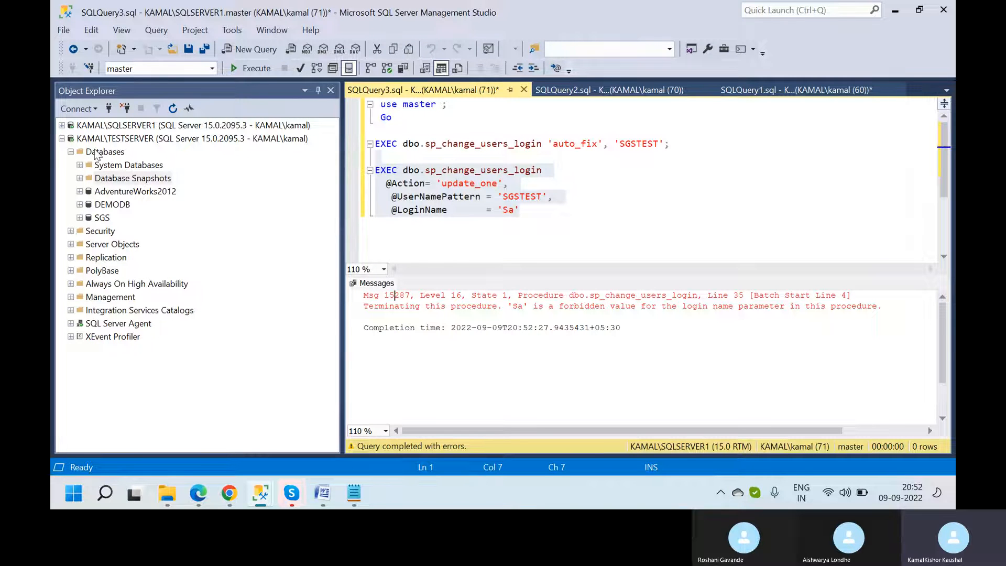
- Collapse TESTSERVER and expand SQLSERVER1, checking the SGS database's contents before closing it again
click(61, 131)
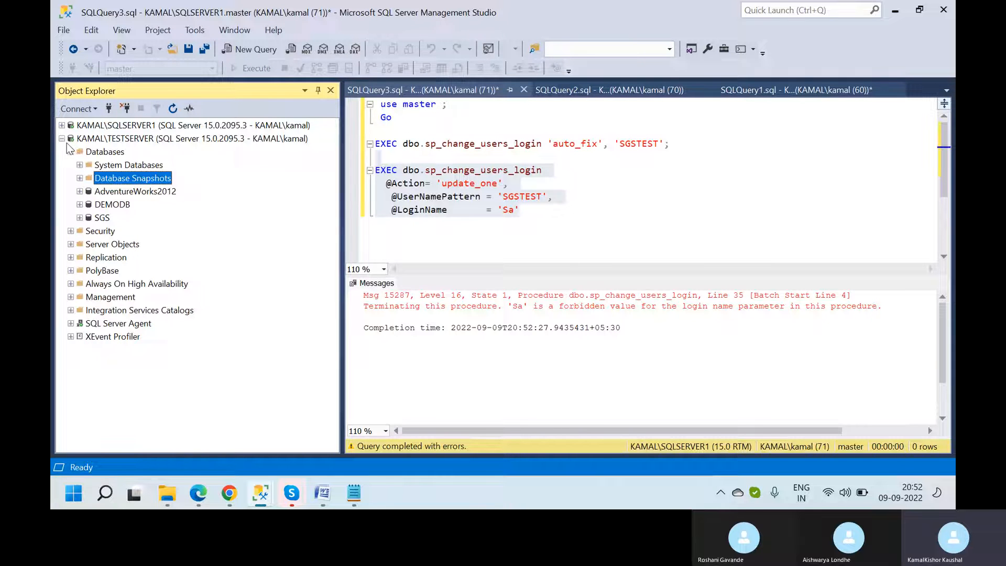
click(61, 138)
click(62, 126)
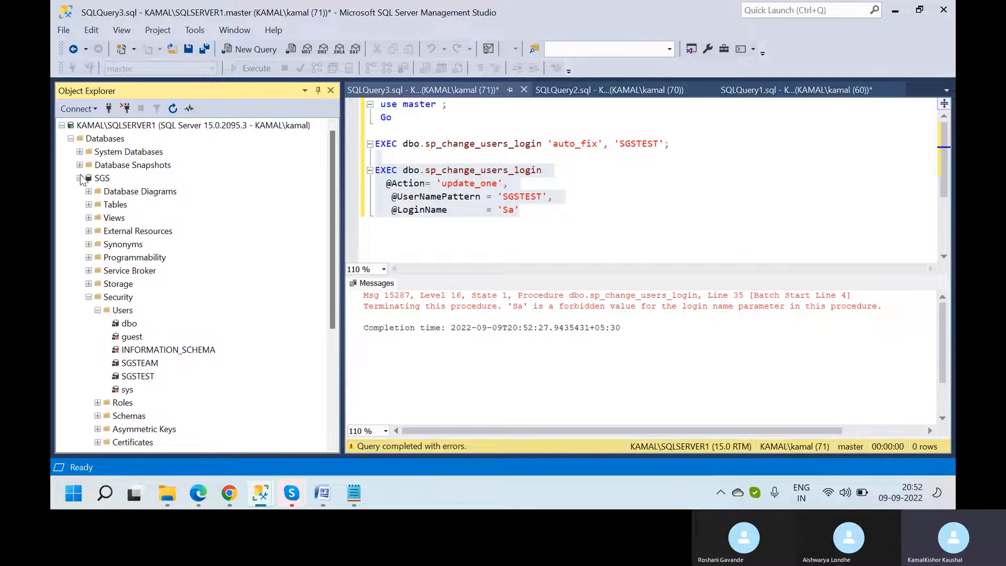
click(79, 178)
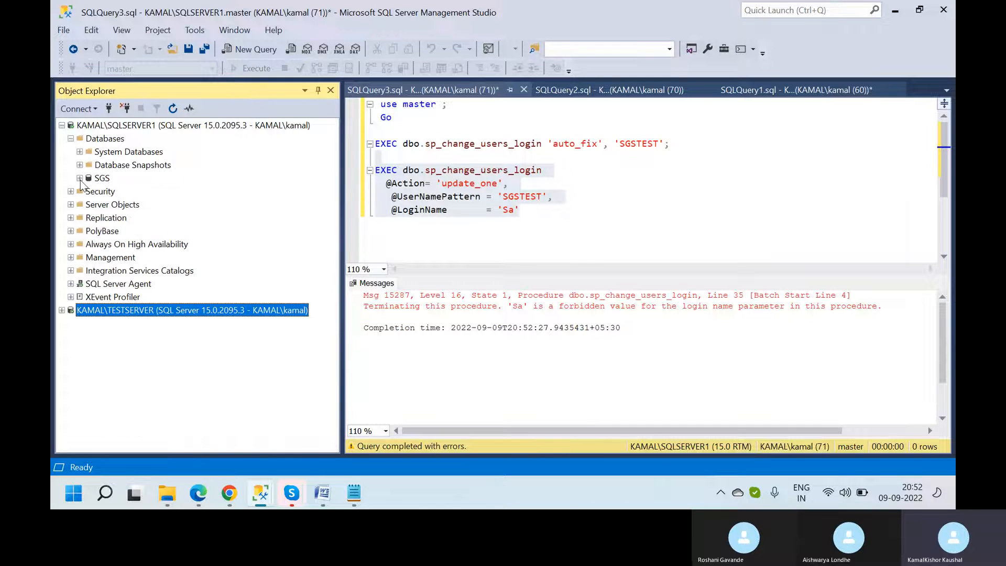
click(80, 178)
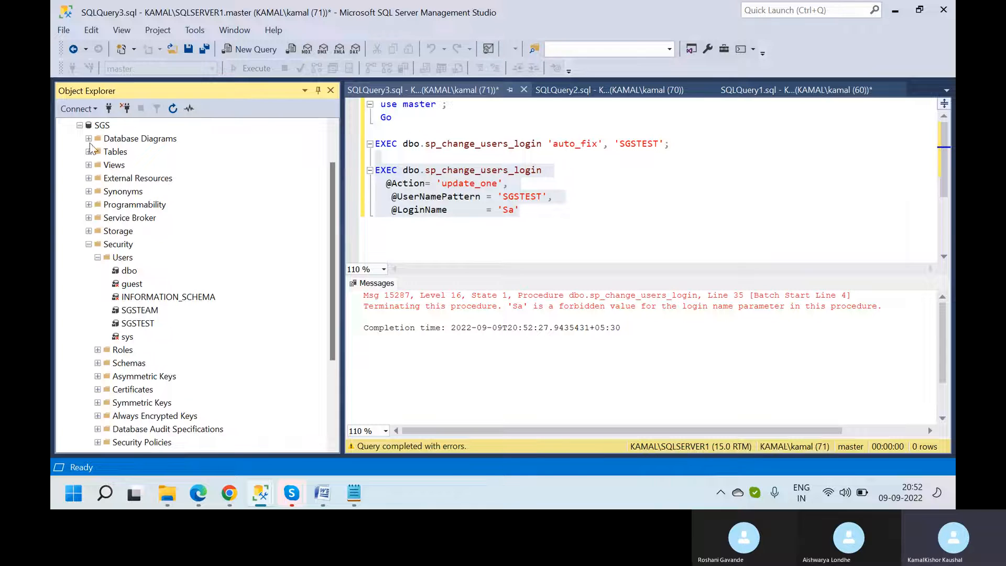
click(80, 126)
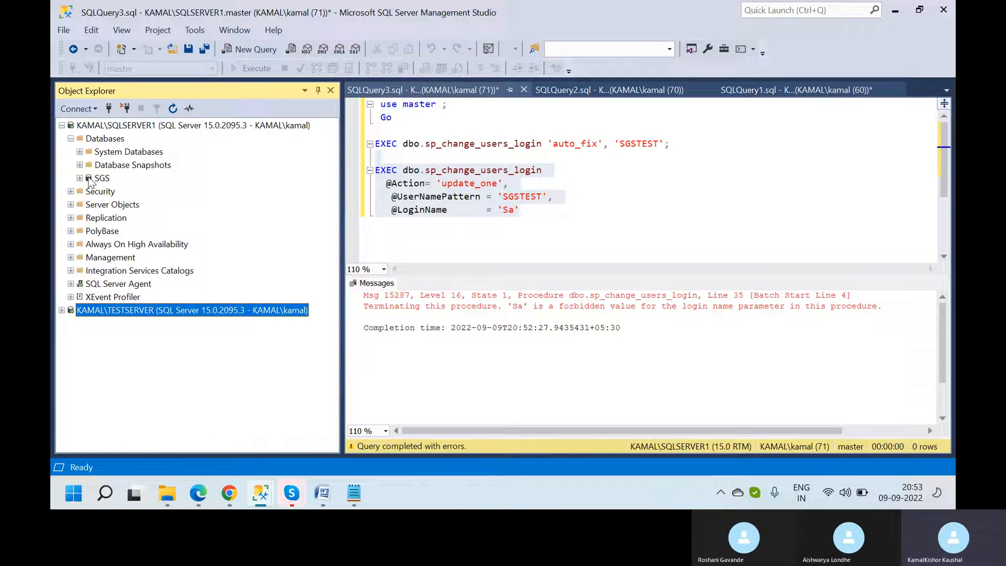
- Expand the server-level security of SQLSERVER1 and open the properties of the sa login
click(72, 192)
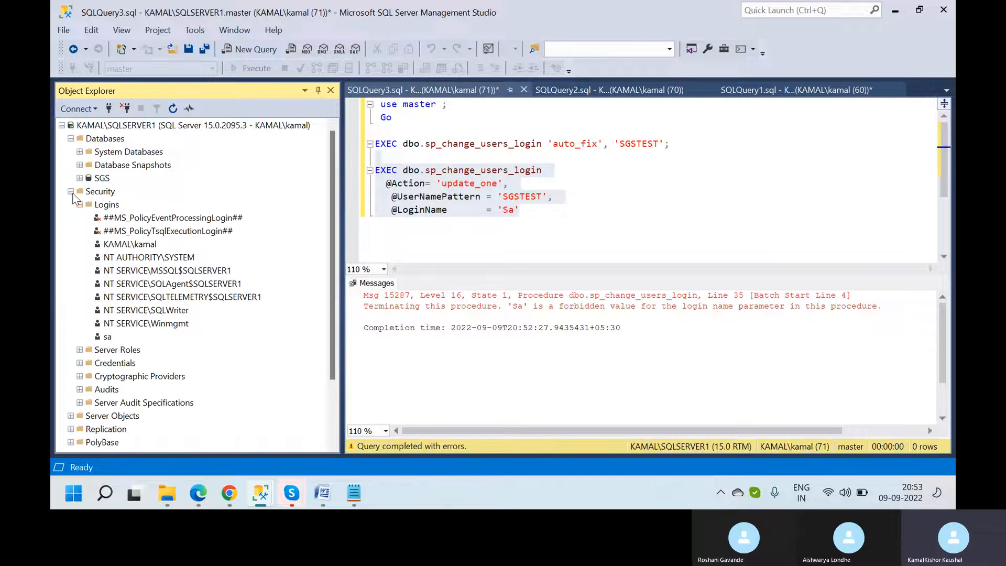
click(104, 205)
right_click(102, 208)
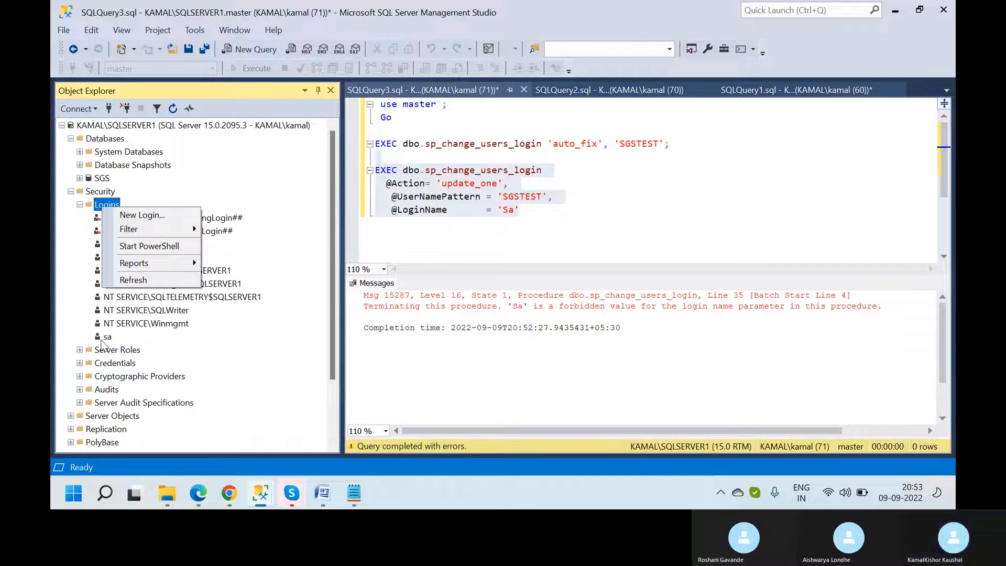
click(103, 338)
right_click(103, 339)
click(153, 466)
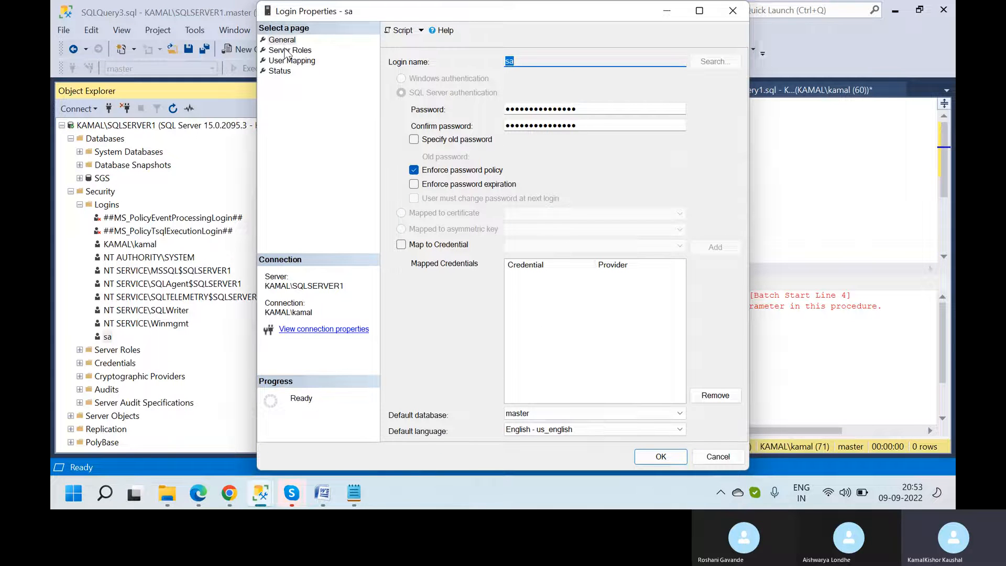
- Map the sa login to the SGS database and browse the schemas available as its default
click(286, 52)
click(289, 60)
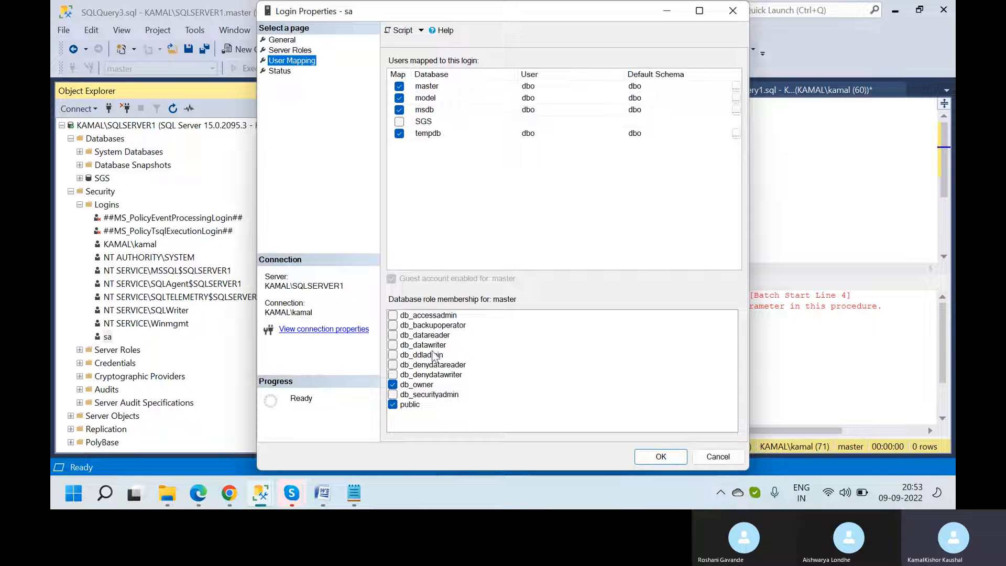
click(400, 121)
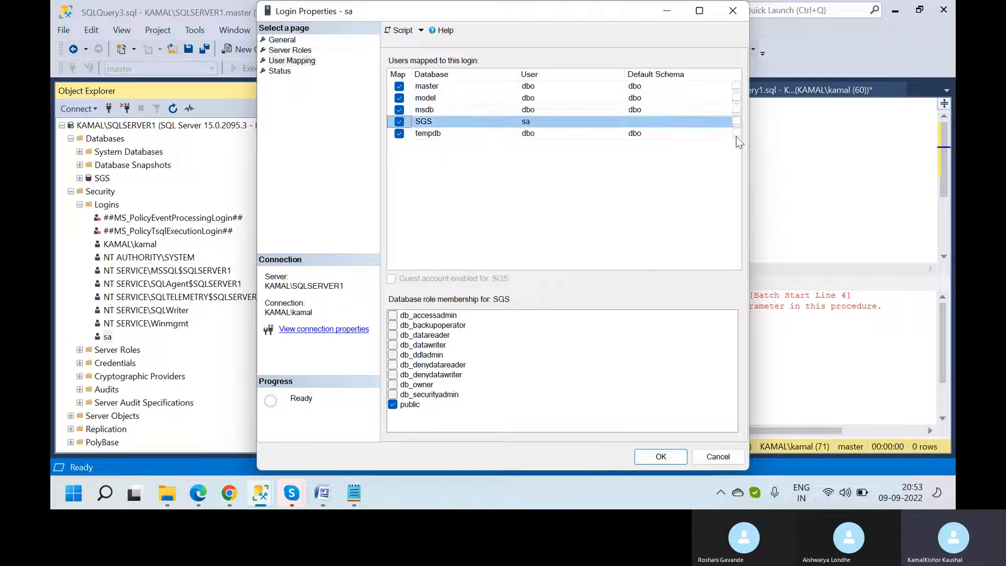
click(737, 123)
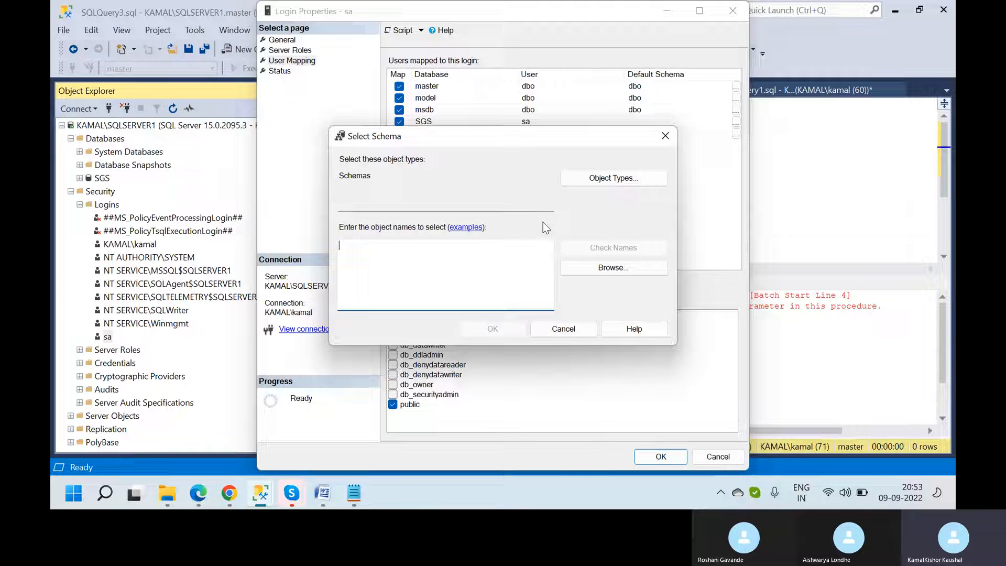
click(584, 269)
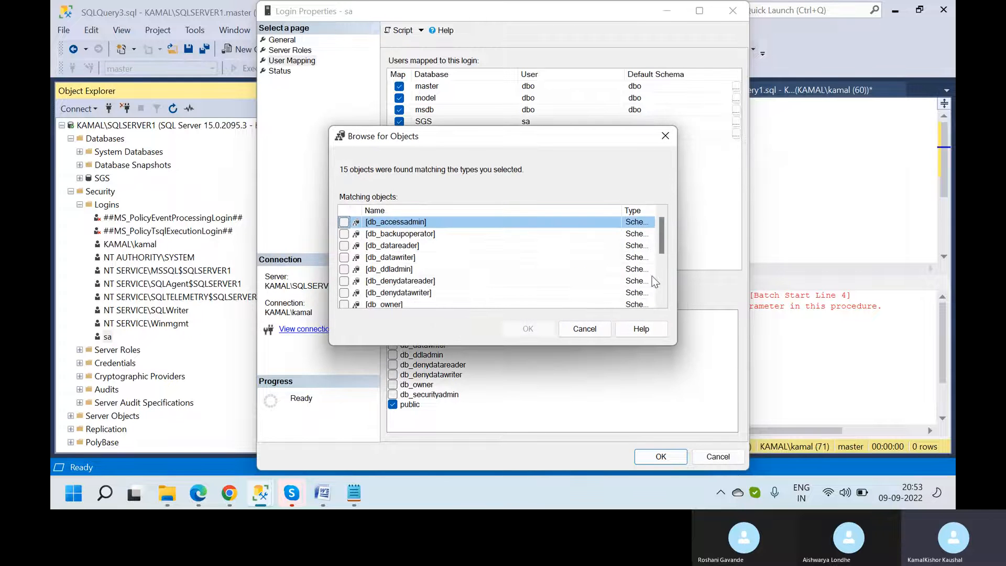
click(662, 301)
click(662, 302)
click(662, 301)
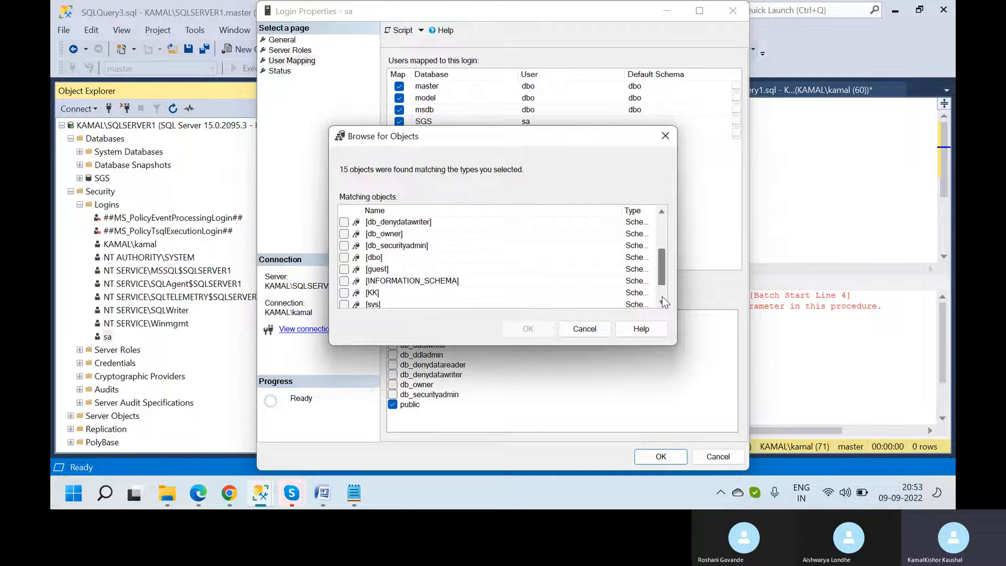
click(662, 301)
click(662, 301)
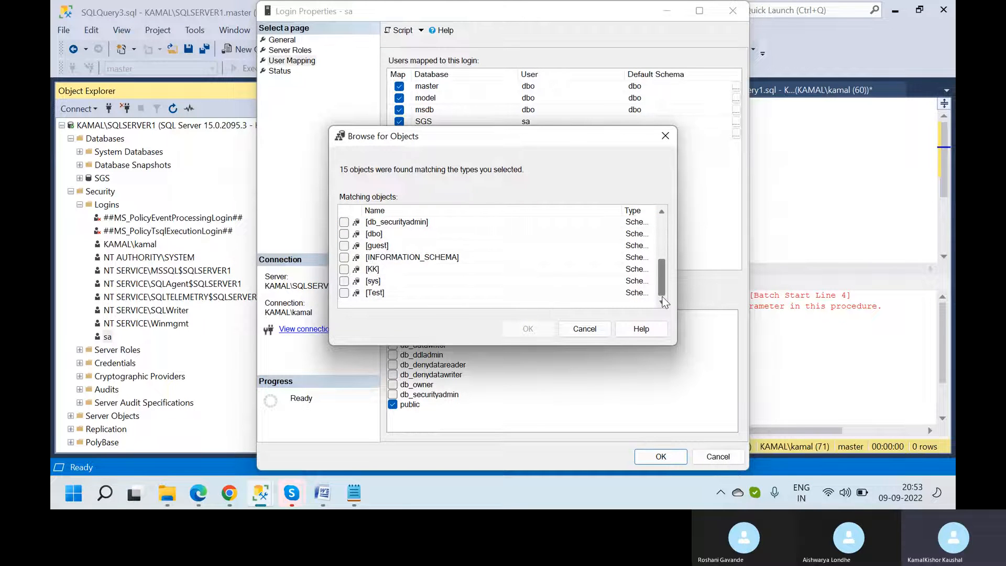
click(344, 293)
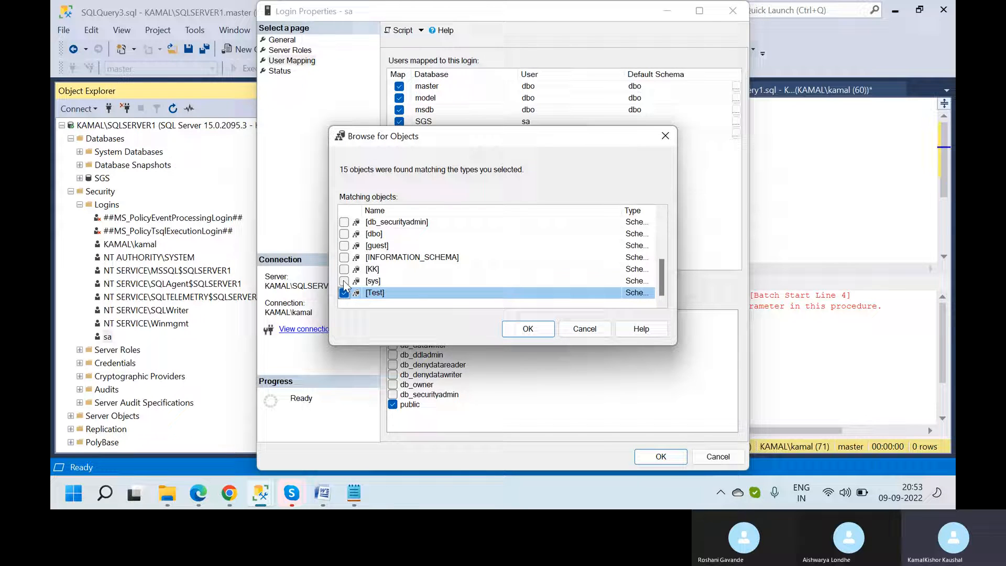
click(344, 282)
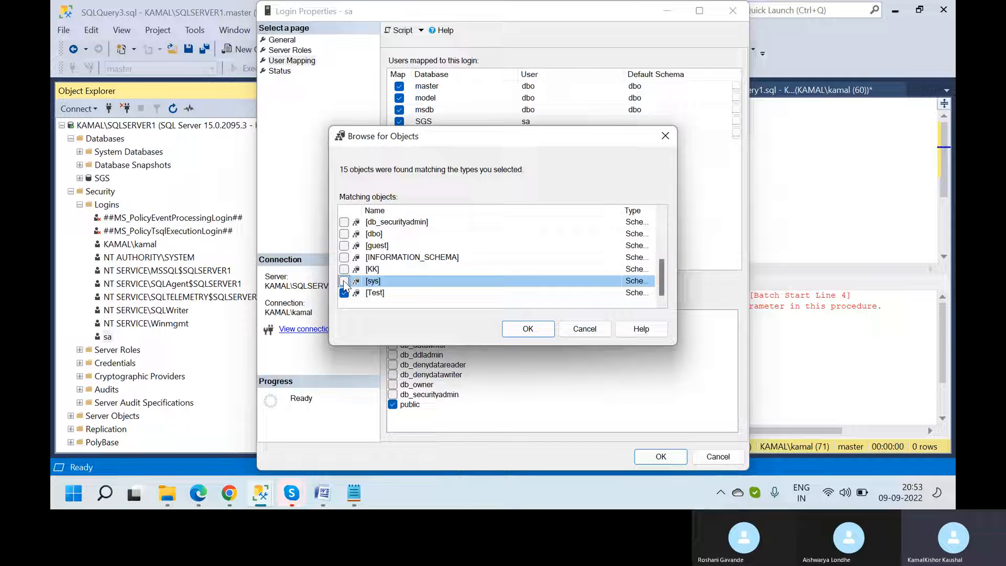
click(344, 293)
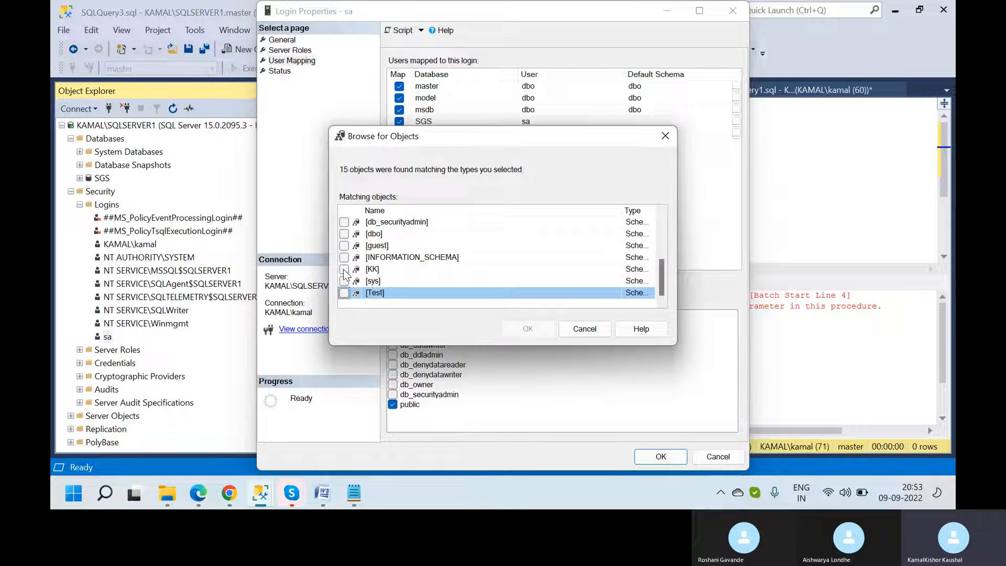
click(344, 270)
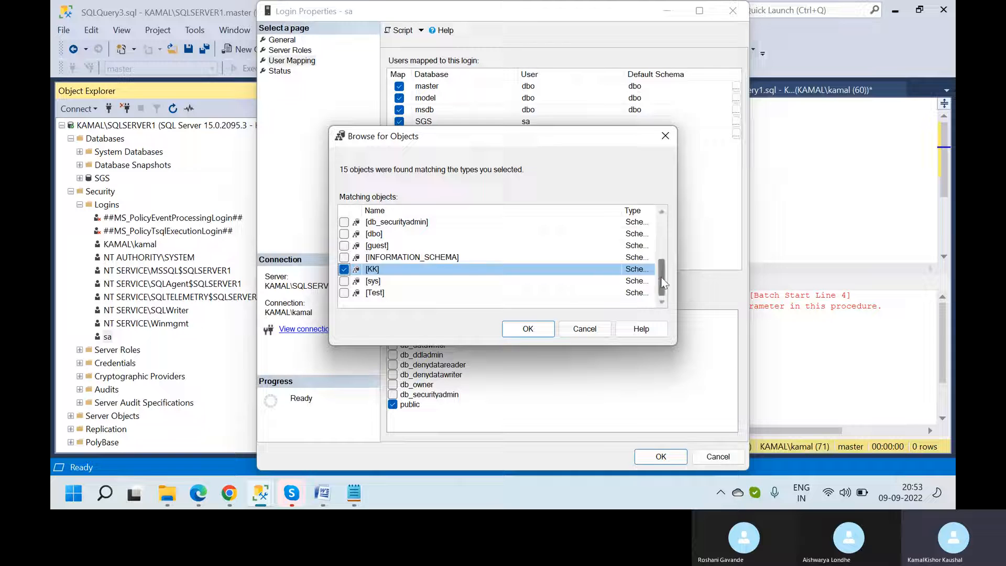
mouse_move(663, 273)
mouse_down()
mouse_move(664, 229)
mouse_move(656, 284)
mouse_move(655, 263)
mouse_up()
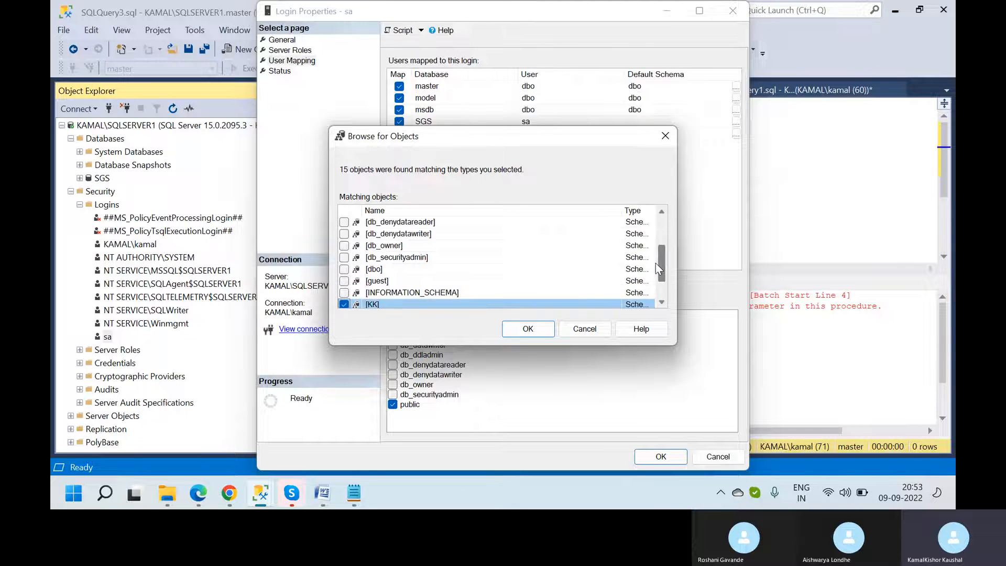
click(662, 303)
click(662, 303)
click(663, 303)
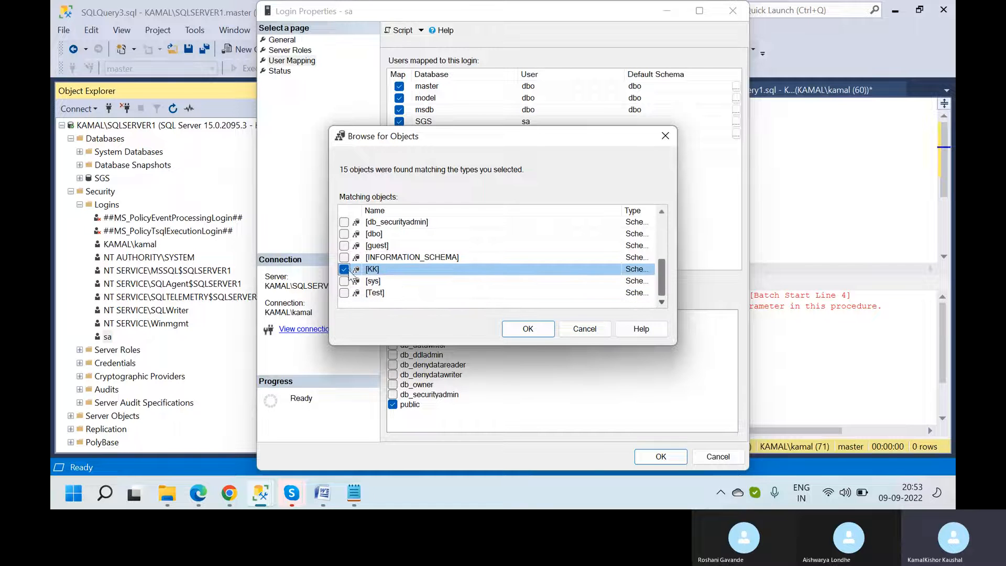
click(345, 270)
- Choose db_owner as the default schema for the sa login's SGS mapping
click(662, 212)
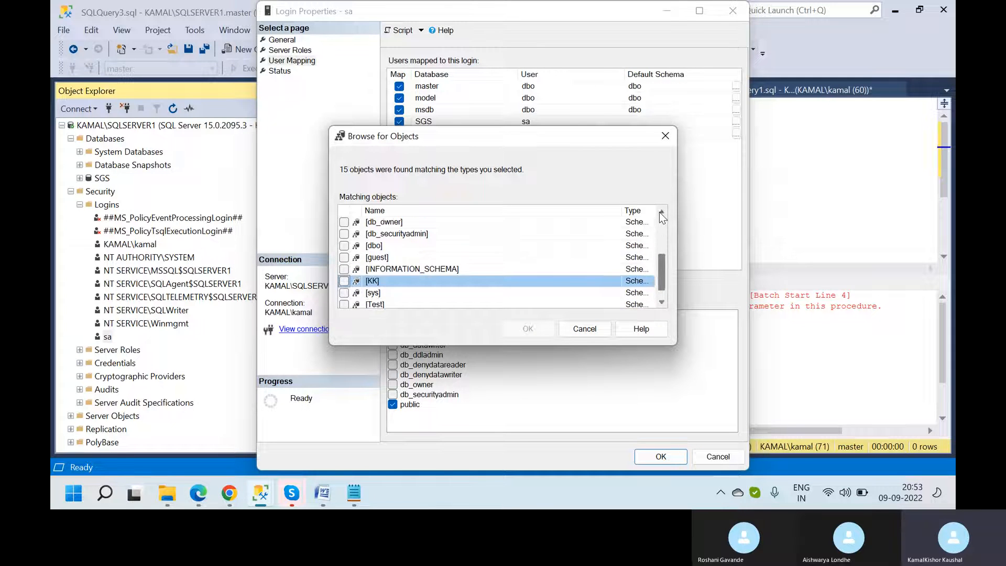
click(662, 212)
click(661, 212)
click(661, 212)
click(661, 211)
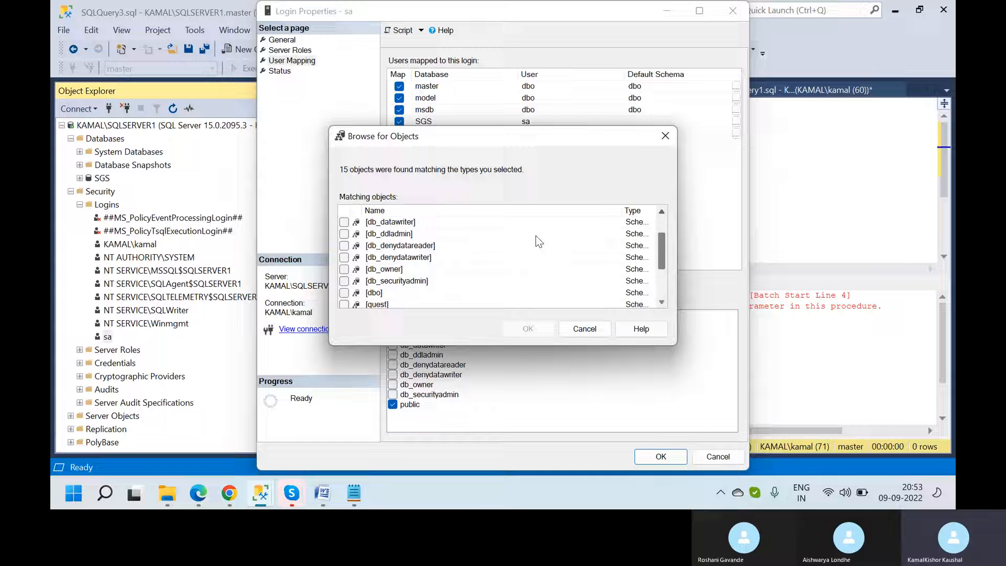
click(344, 269)
click(523, 329)
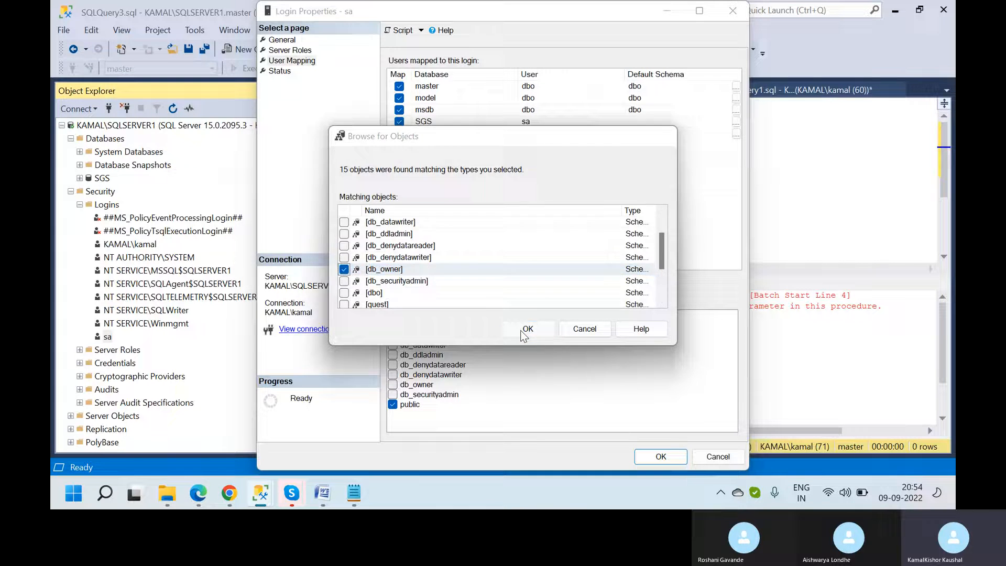
click(489, 329)
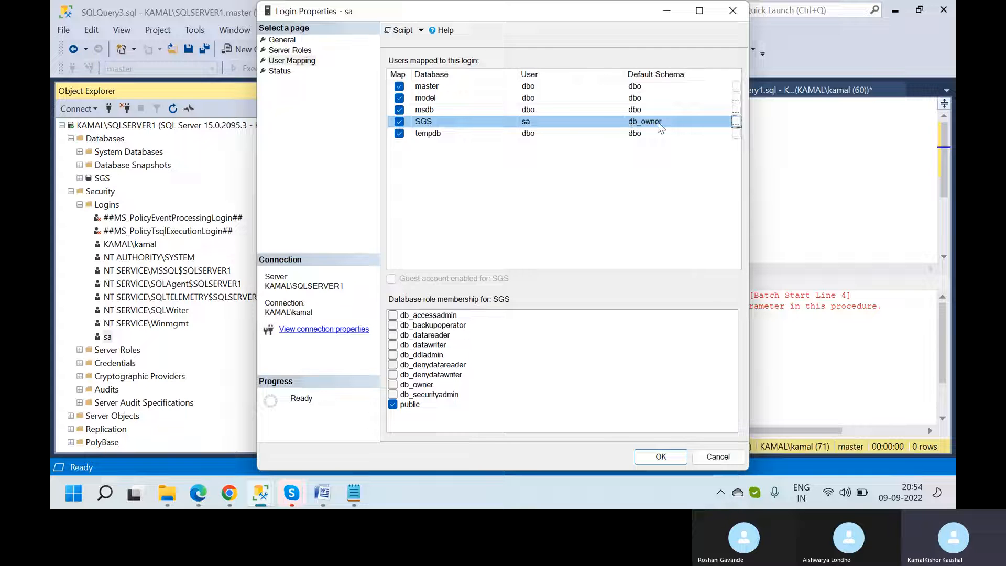
- Try to save the sa login's SGS mapping with the db_datareader, db_datawriter and db_owner roles
click(393, 336)
click(394, 345)
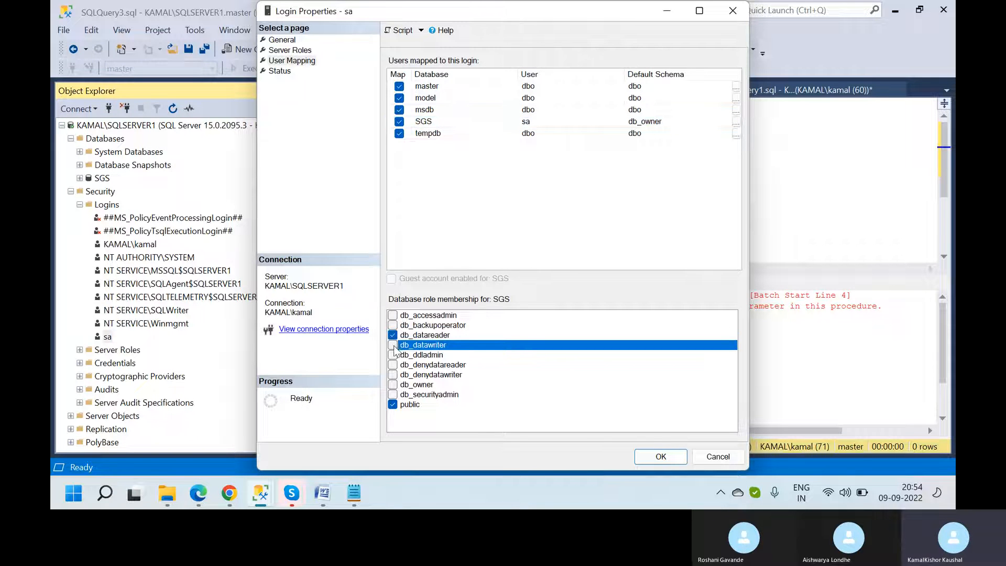
click(502, 387)
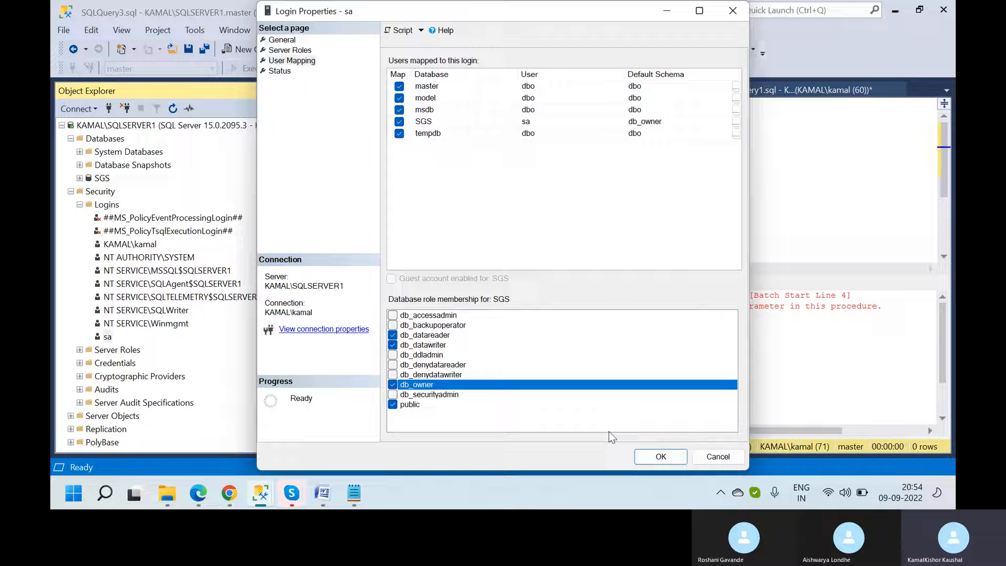
click(661, 458)
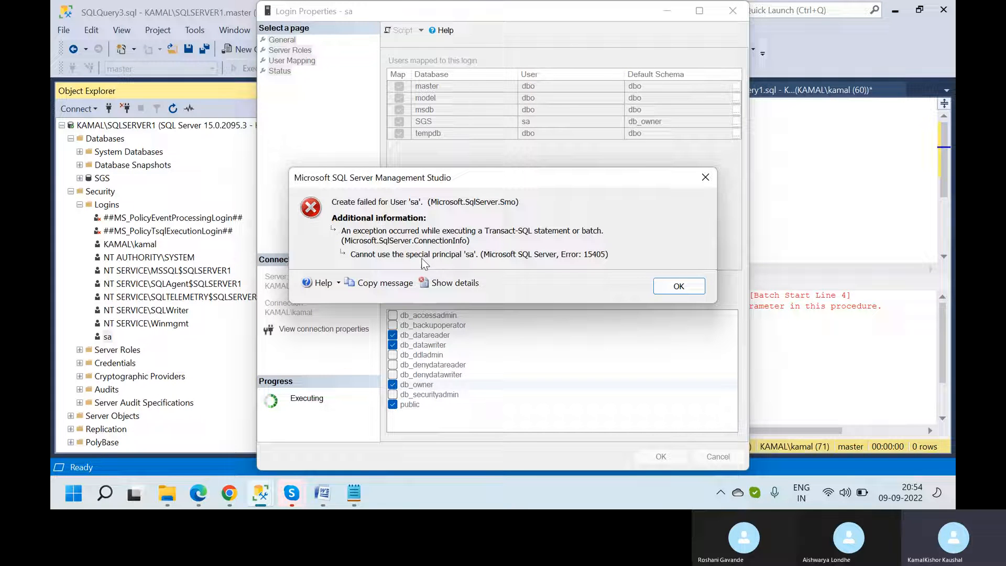
click(686, 288)
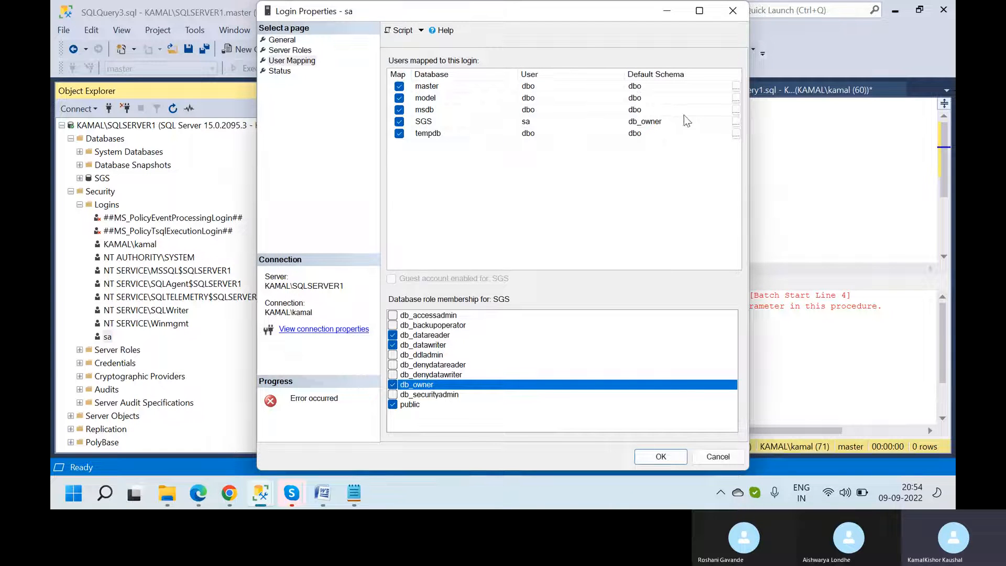
- Recheck the sa login's server roles and SGS user mapping, and discard the property changes
click(281, 61)
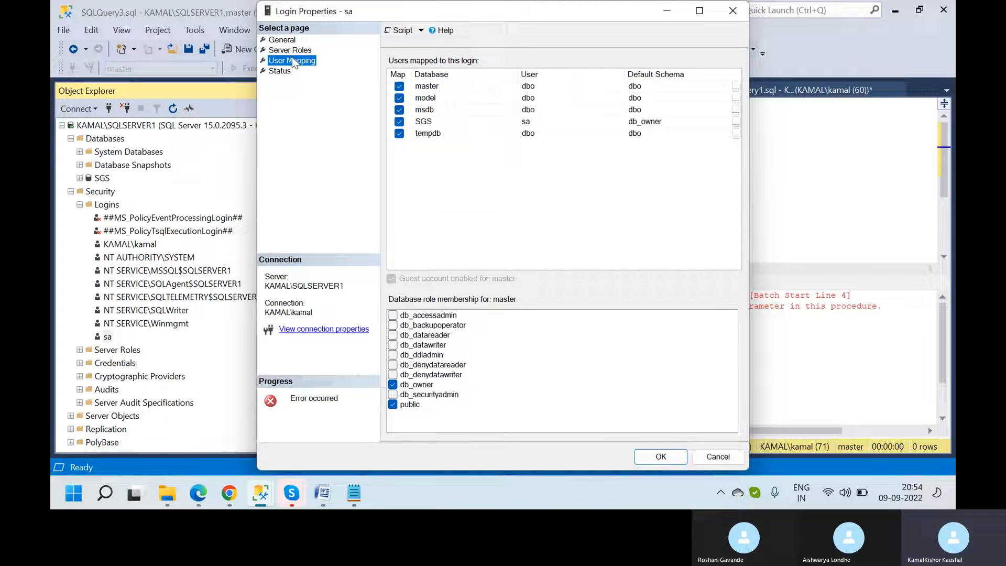
click(288, 51)
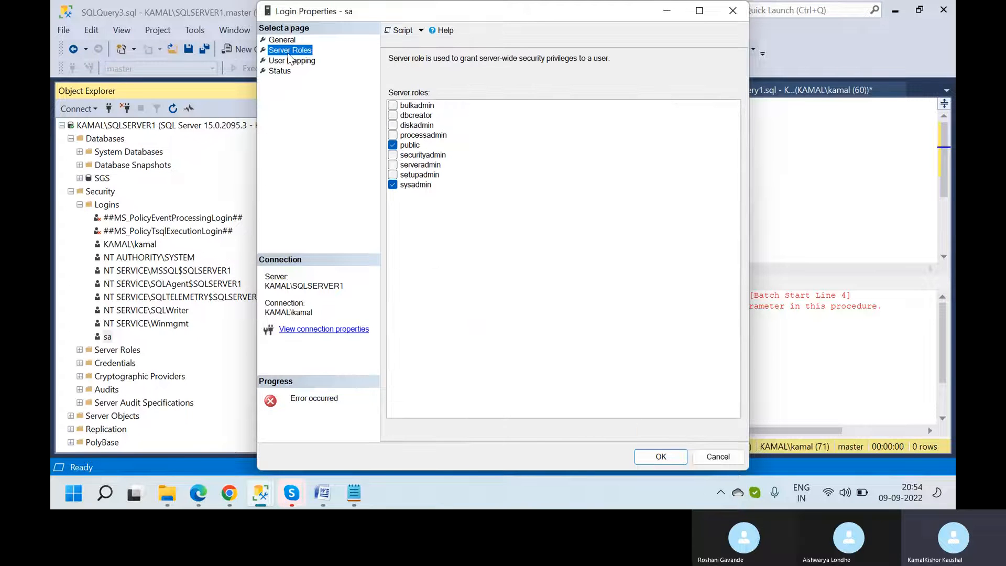
click(393, 185)
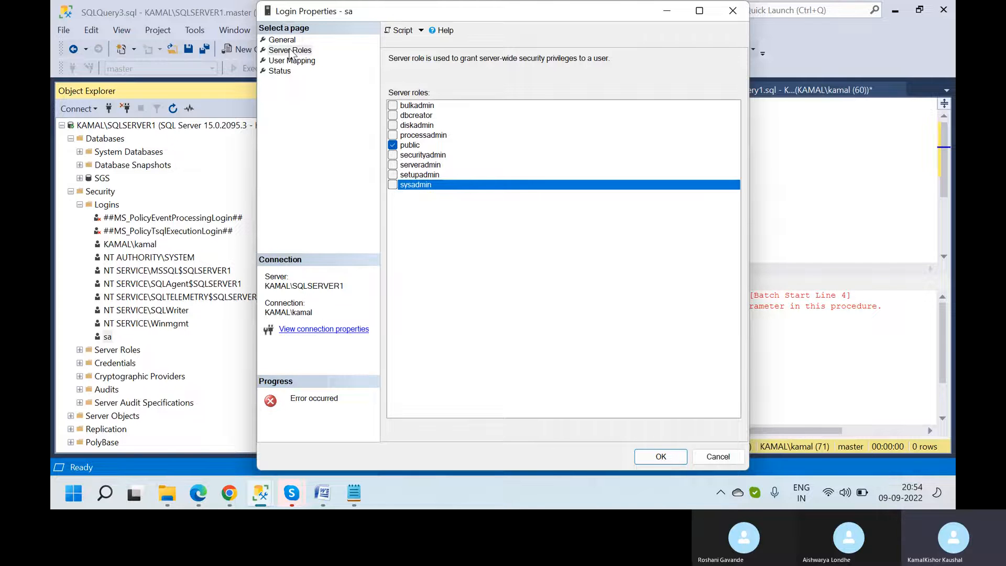
click(290, 53)
click(393, 184)
click(284, 45)
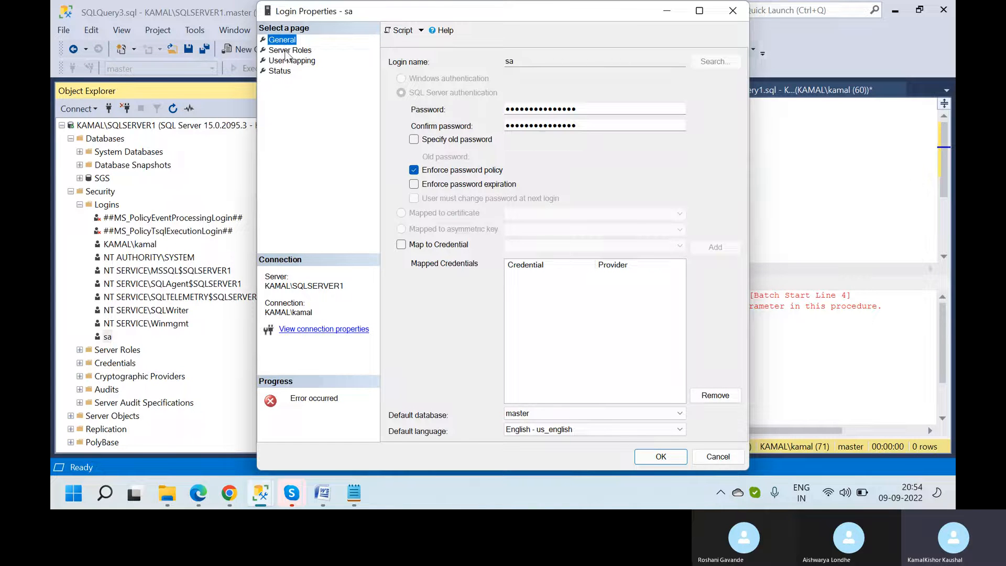
click(288, 61)
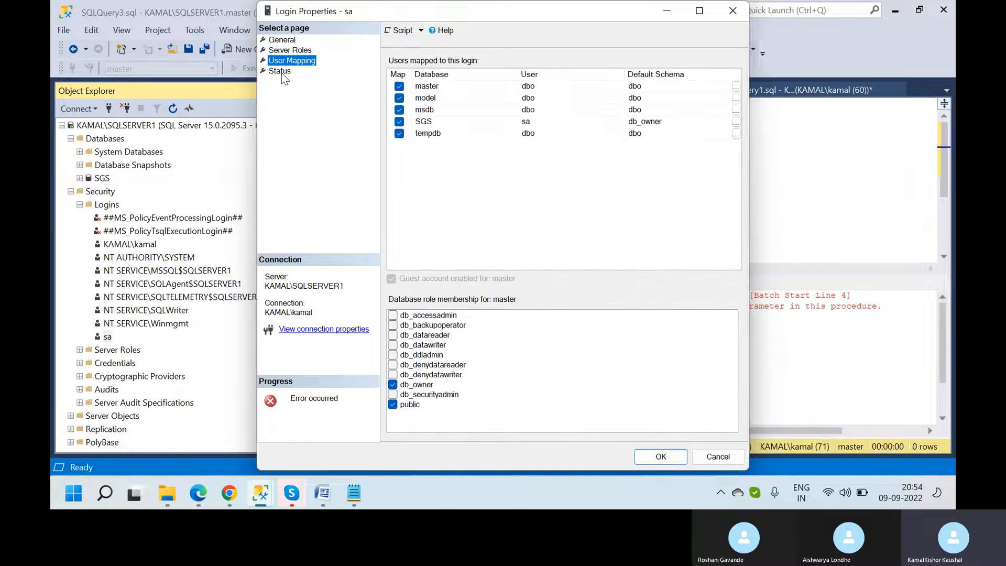
click(580, 124)
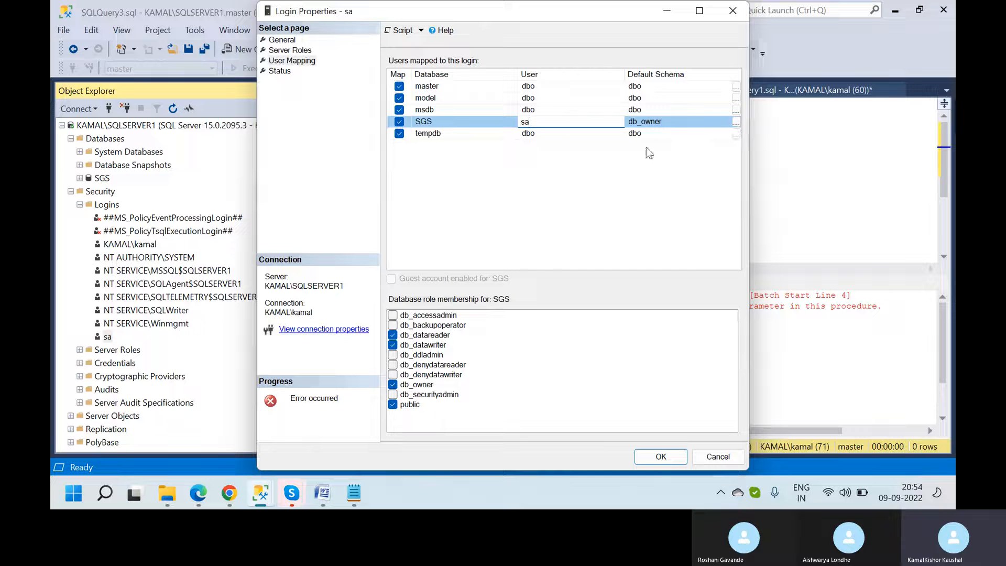
click(716, 458)
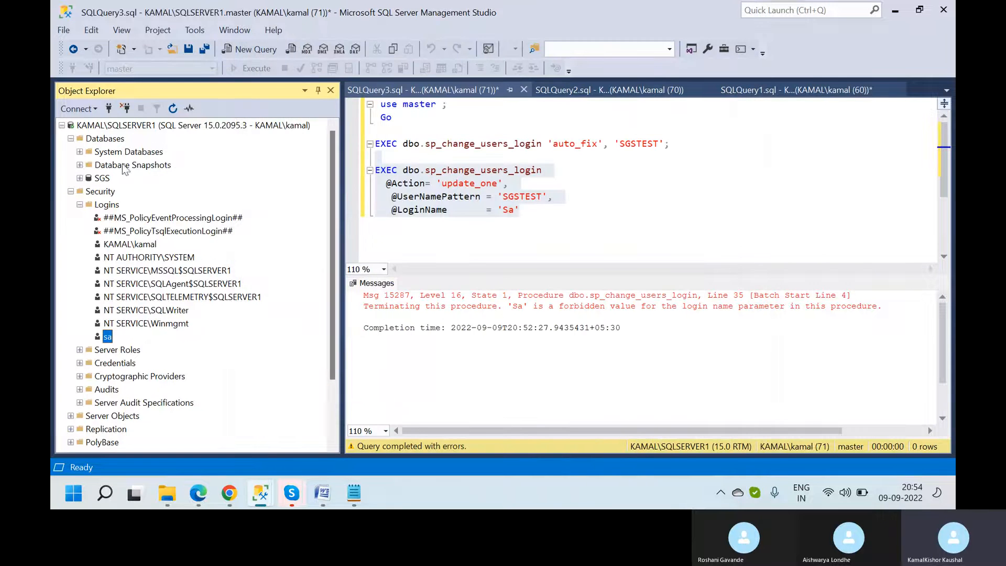
- Define a new SQLSERVER1 login with SQL Server authentication, entering its login name, password and password confirmation, and disable Enforce password policy
click(87, 194)
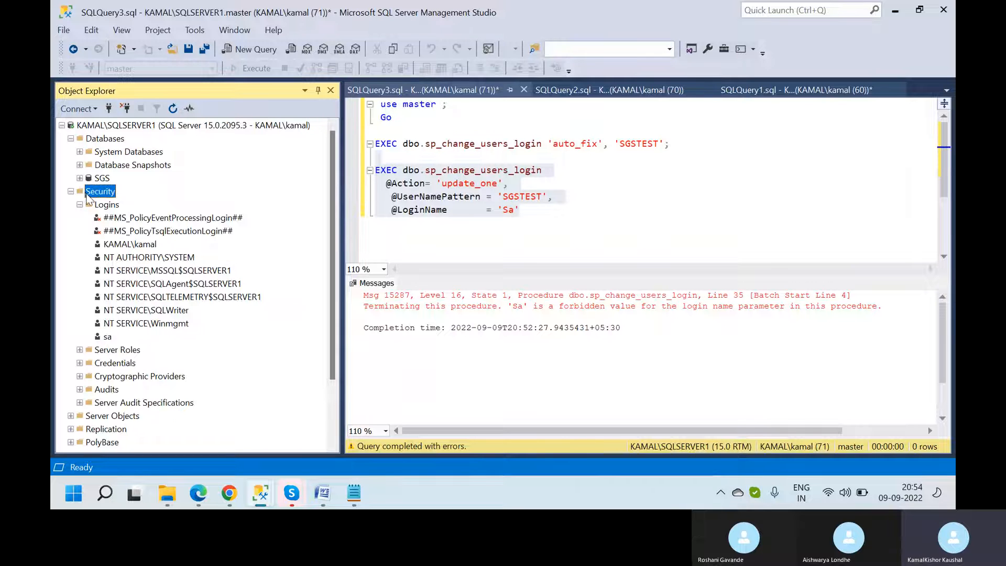
double_click(100, 206)
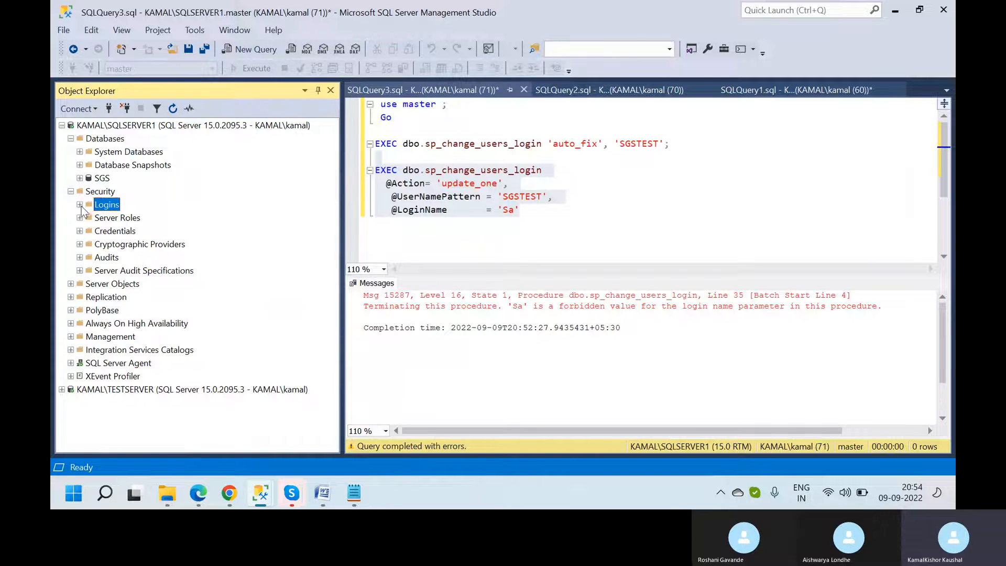
click(80, 205)
right_click(102, 213)
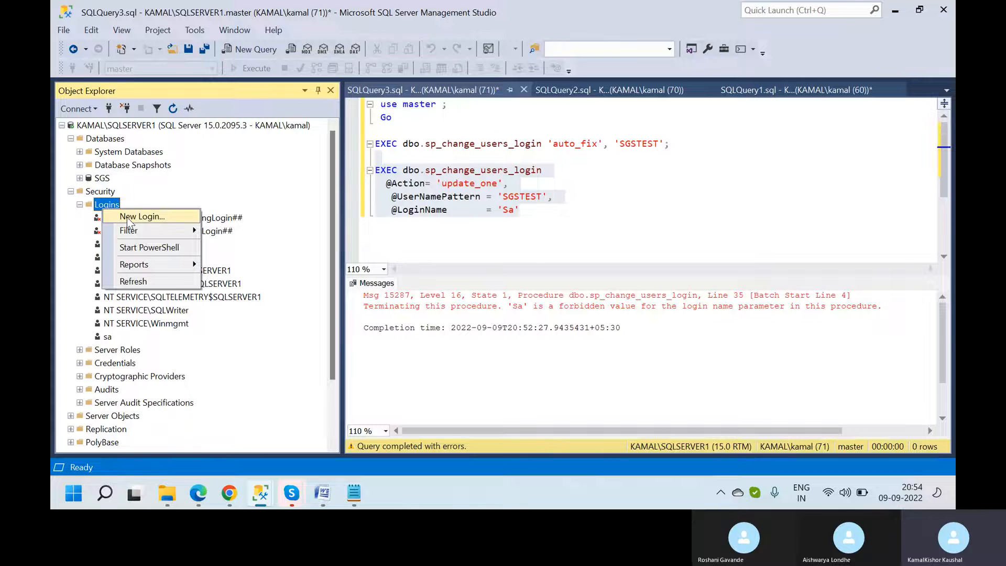
click(124, 216)
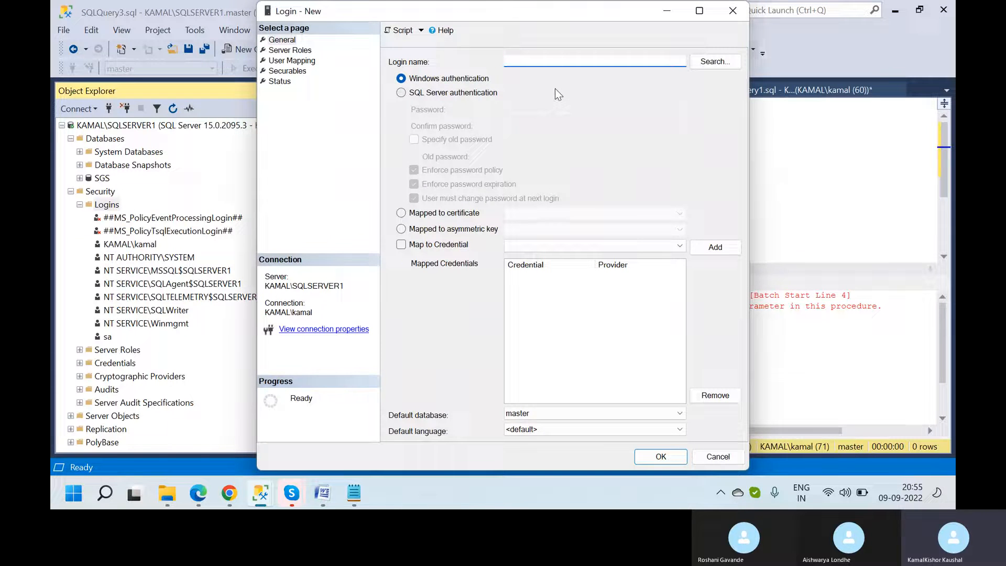
text(kamal)
click(401, 93)
click(529, 109)
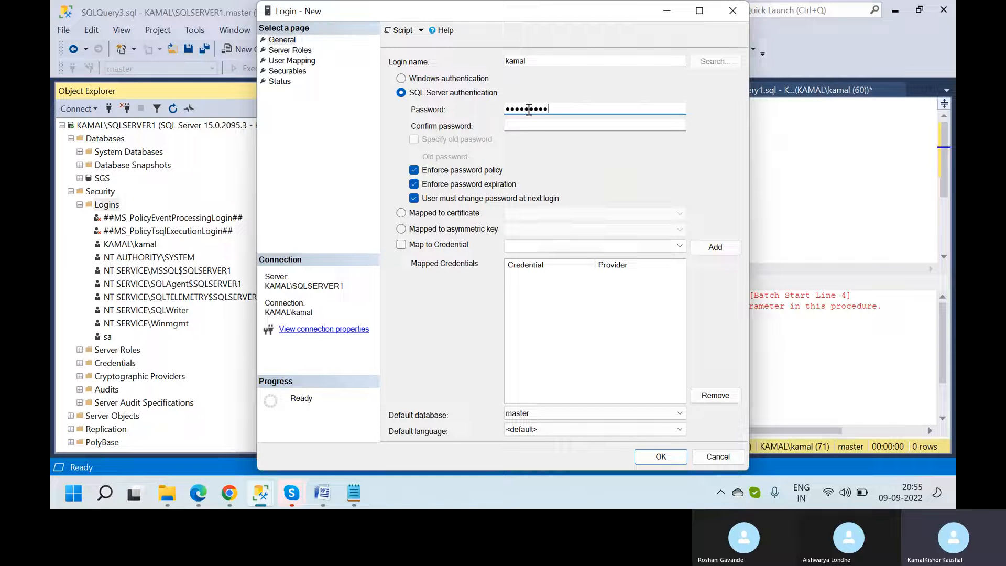
click(526, 130)
click(414, 170)
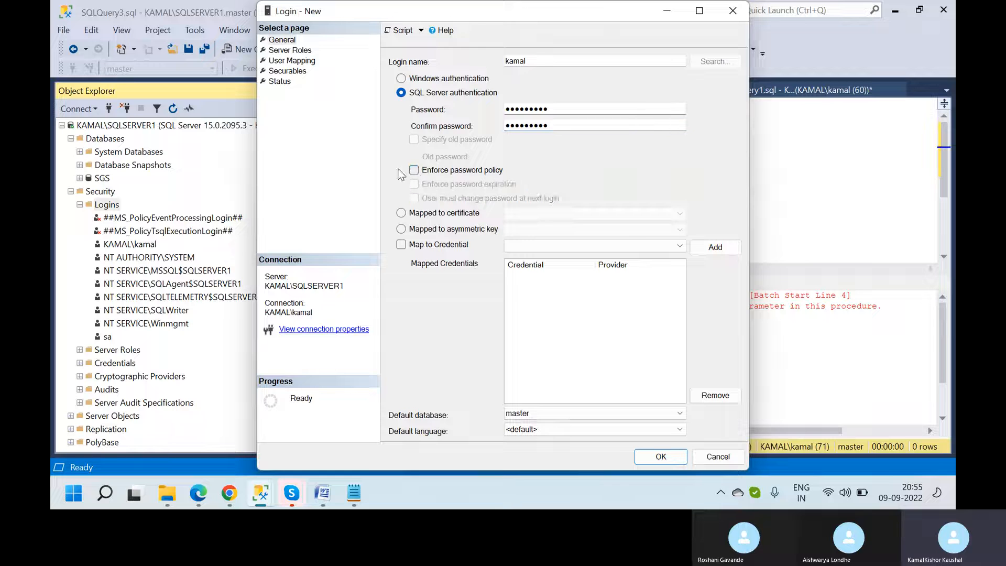
- Map the new login to the SGS database with the db_owner role, leaving its default schema blank
click(292, 51)
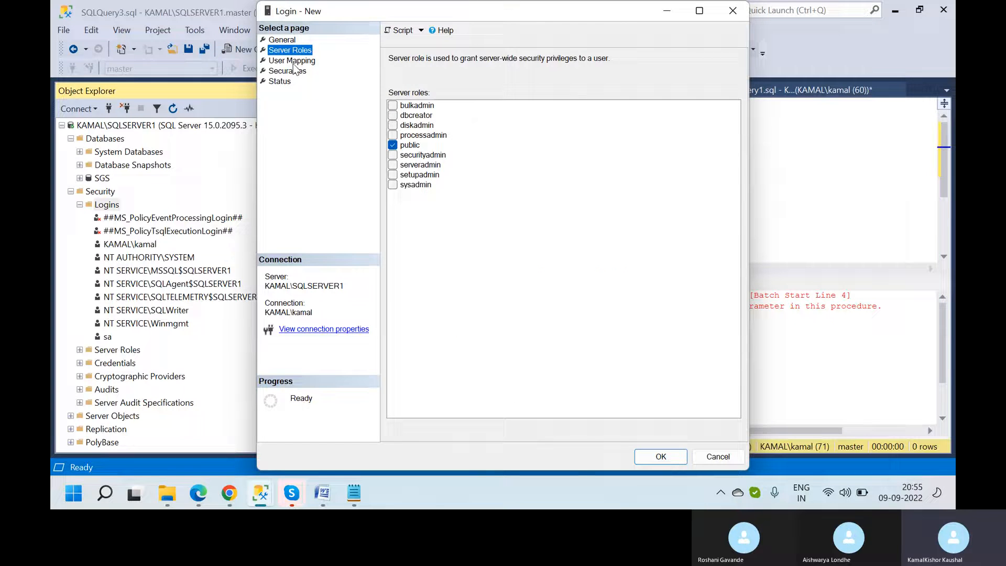
click(293, 62)
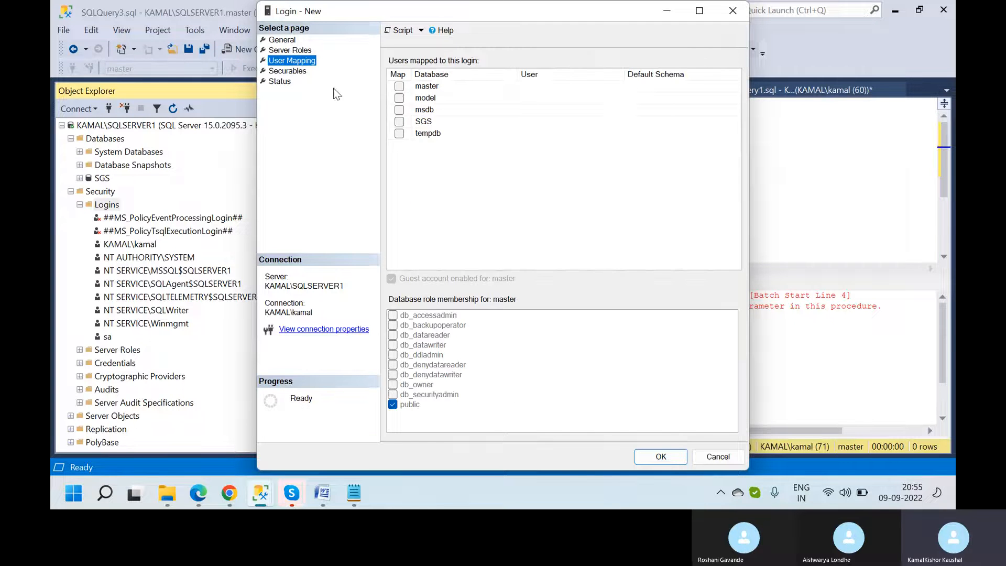
click(400, 121)
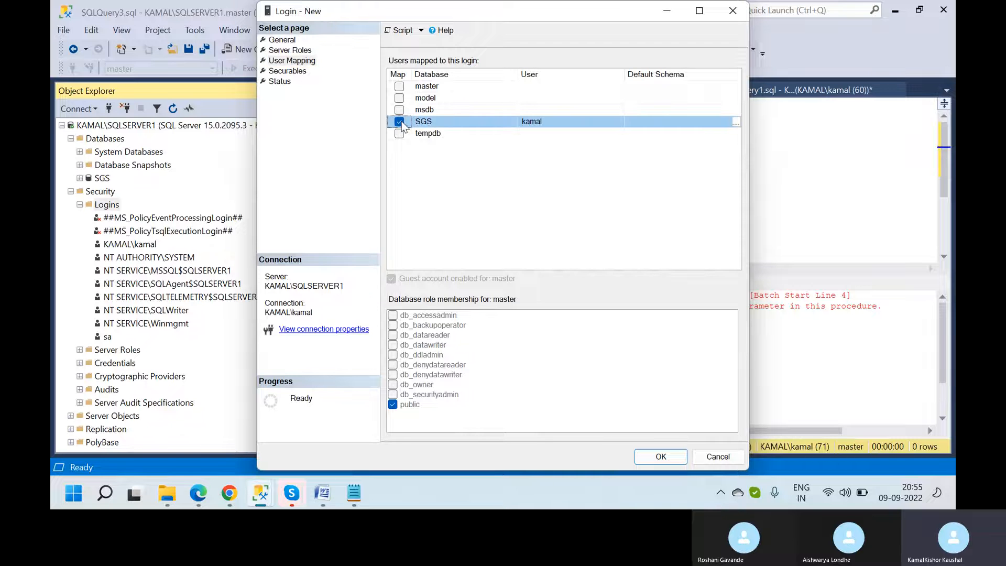
click(393, 385)
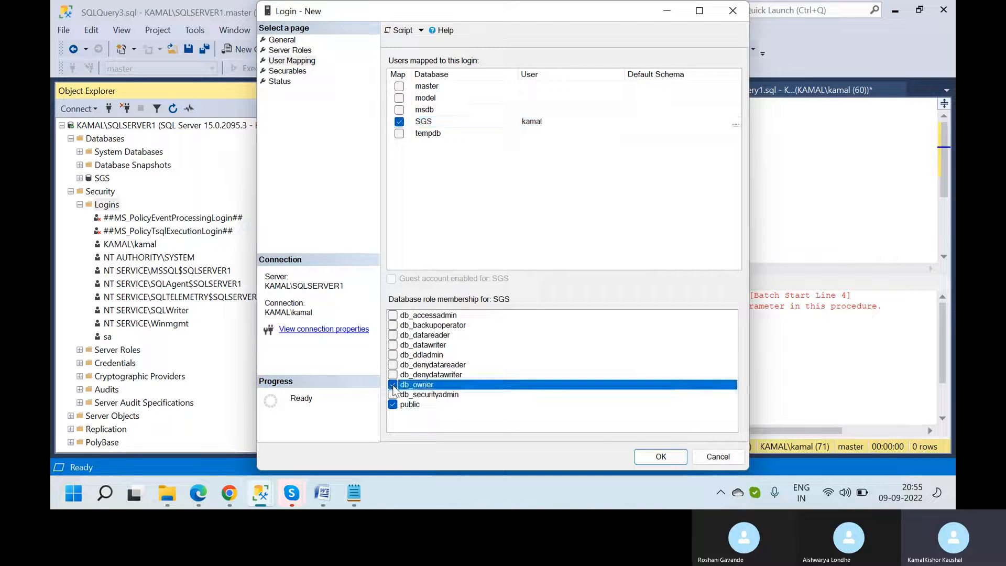
click(738, 123)
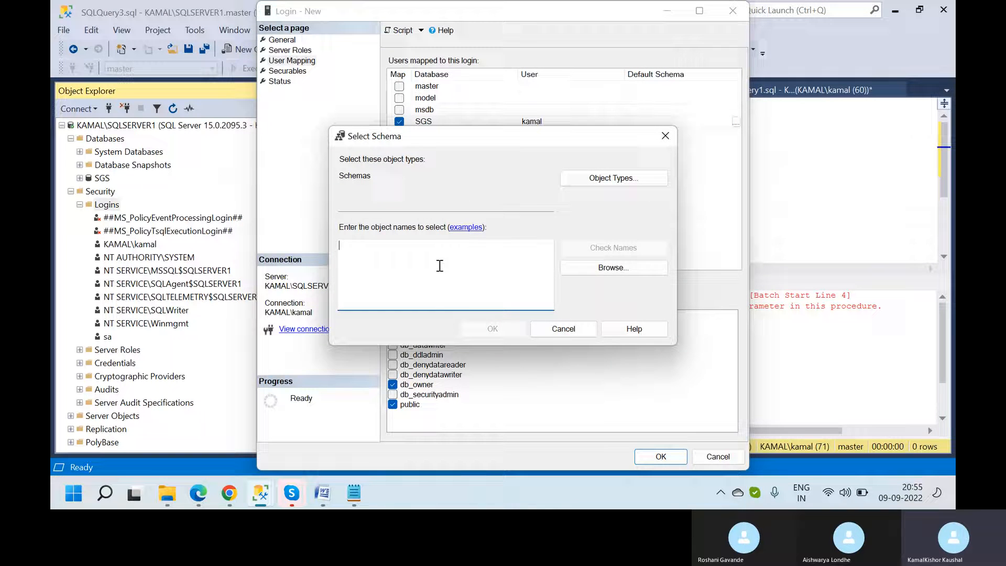
click(563, 328)
- Review the new login's status and securables settings, and create the login
click(279, 83)
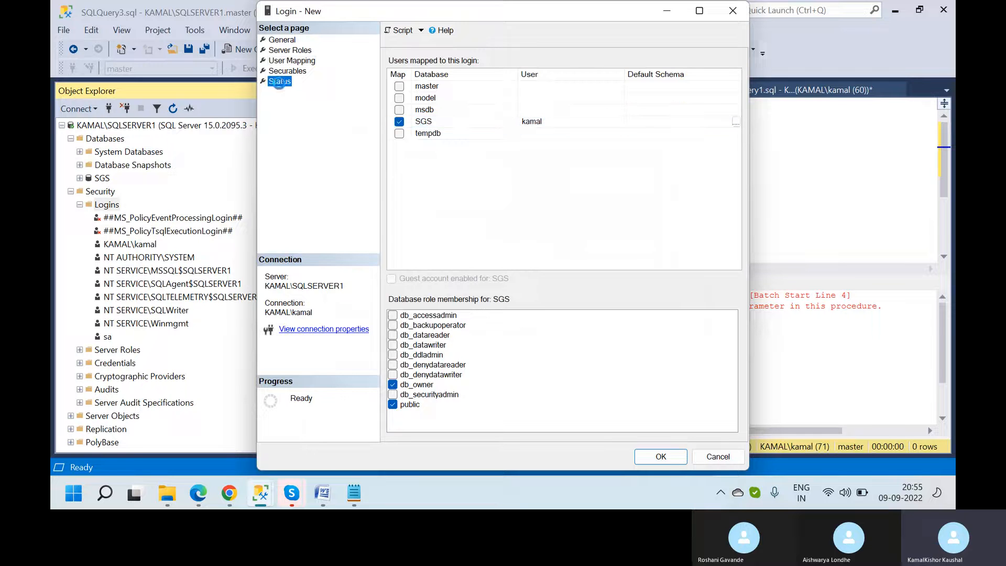
click(287, 72)
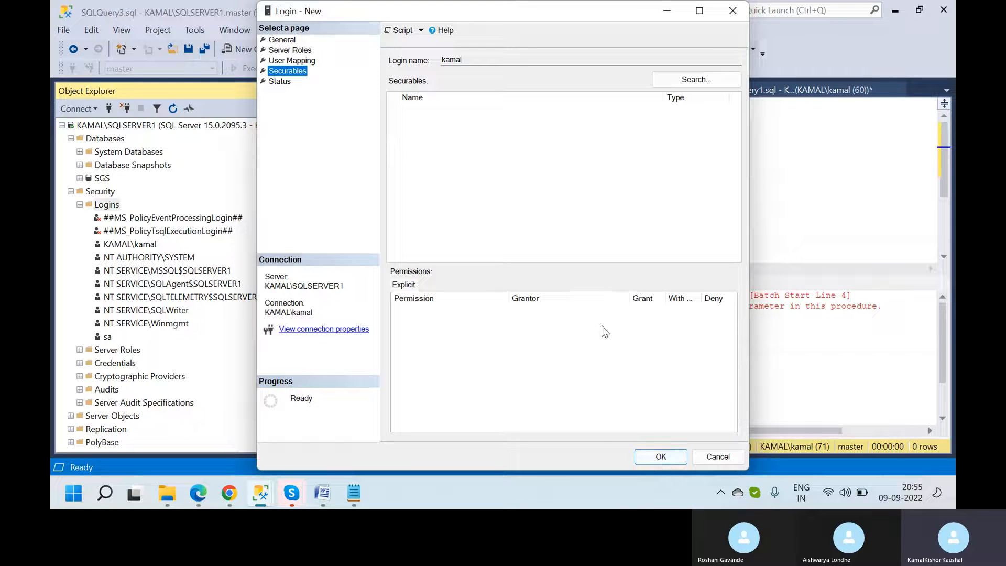
click(660, 456)
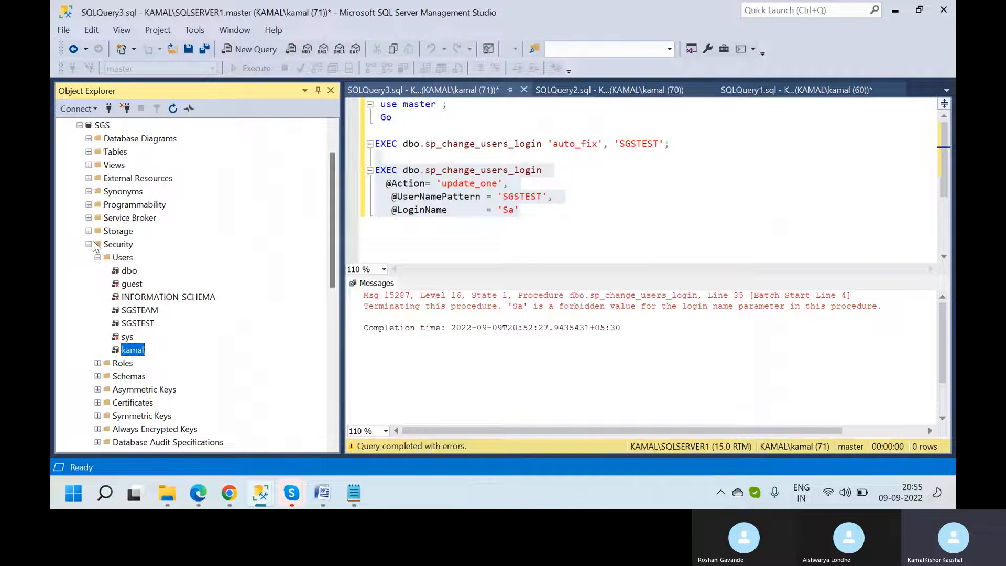
- Check the new login in SQLSERVER1's Logins list, and collapse the server's Security folder
click(79, 125)
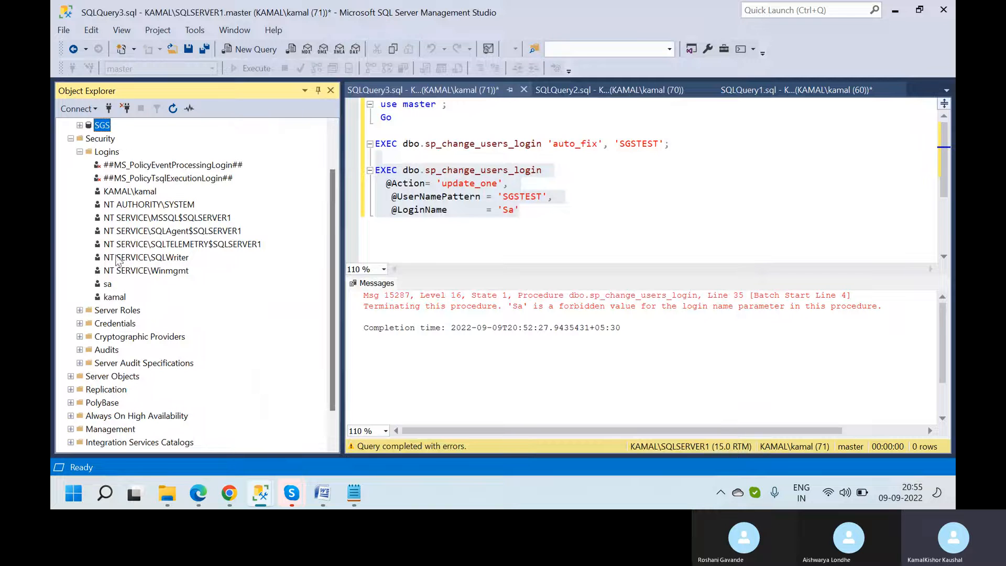
click(114, 299)
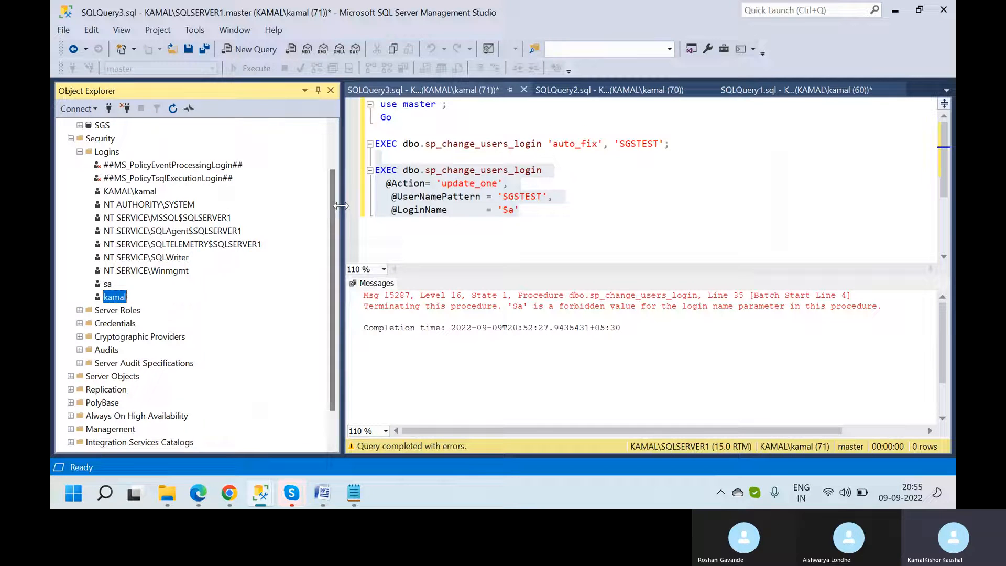
drag(335, 205, 340, 144)
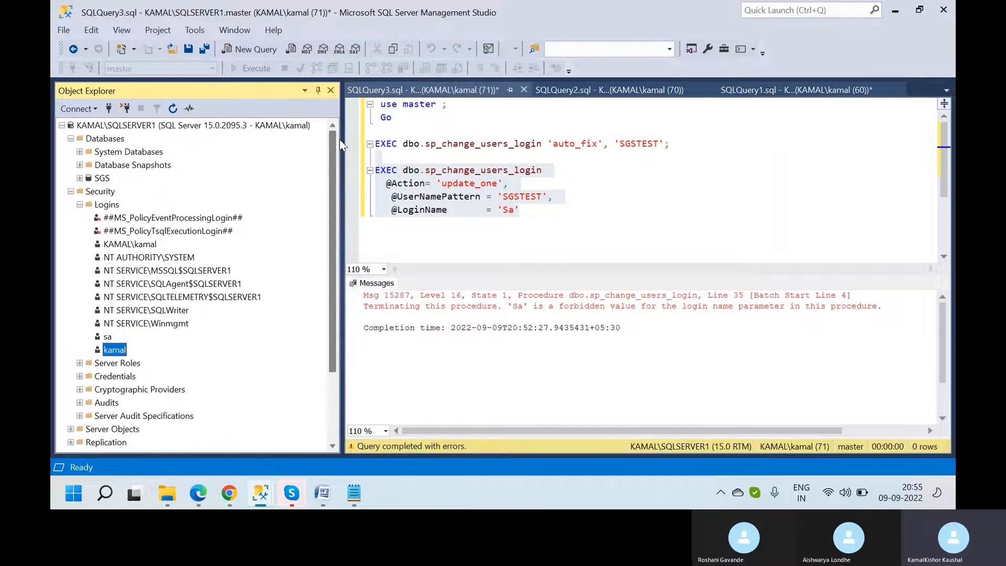
click(71, 191)
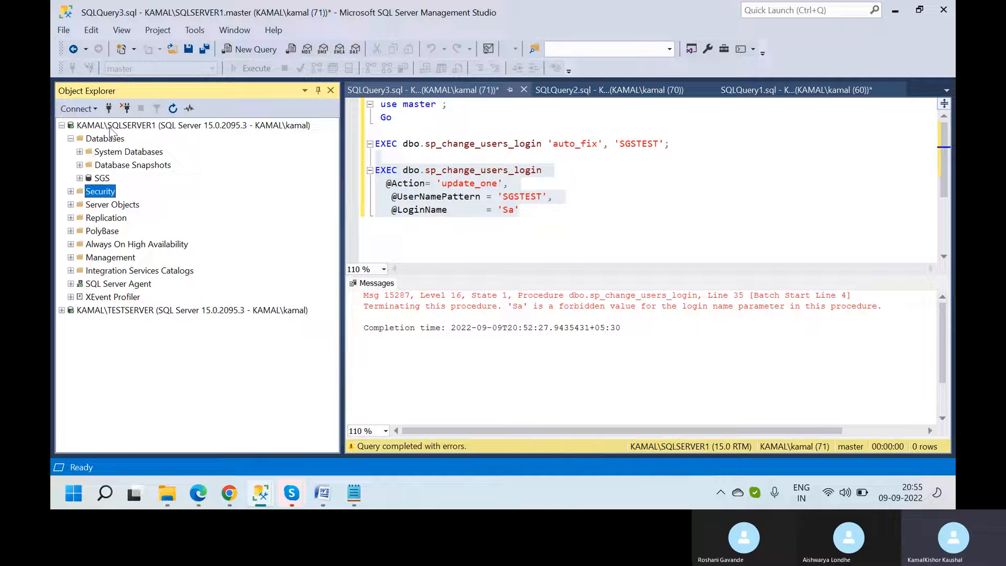
- Examine the new login's mapped user among the SGS database's users
click(80, 178)
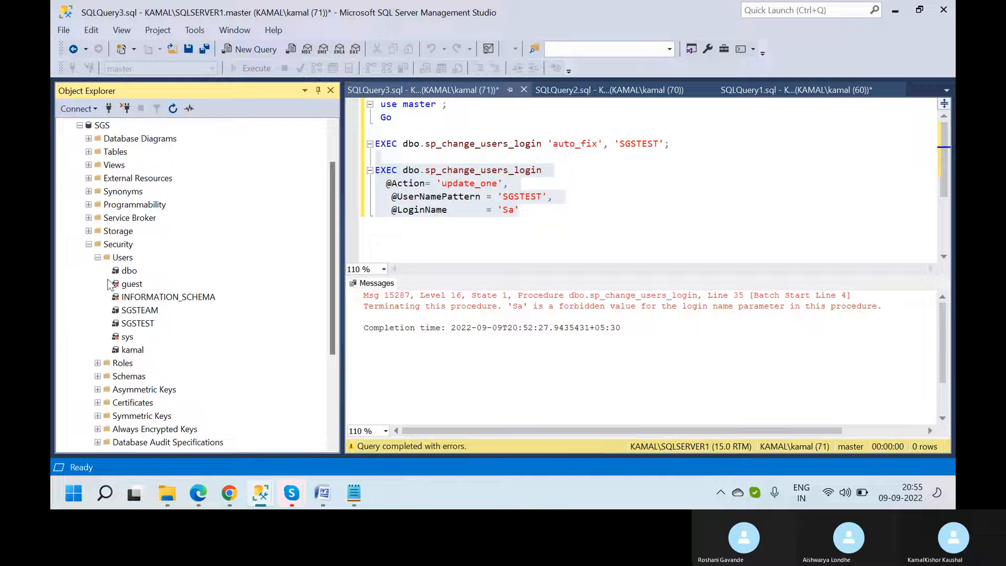
right_click(135, 352)
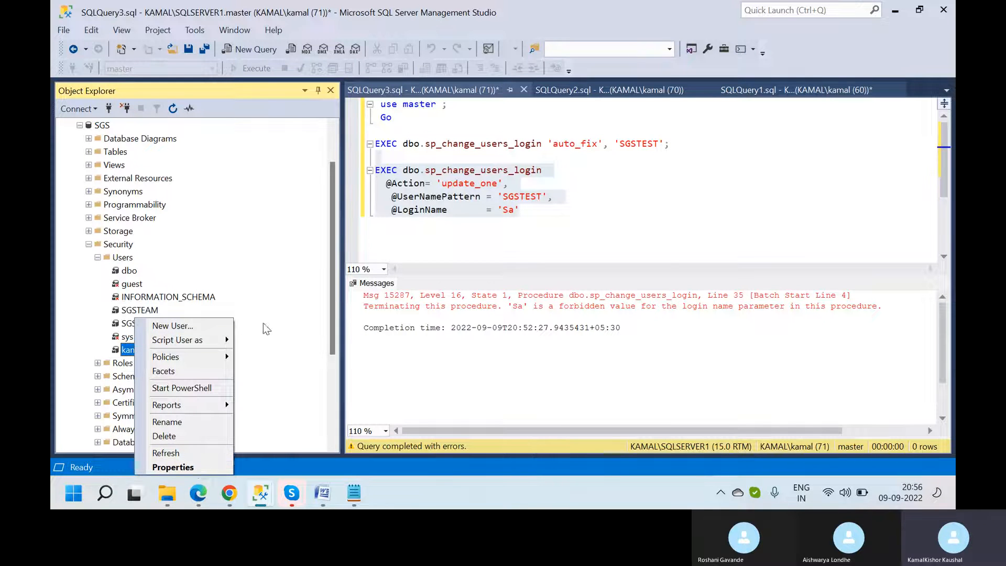
click(276, 310)
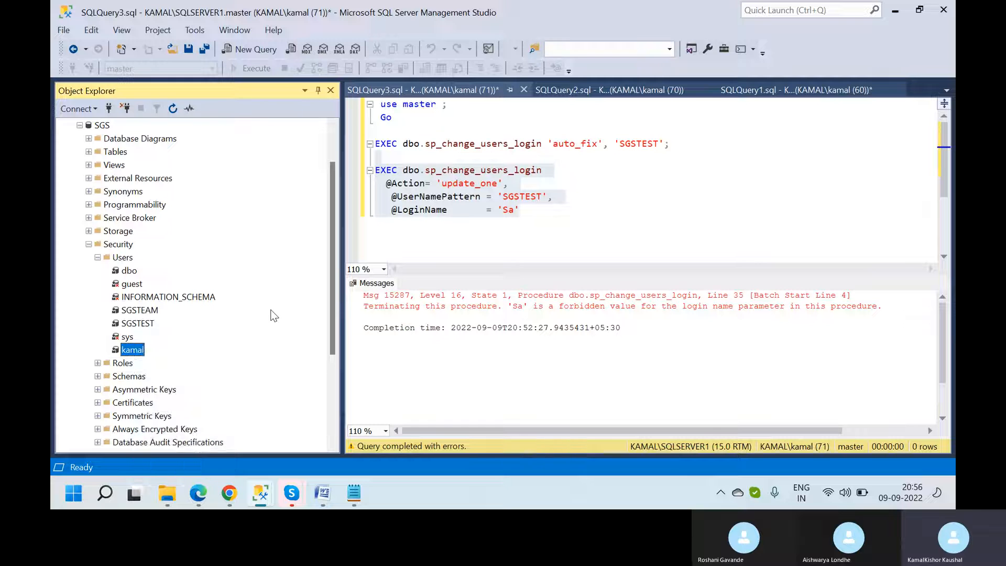
right_click(129, 354)
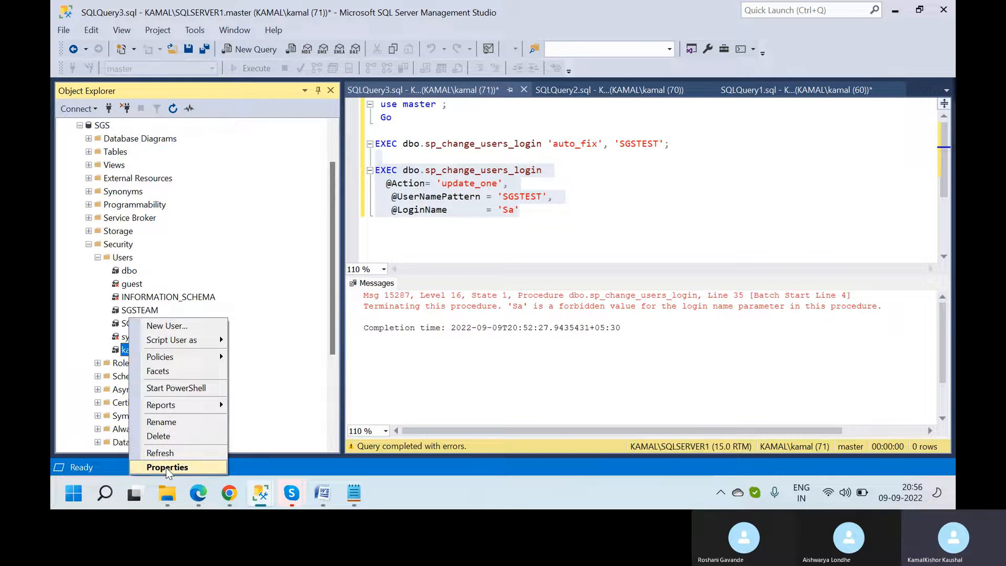
click(259, 250)
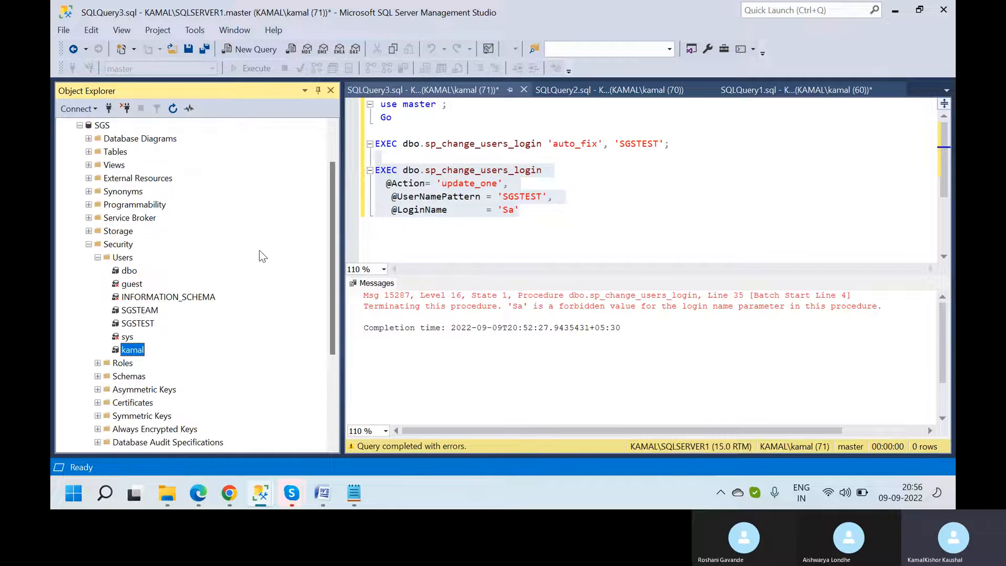
- Begin a new Database Engine connection with SQLSERVER1 as the server
click(332, 139)
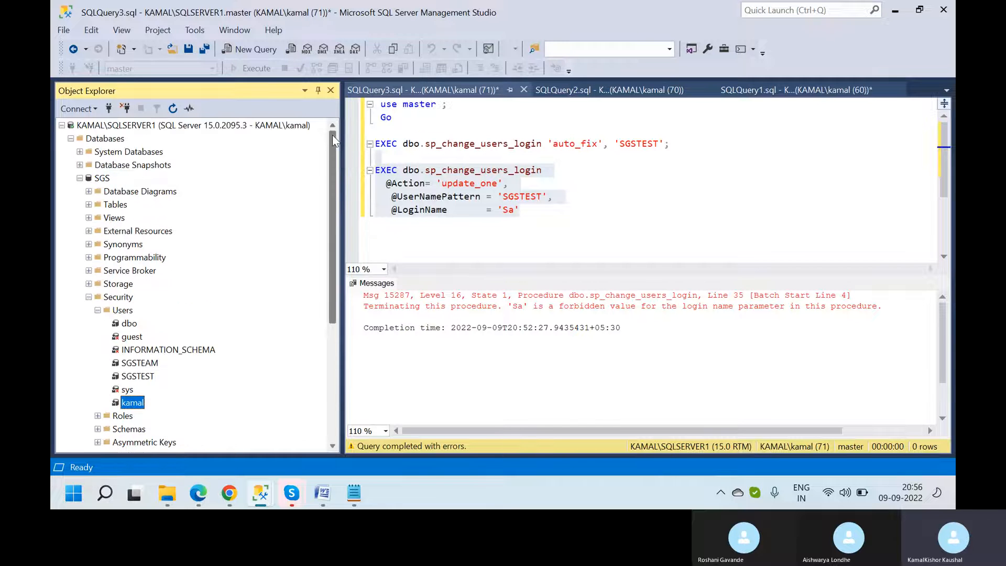
click(104, 128)
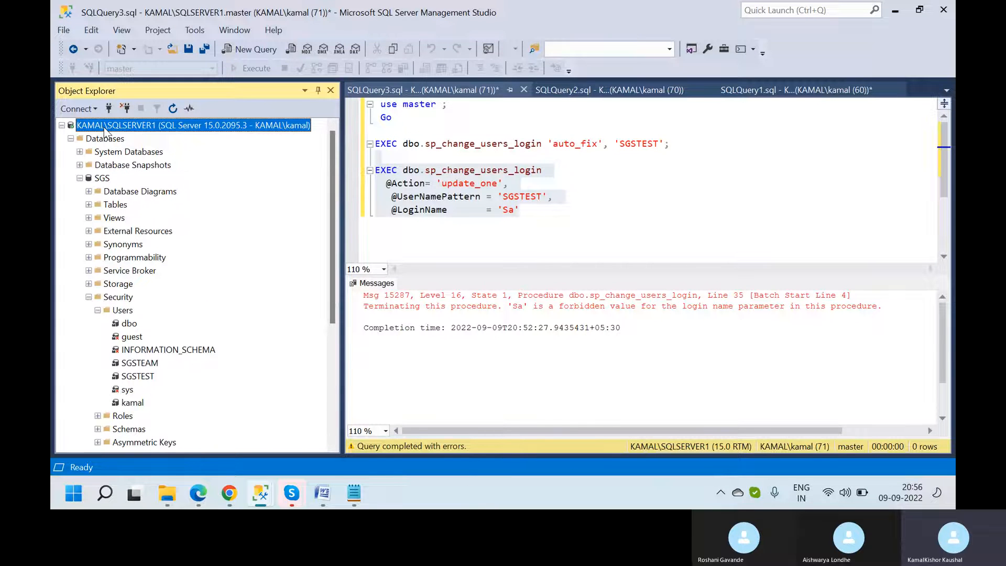
click(84, 110)
click(101, 130)
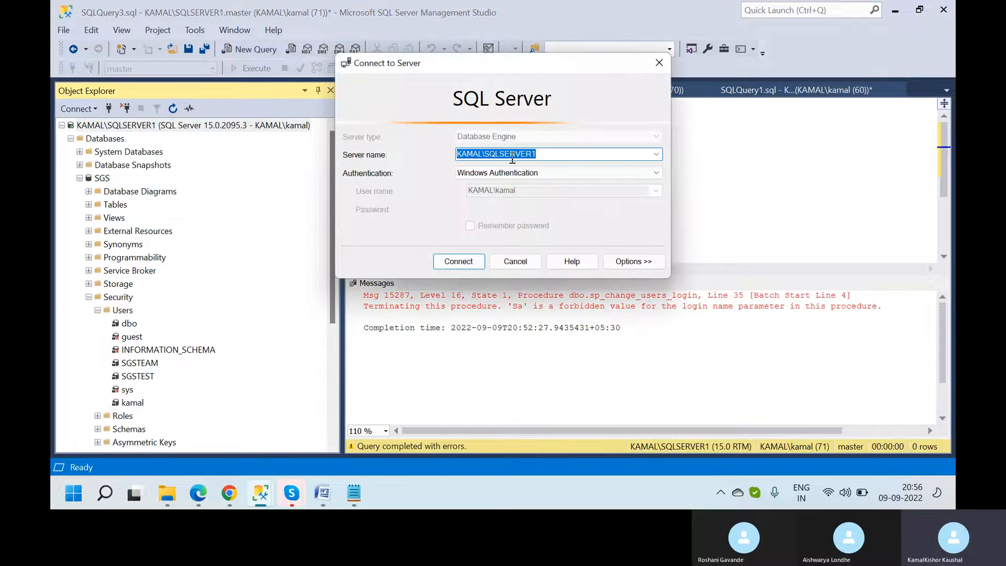
click(656, 154)
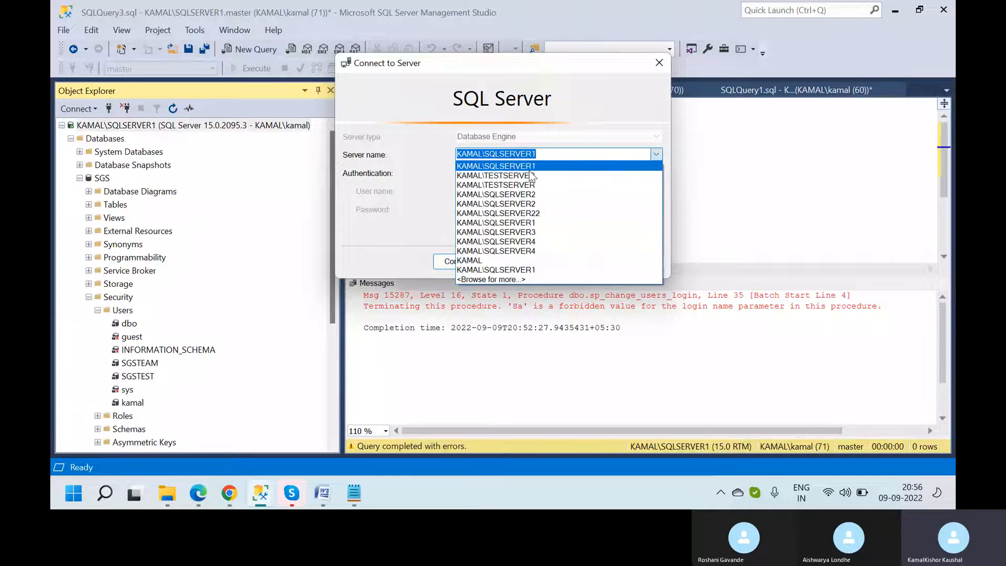
click(529, 170)
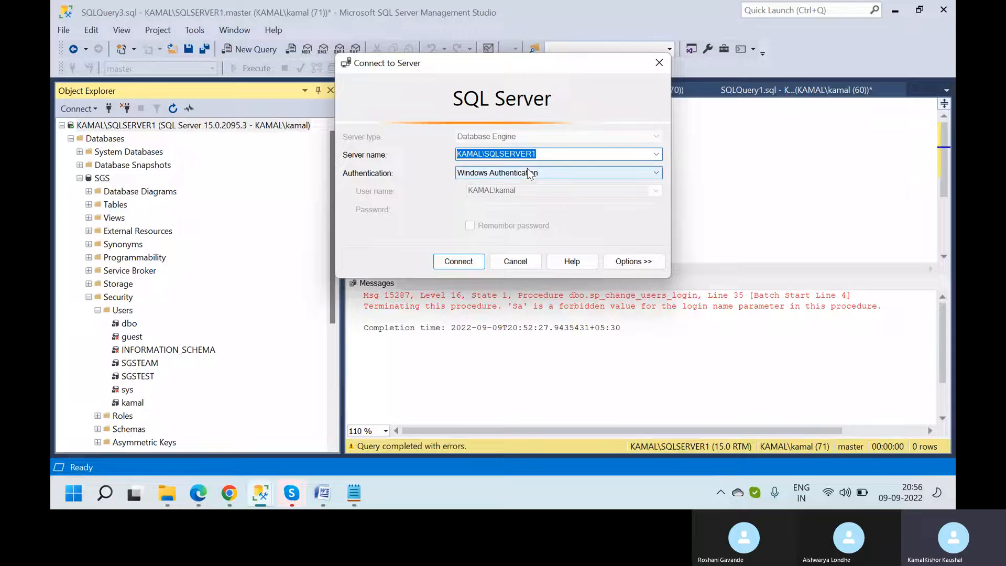
- Connect using SQL Server Authentication with the new login's name and password, and expand the SGS database under that connection
click(624, 171)
click(501, 193)
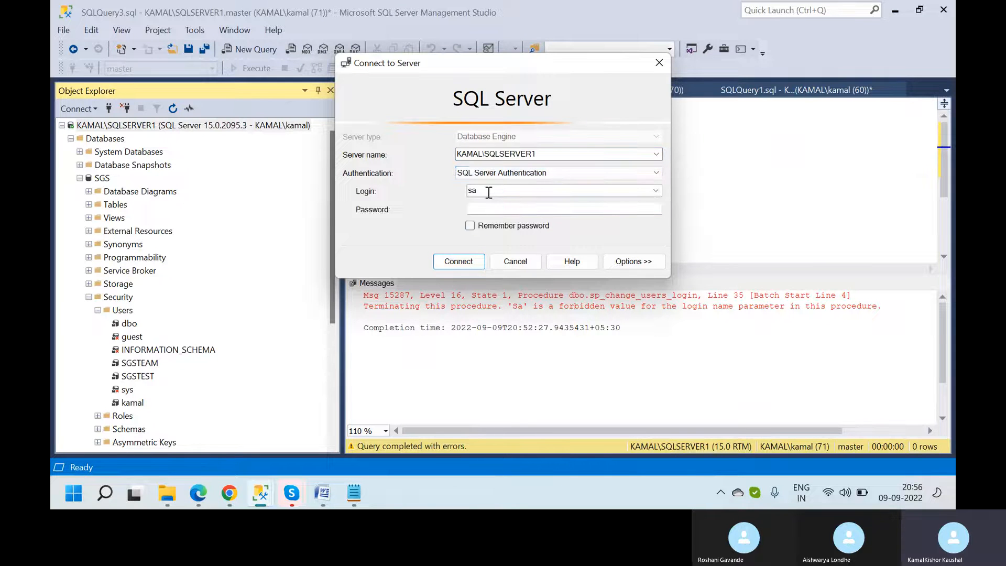
double_click(488, 193)
key(BackSpace)
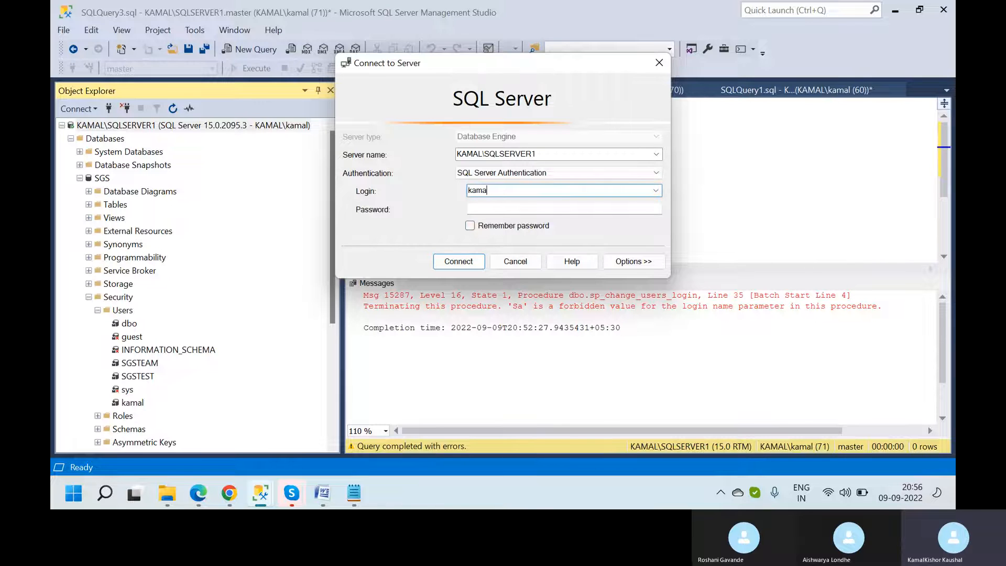
click(472, 210)
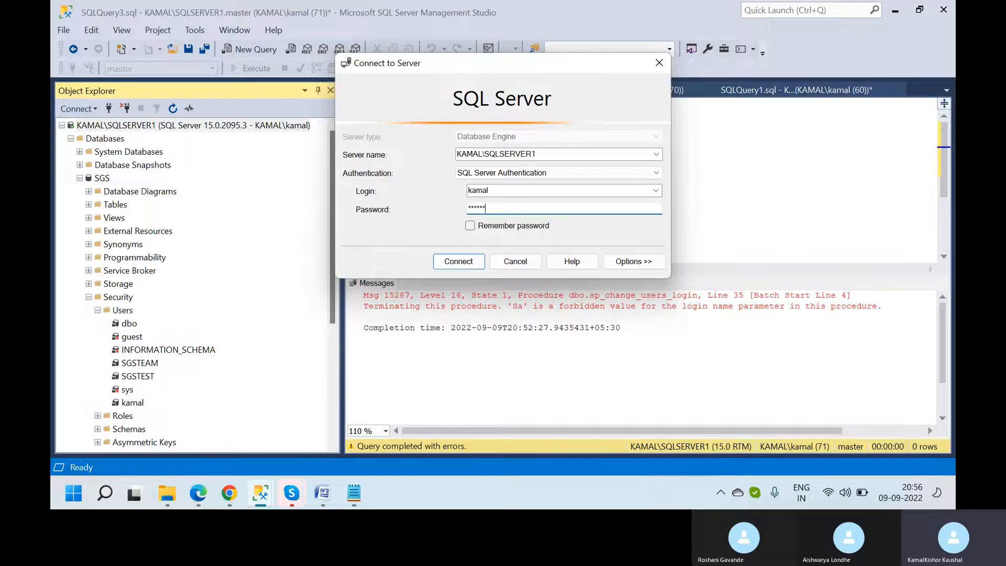
key(Return)
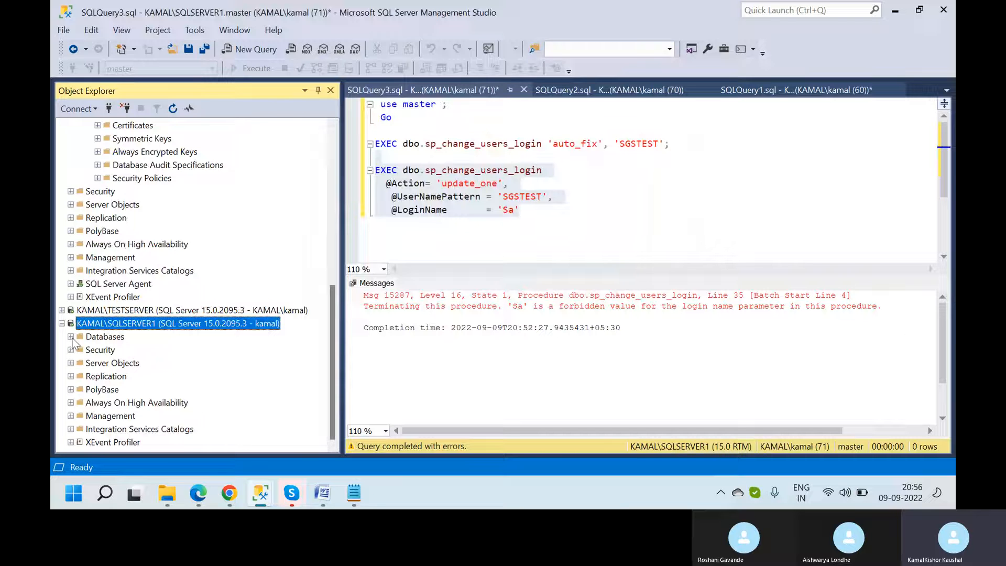
click(71, 336)
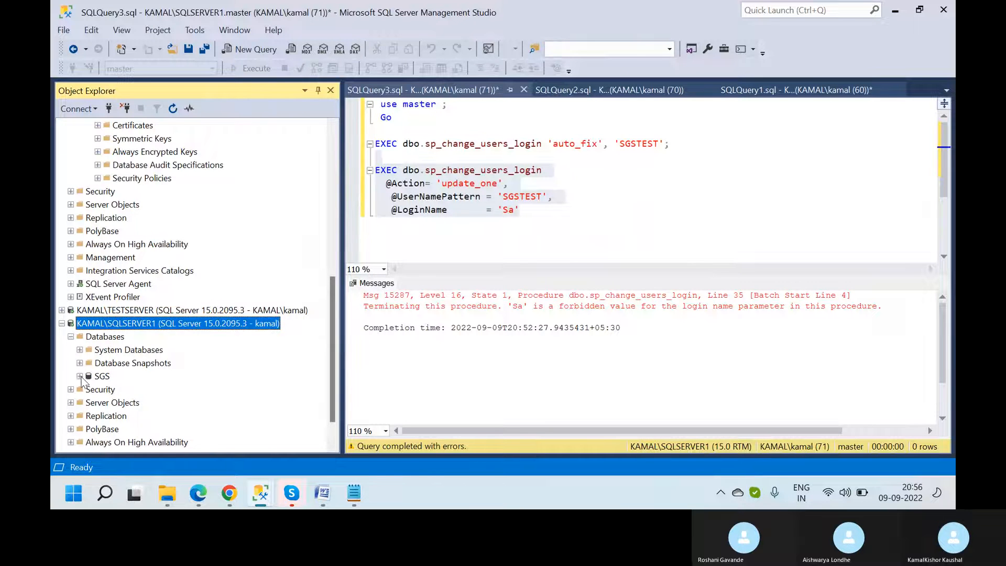
click(80, 377)
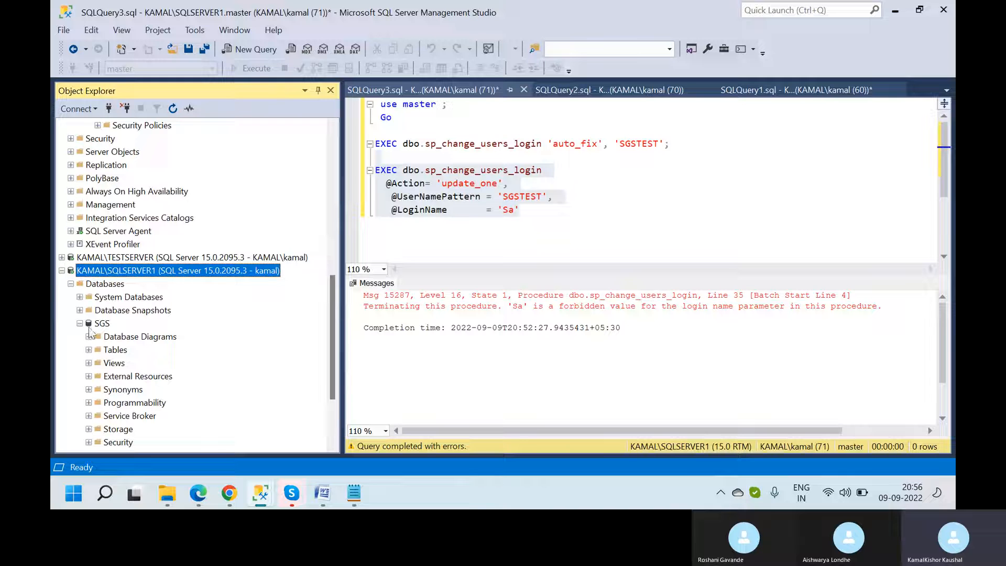
- Run only the sp_change_users_login 'auto_fix' statement for the SGSTEST user
click(532, 227)
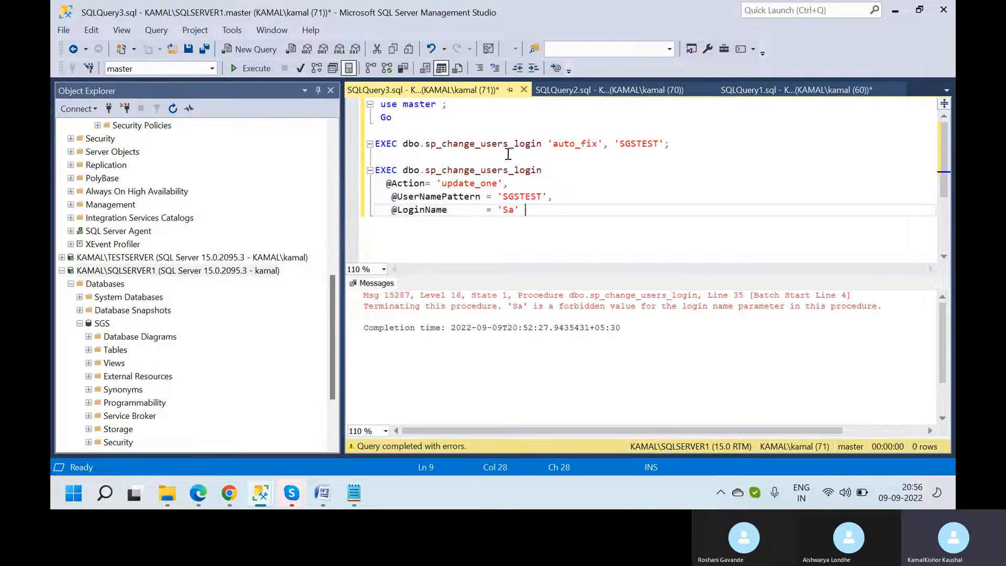
drag(694, 145, 378, 149)
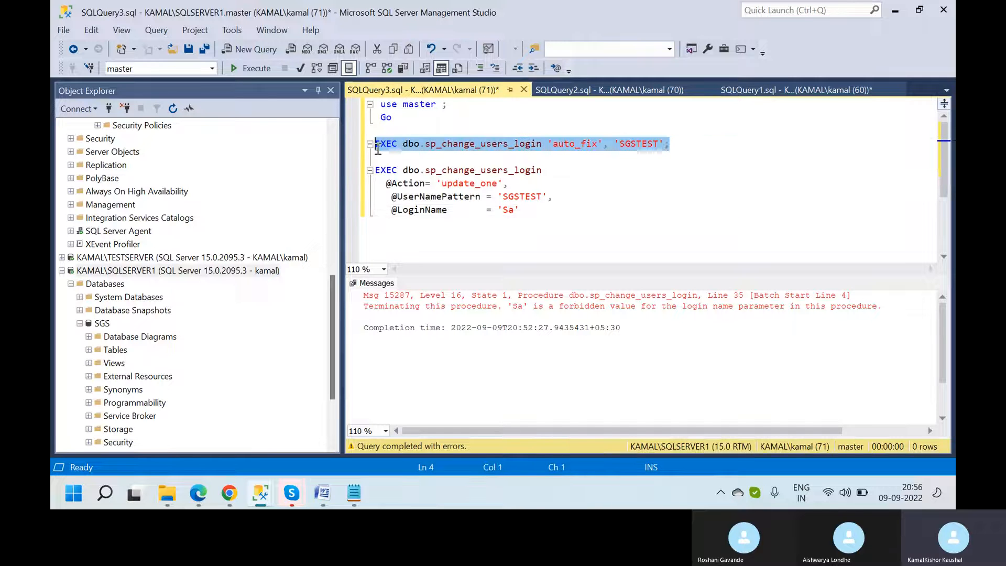
click(256, 71)
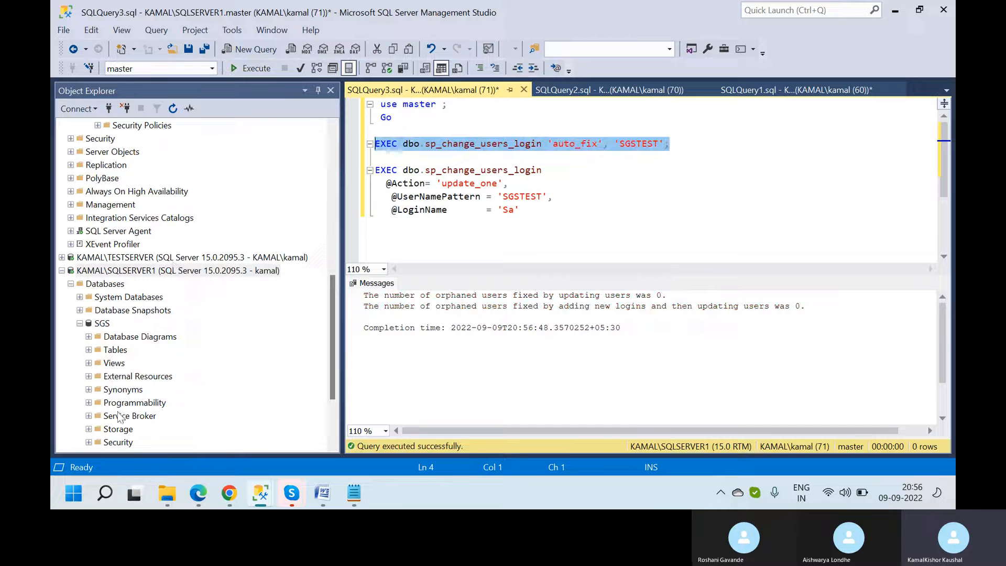
click(332, 435)
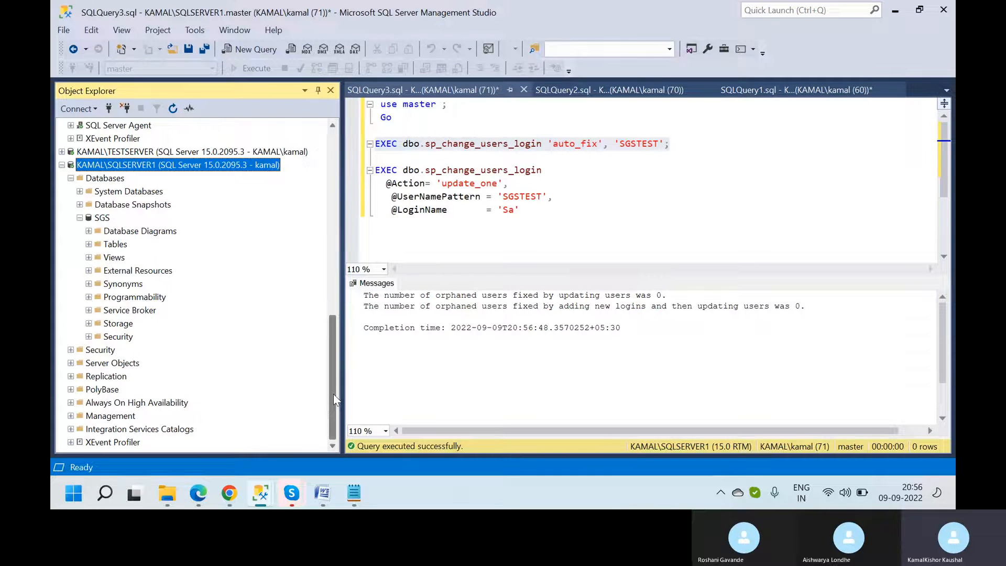
mouse_move(334, 395)
mouse_down()
mouse_move(332, 354)
mouse_move(329, 411)
mouse_up()
click(229, 497)
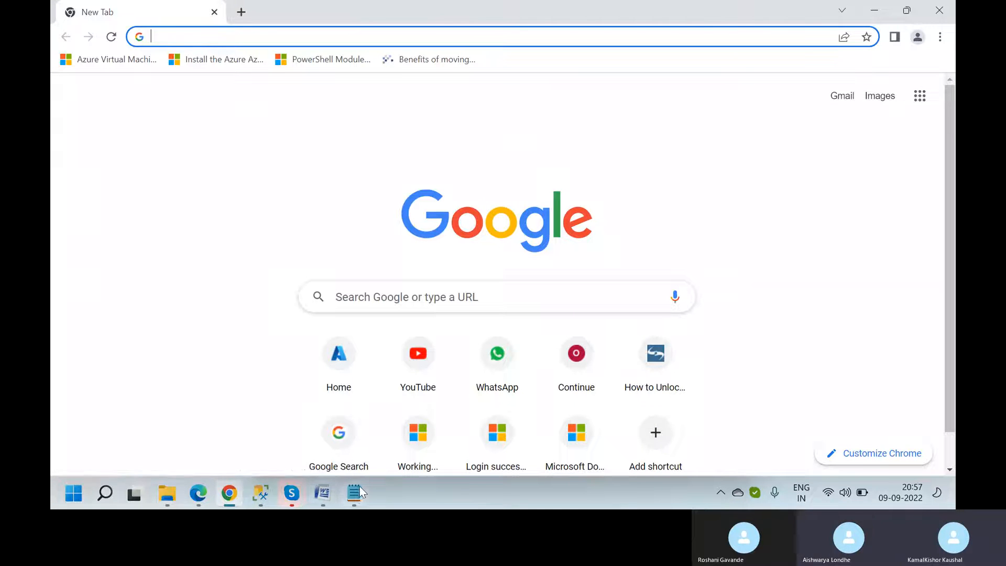
mouse_move(292, 493)
mouse_move(244, 426)
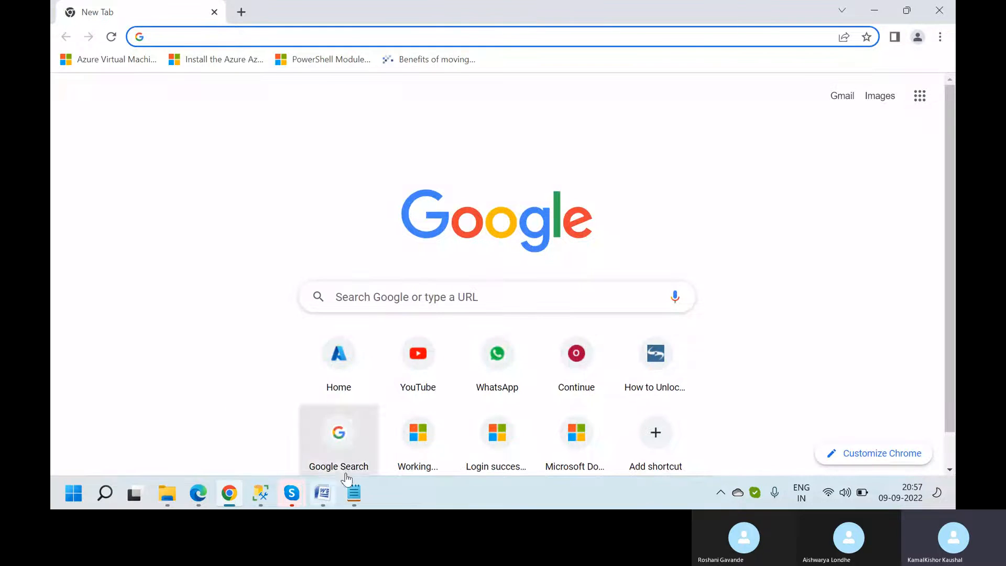
- Switch to File Explorer and open the SQLDBA_Module 11_Users_DatabaseRoles_Permissions folder within RedbushTechnology's SQL DBA Training Material
click(171, 495)
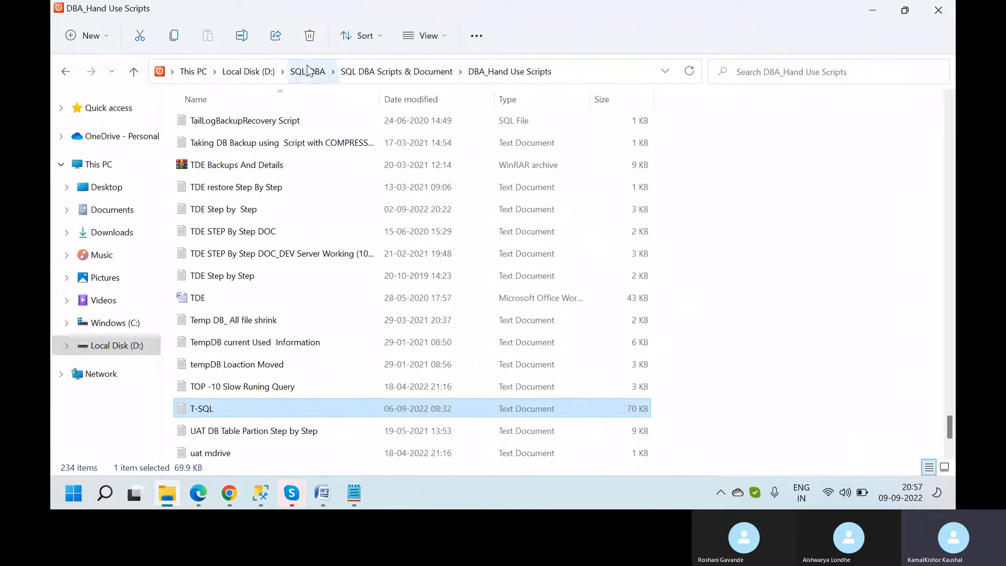
click(367, 72)
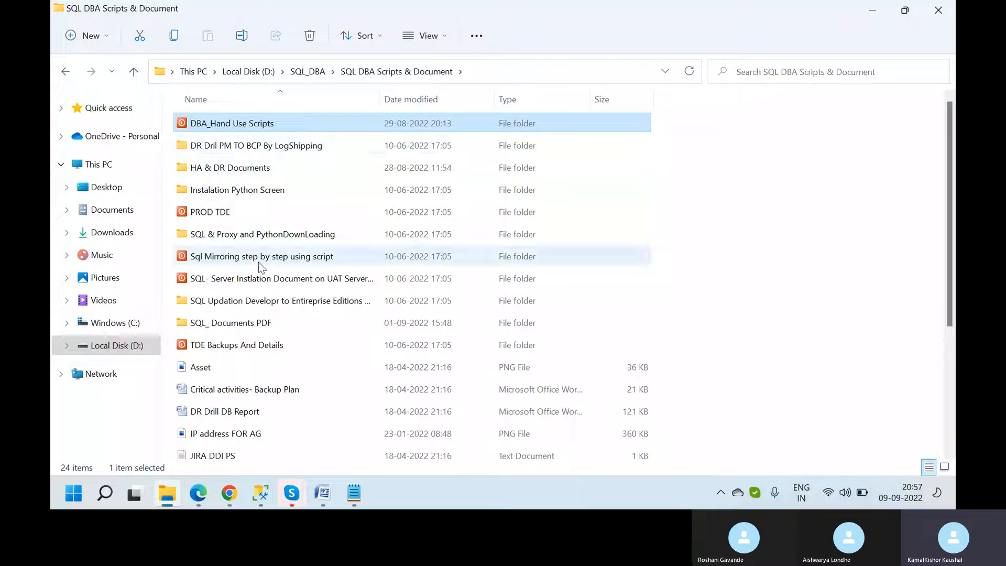
click(306, 72)
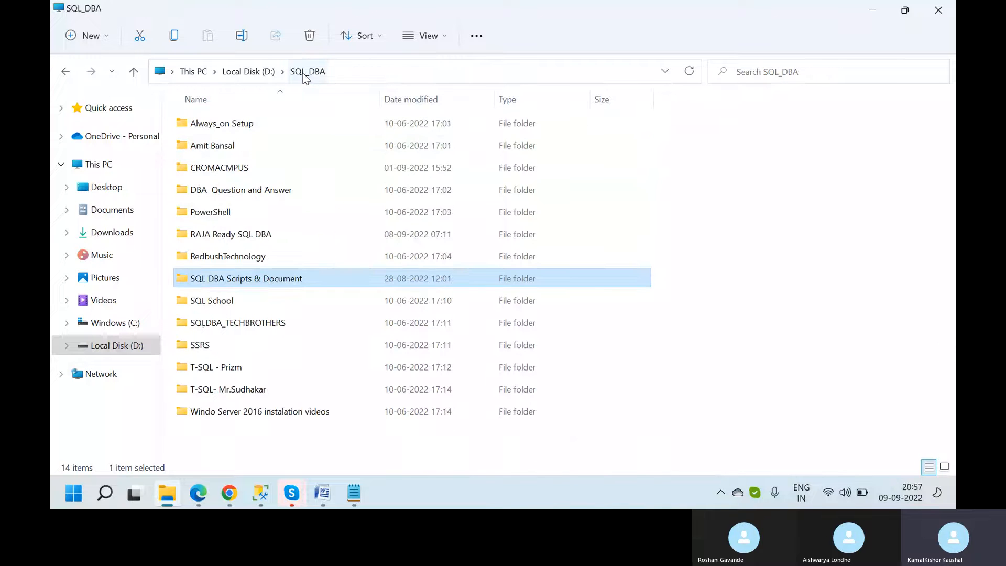
double_click(228, 259)
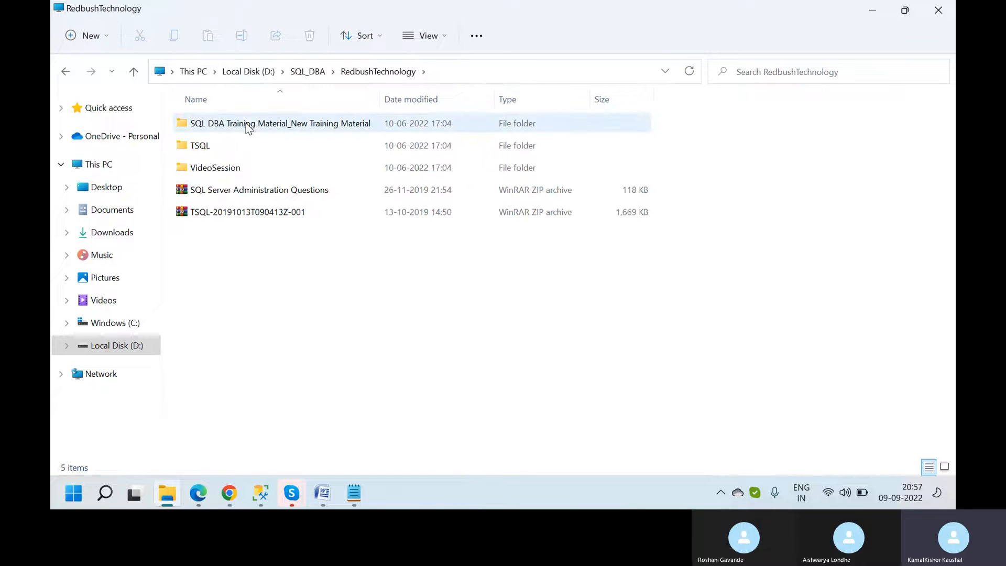
mouse_move(213, 172)
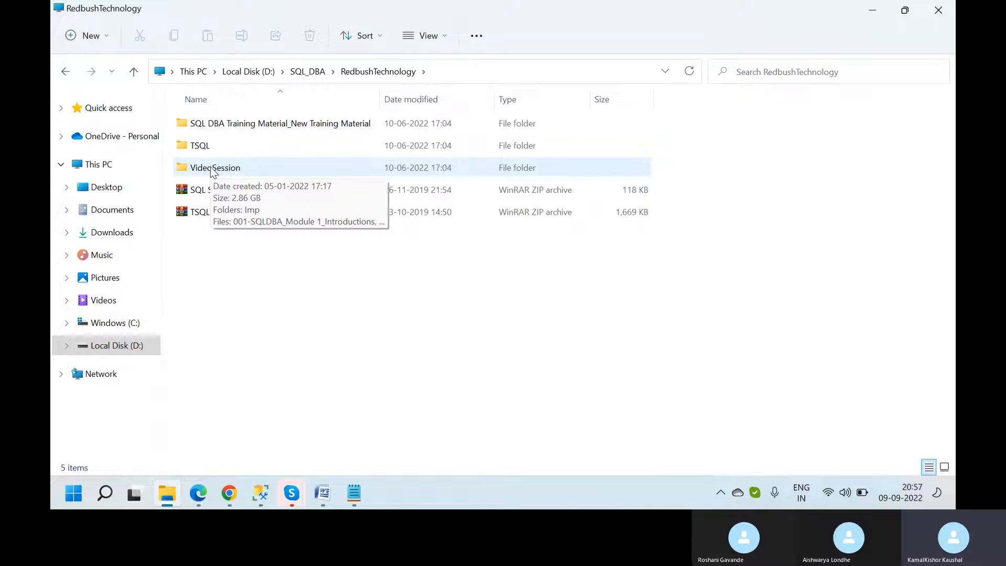
double_click(245, 132)
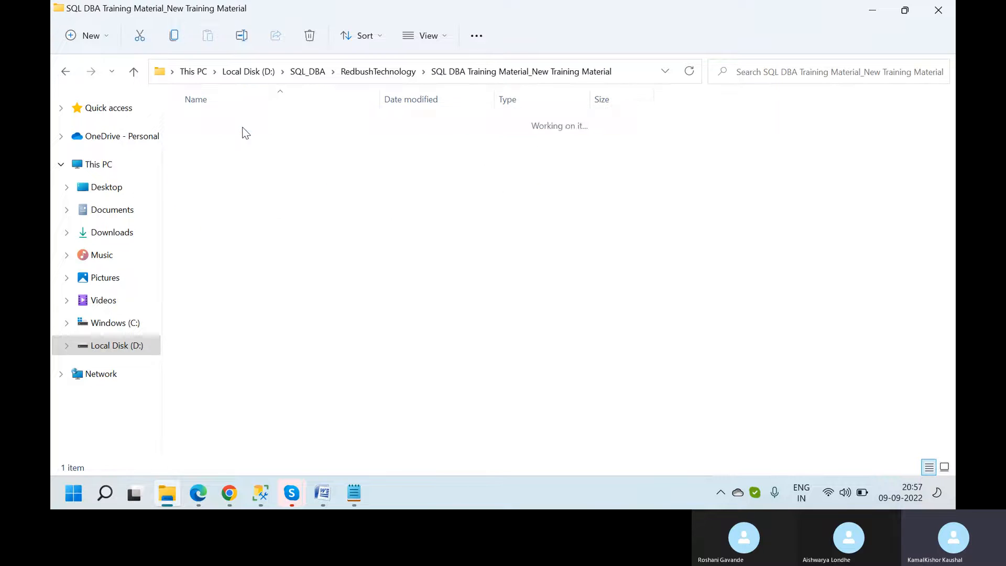
double_click(244, 131)
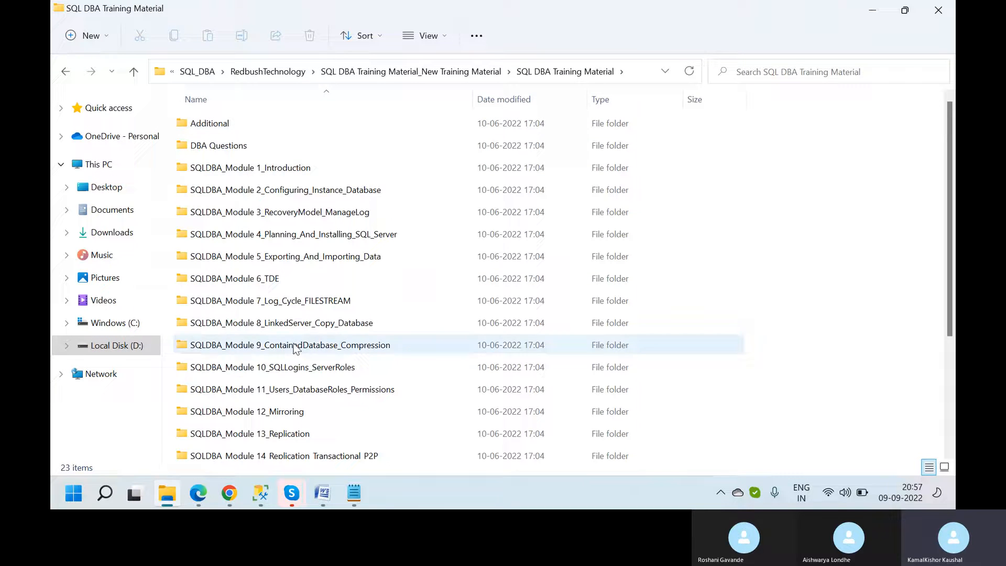
double_click(301, 399)
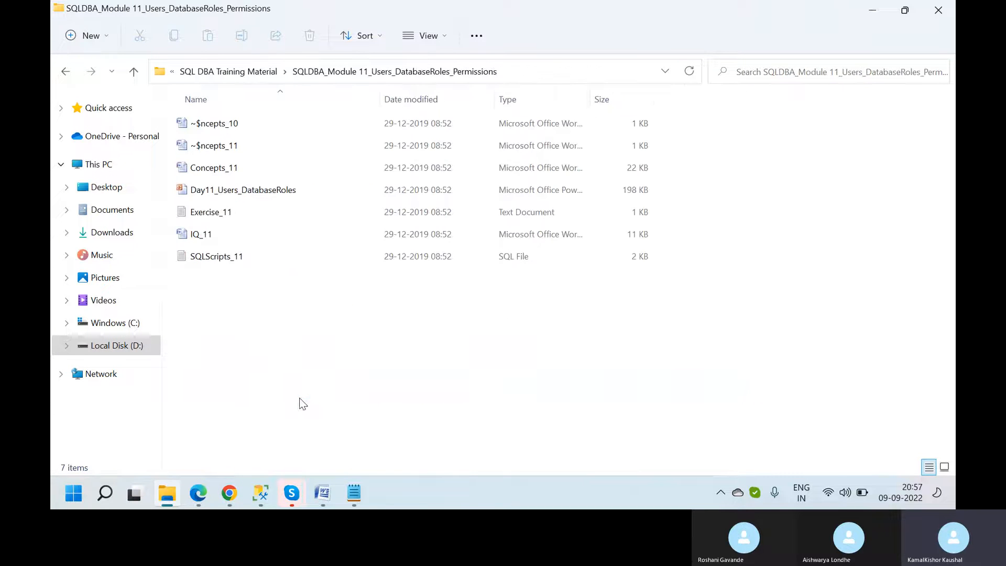
- Open the SQLScripts_11 file, read through its user, orphaned-user and role scripts, and close it
click(211, 262)
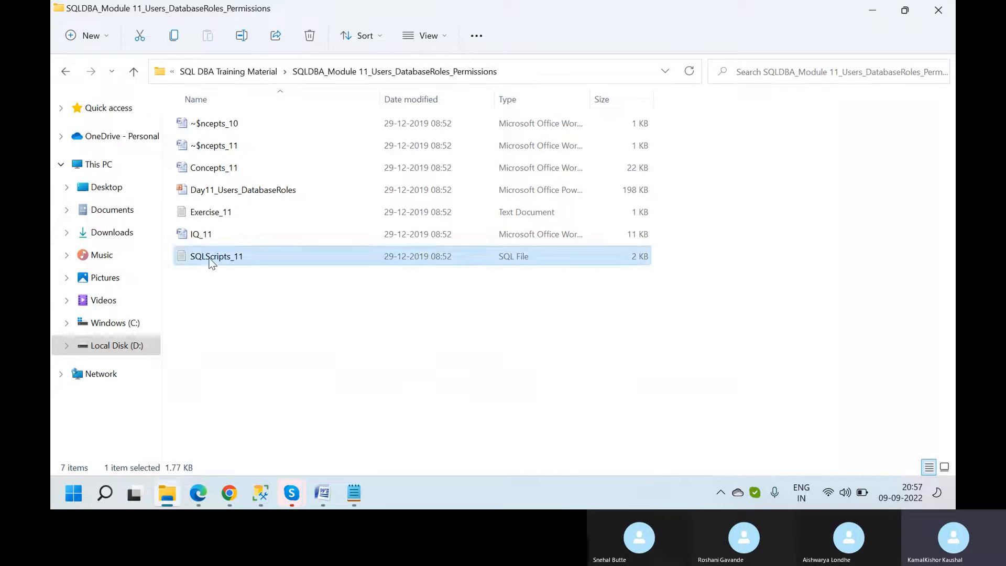
double_click(211, 262)
click(438, 311)
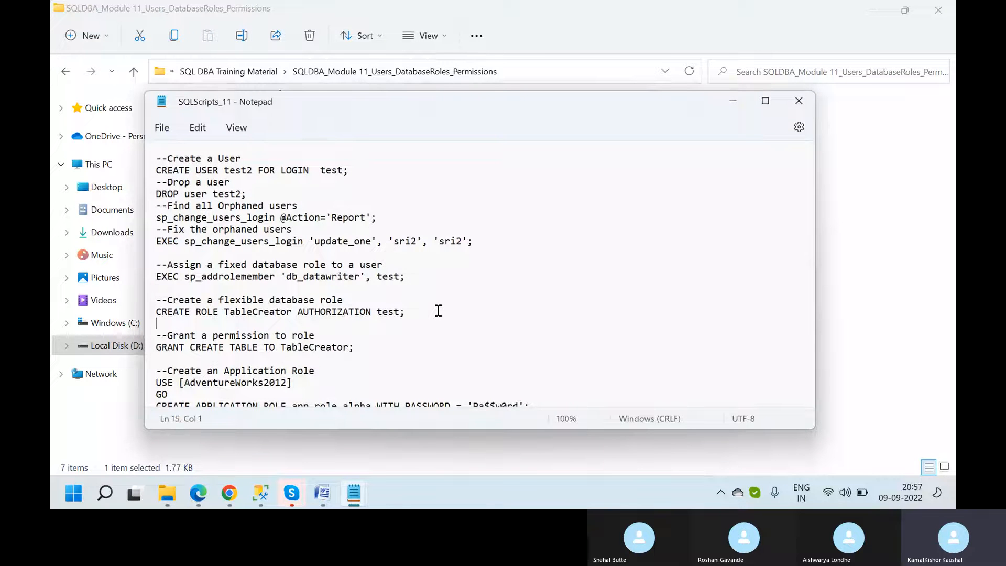
key(Down)
key(Down)
key(Down)
key(Down)
key(Down)
key(Down)
key(Down)
key(Down)
key(Down)
key(Down)
key(Down)
key(Down)
key(Down)
key(Down)
key(Down)
key(Down)
key(Down)
key(Down)
key(Down)
key(Down)
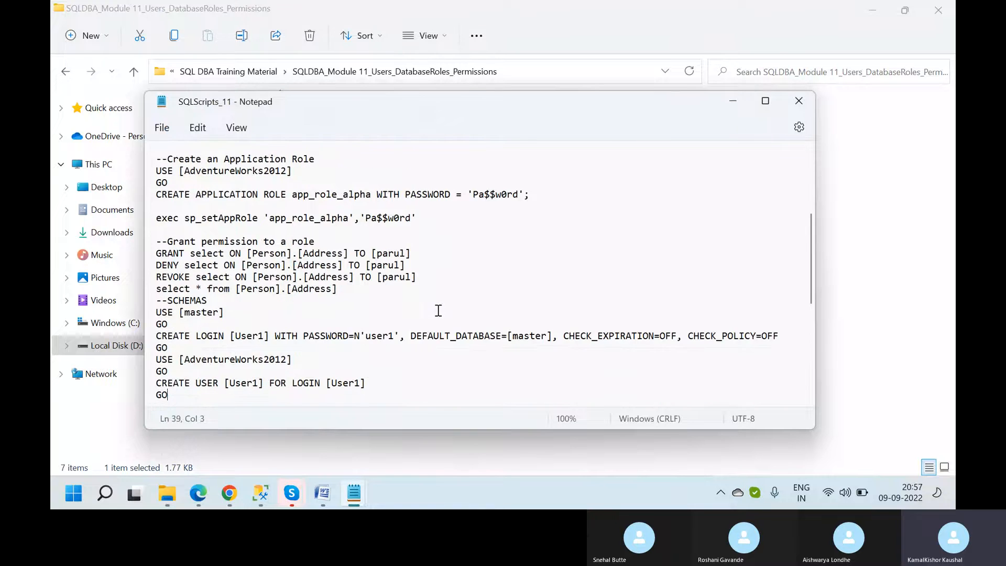
key(Down)
key(Down)
key(Down)
key(Down)
key(Down)
key(Down)
key(Down)
key(Down)
key(Down)
key(Down)
key(Down)
key(Down)
key(Down)
key(Down)
key(Down)
key(Down)
key(Down)
key(Down)
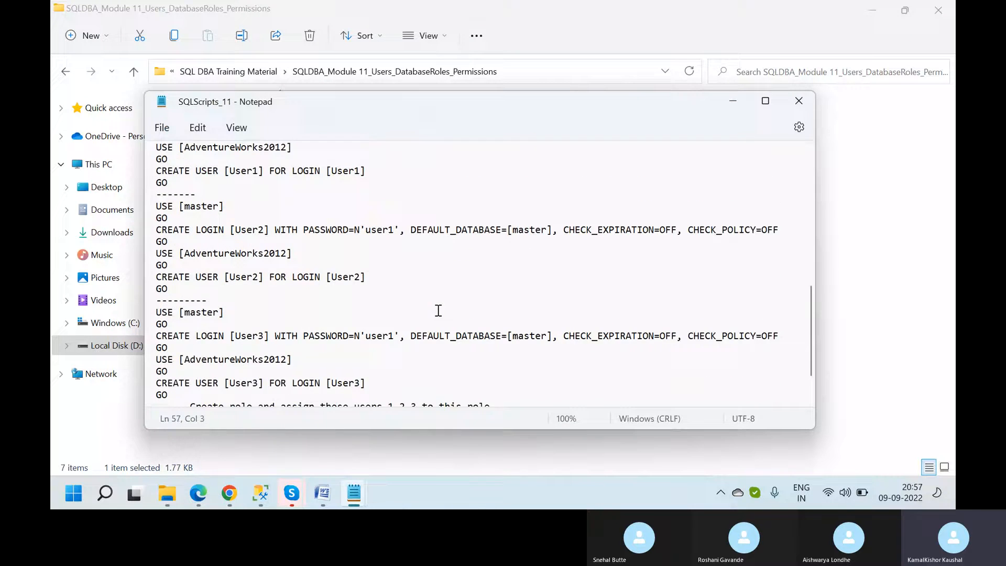
key(Down)
key(Down)
key(Down)
key(Down)
key(Down)
key(Down)
key(Down)
key(Down)
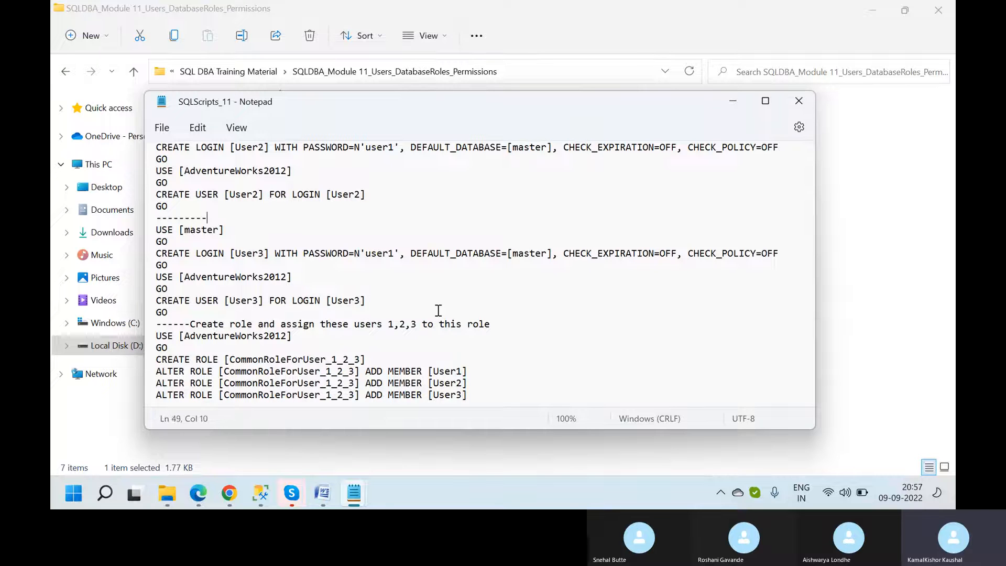
key(Up)
key(Up)
key(Up)
key(Up)
key(Up)
key(Up)
key(Up)
key(Up)
key(Up)
key(Up)
key(Up)
key(Up)
key(Up)
key(Up)
key(Up)
key(Up)
key(Up)
key(Up)
key(Up)
key(Up)
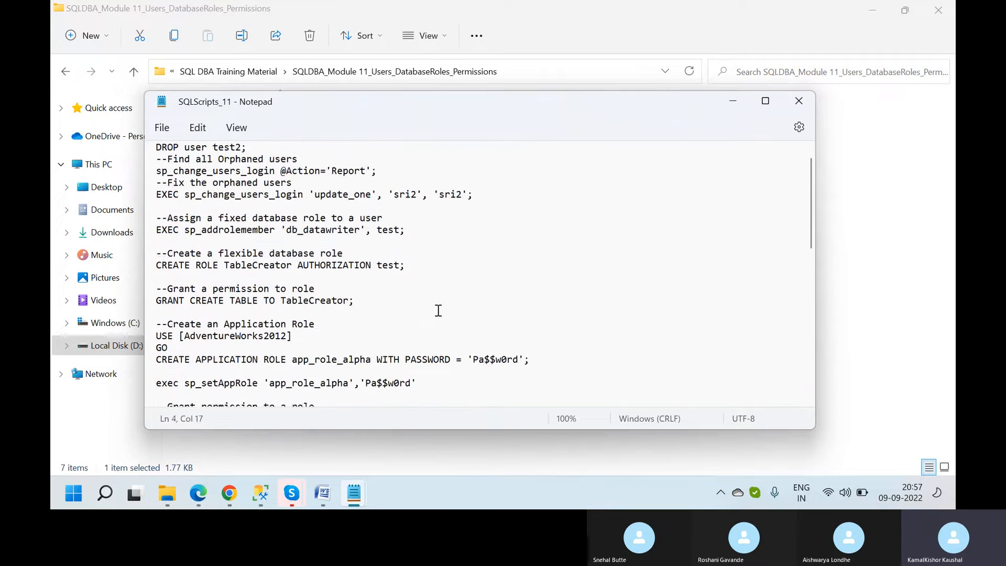
key(Down)
key(Down)
key(Down)
key(Down)
key(Down)
key(Down)
key(Down)
key(Down)
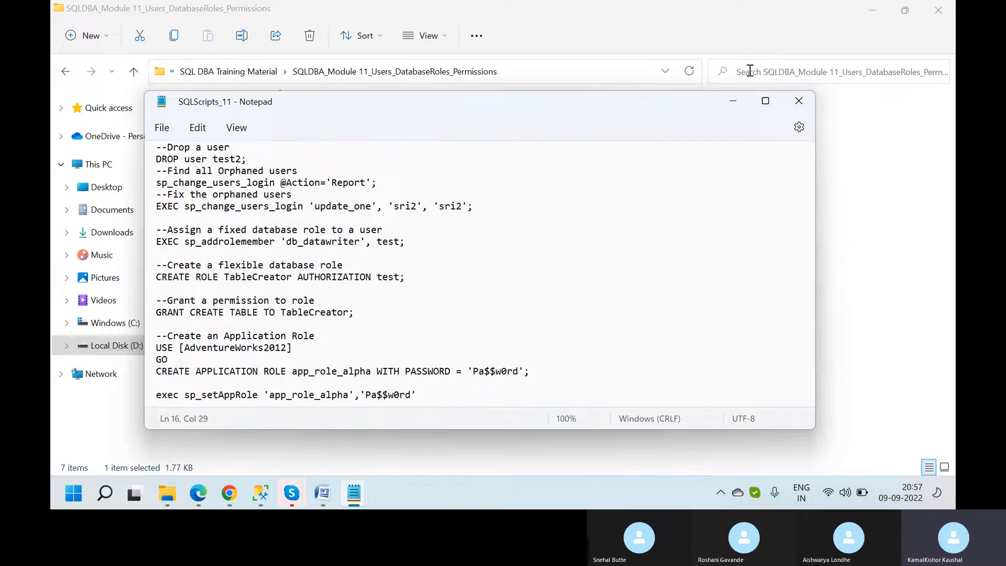
click(799, 102)
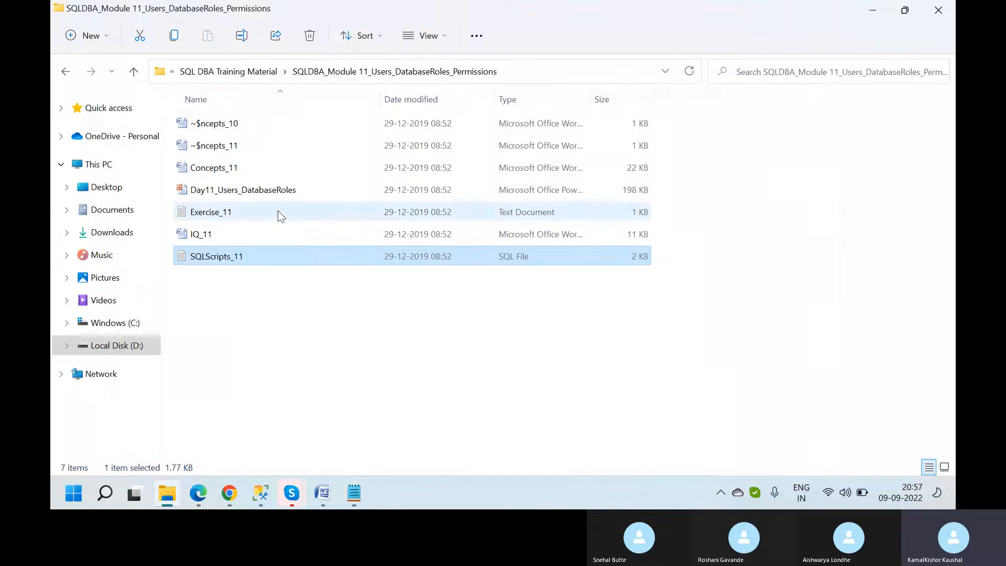
- Open the Exercise_11 text file and read the exercise about creating a database and mapping a login
click(224, 213)
double_click(224, 214)
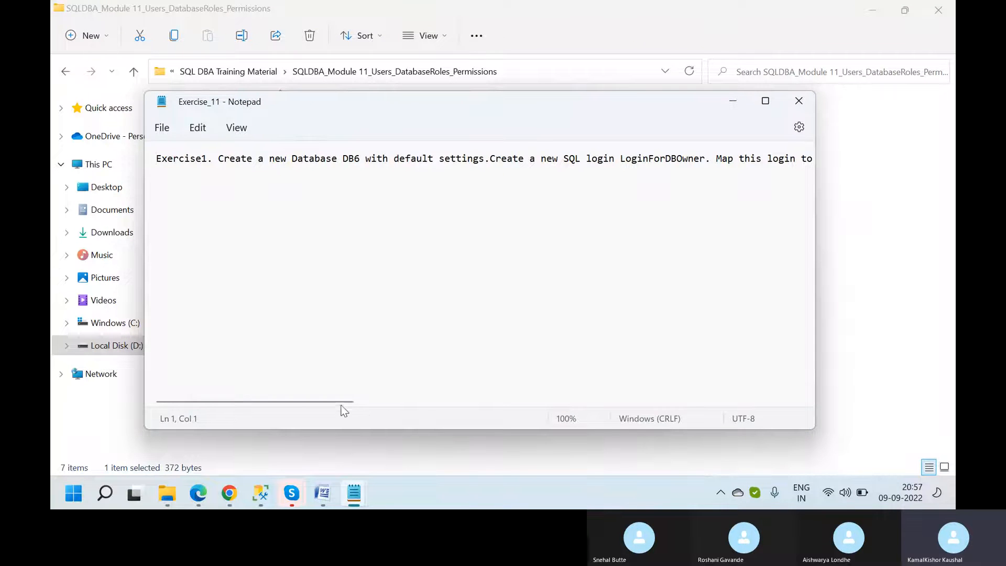
drag(342, 405, 163, 346)
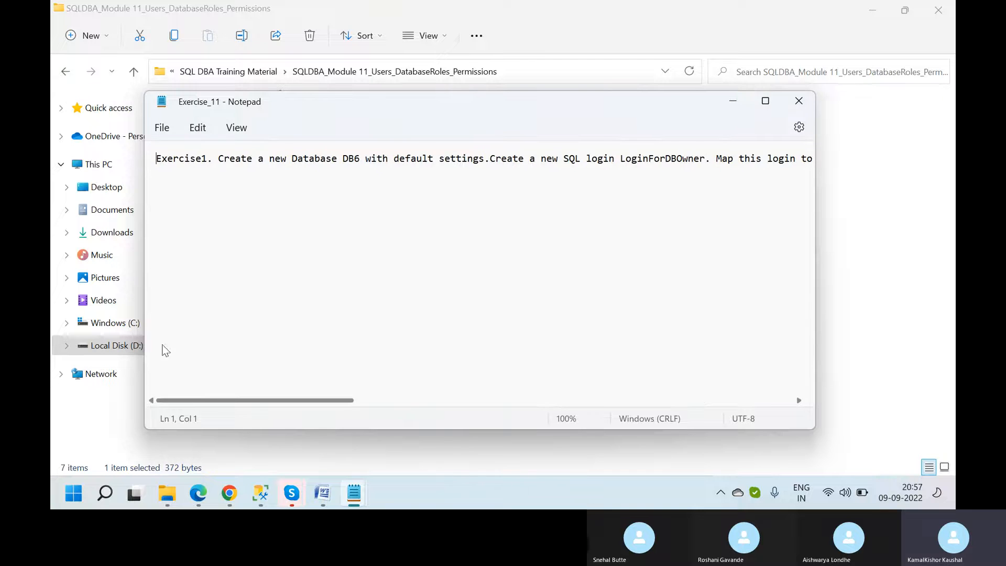
- Minimize the Exercise_11 note, switch to Chrome and search Google for "Ophran user Fixed in SQl"
click(734, 97)
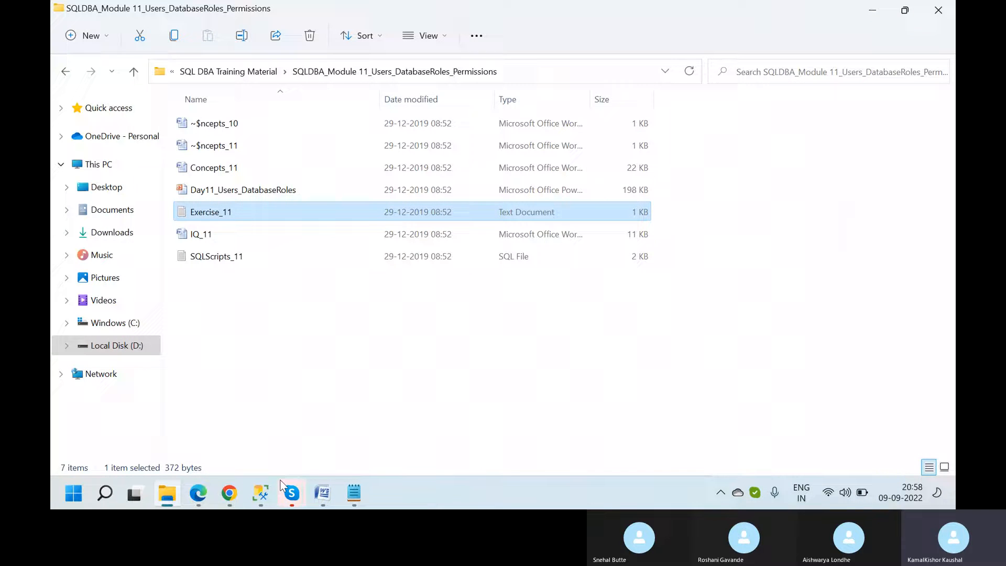
click(227, 495)
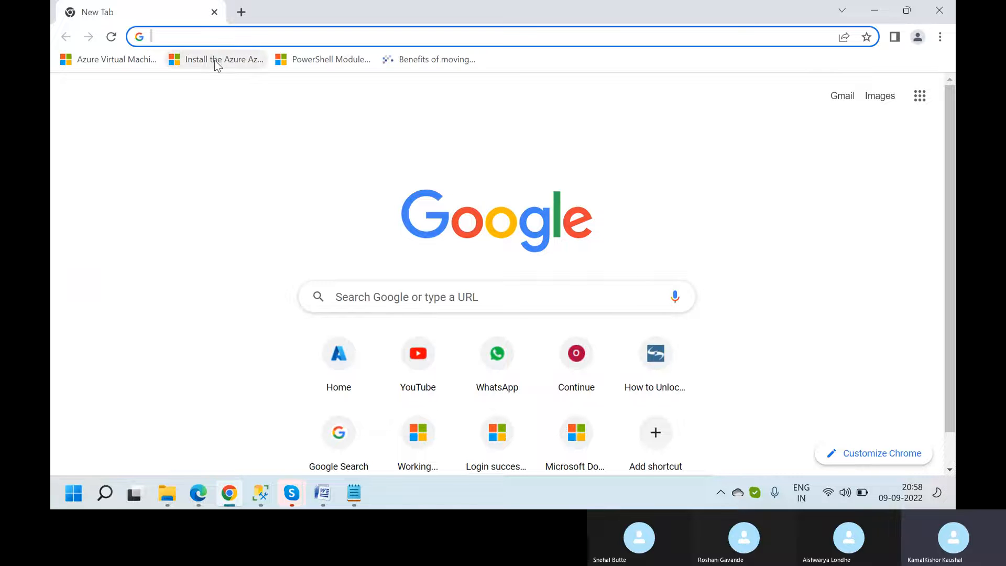
text(O)
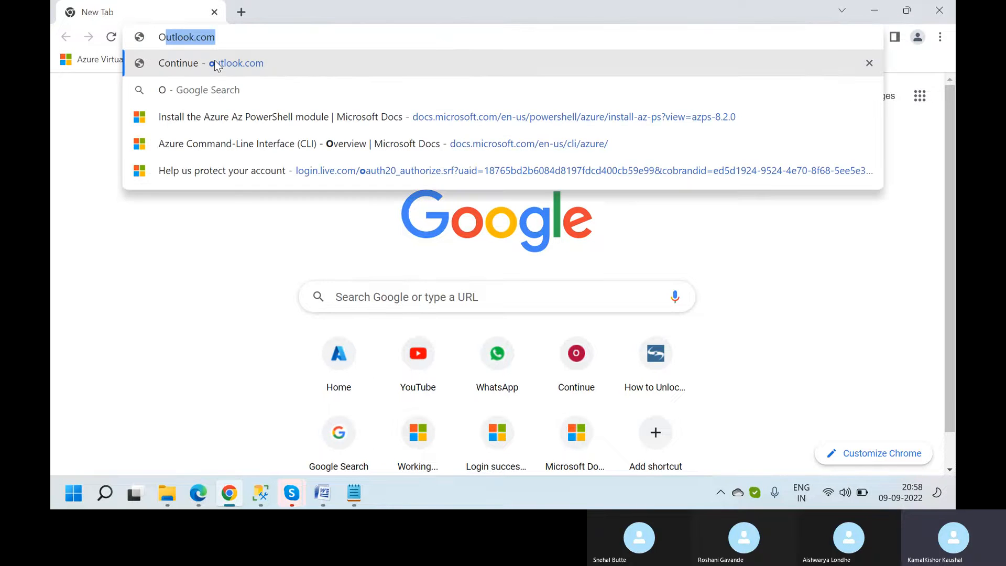
text(phran)
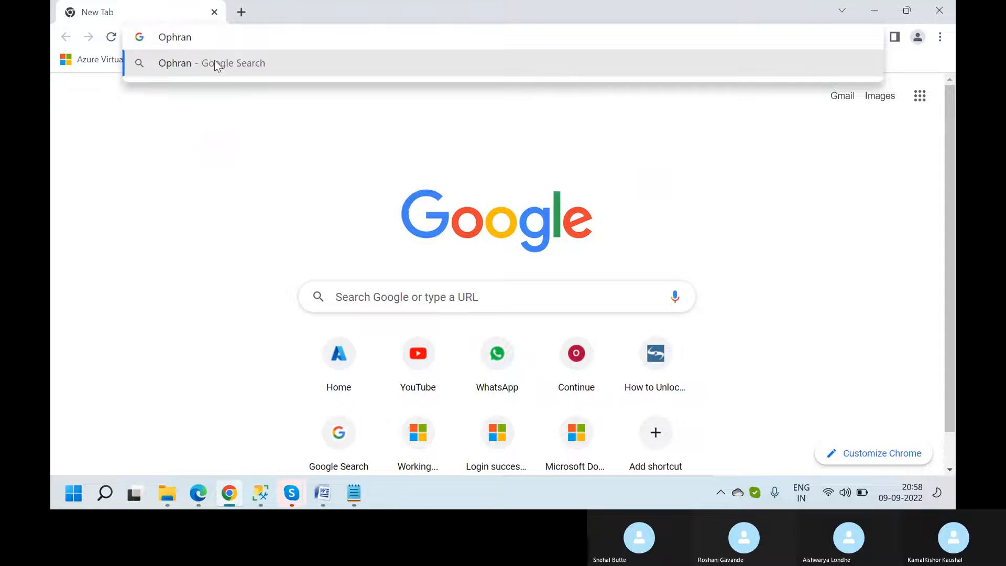
text( user F)
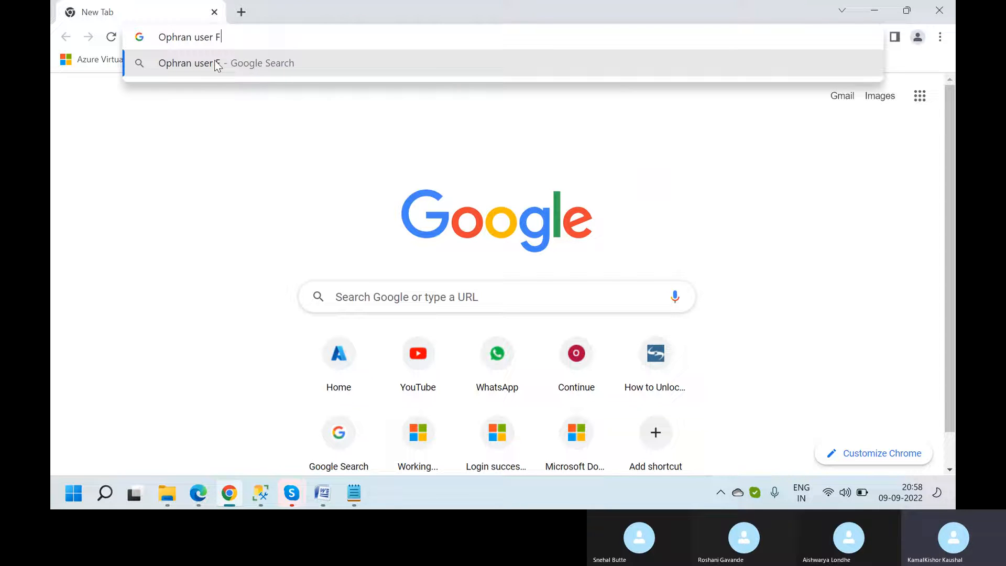
text(ixed in S)
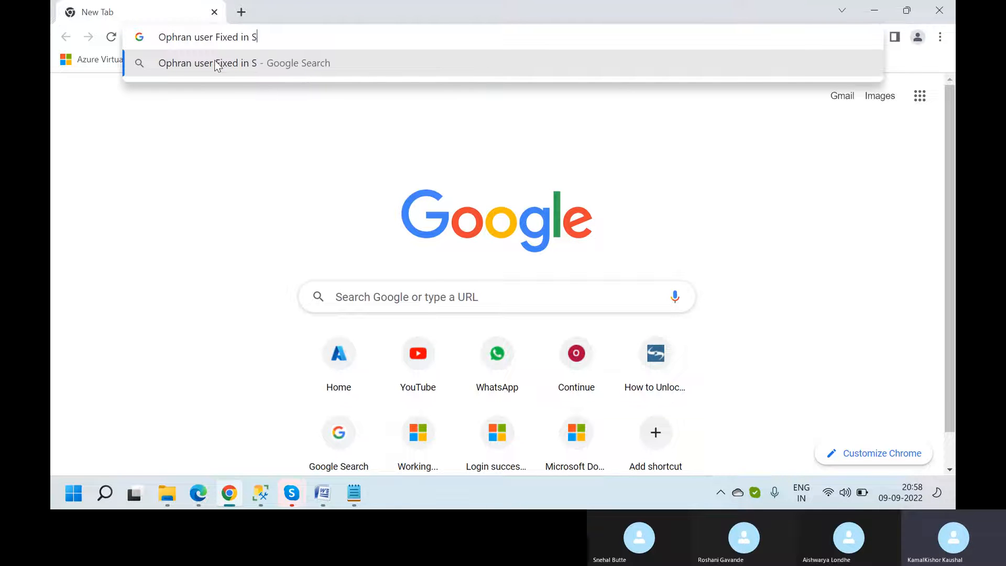
text(Ql)
key(Return)
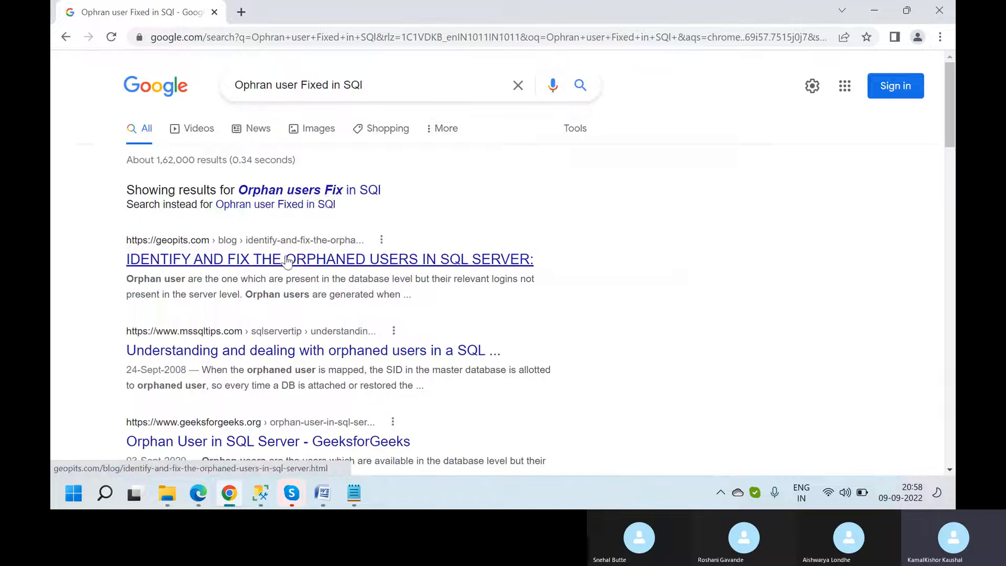
- Open the GeoPITS article on identifying and fixing orphaned users and read its orphaned user SID and UPDATE_ONE methods
click(338, 261)
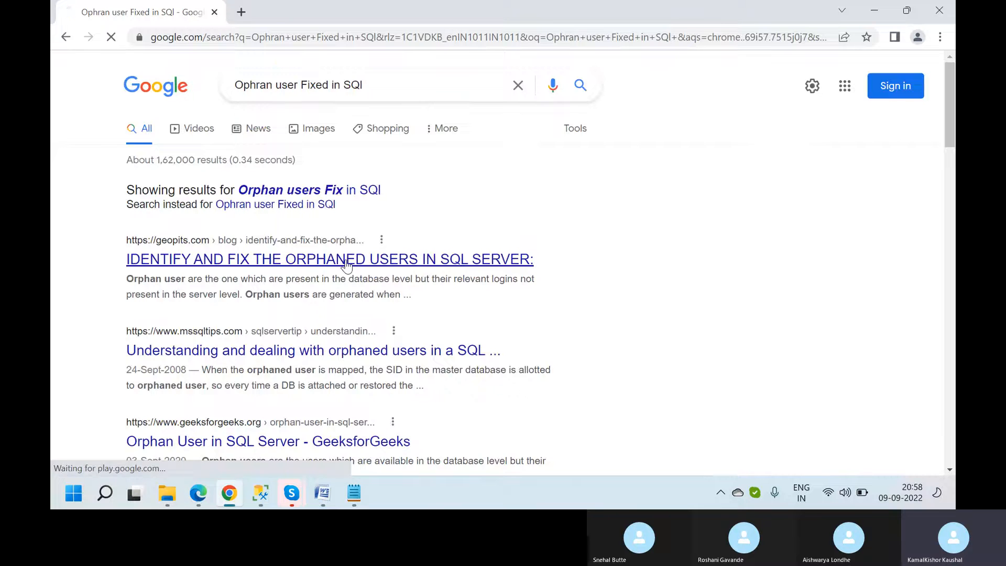
scroll(481, 289, down, 10)
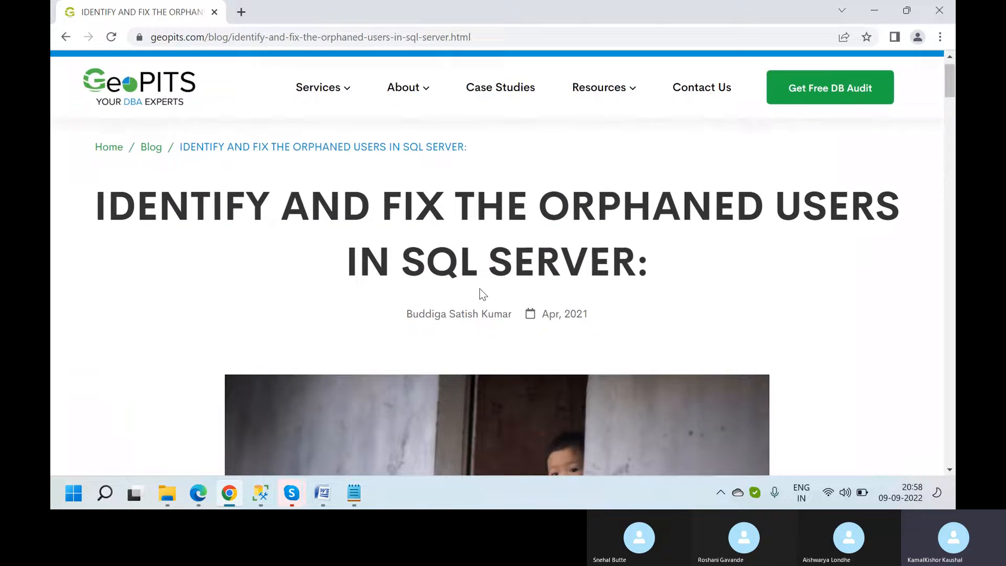
scroll(482, 293, down, 1)
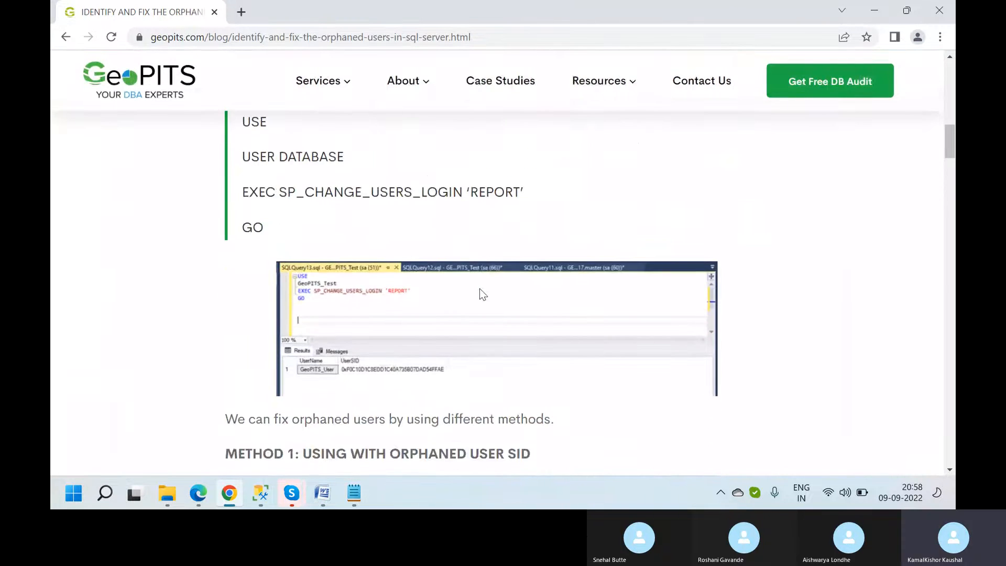
scroll(482, 294, down, 5)
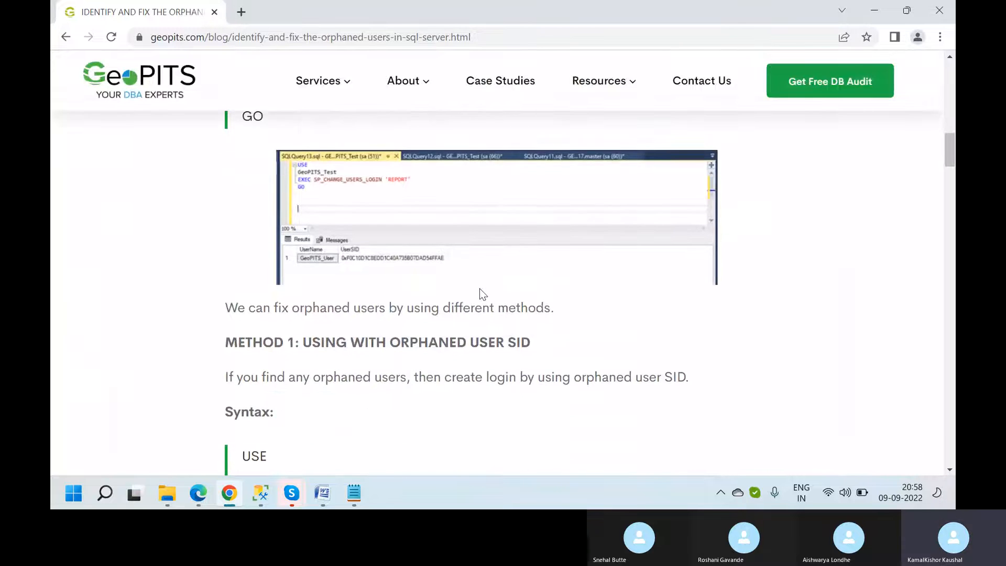
scroll(483, 293, down, 4)
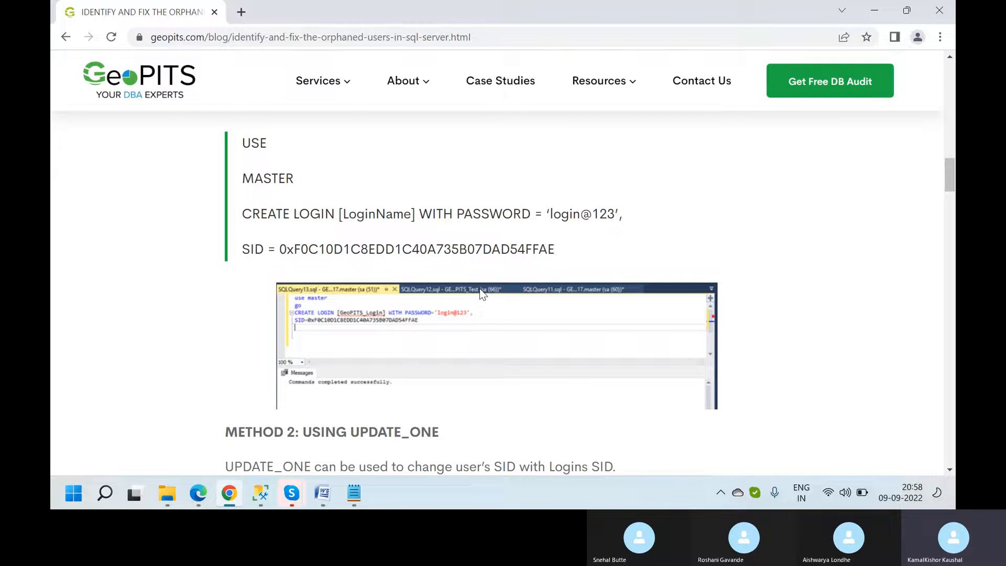
scroll(480, 289, up, 1)
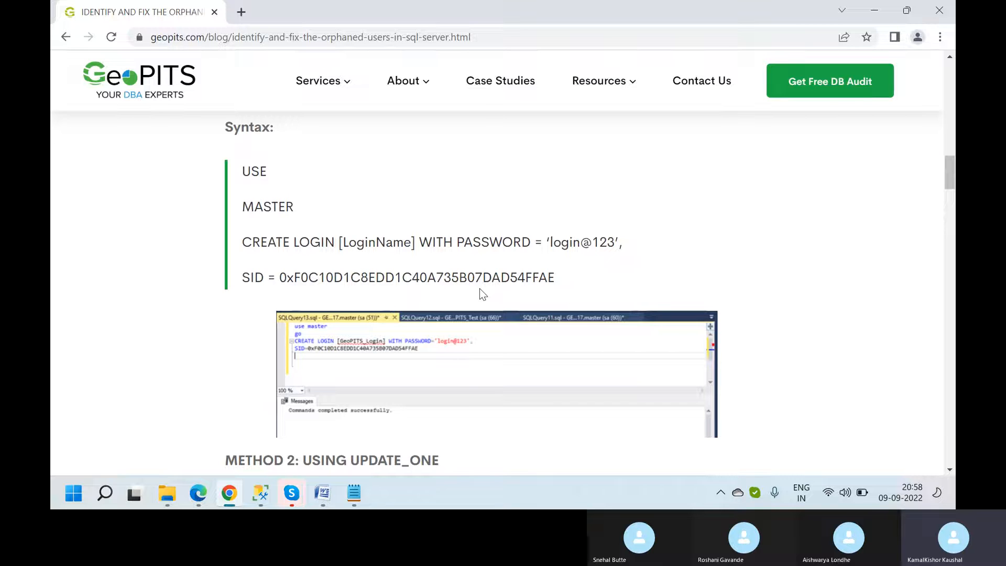
scroll(480, 288, up, 1)
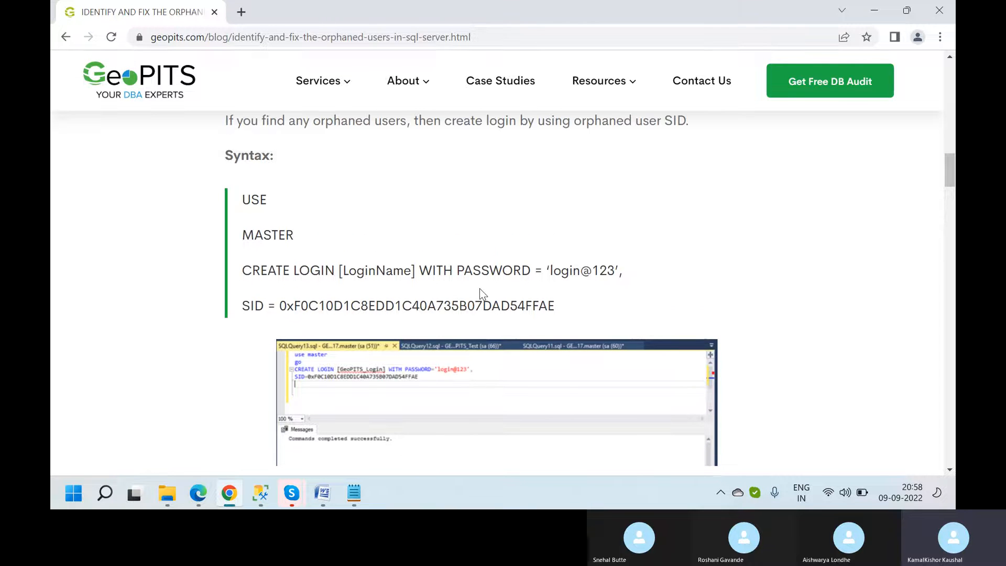
scroll(480, 289, down, 4)
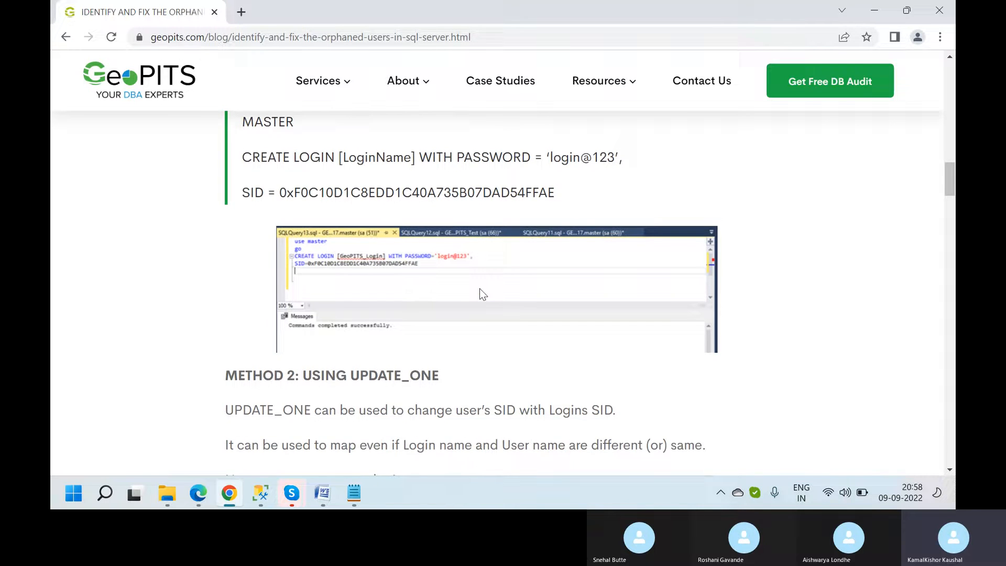
scroll(479, 290, down, 4)
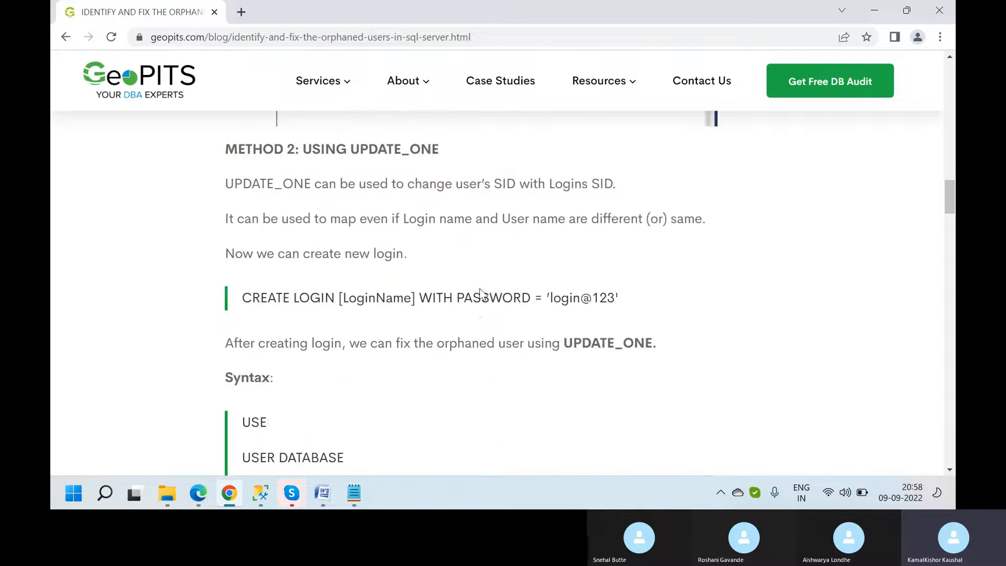
scroll(479, 289, down, 4)
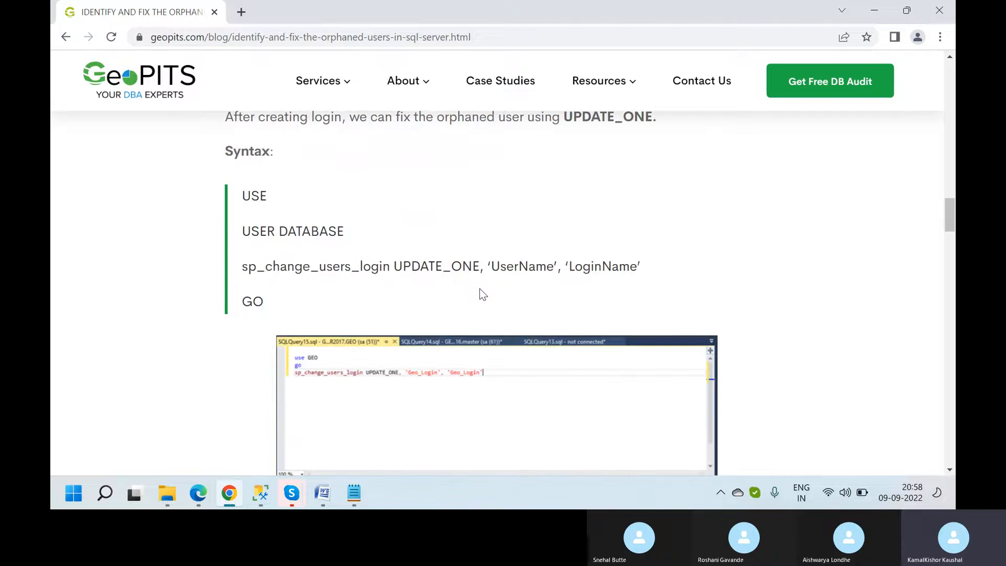
scroll(479, 294, down, 1)
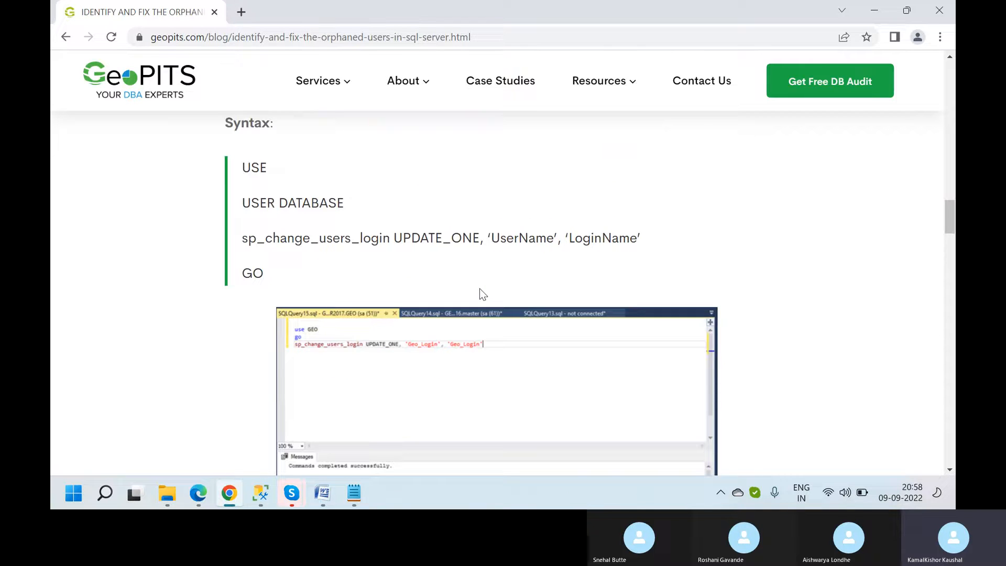
scroll(480, 289, down, 1)
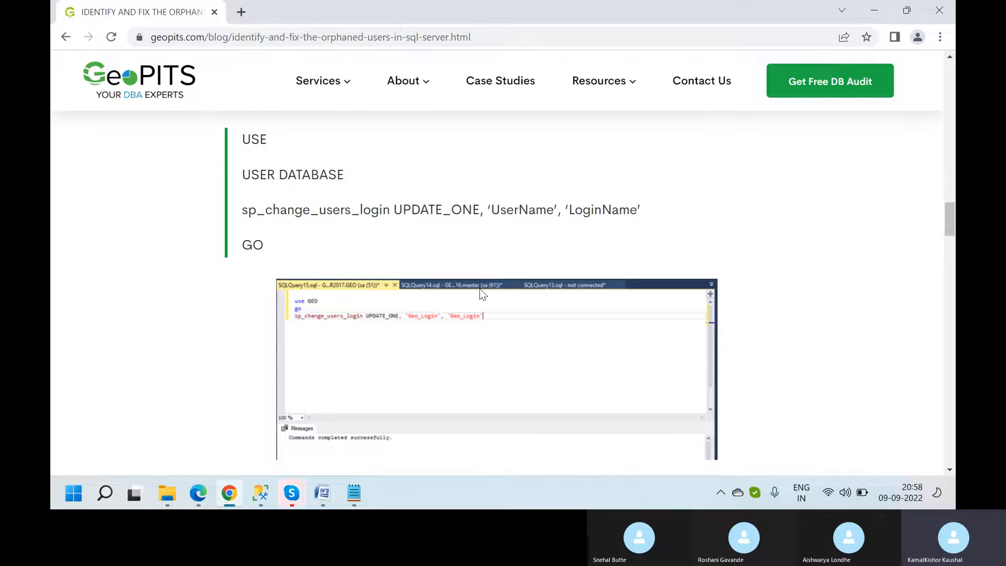
scroll(480, 289, down, 2)
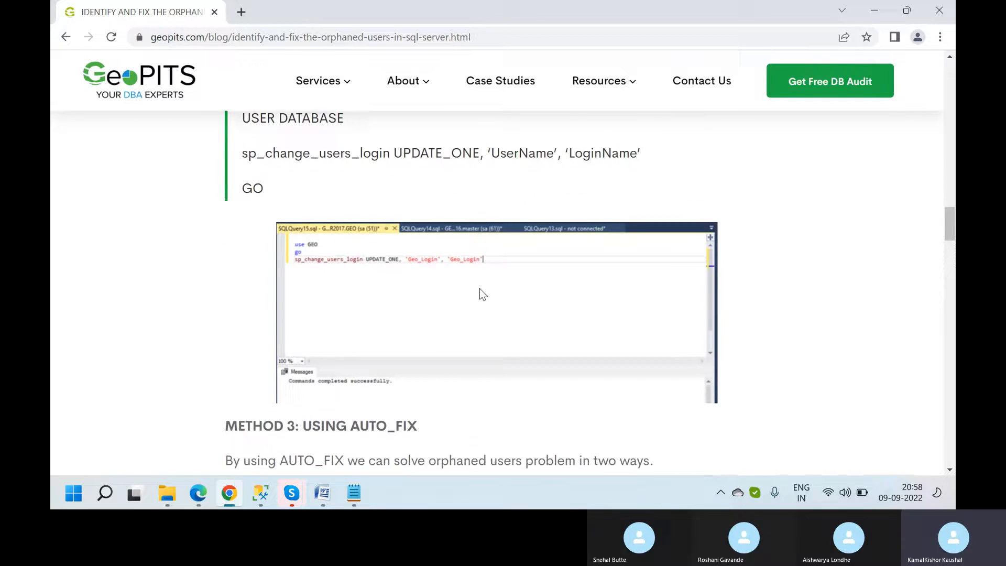
- Copy the USER DATABASE and sp_change_users_login UPDATE_ONE lines from the Method 2 syntax in the article
scroll(480, 289, up, 1)
scroll(481, 294, up, 1)
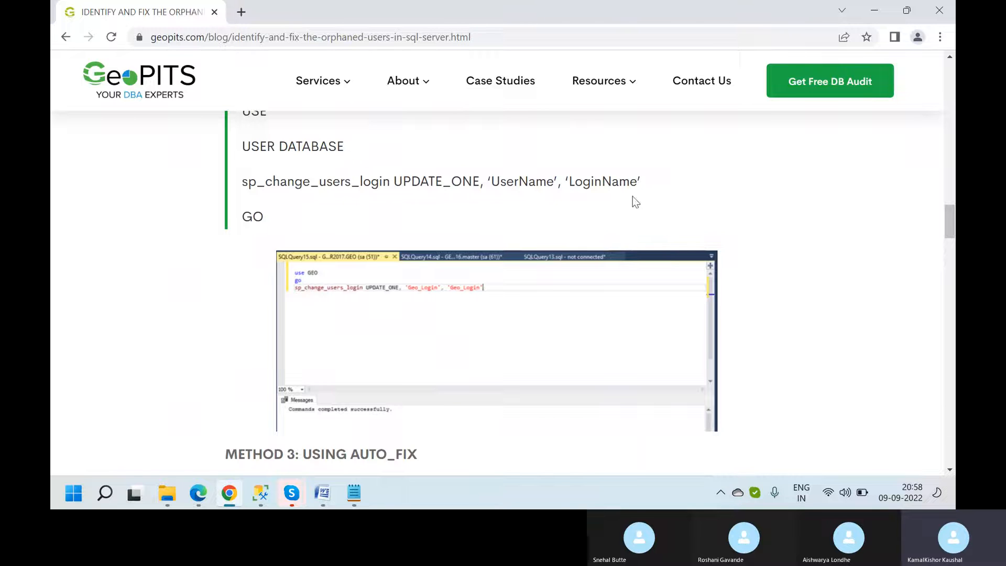
drag(650, 186, 241, 158)
key(ctrl+c)
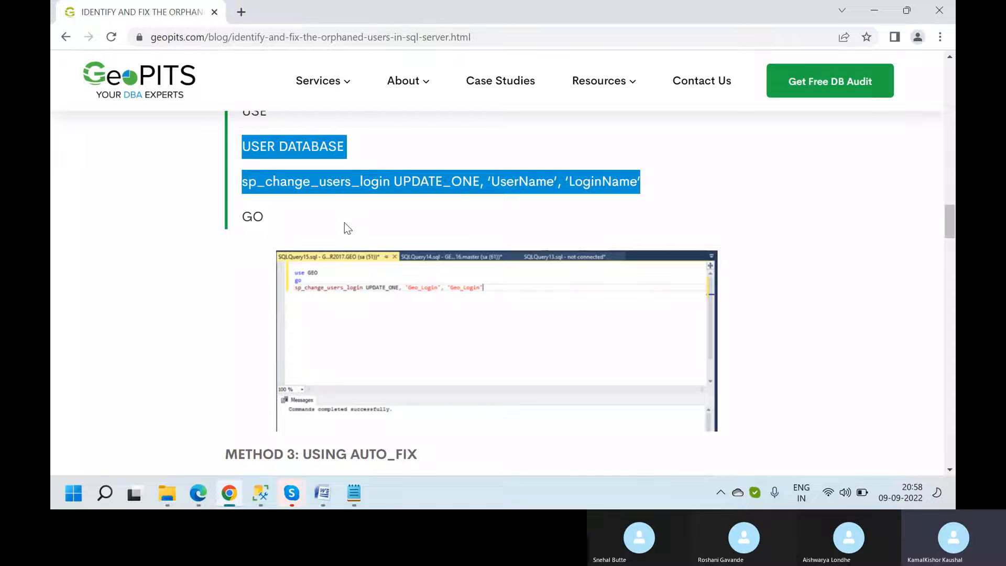
- Switch to SQL Server Management Studio and paste the copied syntax below the auto_fix statement in SQLQuery3
click(260, 493)
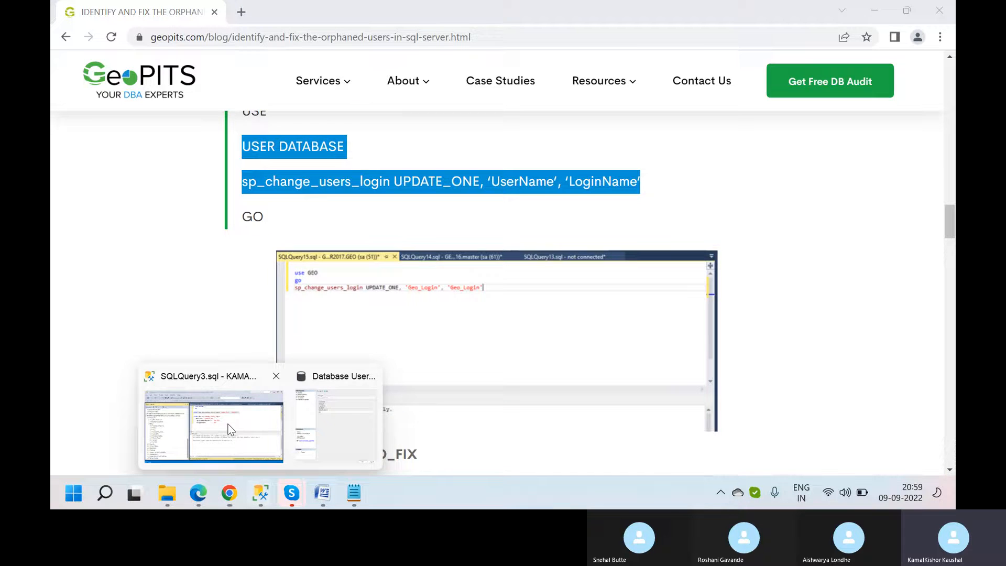
click(224, 411)
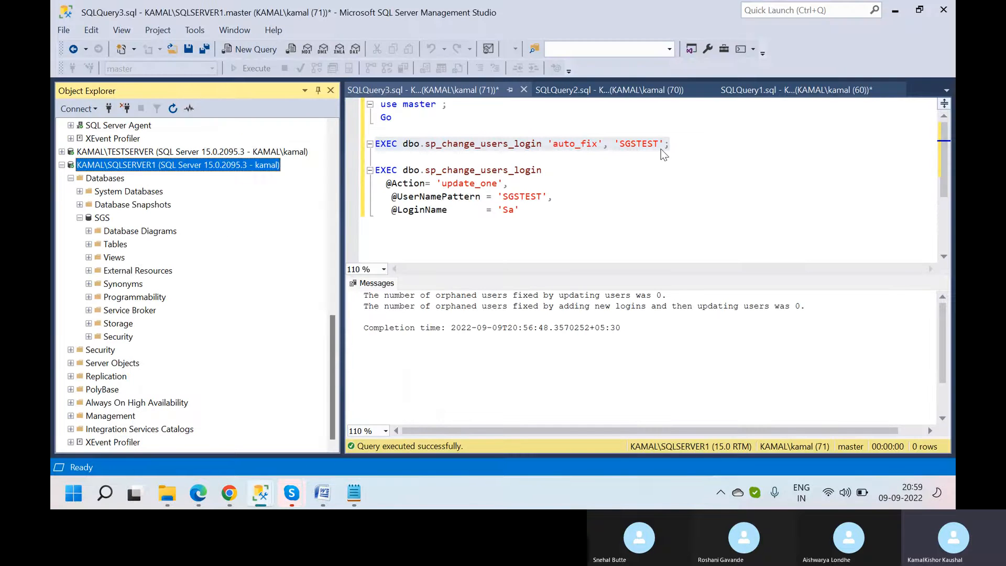
click(686, 143)
key(Return)
key(Return)
key(ctrl+v)
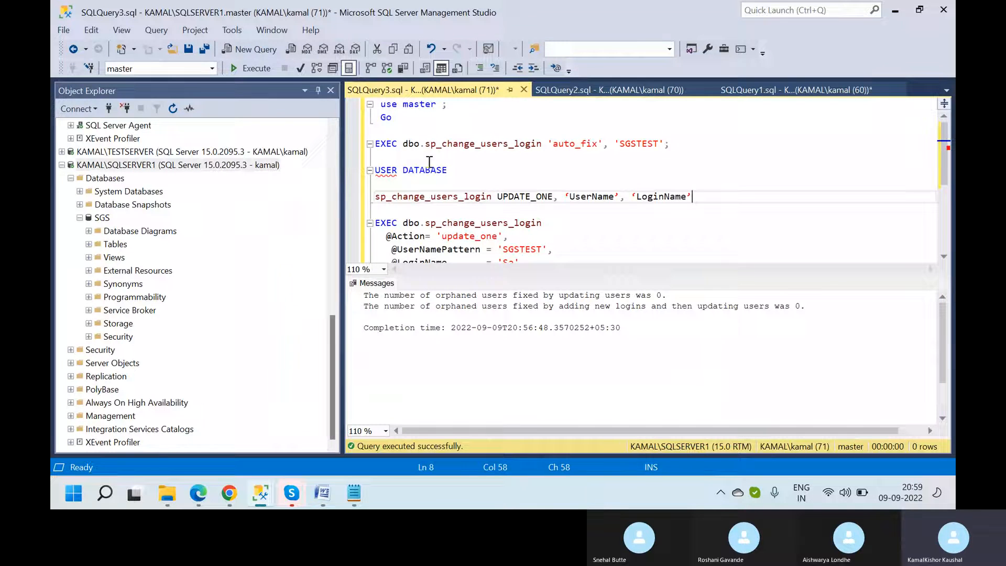
- Replace the pasted USER DATABASE line with Use SGS
double_click(412, 172)
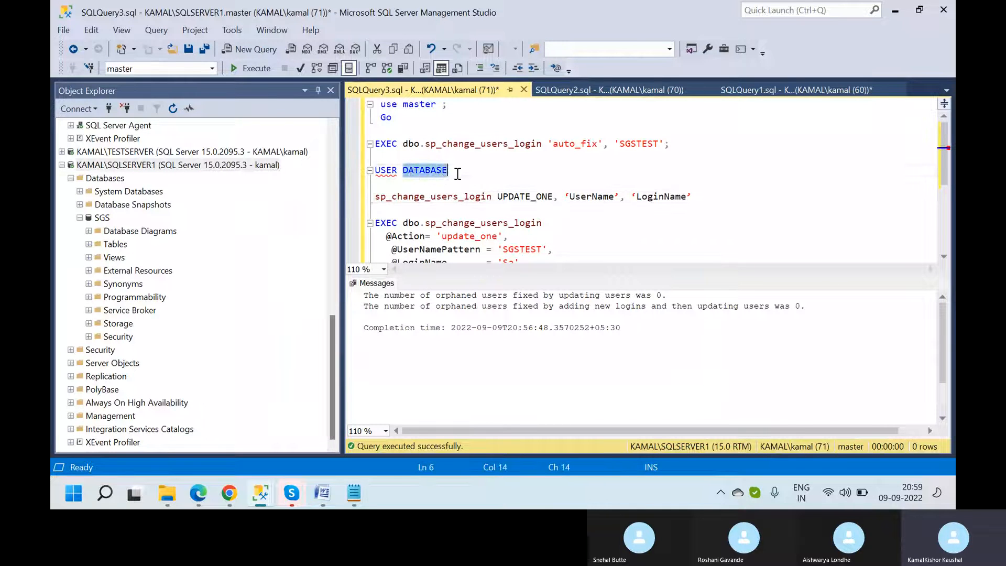
drag(457, 174, 374, 172)
key(Delete)
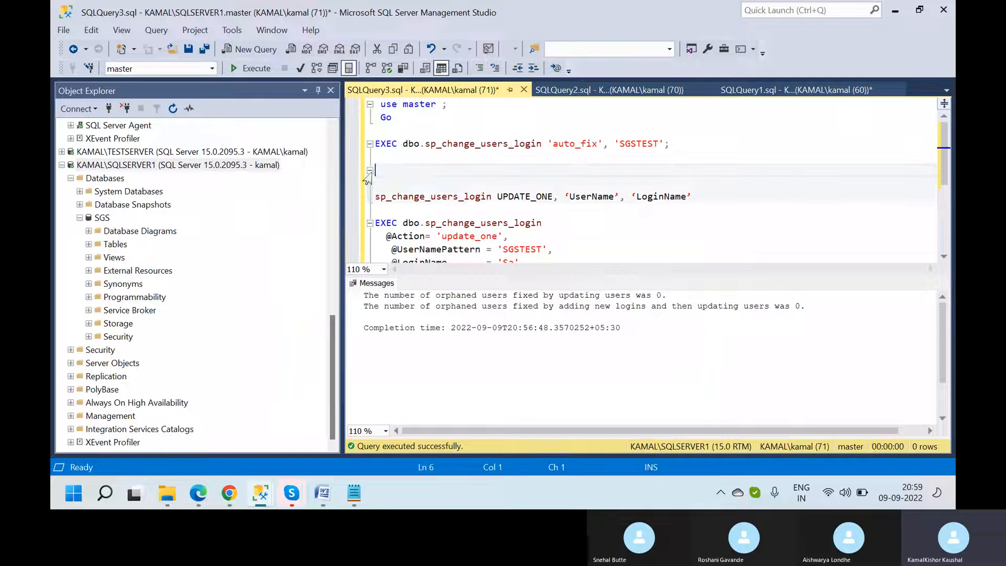
text(Use SGS)
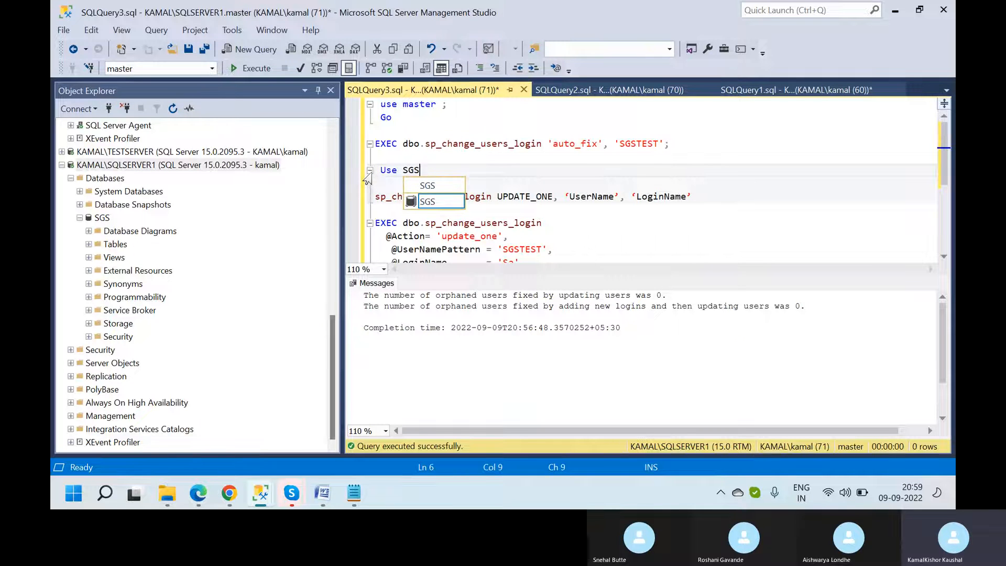
double_click(430, 206)
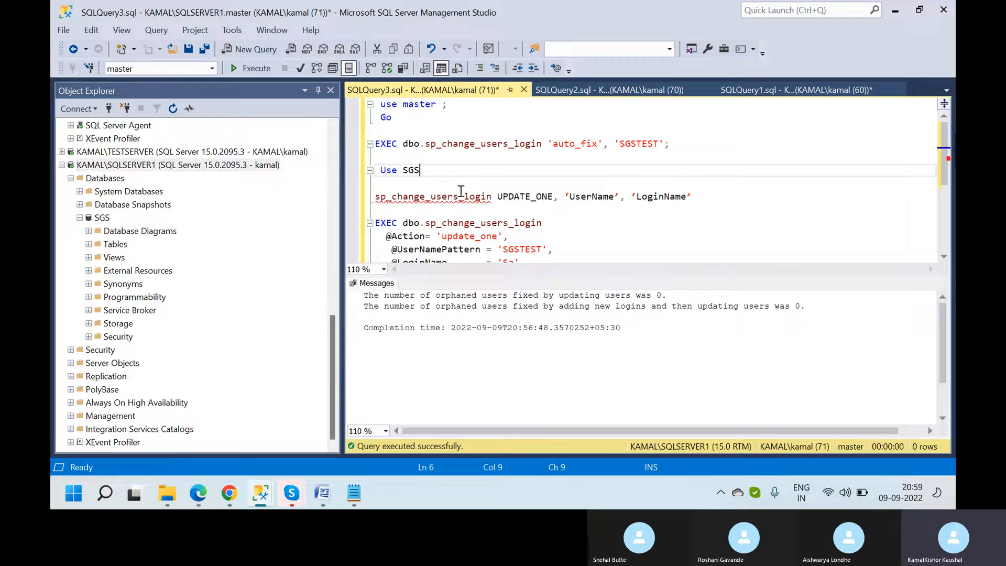
- Replace the UserName placeholder in the UPDATE_ONE statement with SGSTEST, copied from the auto_fix statement
double_click(637, 144)
key(ctrl+c)
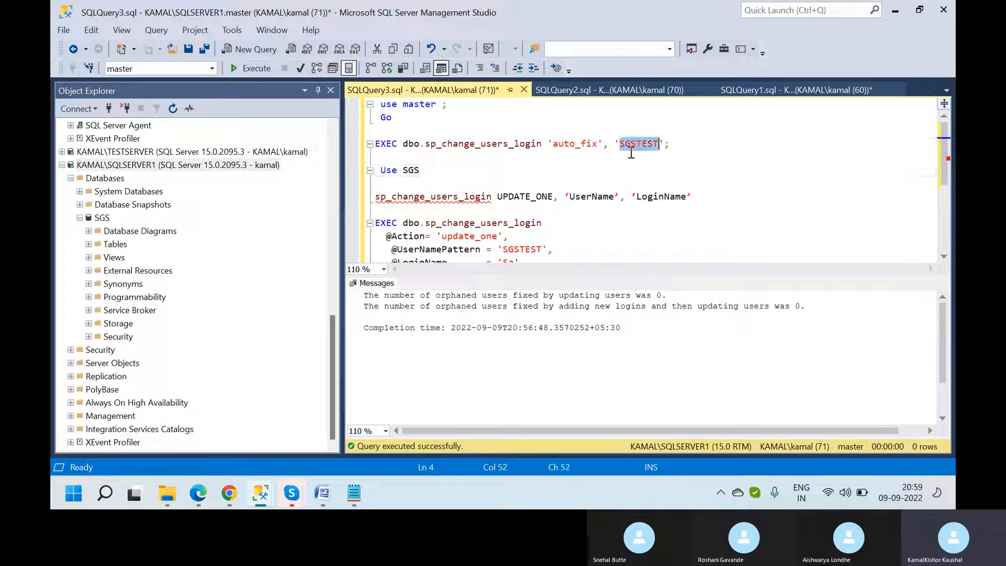
double_click(592, 199)
key(ctrl+v)
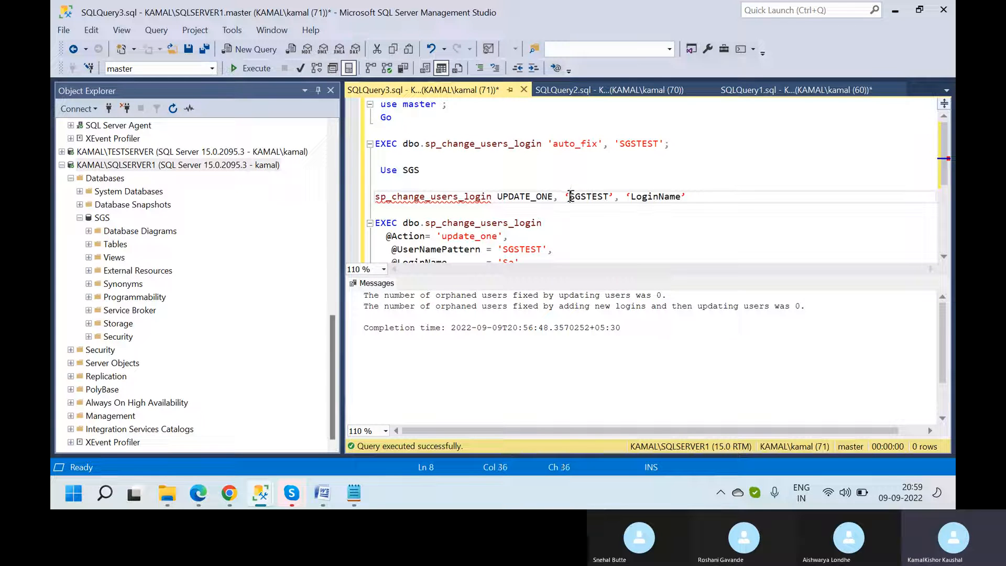
- Replace the curly quotes around SGSTEST and LoginName in the UPDATE_ONE statement with straight single quotes
key(BackSpace)
text(')
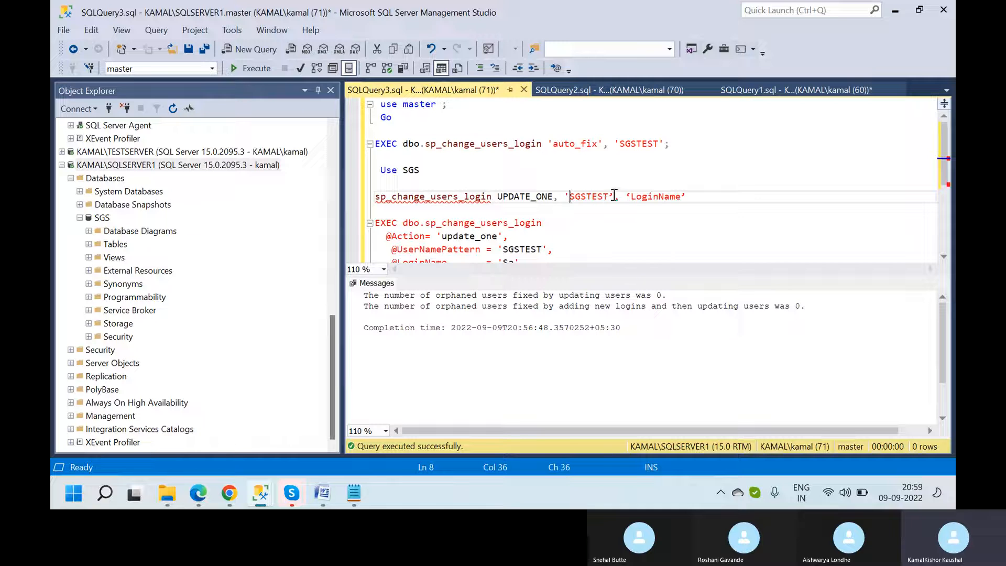
key(BackSpace)
text(')
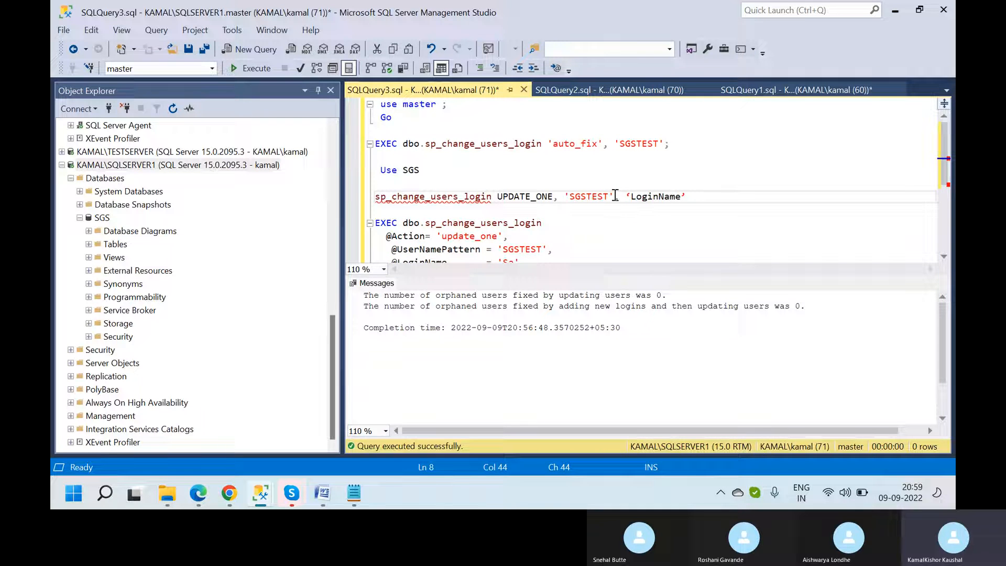
key(BackSpace)
text(')
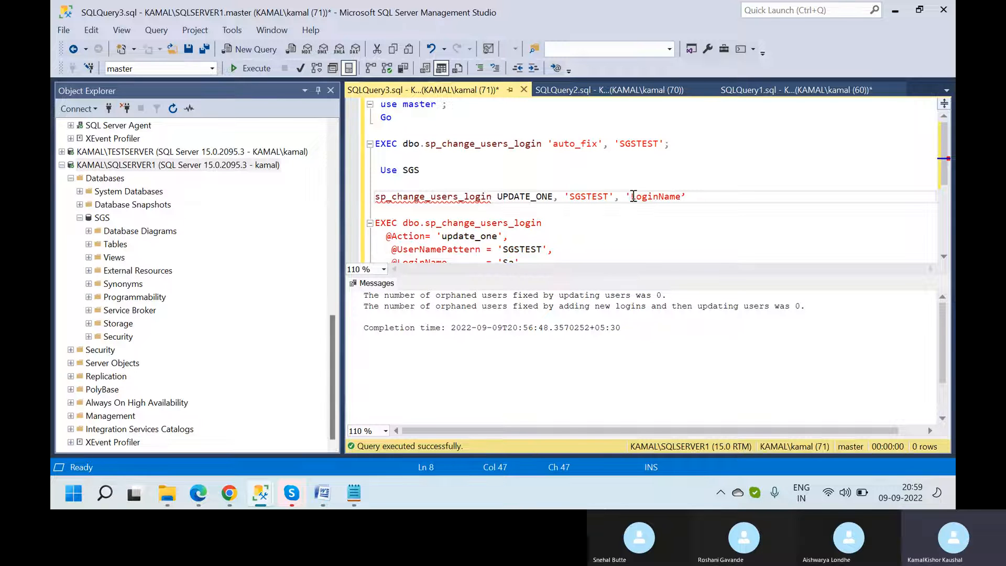
click(688, 196)
key(BackSpace)
text(')
- Replace the LoginName placeholder with the connected login's name and add a Go line between Use SGS and the UPDATE_ONE statement
double_click(656, 198)
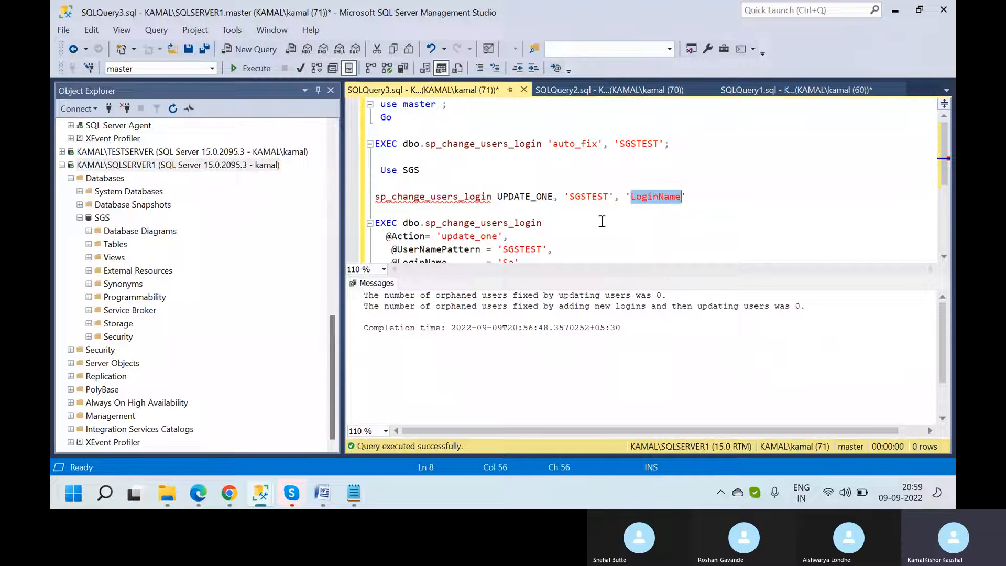
text(Kamal)
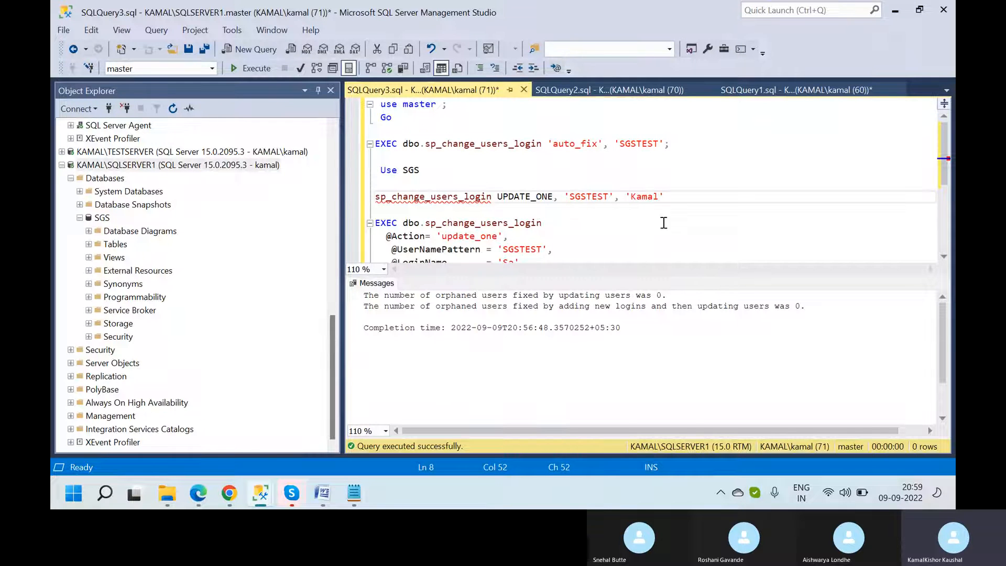
click(681, 200)
click(486, 181)
key(Return)
text(Go)
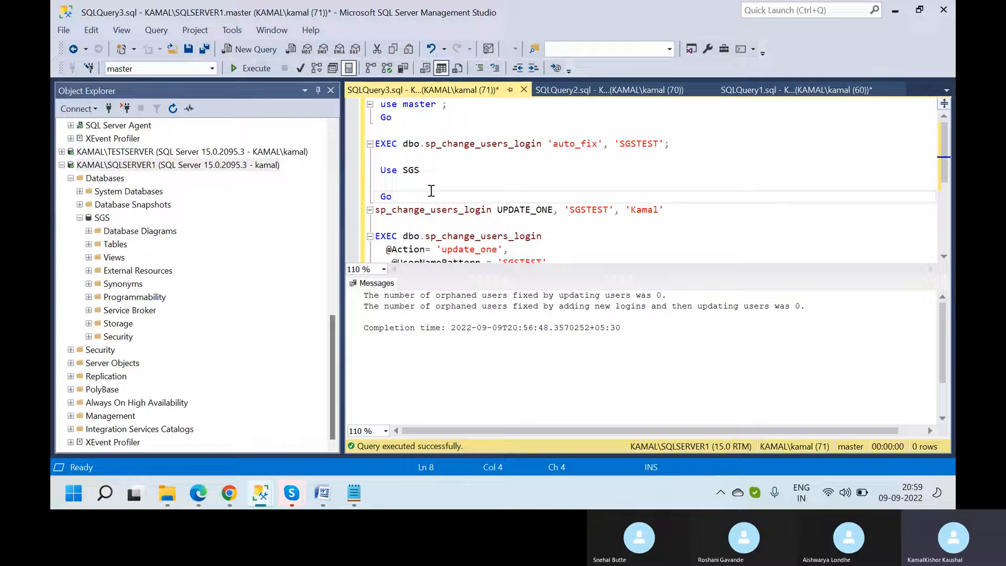
key(Up)
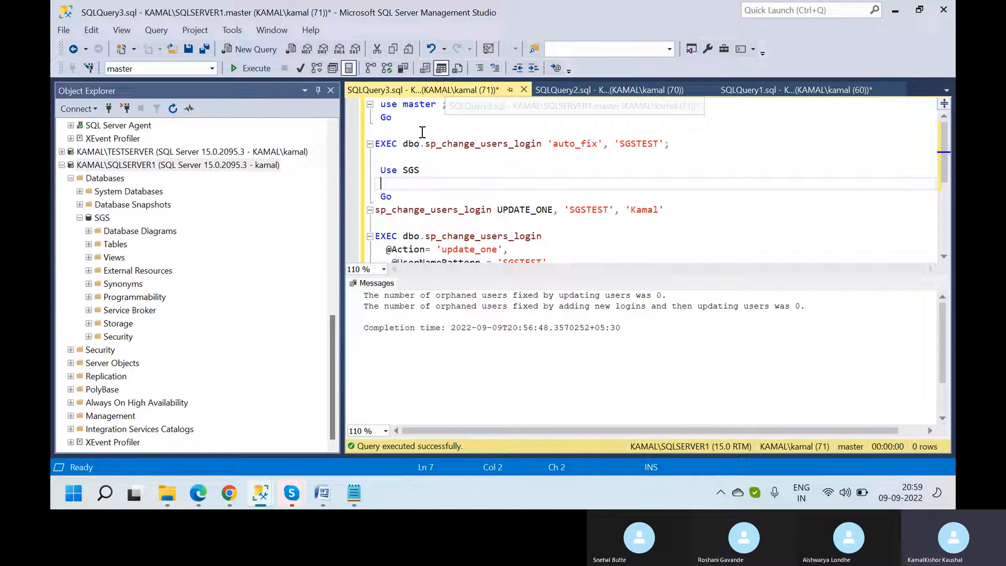
- Execute the Use SGS batch and the UPDATE_ONE statement for SGSTEST as two separate selections
drag(392, 197, 372, 166)
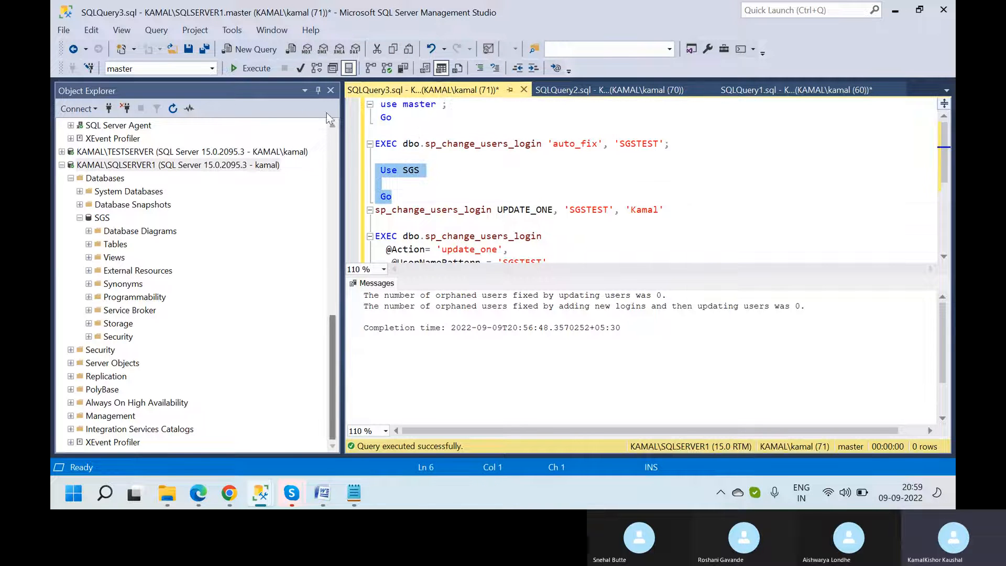
click(251, 68)
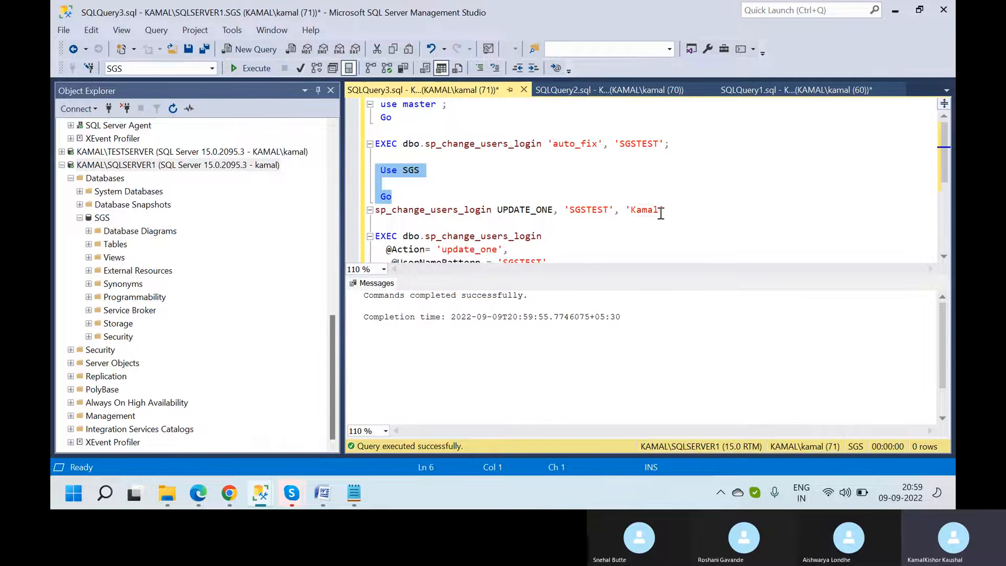
drag(661, 213, 366, 206)
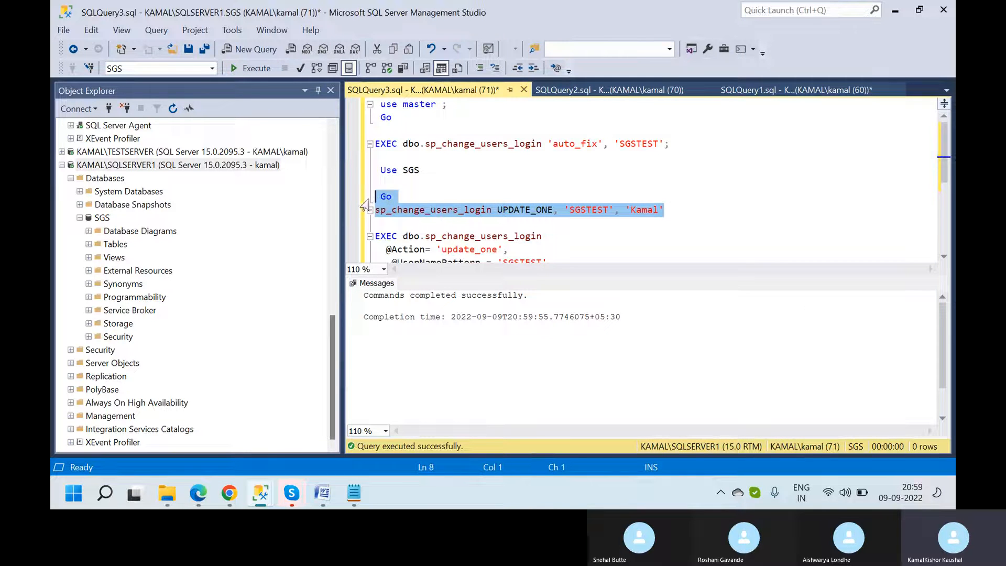
click(244, 70)
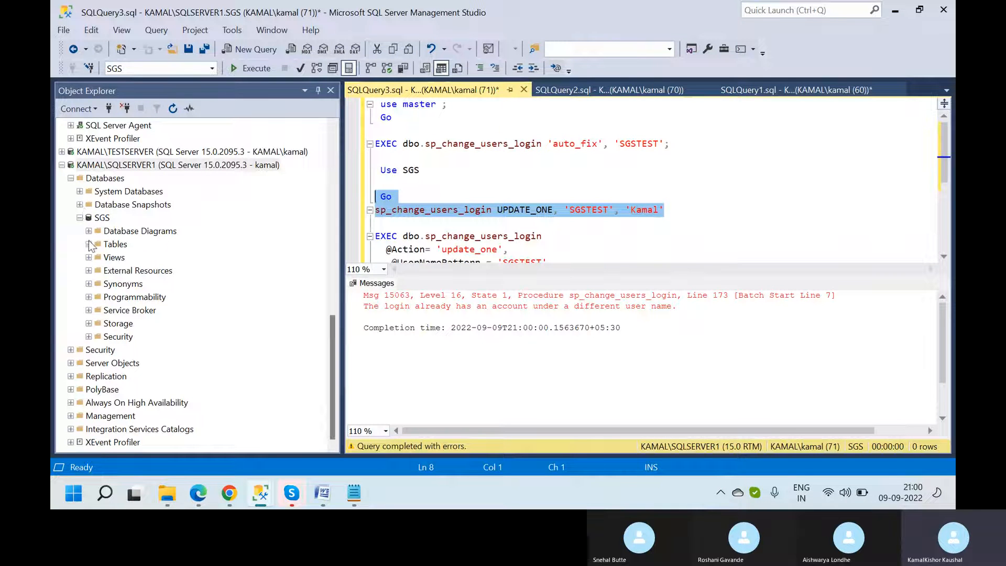
- Collapse the SGS database under SQLSERVER1 and list the logins in that instance's server-level Security folder
click(88, 337)
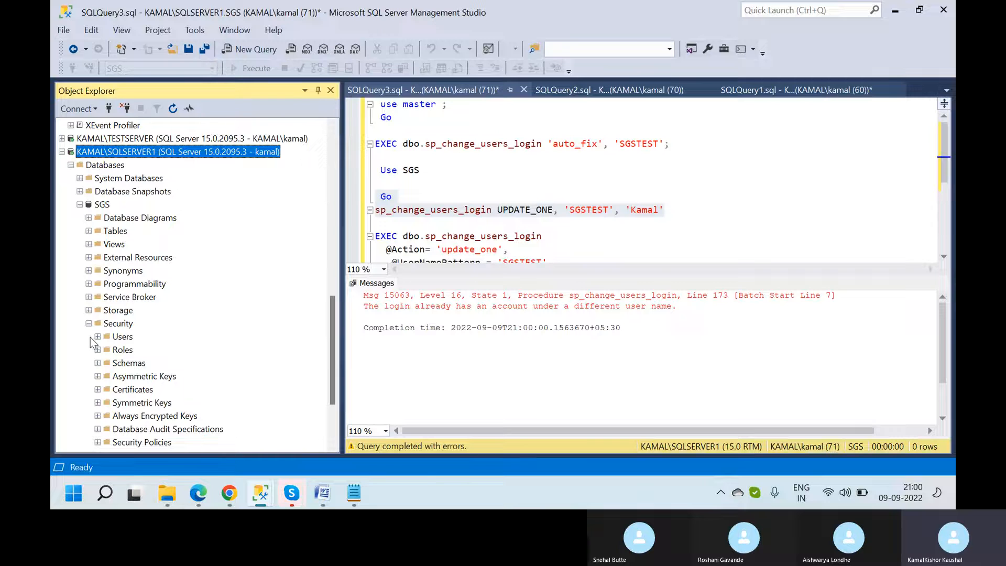
click(80, 204)
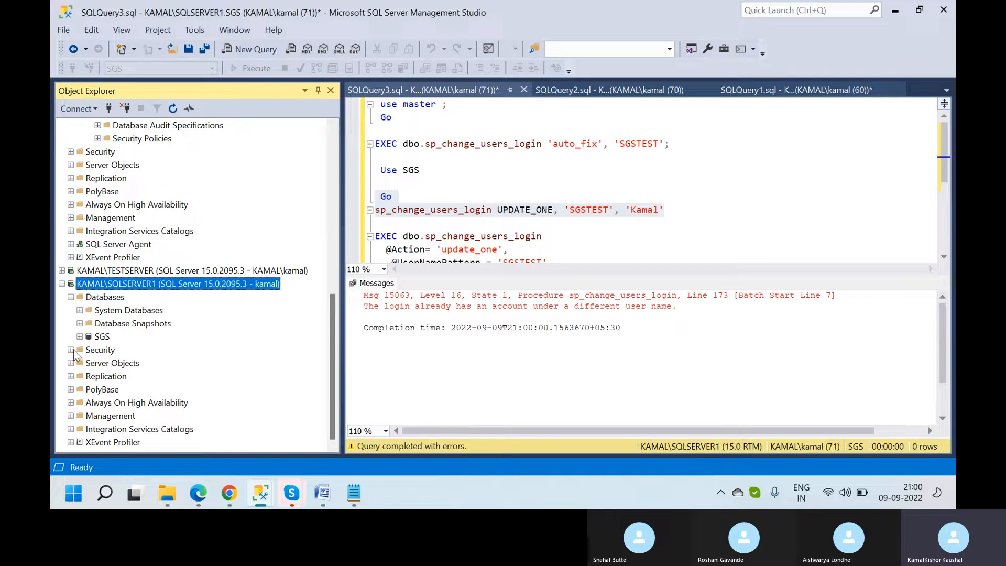
click(71, 350)
click(79, 363)
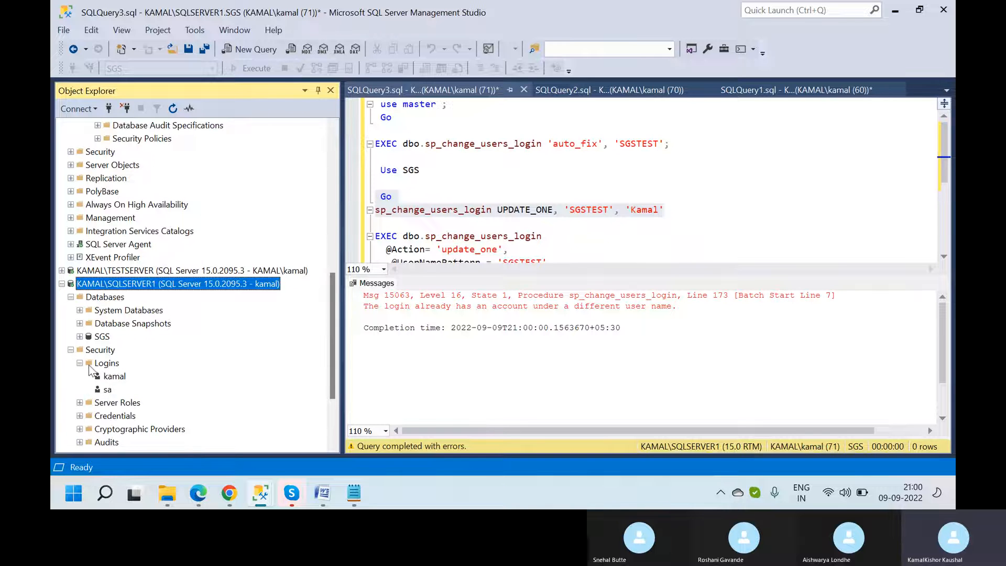
double_click(100, 364)
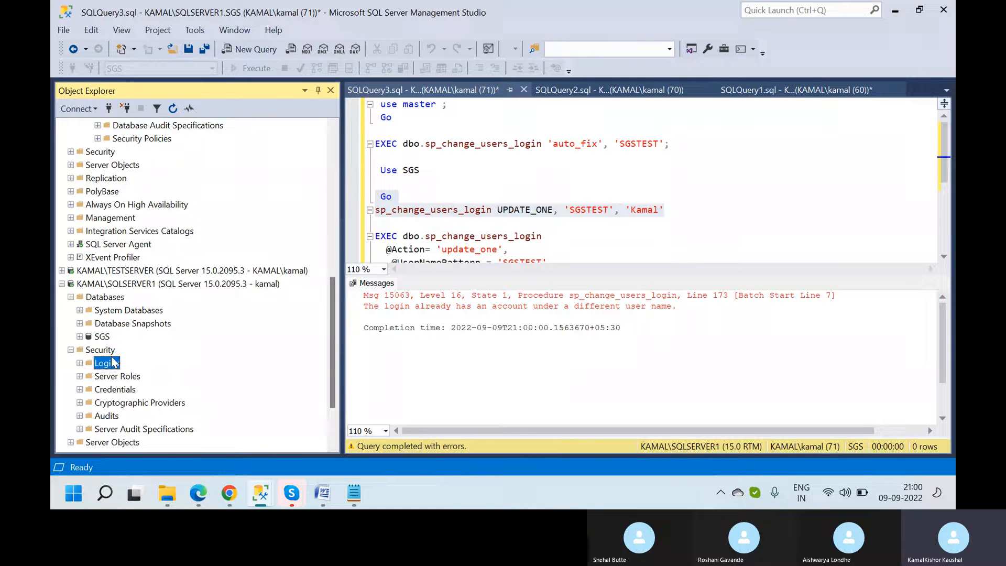
double_click(86, 363)
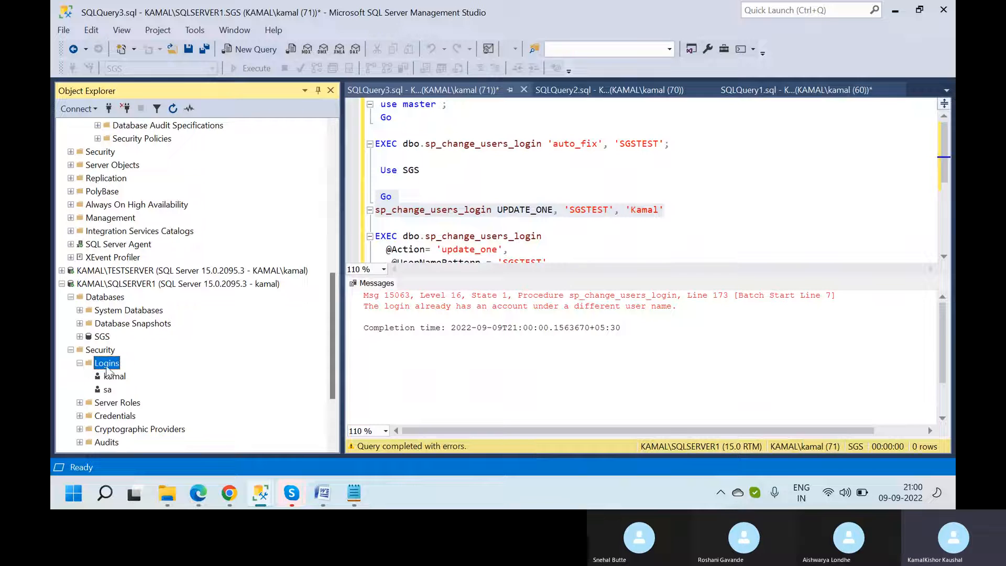
- Start a new SQLSERVER1 login named demo with SQL Server authentication, and enter and confirm its password
right_click(105, 365)
click(137, 377)
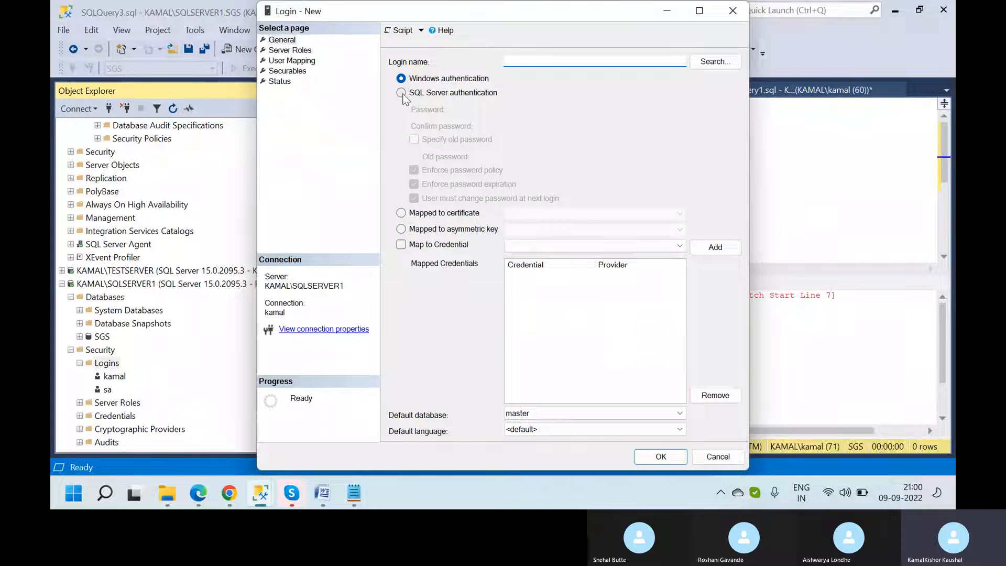
click(402, 95)
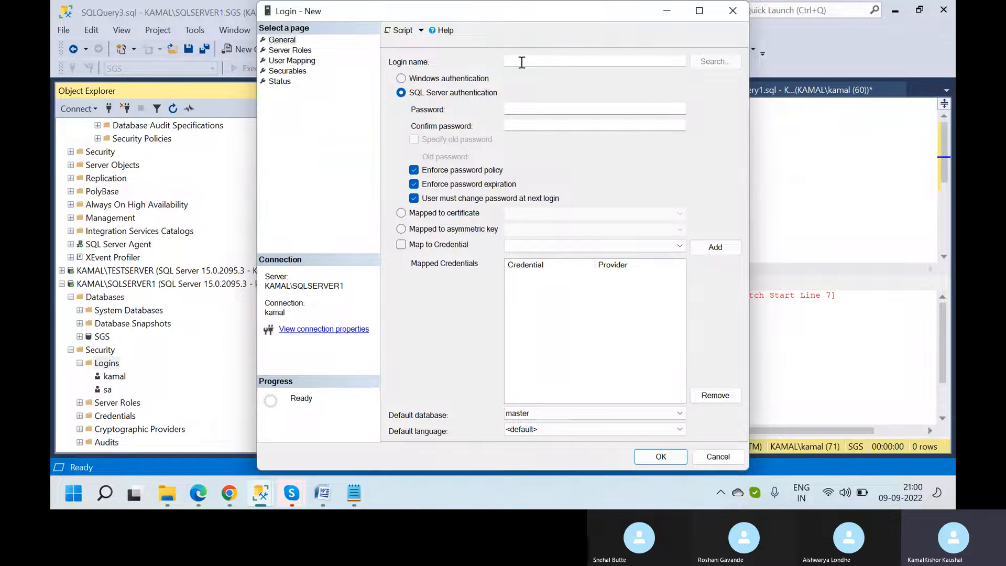
click(518, 108)
click(532, 57)
text(demo)
click(520, 107)
text(•••••••••)
click(517, 126)
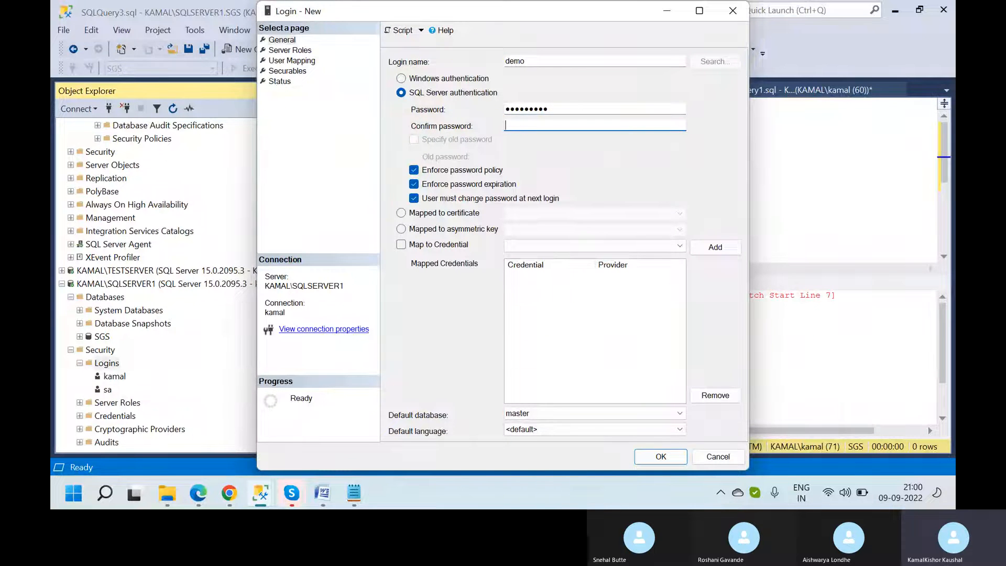
text(••)
- Turn off password policy enforcement for the demo login
click(413, 170)
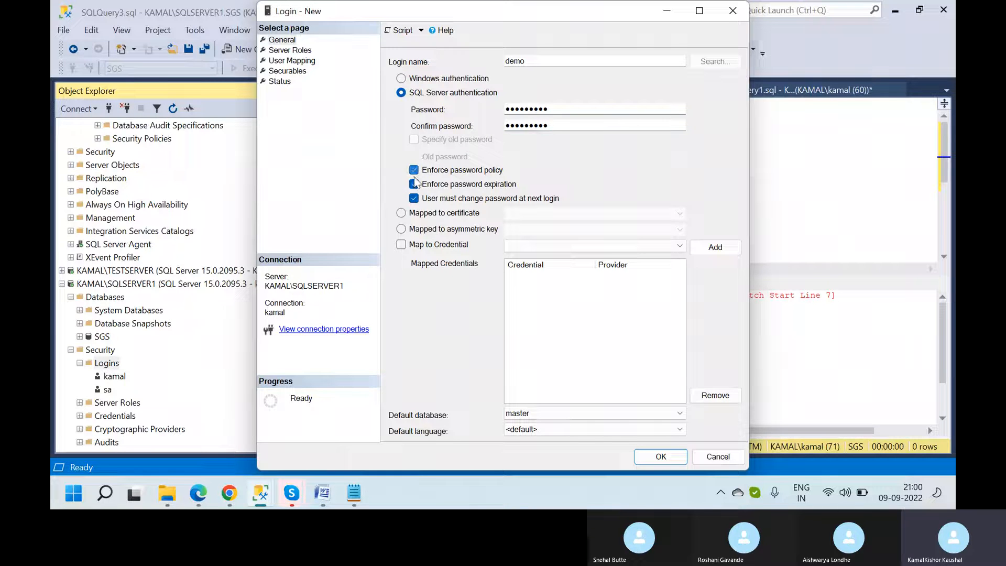
click(413, 174)
click(413, 174)
click(414, 174)
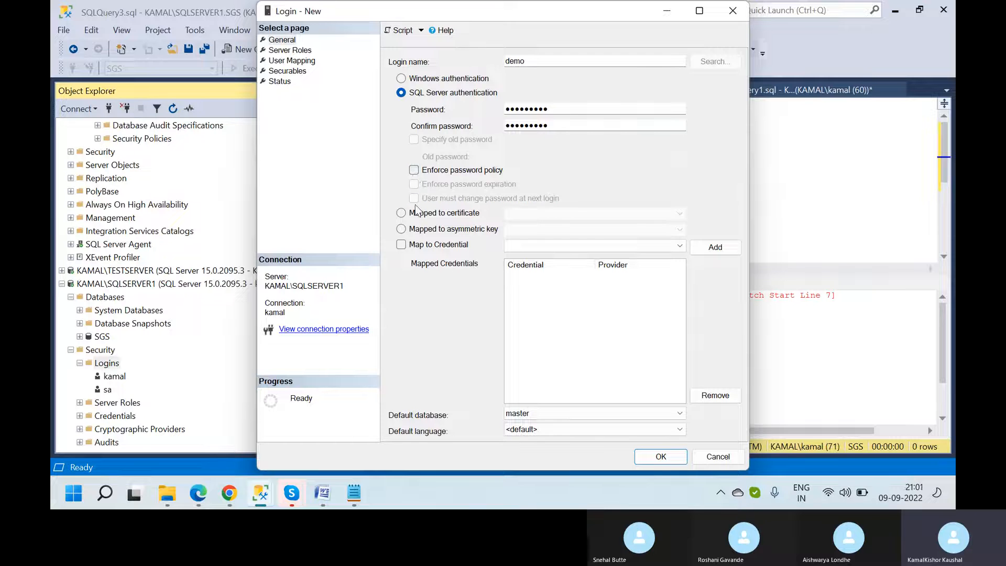
- Review the demo login's server roles, securables and status settings, and try to create the login
click(301, 49)
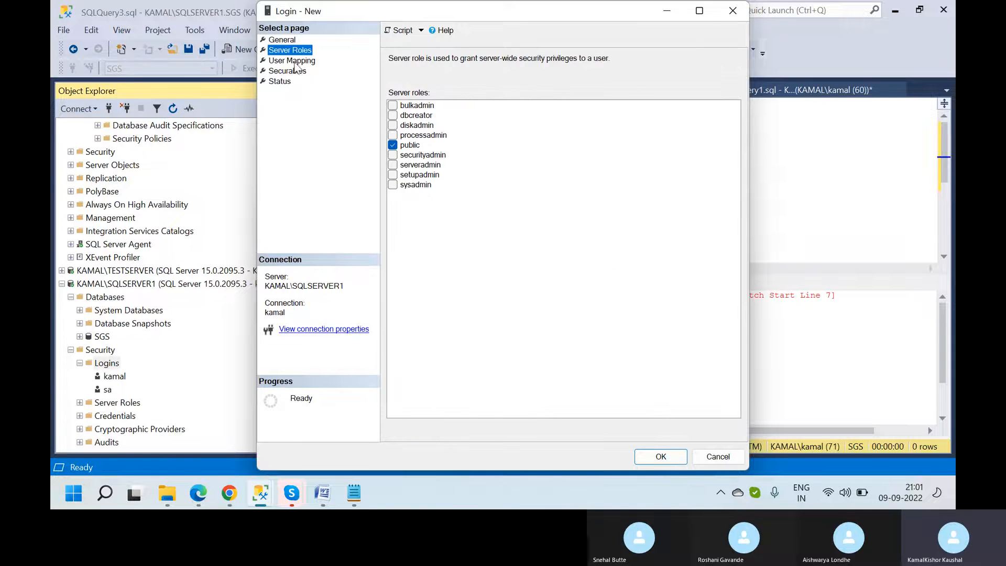
click(292, 61)
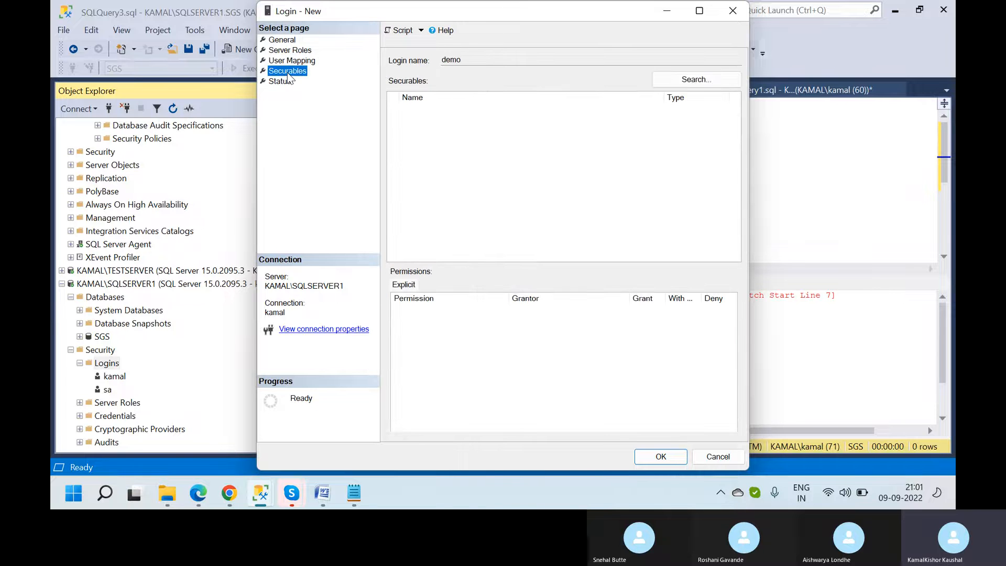
click(282, 80)
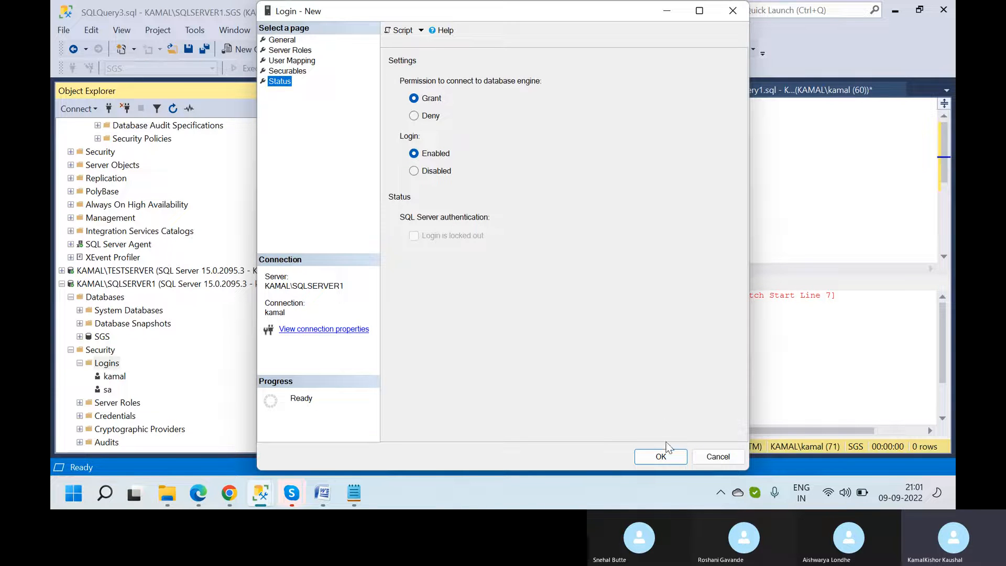
click(661, 458)
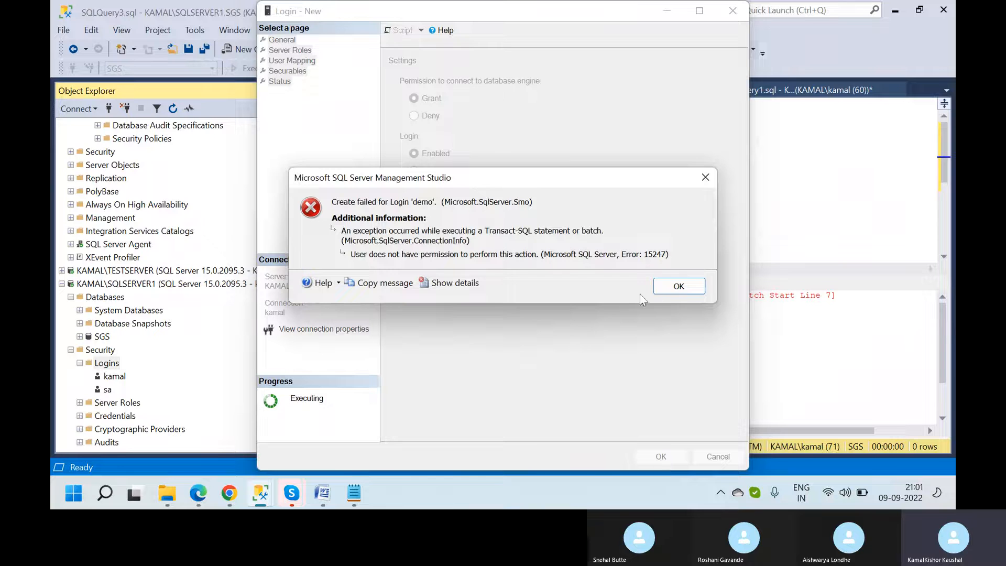
click(669, 291)
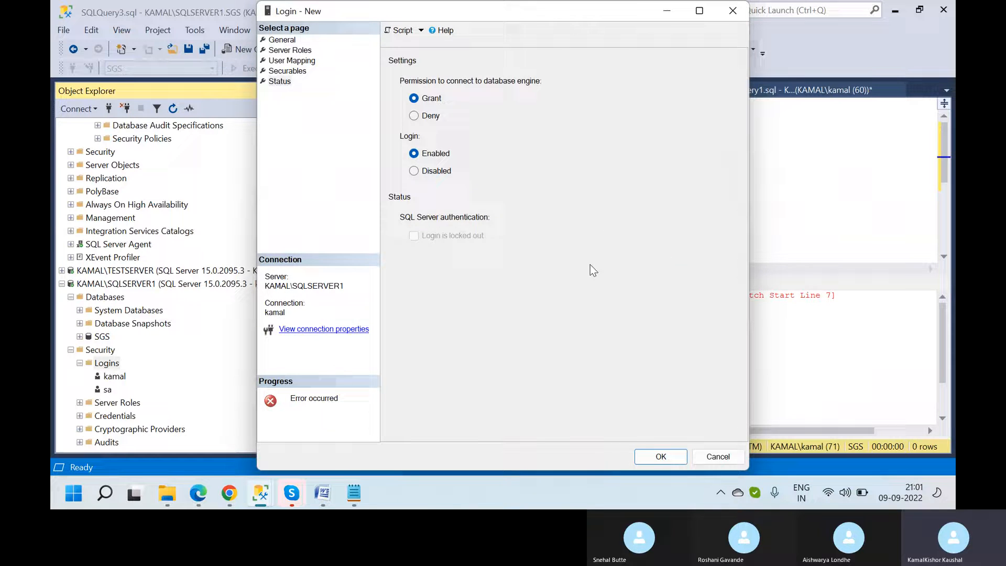
- Map the demo login to the SGS database and give it the db_owner role there
click(288, 72)
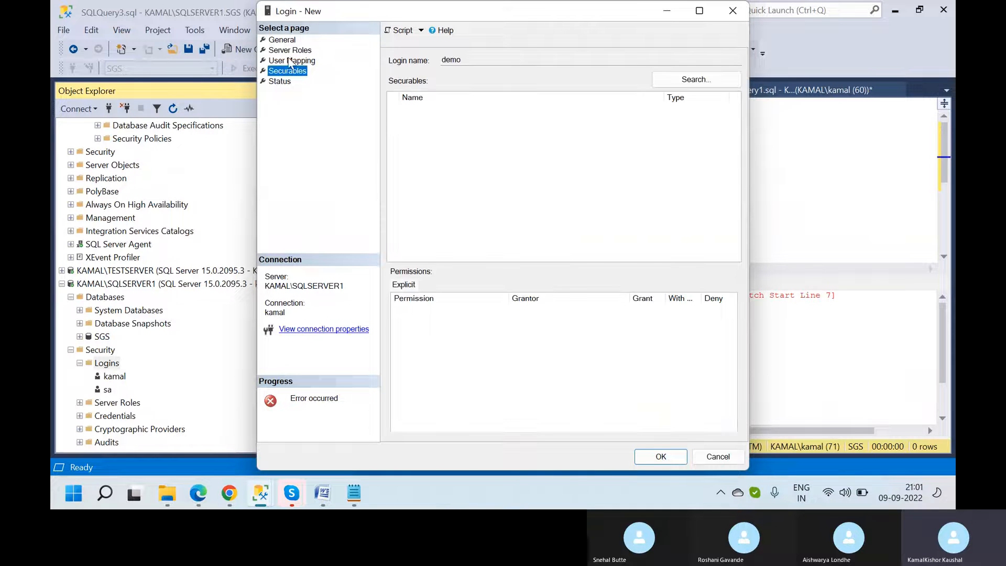
click(290, 52)
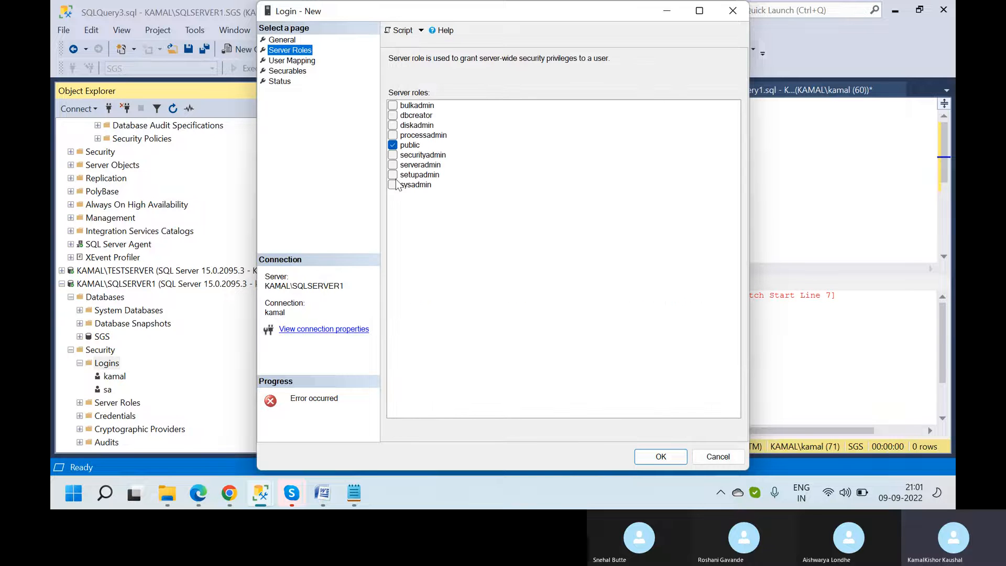
click(295, 61)
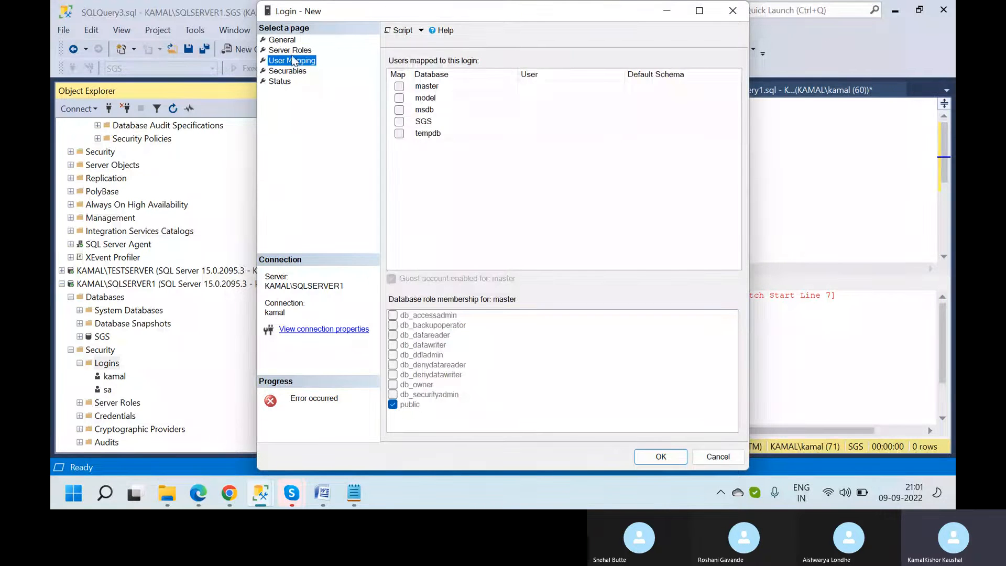
click(291, 50)
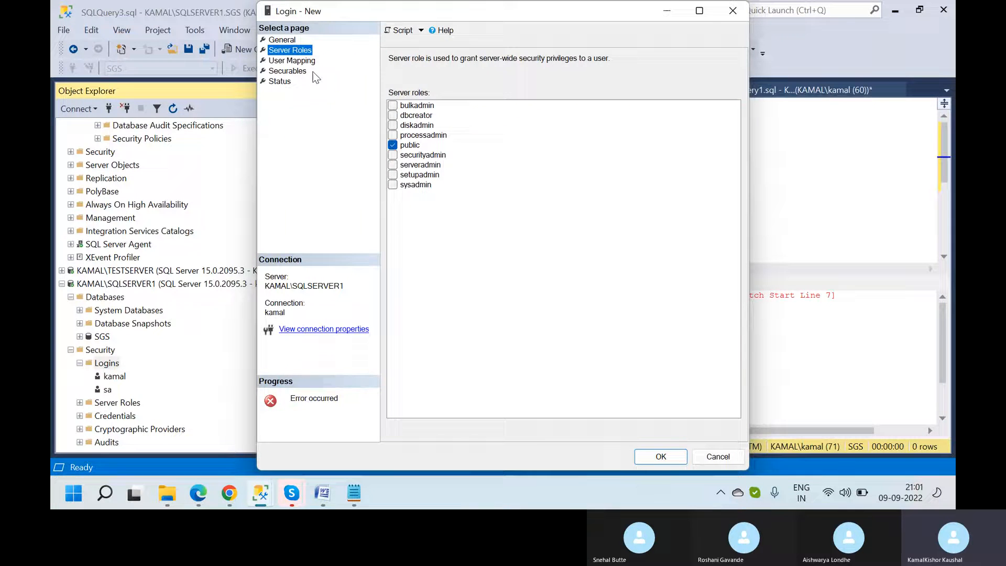
click(299, 61)
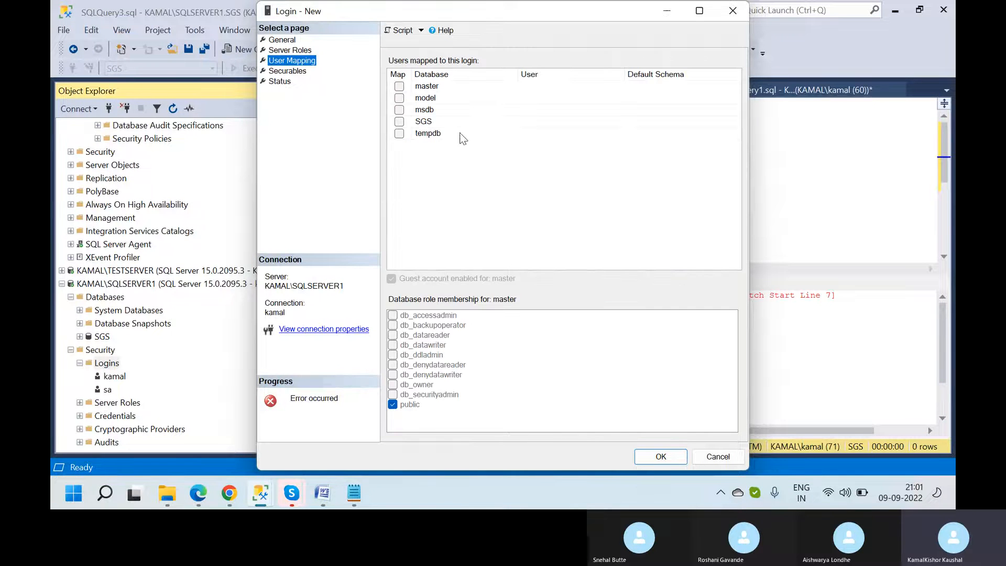
click(399, 121)
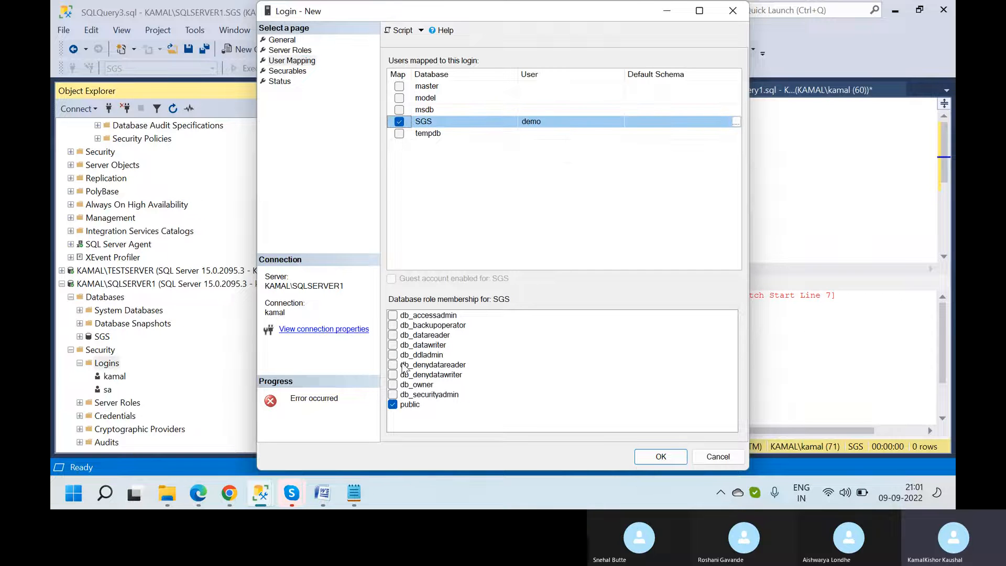
click(392, 384)
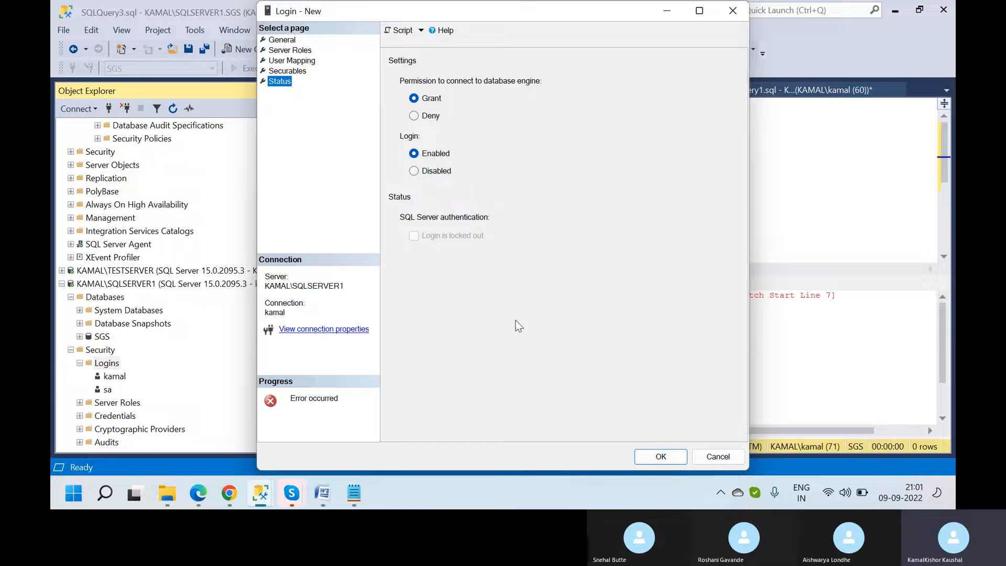
- Try to create the demo login with the SGS mapping, and cancel the new login
click(660, 456)
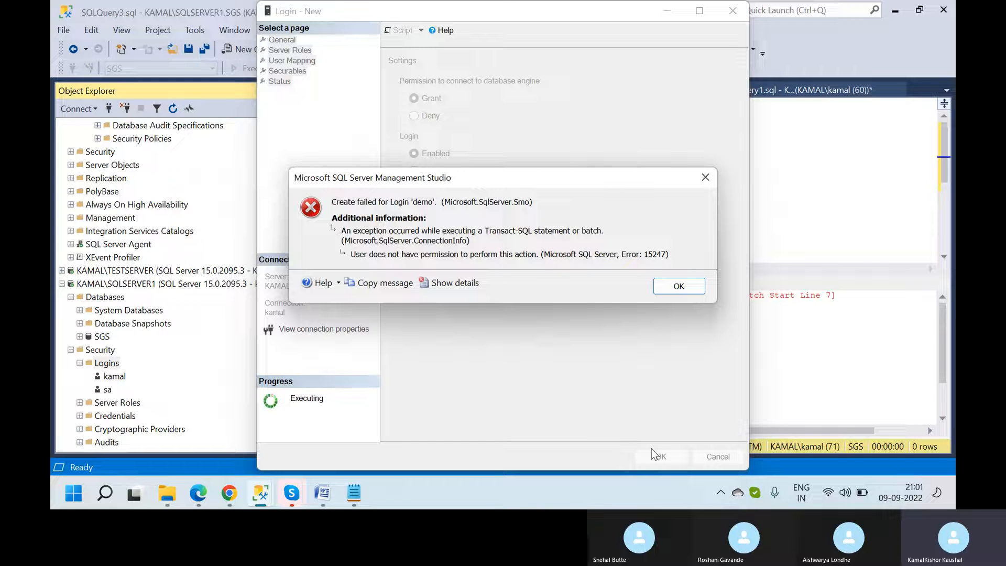
click(676, 284)
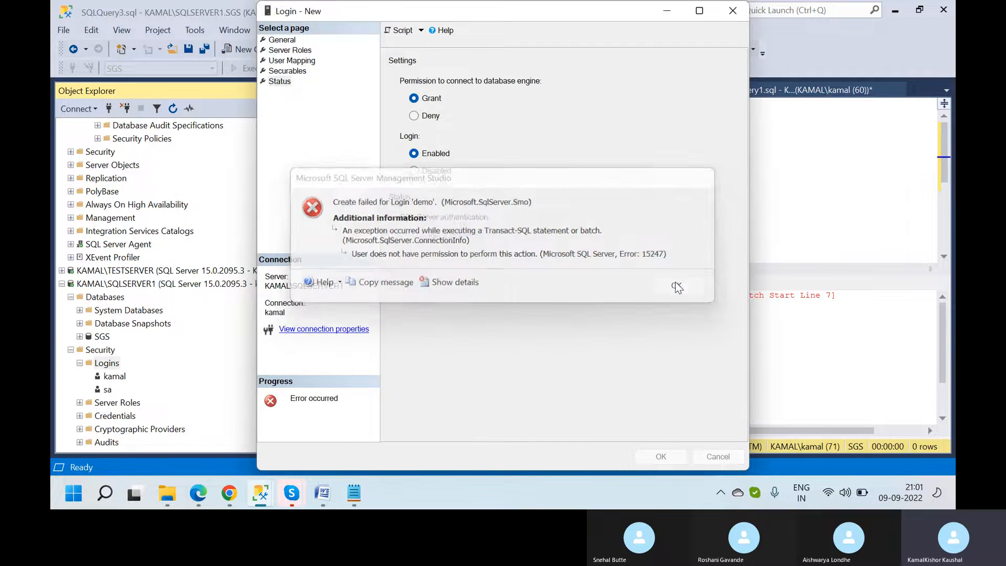
click(712, 456)
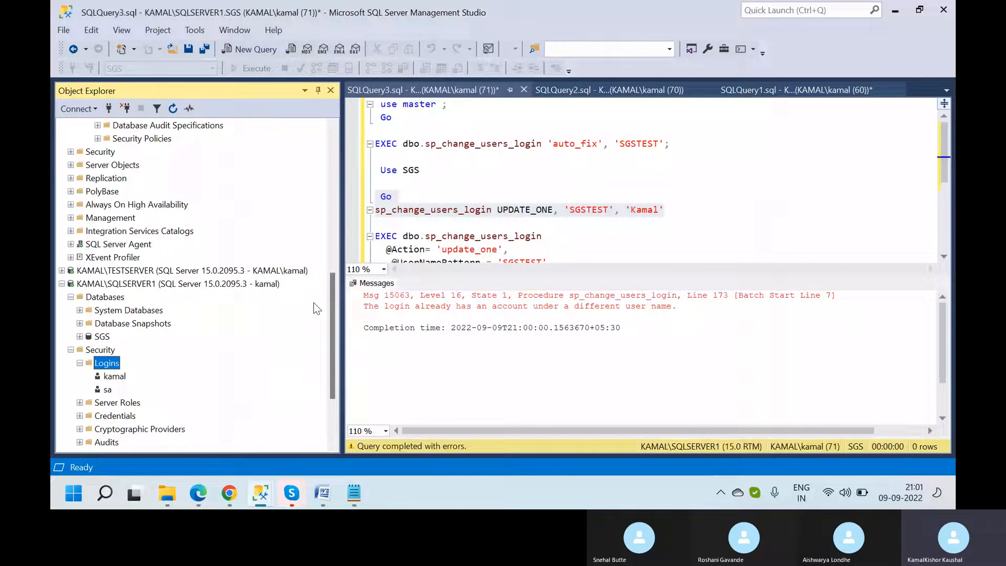
- Disconnect the SQLSERVER1 instance from Object Explorer
right_click(210, 287)
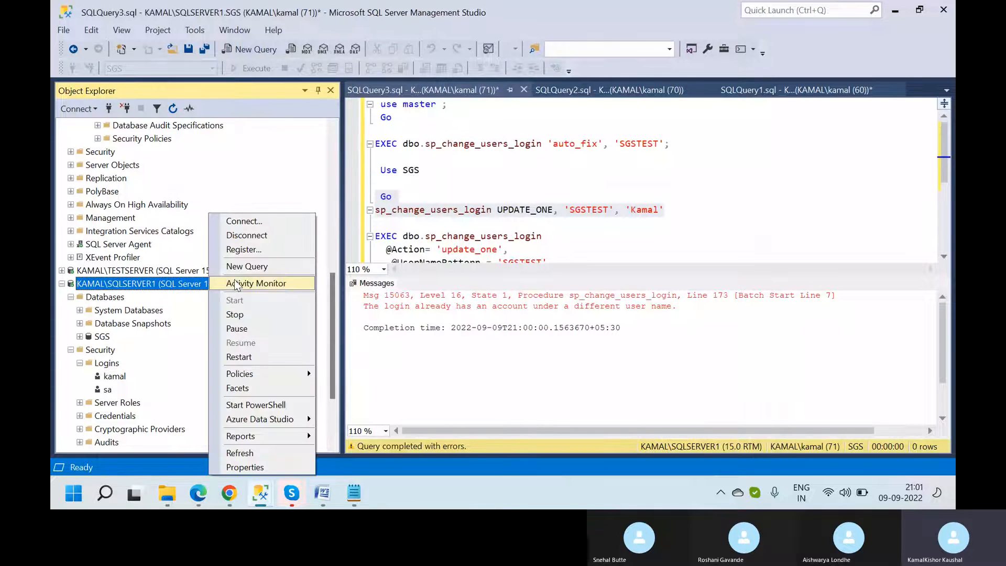
click(245, 235)
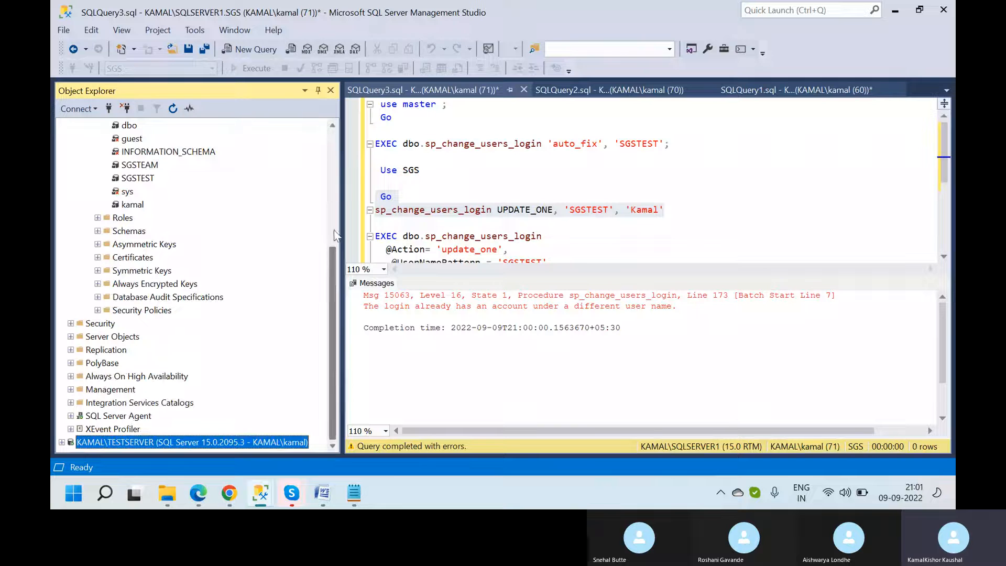
- Disconnect both the TESTSERVER and SQLSERVER1 instances from Object Explorer
scroll(335, 265, up, 5)
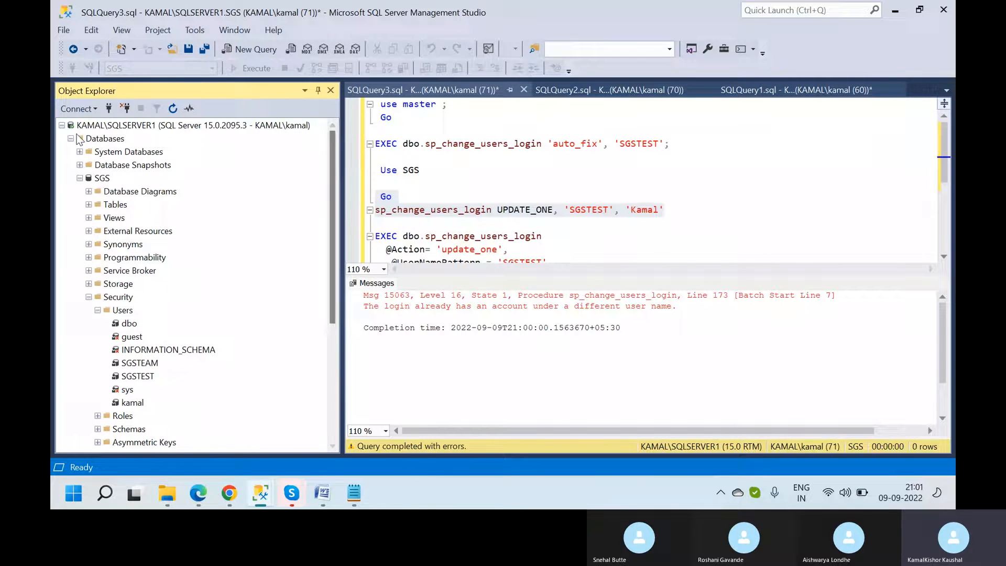
click(71, 137)
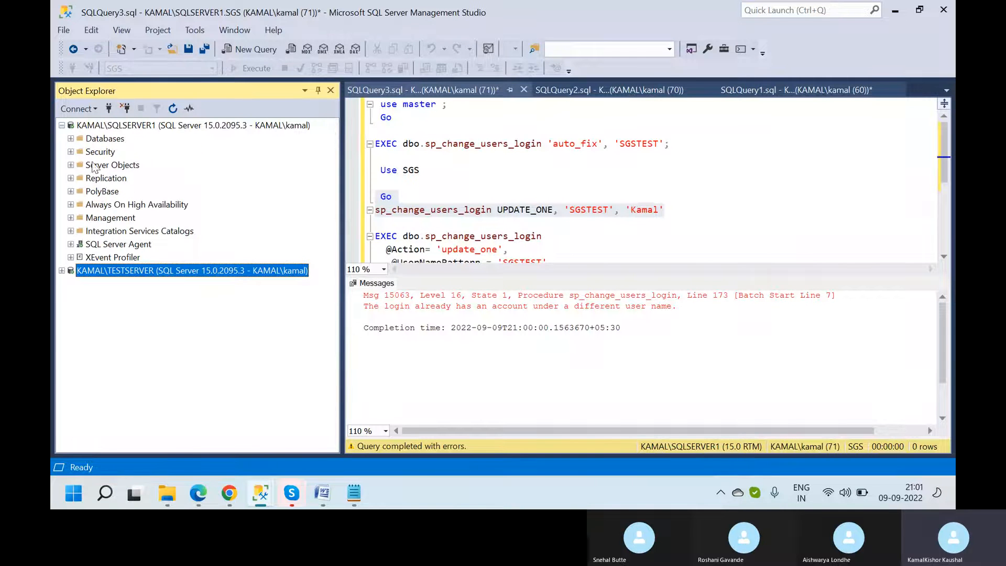
right_click(174, 275)
click(212, 234)
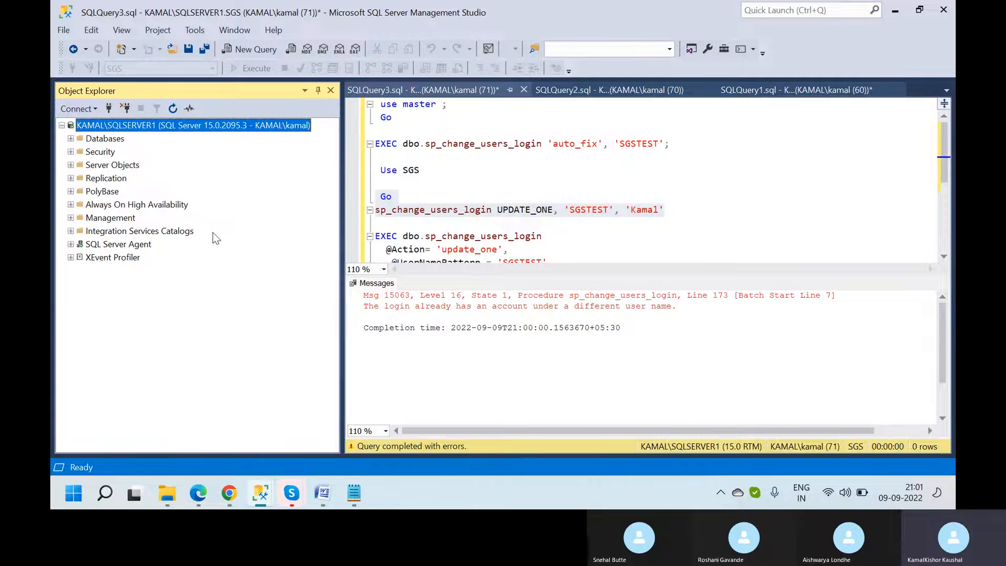
right_click(140, 126)
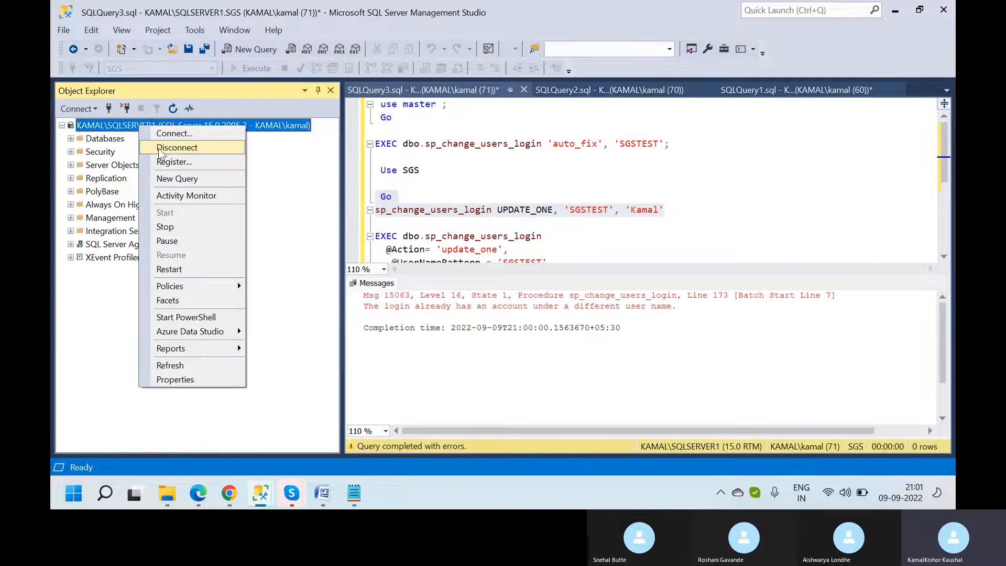
click(163, 149)
- Connect to the local SQLSERVER1 database engine with Windows Authentication, picking it by browsing the local servers
click(83, 112)
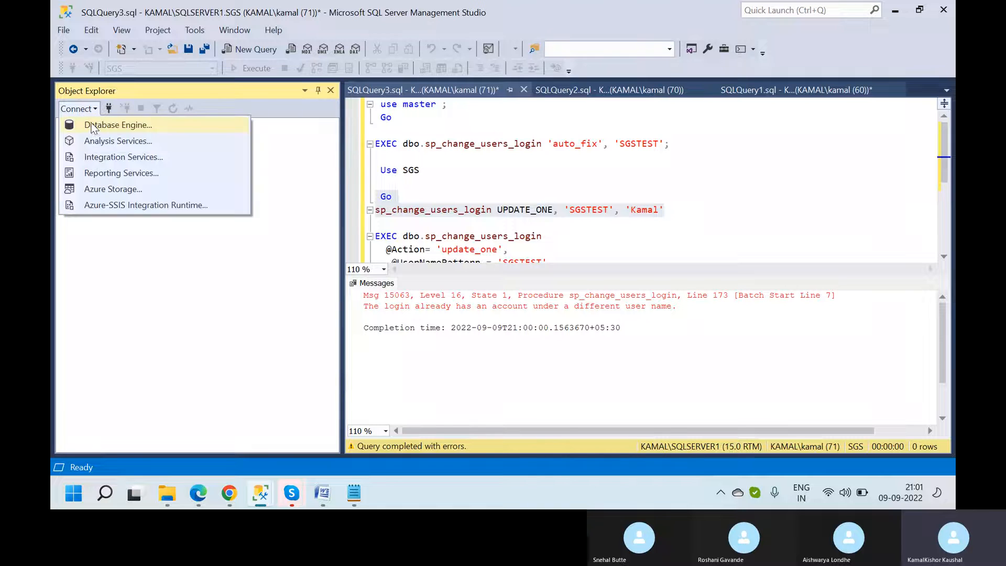
click(93, 125)
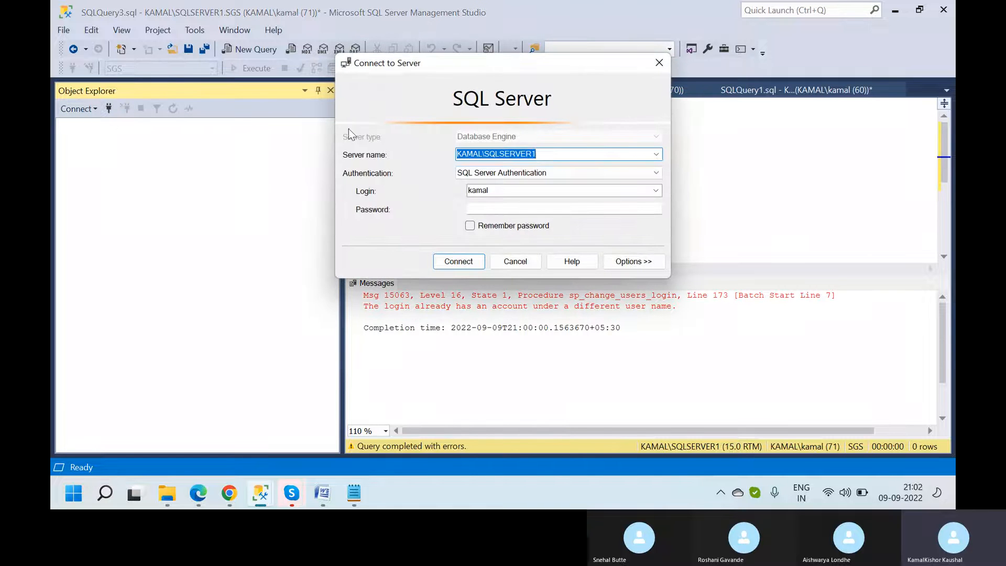
click(656, 154)
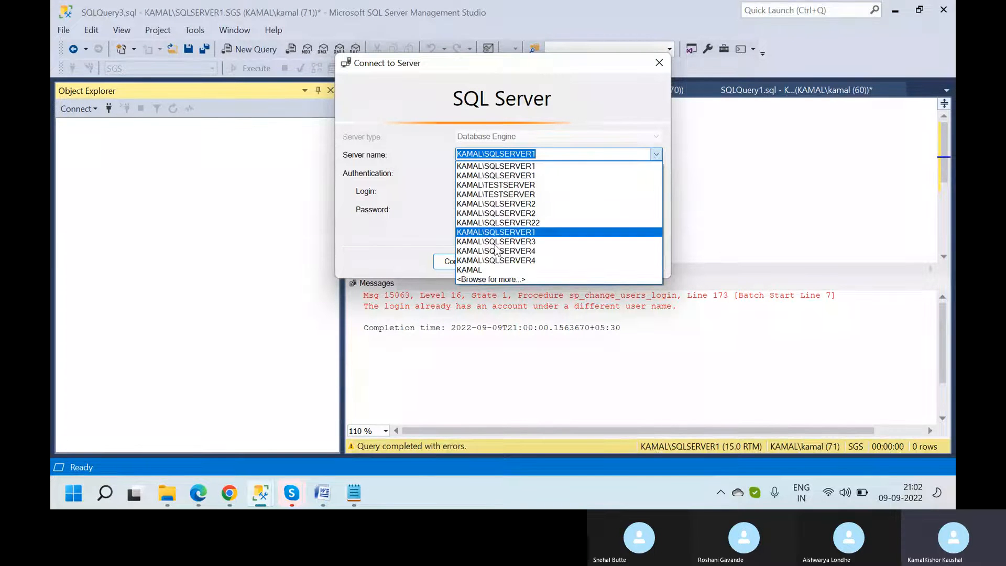
click(483, 279)
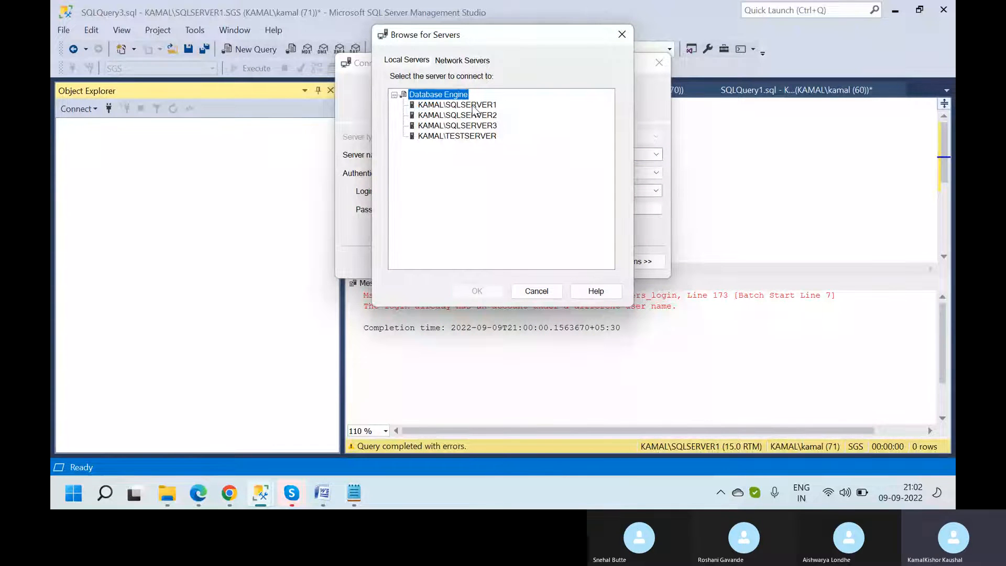
click(473, 106)
click(478, 290)
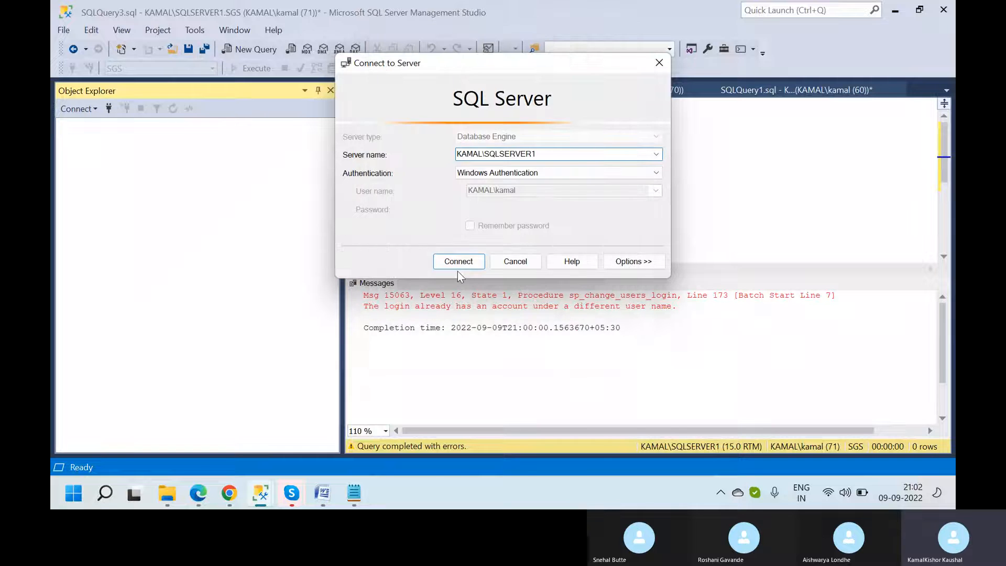
click(460, 264)
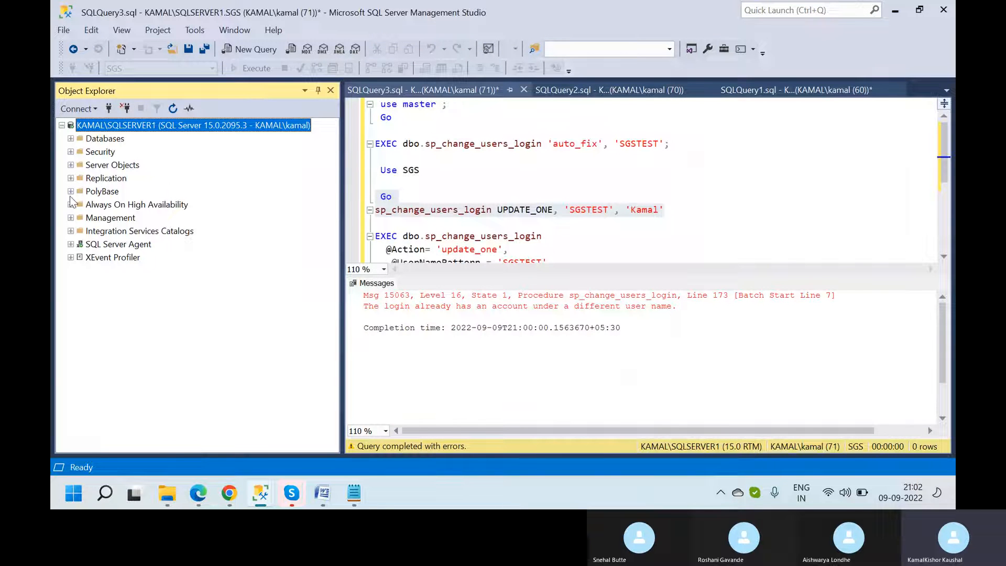
- Start a new server login on SQLSERVER1 named Demo that uses SQL Server authentication
click(71, 152)
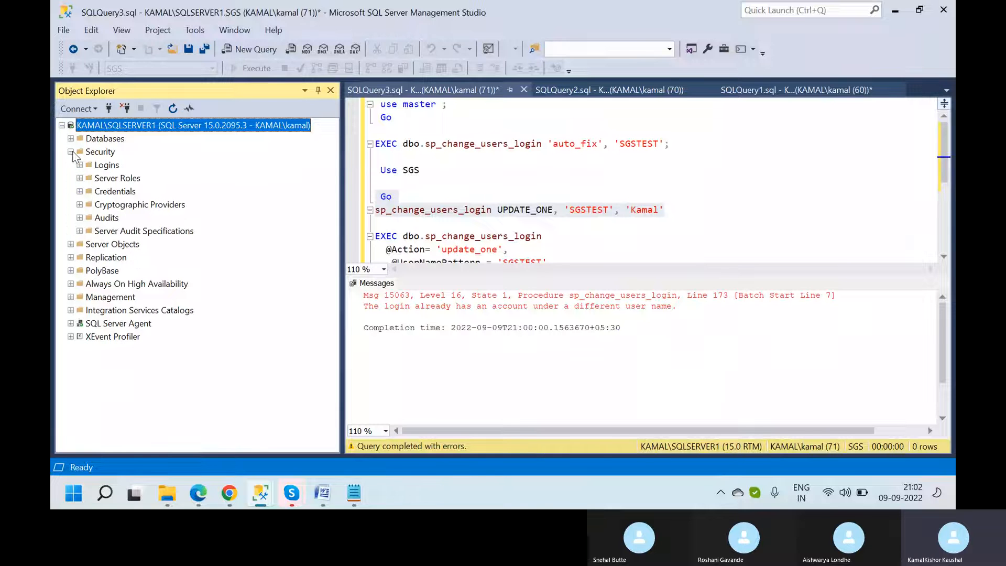
click(80, 165)
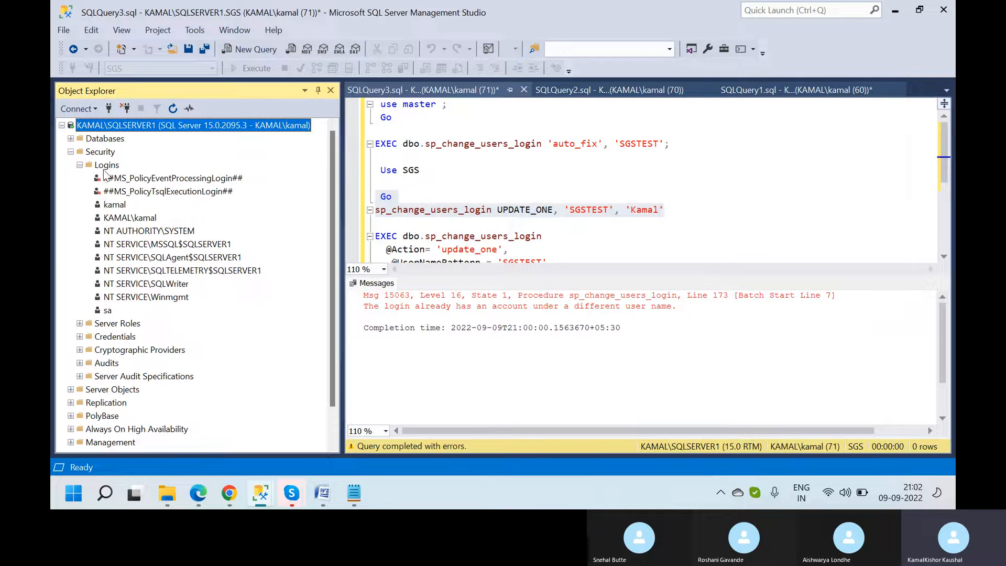
right_click(106, 166)
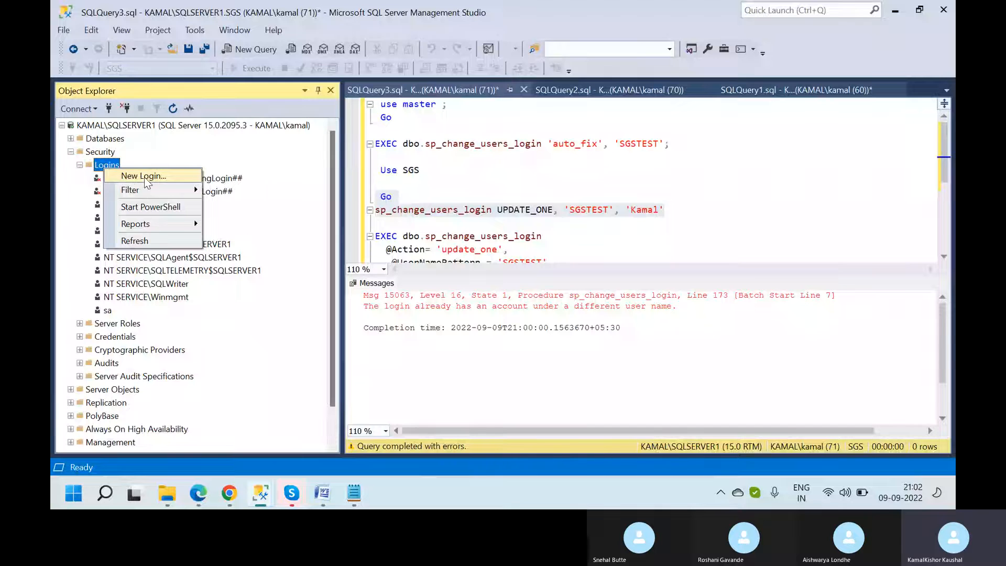
click(144, 175)
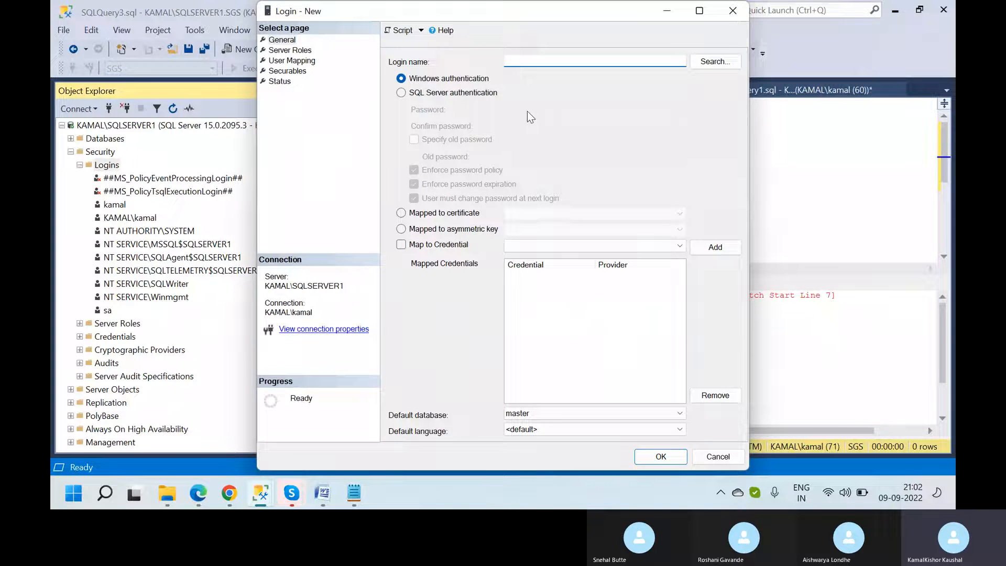
text(Demo)
click(404, 94)
- Enter and confirm the Demo login's password, and turn off password policy enforcement
click(518, 111)
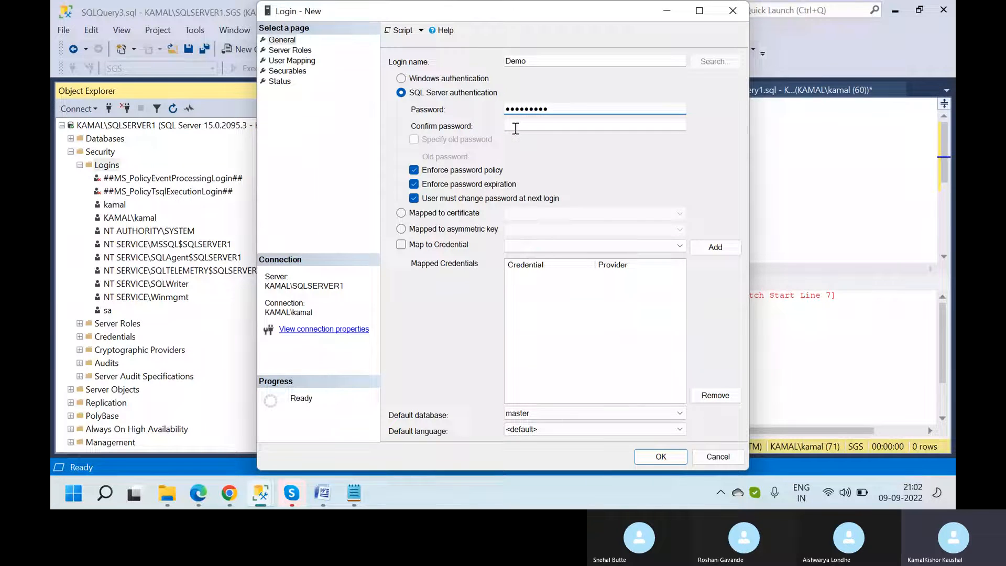
click(516, 128)
text(••••)
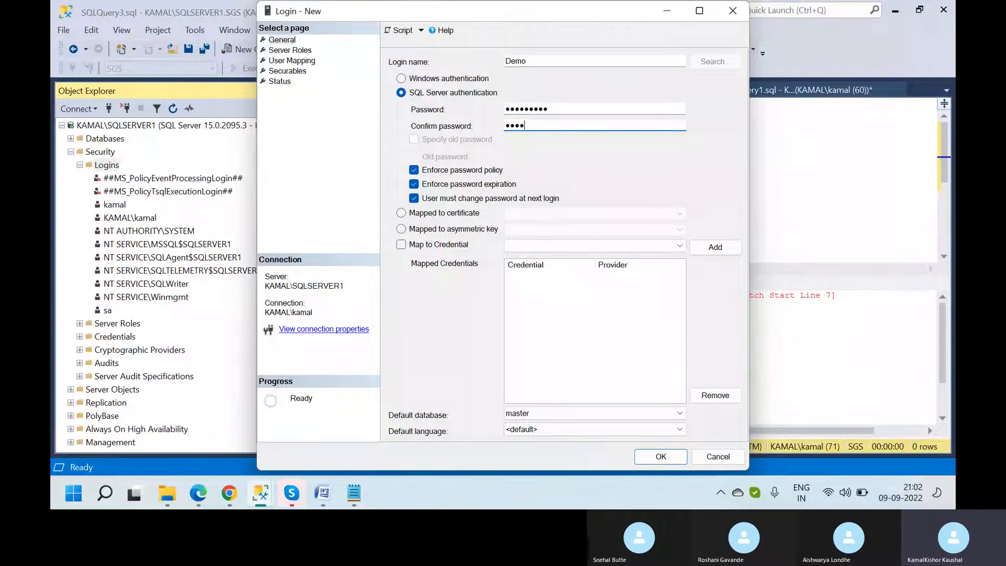
text(•••••)
click(414, 171)
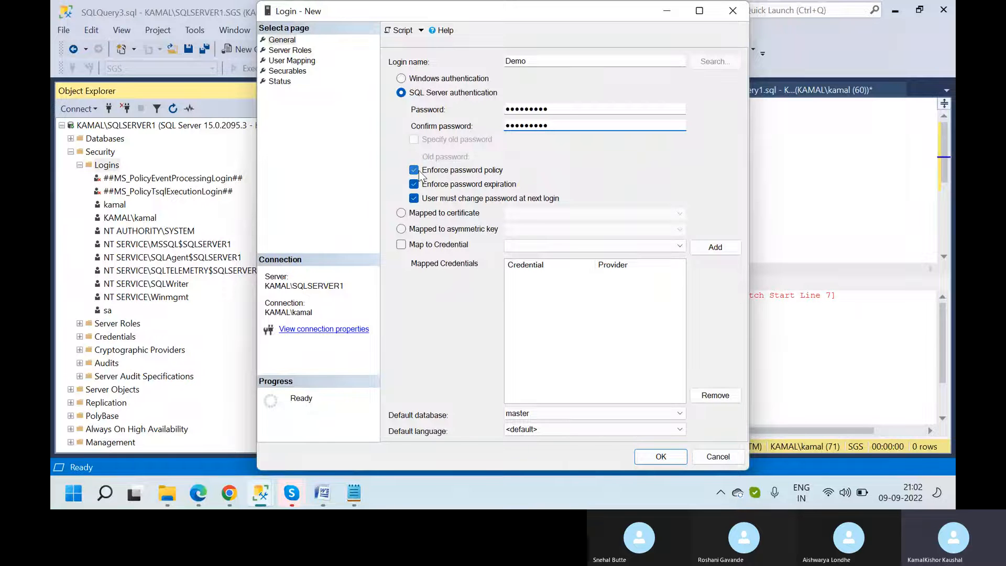
- Review the Demo login's user mapping, securables, status and server role settings, and create the login with only the public role
click(291, 61)
click(289, 71)
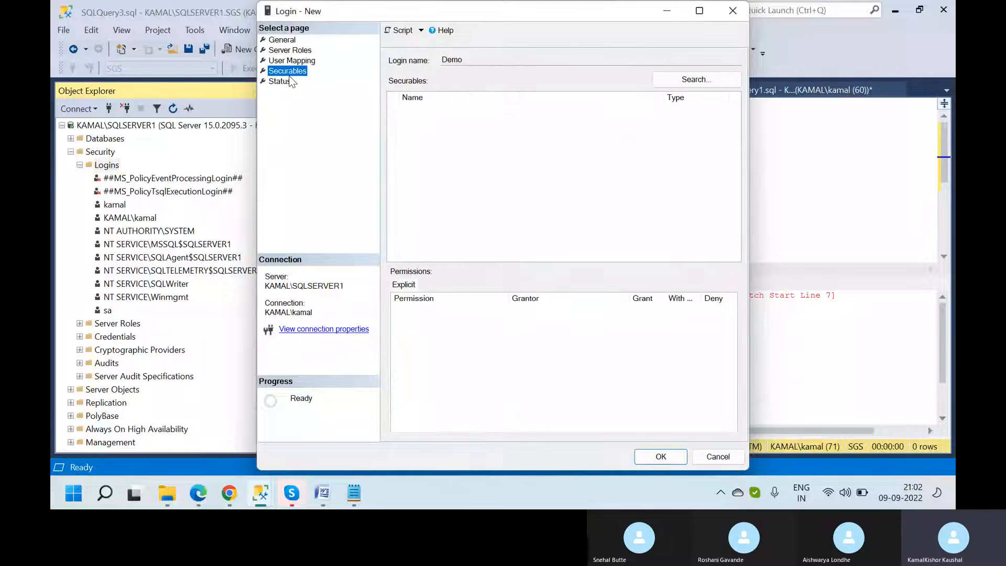
click(289, 82)
click(289, 52)
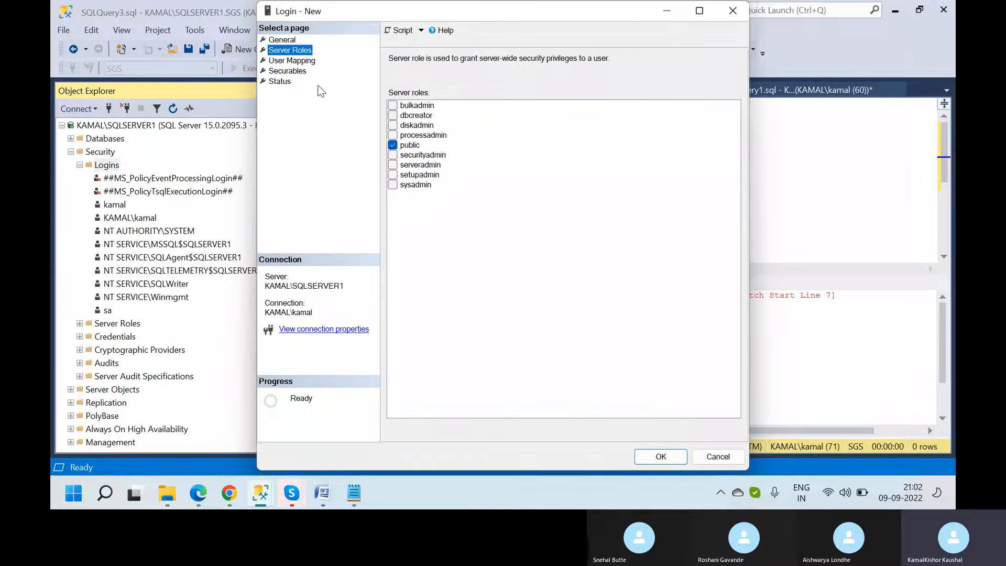
click(651, 458)
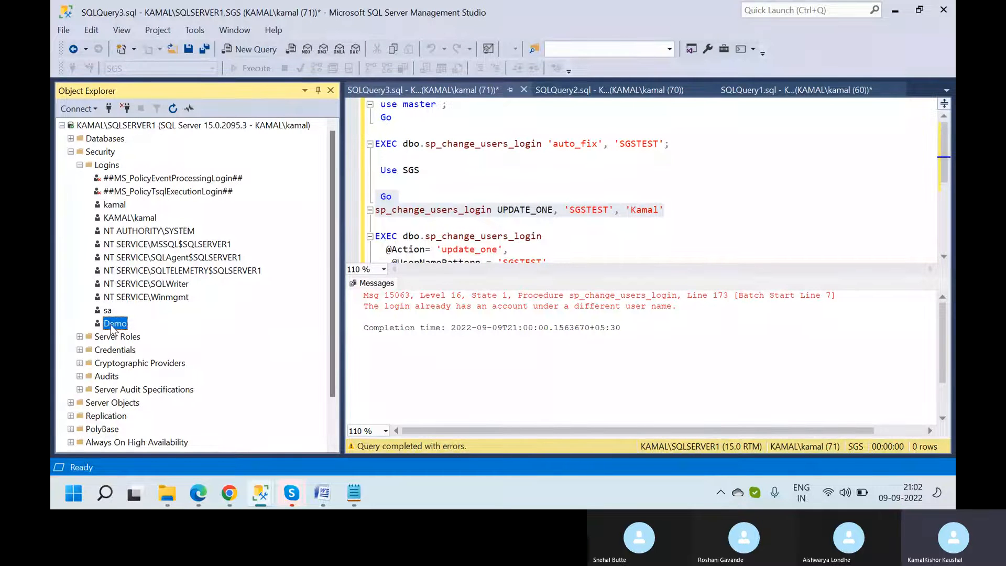
- Change the login argument of the sp_change_users_login UPDATE_ONE statement for SGSTEST to 'Demo'
click(640, 215)
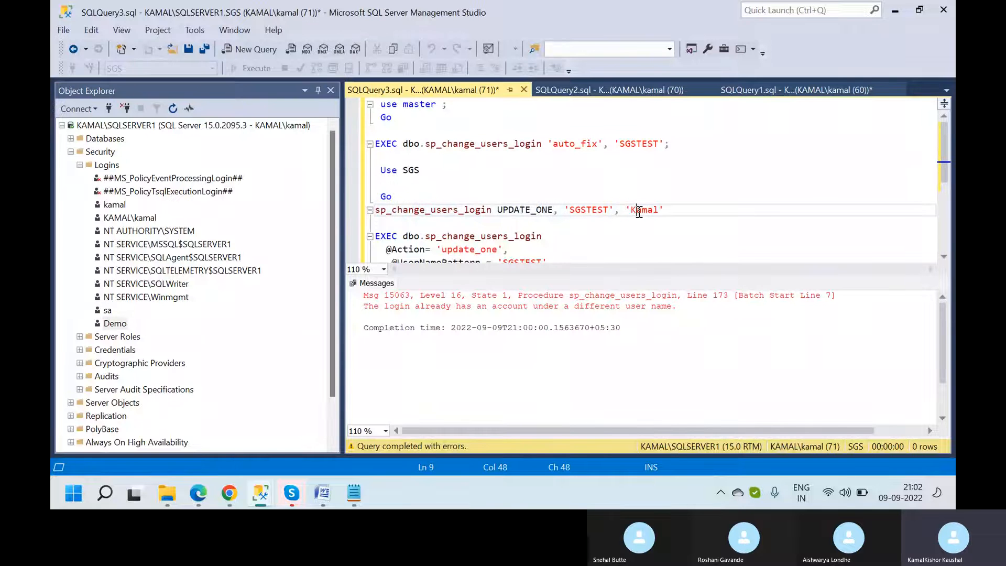
double_click(640, 211)
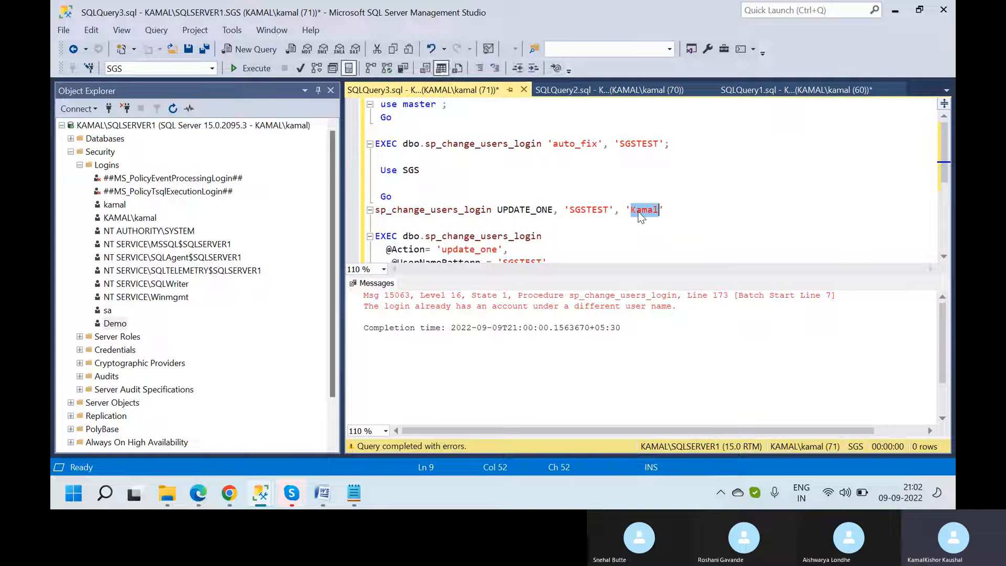
text(De)
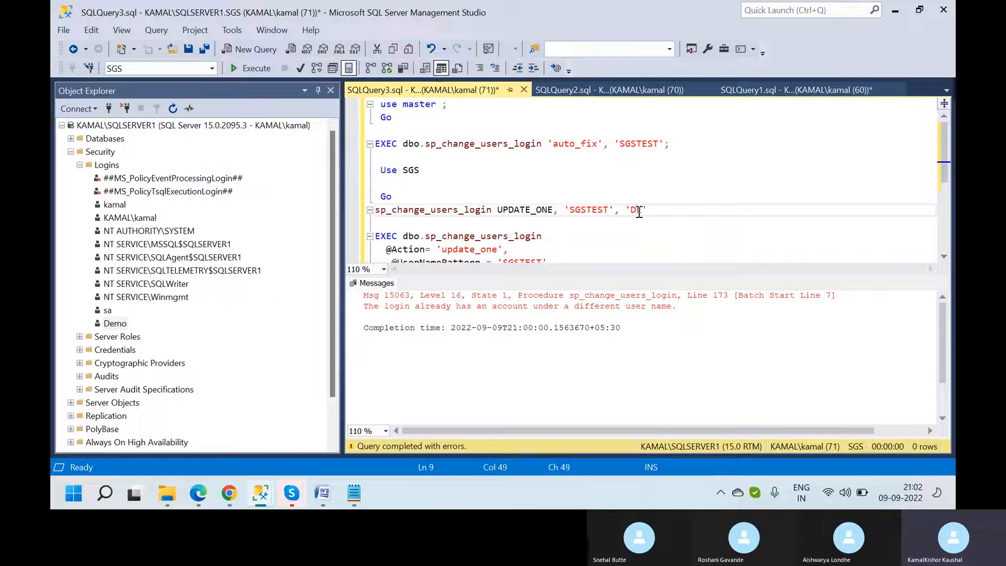
text(emo)
- Execute only the Use SGS batch together with the UPDATE_ONE statement that links SGSTEST to Demo
click(665, 210)
key(shift+Up)
key(shift+Up)
key(shift+Up)
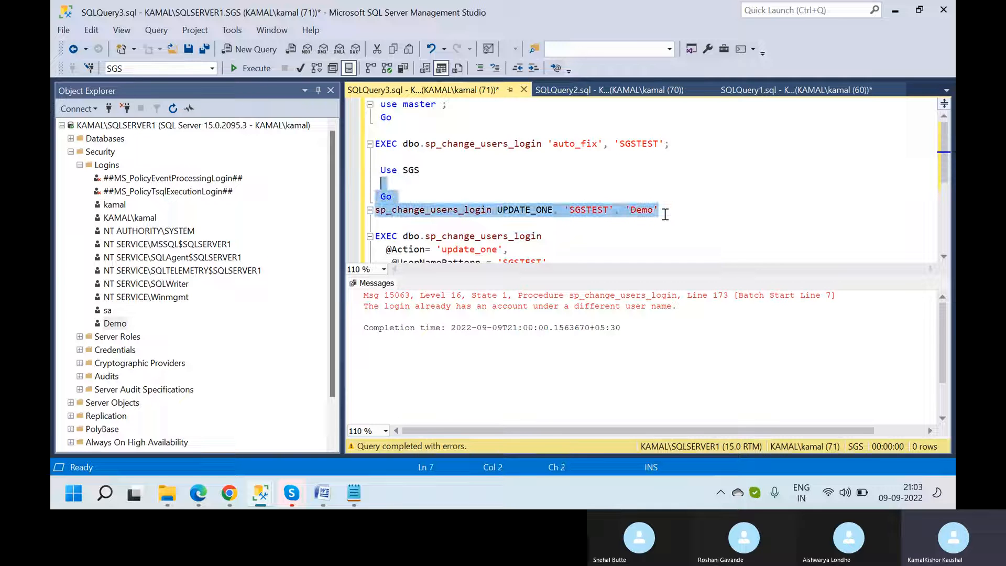
key(shift+Up)
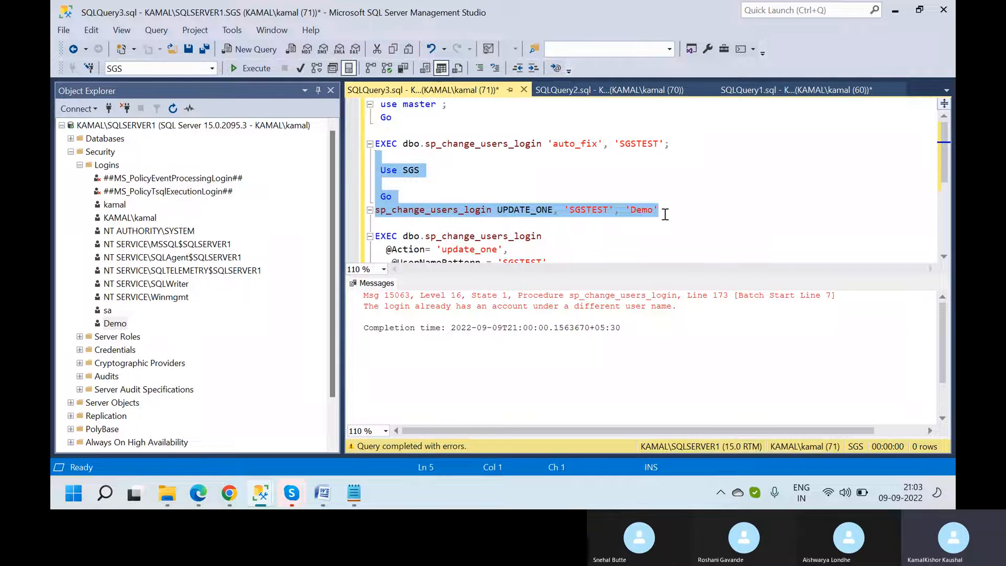
click(257, 69)
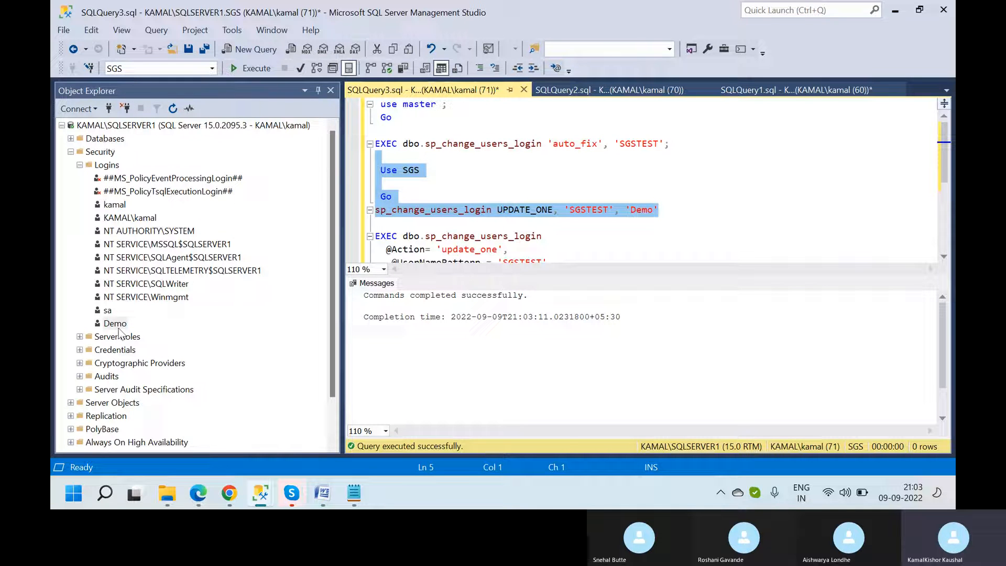
- Connect to SQLSERVER1 with SQL Server Authentication as the DEMO login, entering the account password
click(78, 108)
click(93, 126)
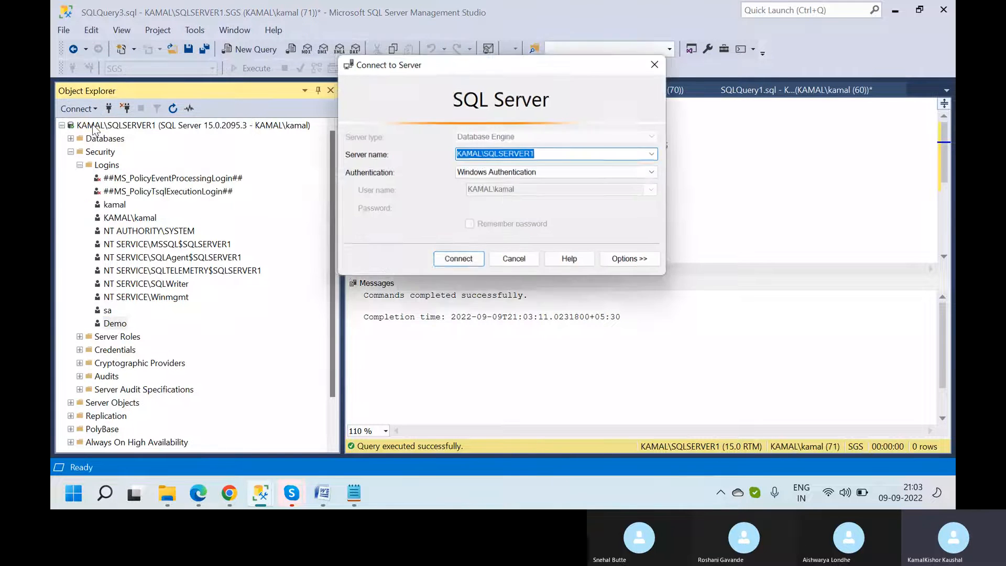
click(564, 174)
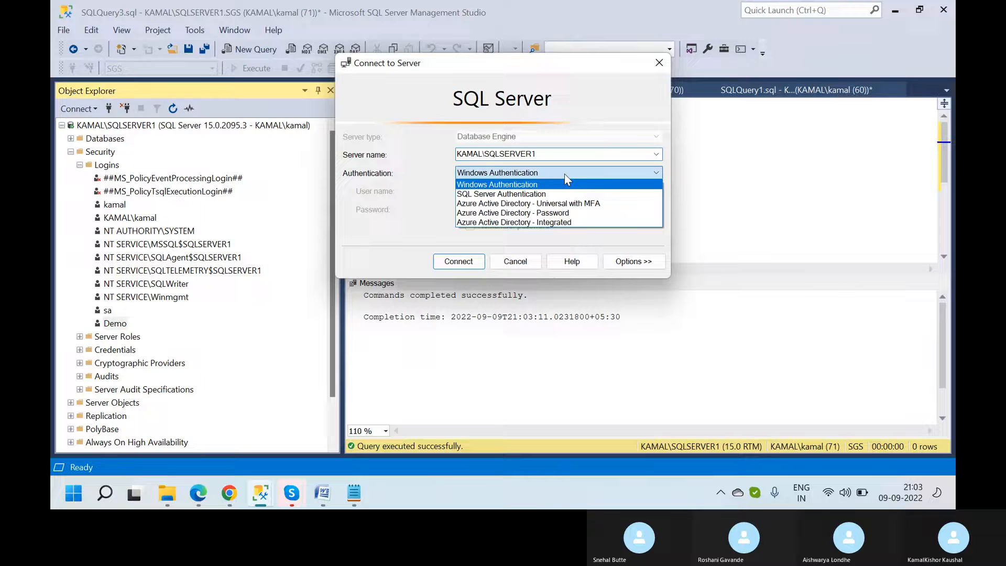
click(527, 198)
double_click(499, 191)
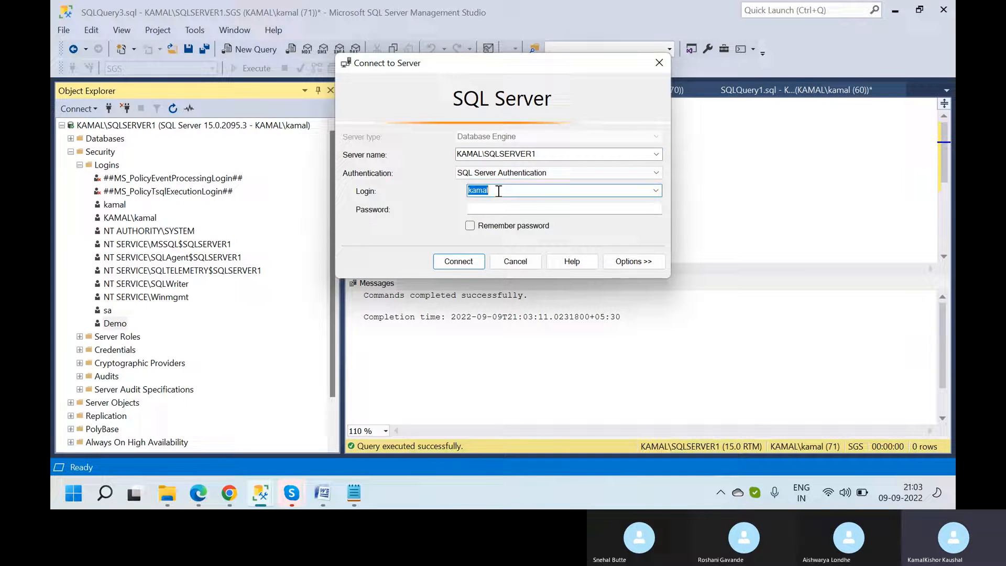
text(DEMO)
click(477, 208)
text(**)
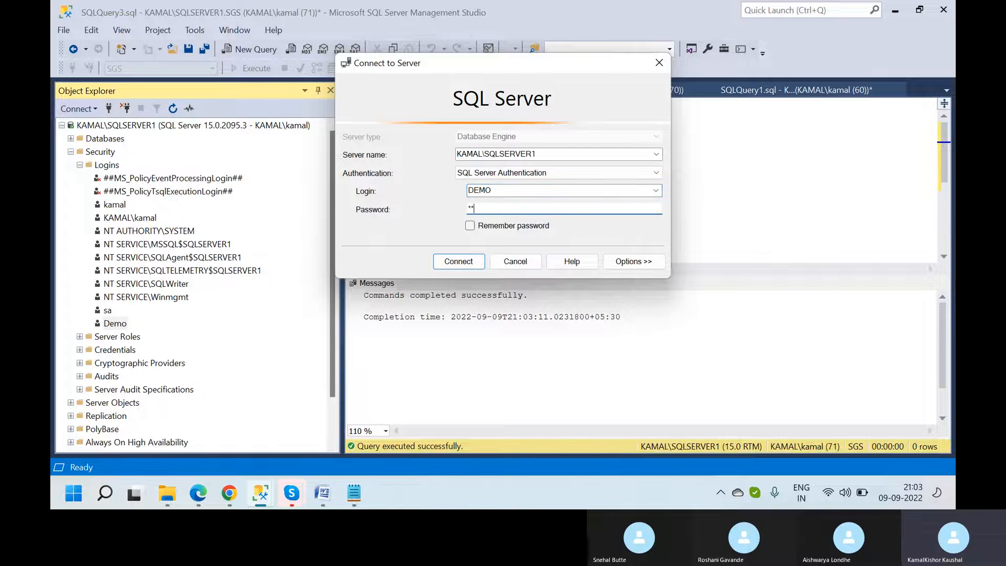
text(*******)
key(Return)
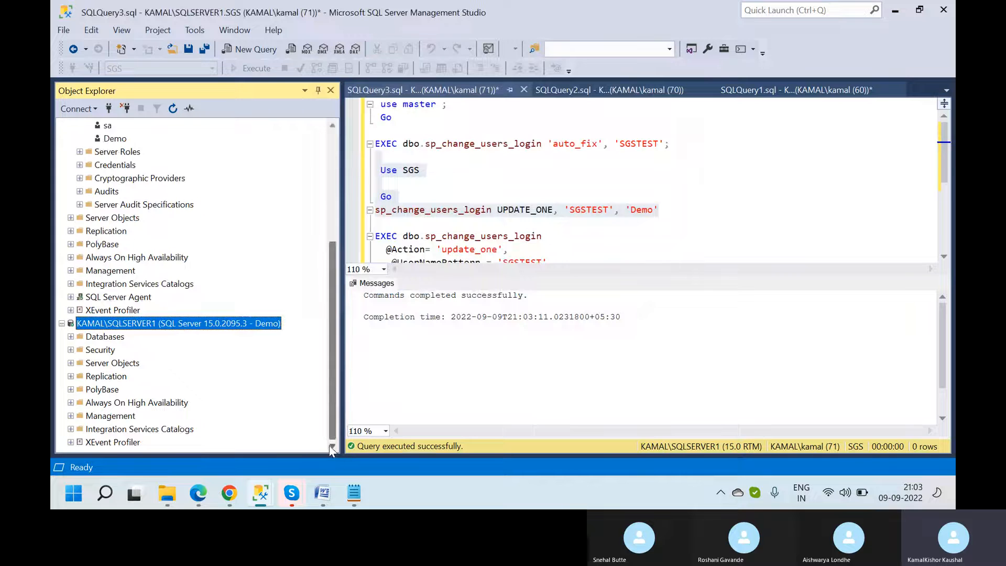
- Examine the tables of the SGS database through the Demo connection
click(71, 338)
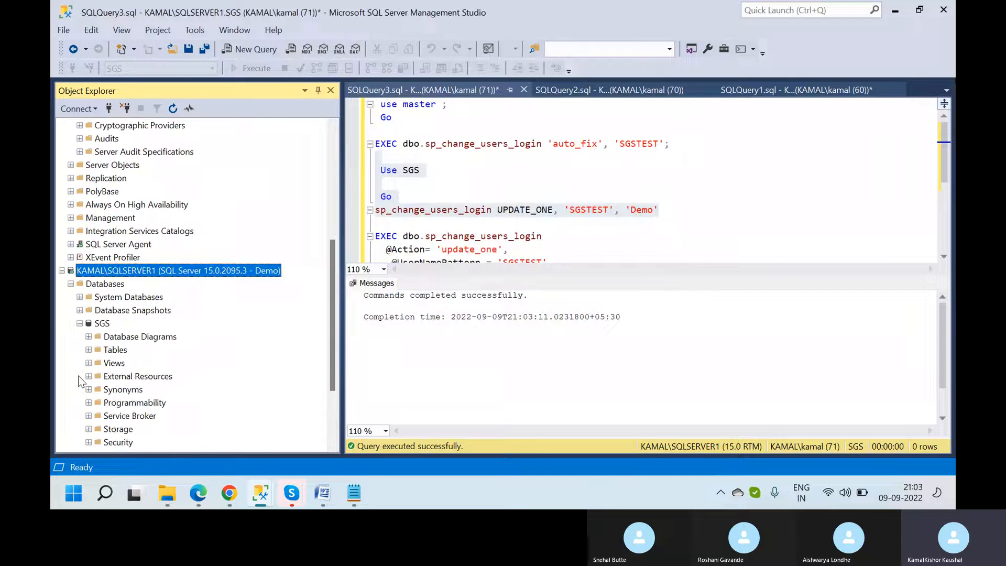
click(89, 350)
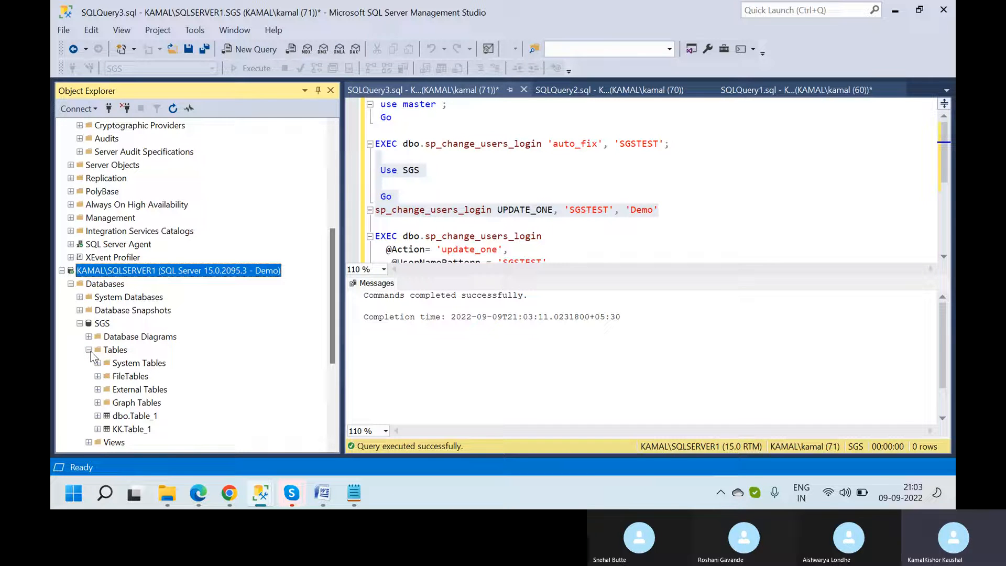
click(610, 236)
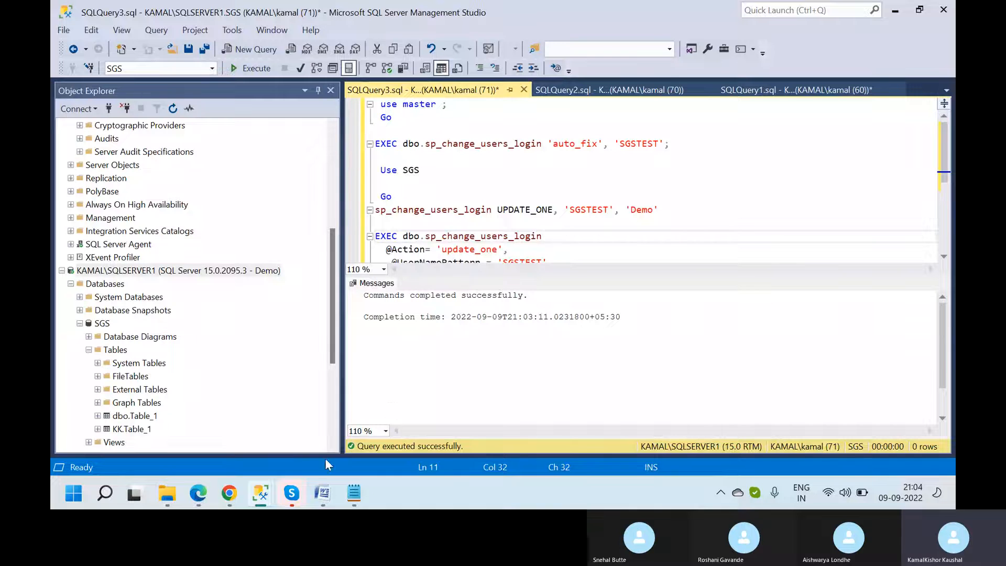
mouse_move(299, 488)
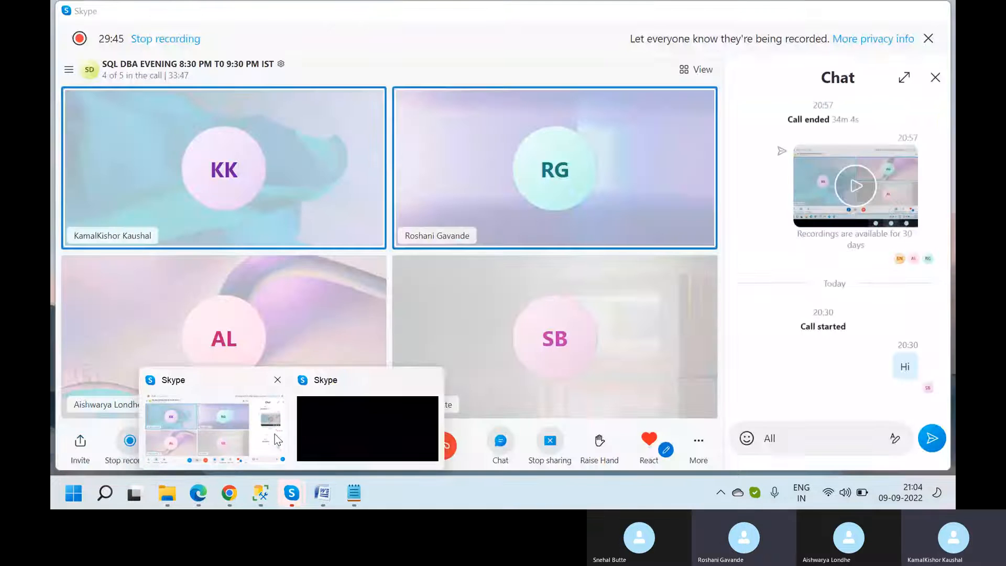
- Switch to SQL Server Management Studio and copy the Use SGS batch together with the UPDATE_ONE statement linking SGSTEST to Demo
click(274, 434)
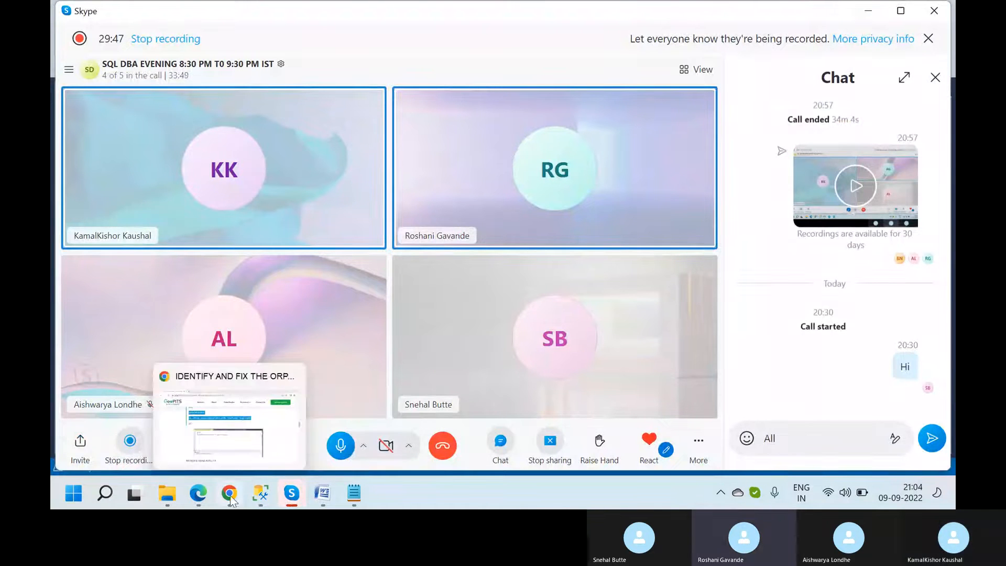
mouse_move(260, 494)
click(251, 458)
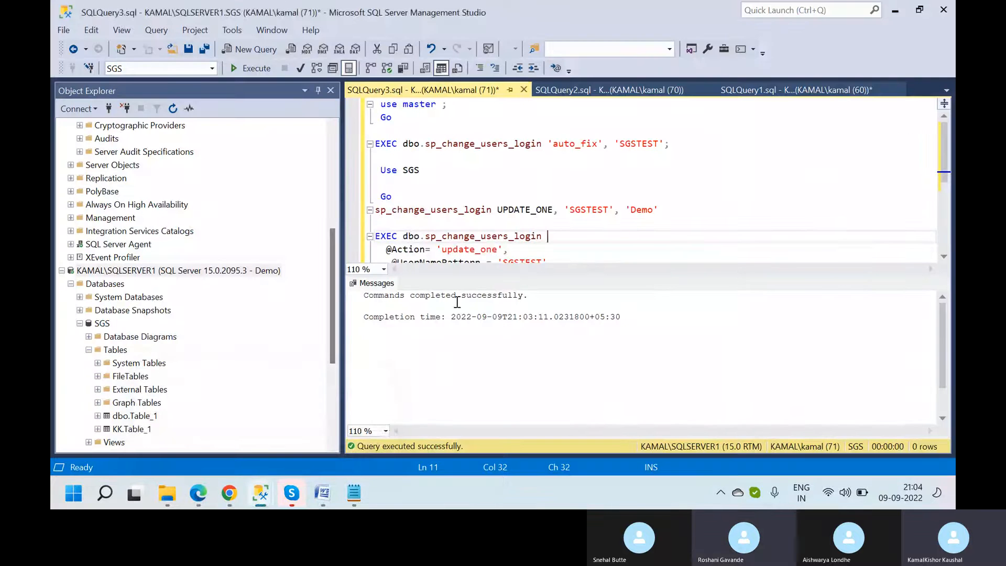
click(678, 214)
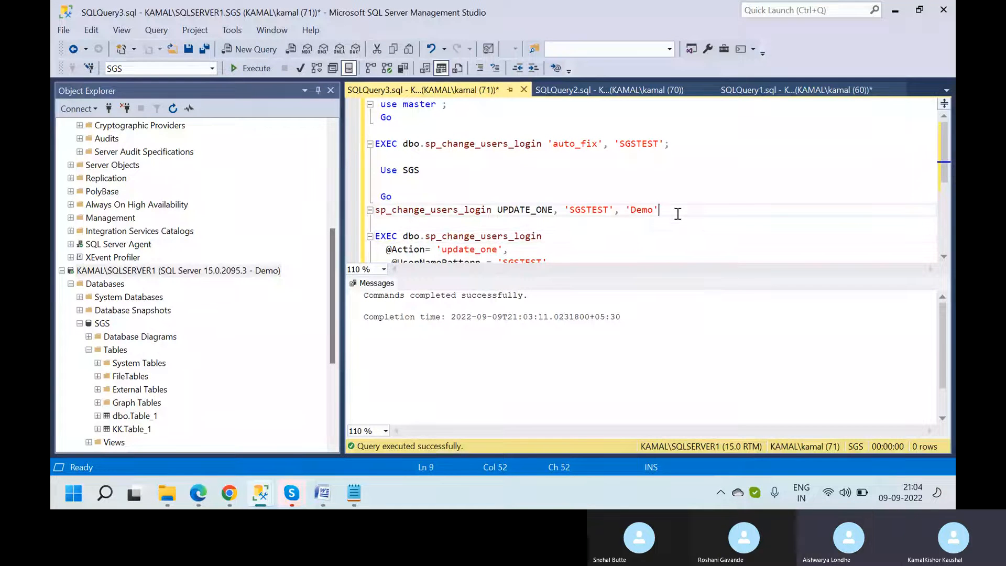
key(shift+Up)
key(shift+Up)
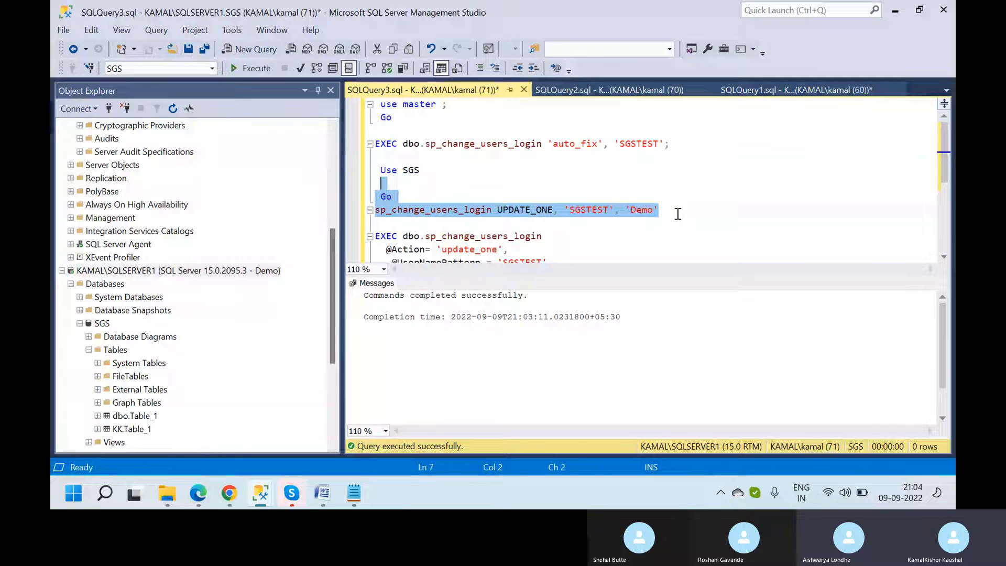
key(shift+Down)
key(shift+Left)
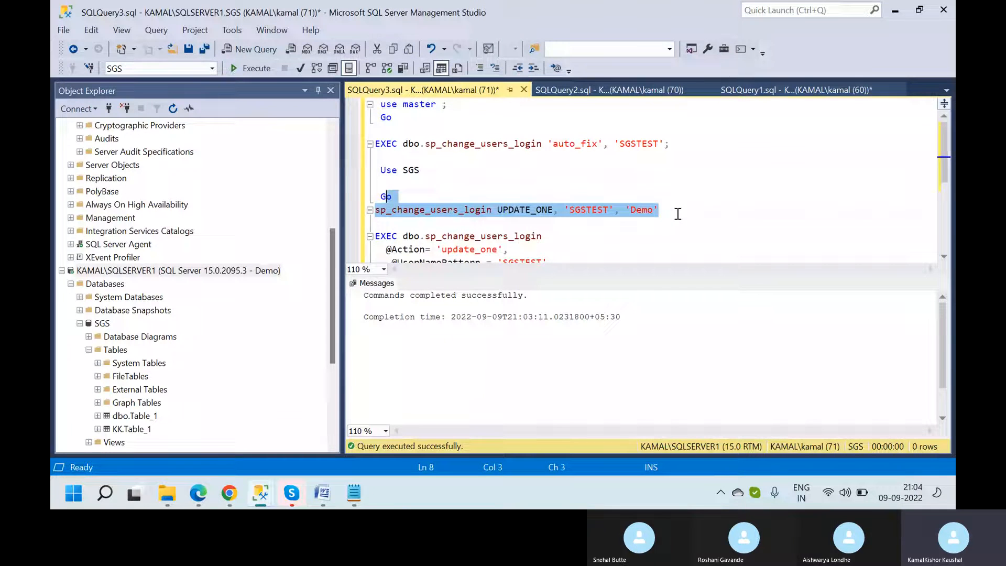
key(shift+Left)
key(shift+Up)
key(shift+Up)
key(ctrl+c)
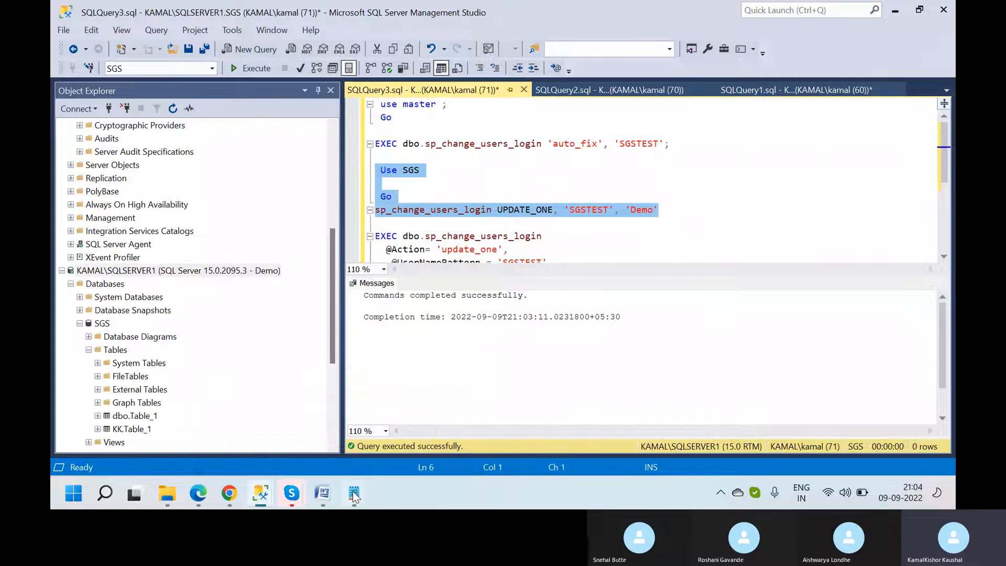
- In the T-SQL Notepad file, paste the copied script under a dashed separator line after question 34 and save the file
click(283, 424)
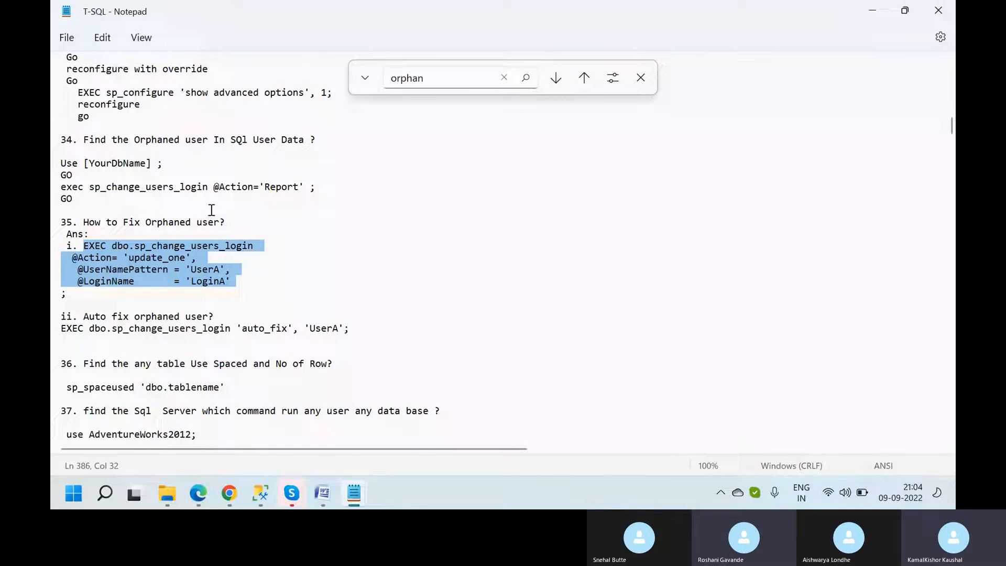
click(168, 207)
key(Return)
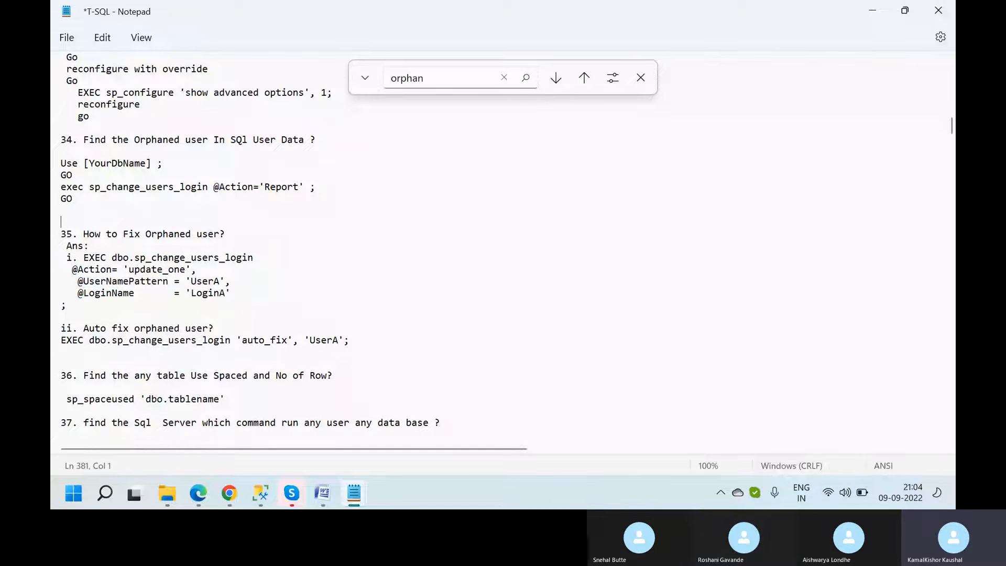
key(ctrl+v)
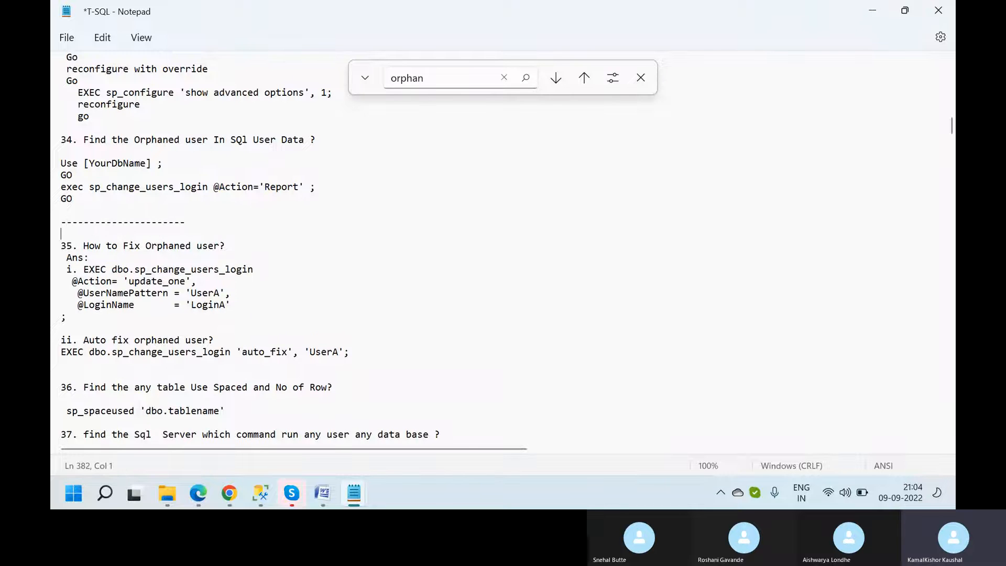
key(ctrl+s)
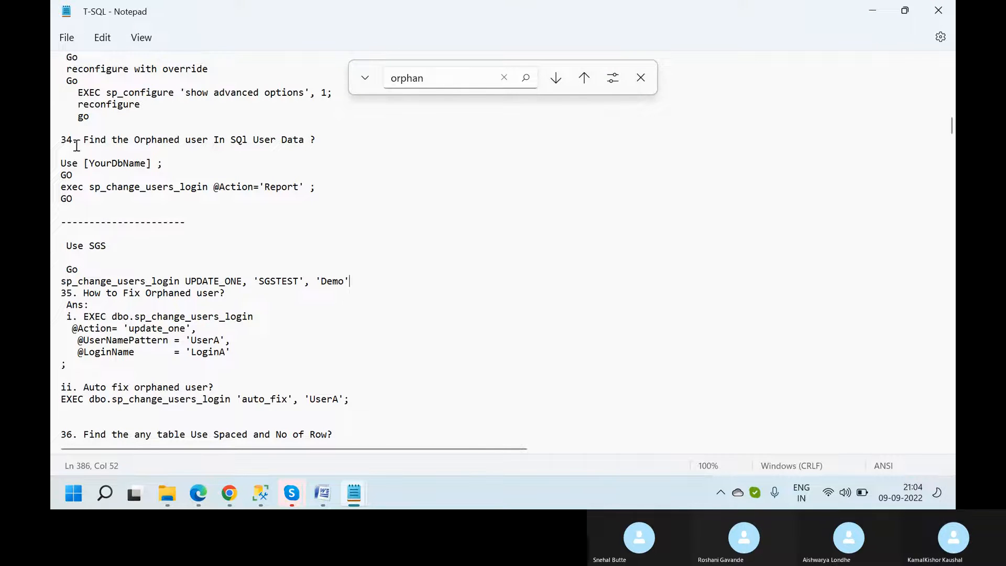
click(66, 37)
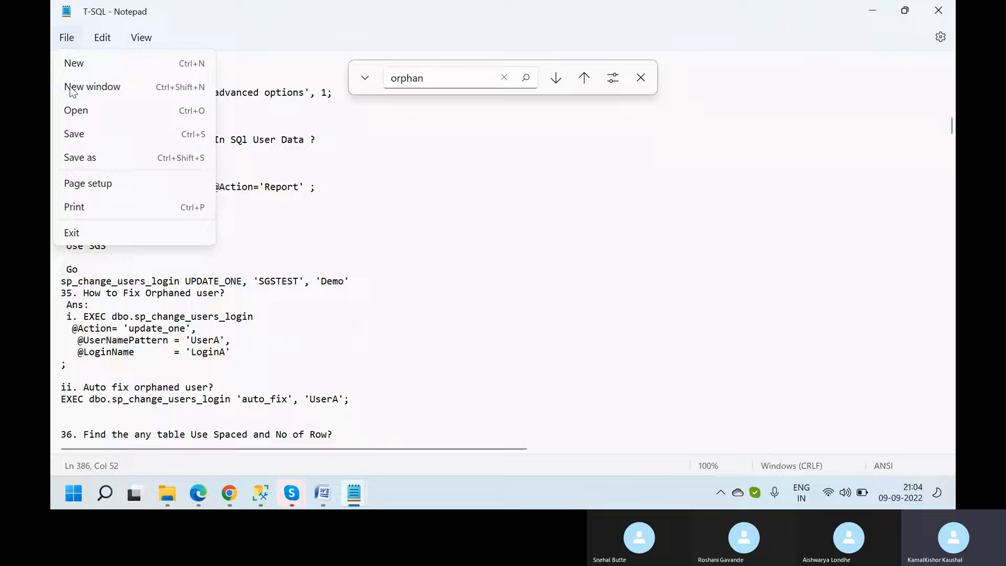
click(74, 138)
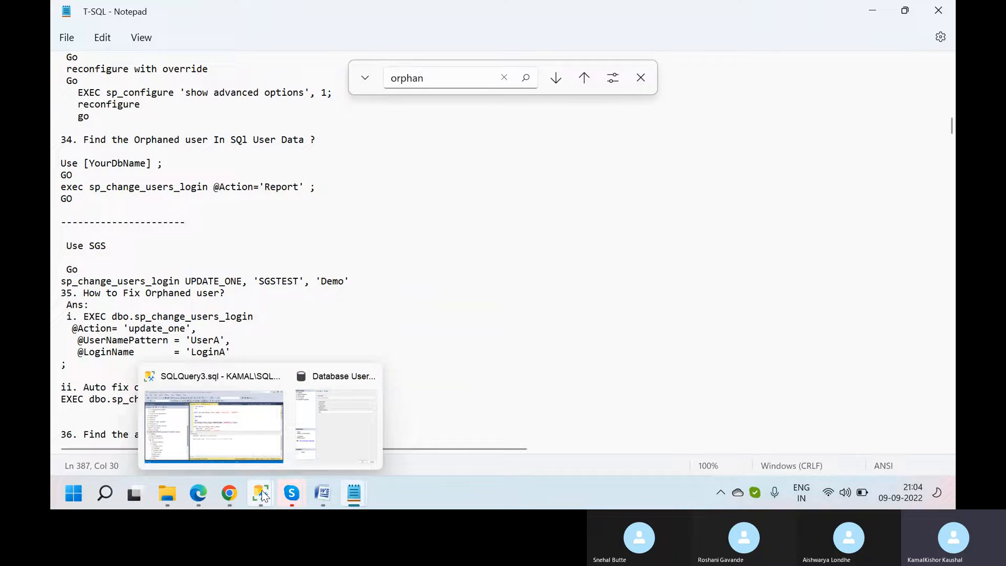
- In Chrome, review the GeoPITS article's AUTO_FIX, UPDATE_ONE and orphaned user SID methods for fixing orphaned users
click(237, 434)
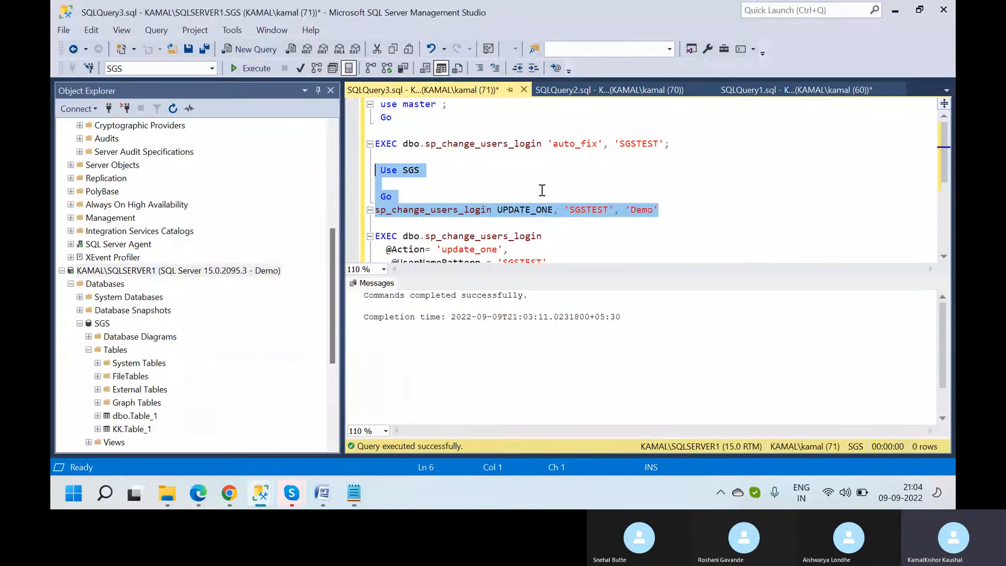
click(226, 498)
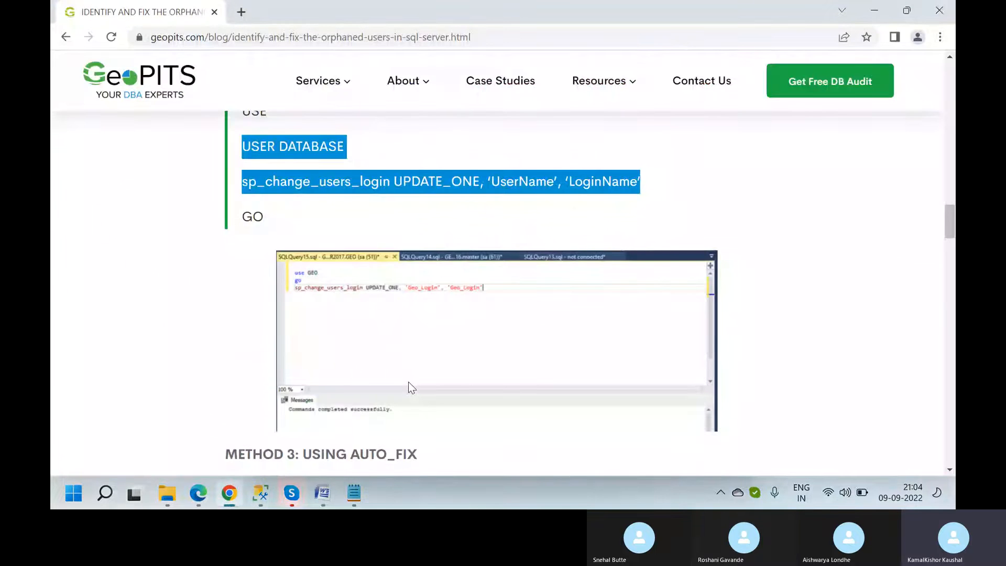
scroll(409, 383, down, 3)
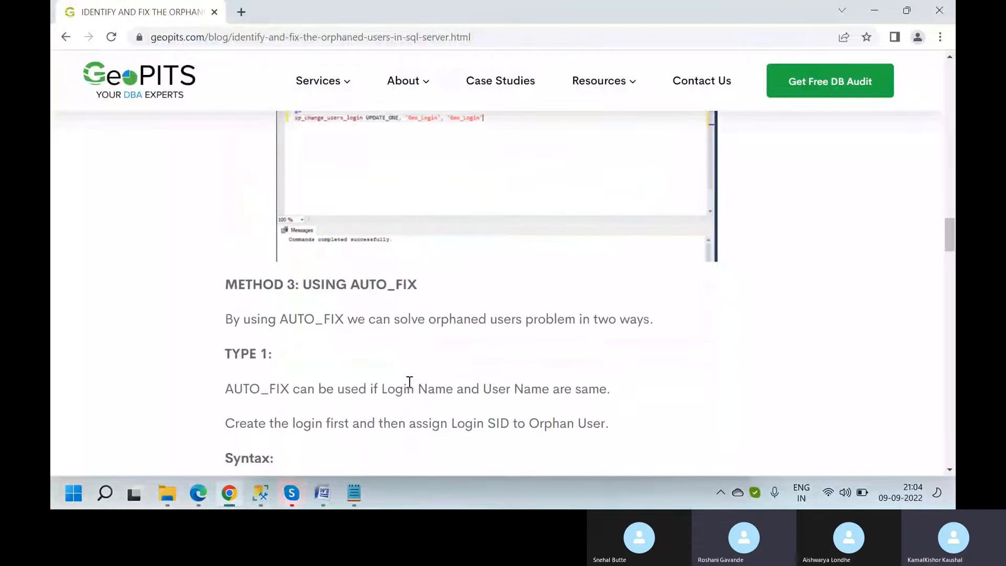
scroll(410, 382, down, 6)
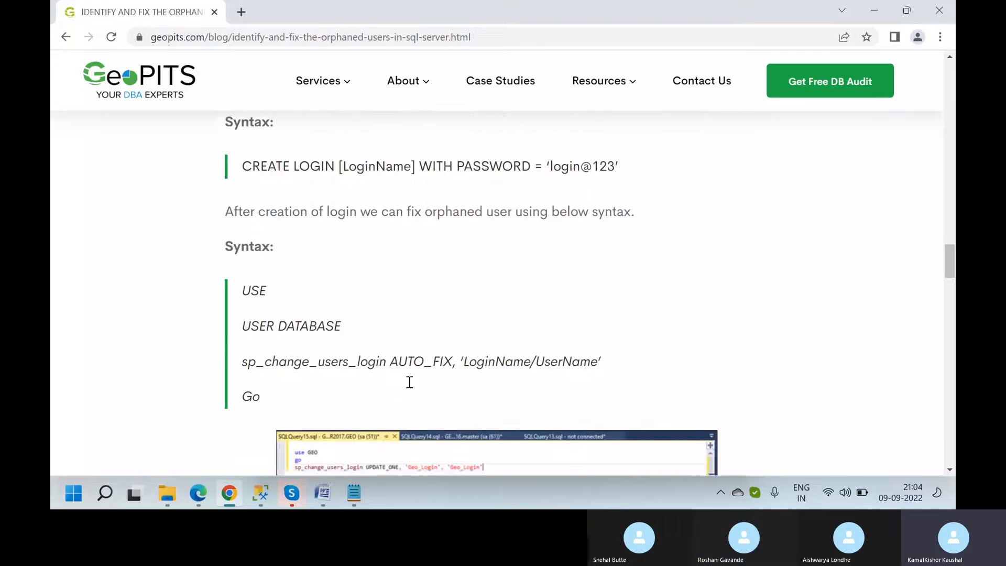
scroll(408, 383, up, 1)
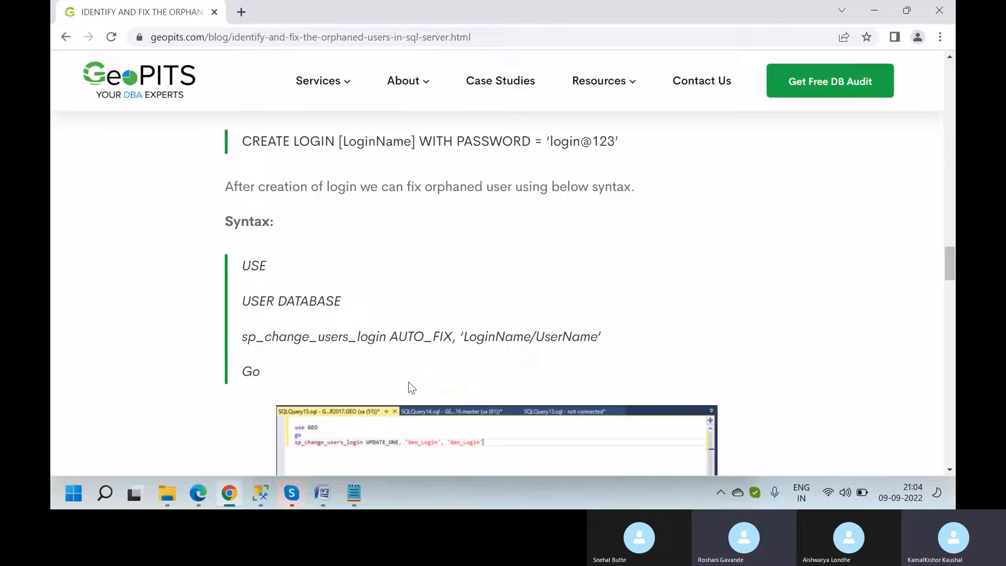
scroll(408, 381, up, 8)
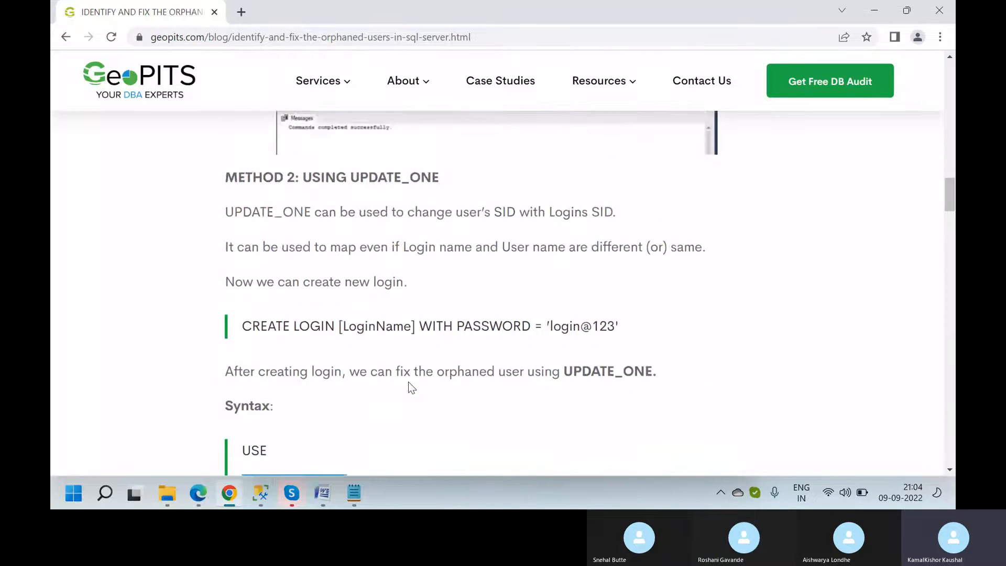
scroll(408, 381, up, 10)
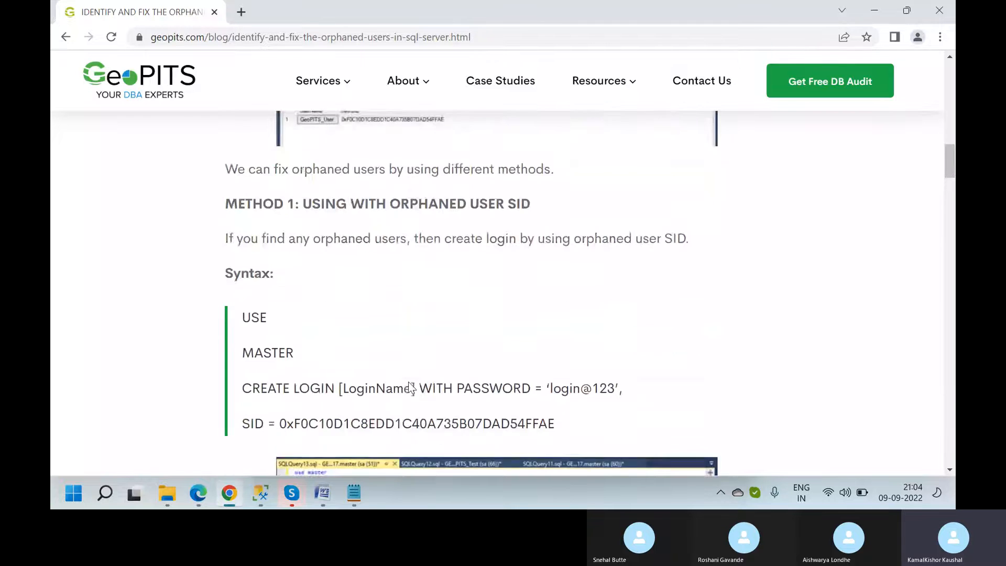
scroll(412, 388, down, 2)
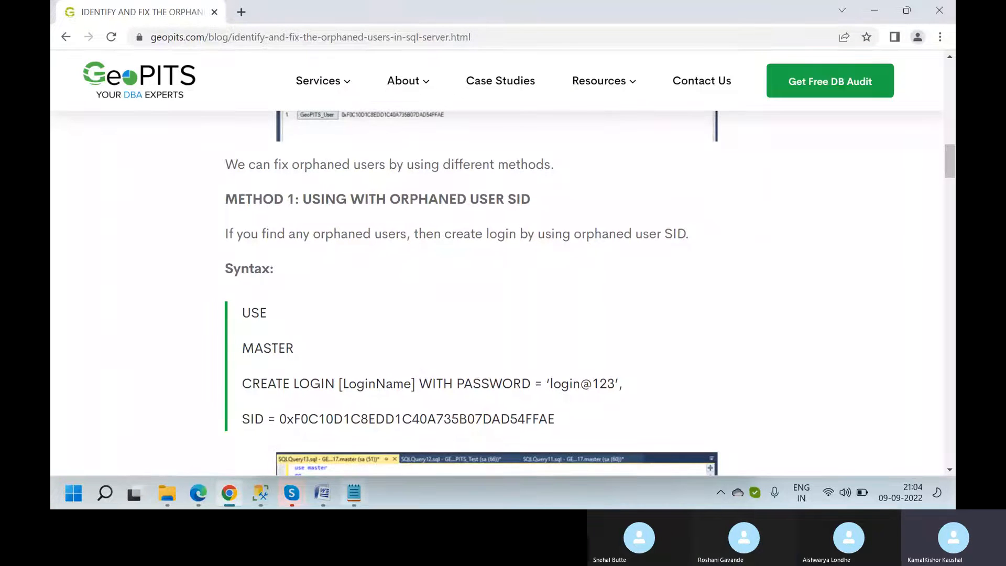
- Return to SQL Server Management Studio and disconnect both SQLSERVER1 connections, the Windows one and the Demo one
mouse_move(260, 496)
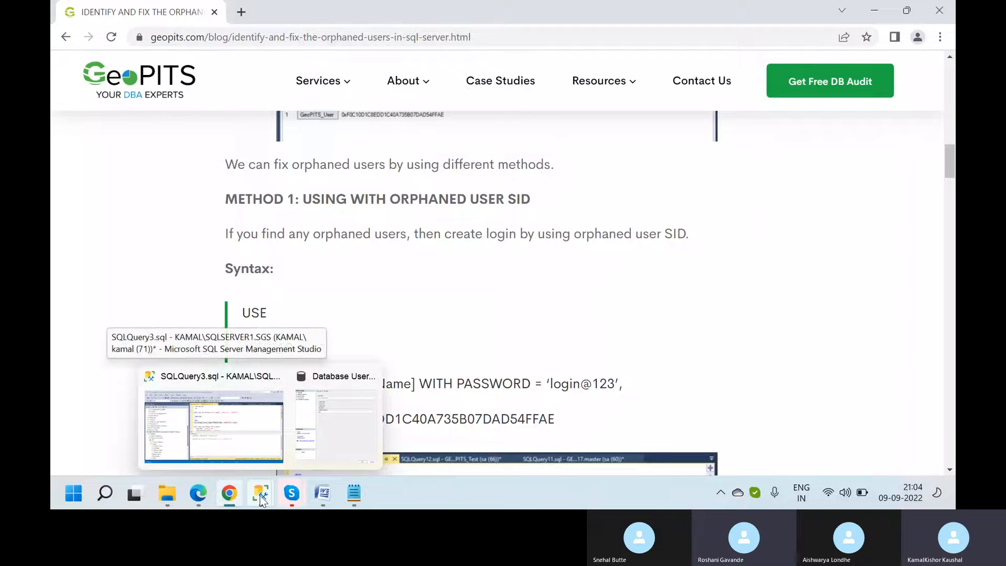
click(179, 419)
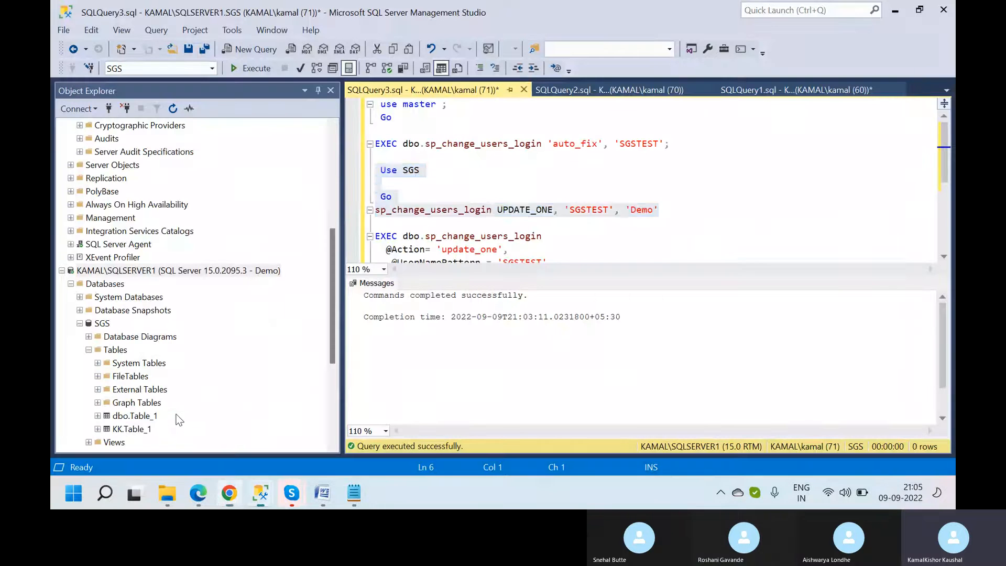
click(80, 336)
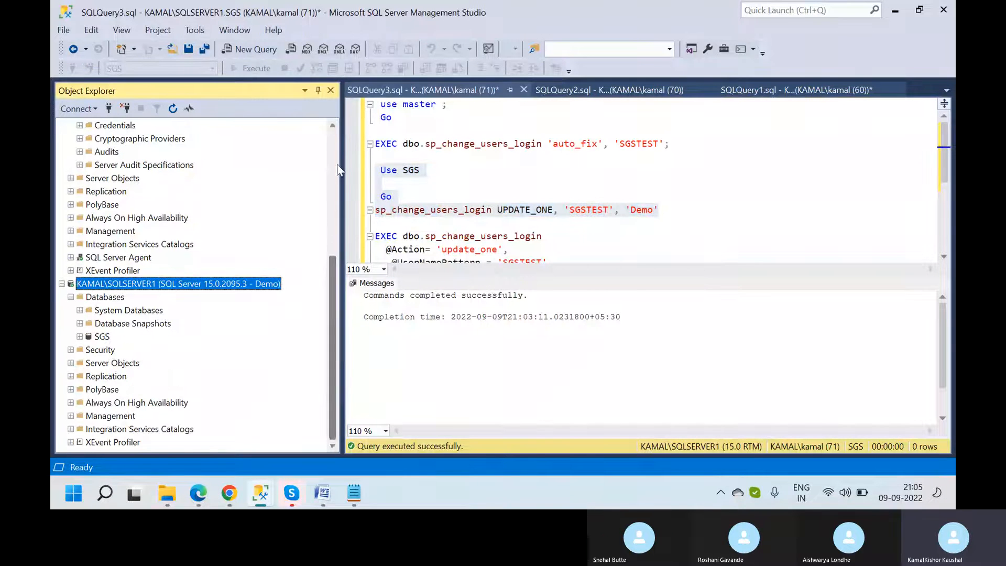
scroll(335, 154, up, 5)
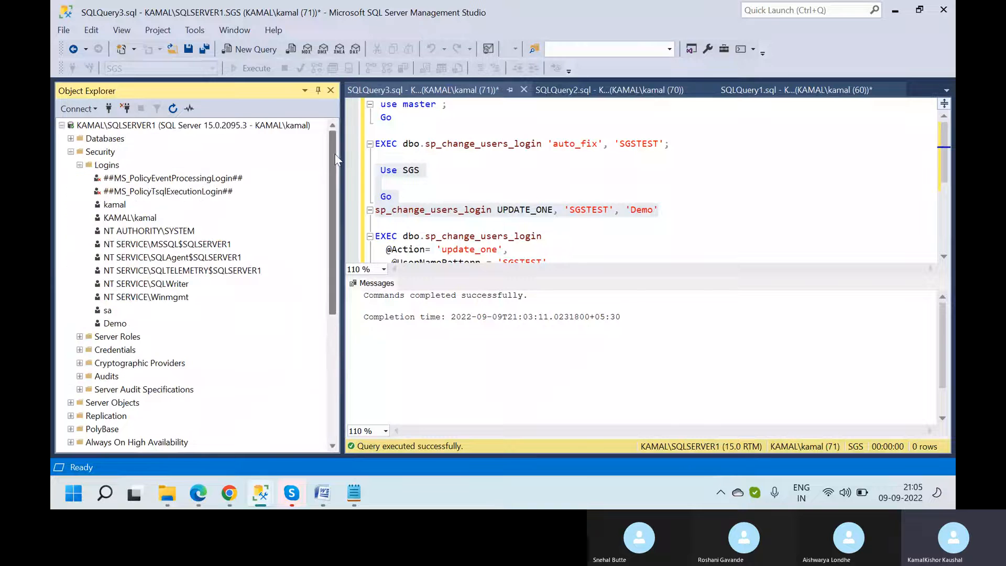
click(69, 127)
click(62, 125)
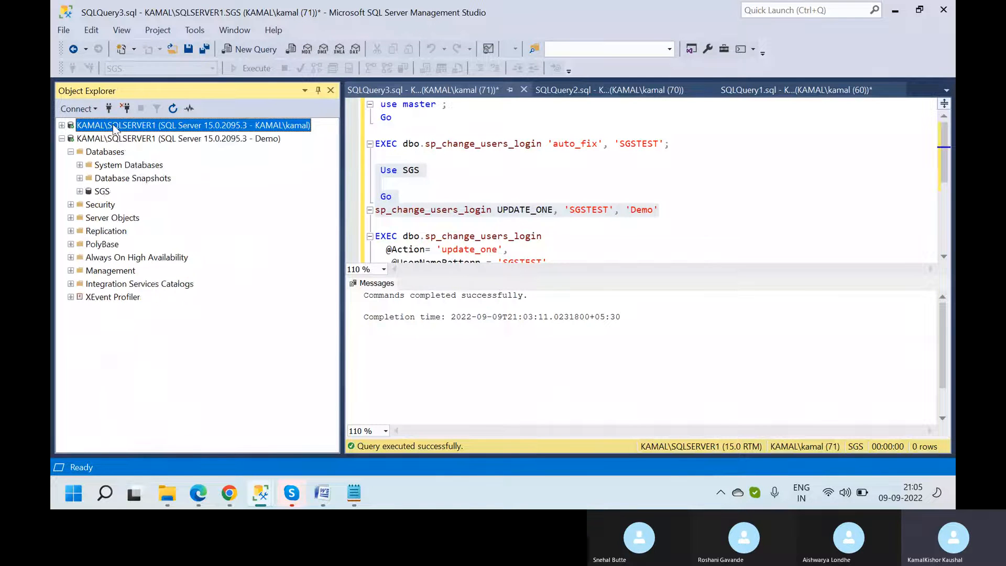
click(132, 144)
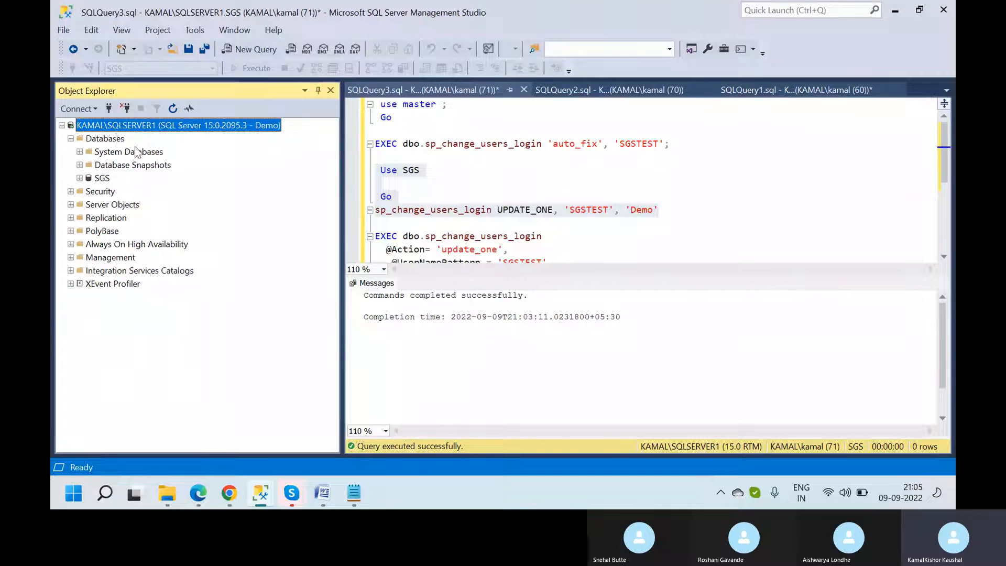
right_click(114, 128)
click(141, 149)
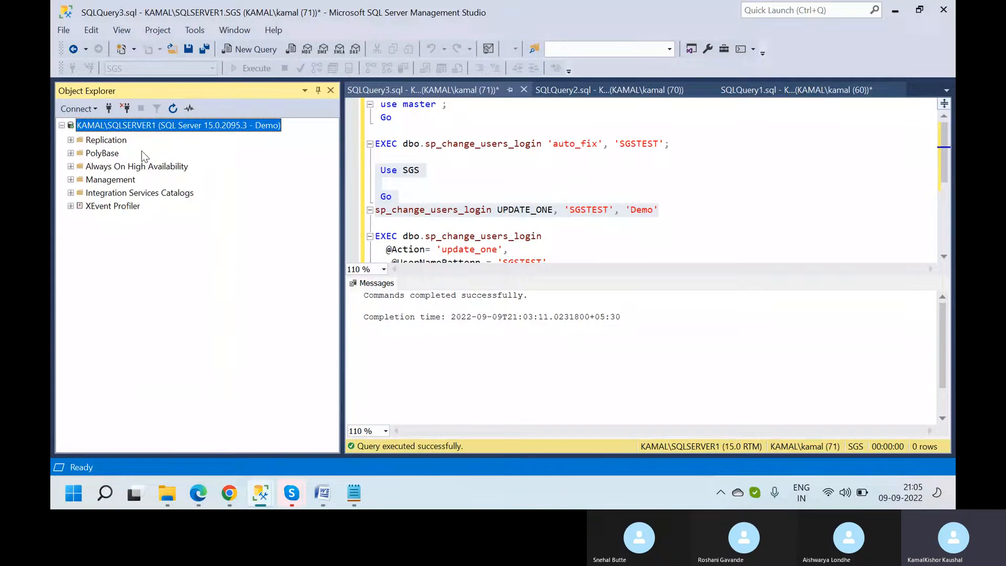
- Connect to the local TESTSERVER database engine with Windows Authentication and expand its SQL Server Agent
click(75, 109)
click(92, 125)
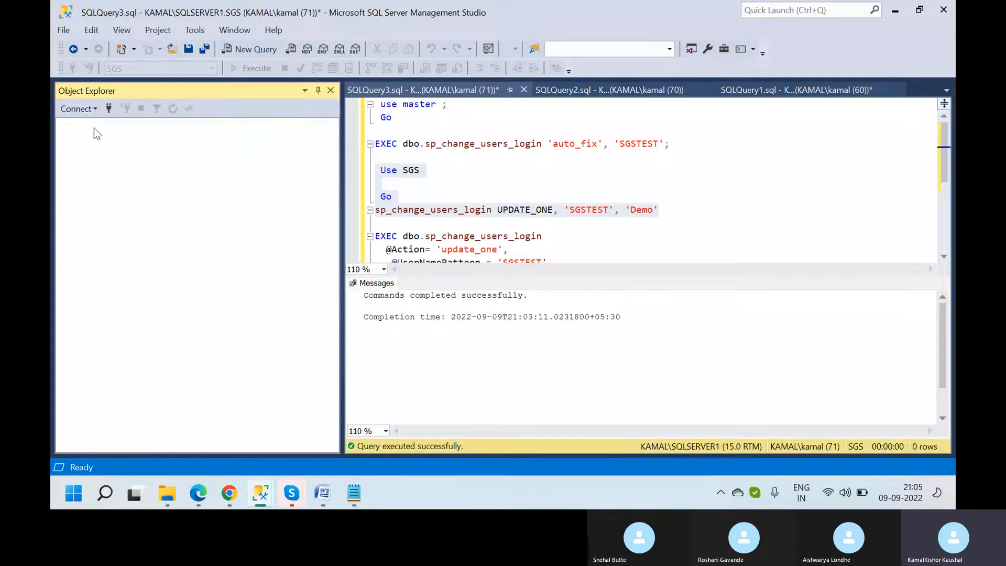
click(658, 173)
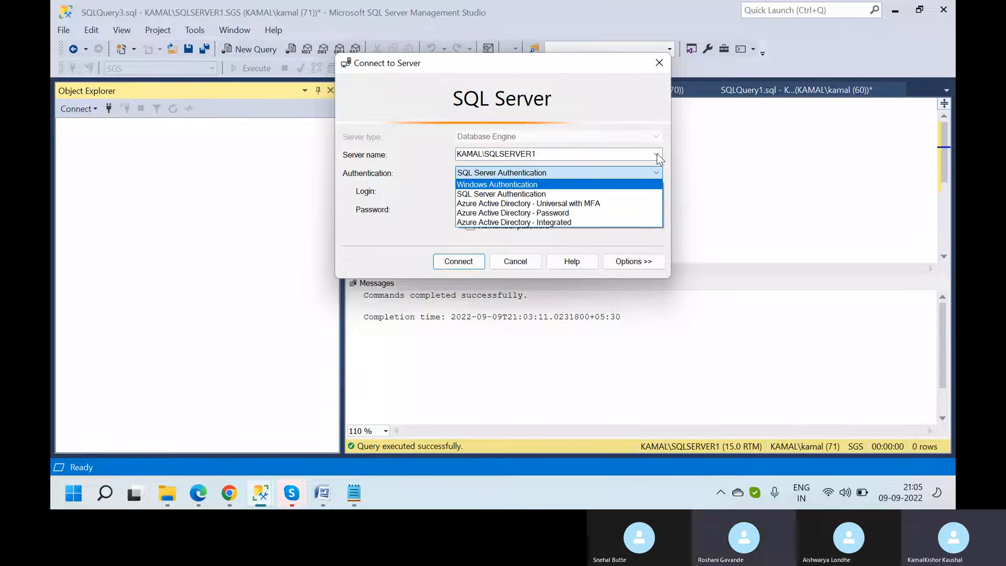
click(657, 154)
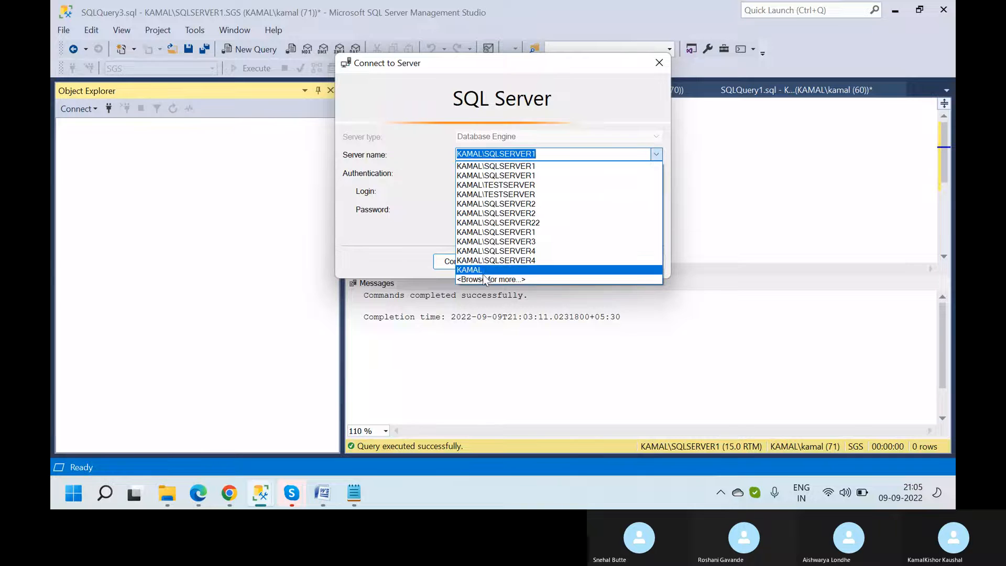
click(485, 279)
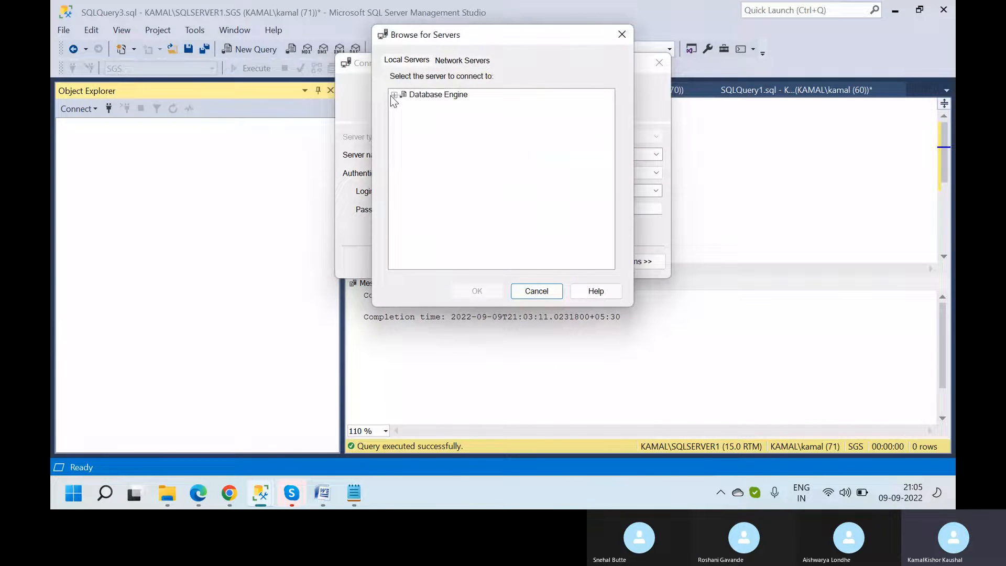
click(394, 95)
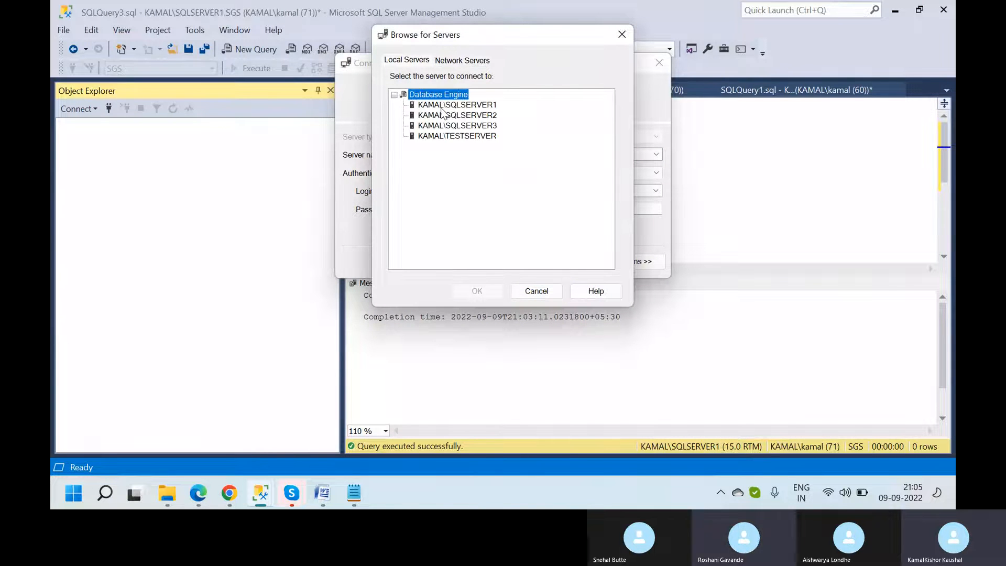
click(465, 137)
click(478, 291)
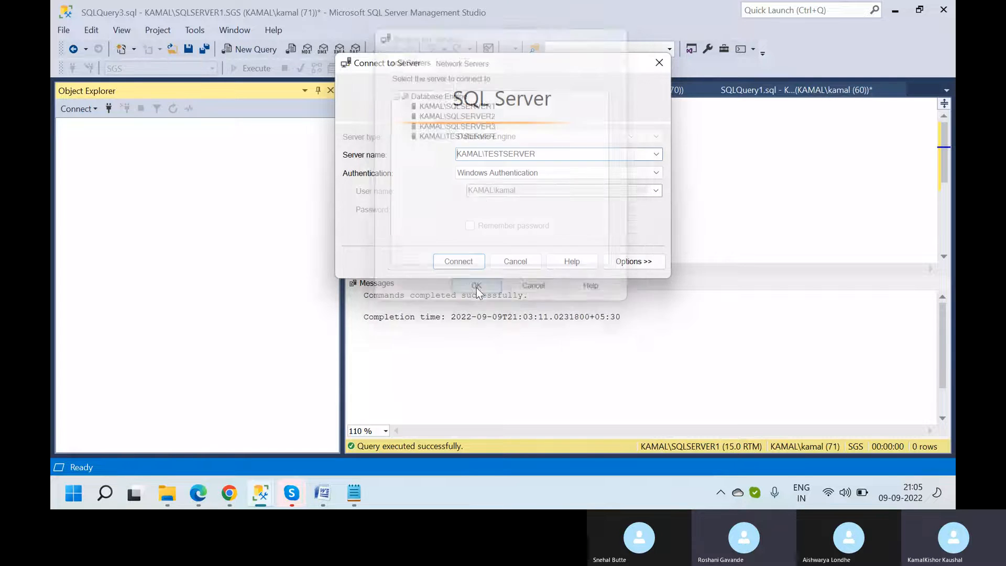
click(459, 261)
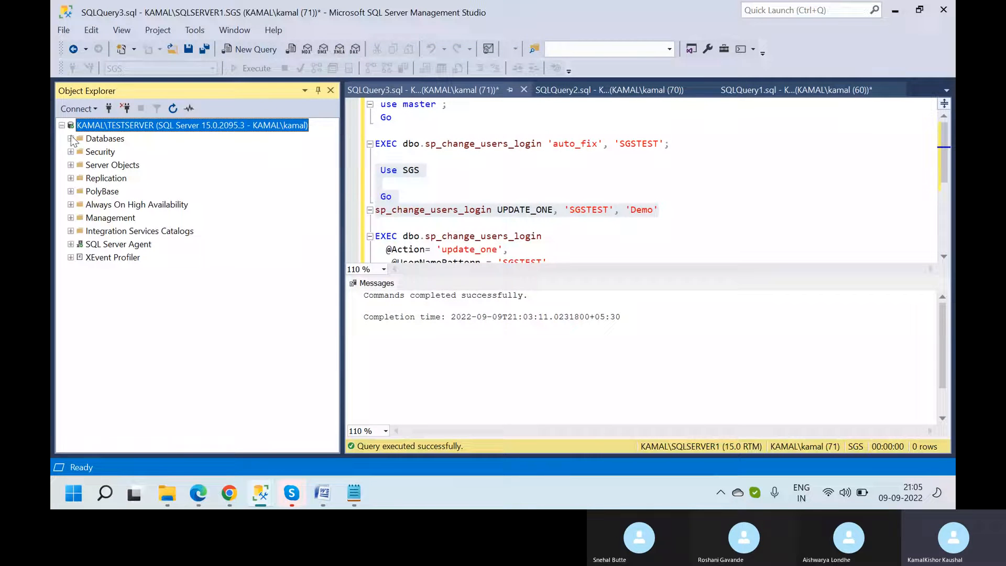
click(70, 244)
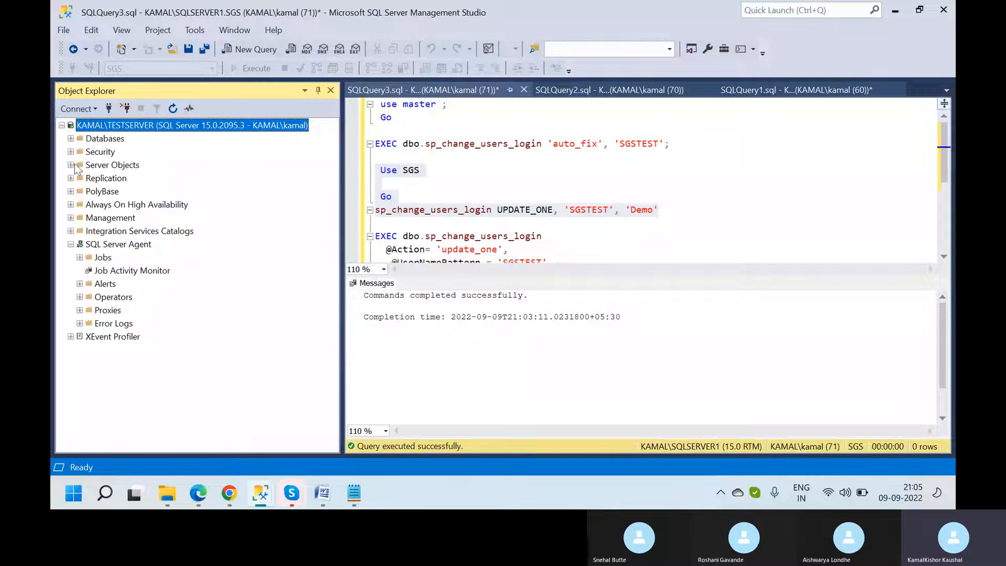
- Under TESTSERVER's SGS database security users, script the user SGSTEST as CREATE to a new query window
click(71, 138)
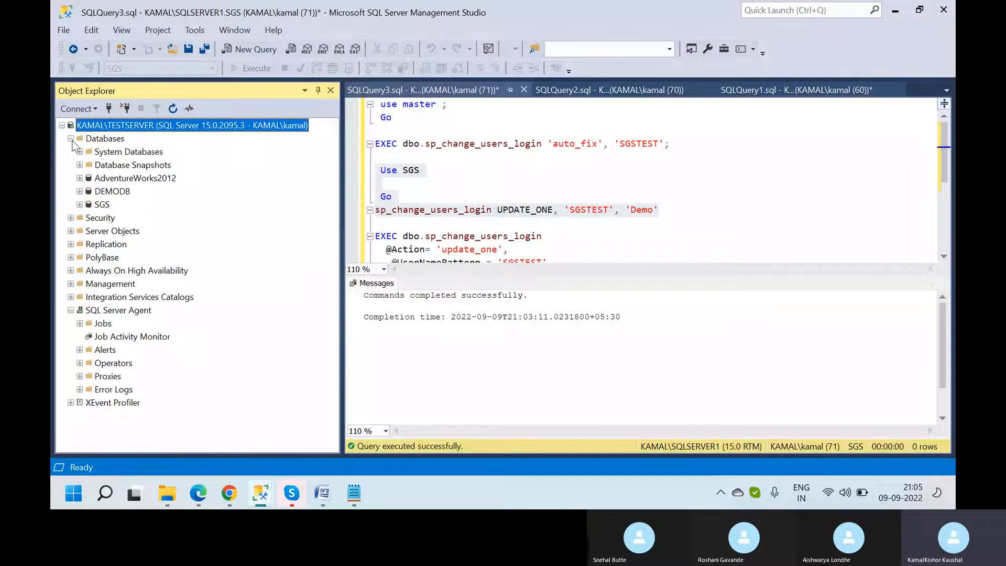
click(79, 205)
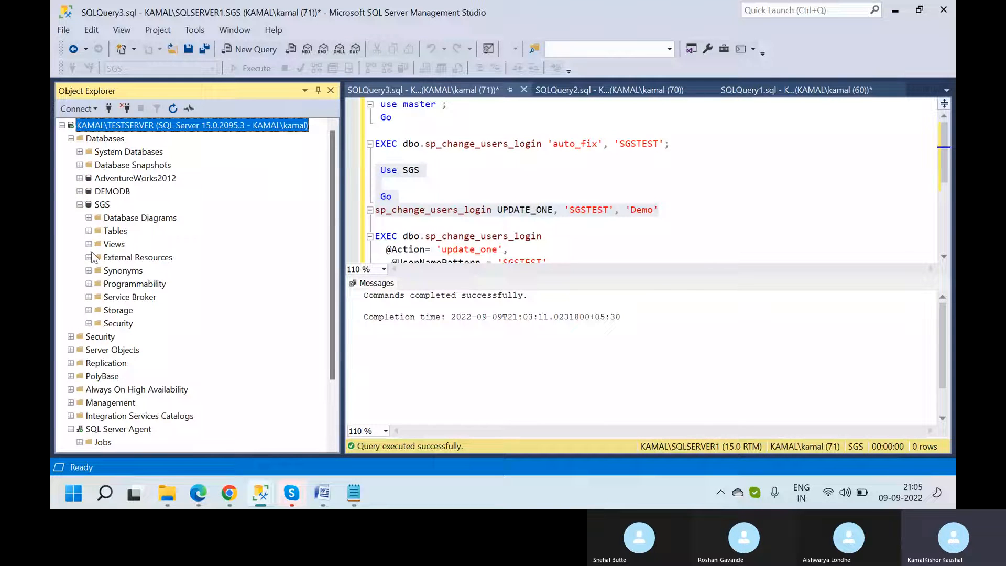
click(89, 323)
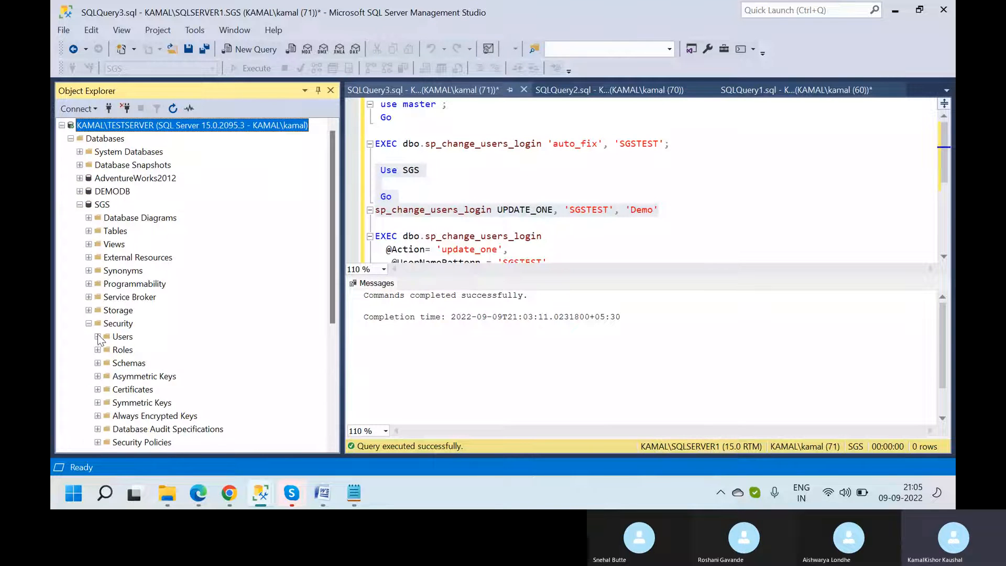
click(98, 337)
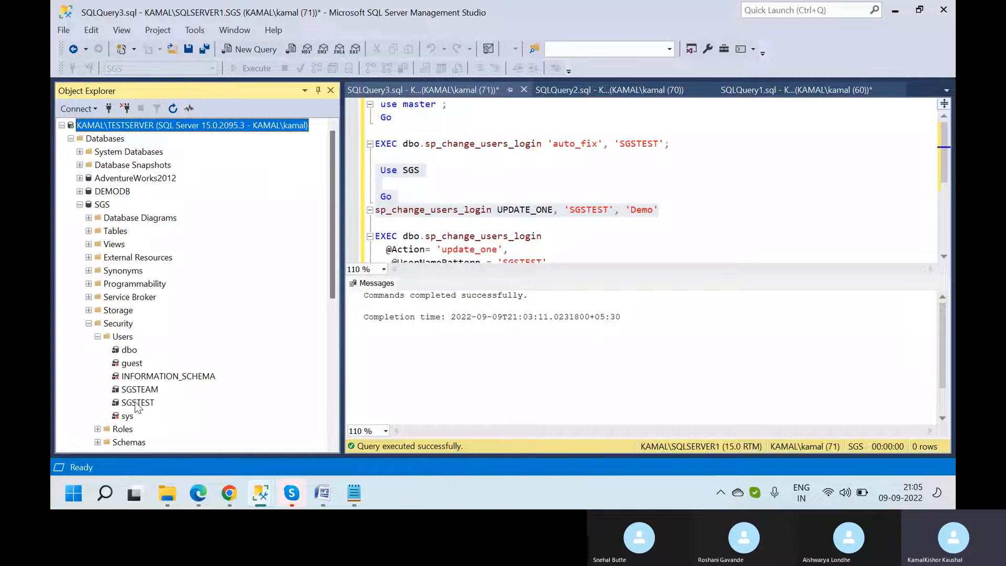
click(137, 404)
right_click(138, 405)
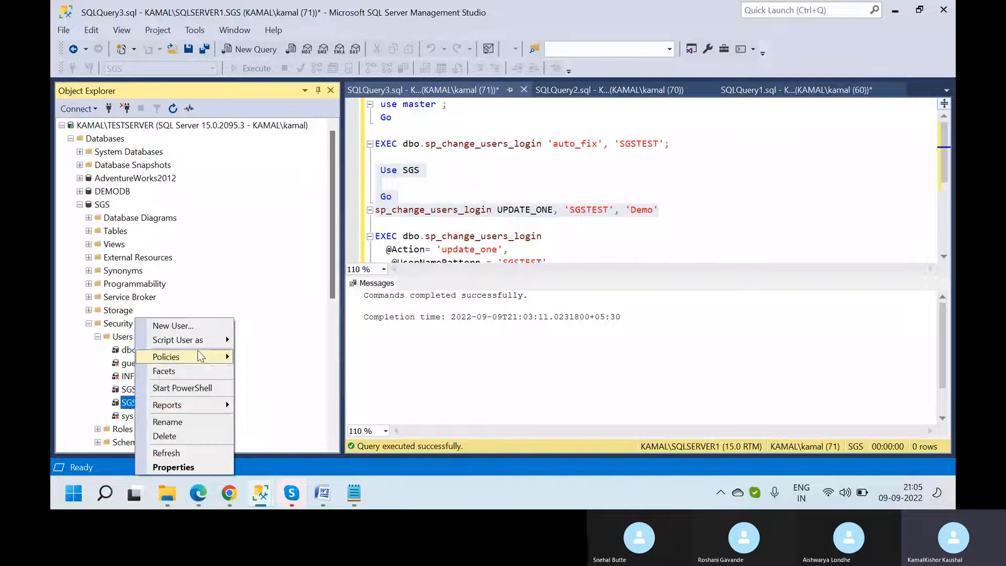
mouse_move(211, 340)
mouse_move(320, 334)
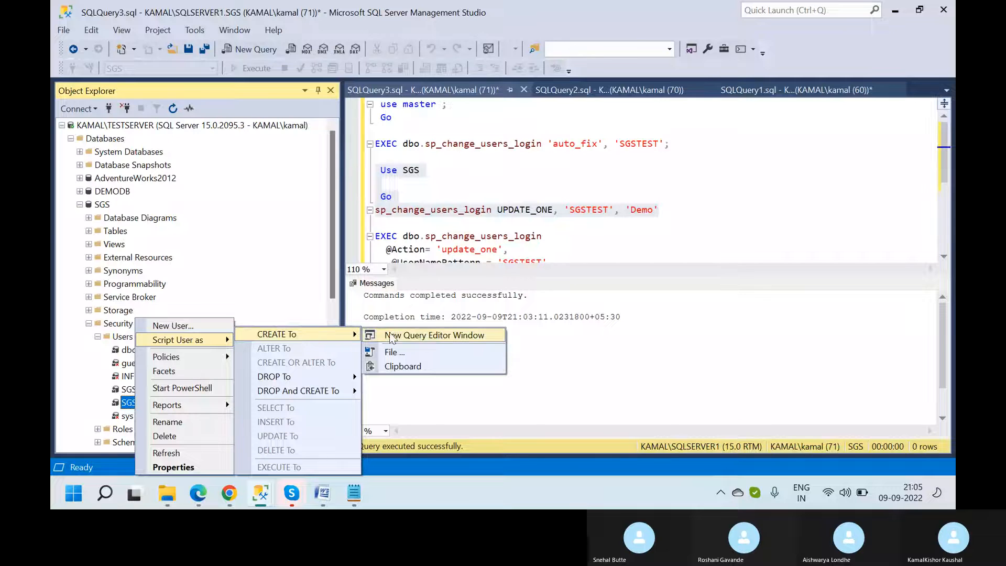
click(433, 338)
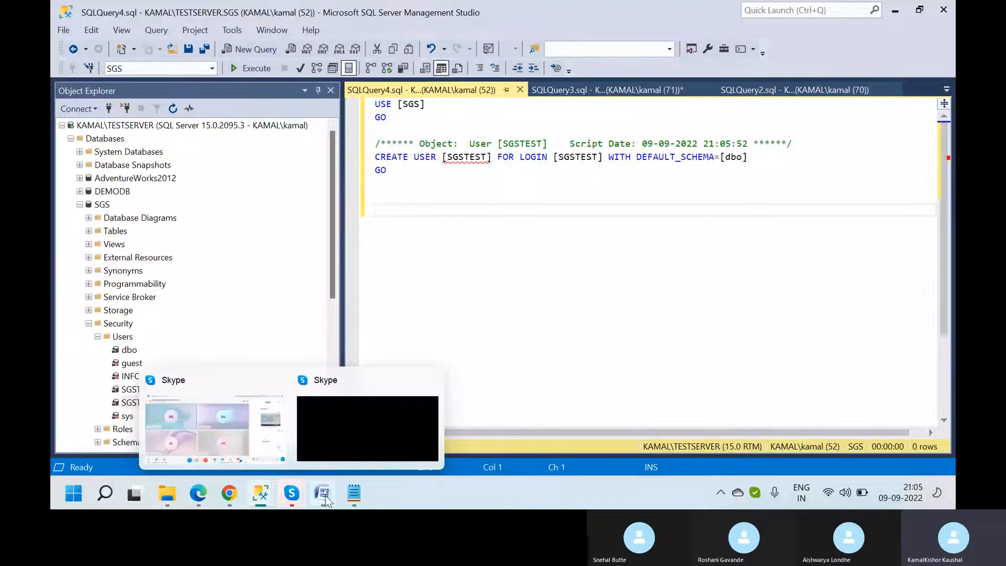
- Switch to Chrome and review the GeoPITS article's orphaned user SID, UPDATE_ONE and AUTO_FIX methods and their syntax
click(225, 492)
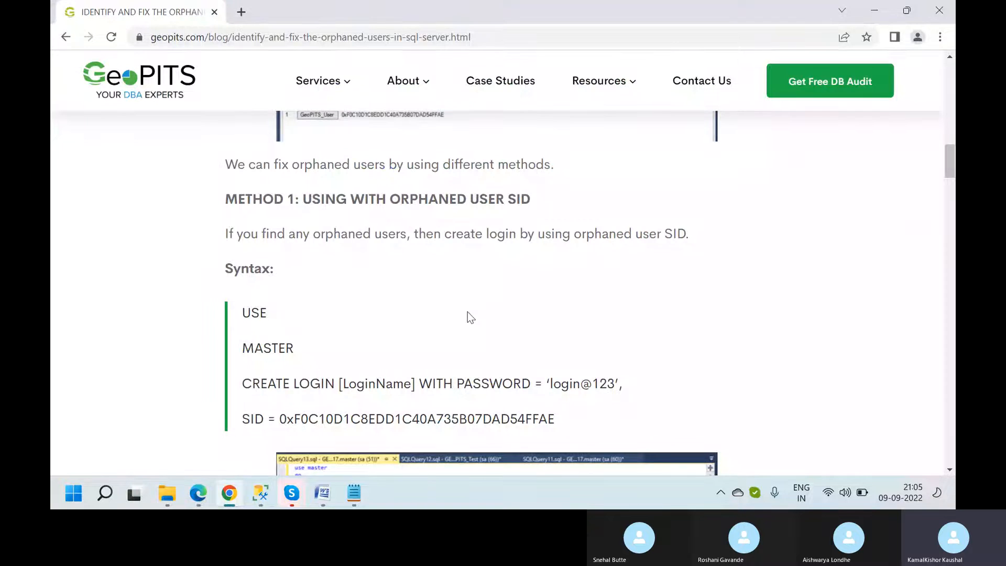
scroll(467, 312, down, 2)
scroll(467, 313, up, 1)
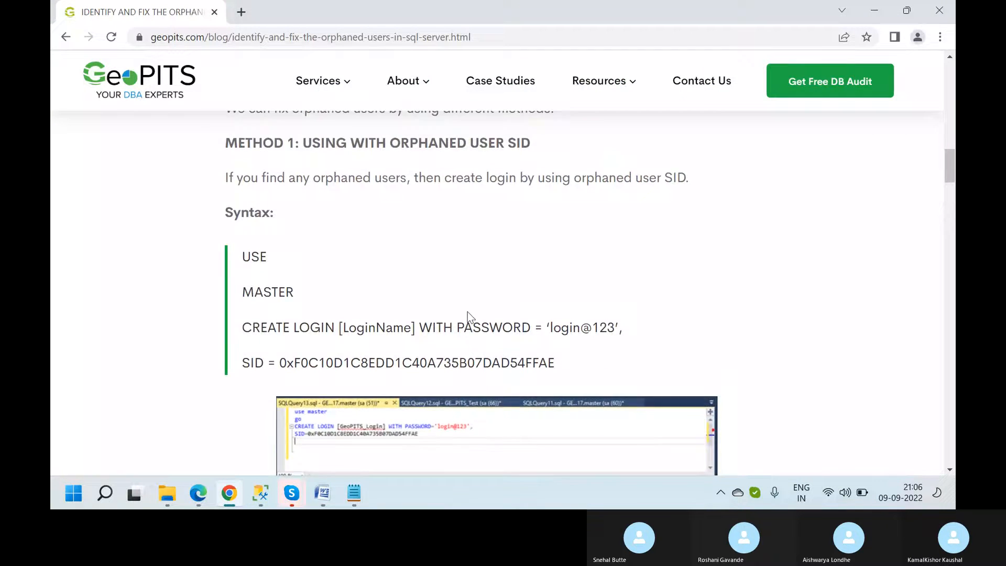
scroll(468, 312, up, 2)
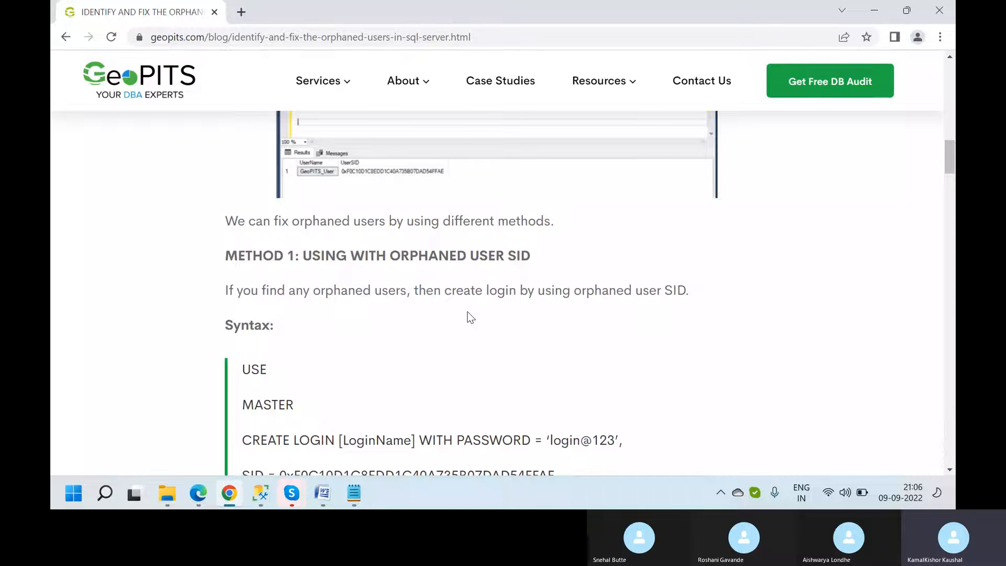
scroll(467, 313, down, 3)
scroll(468, 312, down, 3)
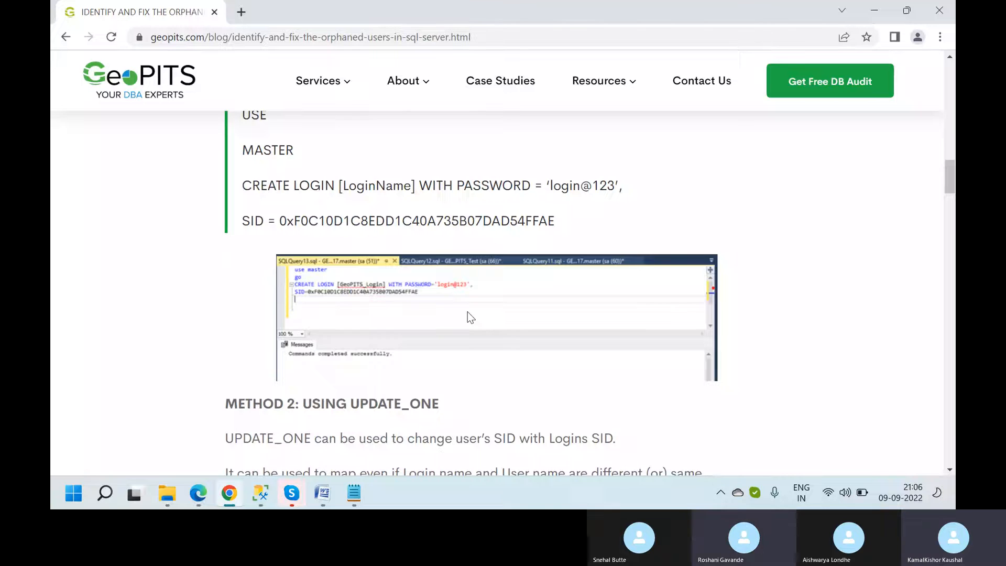
scroll(467, 312, up, 6)
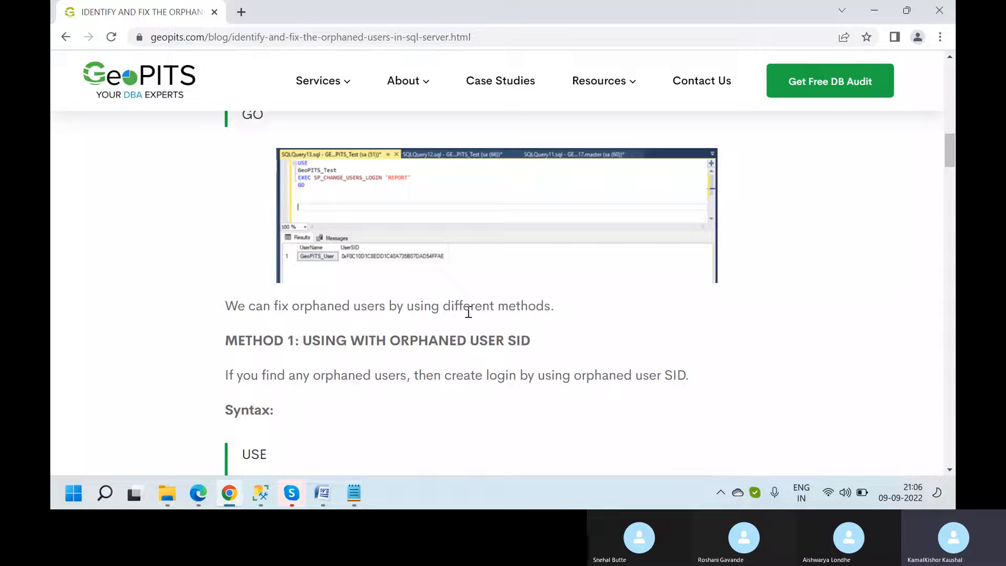
scroll(468, 312, down, 3)
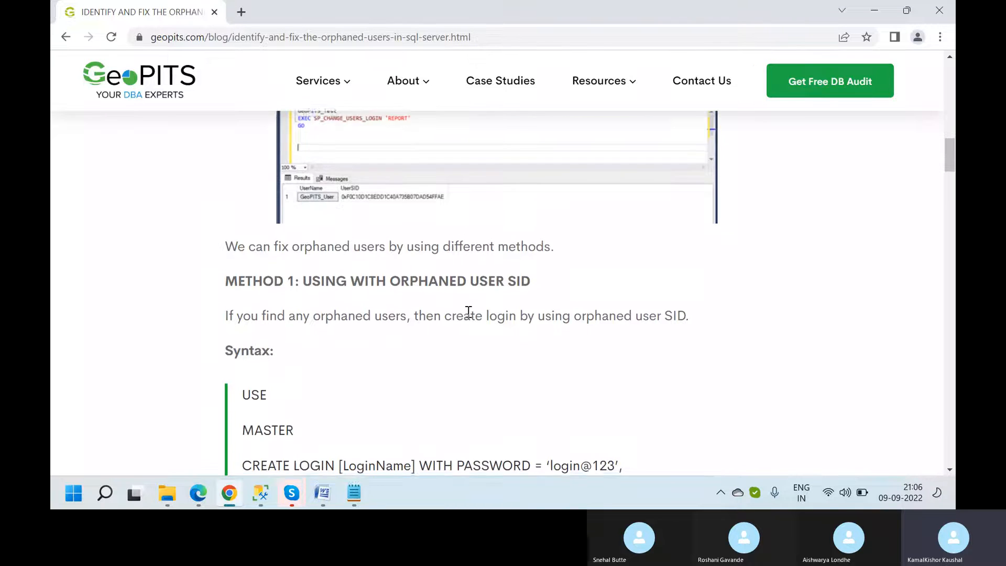
scroll(468, 313, down, 2)
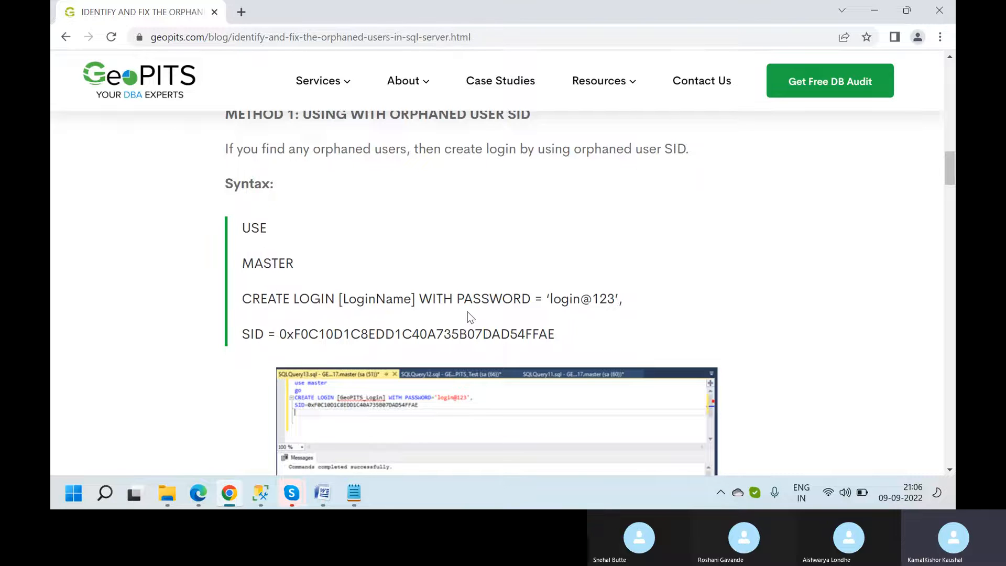
scroll(468, 313, down, 1)
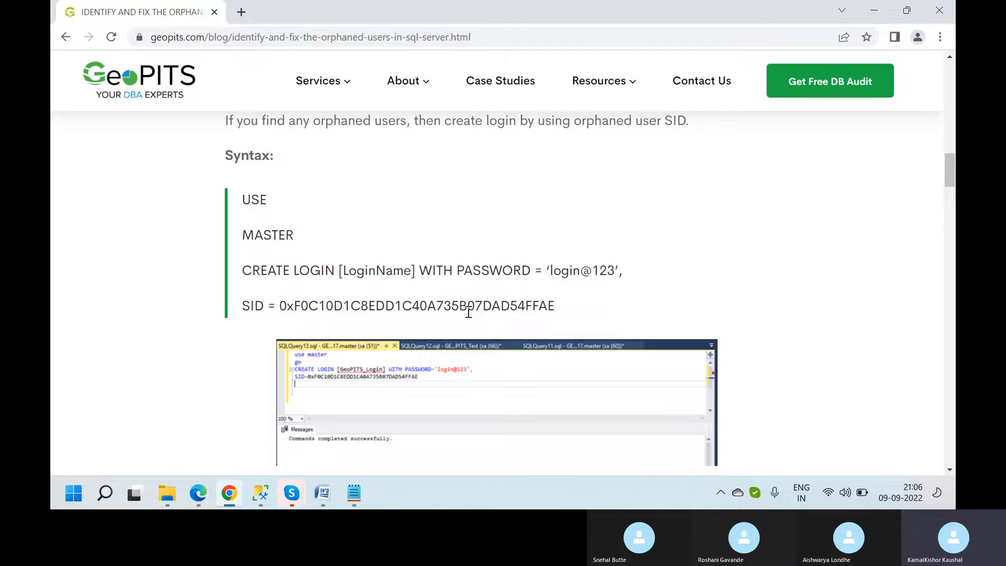
scroll(469, 312, down, 8)
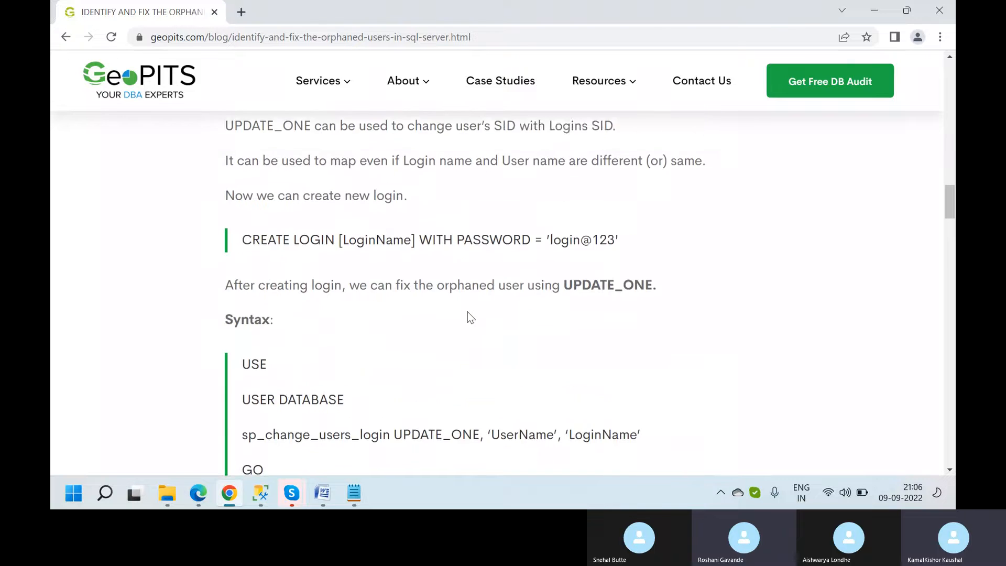
scroll(468, 313, down, 7)
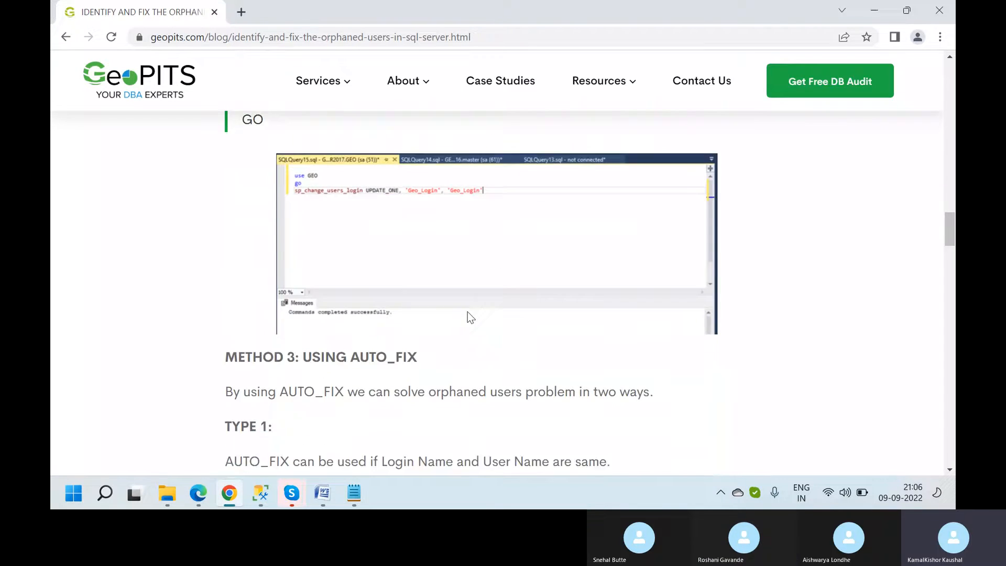
scroll(468, 313, down, 11)
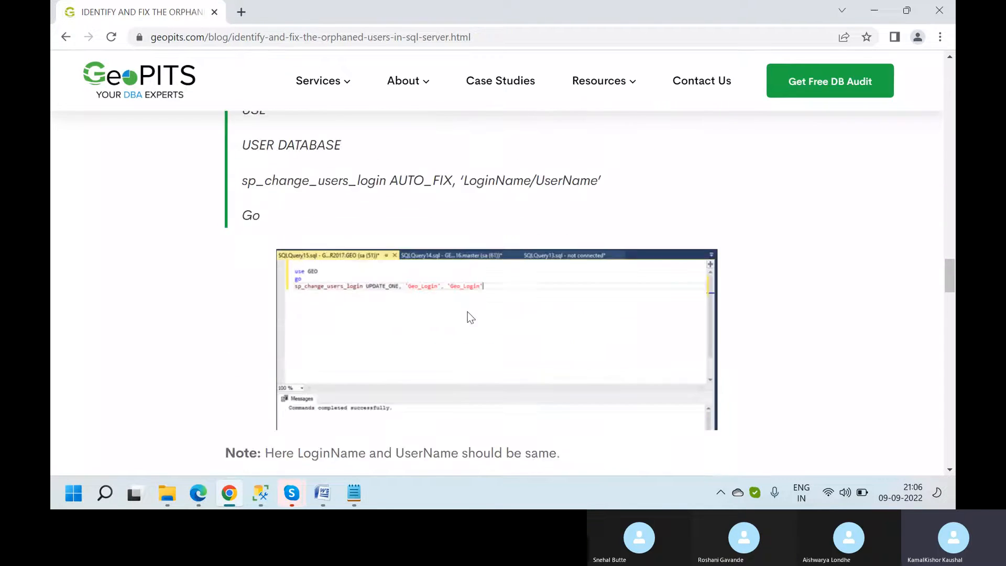
scroll(467, 312, down, 10)
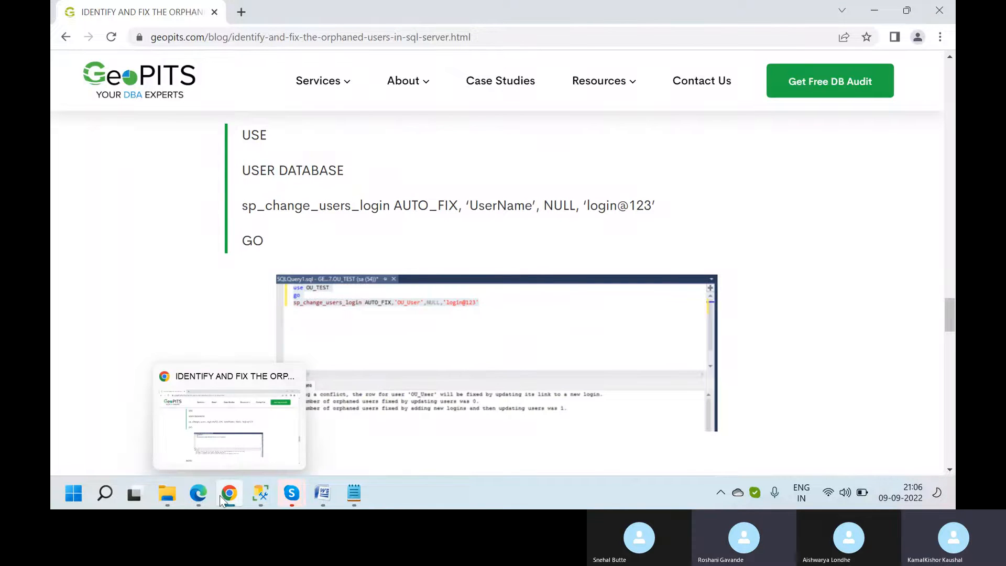
- Switch to Edge and search the web in a new tab for "How to get Sid for Sql login"
click(198, 496)
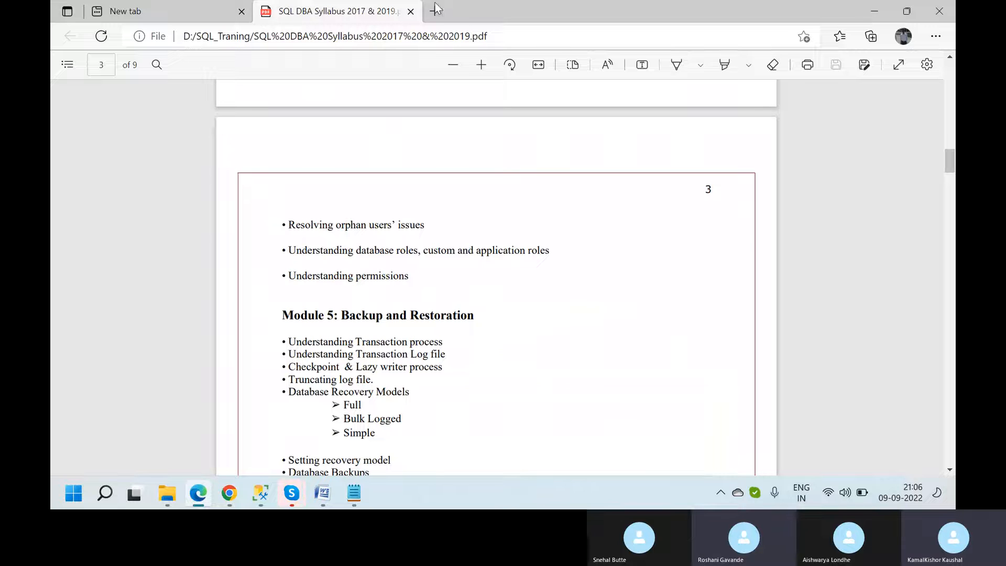
click(436, 11)
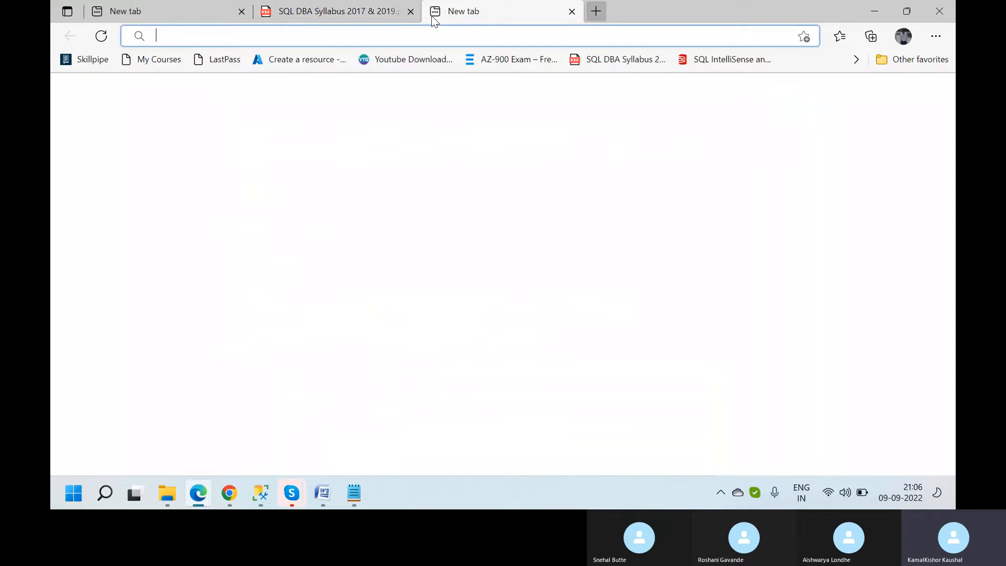
text(Hop)
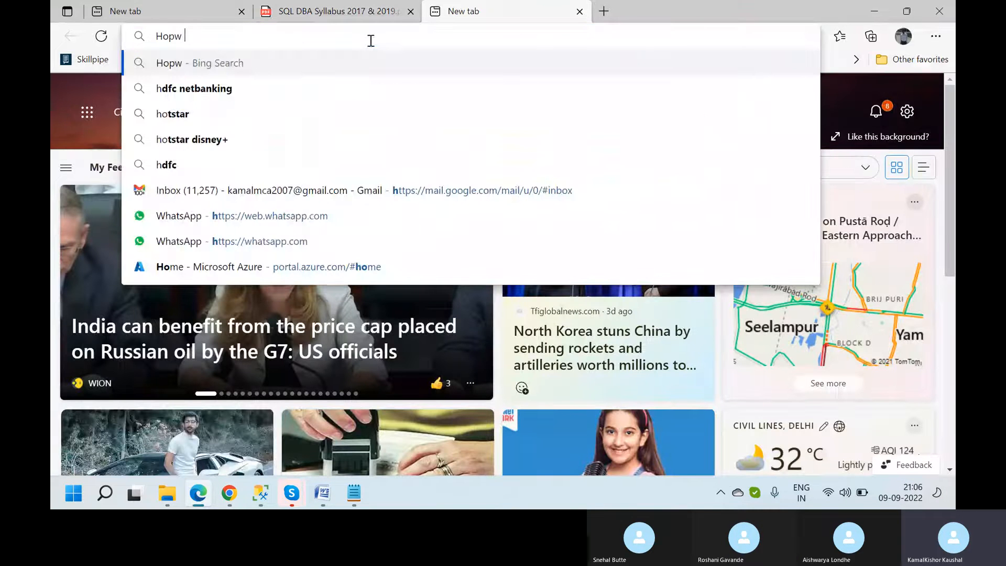
key(BackSpace)
text(w to)
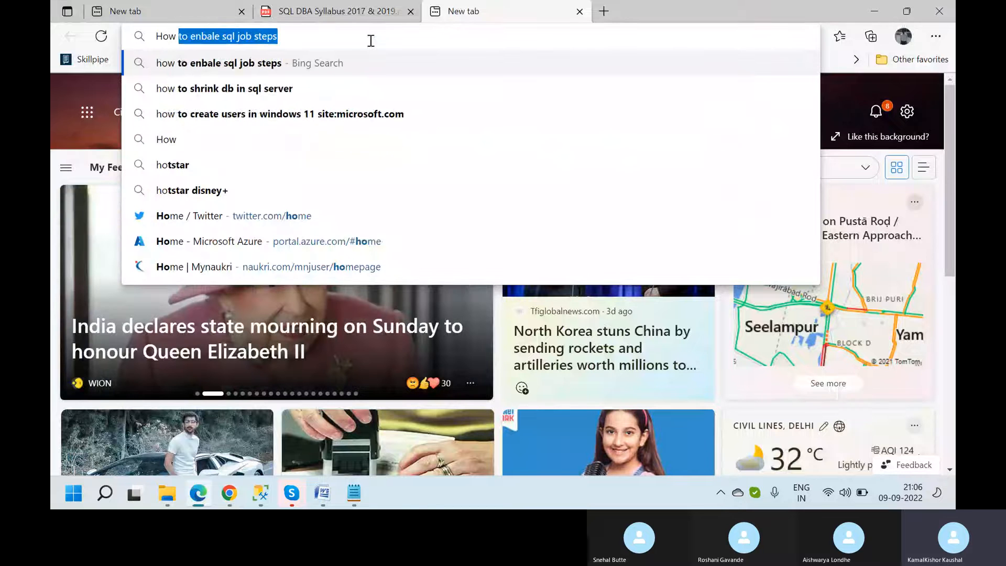
text( get)
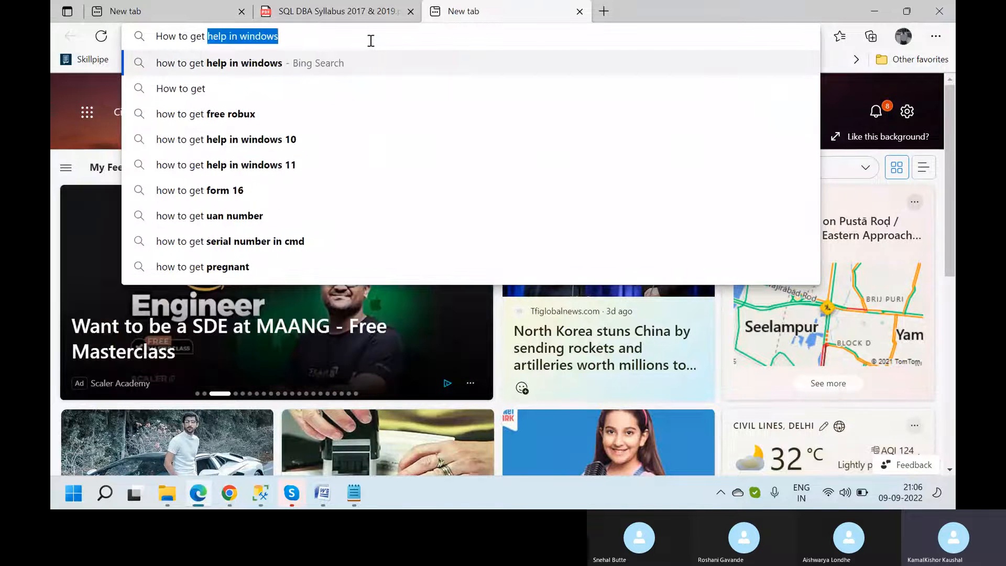
text(SId)
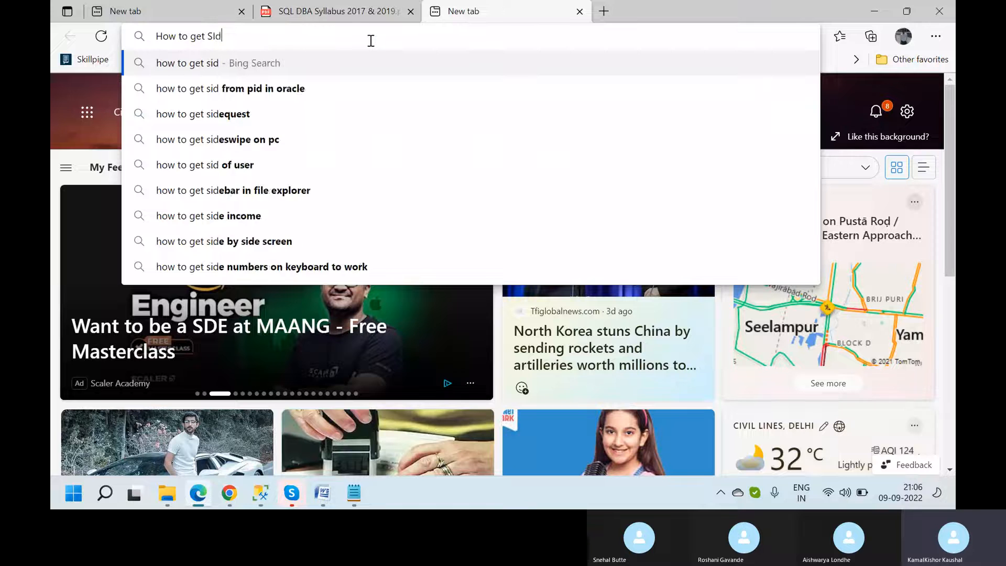
key(BackSpace)
key(BackSpace)
text(i)
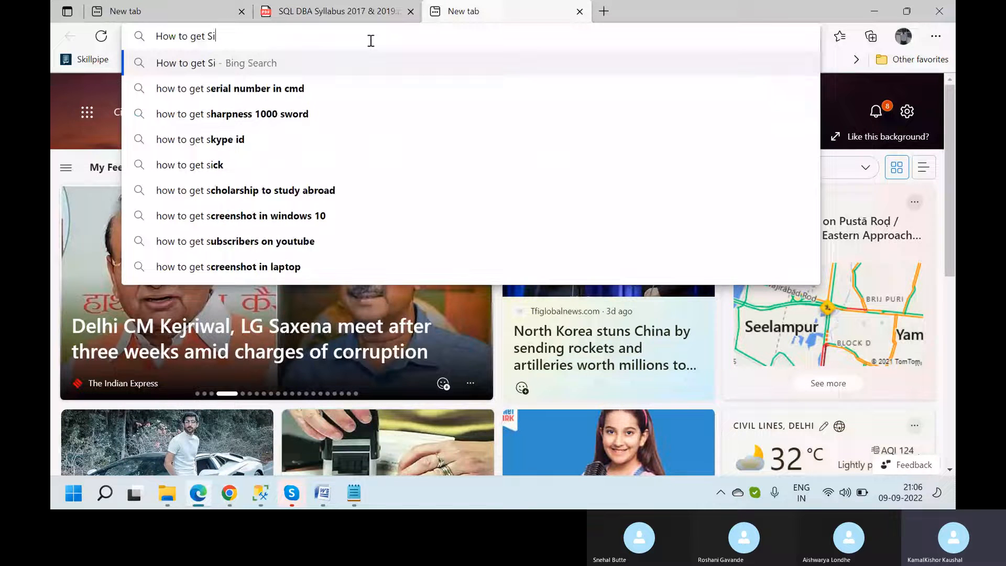
text(d for Sql)
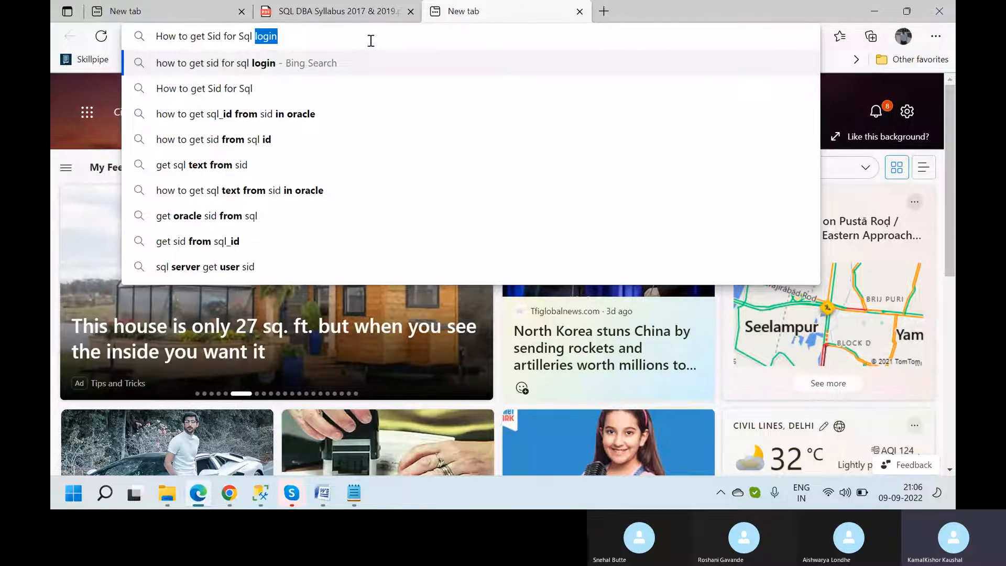
text(login)
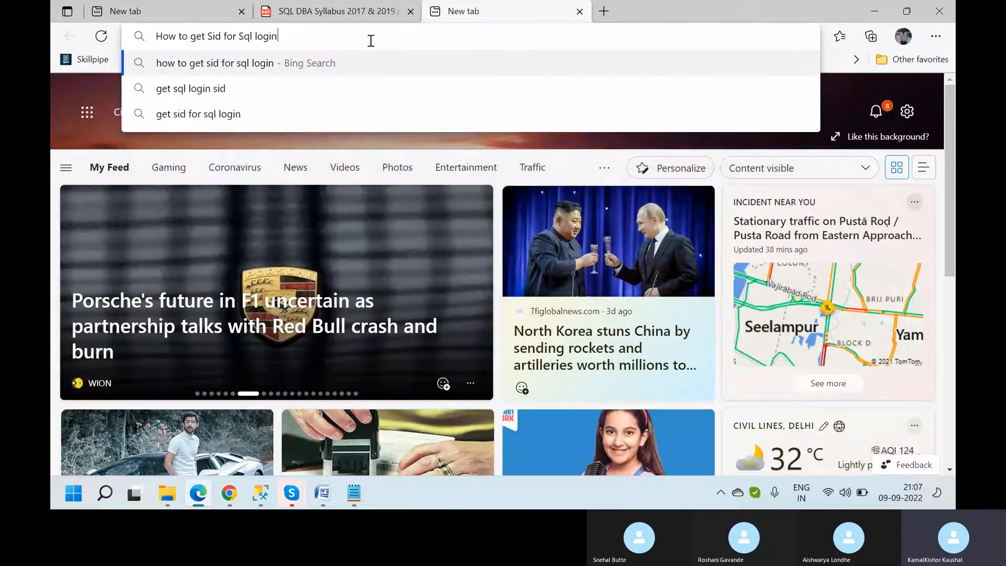
key(Return)
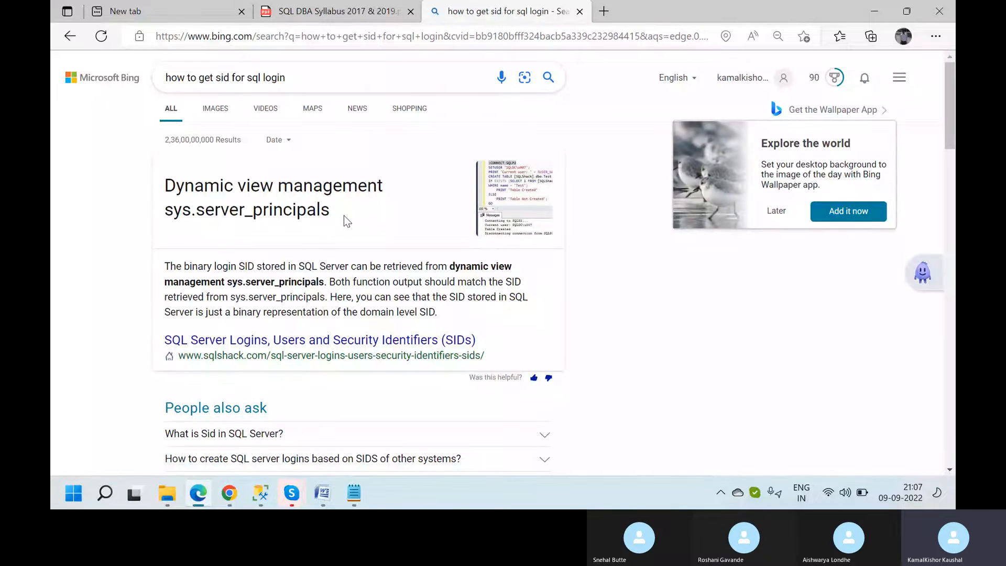
- Copy sys.server_principals from the search result and paste it below the CREATE USER script in SQL Server Management Studio
drag(344, 215, 164, 209)
key(ctrl+c)
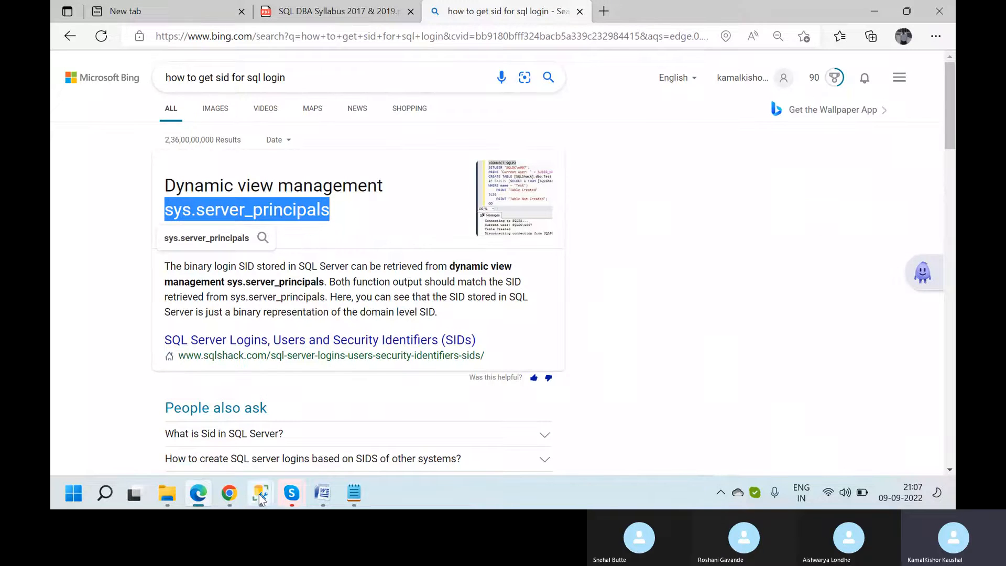
mouse_move(259, 495)
click(198, 434)
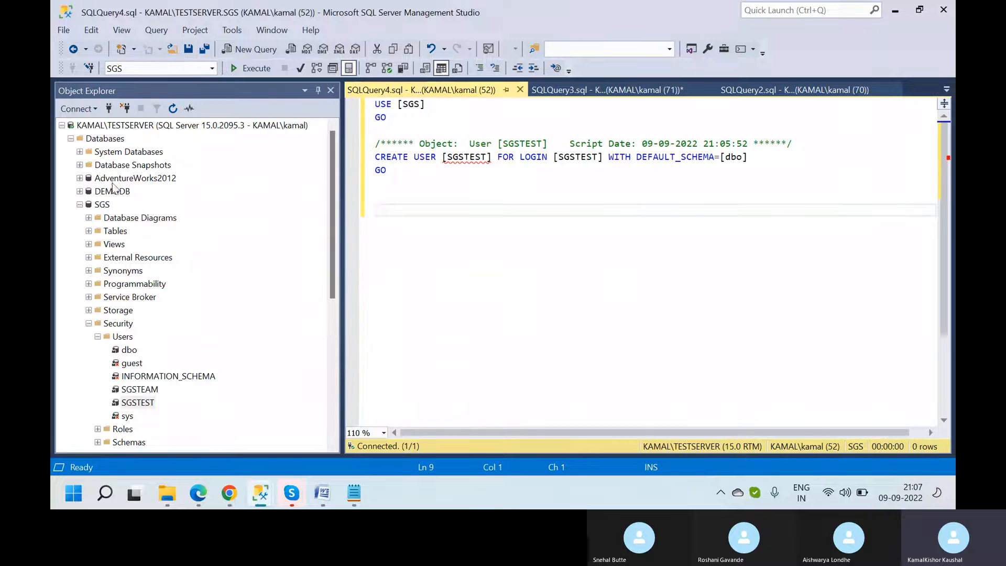
click(148, 126)
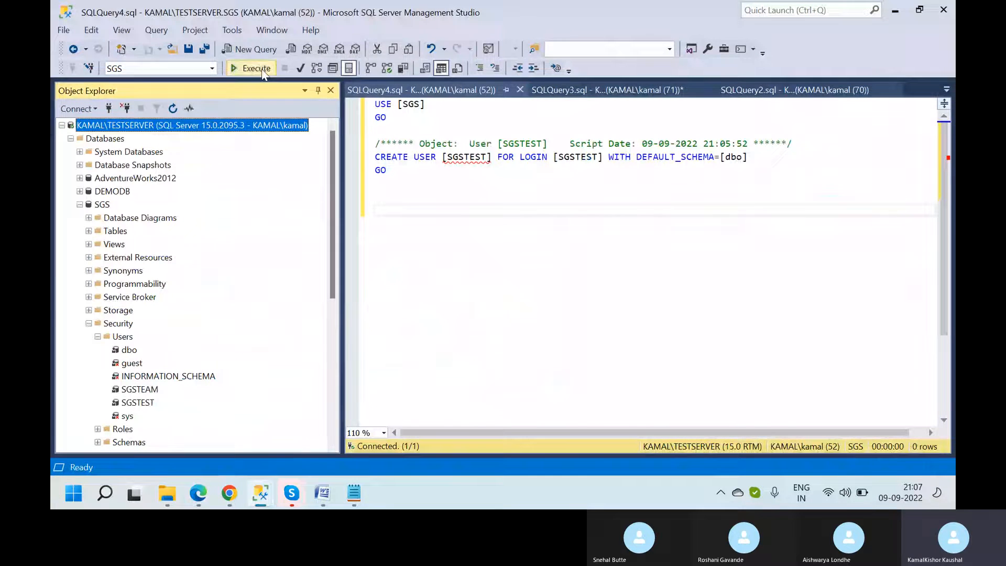
click(460, 209)
key(Return)
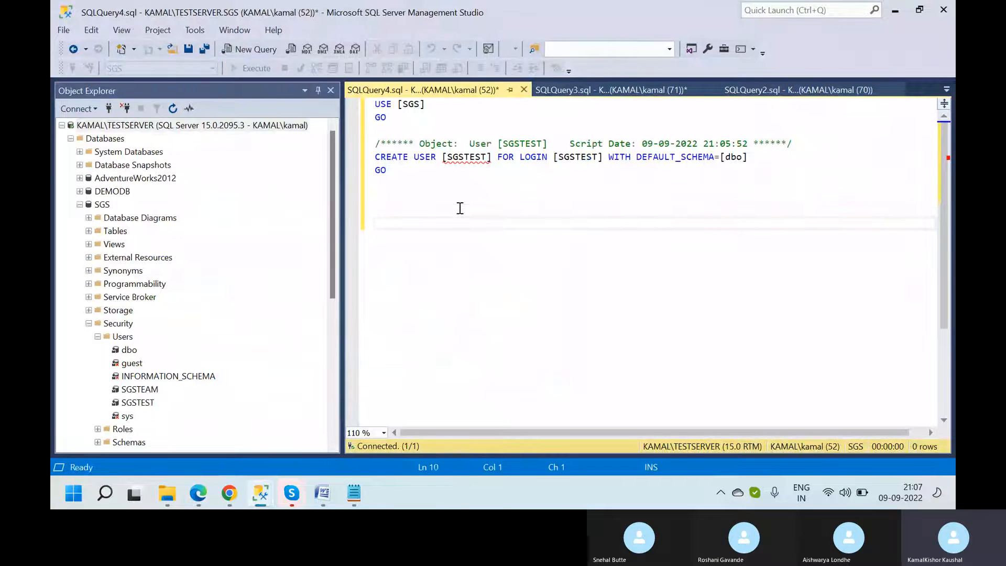
key(ctrl+v)
- Complete the pasted view name as select * from sys.server_principals and run only that query
double_click(460, 209)
text(selecty)
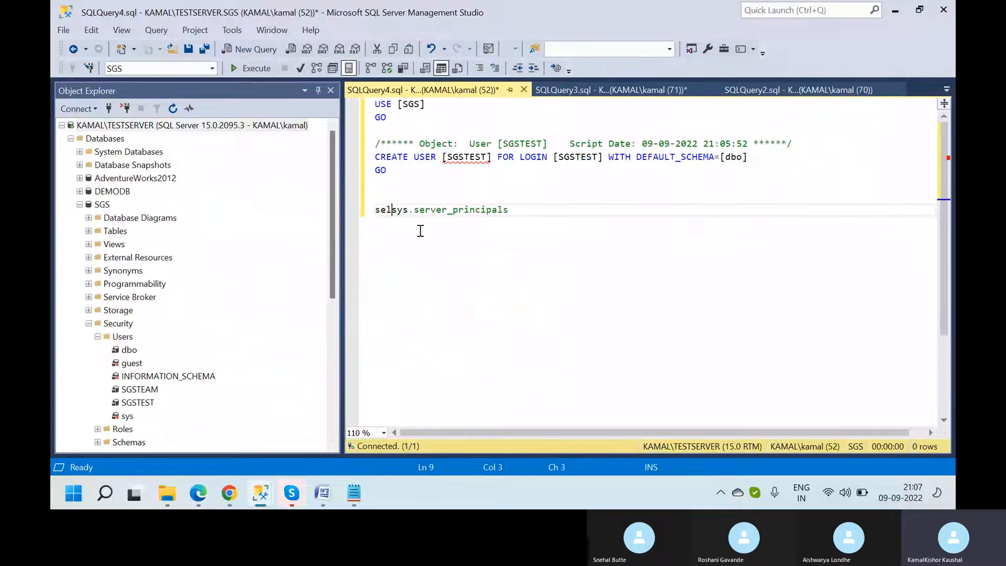
key(BackSpace)
key(BackSpace)
key(BackSpace)
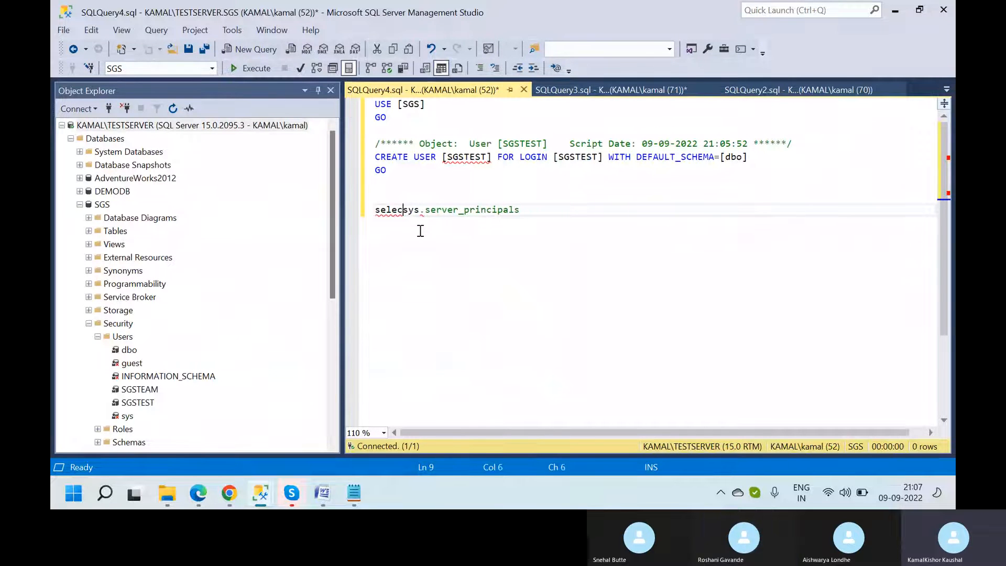
text(t )
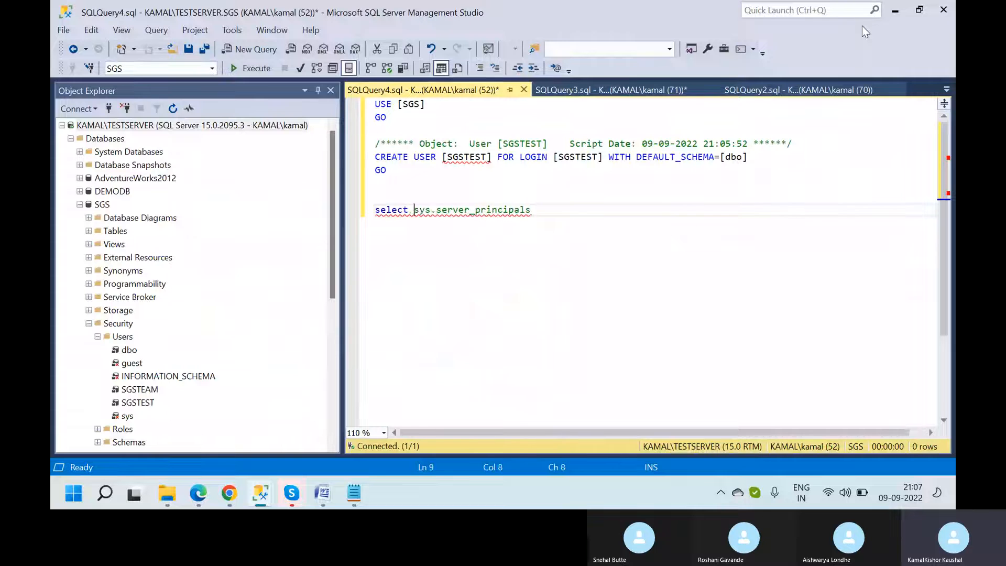
text(* from)
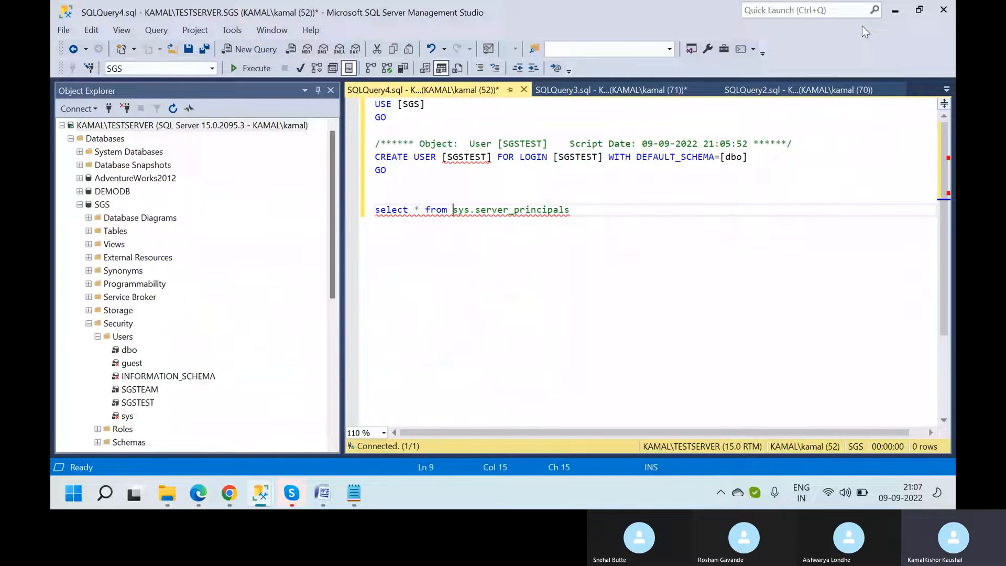
click(636, 211)
key(shift+Up)
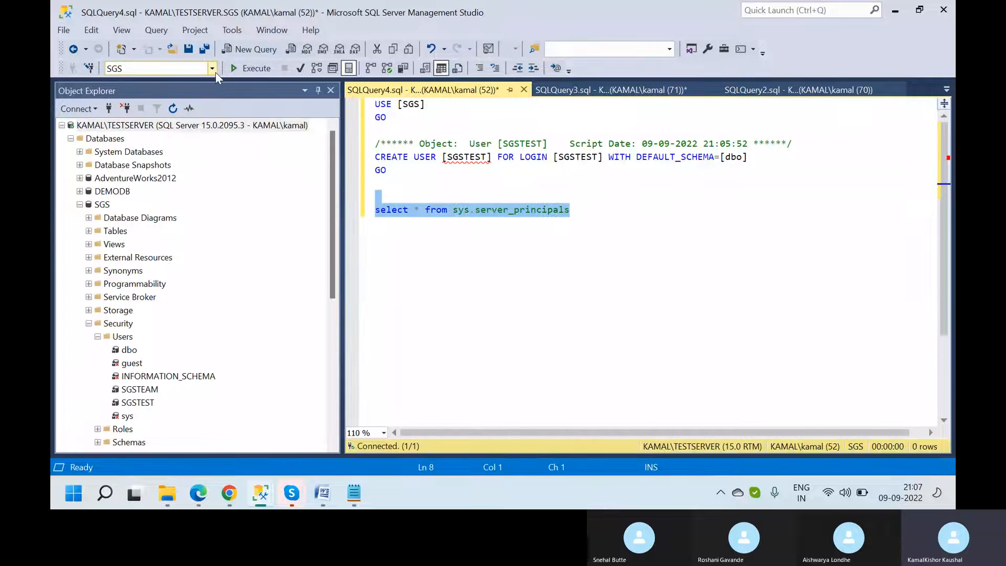
click(251, 68)
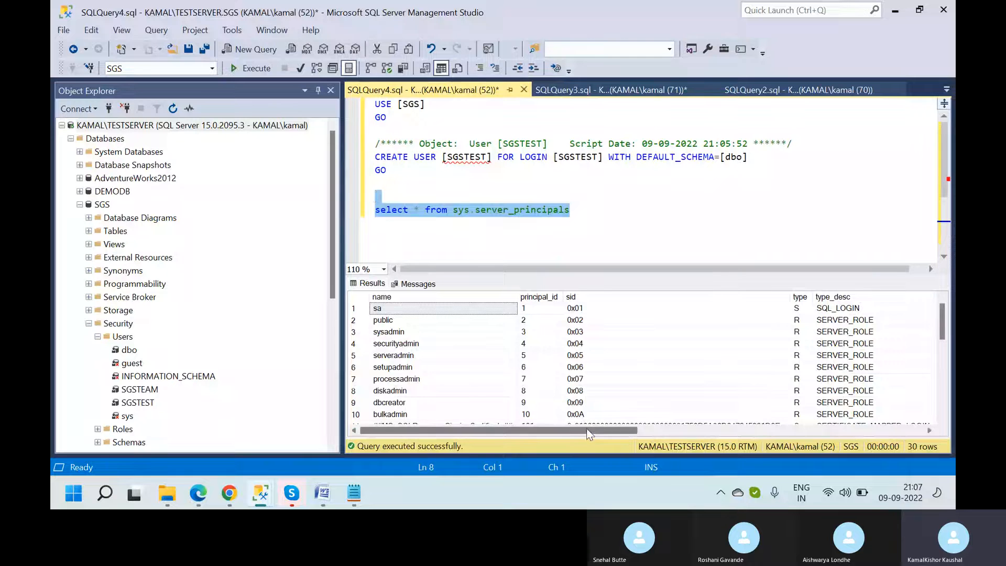
- Find the SGSTEST login in the query results and select its row's name, principal_id and sid cells for copying
drag(587, 432, 619, 431)
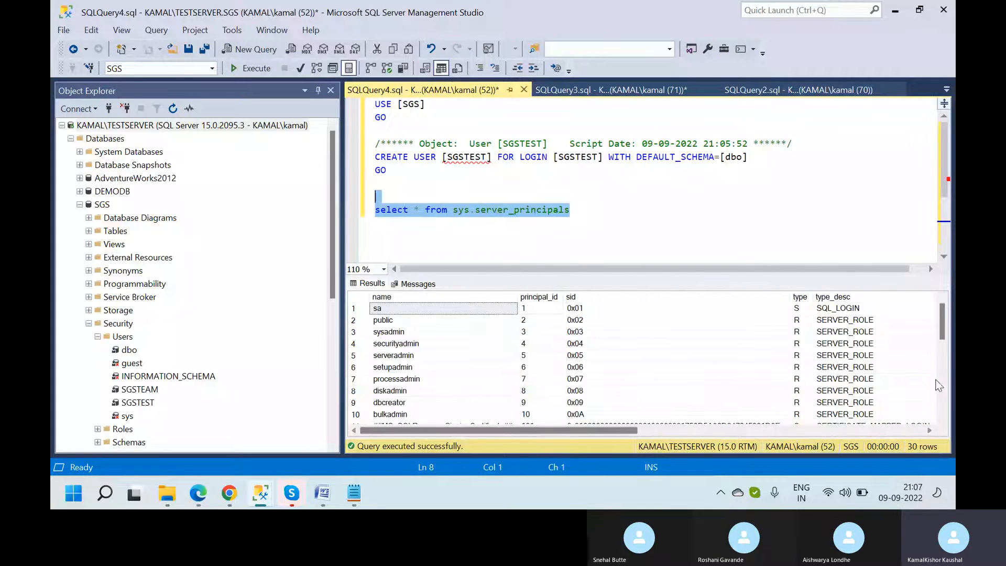
drag(942, 323, 945, 353)
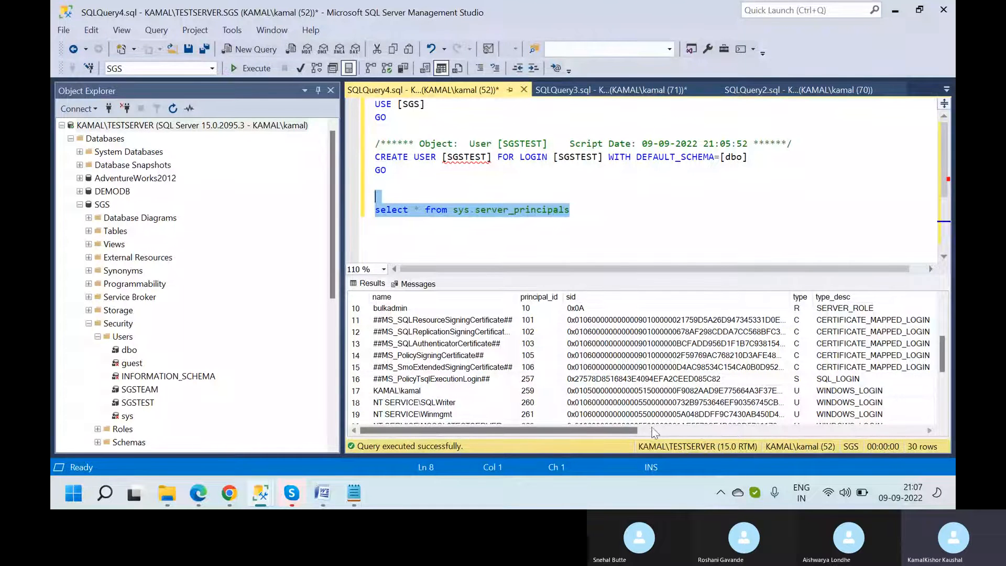
double_click(944, 421)
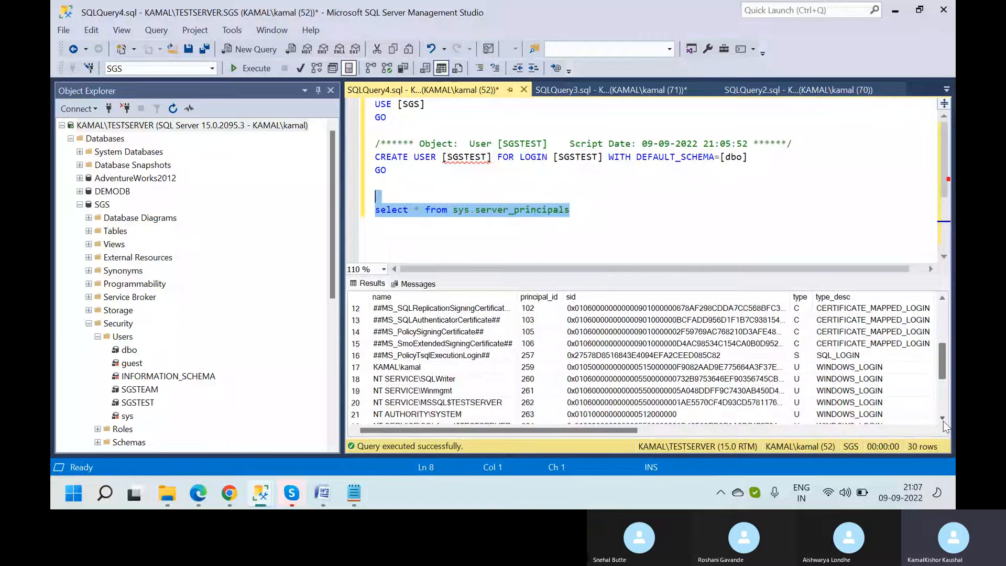
click(943, 420)
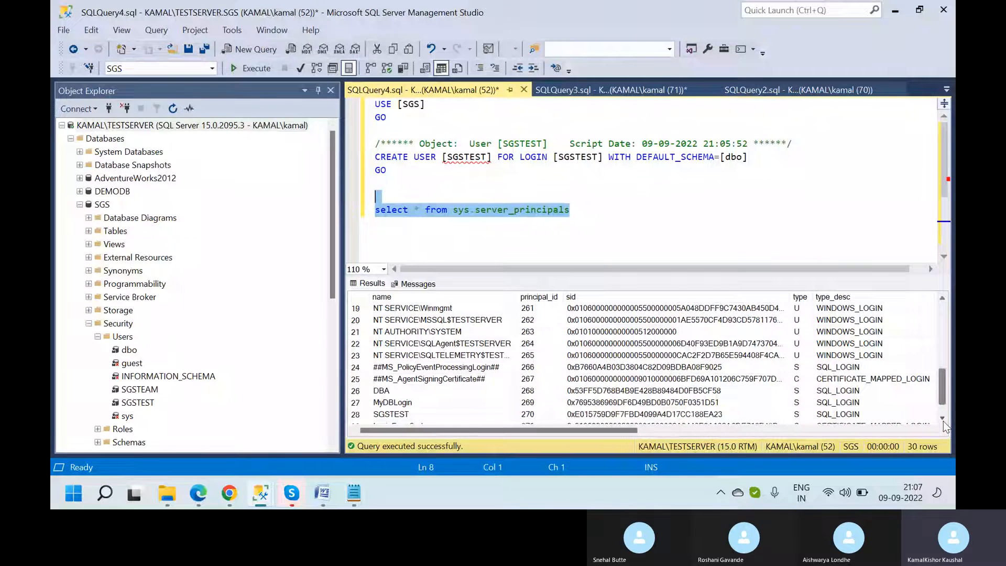
click(943, 421)
click(385, 392)
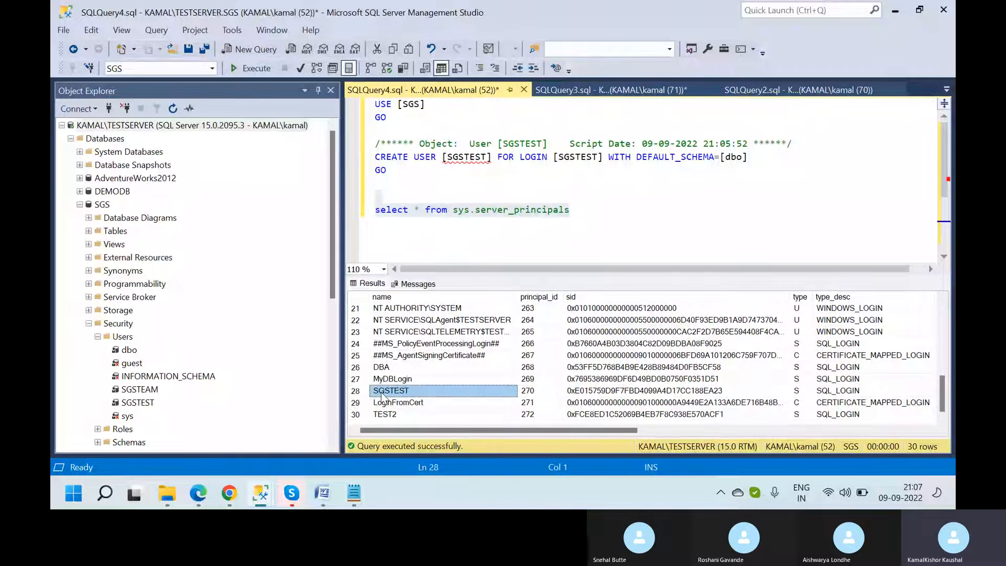
shift+click(654, 391)
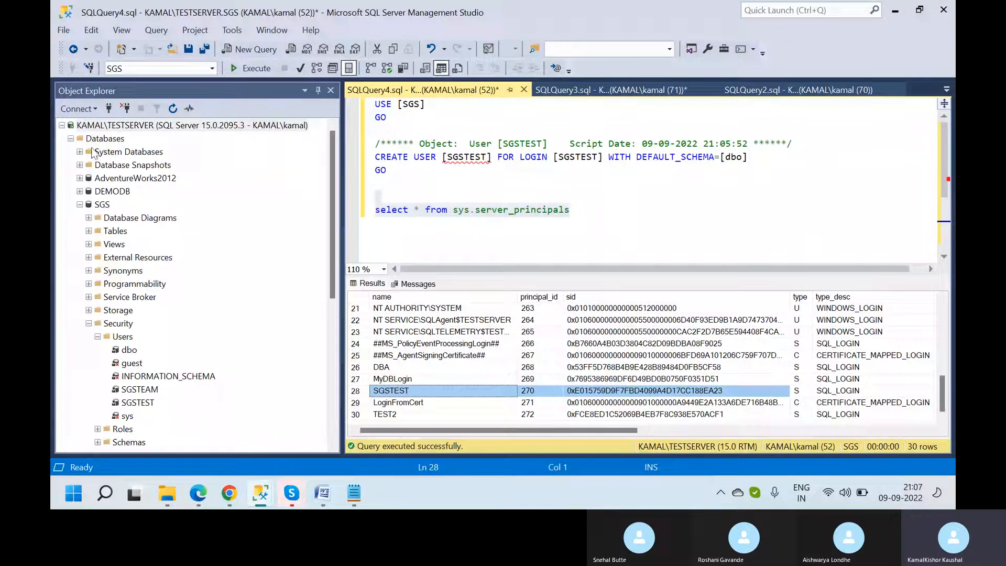
- Connect to the local SQLSERVER1 database engine and paste the copied SGSTEST row into a new query on that server
click(62, 126)
click(77, 109)
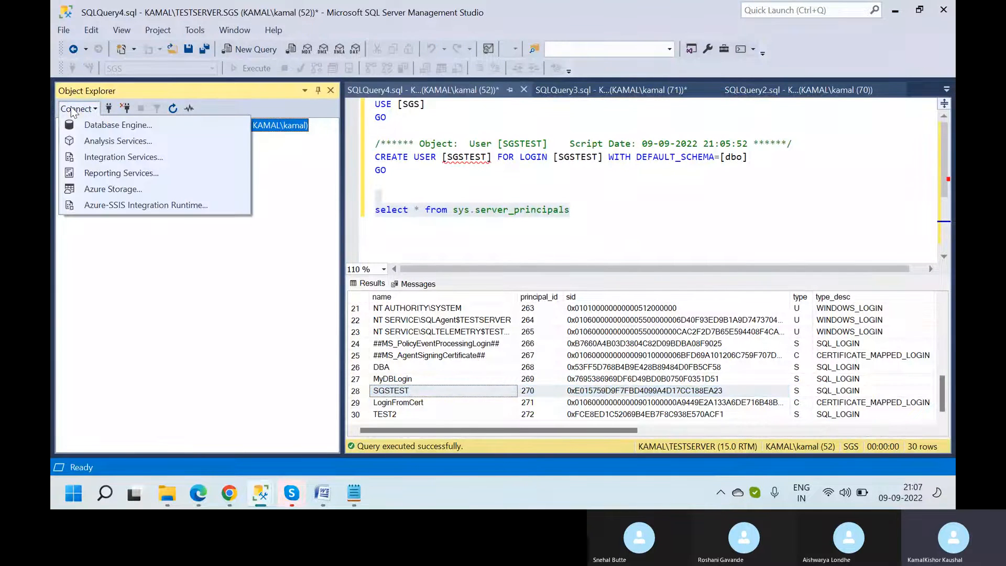
click(93, 129)
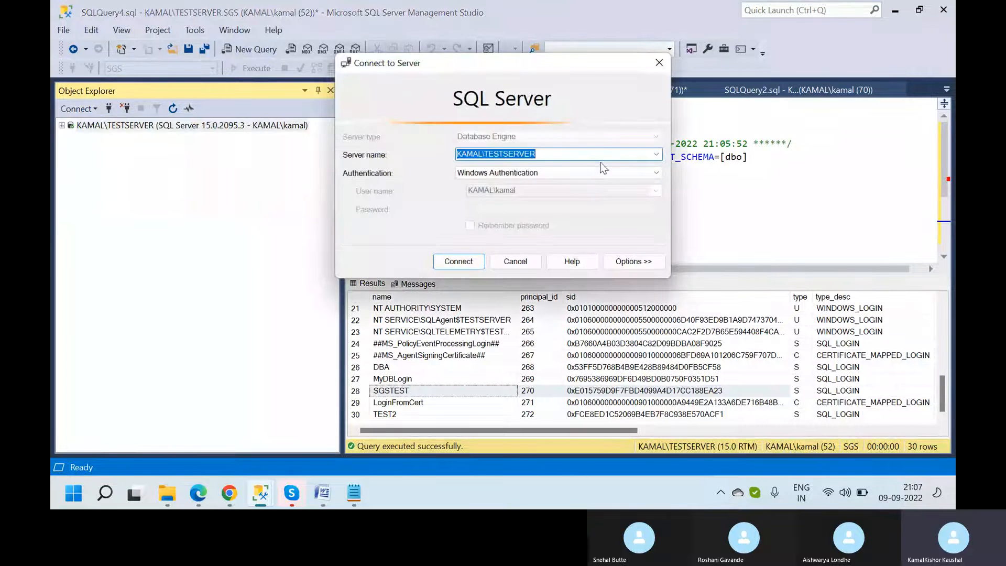
click(657, 156)
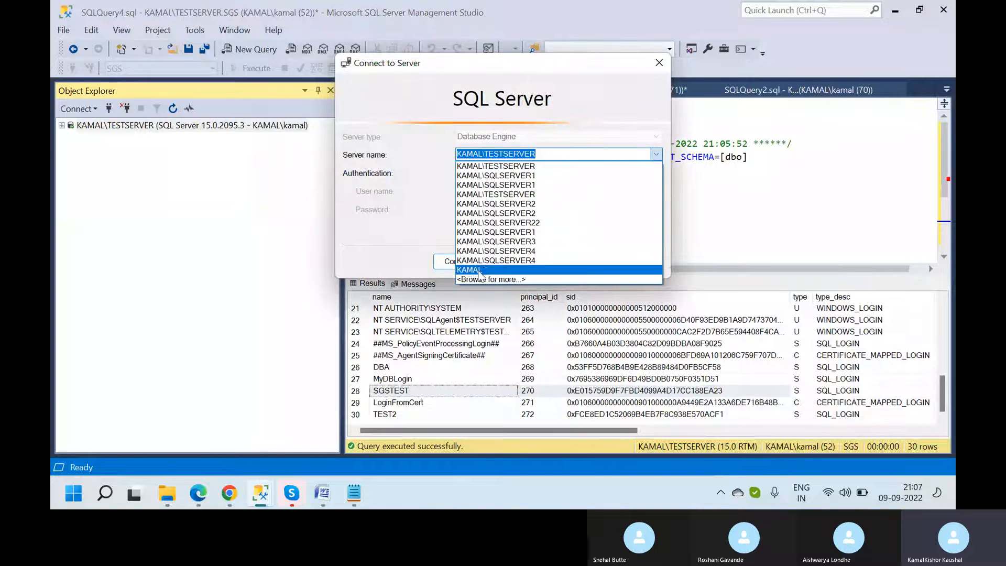
click(478, 280)
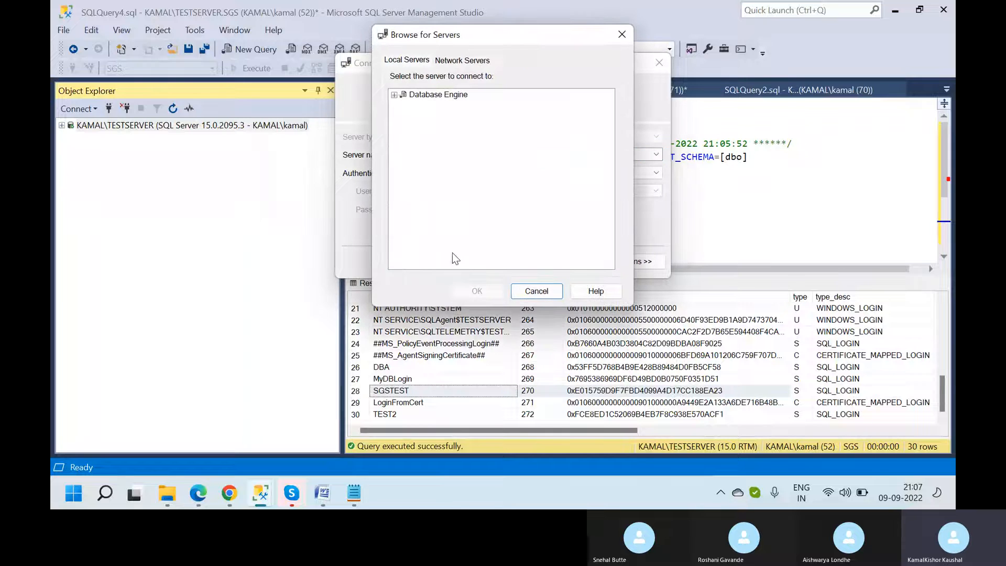
click(395, 95)
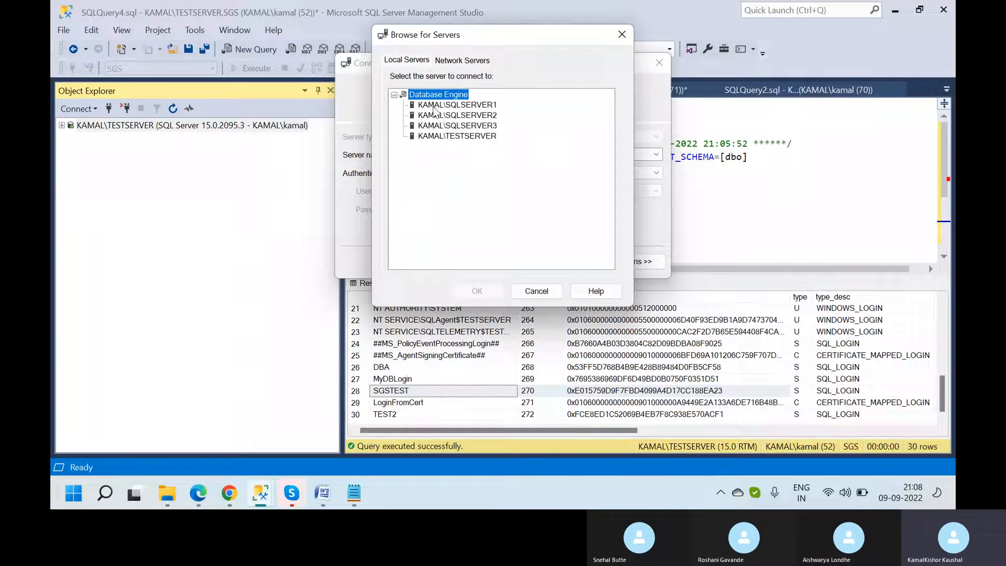
click(449, 106)
click(477, 291)
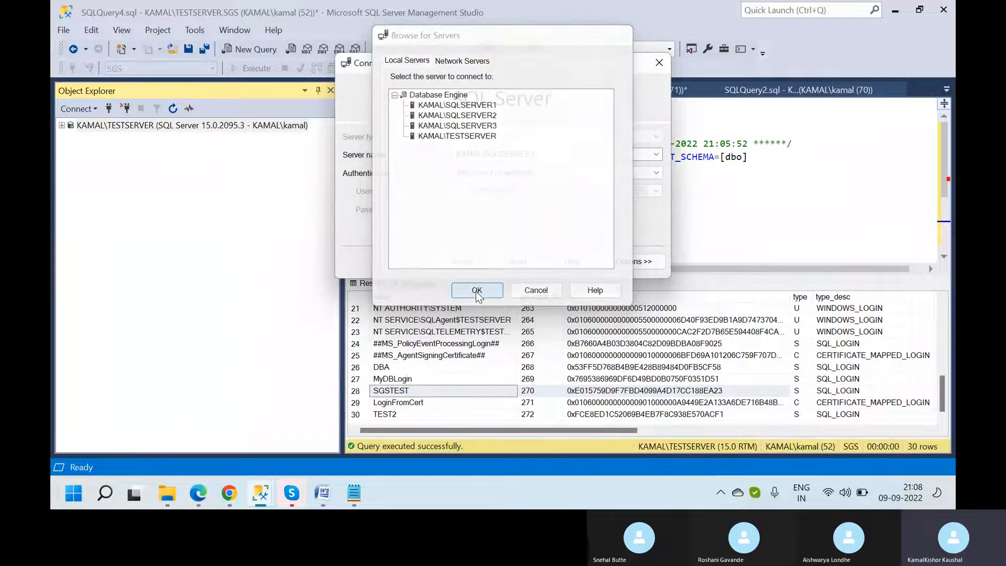
click(458, 261)
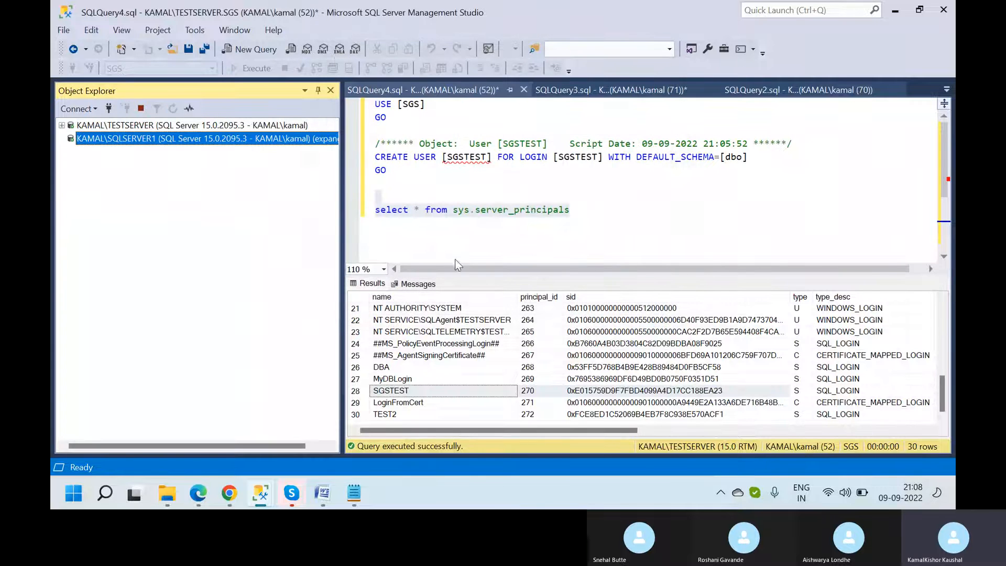
click(246, 48)
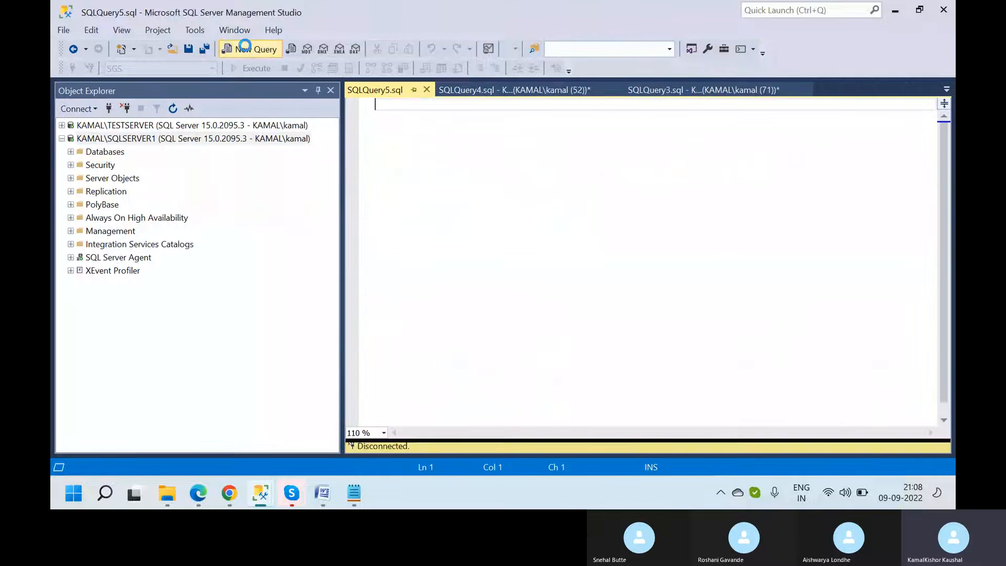
text(SGSTEST 270 0xE015759D9F7FBD4099A4D17CC188EA23)
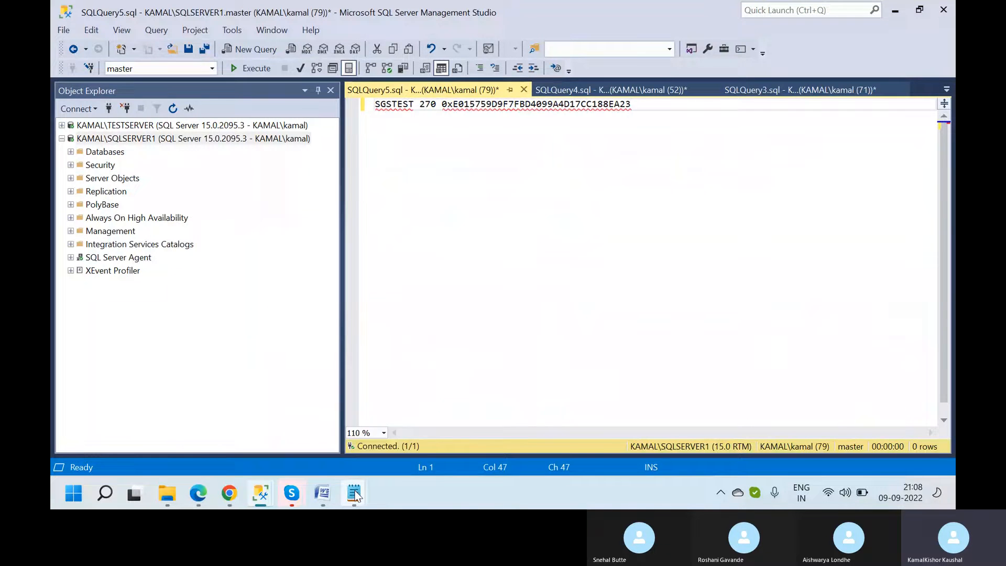
- Switch to Chrome and copy the CREATE LOGIN statement with its password and SID clauses from the first method in the GeoPITS article
mouse_move(234, 496)
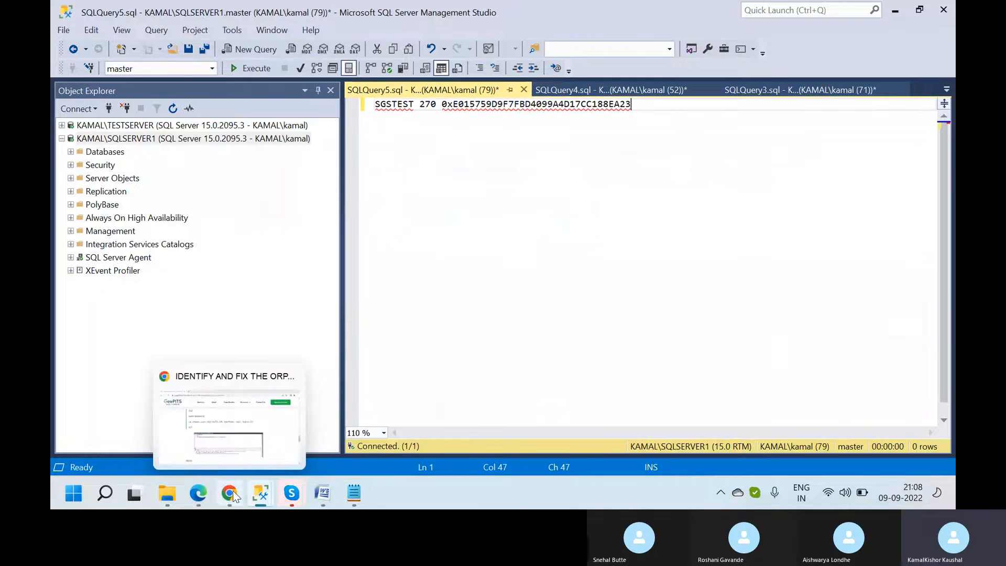
click(245, 442)
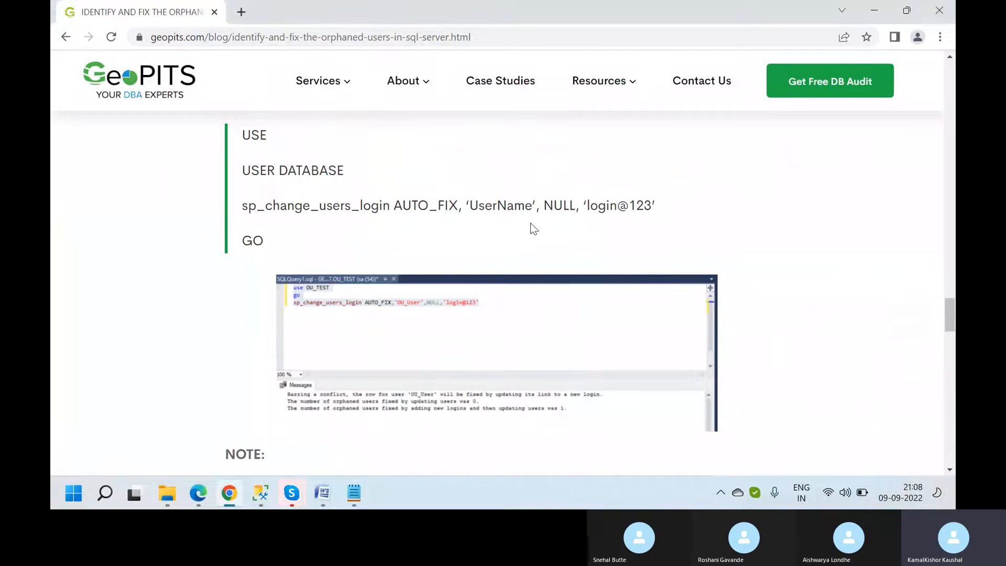
scroll(534, 229, up, 4)
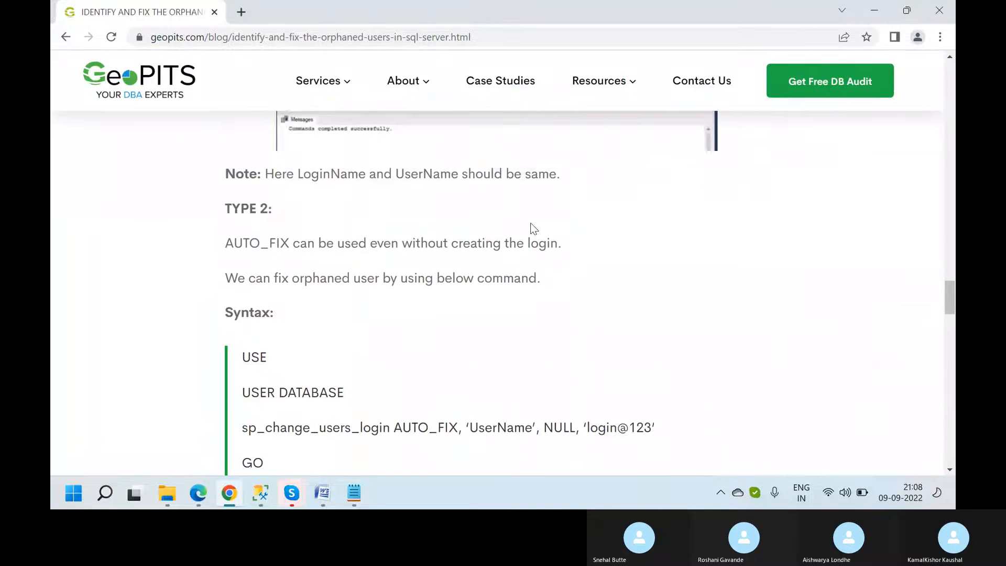
scroll(533, 229, up, 7)
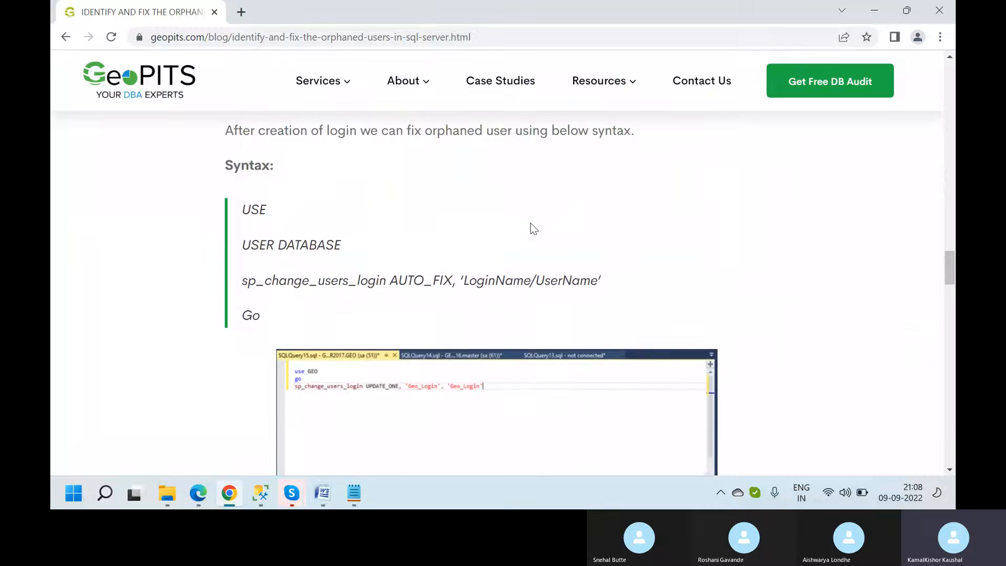
scroll(530, 222, up, 4)
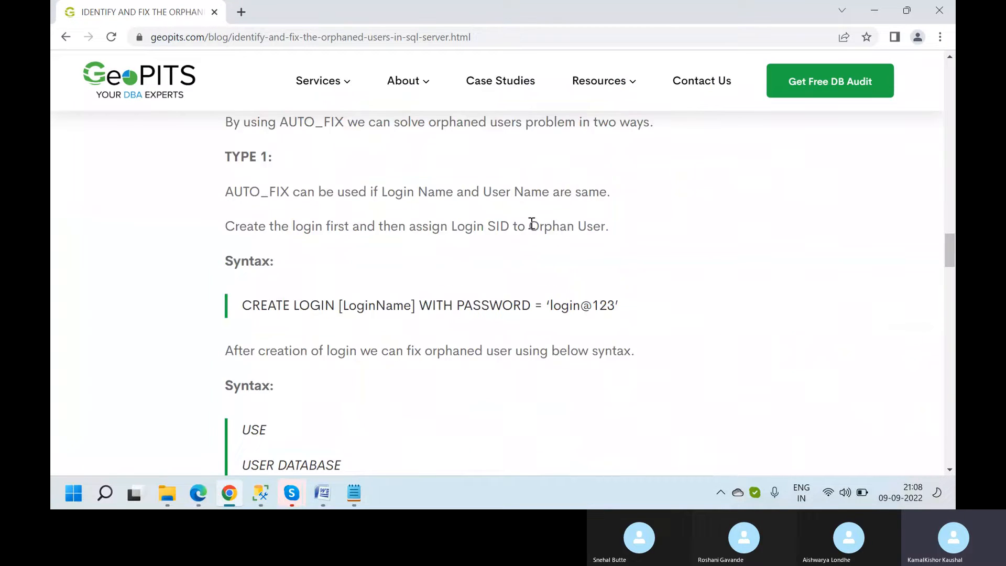
scroll(532, 226, up, 8)
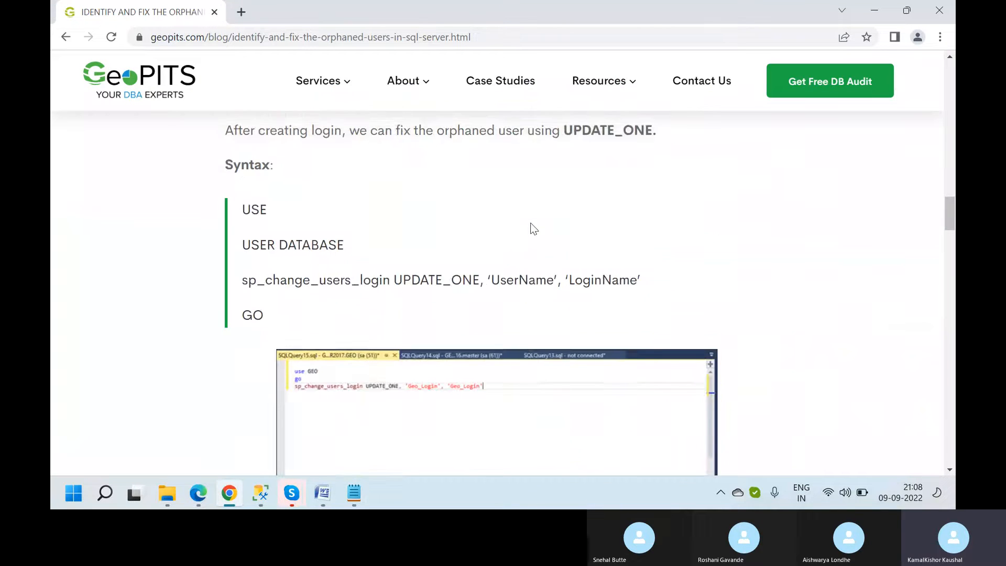
scroll(533, 228, up, 7)
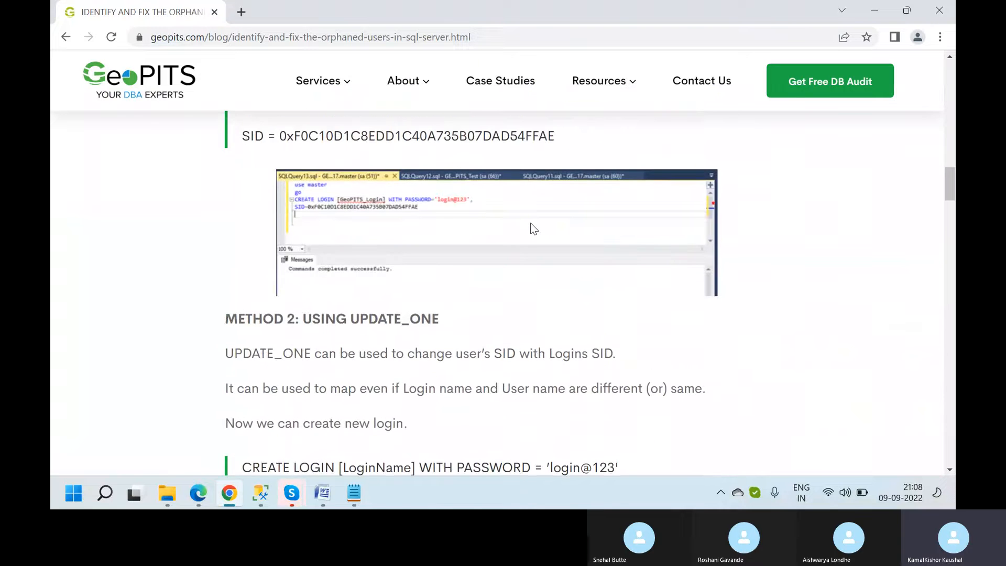
scroll(534, 229, up, 2)
drag(568, 254, 242, 213)
key(ctrl+c)
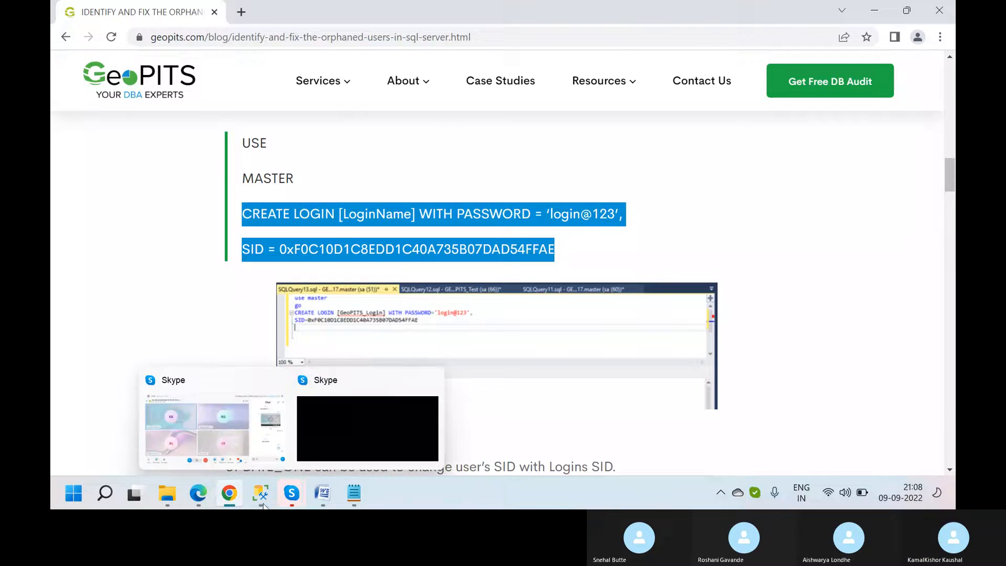
- Switch back to SQL Server Management Studio and paste the CREATE LOGIN statement, including its sample password and SID, below the SGSTEST row
mouse_move(260, 494)
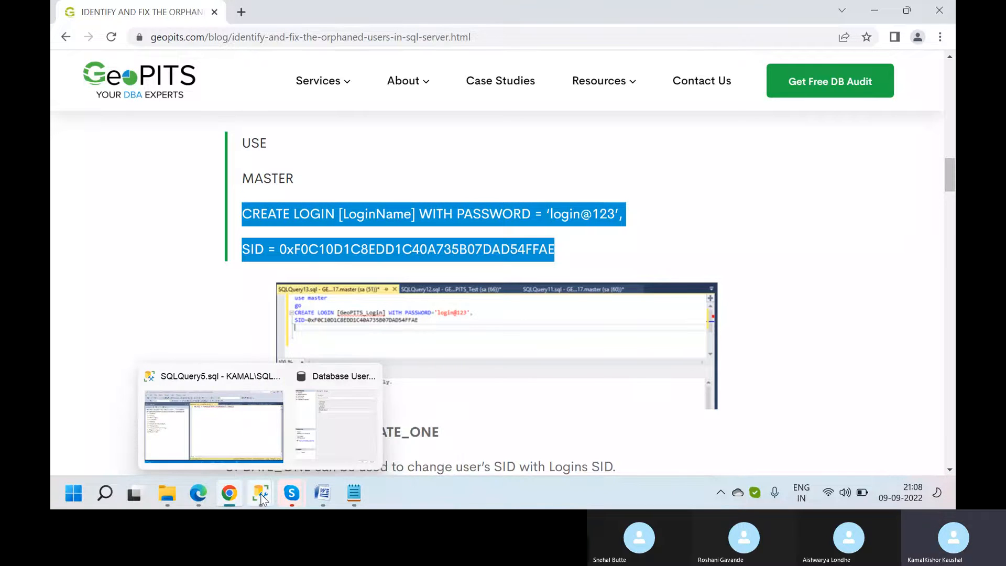
click(235, 421)
key(Return)
key(Return)
key(Return)
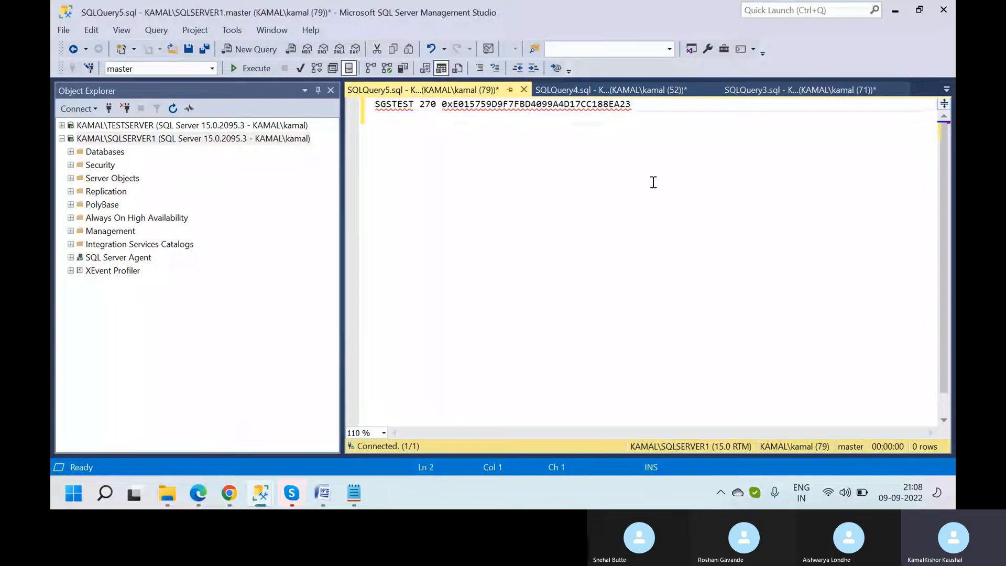
key(ctrl+v)
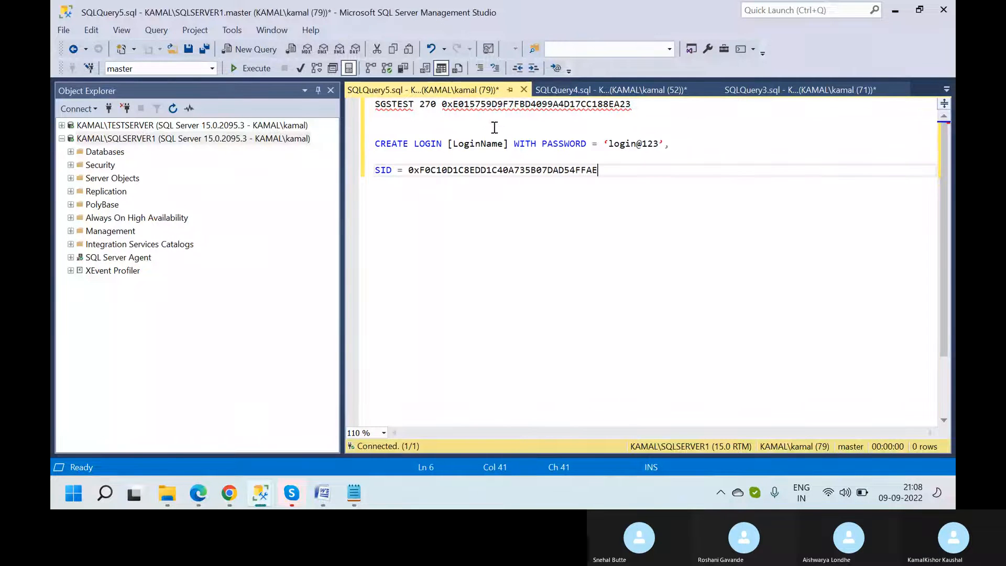
- Replace the sample SID in the CREATE LOGIN statement with the SID from the SGSTEST row
double_click(490, 105)
key(ctrl+c)
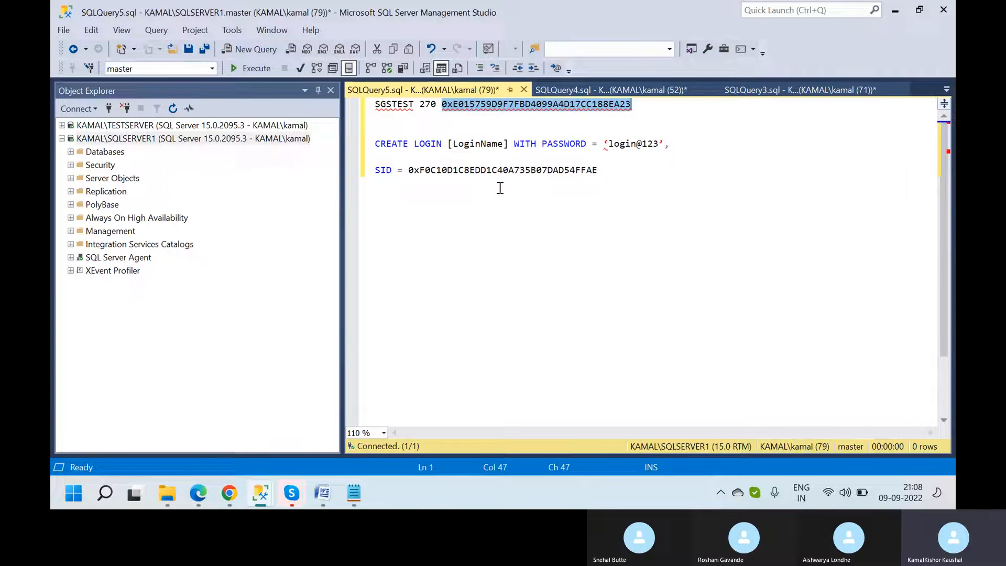
double_click(493, 171)
key(ctrl+v)
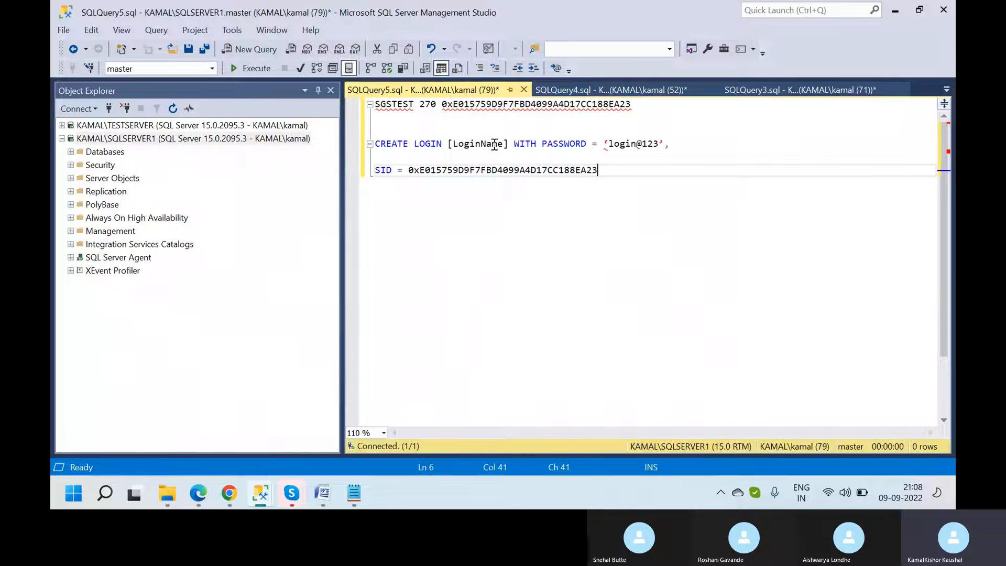
- Remove the curly quote before the password and set the login name in the CREATE LOGIN statement to DBA
click(611, 144)
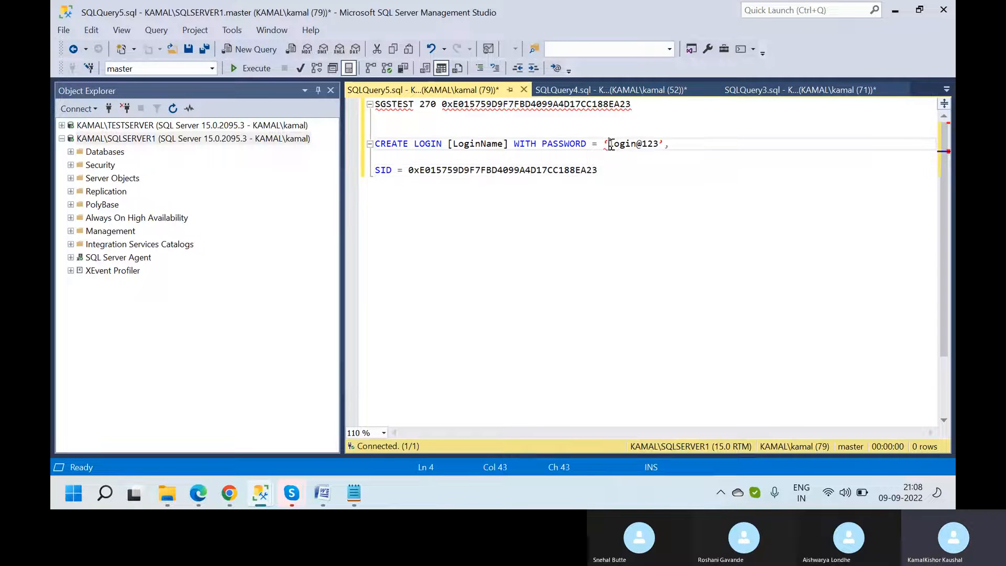
key(BackSpace)
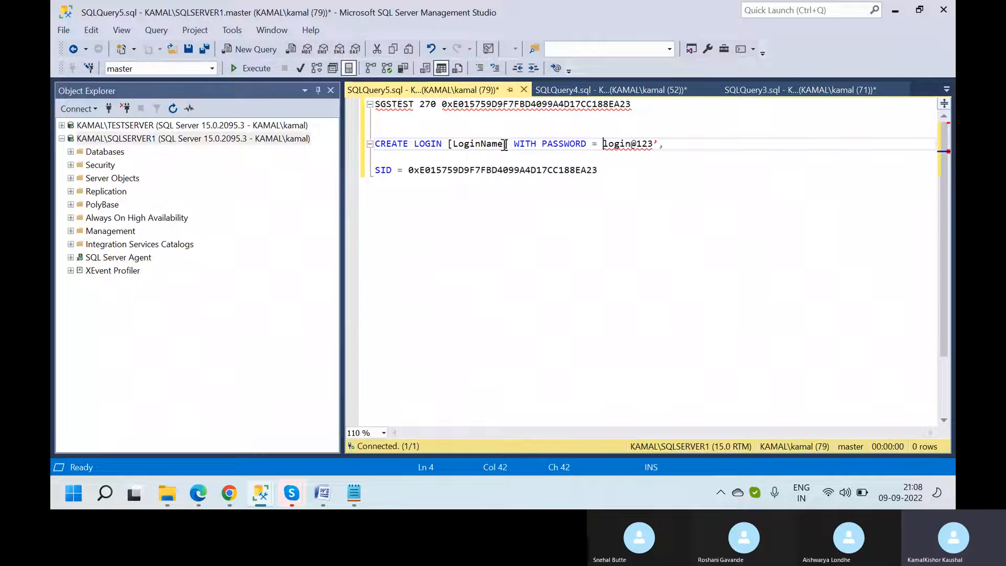
click(503, 144)
key(BackSpace)
key(BackSpace)
key(BackSpace)
key(BackSpace)
key(BackSpace)
key(BackSpace)
key(BackSpace)
key(BackSpace)
key(BackSpace)
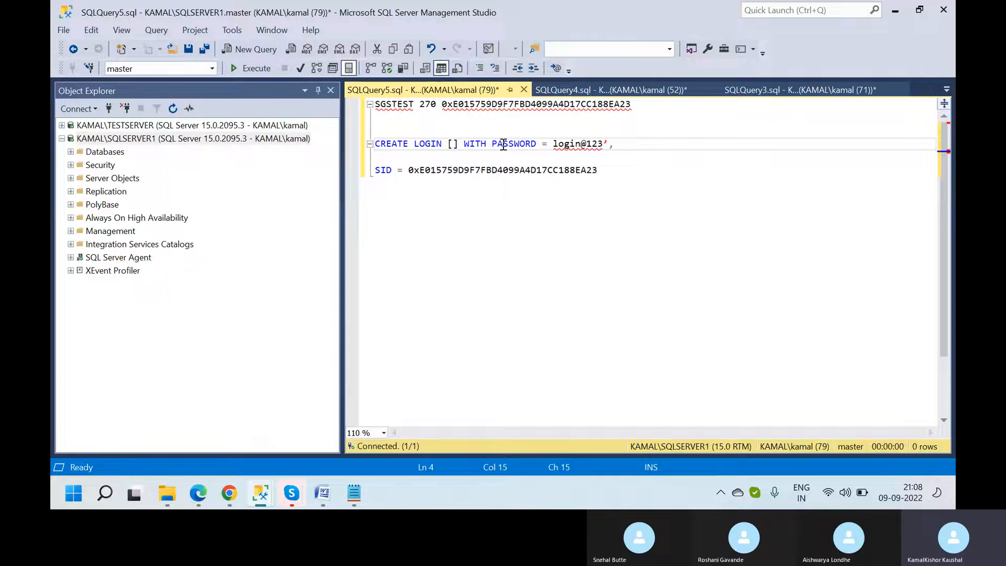
text(DBA)
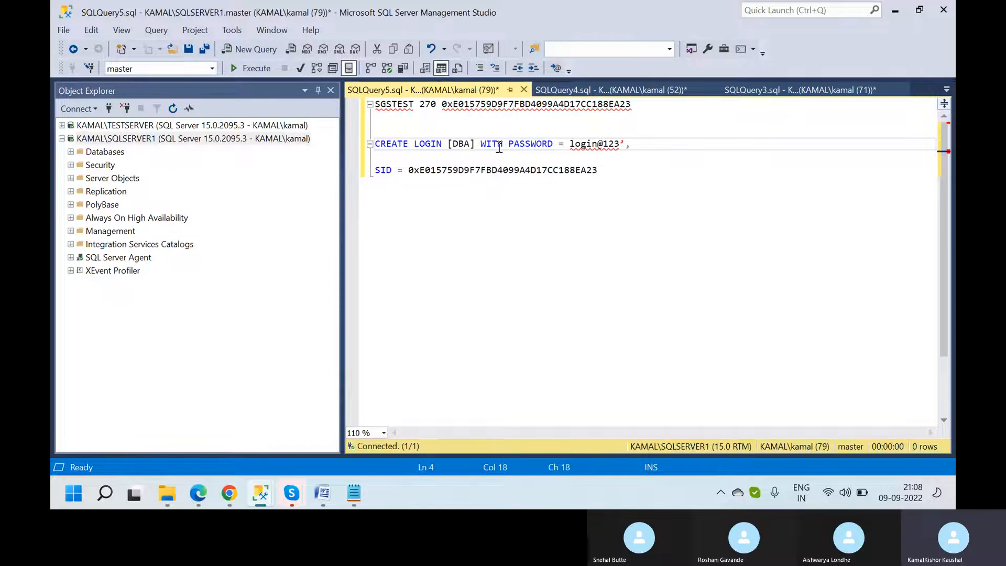
- Delete the curly quote after the password and the blank line above the SID clause
click(622, 144)
click(587, 211)
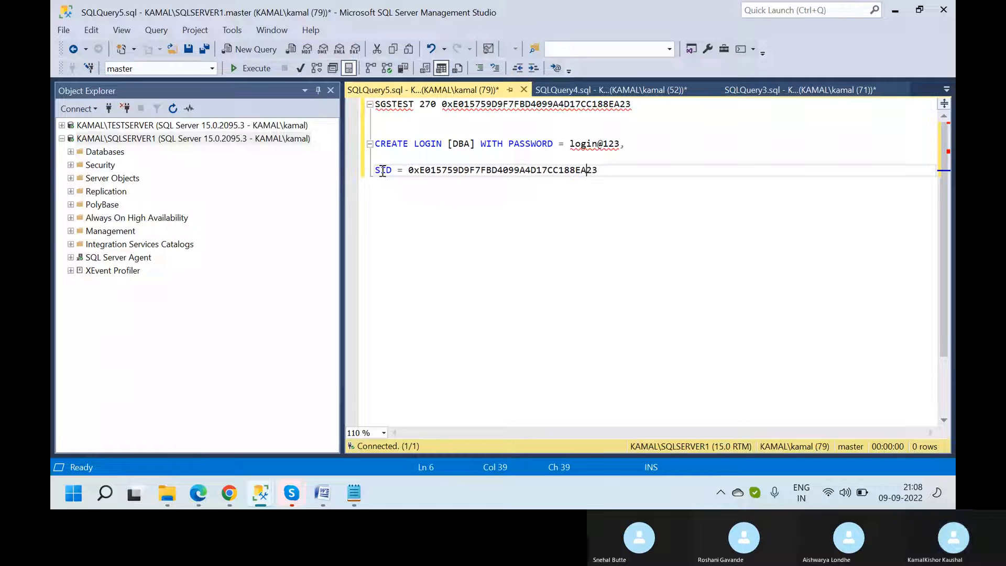
key(BackSpace)
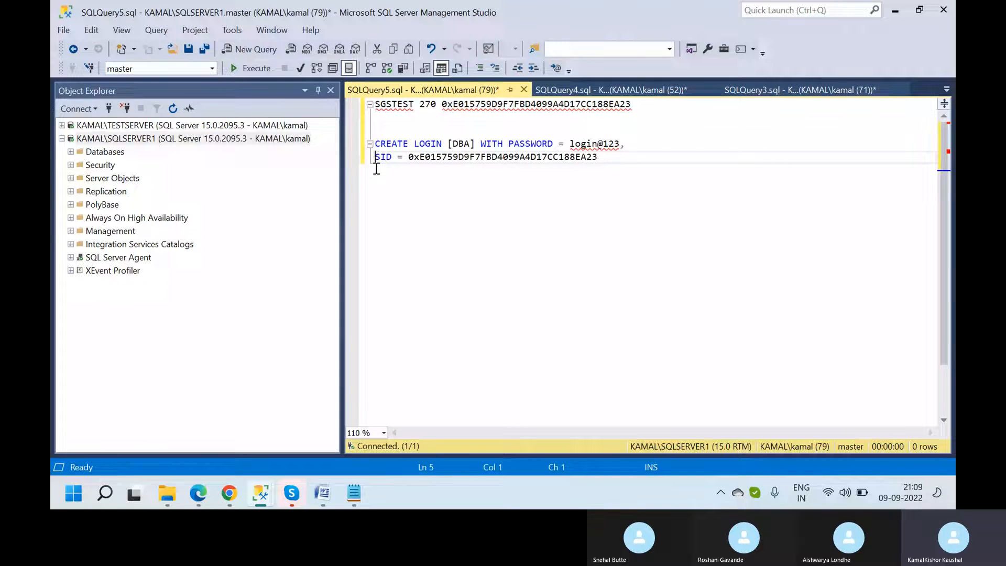
- Replace the entire query with only the CREATE LOGIN statement for DBA, including its password and SID clauses
drag(617, 166, 376, 144)
key(ctrl+c)
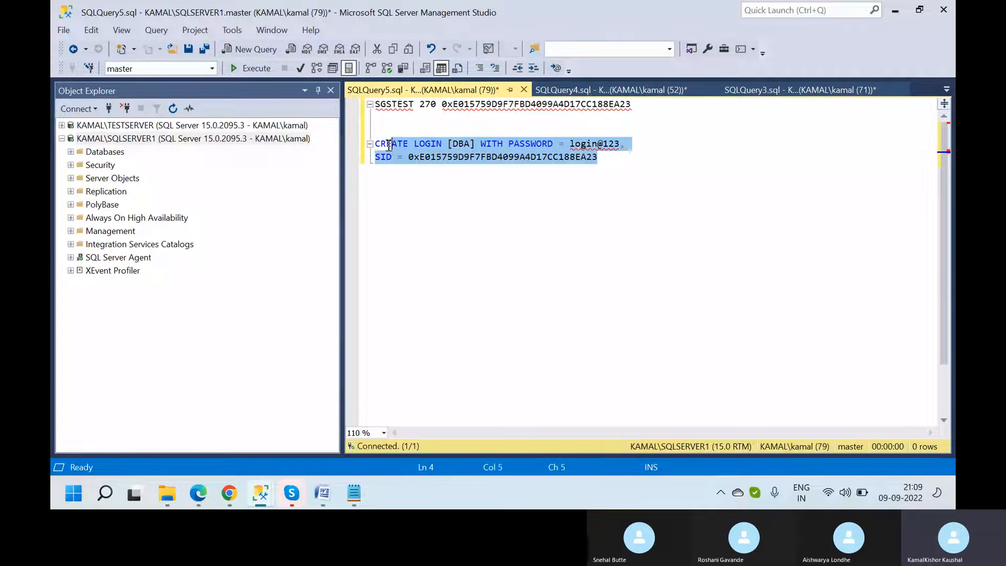
key(BackSpace)
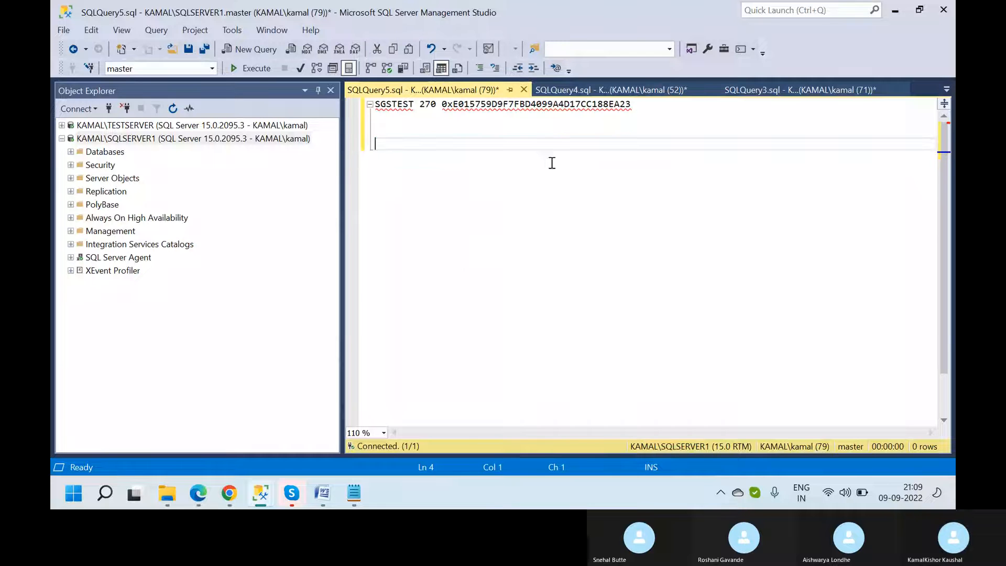
key(Up)
key(Up)
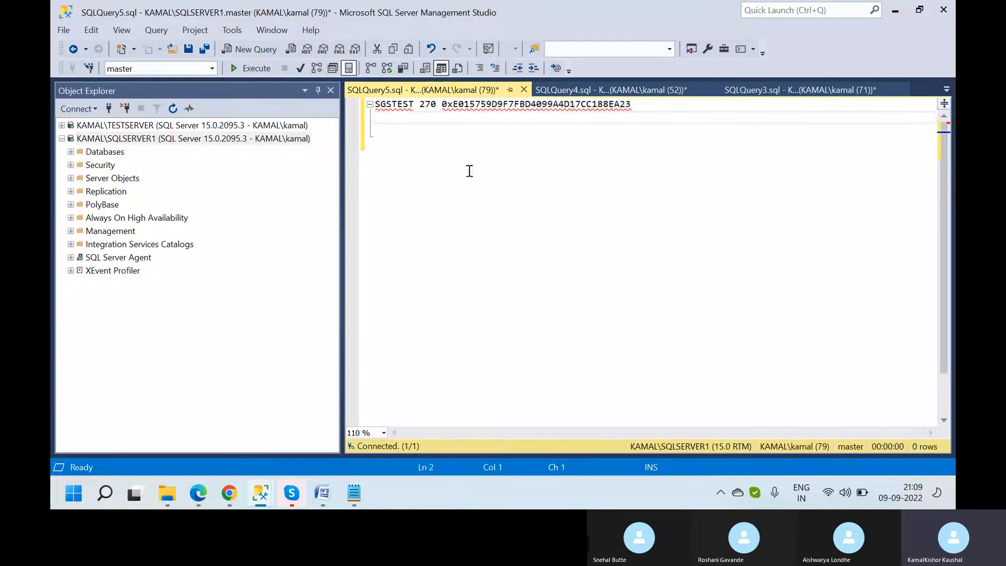
key(ctrl+a)
key(BackSpace)
key(ctrl+v)
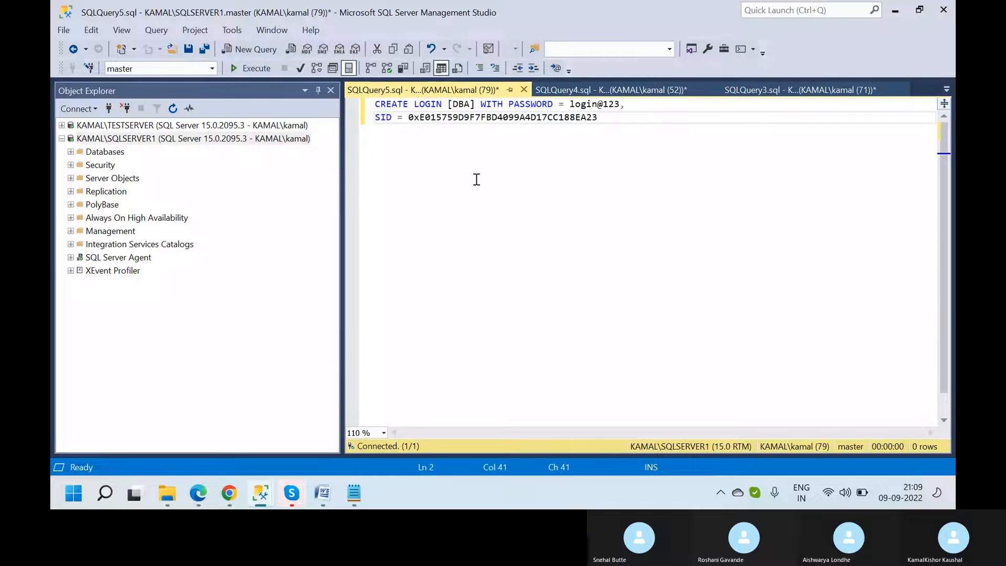
- Enclose the password in the CREATE LOGIN statement in straight single quotes
click(499, 205)
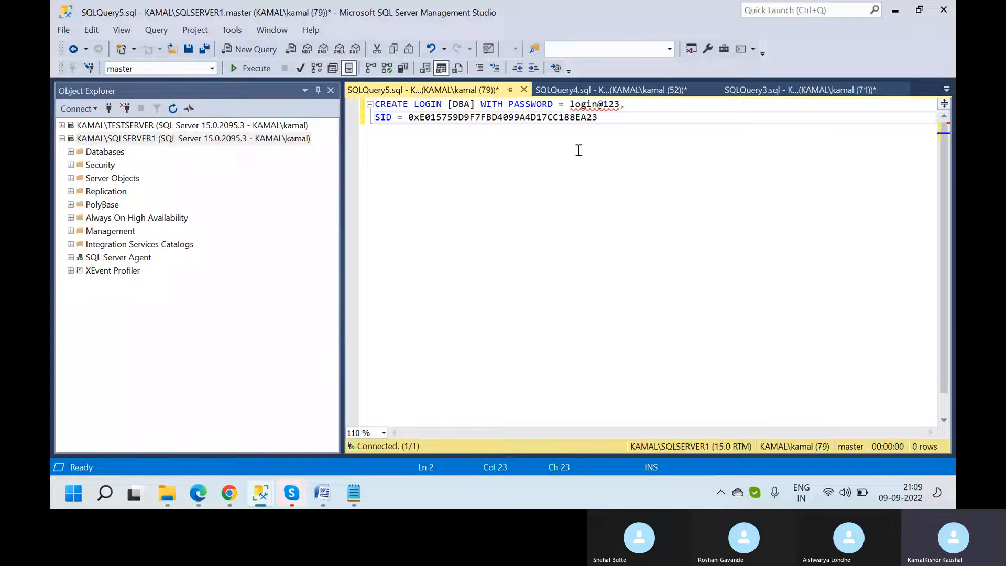
click(571, 105)
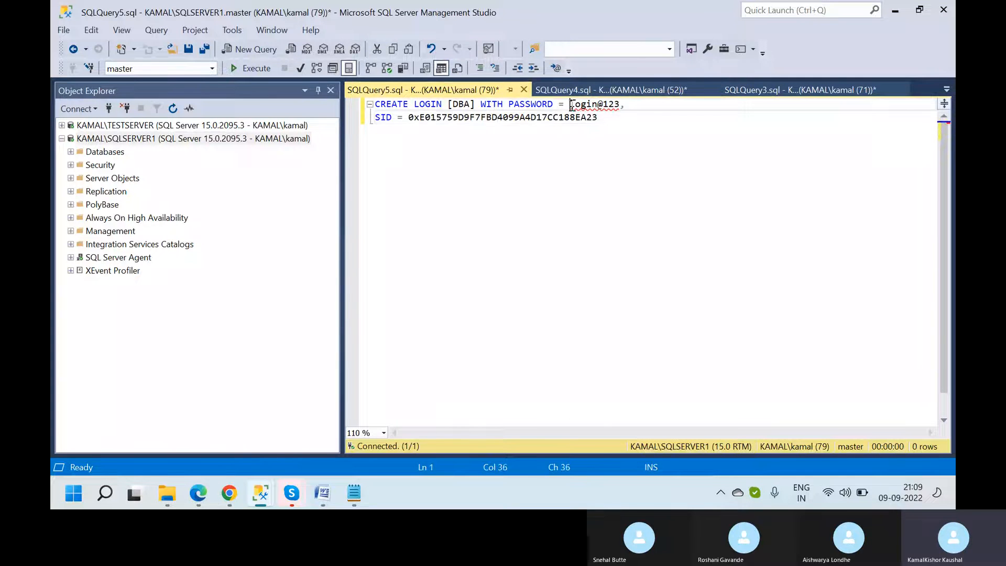
text(')
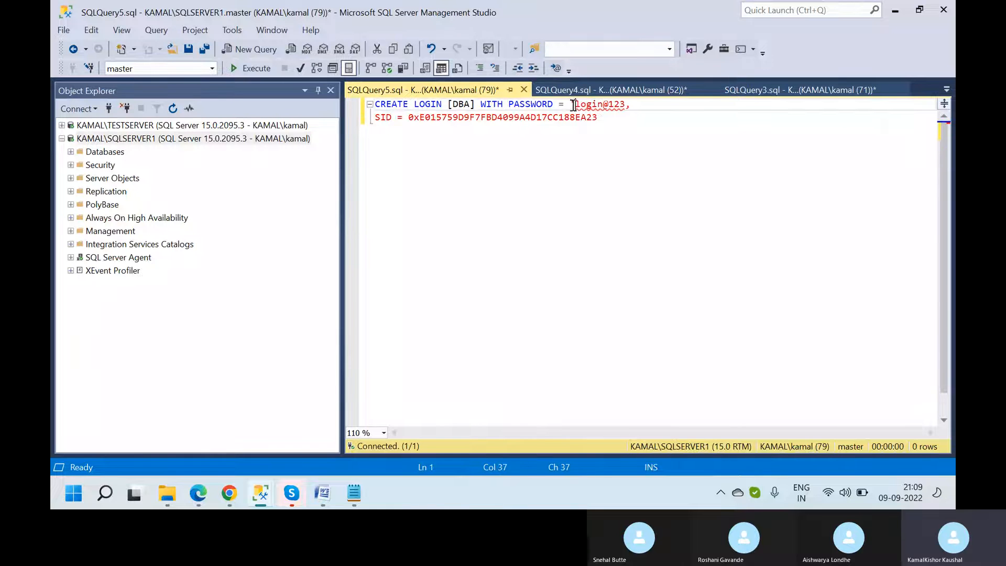
click(625, 104)
text(')
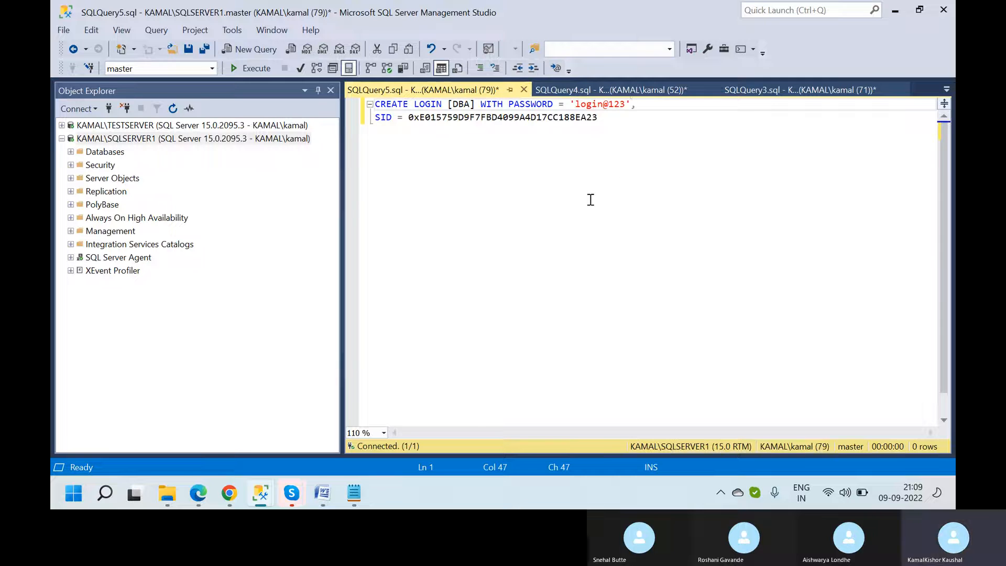
click(591, 199)
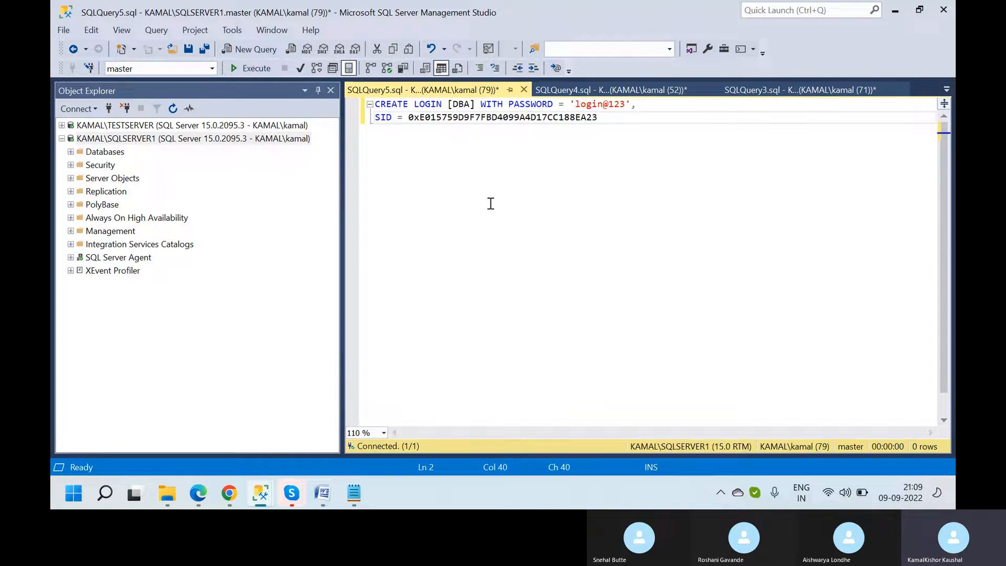
double_click(482, 116)
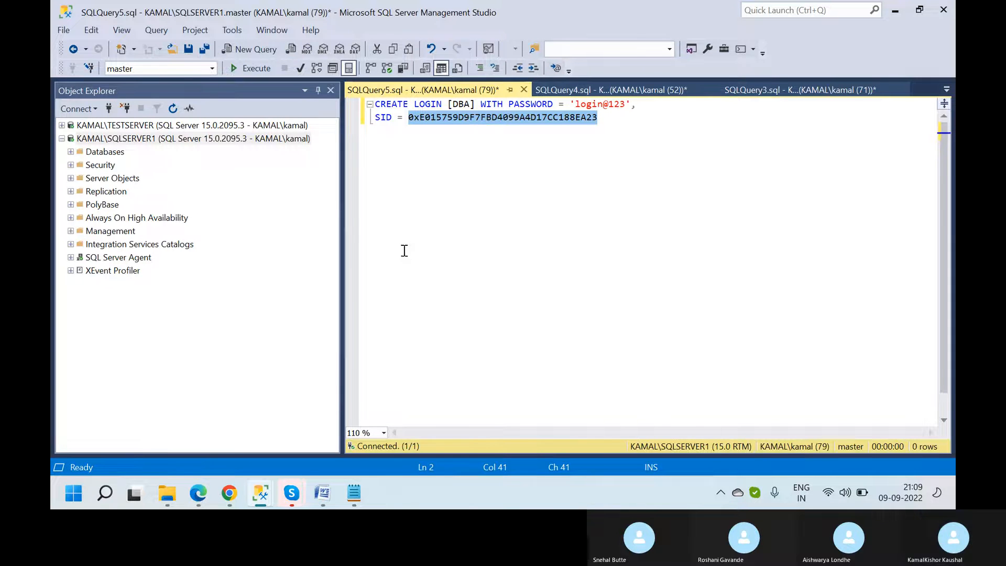
mouse_move(284, 494)
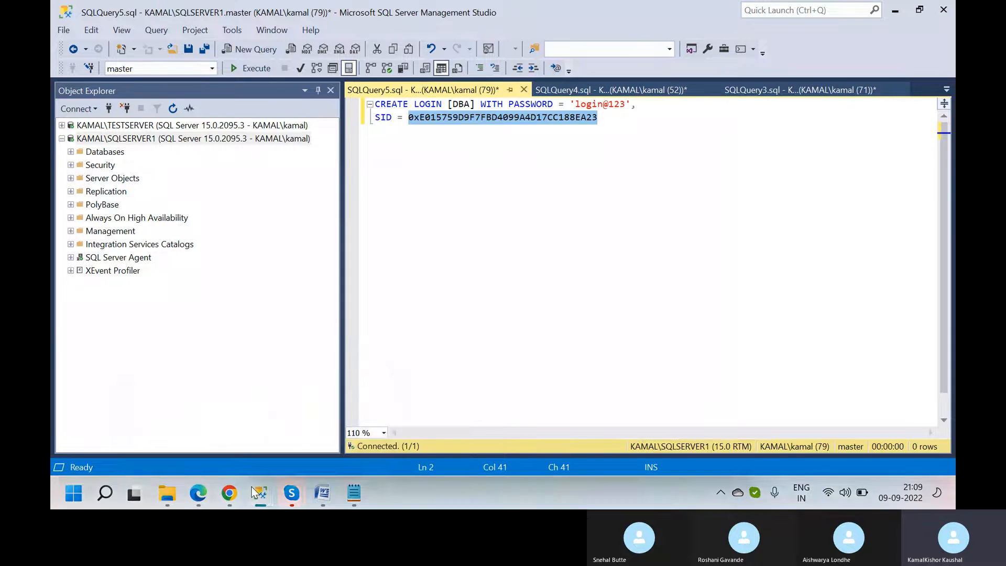
mouse_move(253, 493)
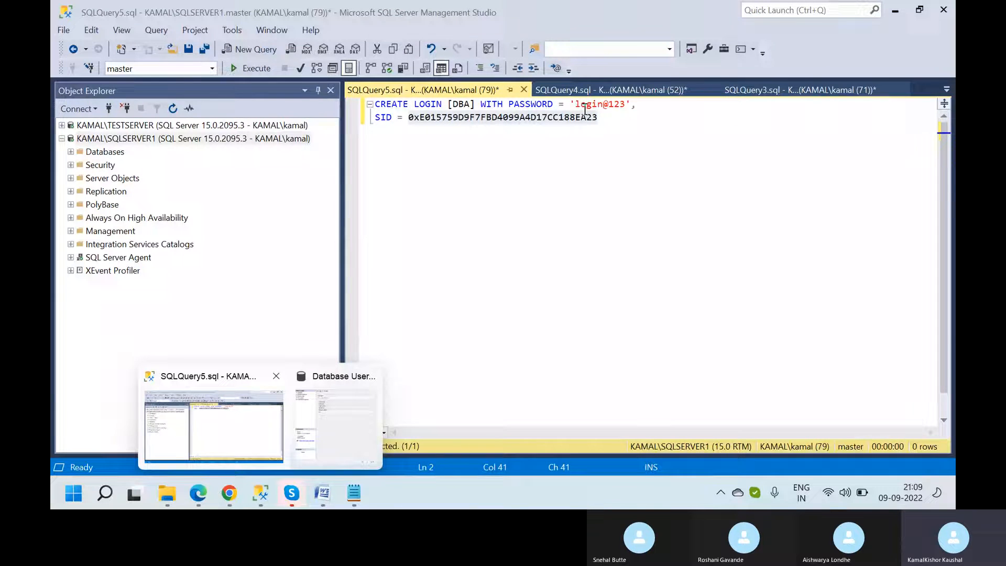
- Try SGS as the login name in the CREATE LOGIN statement and change it back to DBA
double_click(462, 103)
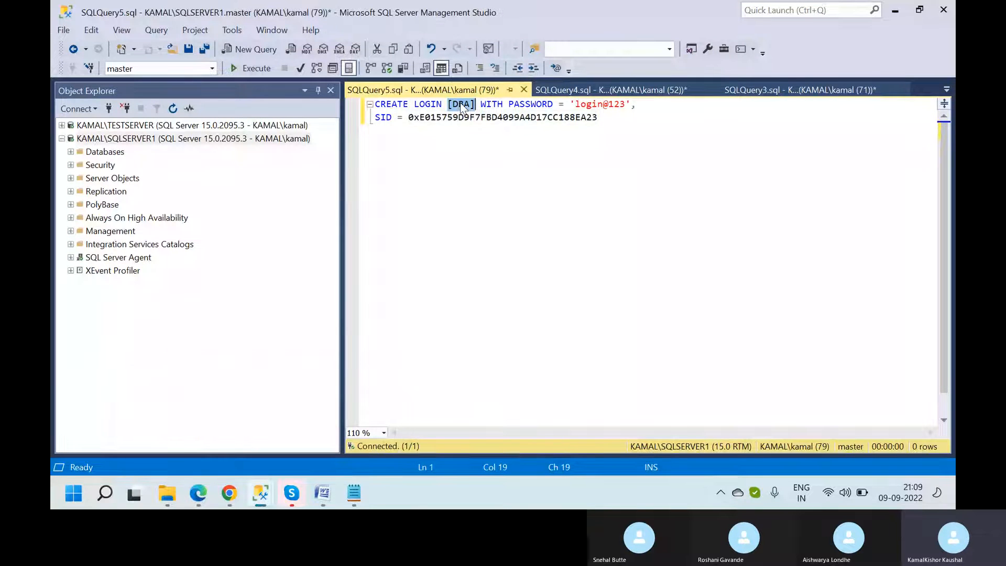
click(471, 103)
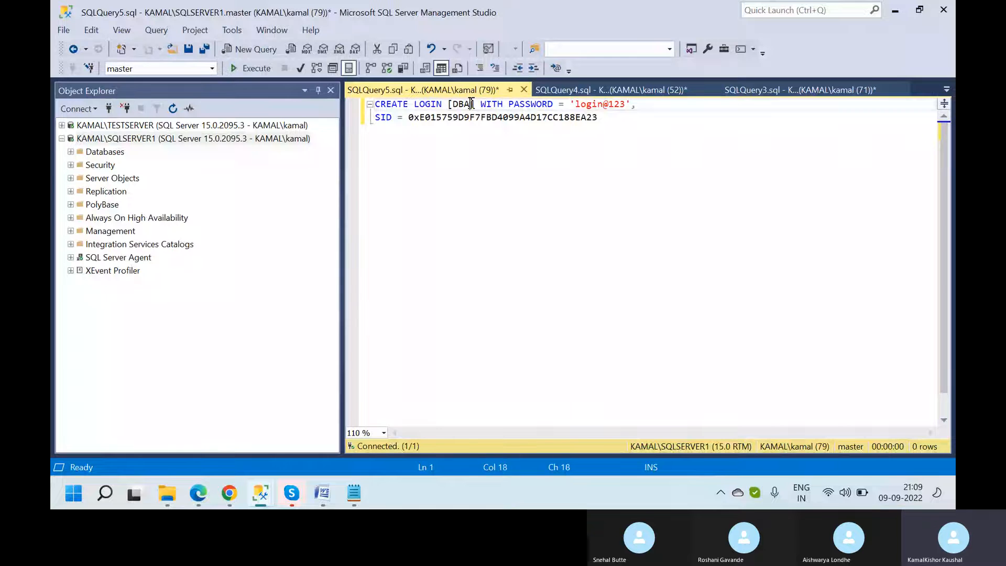
key(BackSpace)
key(BackSpace)
key(BackSpace)
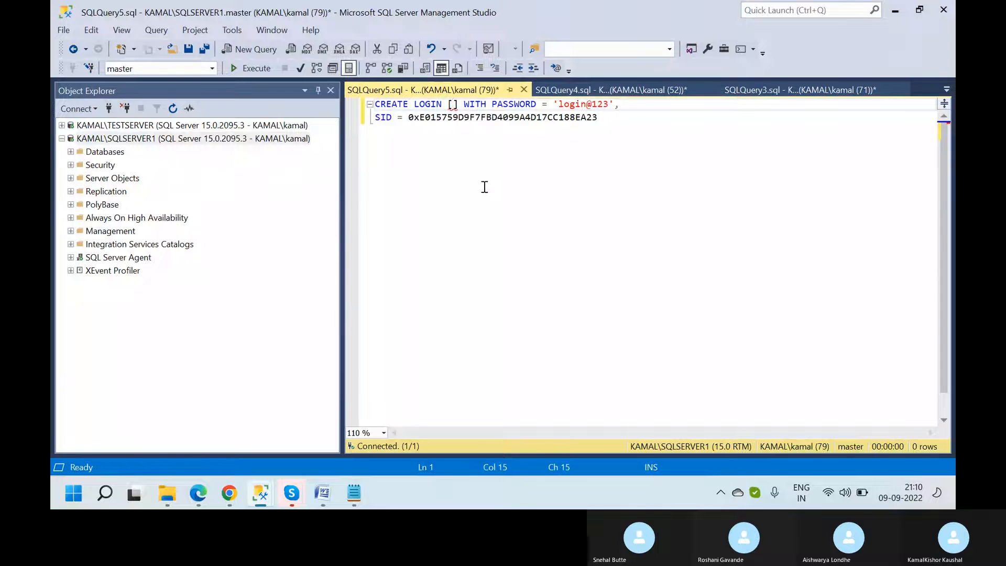
text(SGS)
key(BackSpace)
key(BackSpace)
key(BackSpace)
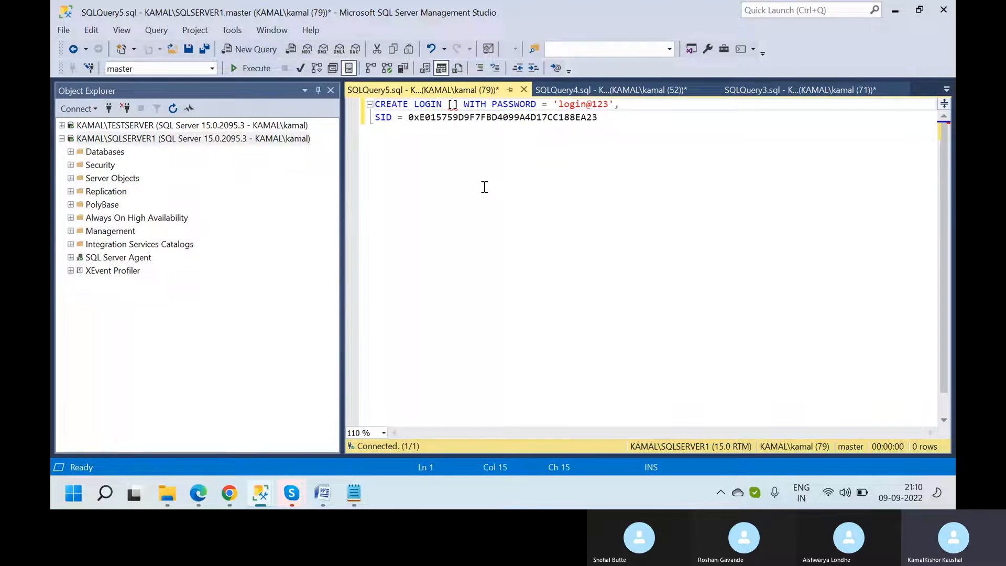
text(DBA)
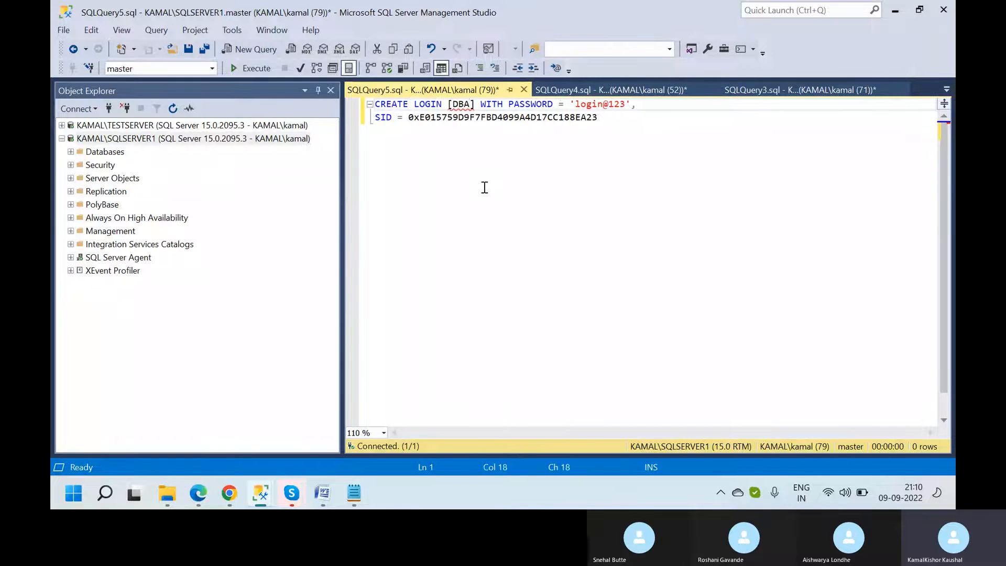
- Execute the complete CREATE LOGIN statement for DBA on SQLSERVER1
key(ctrl+a)
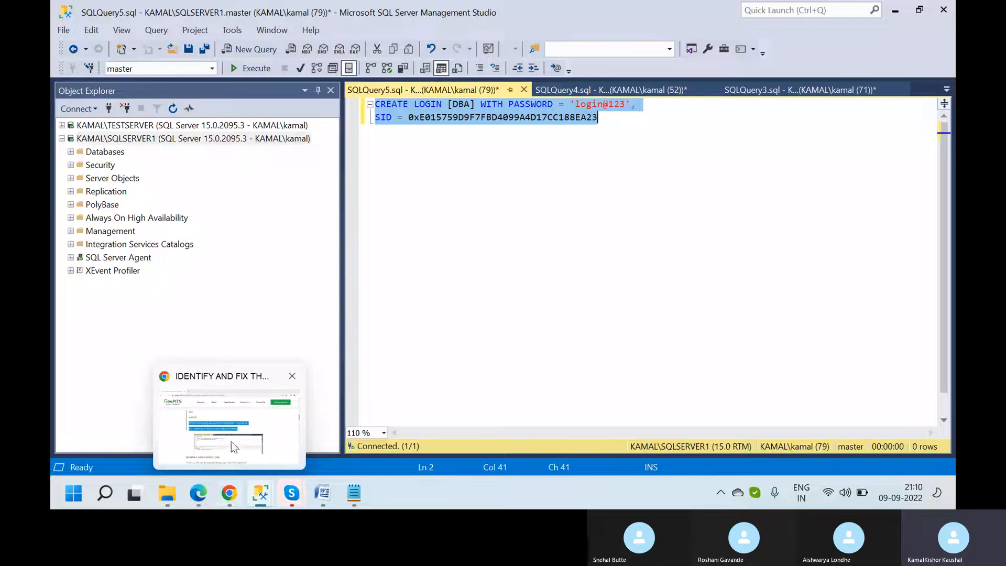
click(231, 441)
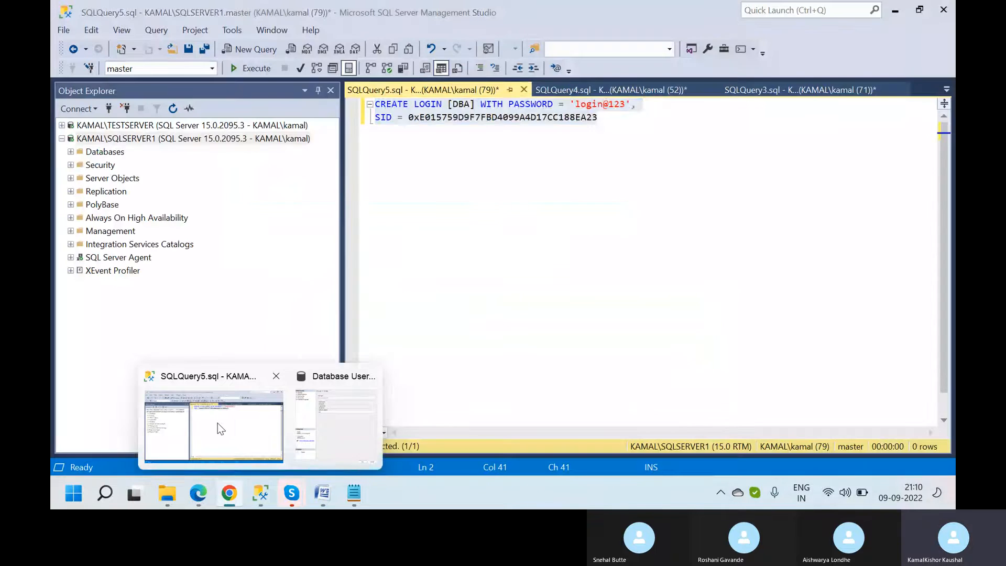
click(218, 423)
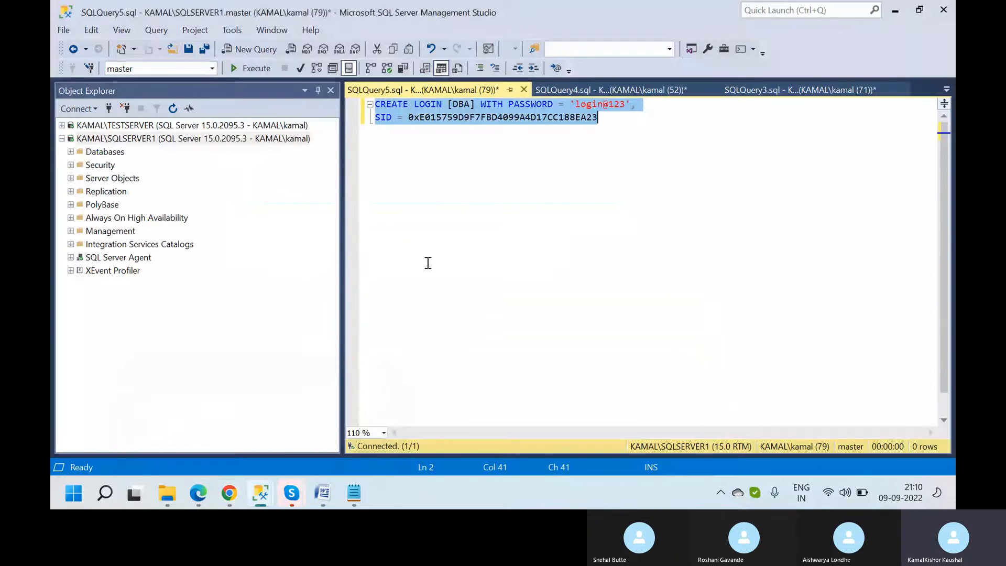
click(429, 262)
key(ctrl+a)
click(255, 69)
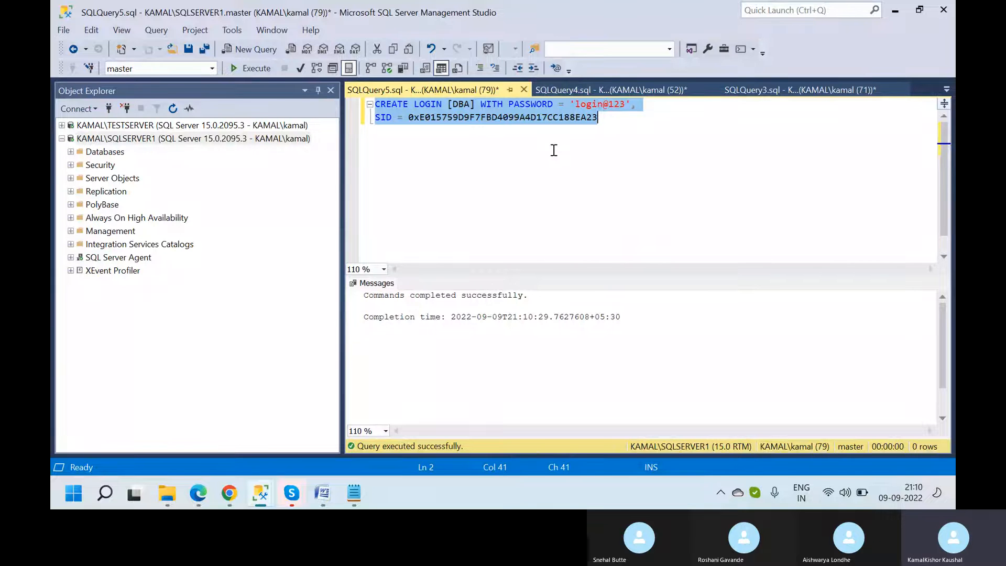
- Switch to Chrome and review the orphaned user SID method and the UPDATE_ONE method in the GeoPITS article
mouse_move(230, 493)
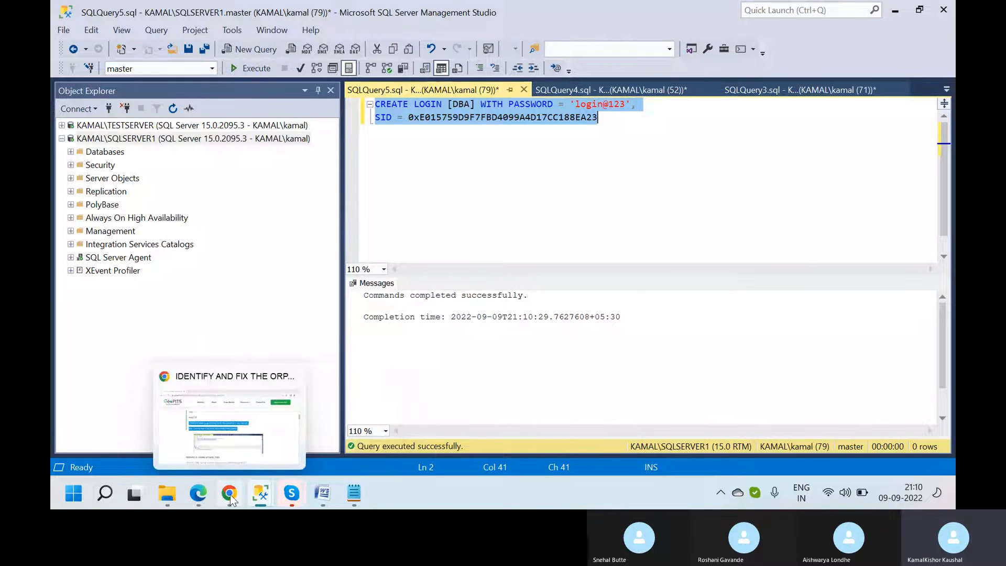
click(239, 429)
click(561, 287)
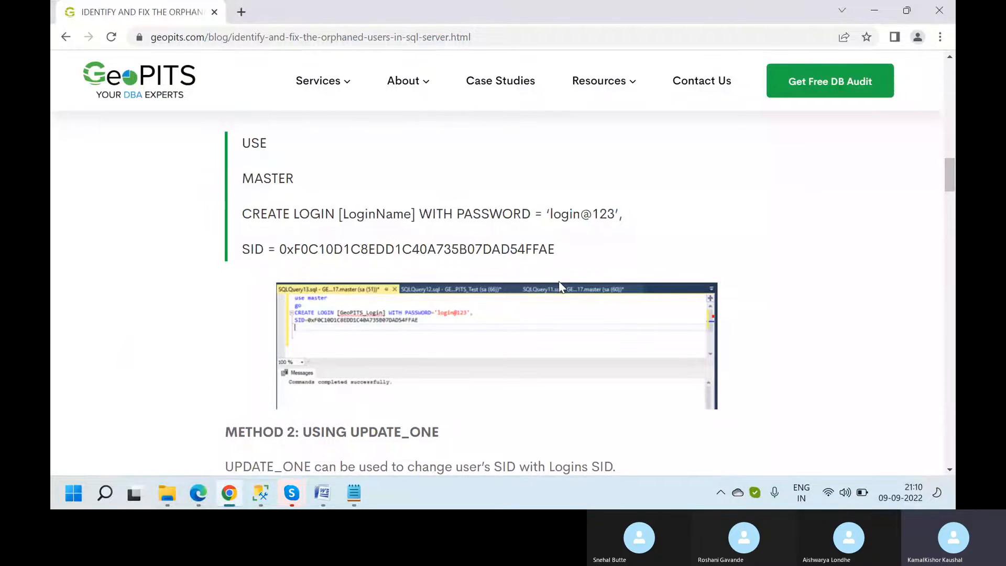
scroll(562, 286, up, 5)
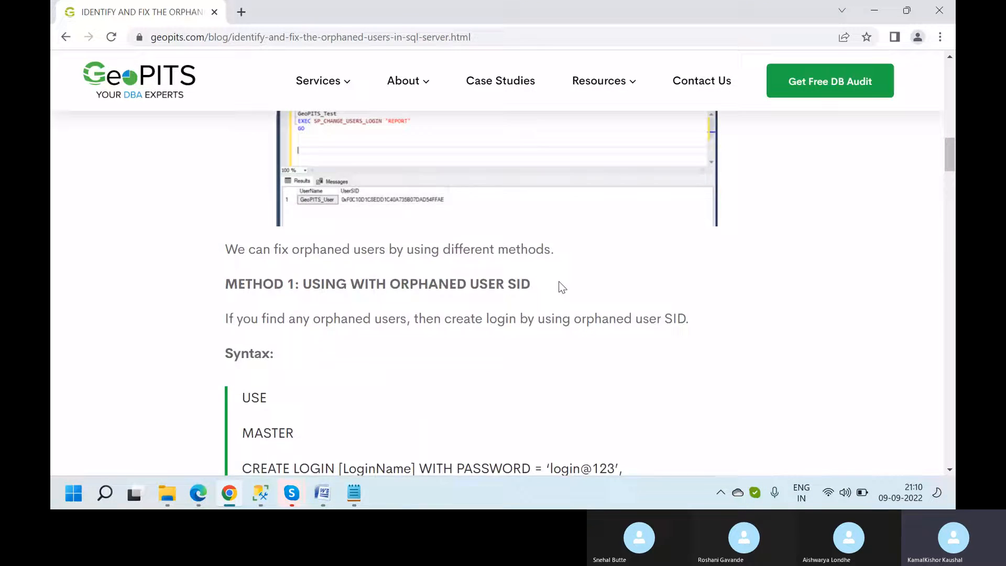
scroll(562, 288, up, 2)
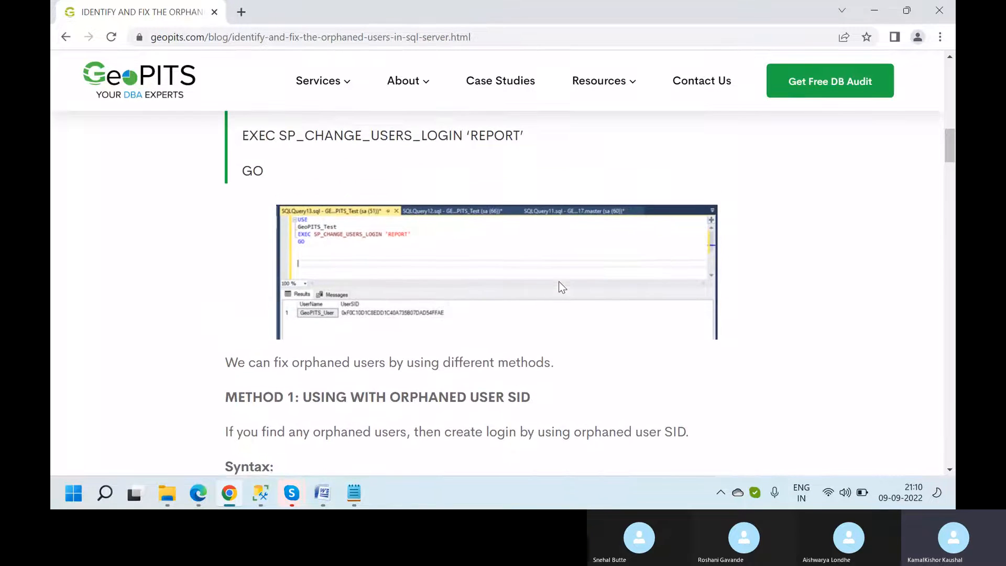
scroll(562, 287, down, 4)
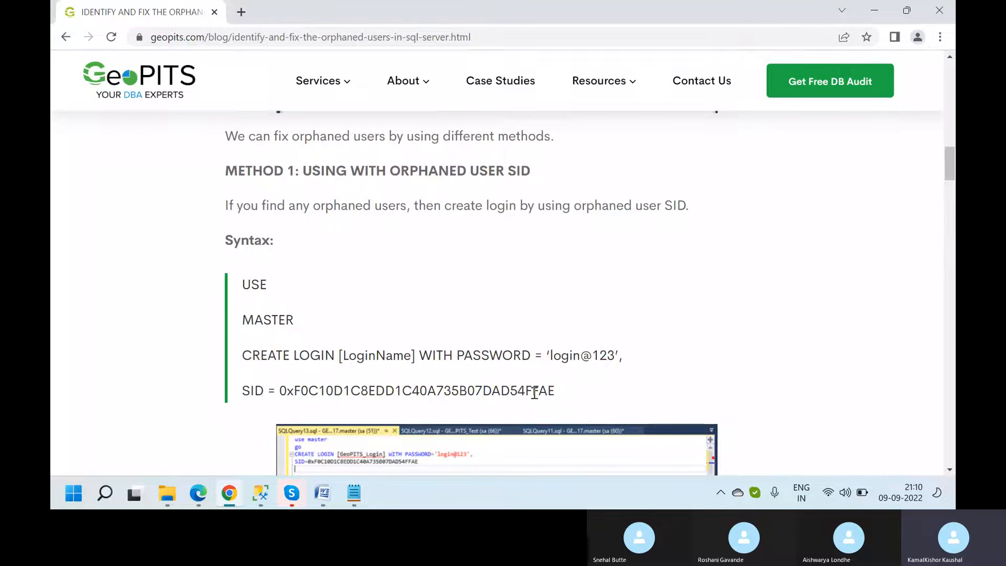
scroll(362, 366, down, 1)
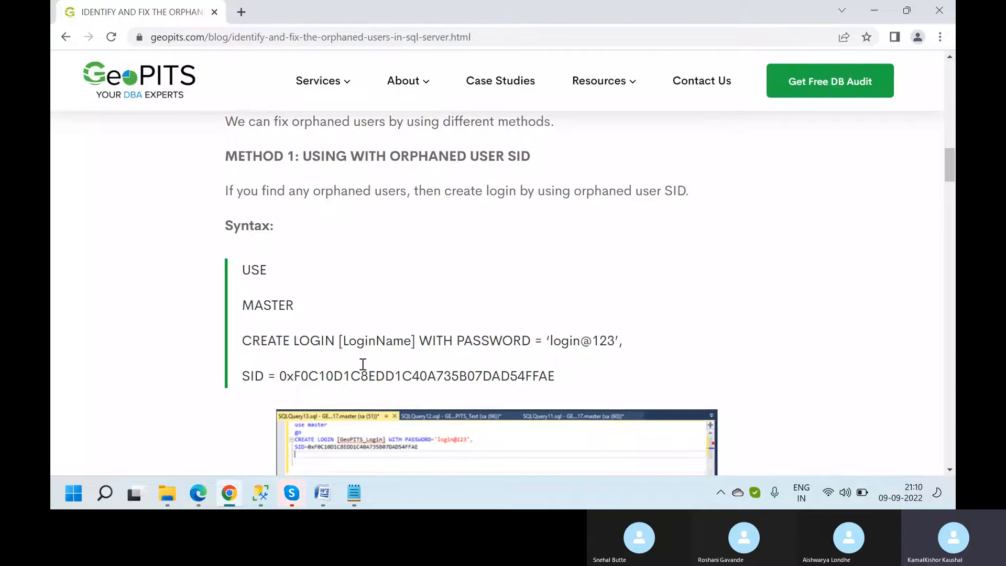
scroll(362, 365, down, 3)
scroll(361, 365, down, 3)
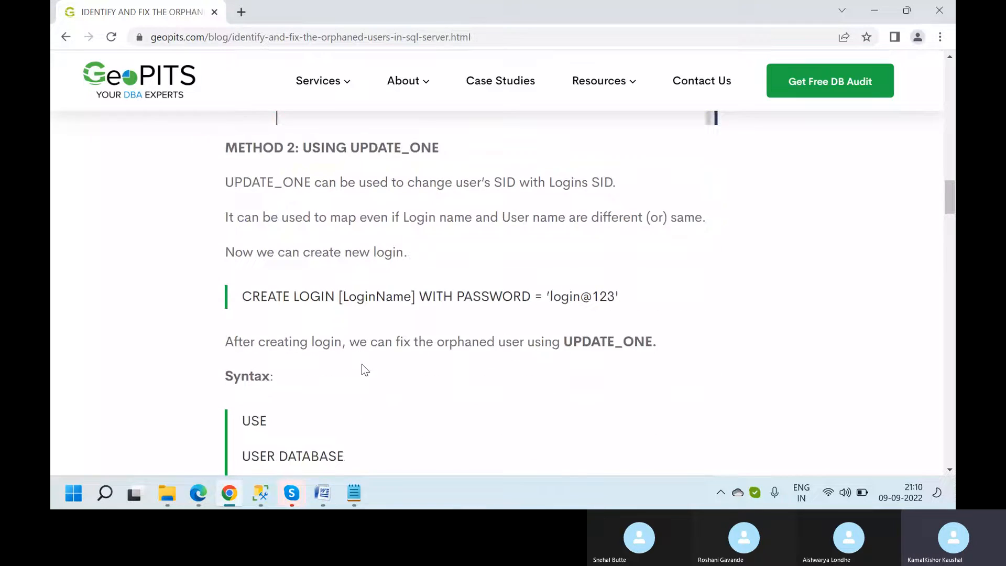
scroll(366, 371, down, 2)
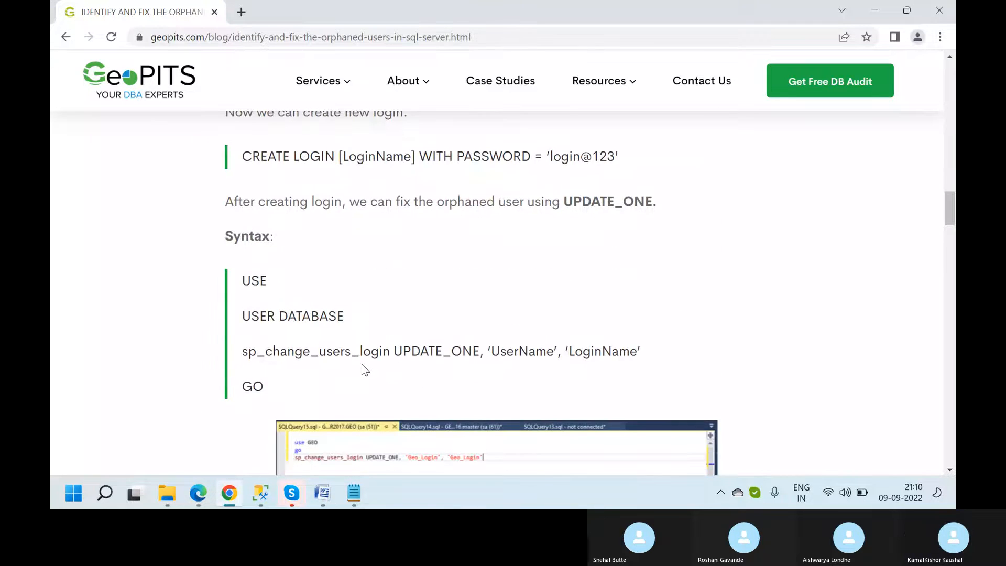
- Review the UPDATE_ONE syntax and the AUTO_FIX method for fixing orphaned users in the article
scroll(365, 370, up, 1)
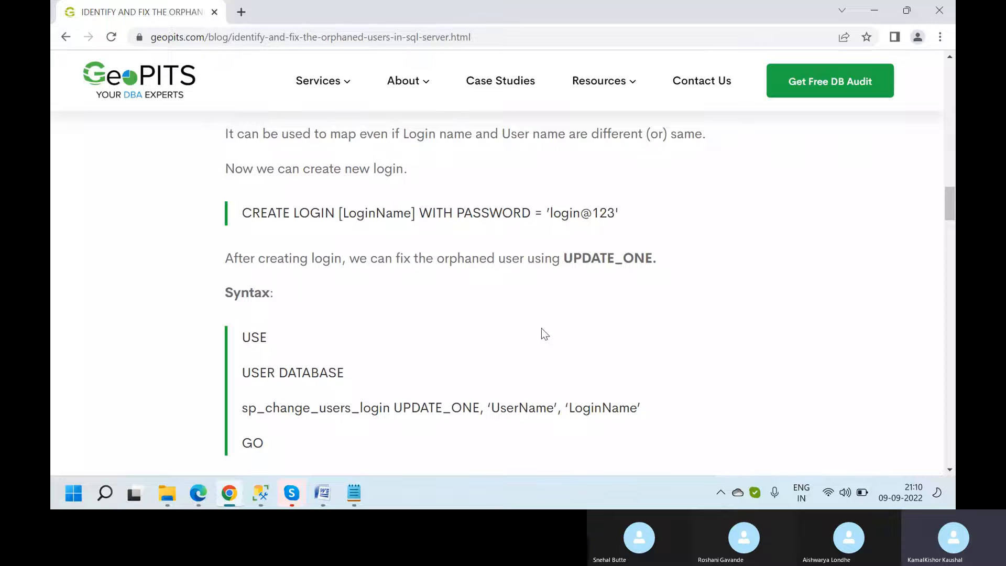
scroll(542, 328, down, 2)
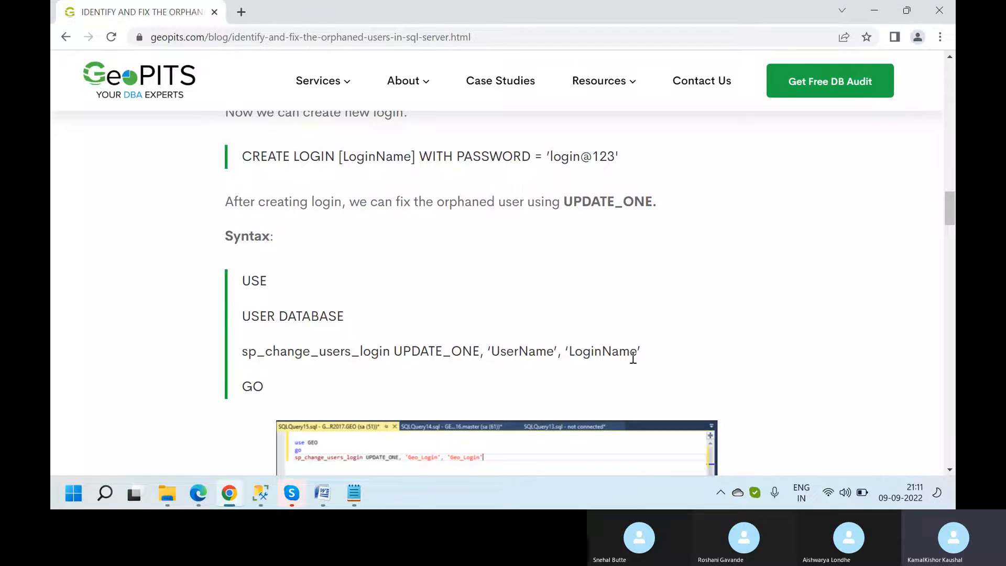
scroll(634, 359, down, 4)
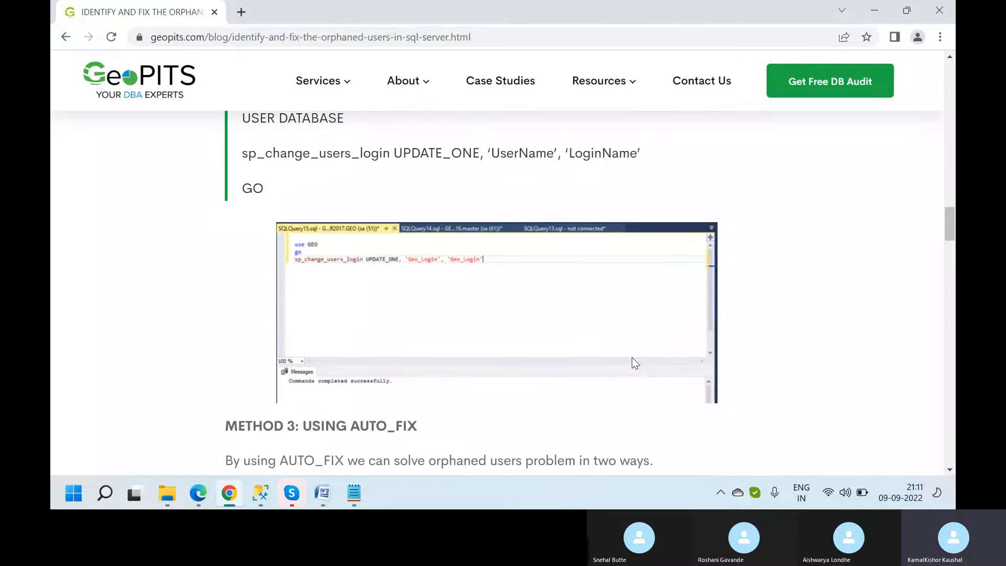
scroll(632, 358, up, 1)
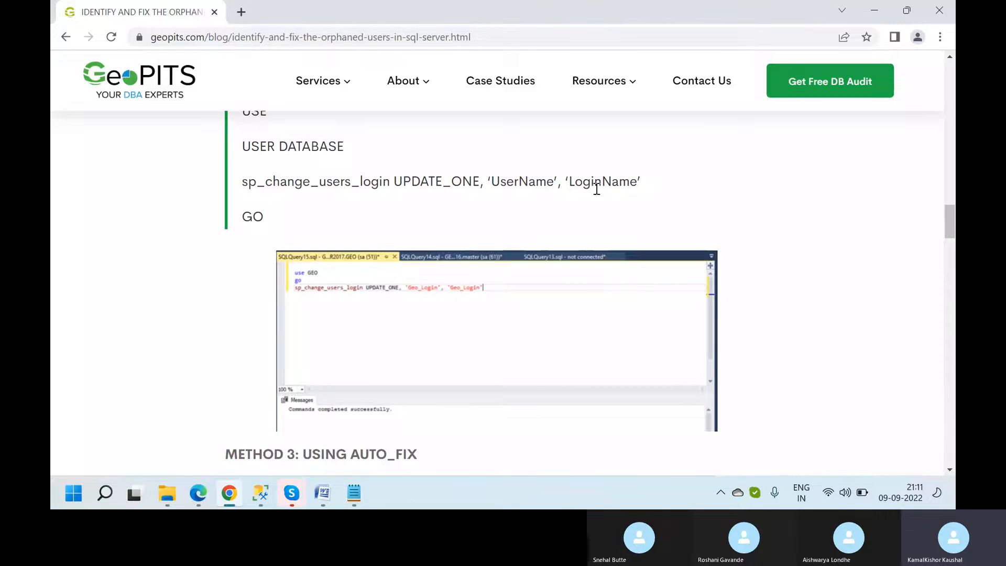
scroll(567, 286, down, 7)
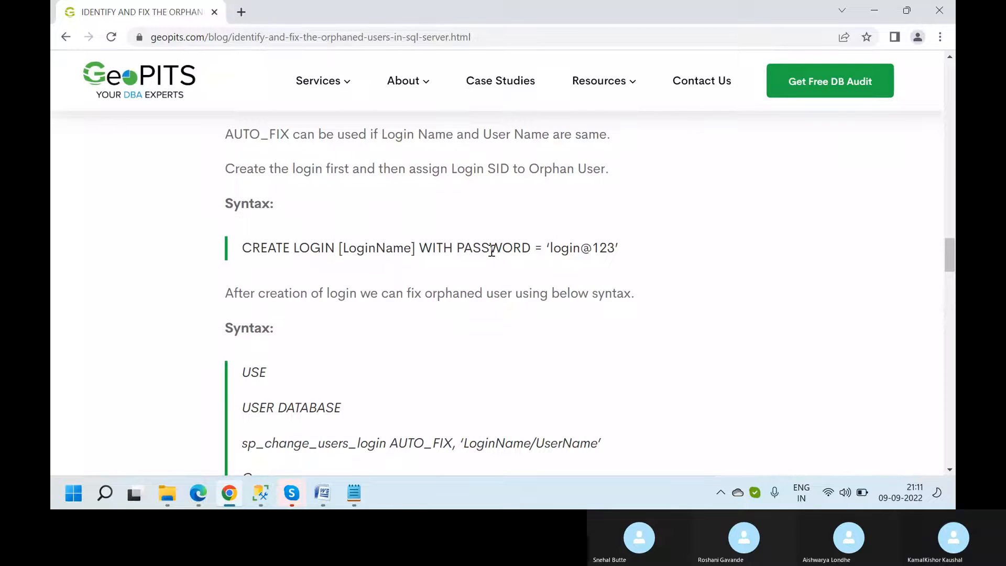
scroll(348, 471, down, 2)
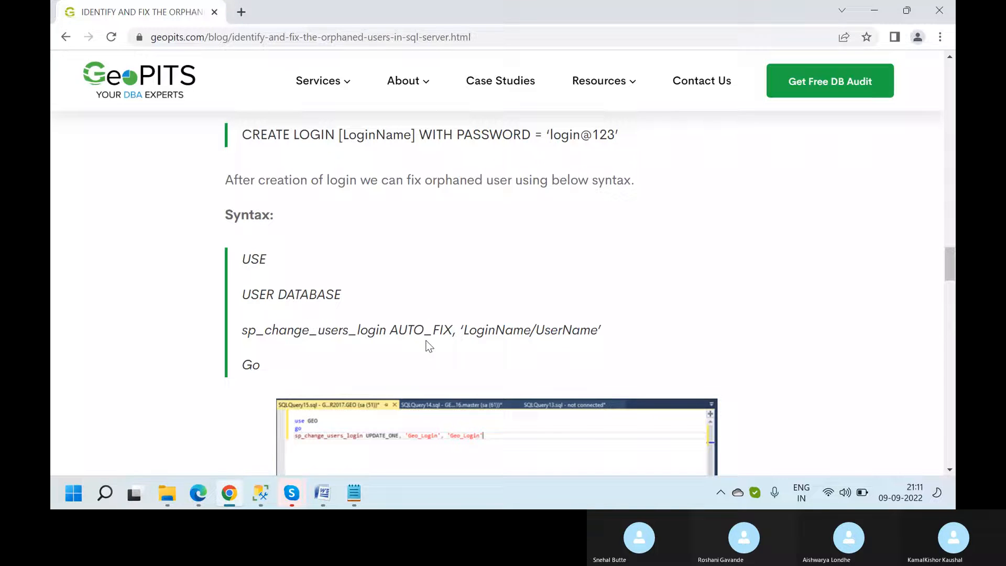
- Switch to the T-SQL notes in Notepad and examine the sp_change_users_login UPDATE_ONE statement mapping user SGSTEST to login Demo
mouse_move(291, 495)
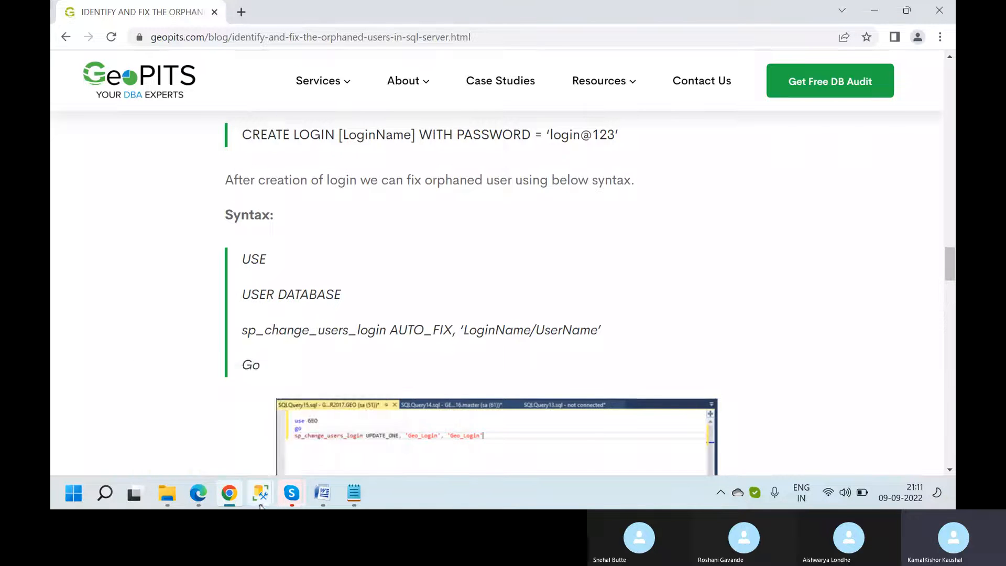
mouse_move(261, 493)
mouse_move(244, 417)
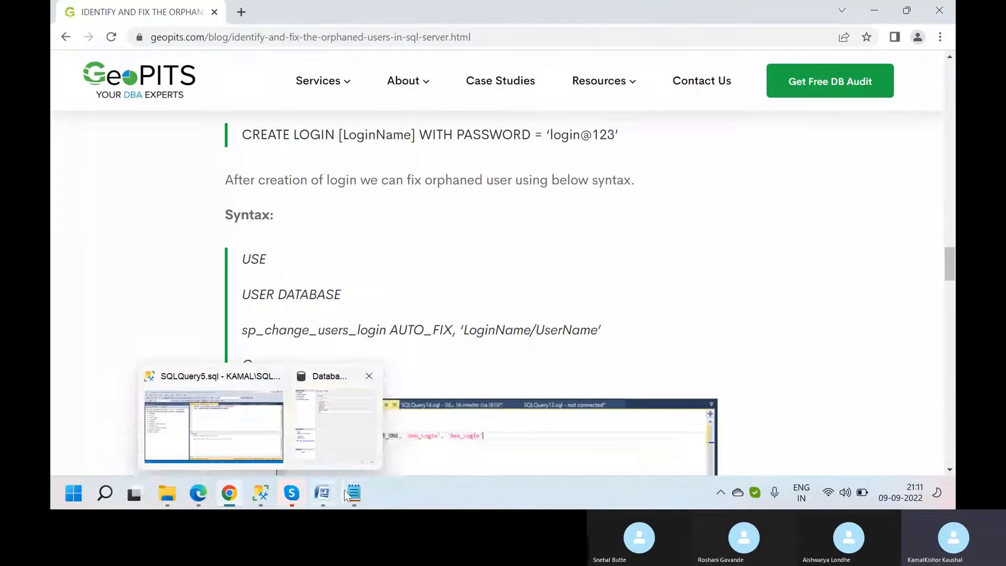
mouse_move(354, 493)
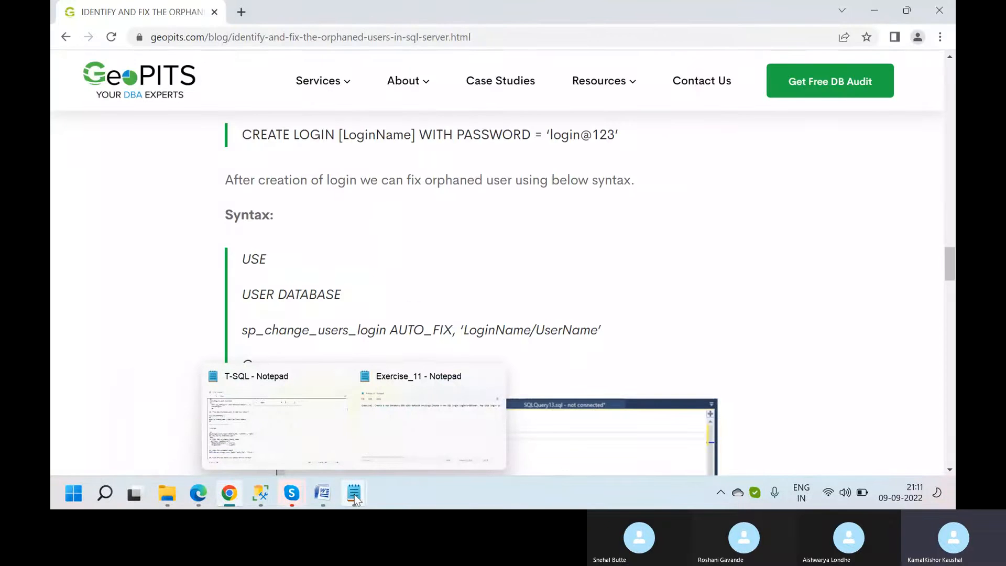
click(300, 432)
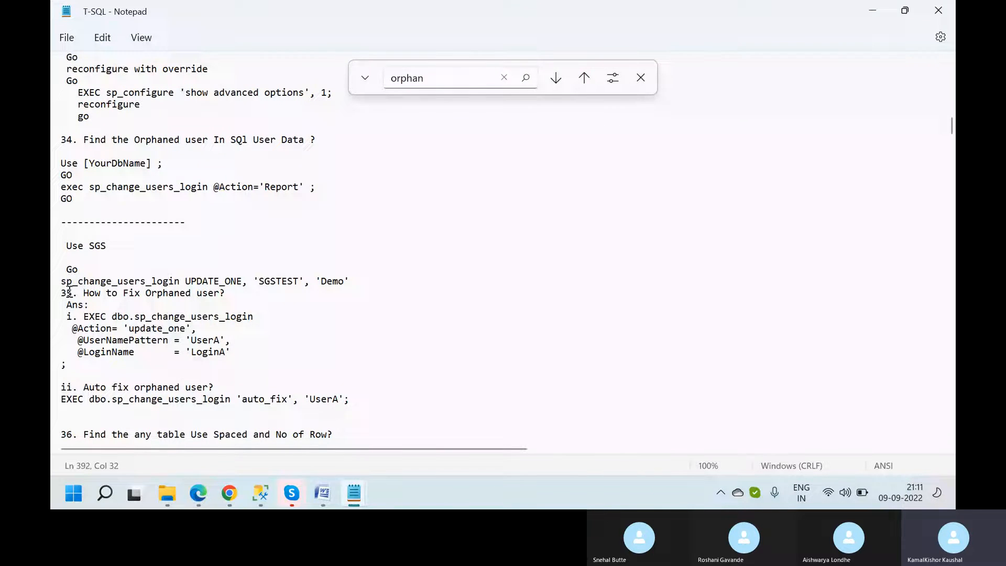
drag(230, 293, 61, 282)
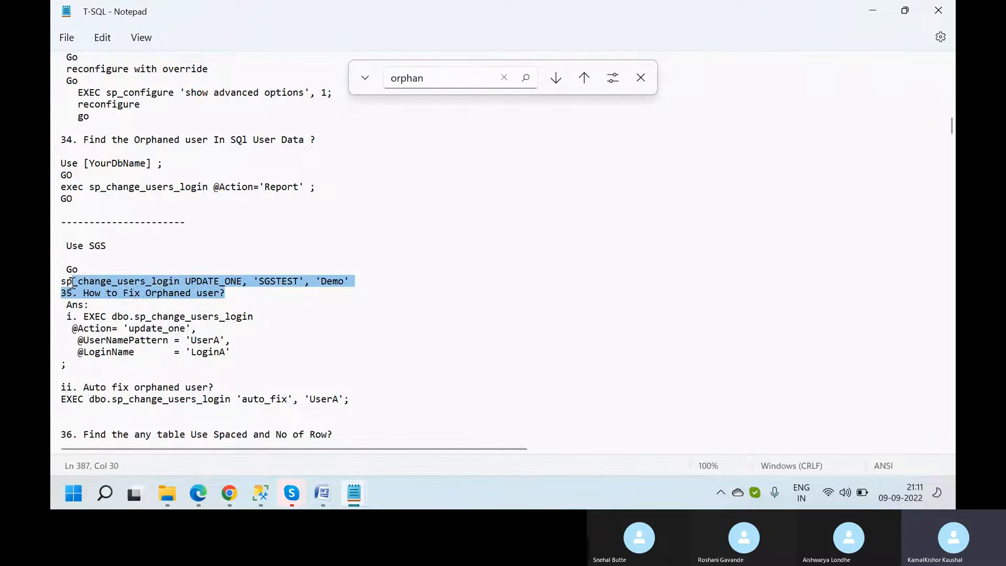
click(267, 289)
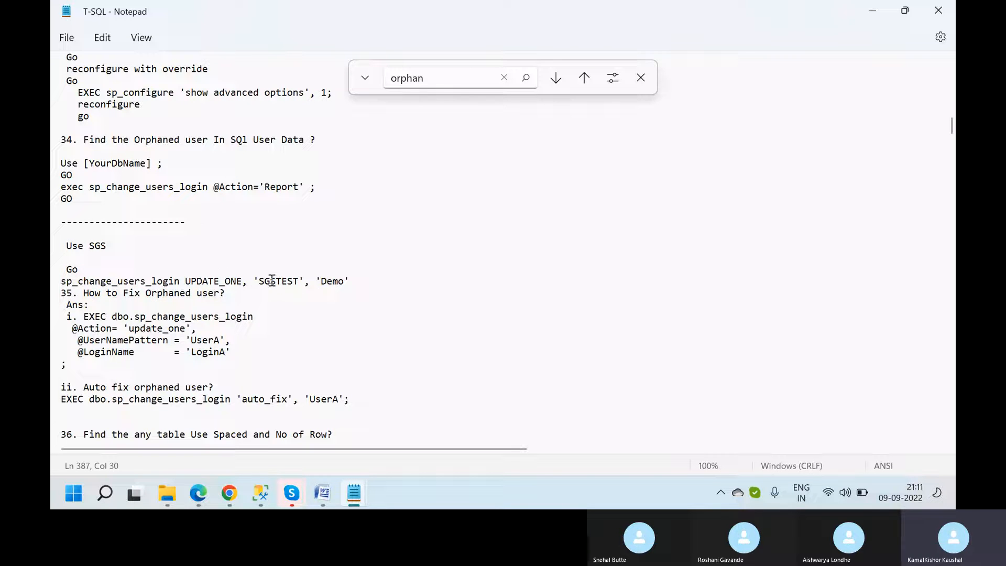
double_click(272, 280)
click(335, 282)
double_click(335, 281)
click(281, 283)
double_click(336, 281)
- Switch to SQL Server Management Studio and check the server logins on SQLSERVER1
click(257, 494)
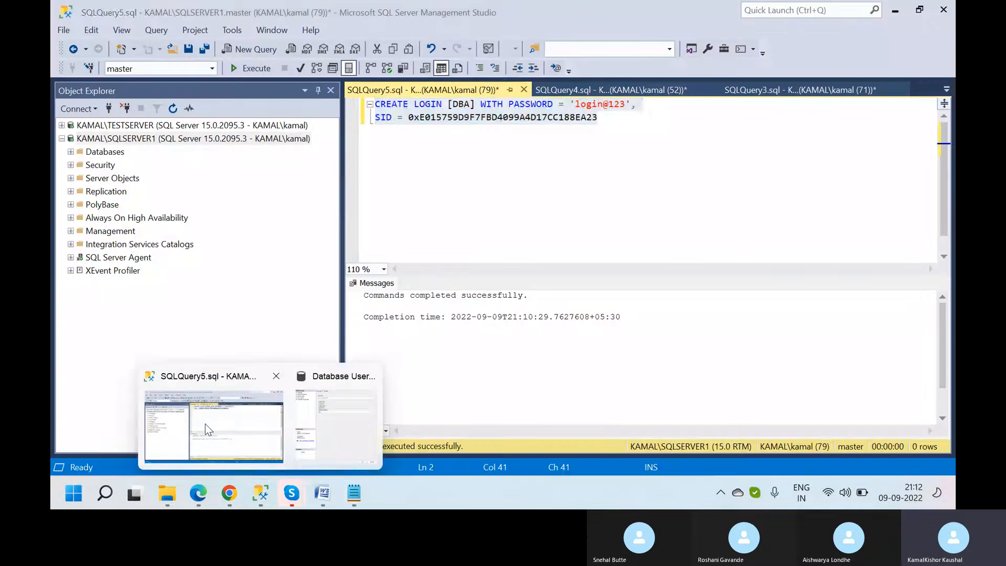
click(205, 424)
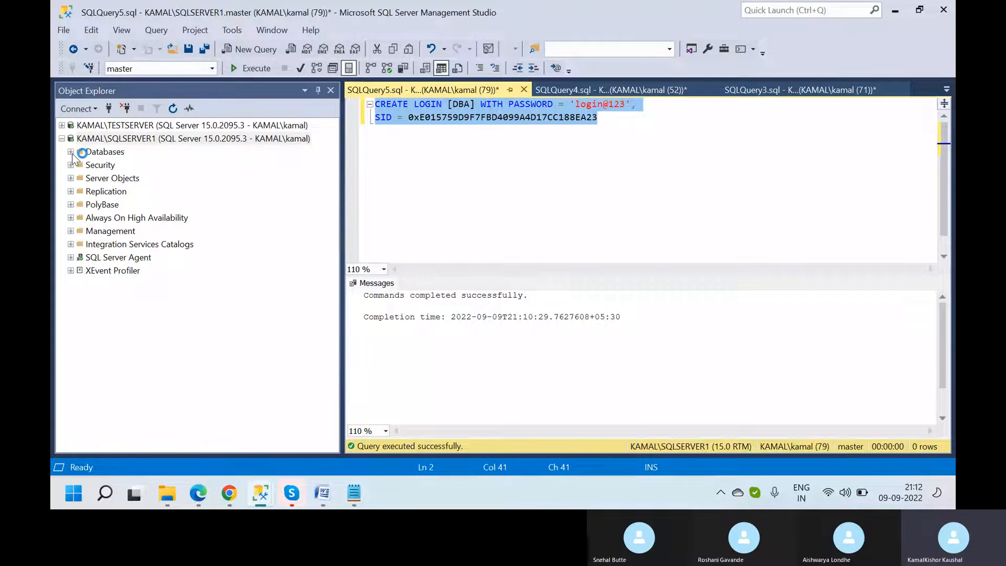
click(70, 165)
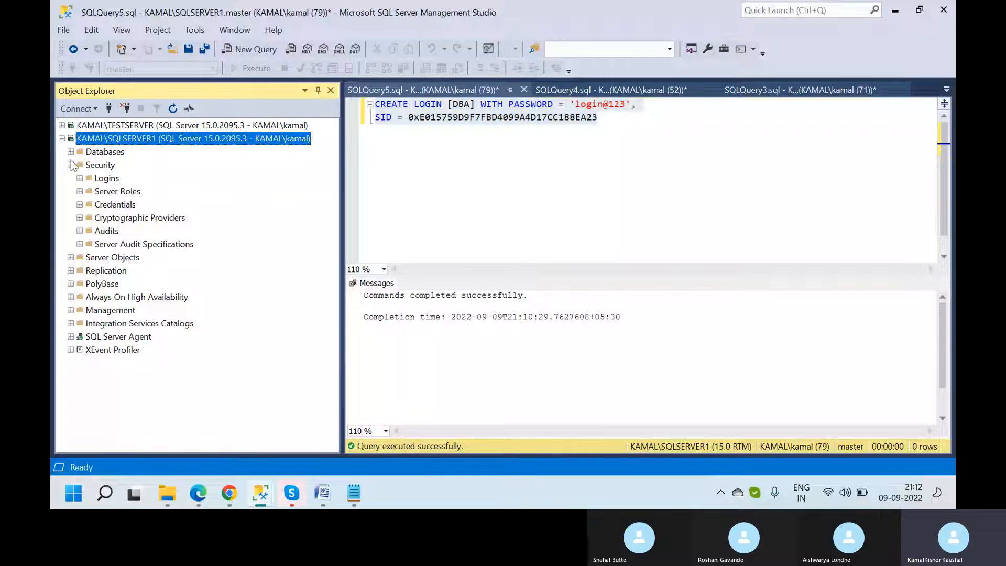
click(61, 125)
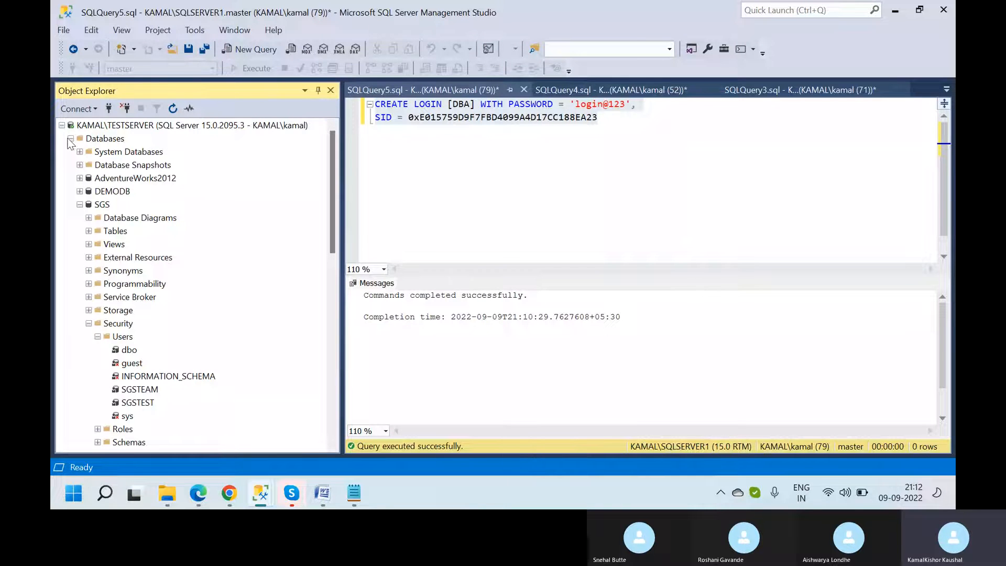
click(70, 138)
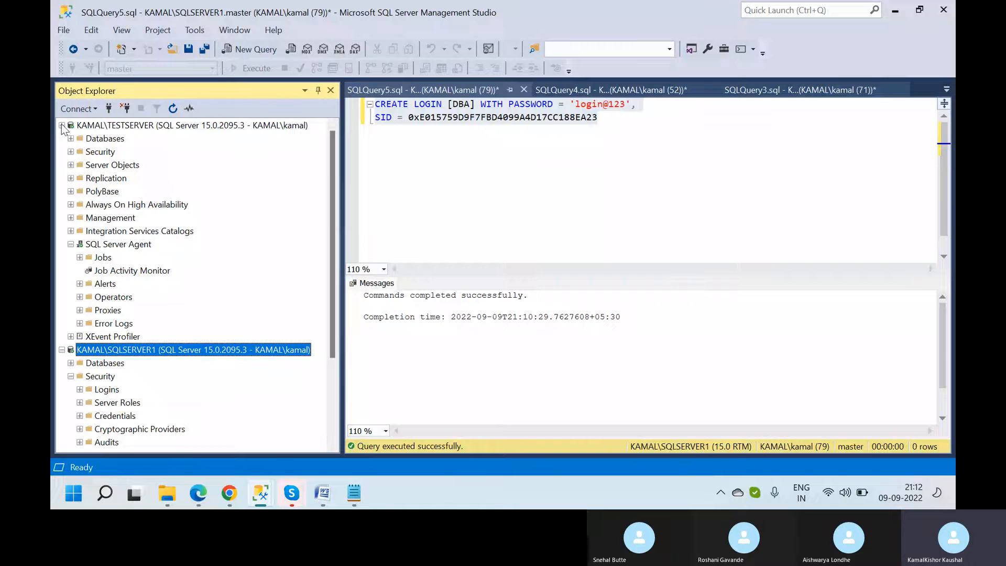
click(61, 126)
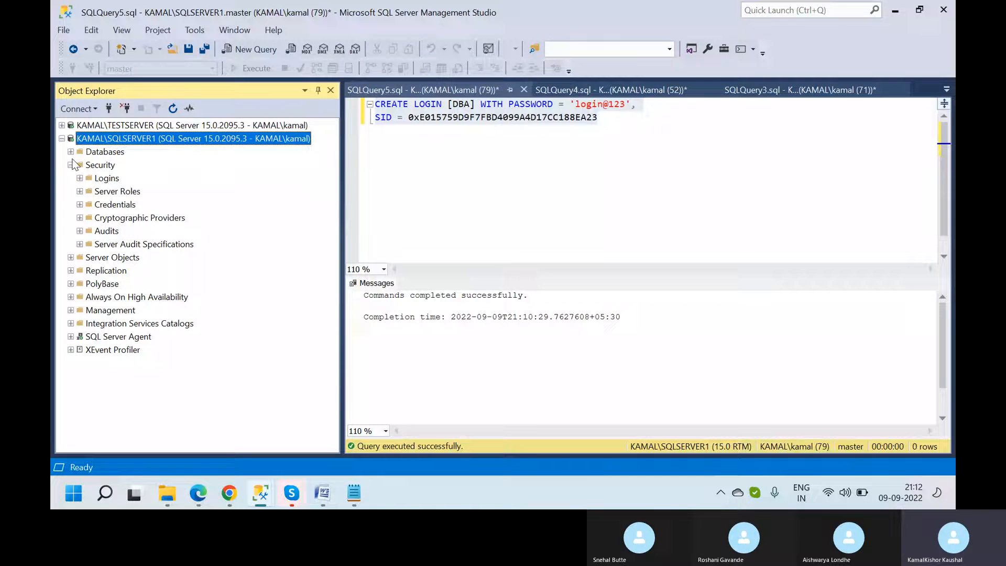
click(80, 179)
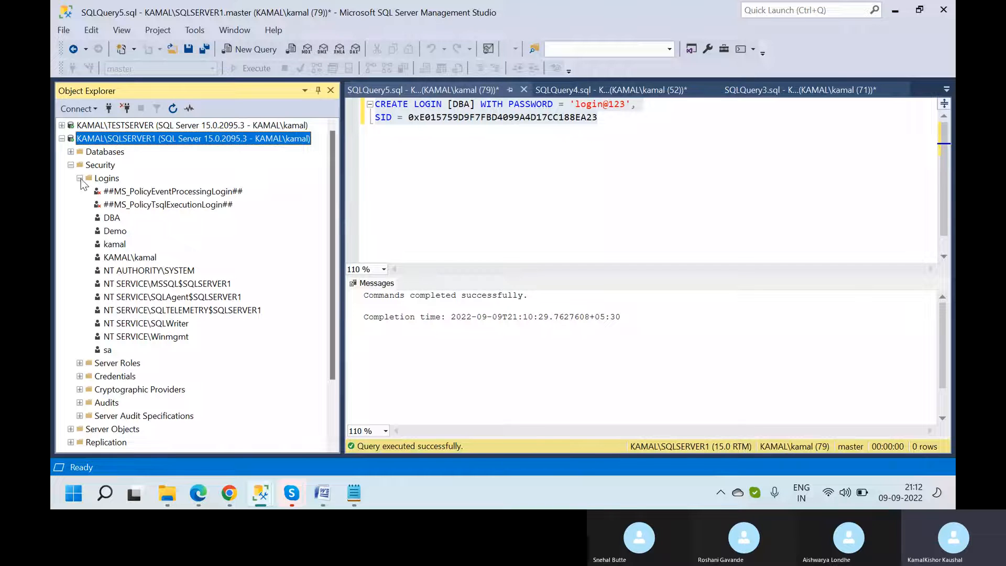
click(80, 178)
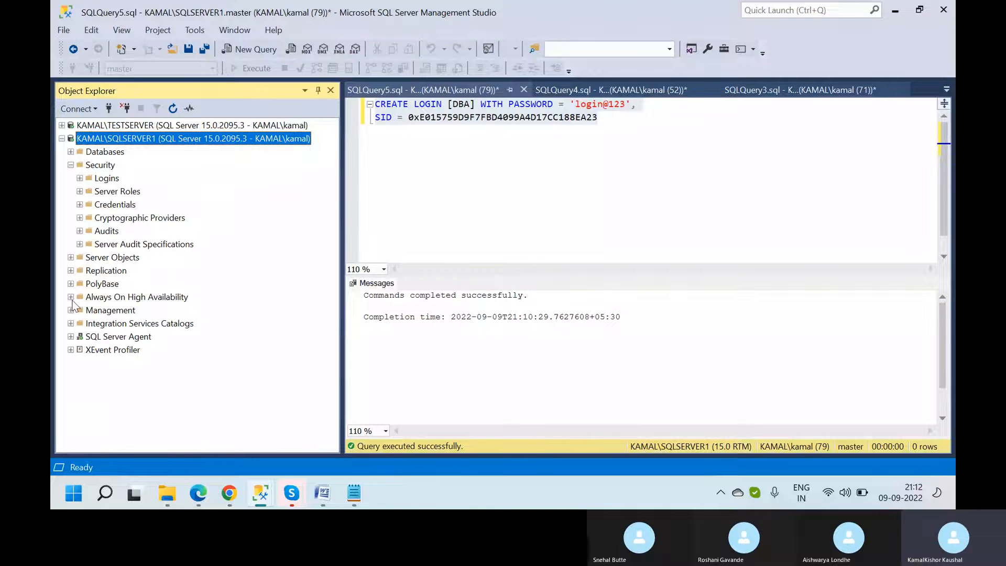
- List the users of the SGS database on SQLSERVER1
click(71, 152)
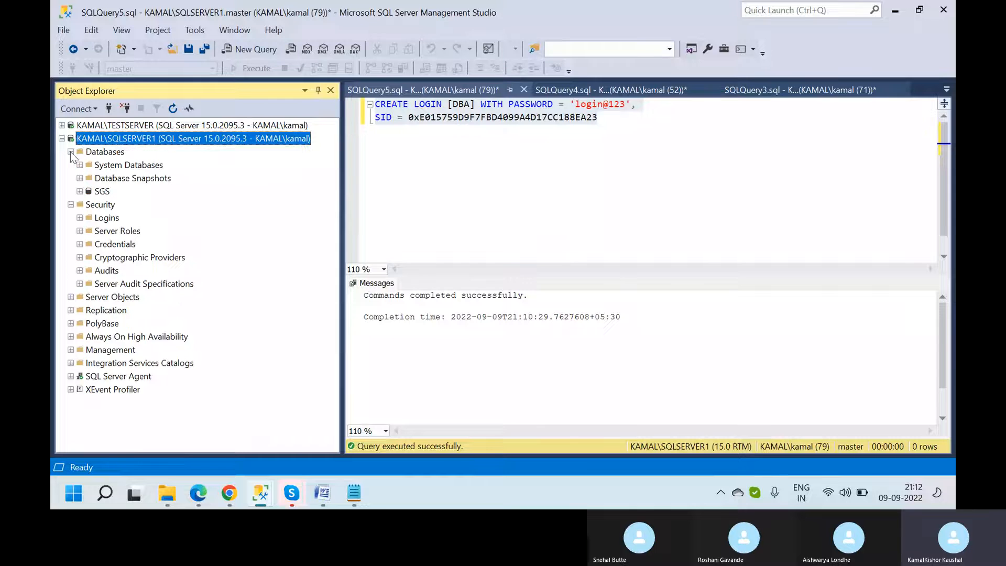
click(80, 192)
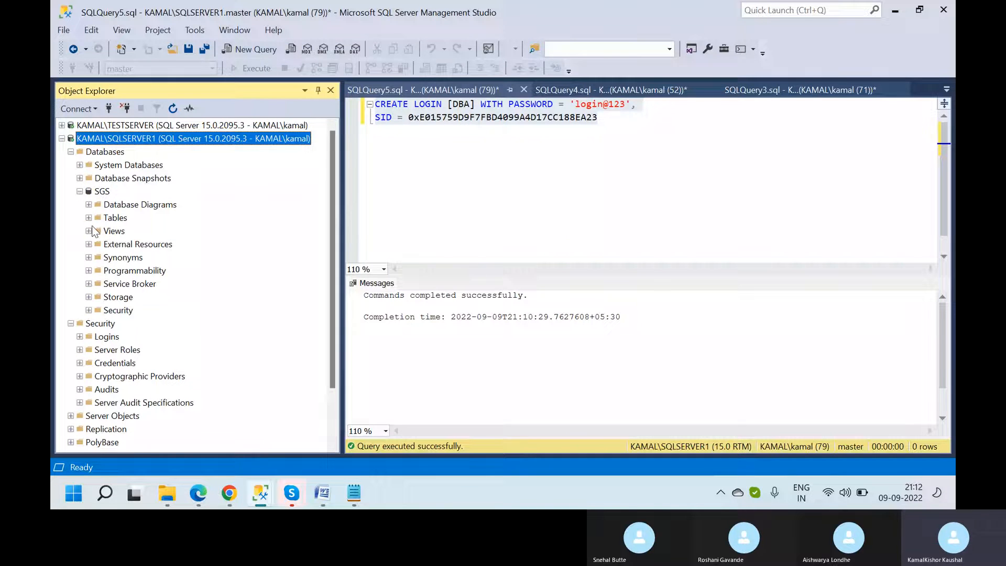
click(88, 311)
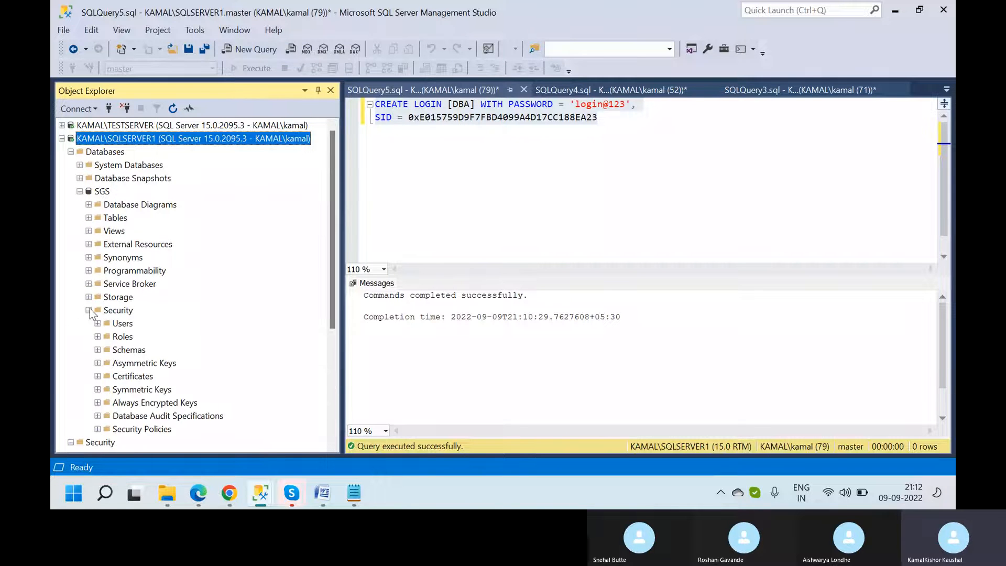
click(97, 324)
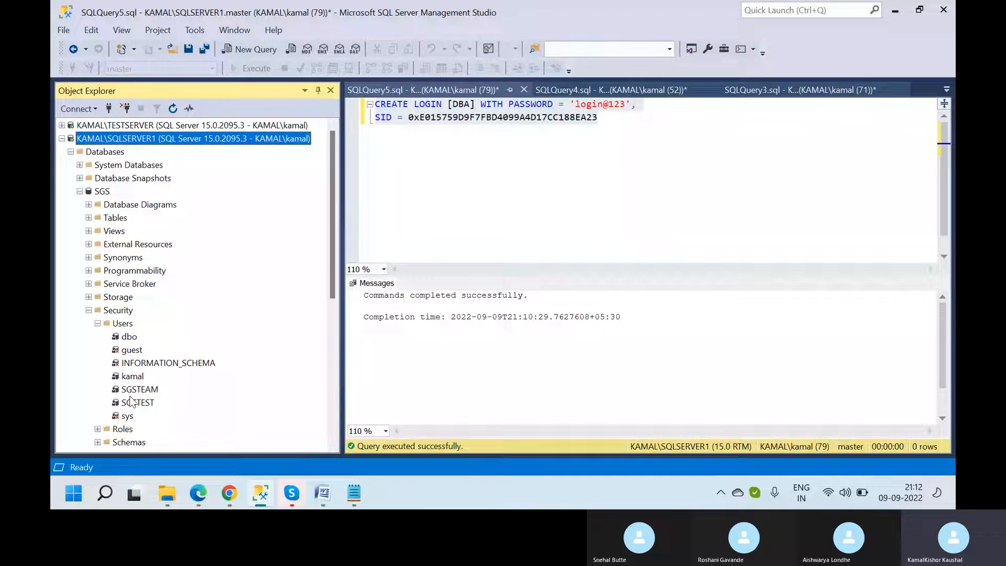
- Open another connection to SQLSERVER1 using SQL Server Authentication with login DEMO and enter its password
right_click(113, 141)
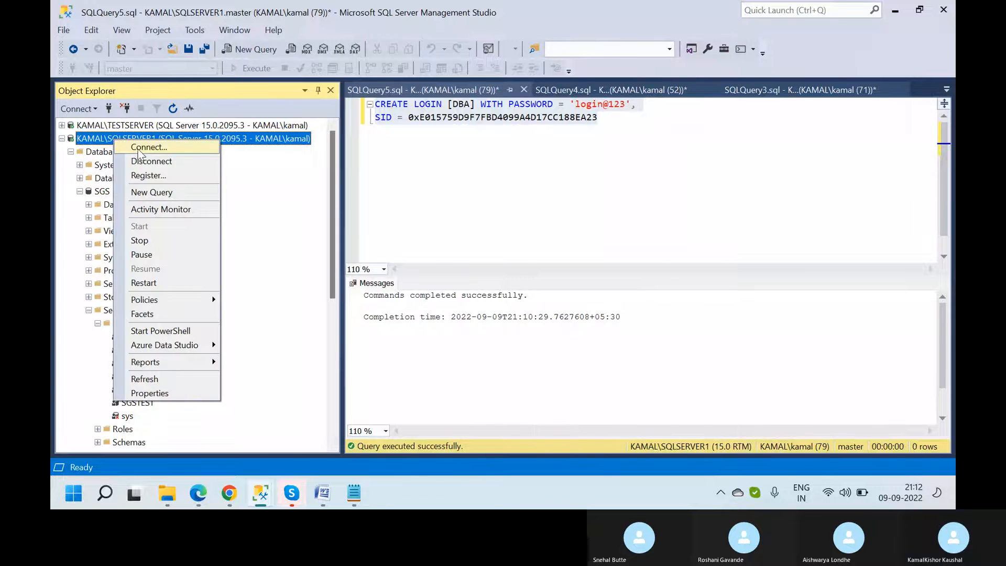
click(137, 149)
click(545, 176)
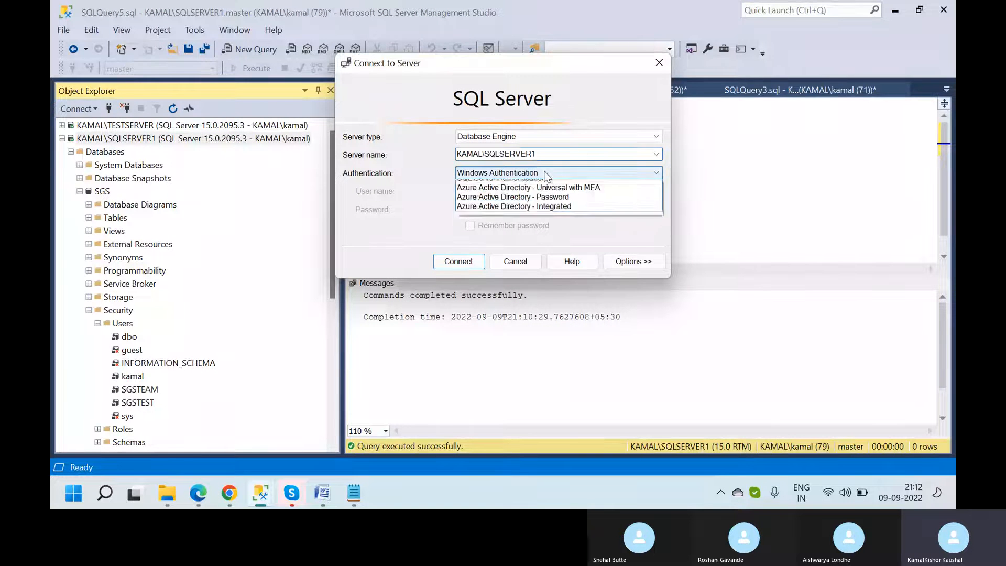
click(513, 195)
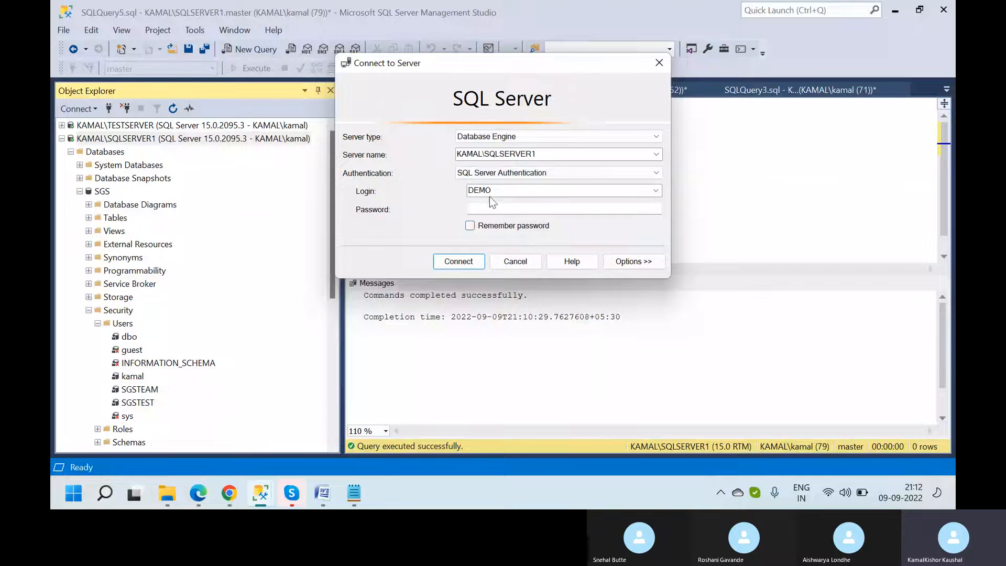
click(484, 209)
text(**)
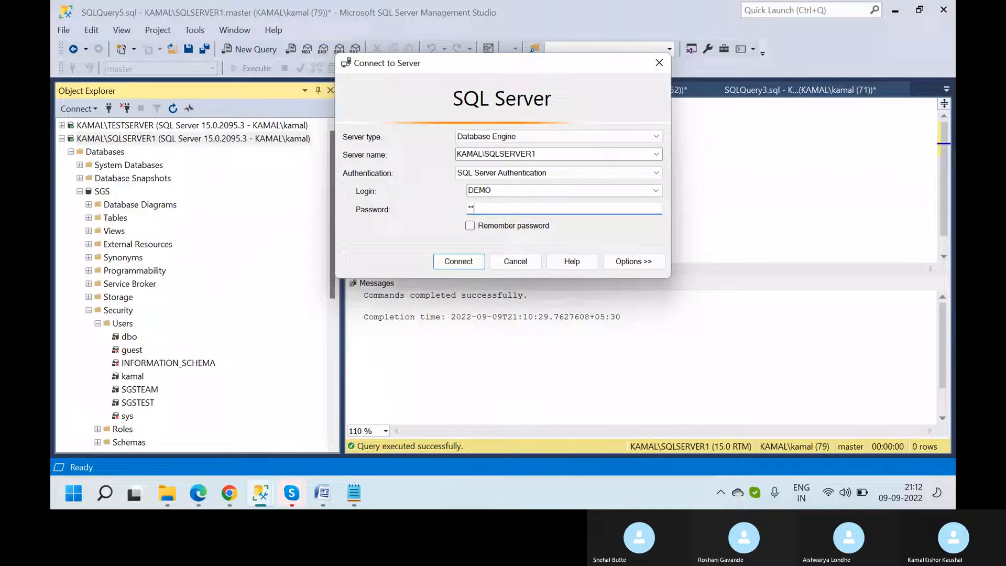
text(***)
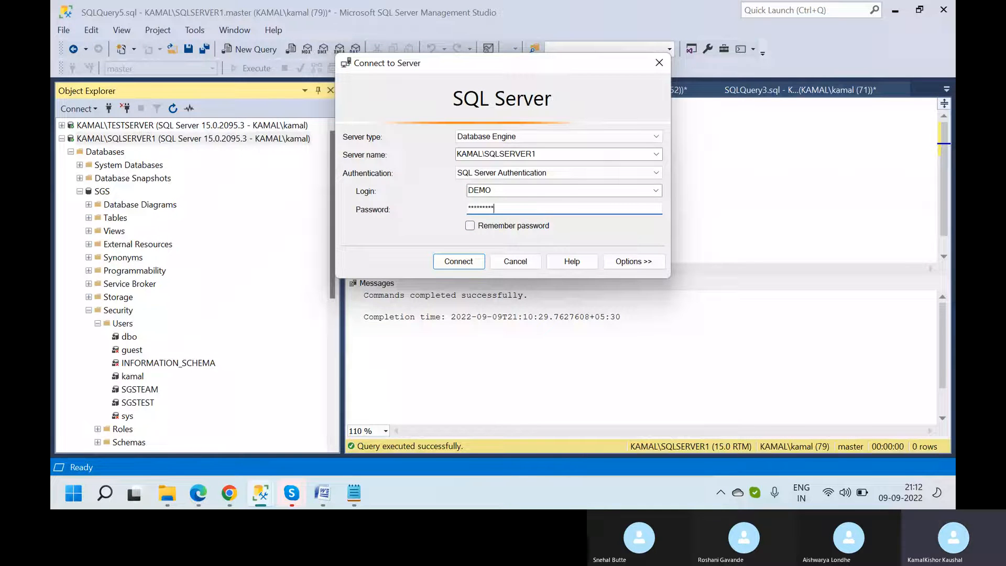
text(****)
key(Return)
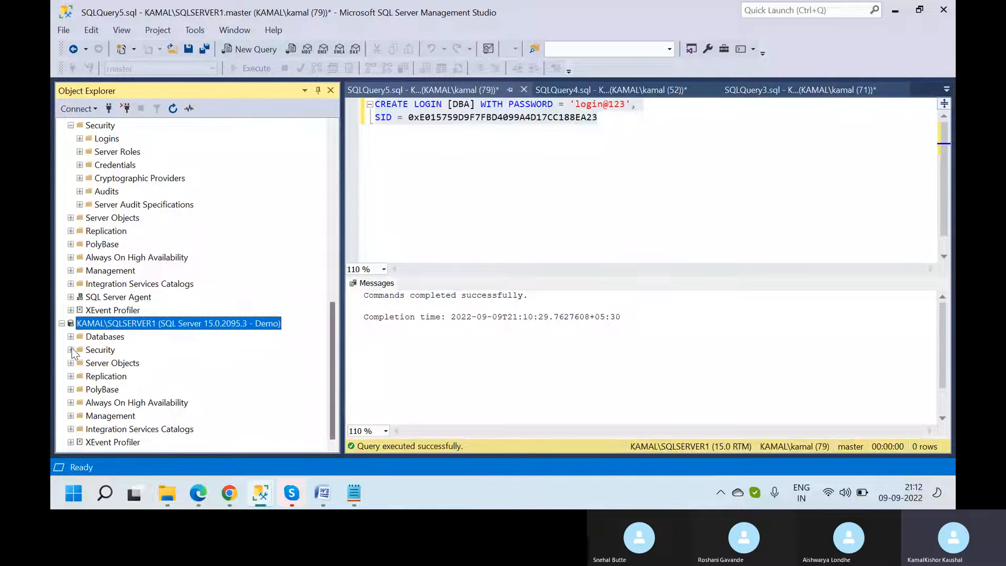
- Inspect the Security folder and the SGS database's tables on SQLSERVER1 through the Demo connection
click(70, 349)
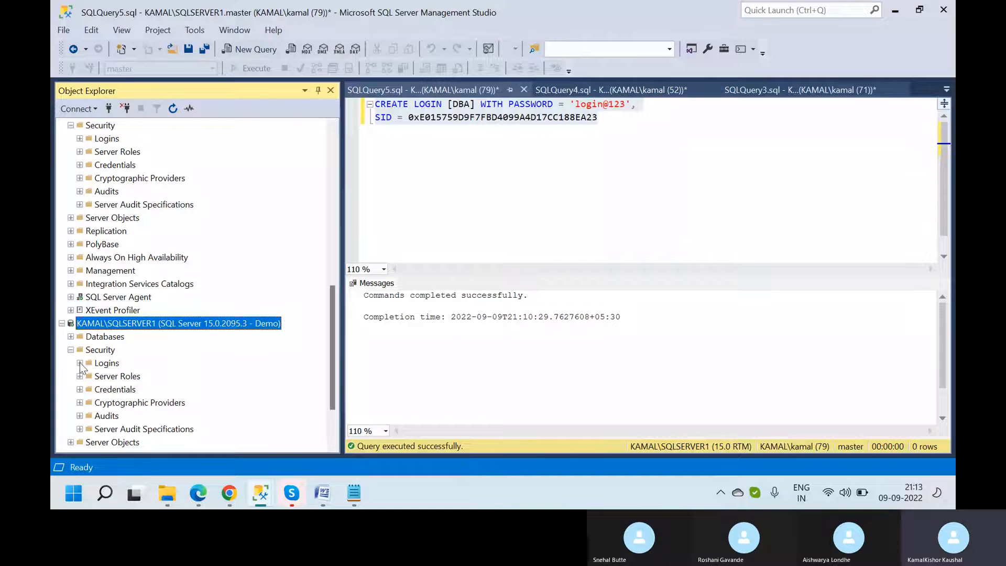
scroll(332, 447, down, 2)
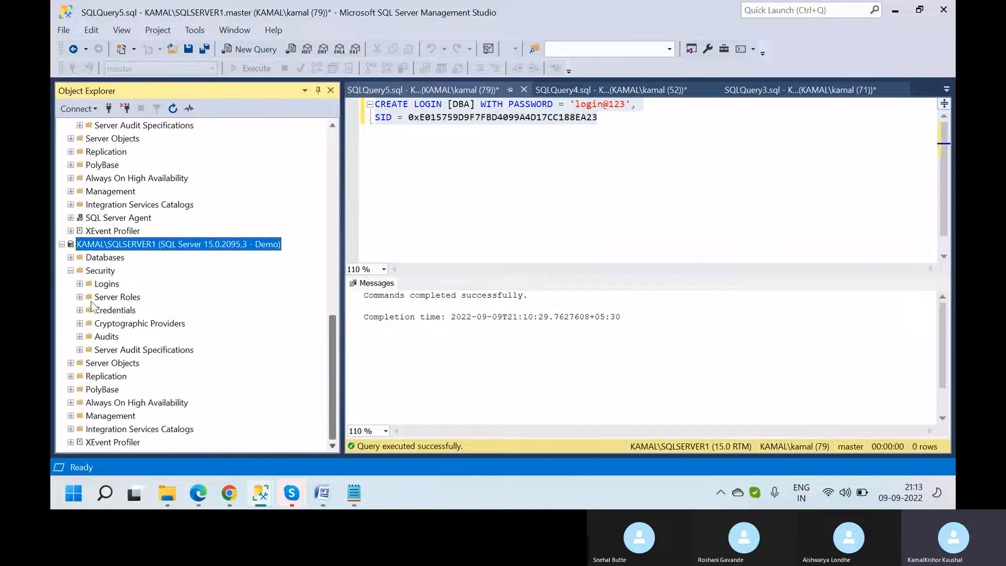
click(71, 257)
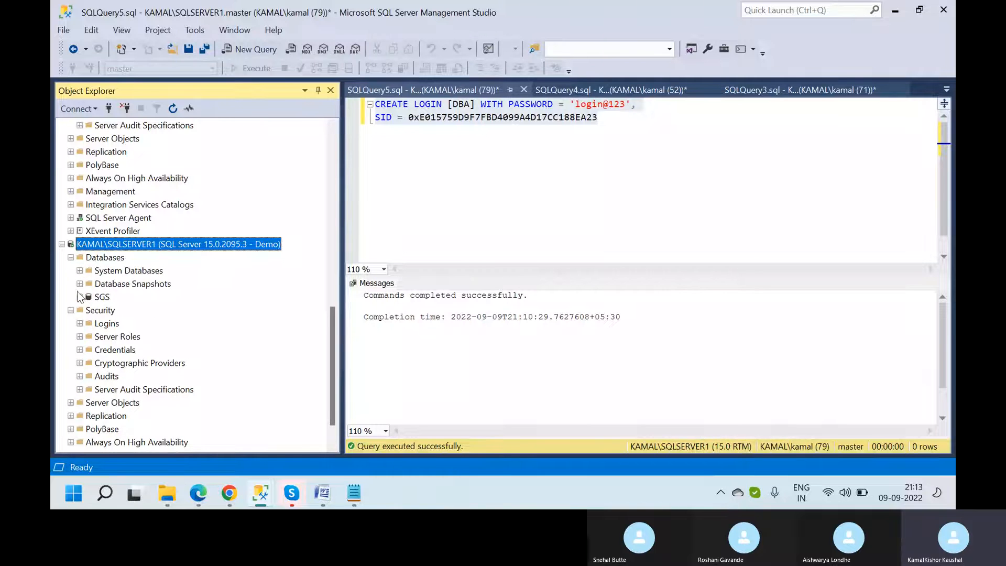
click(80, 297)
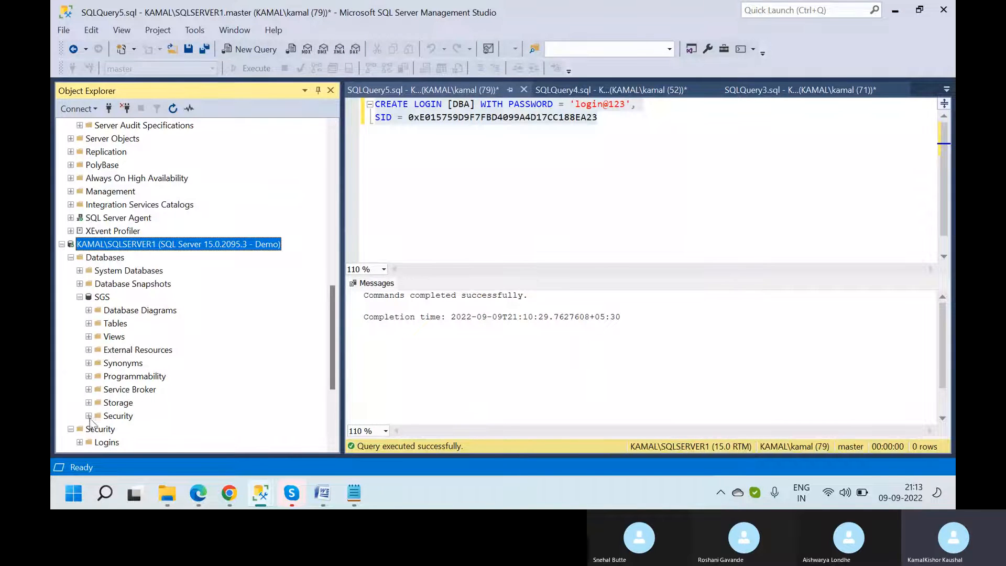
click(89, 324)
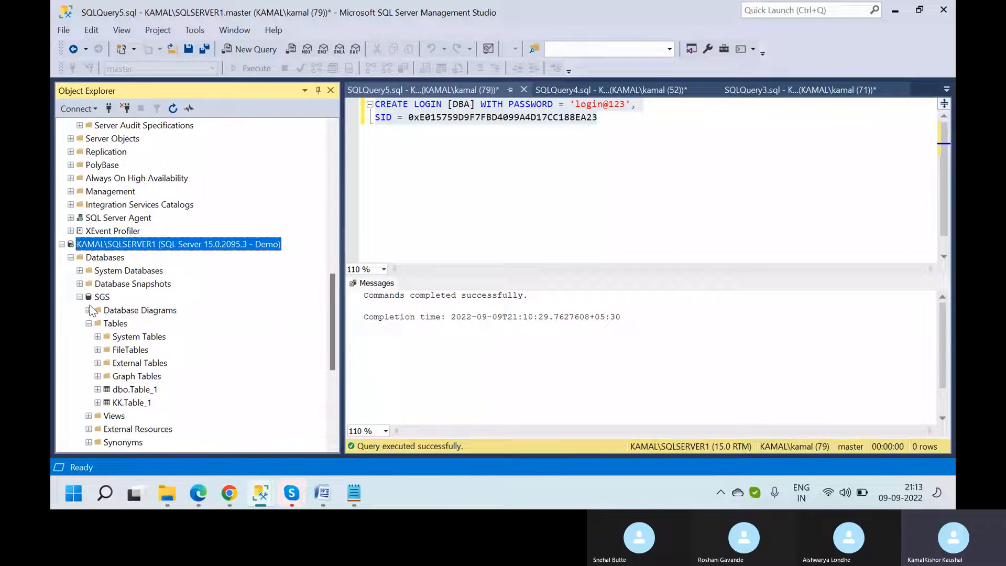
- List the SGS database's users on SQLSERVER1 through the Demo connection
click(332, 446)
click(334, 446)
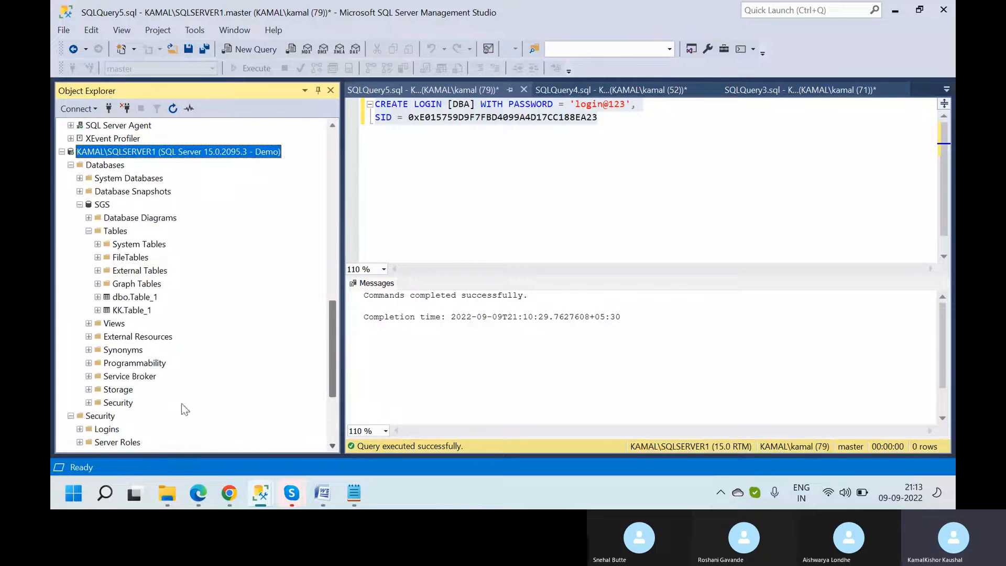
click(90, 403)
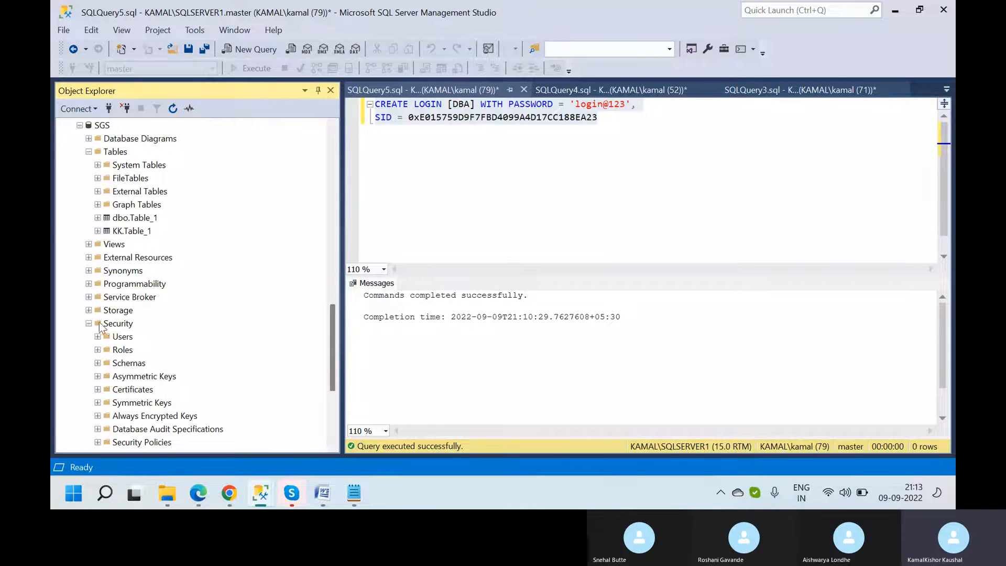
click(98, 338)
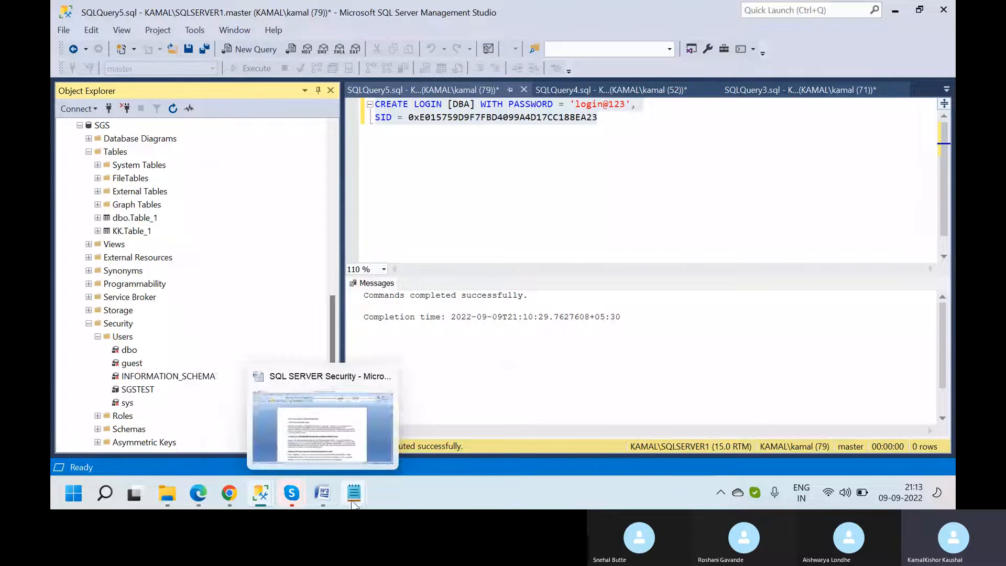
- Switch to the T-SQL notes in Notepad and add a blank line after the UPDATE_ONE statement for SGSTEST
mouse_move(355, 503)
click(295, 423)
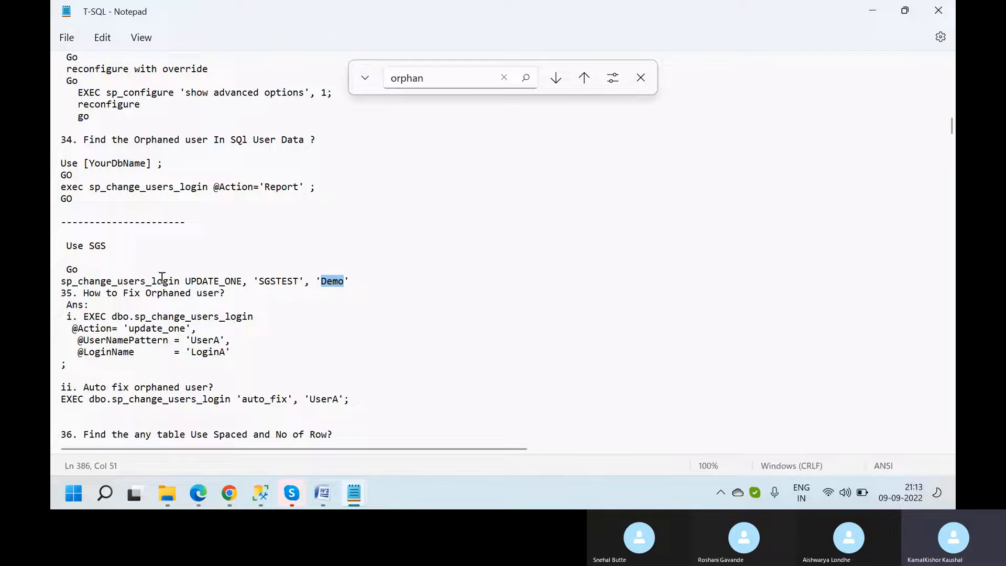
click(372, 283)
key(Return)
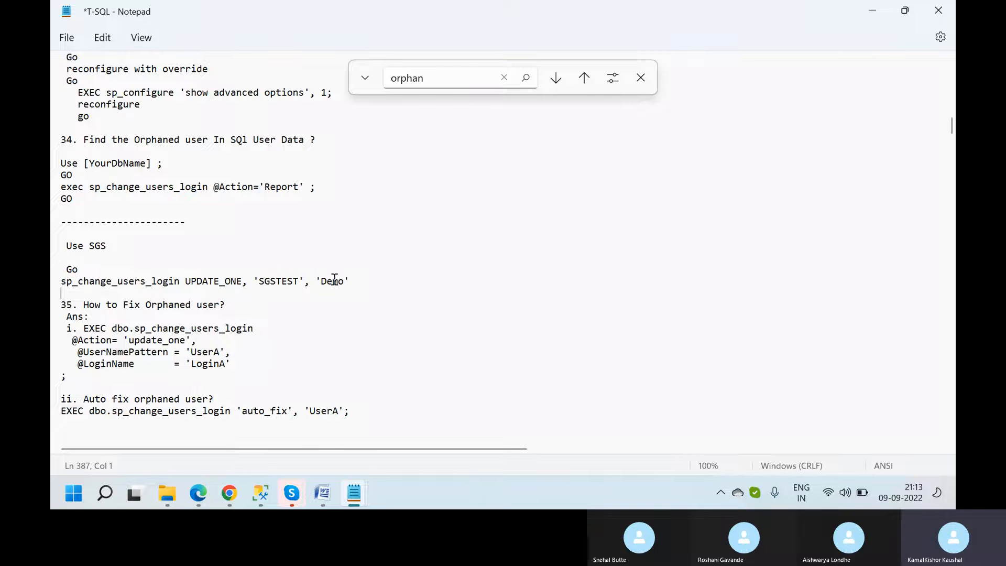
- Switch to SQL Server Management Studio, collapse the SGS database in the first SQLSERVER1 connection and list its server logins
mouse_move(260, 485)
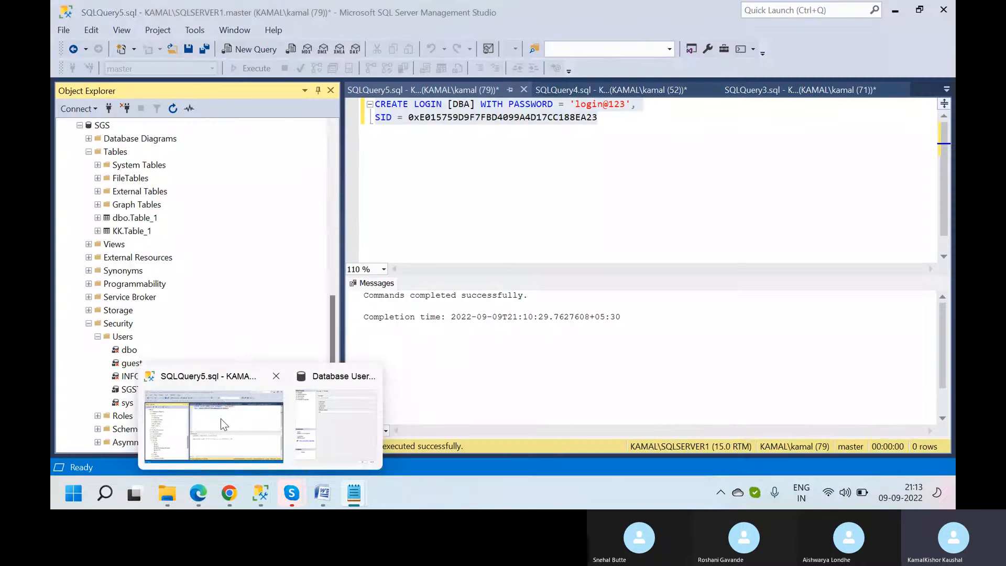
click(221, 419)
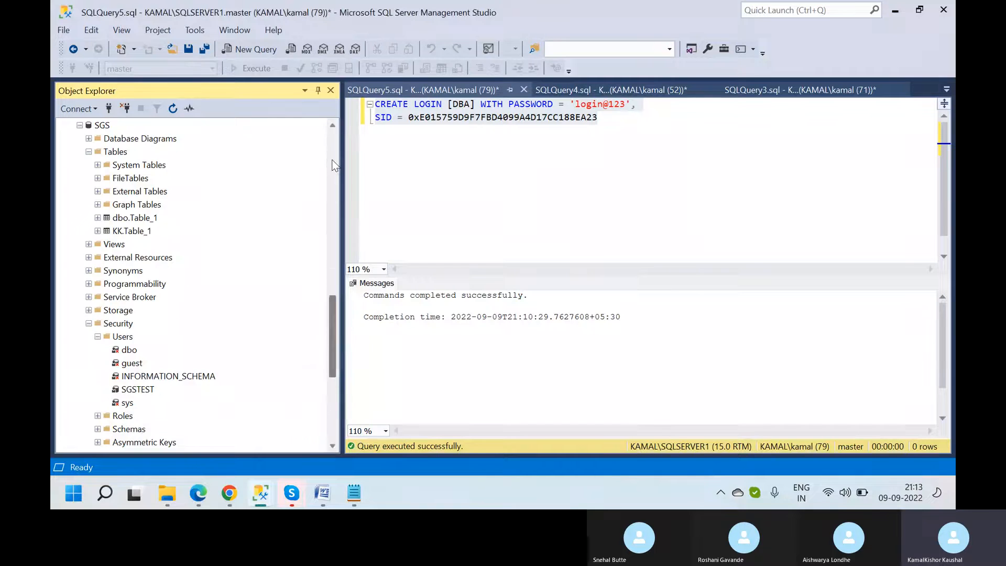
click(332, 160)
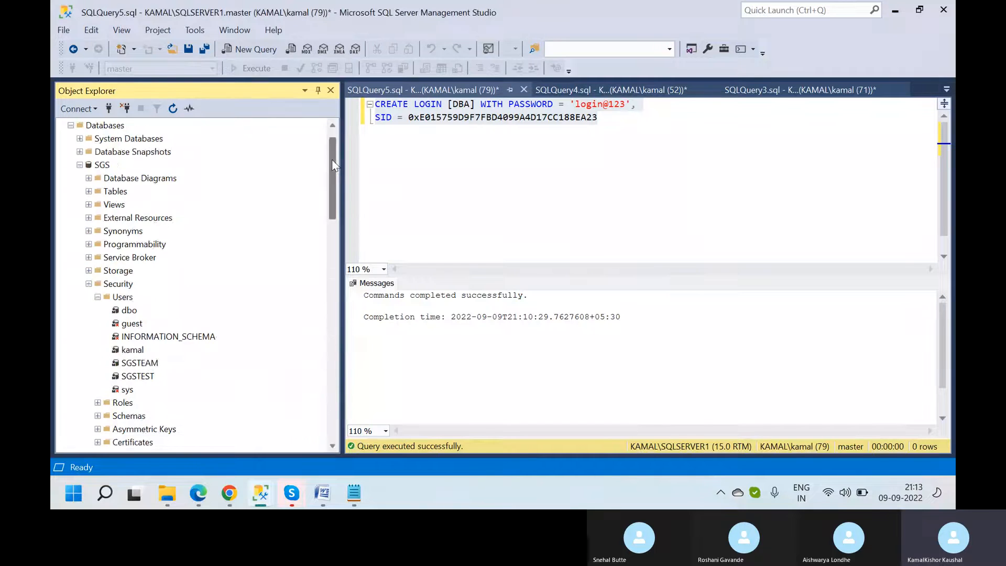
click(80, 164)
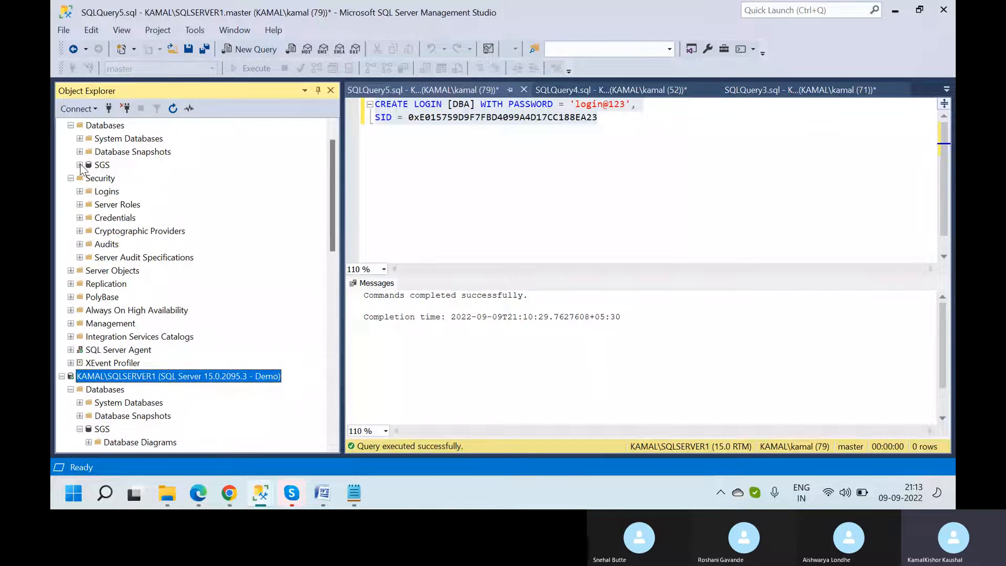
click(334, 131)
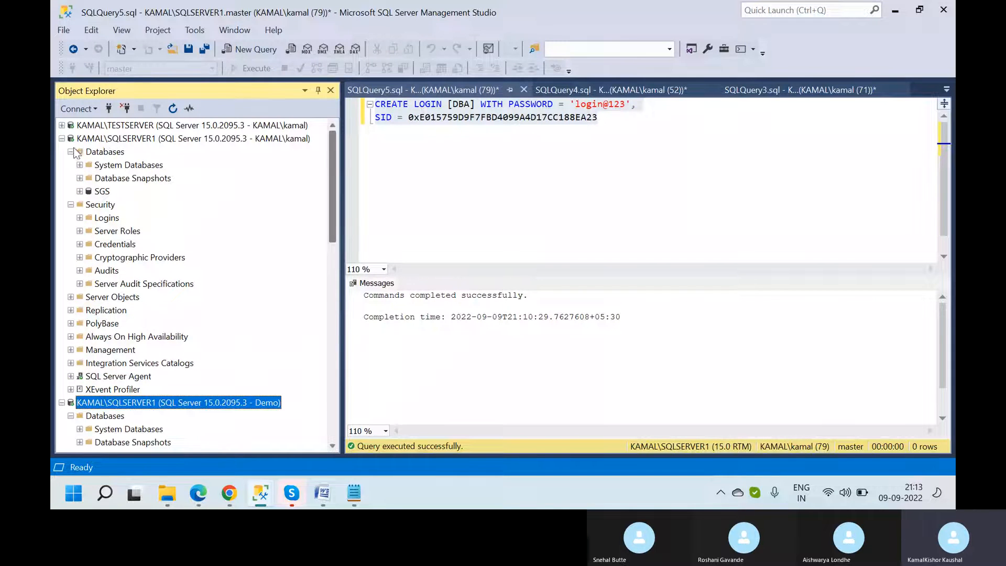
click(79, 218)
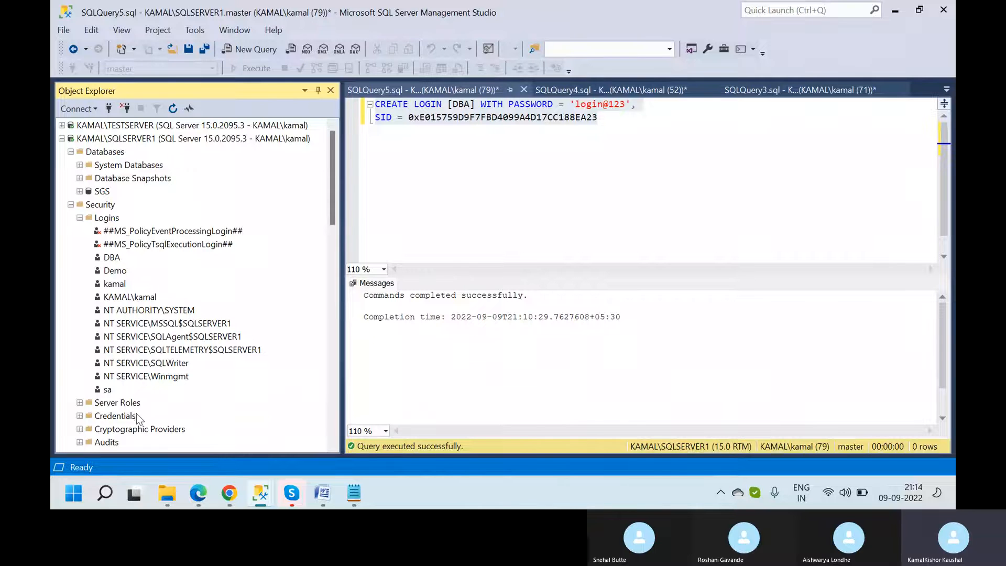
click(332, 429)
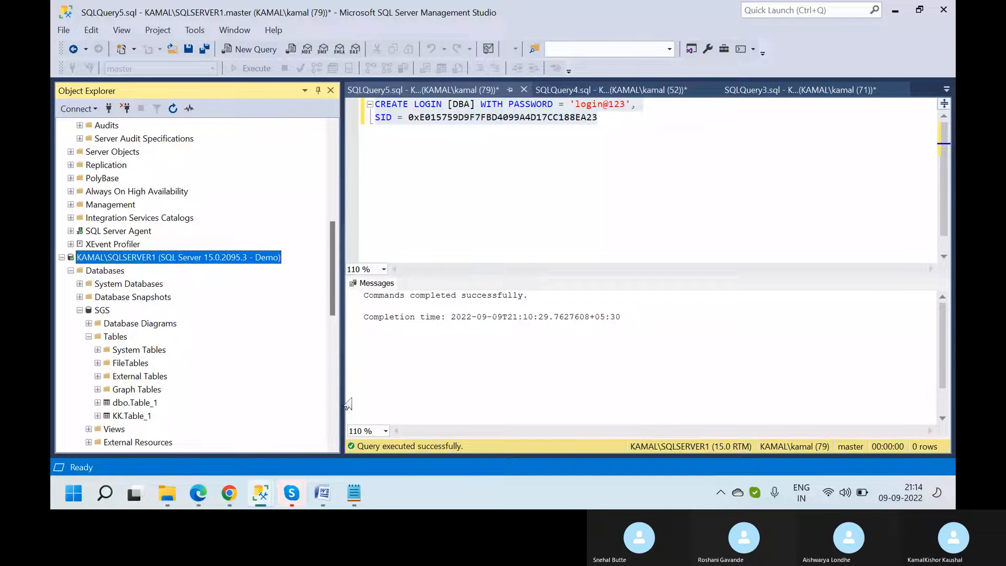
- Switch to the T-SQL notes in Notepad and review the user and login arguments of the UPDATE_ONE statement
mouse_move(339, 497)
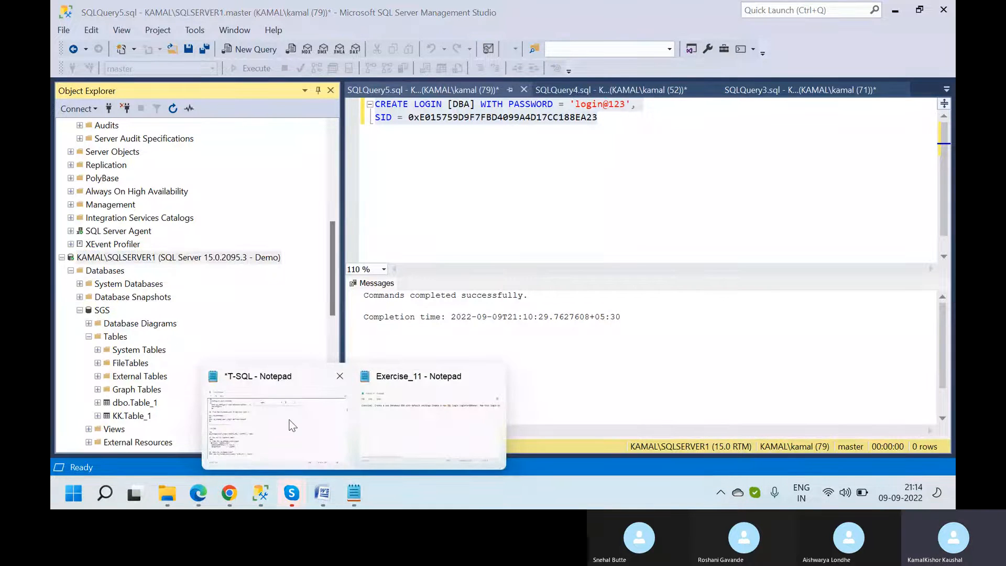
click(290, 419)
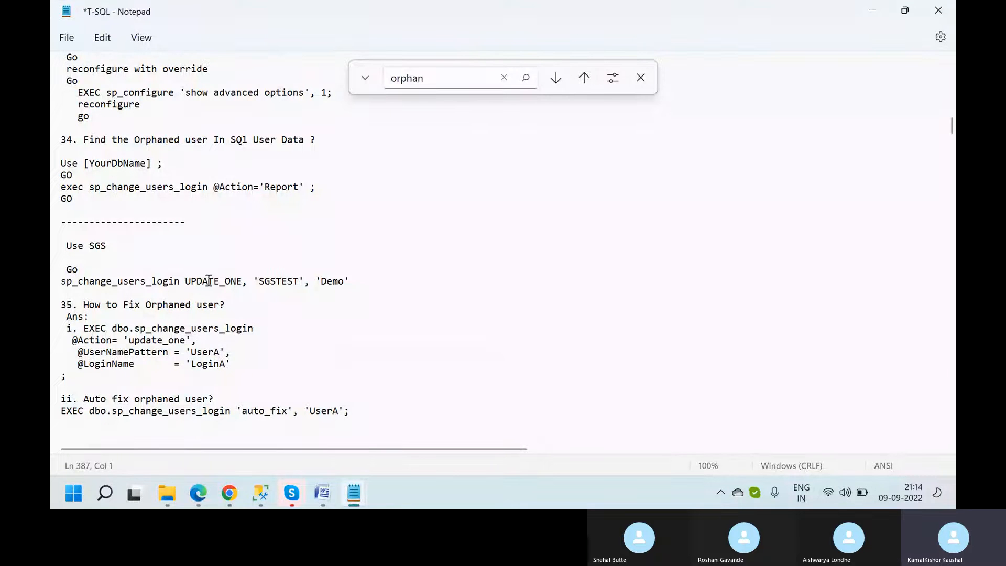
click(355, 282)
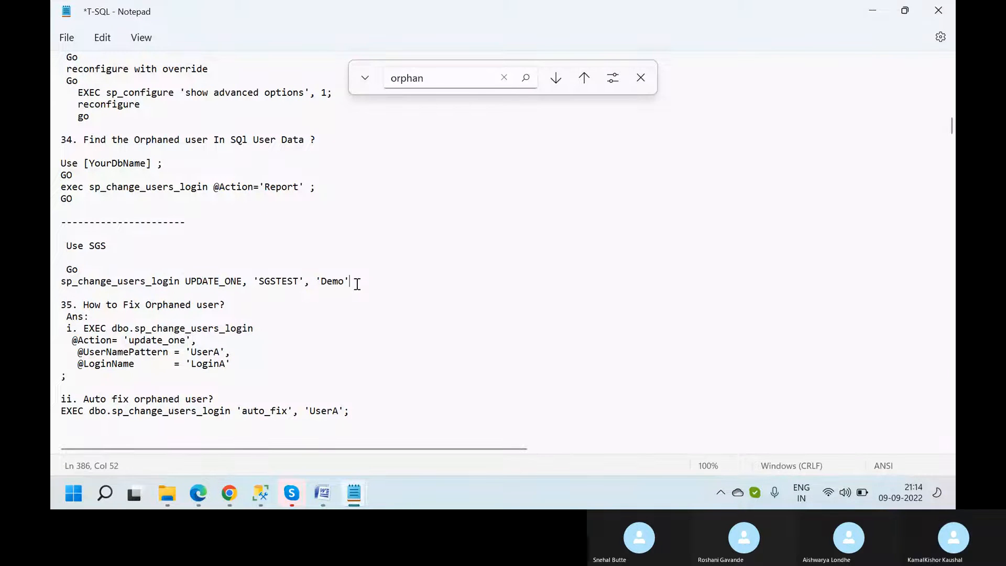
double_click(271, 281)
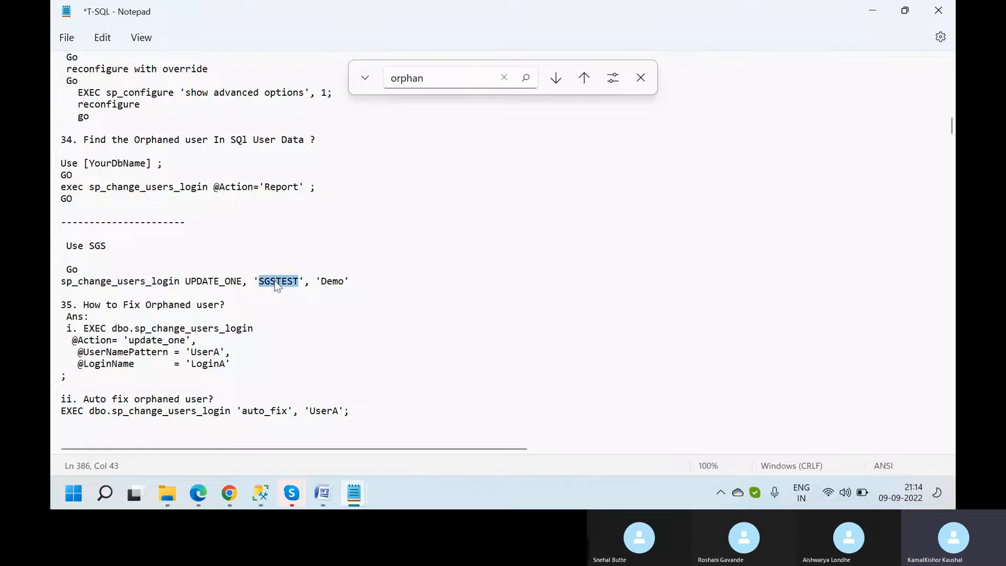
click(326, 282)
click(335, 283)
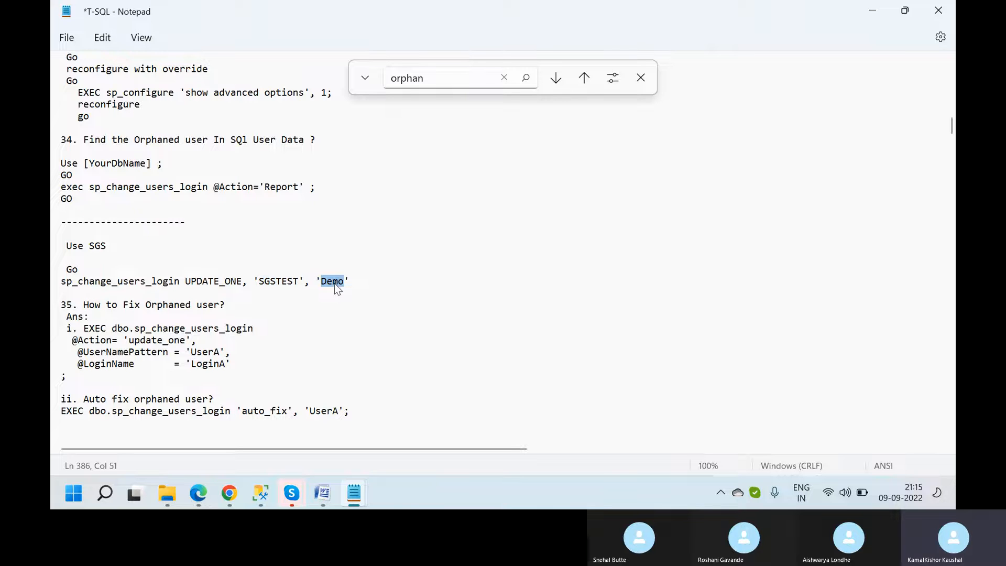
click(362, 276)
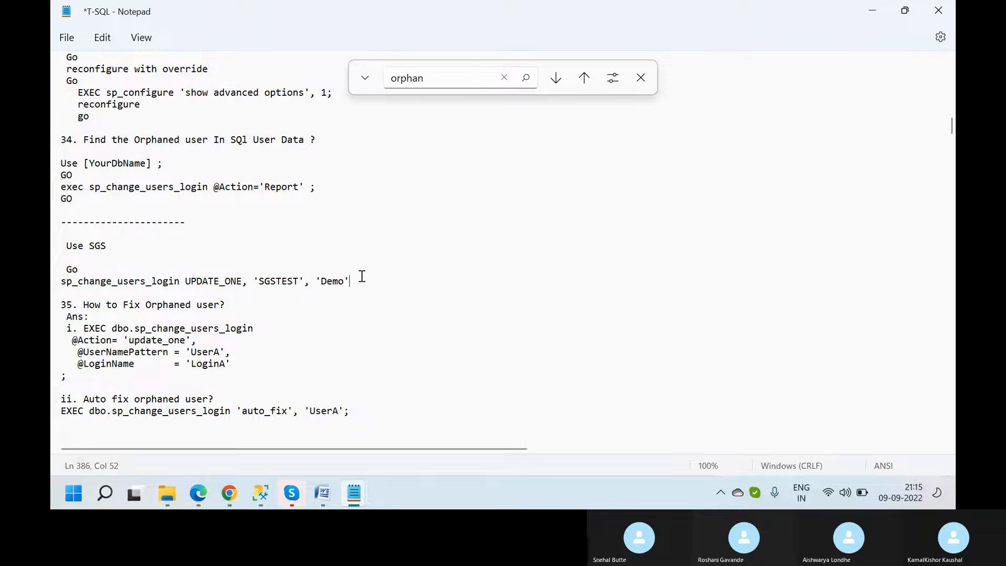
- Remove the leading space before "Use SGS" and the blank line between "Use SGS" and "Go" in the notes
click(276, 372)
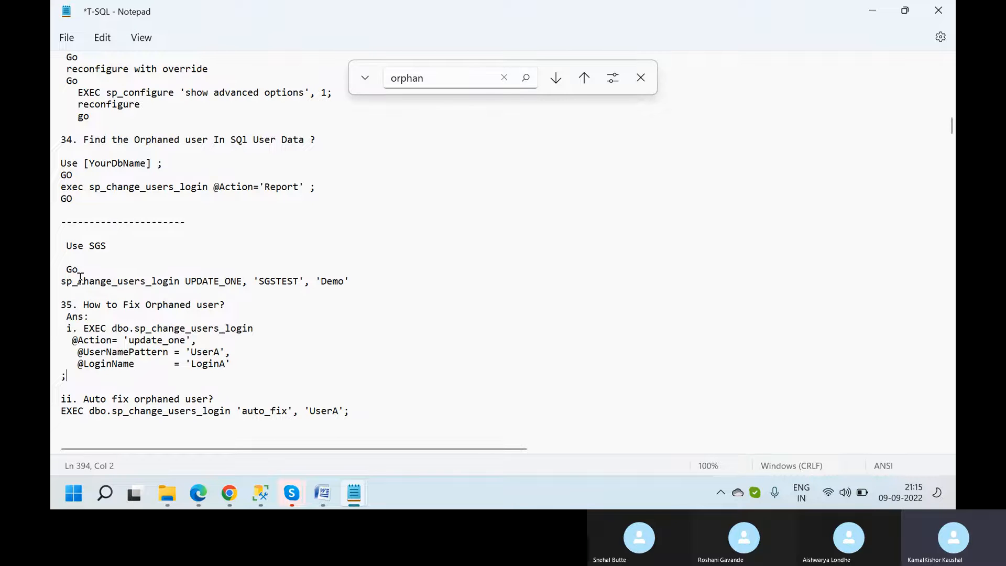
click(66, 244)
key(BackSpace)
key(BackSpace)
click(66, 244)
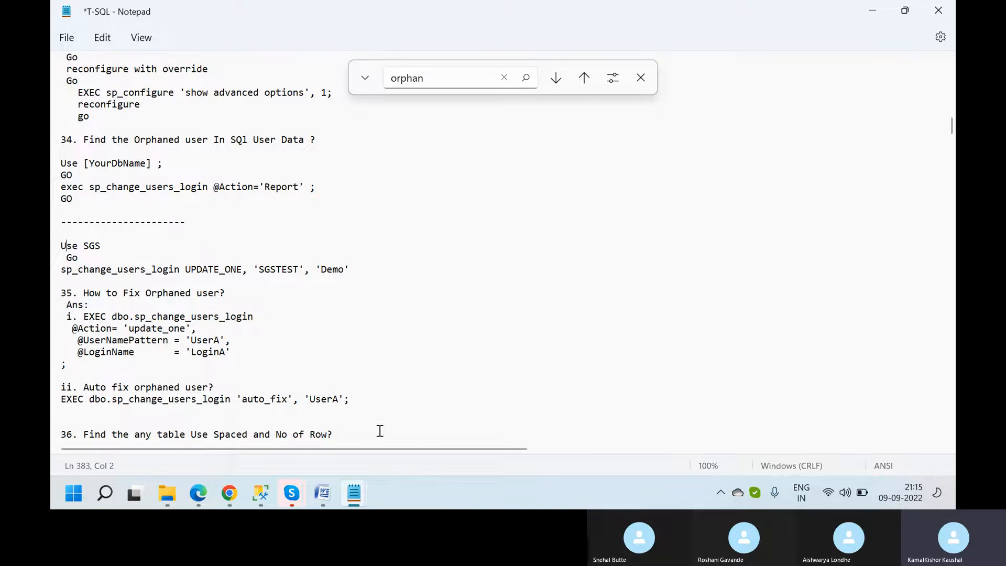
- Switch to SQL Server Management Studio and expand the TESTSERVER instance
mouse_move(257, 492)
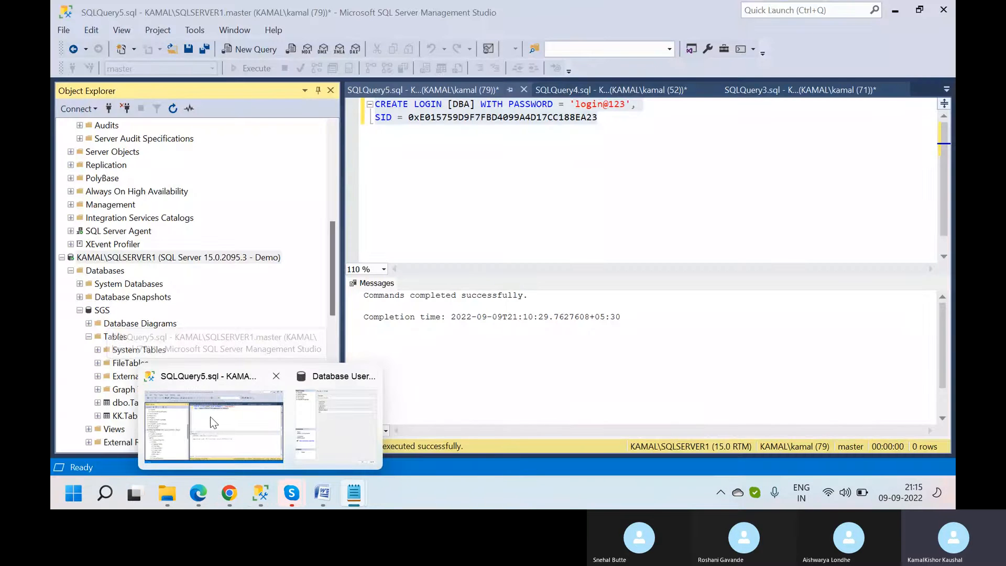
click(209, 422)
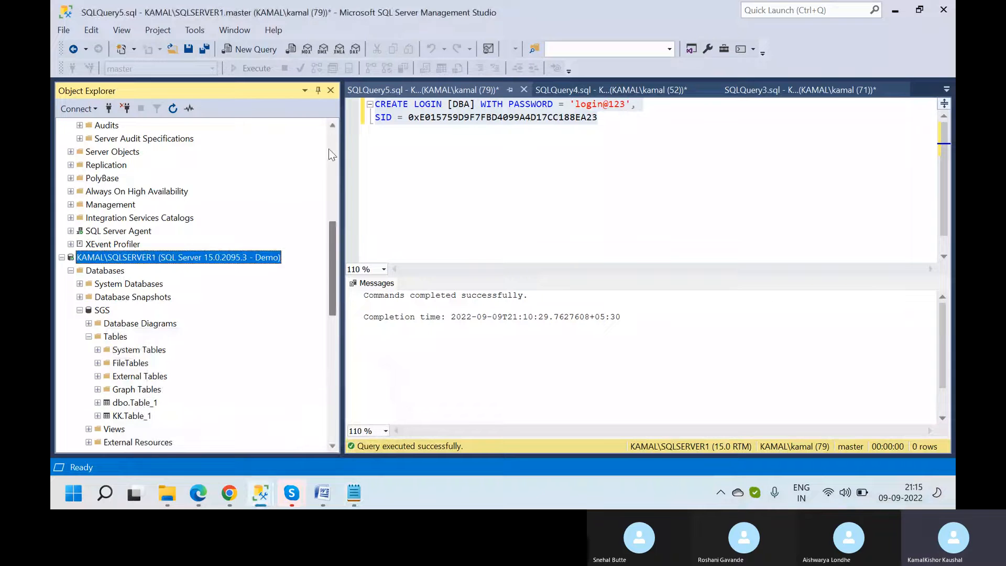
scroll(329, 149, up, 5)
scroll(329, 147, up, 5)
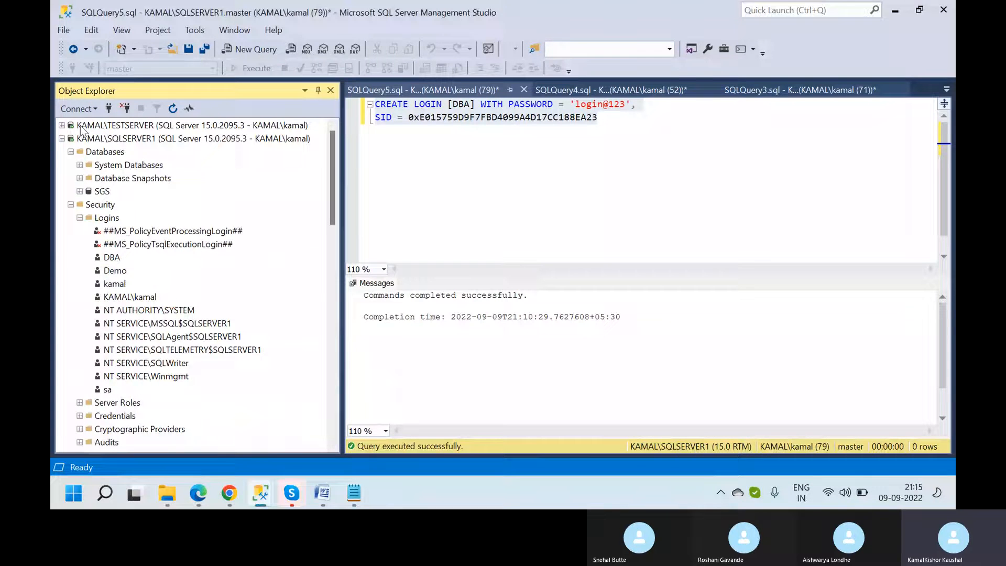
click(61, 126)
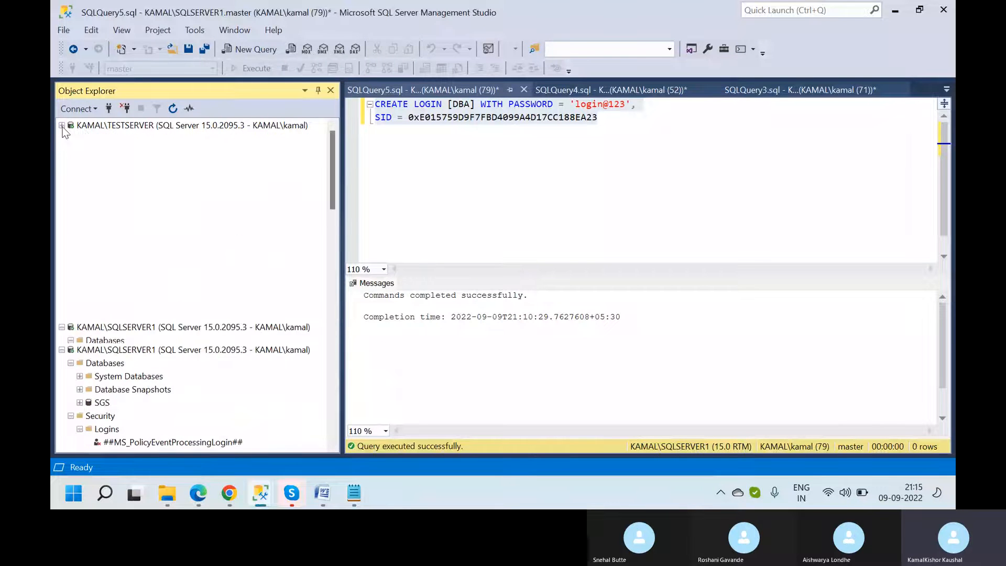
- Compare SGSTEST's SID in the TESTSERVER server principals results with the SID in the CREATE LOGIN [DBA] script
click(613, 89)
click(580, 211)
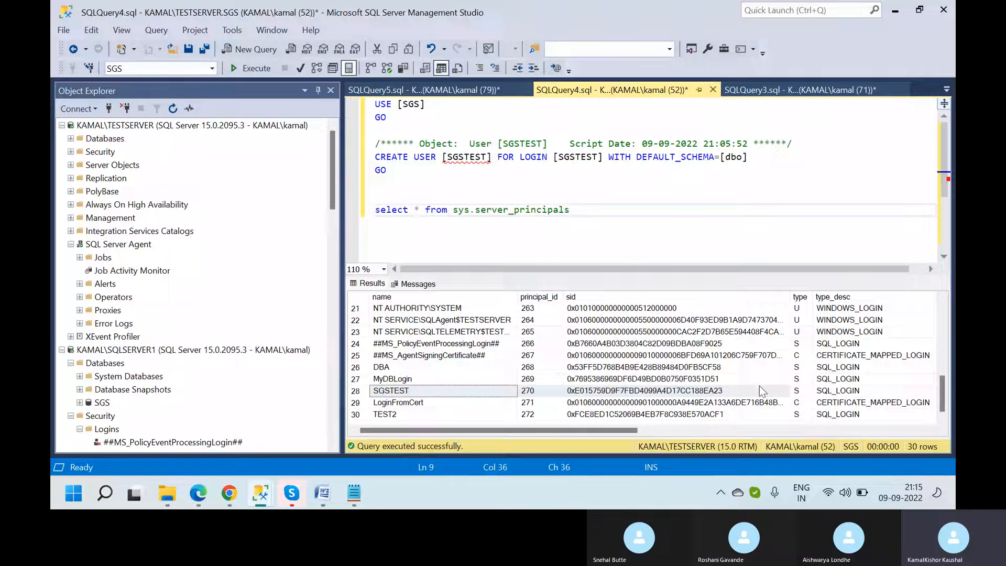
click(690, 396)
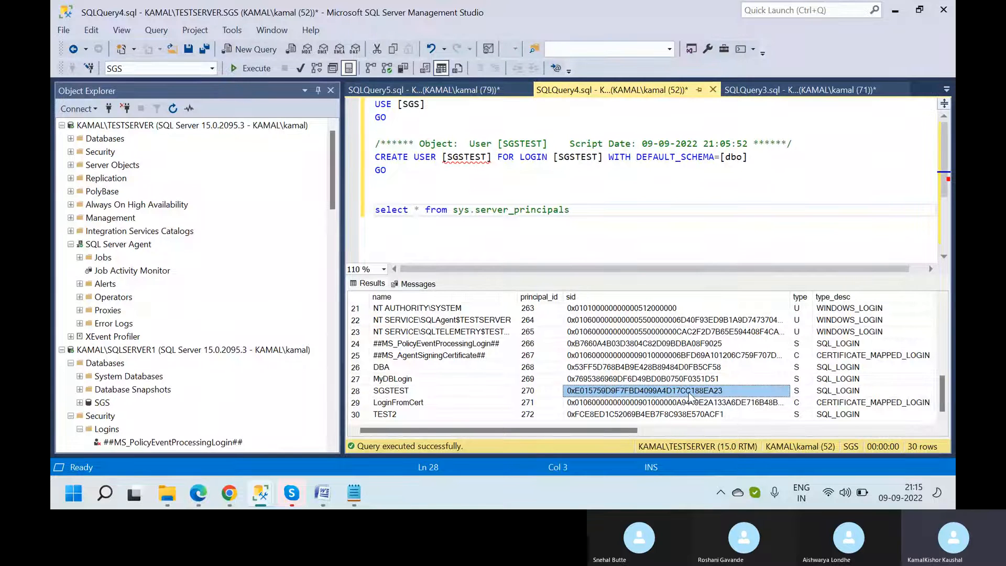
click(443, 93)
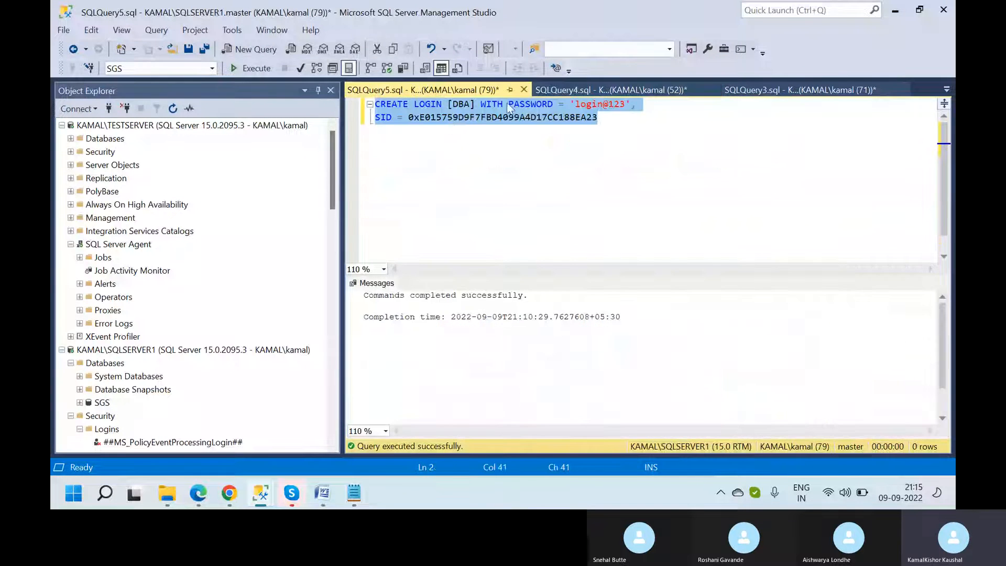
click(451, 120)
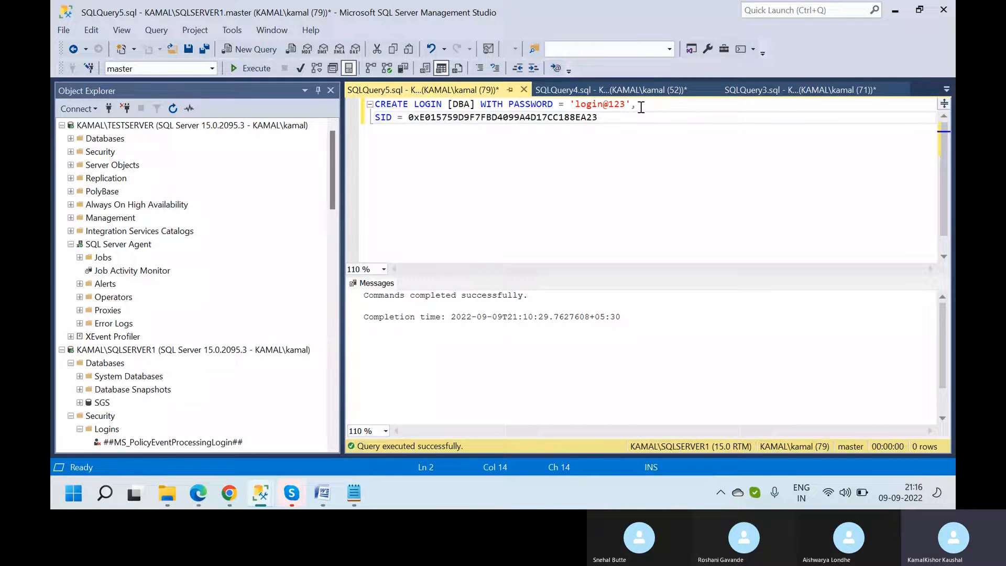
- Look through the names listed by the sys.server_principals query on TESTSERVER
click(634, 89)
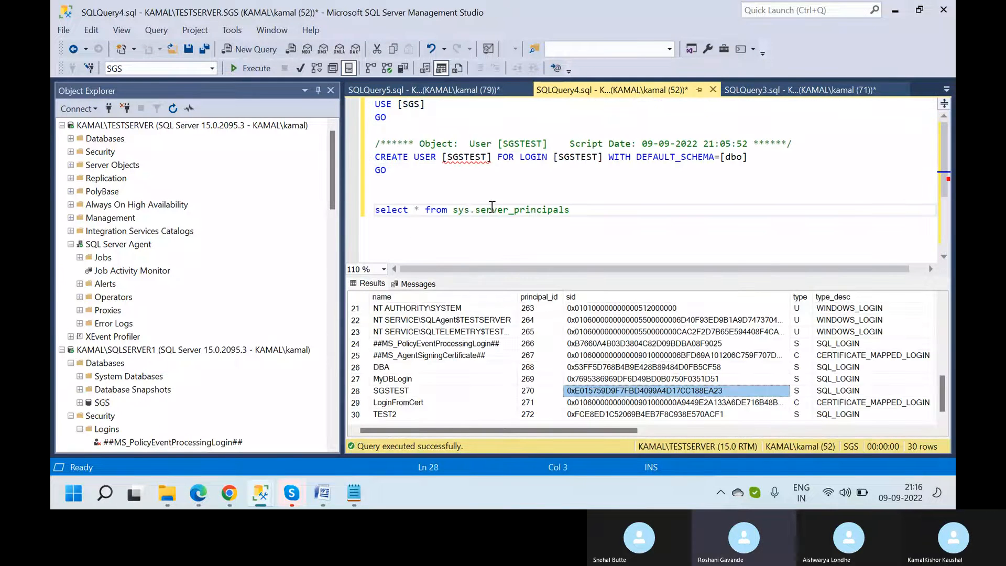
double_click(553, 210)
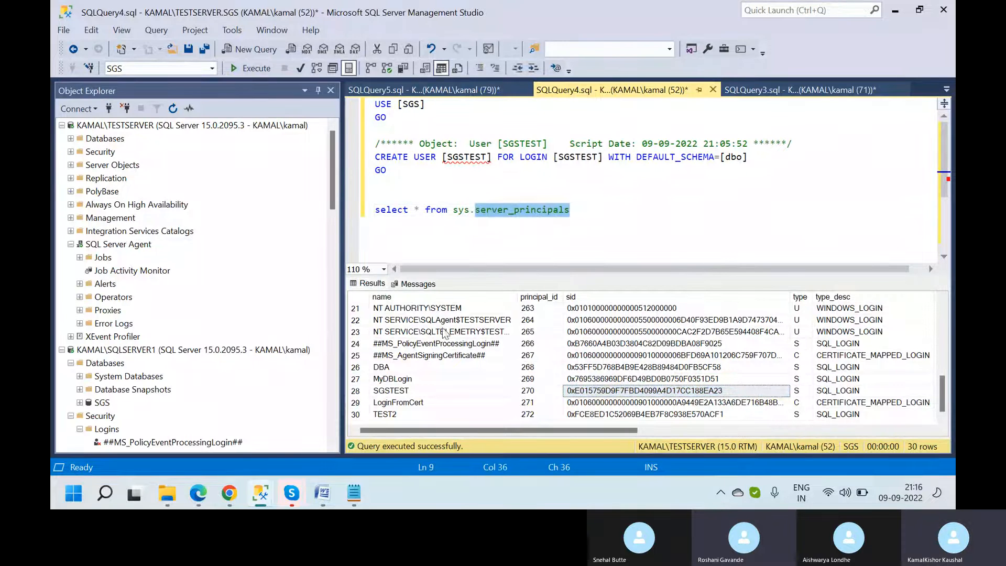
click(412, 371)
key(Down)
key(Down)
key(Down)
key(Down)
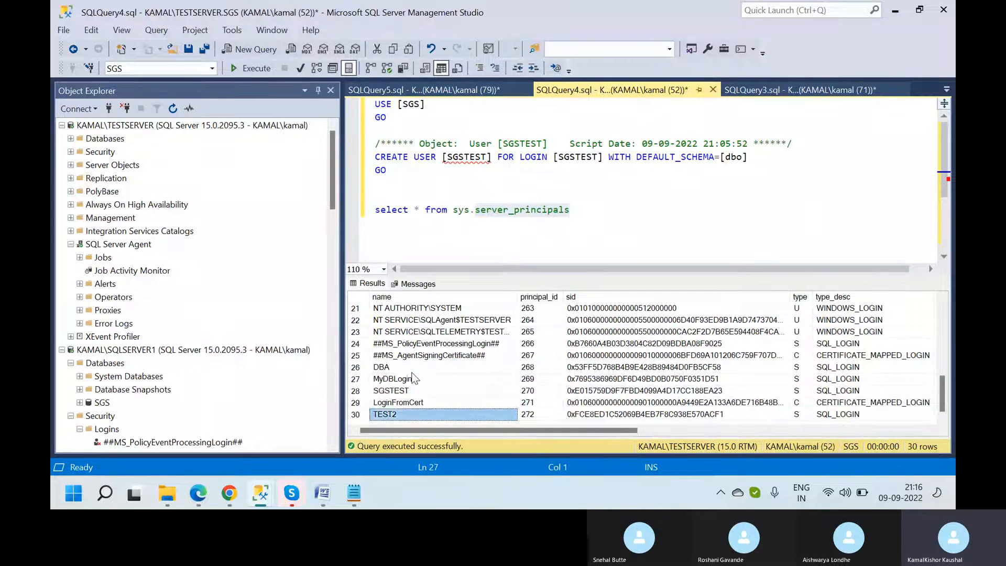
key(Up)
key(ctrl+Home)
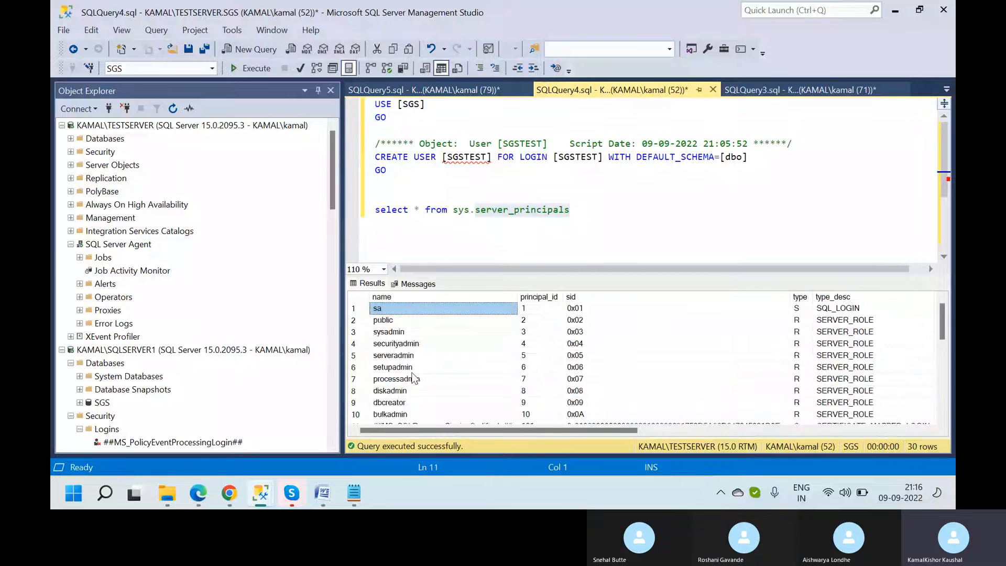
key(Down)
key(Down)
key(Down)
key(Down)
key(Down)
key(Down)
key(Down)
key(Down)
key(Down)
key(Down)
key(Down)
key(Down)
key(Down)
key(Down)
key(Down)
key(Down)
key(Down)
key(Down)
key(Down)
key(Down)
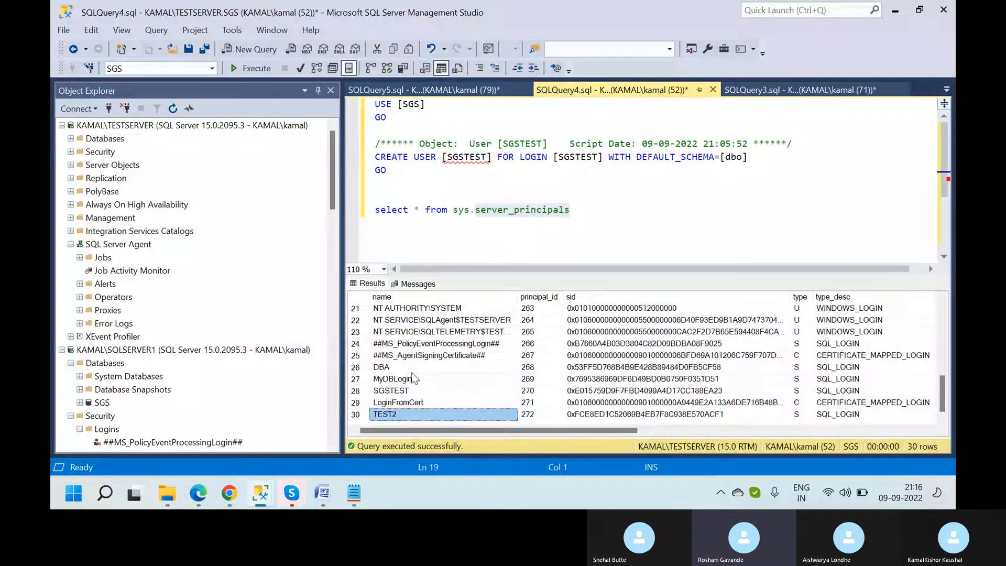
key(Up)
key(Up)
key(Up)
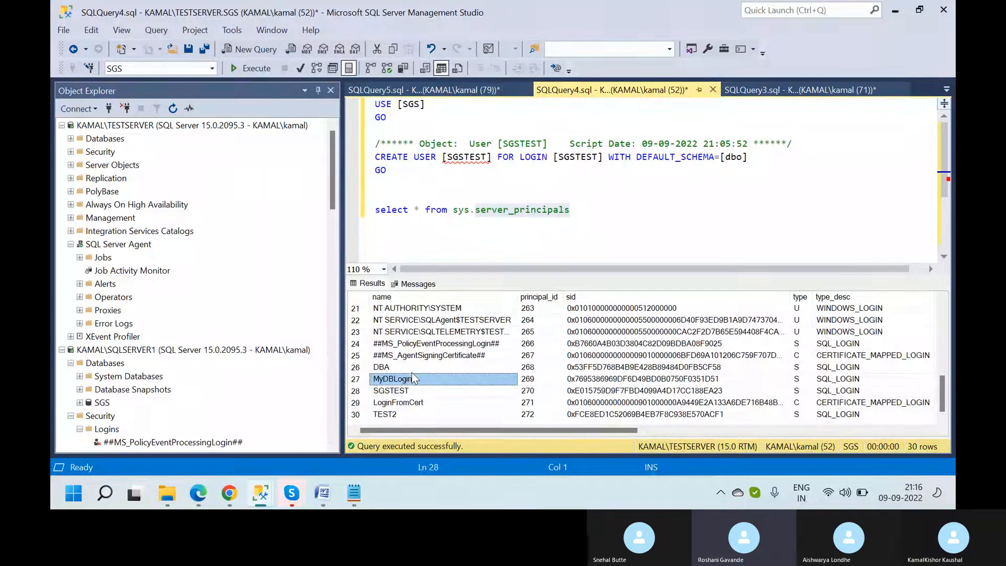
key(Page_Up)
key(Page_Up)
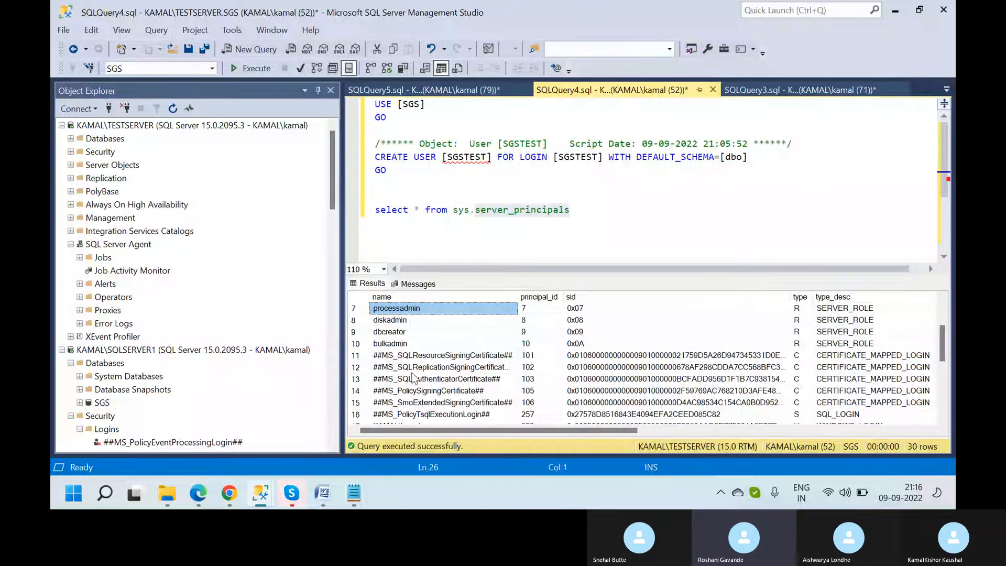
- Examine the SIDs of the last logins in the sys.server_principals results, including DBA, MyDBLogin and SGSTEST
key(Page_Down)
key(Page_Down)
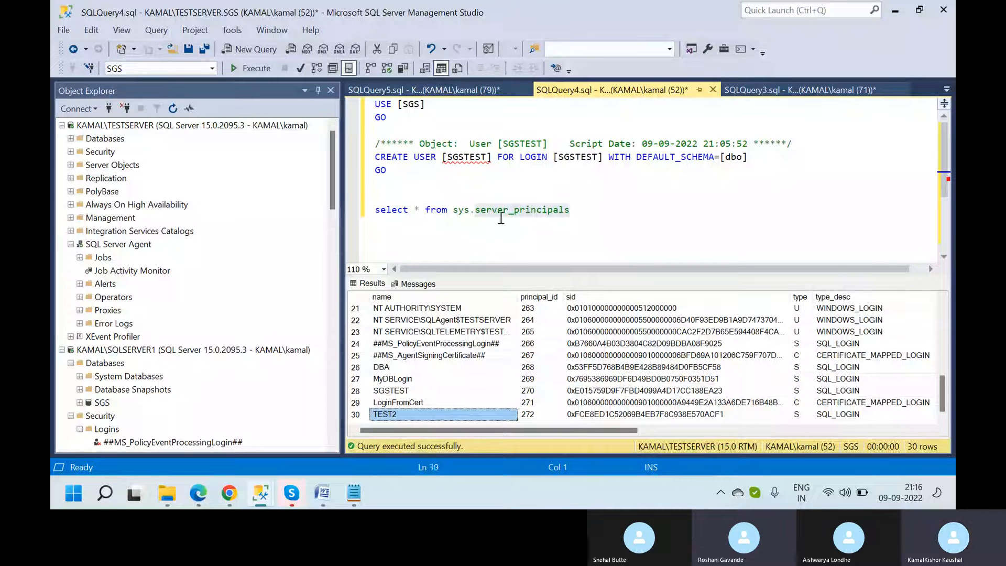
click(572, 211)
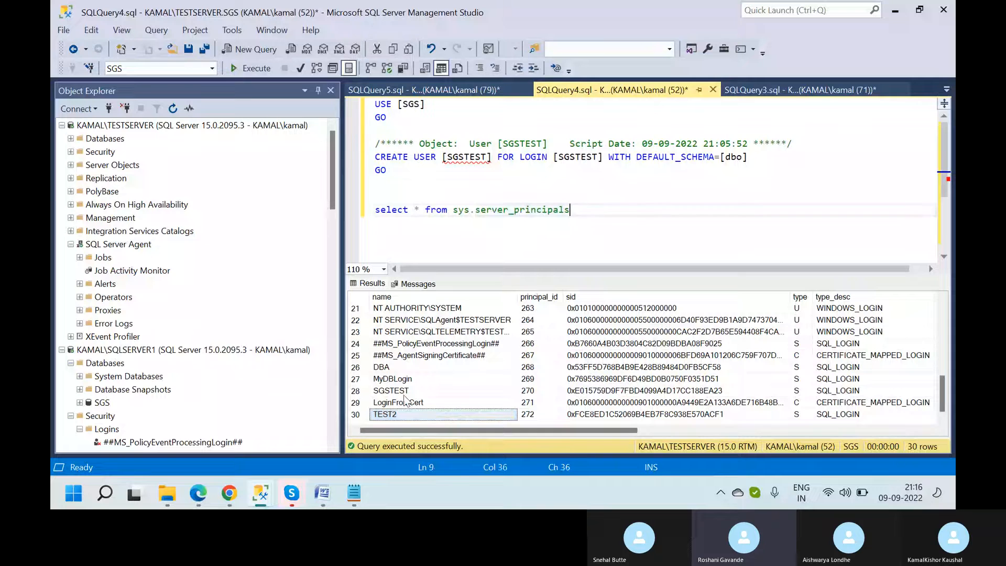
scroll(495, 430, right, 3)
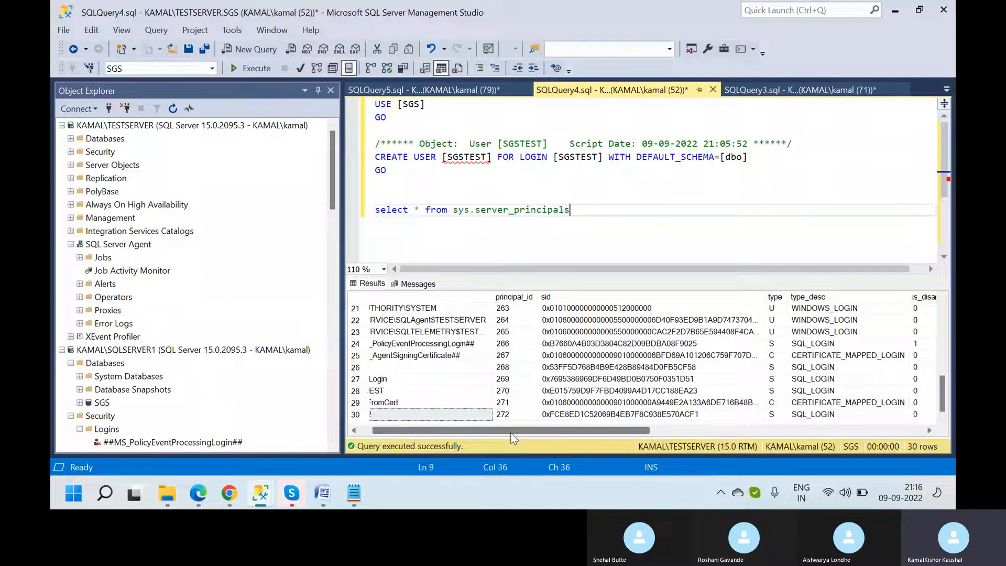
click(576, 382)
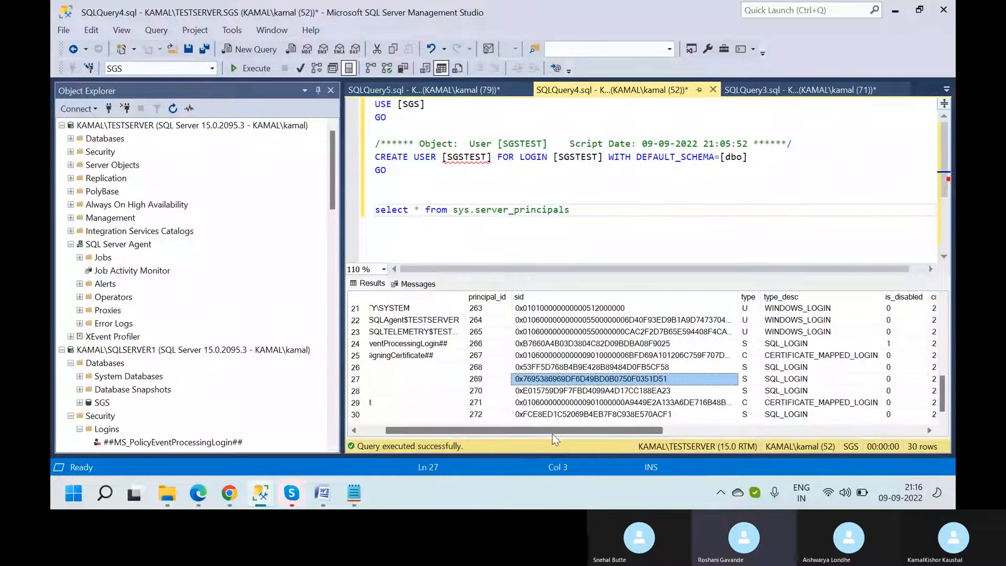
- Switch to the GeoPITS article in Chrome and read from the AUTO_FIX syntax down to the closing REPORT check
click(229, 493)
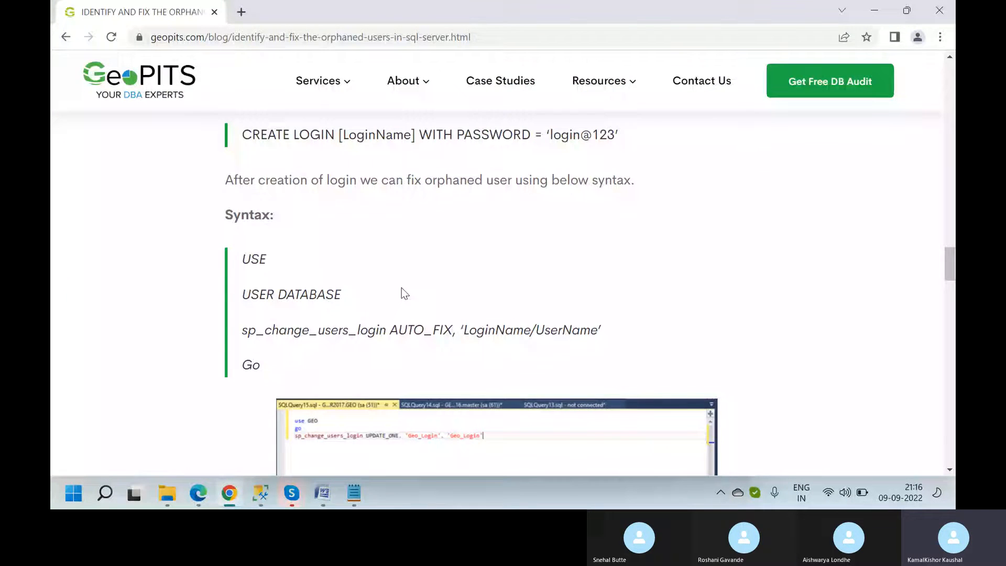
scroll(401, 287, down, 4)
scroll(401, 288, down, 5)
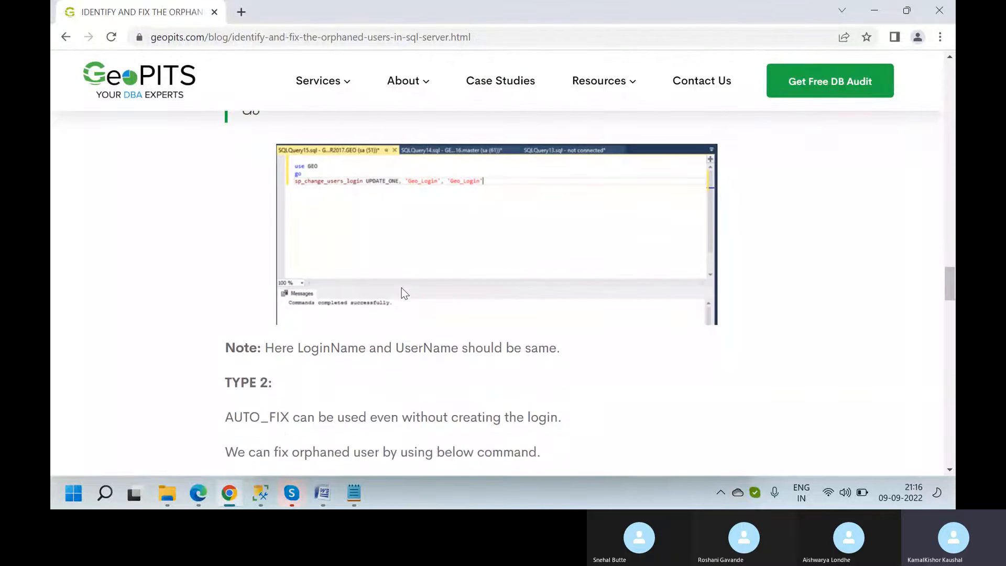
scroll(401, 288, down, 3)
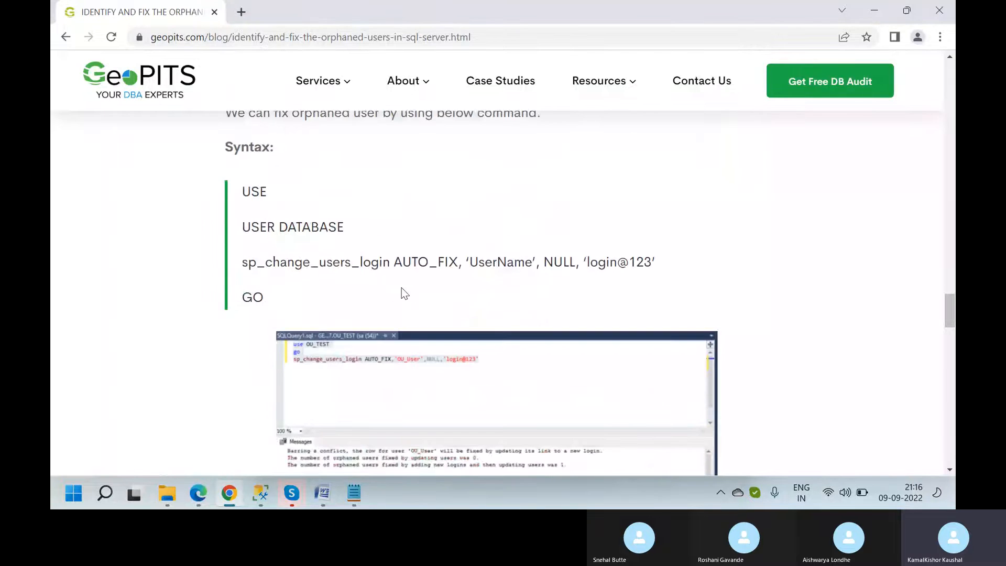
scroll(404, 291, down, 8)
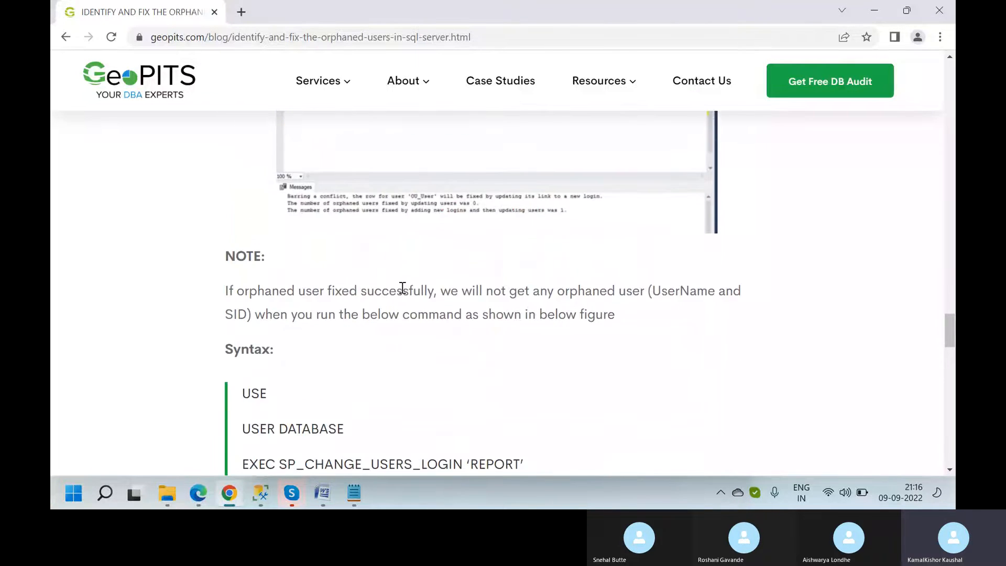
scroll(402, 288, down, 4)
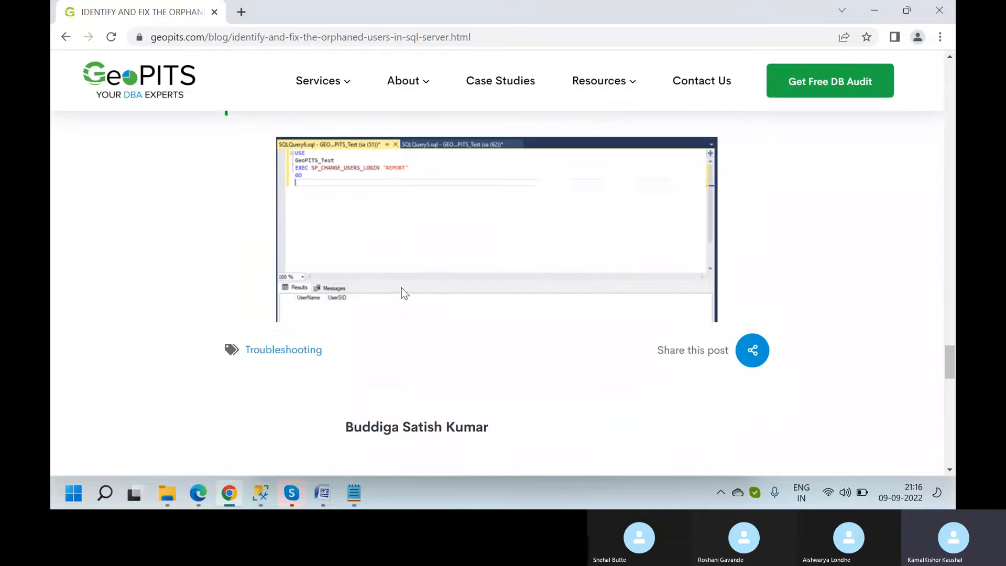
scroll(402, 288, up, 1)
scroll(402, 288, up, 2)
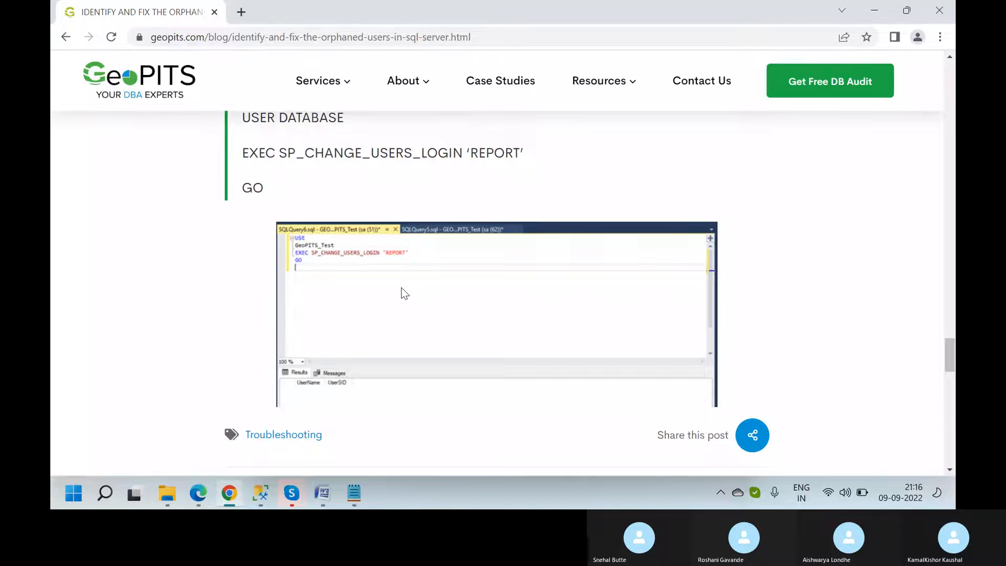
- Examine the TYPE 2 AUTO_FIX syntax in the article, which fixes an orphaned user without creating the login first
scroll(402, 288, up, 2)
scroll(402, 288, up, 5)
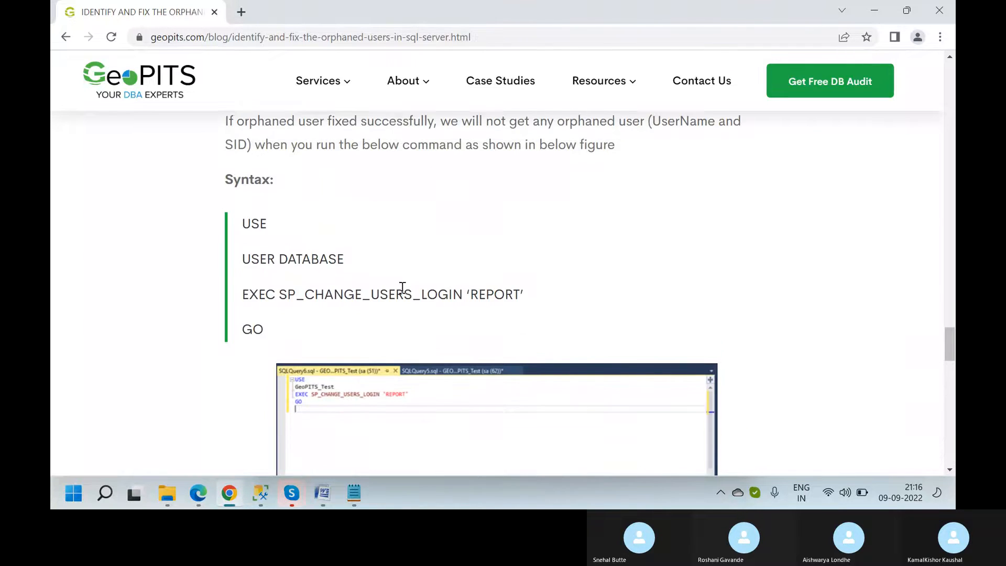
scroll(401, 288, up, 7)
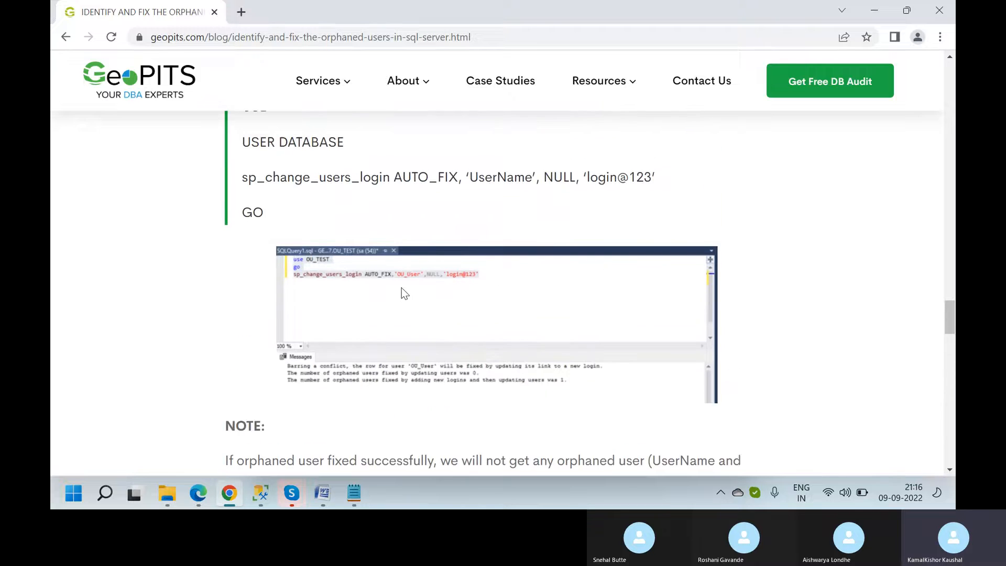
scroll(402, 288, up, 2)
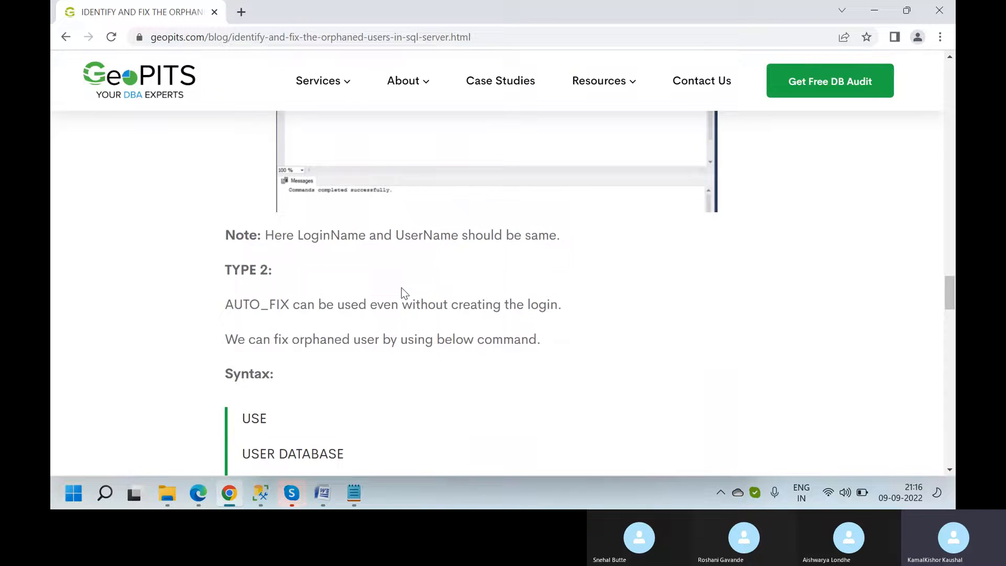
scroll(402, 288, down, 4)
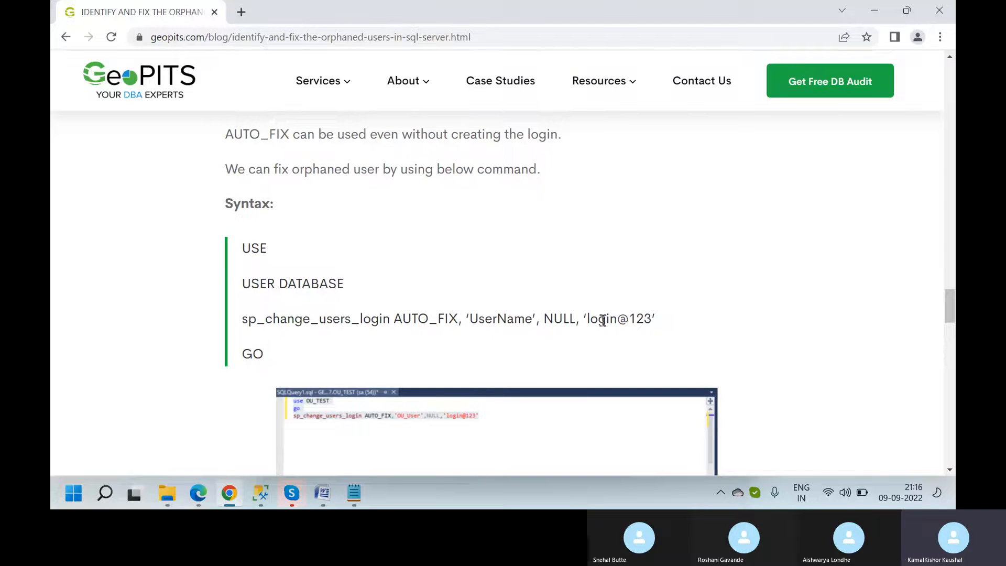
scroll(468, 311, up, 1)
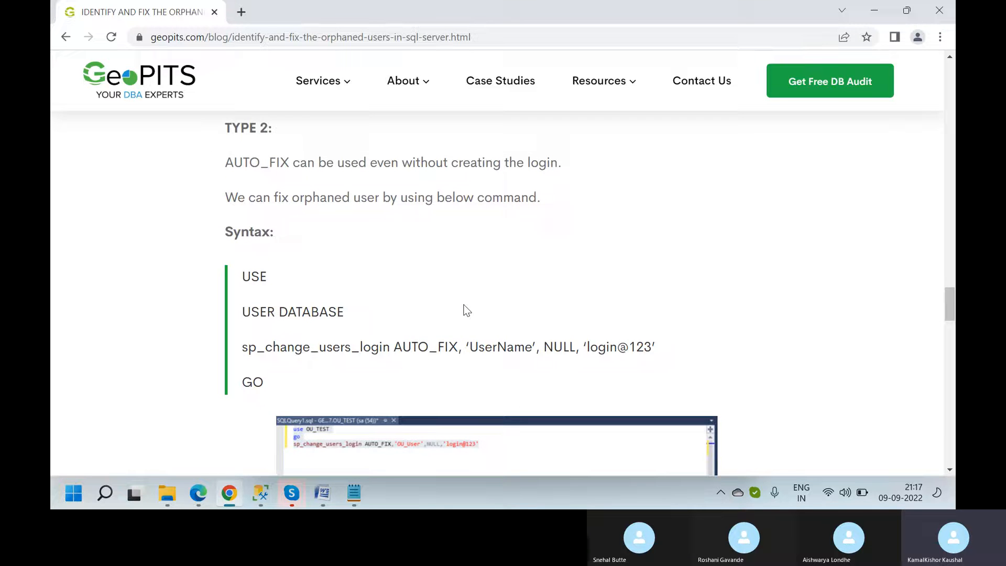
scroll(467, 311, down, 1)
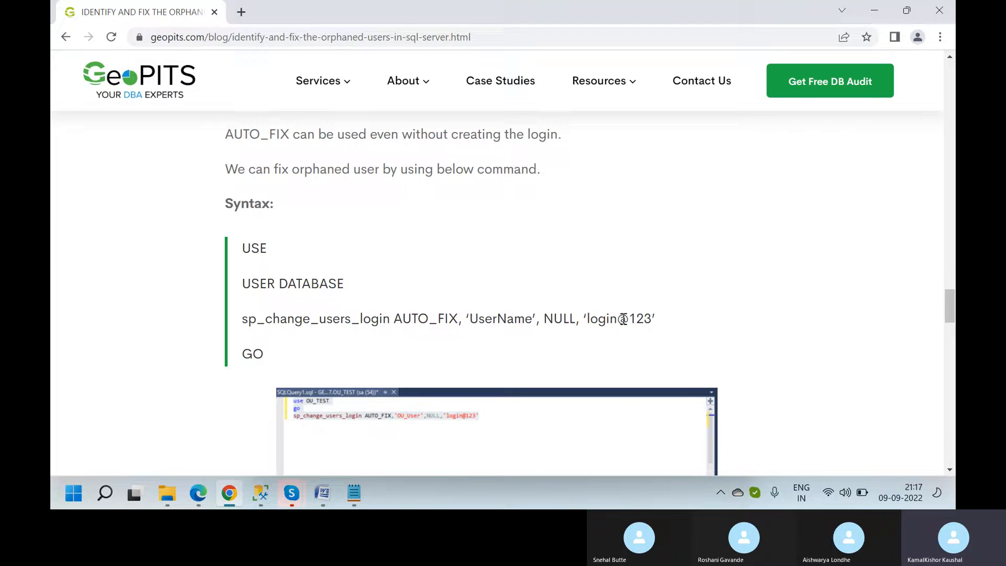
double_click(492, 320)
click(604, 342)
- Review the article's TYPE 1 AUTO_FIX, UPDATE_ONE and orphaned user SID methods, going back up to METHOD 1
scroll(603, 342, up, 5)
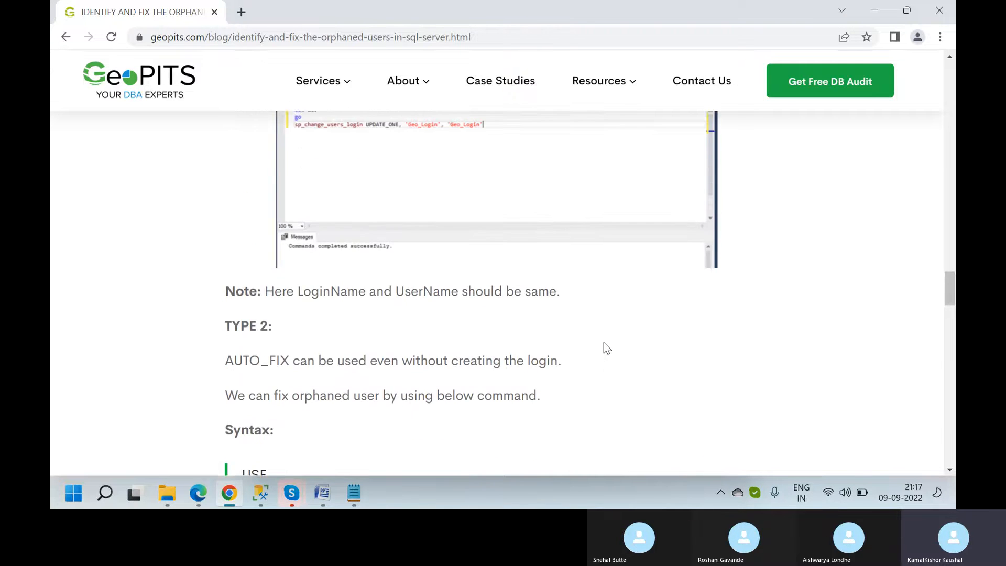
scroll(605, 348, up, 4)
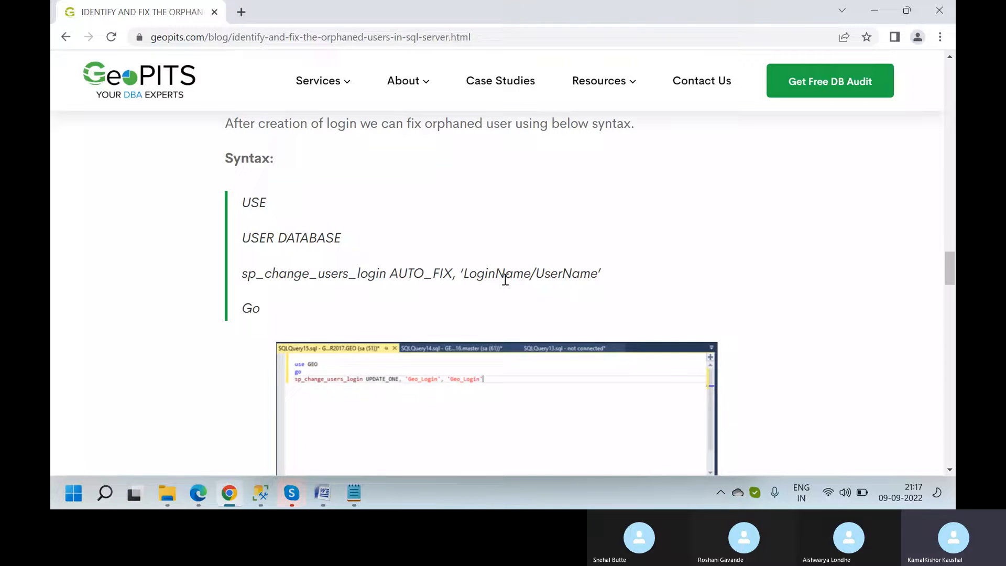
scroll(505, 279, up, 4)
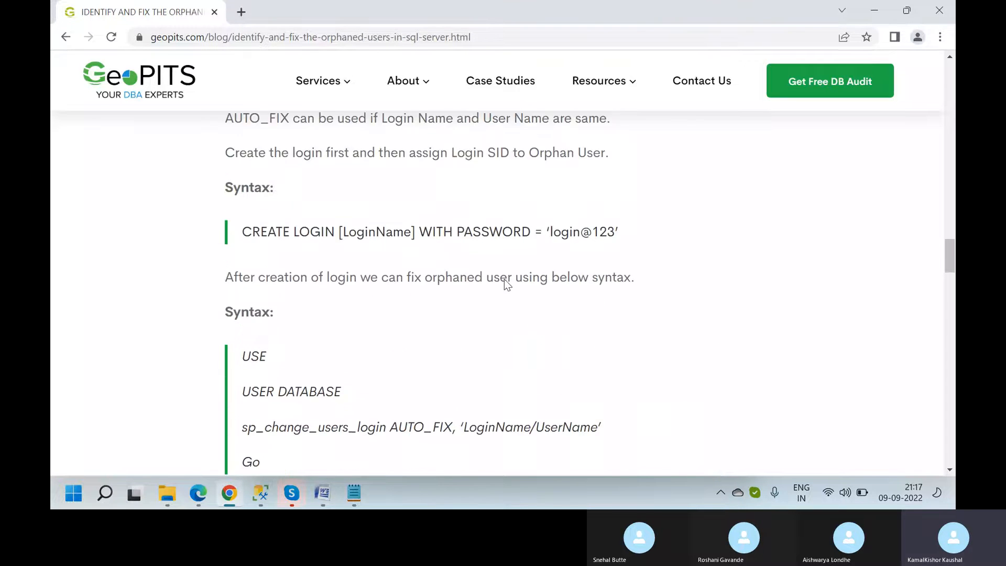
scroll(504, 279, up, 3)
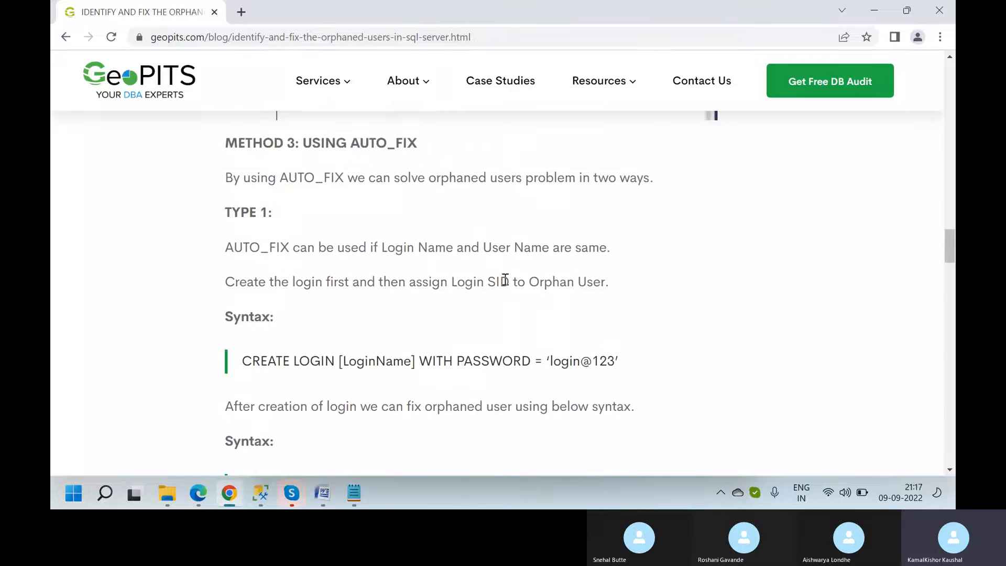
scroll(505, 284, up, 2)
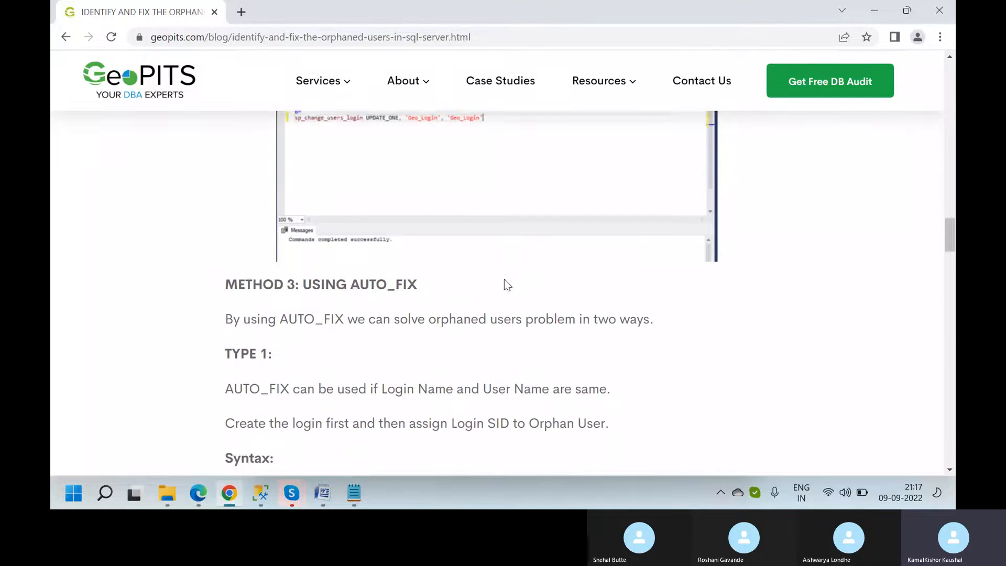
scroll(505, 280, up, 4)
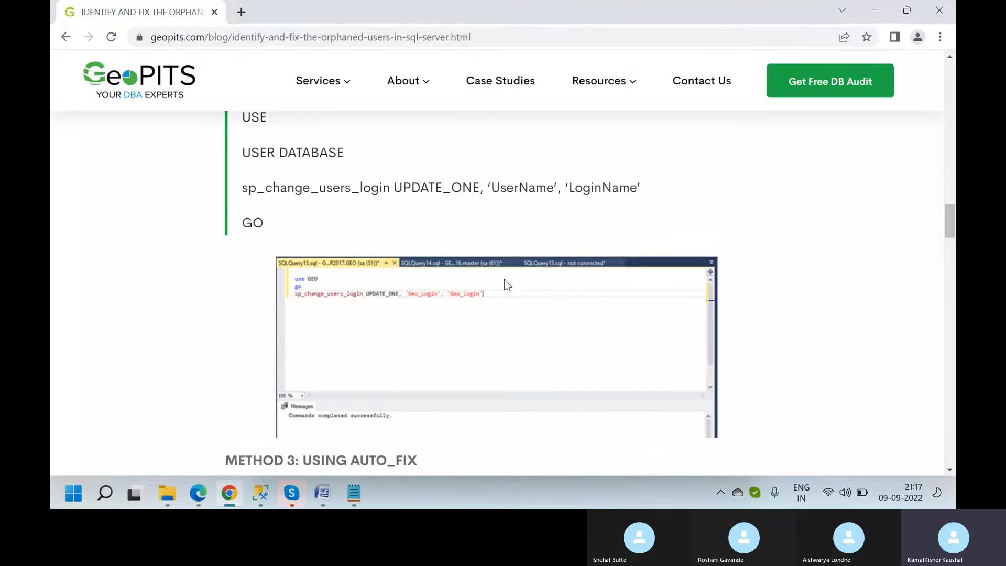
scroll(504, 279, up, 5)
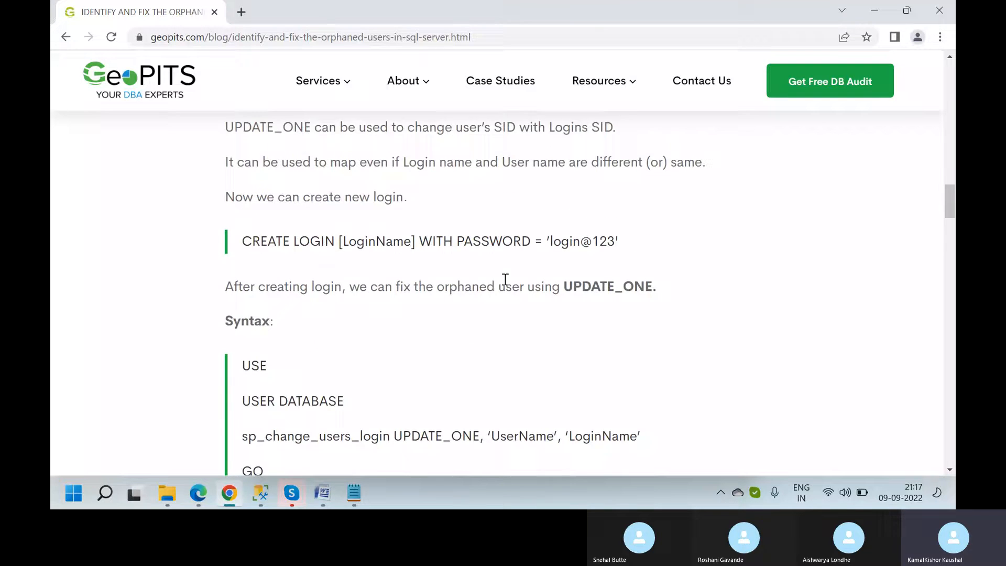
scroll(504, 279, up, 8)
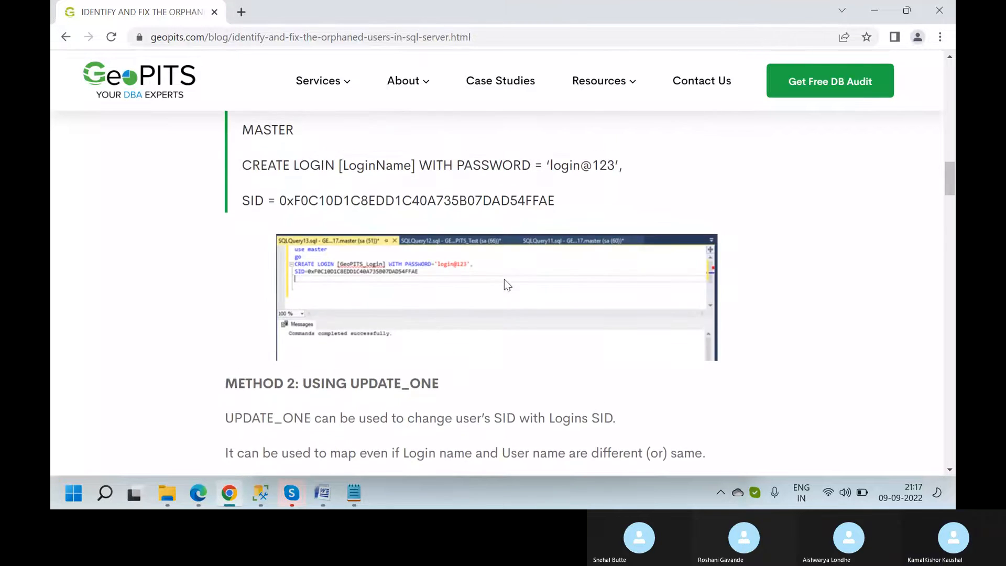
scroll(504, 279, up, 3)
scroll(504, 279, down, 5)
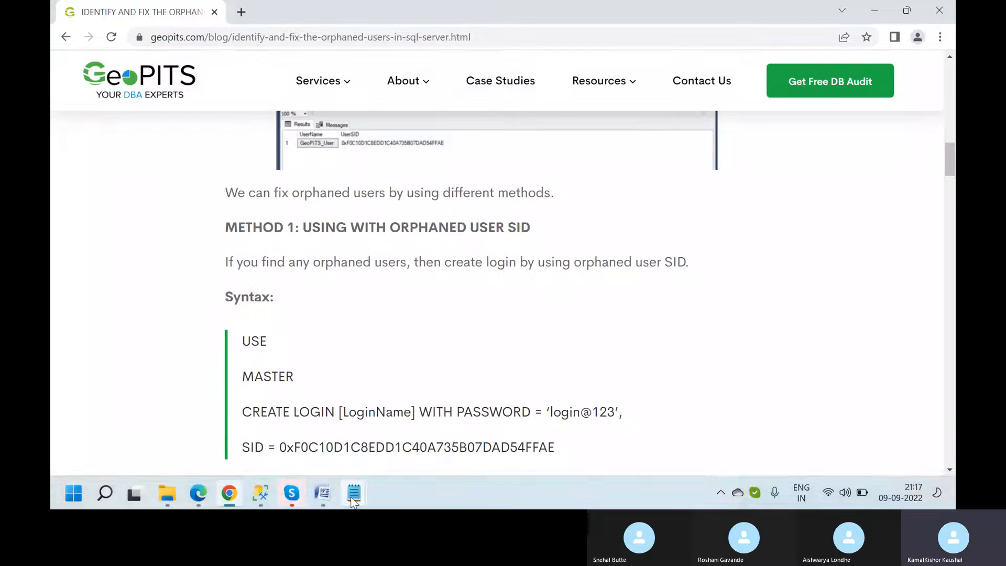
mouse_move(292, 494)
click(225, 429)
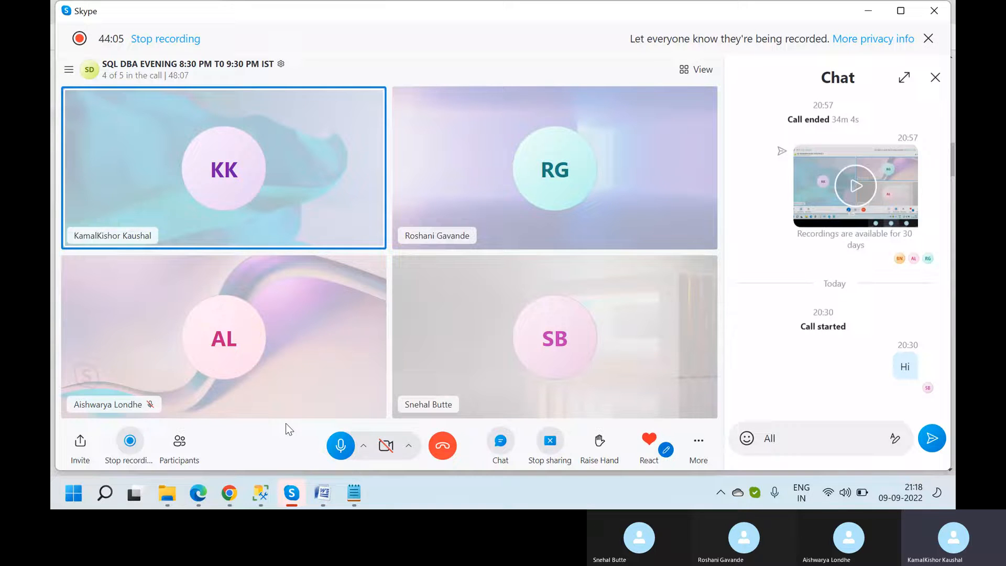
- Switch to SQL Server Management Studio and go to the auto_fix statement for SGSTEST in the SQLQuery3 script
mouse_move(252, 491)
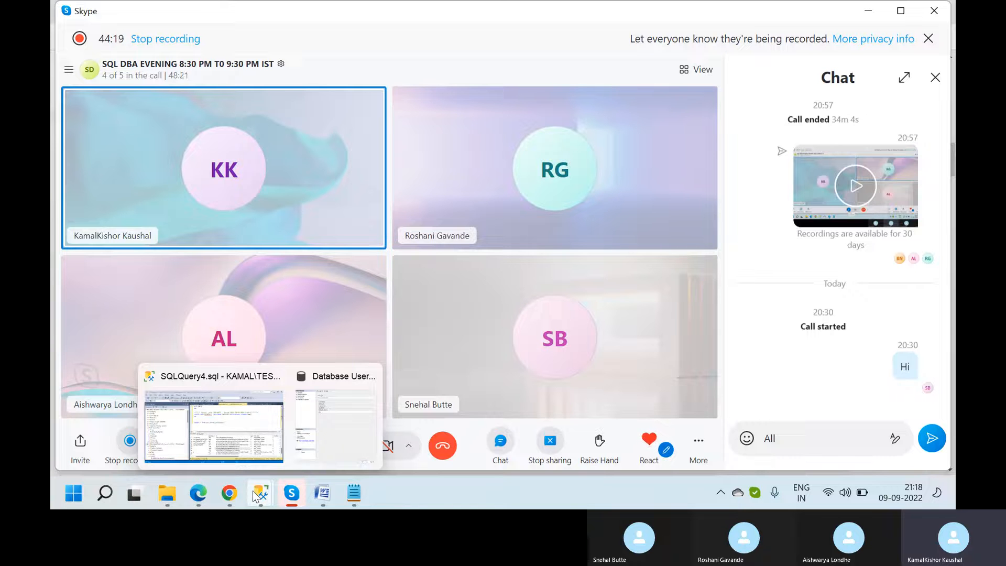
click(250, 426)
click(498, 90)
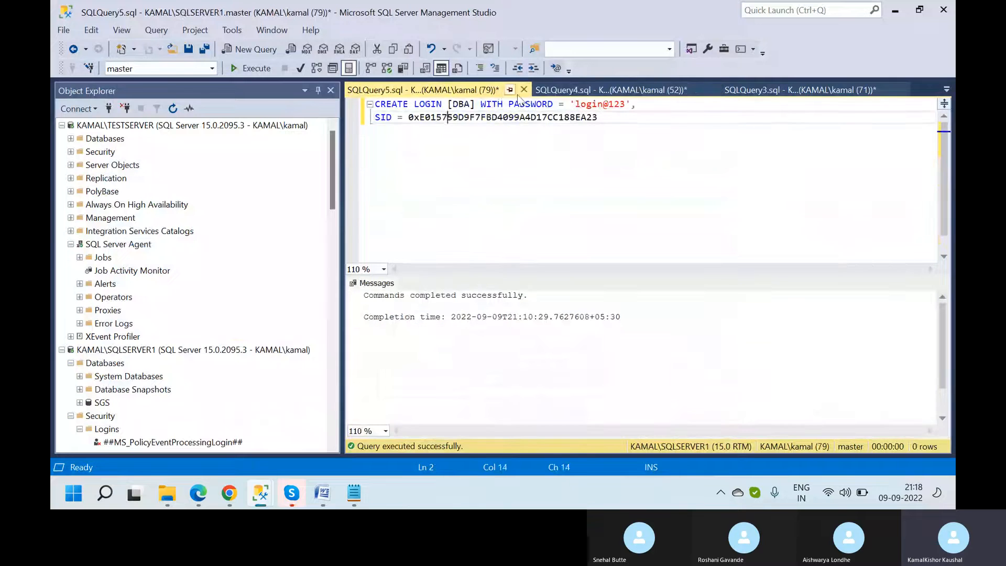
click(760, 92)
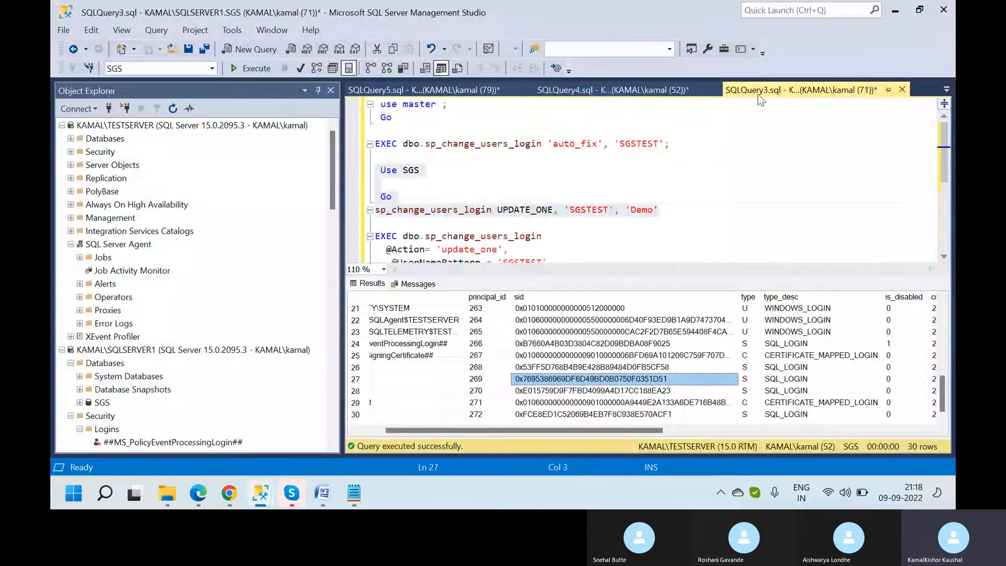
click(524, 175)
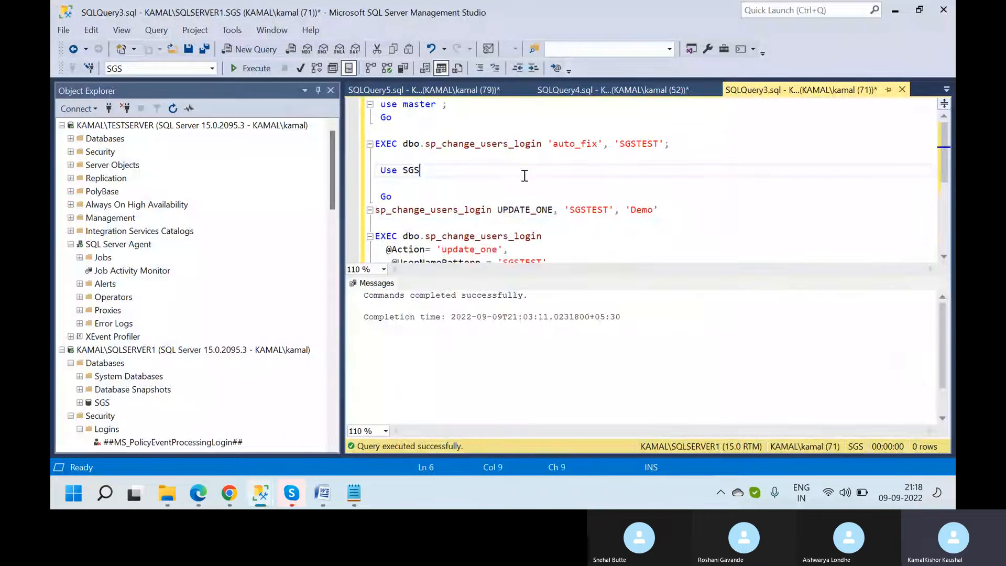
key(Up)
key(Up)
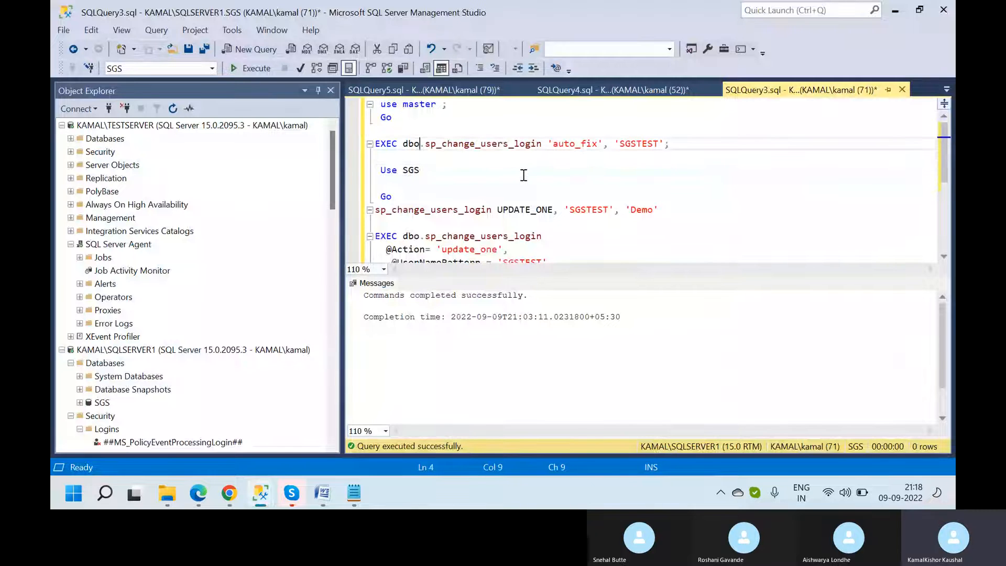
mouse_move(354, 493)
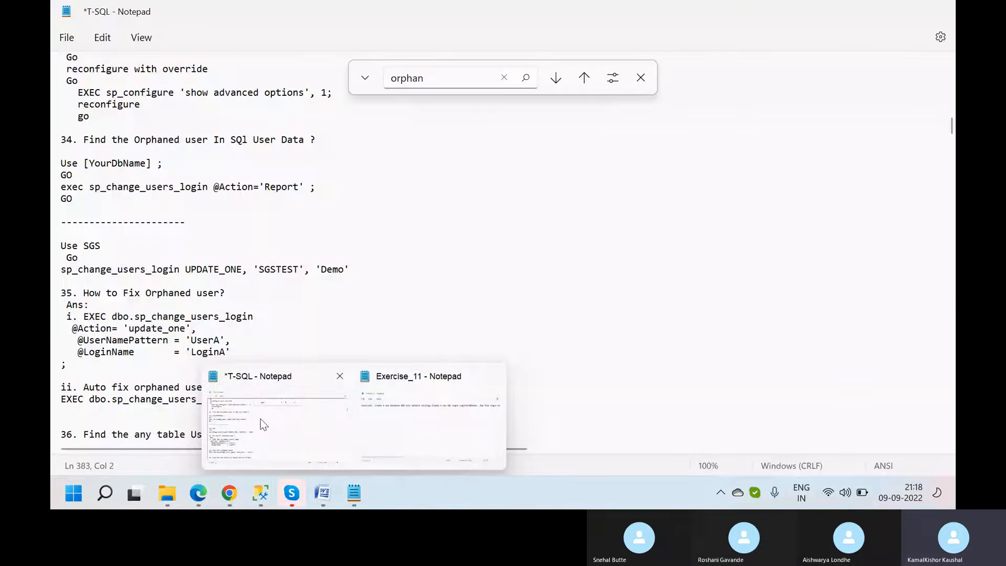
click(260, 419)
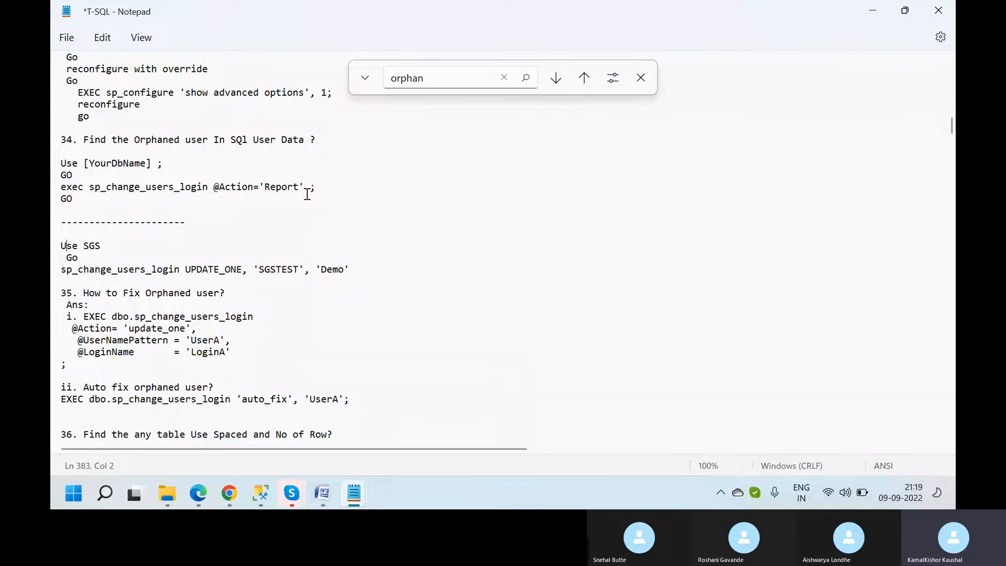
drag(316, 187, 58, 184)
key(ctrl+c)
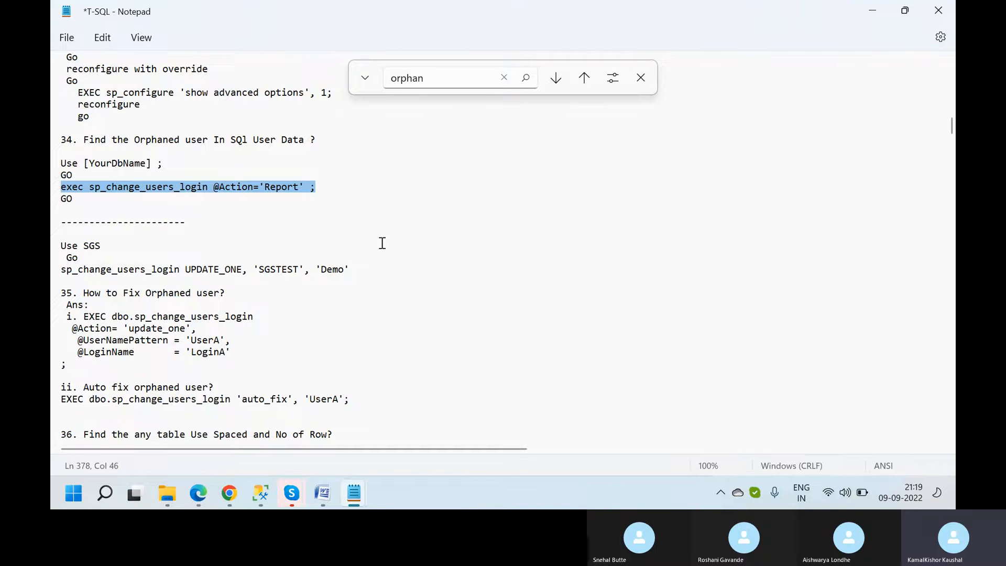
click(253, 493)
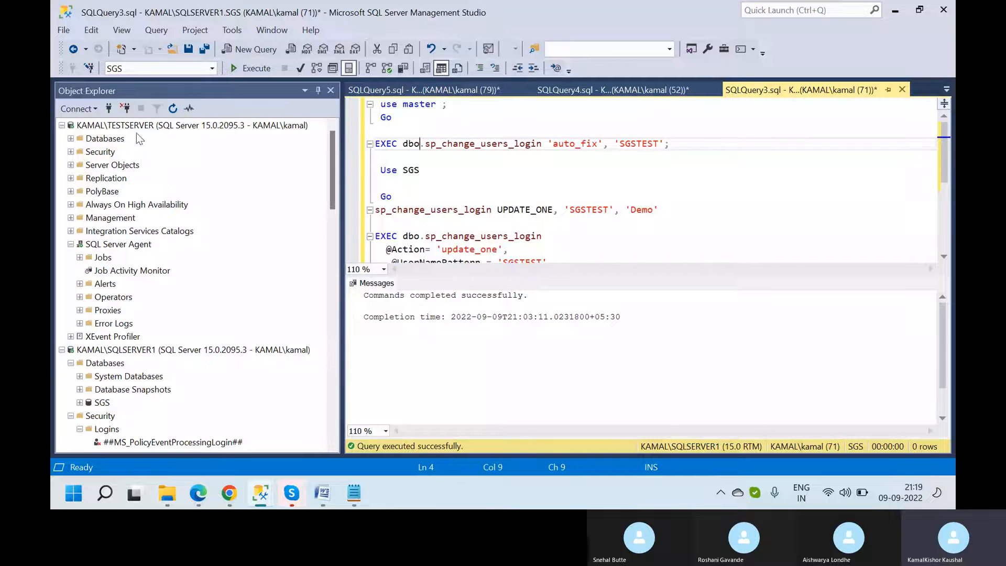
click(128, 350)
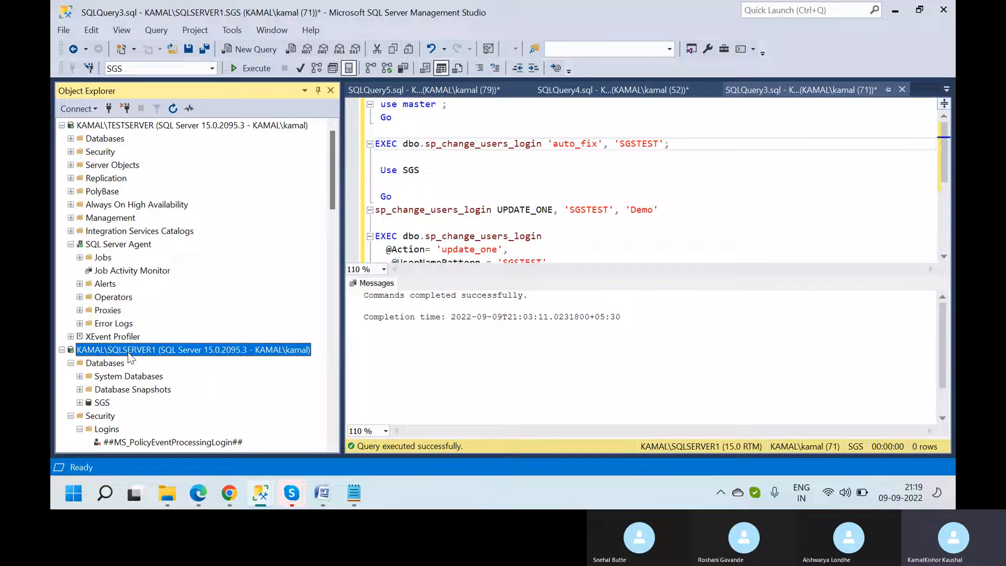
click(95, 402)
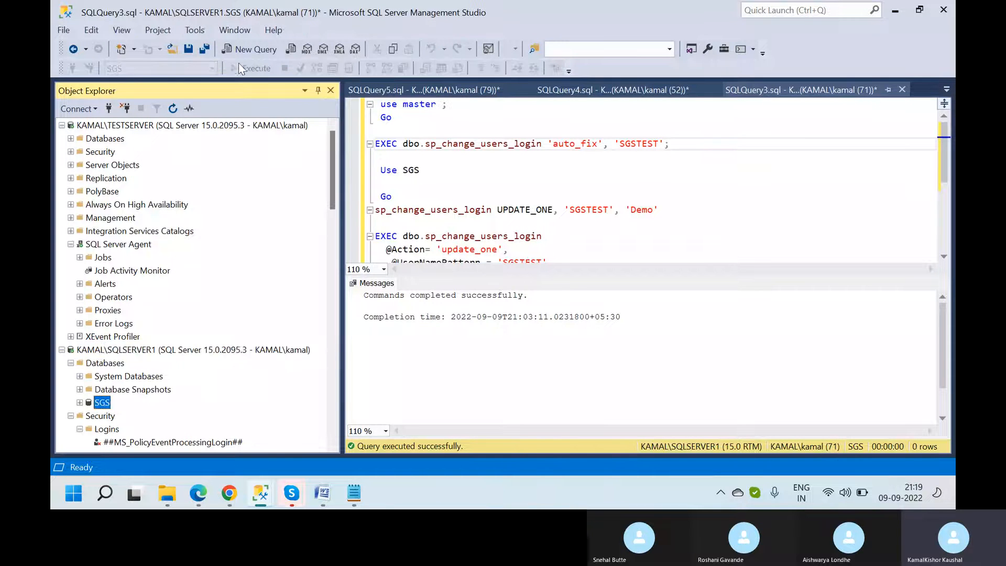
click(248, 50)
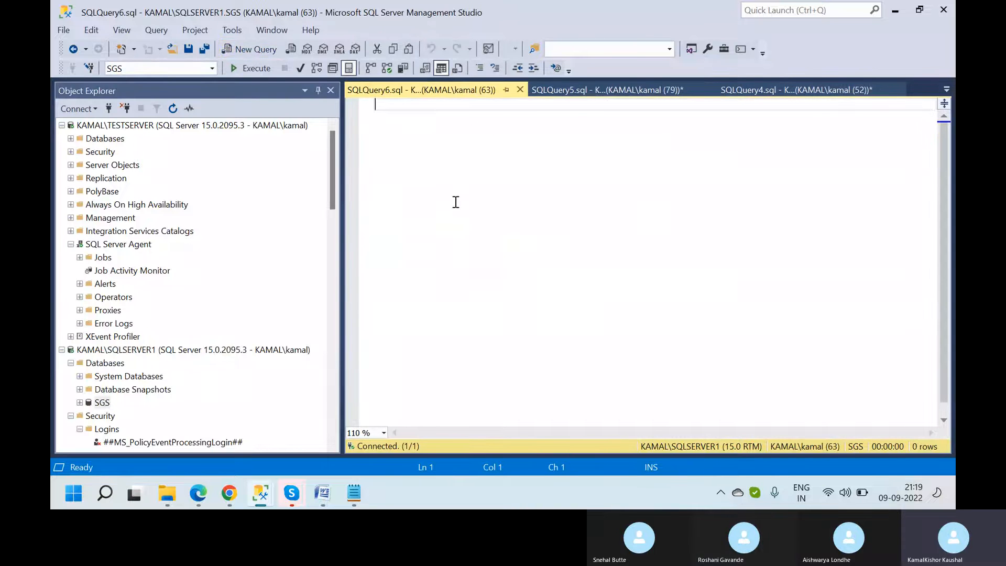
key(ctrl+v)
key(ctrl+a)
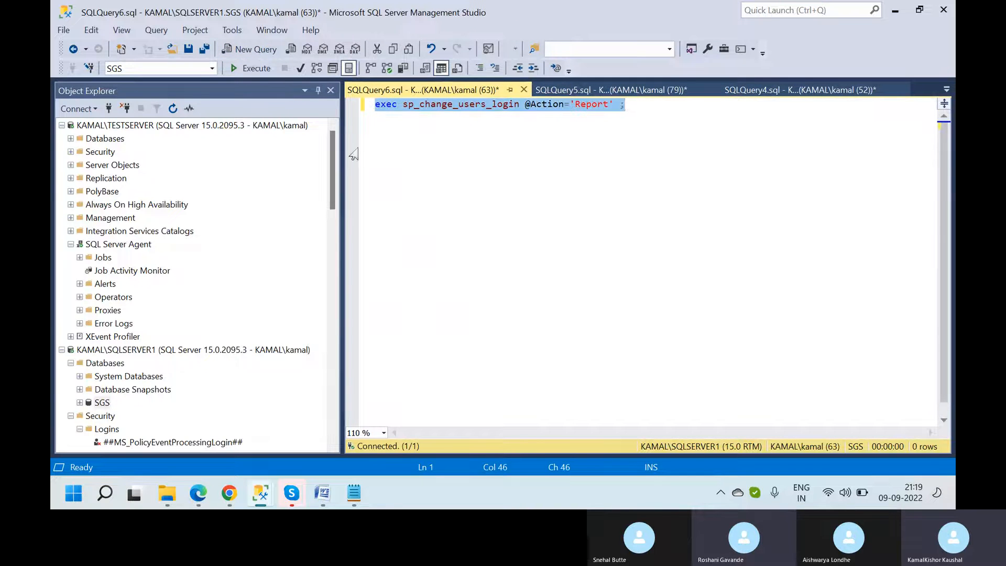
click(265, 72)
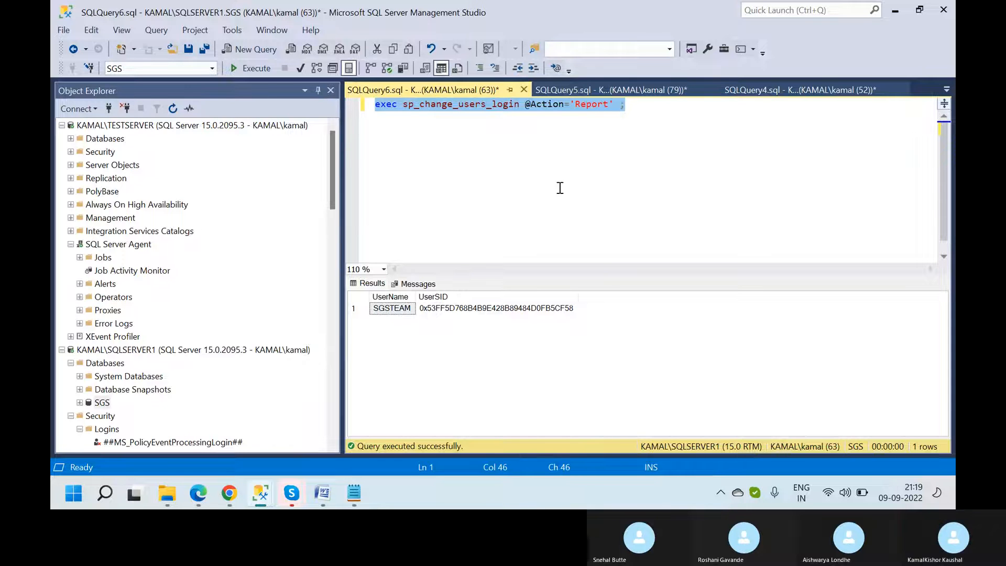
- Look over the CREATE LOGIN script in SQLQuery5 and the CREATE USER script in SQLQuery4, returning to the Report query
click(637, 91)
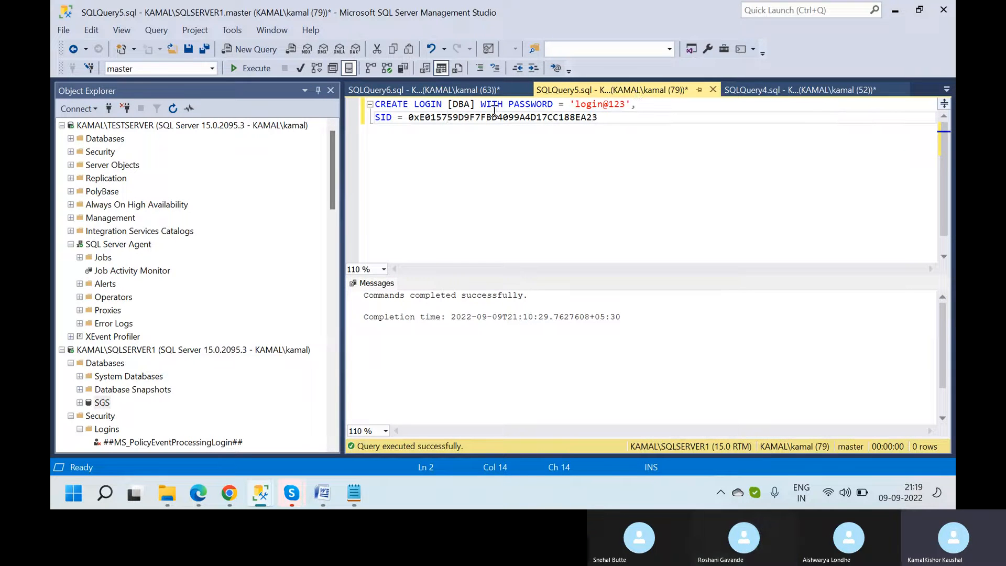
click(763, 91)
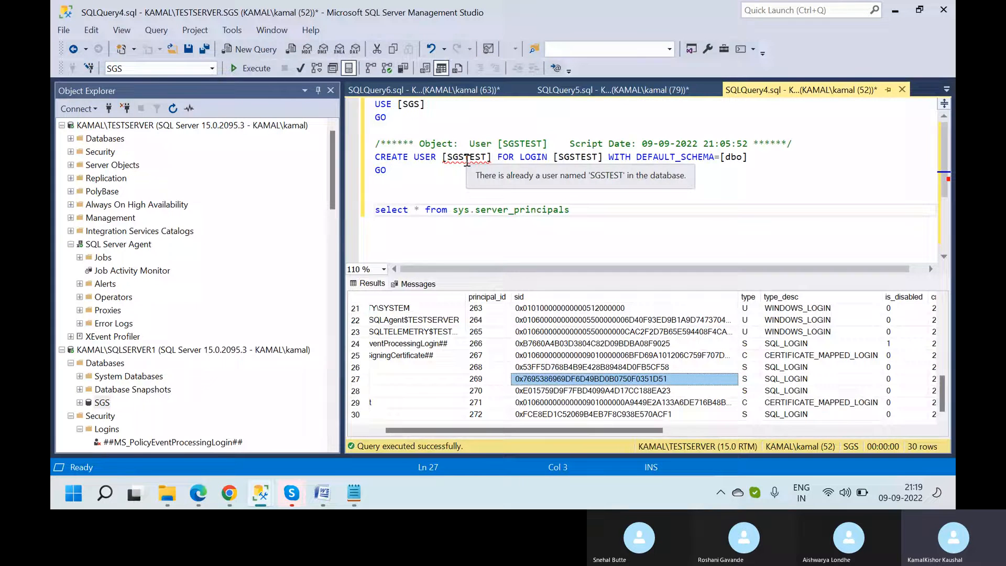
click(589, 91)
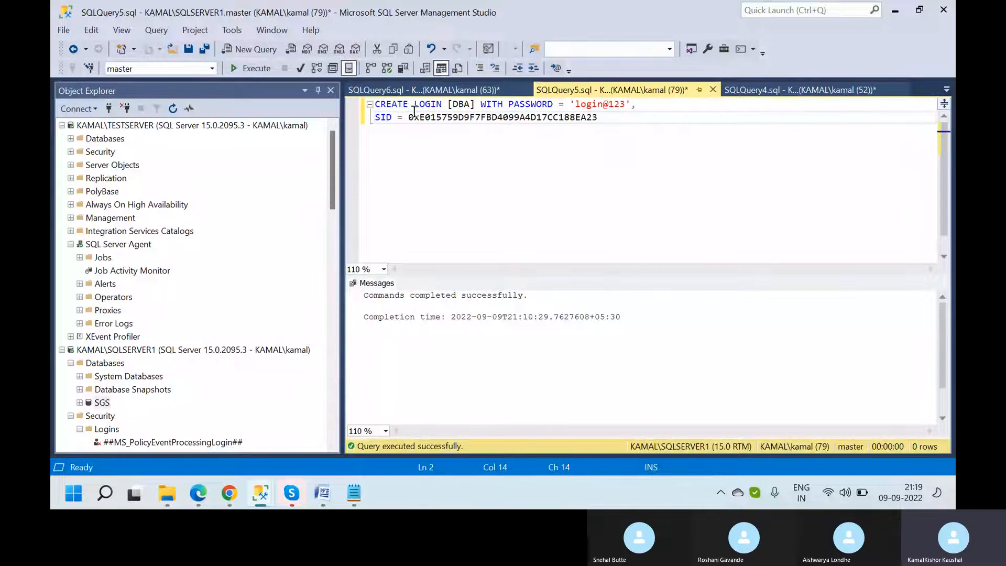
click(474, 89)
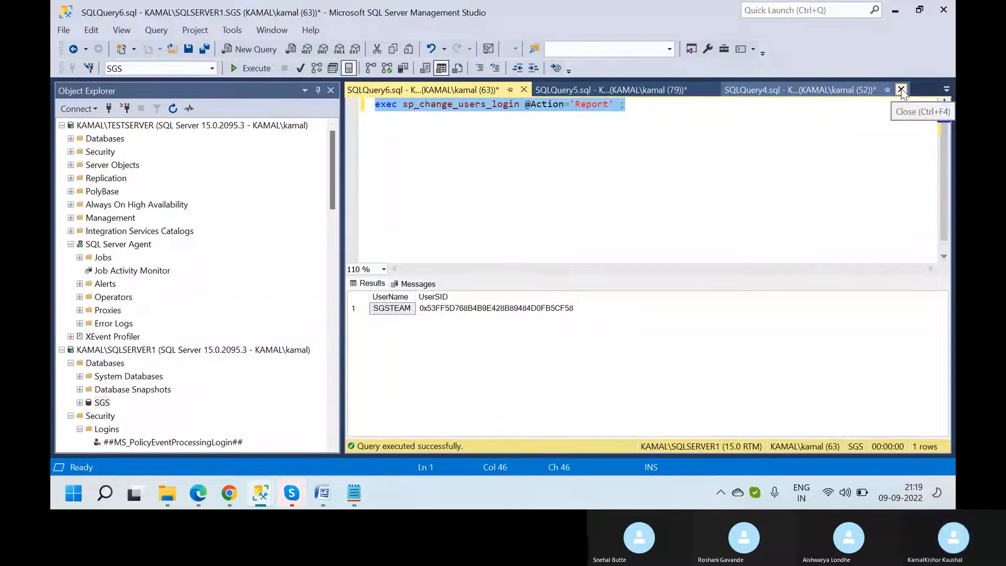
- Close the Report query SQLQuery6 without saving it and bring up the SQLQuery4 script
click(524, 90)
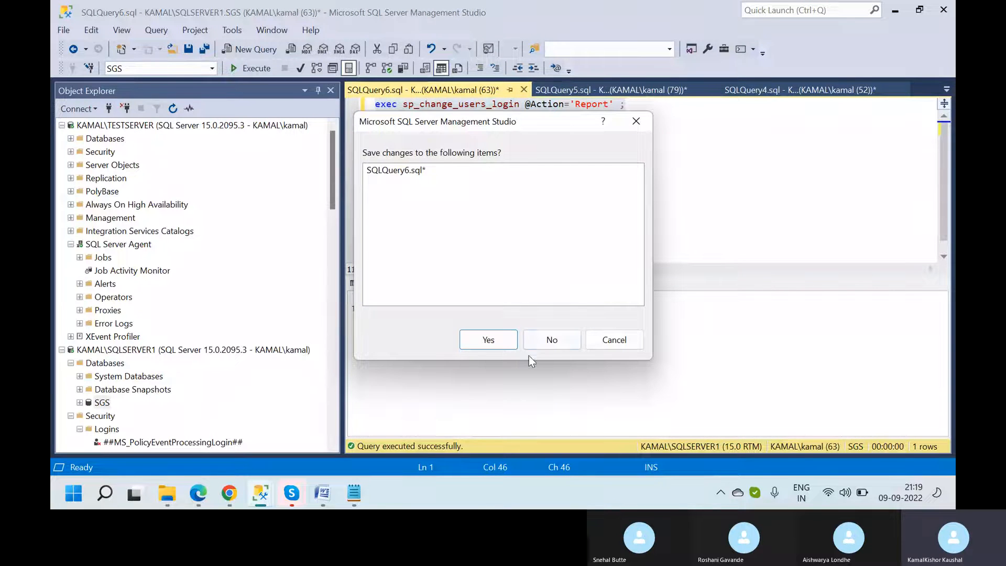
click(550, 337)
click(550, 93)
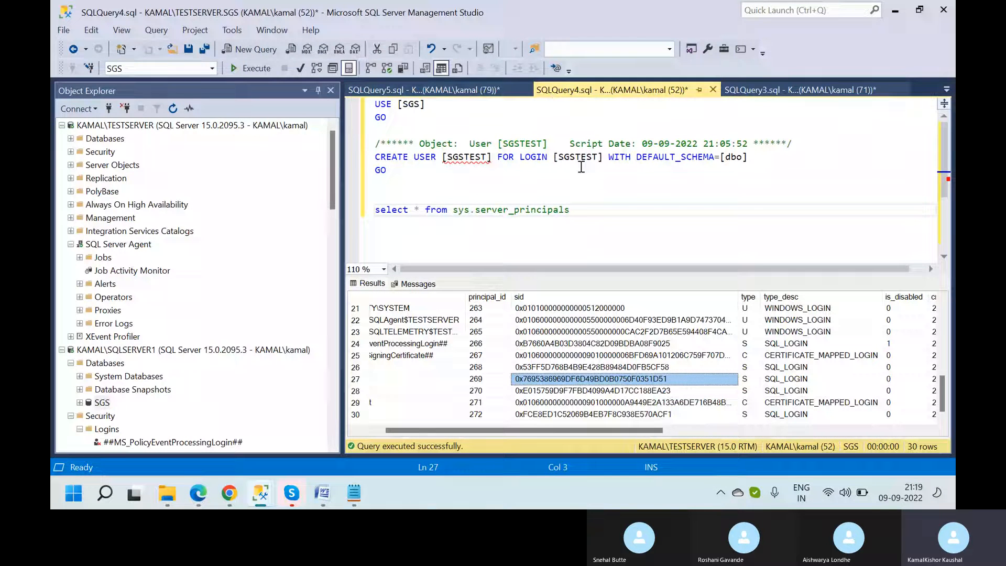
mouse_move(457, 160)
click(770, 96)
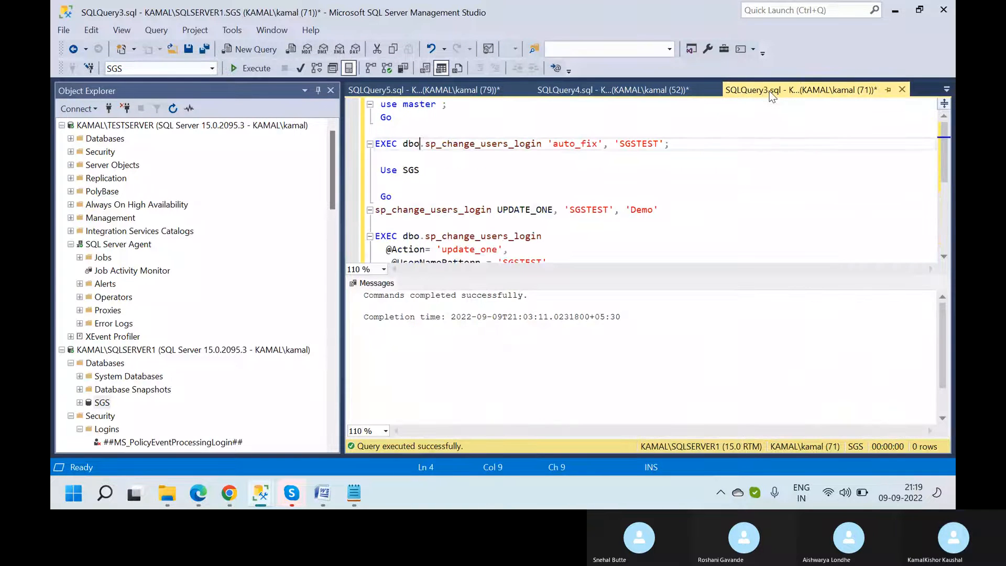
click(666, 158)
key(Down)
key(Down)
key(Down)
key(Down)
key(Down)
key(Down)
key(Down)
key(Down)
key(Down)
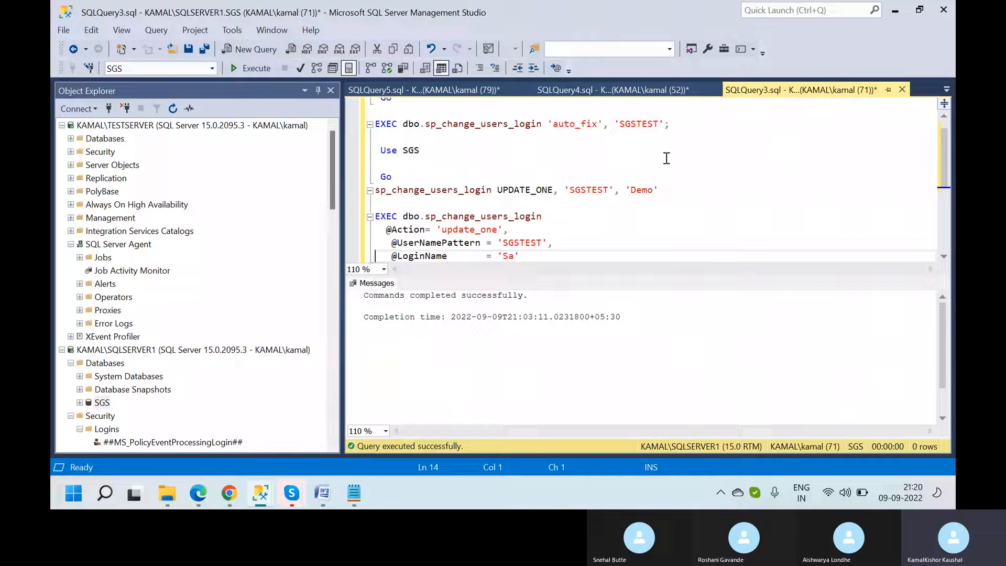
- Review the sp_change_users_login script in SQLQuery3 from its first line and select the whole script
key(Up)
key(Up)
key(Up)
key(Up)
key(Up)
key(Up)
key(Up)
key(Up)
key(Up)
key(Up)
key(Up)
key(Up)
key(Up)
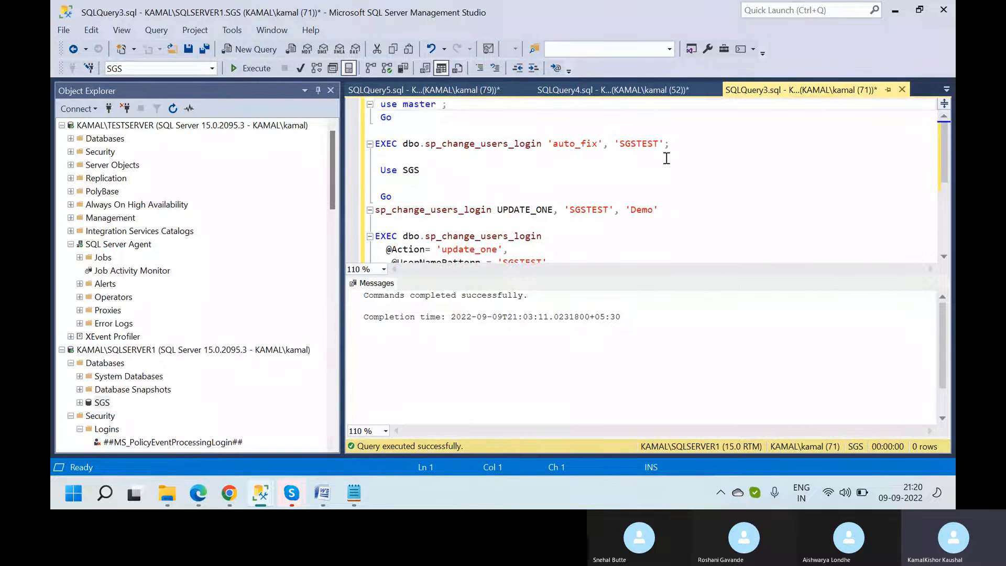
key(ctrl+a)
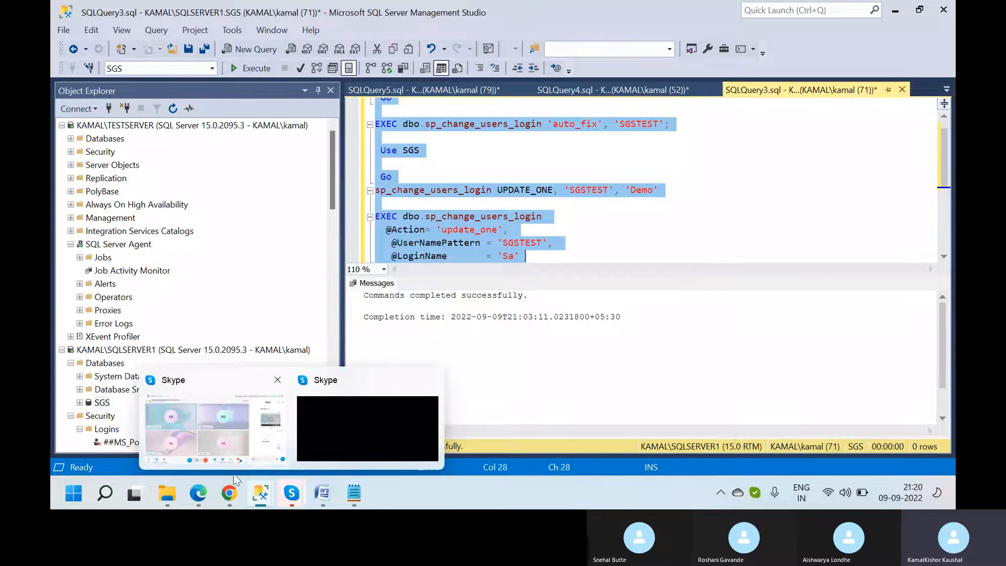
- Switch to Edge and review the security and orphan user topics of Module 4 in the SQL DBA Syllabus PDF
mouse_move(321, 498)
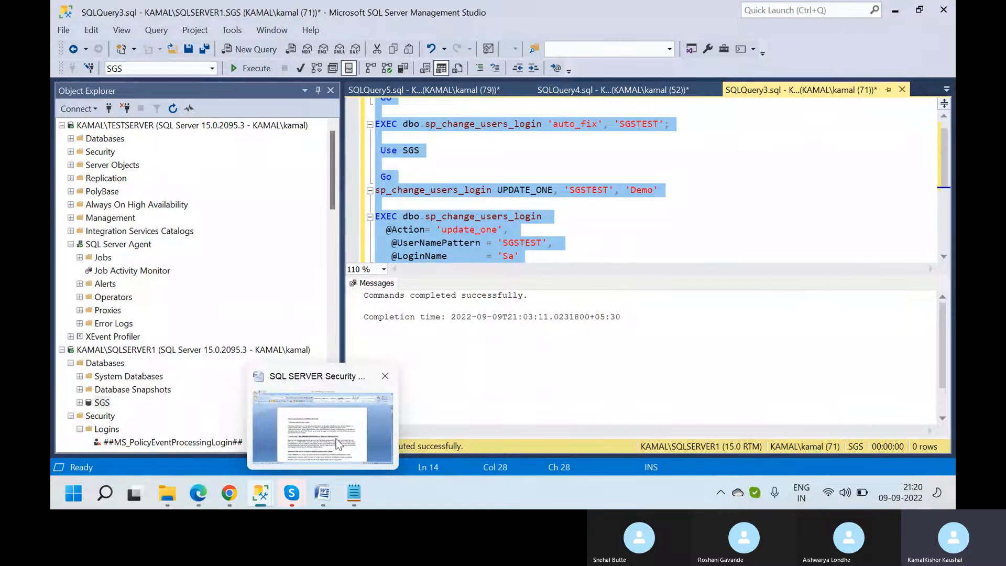
mouse_move(339, 445)
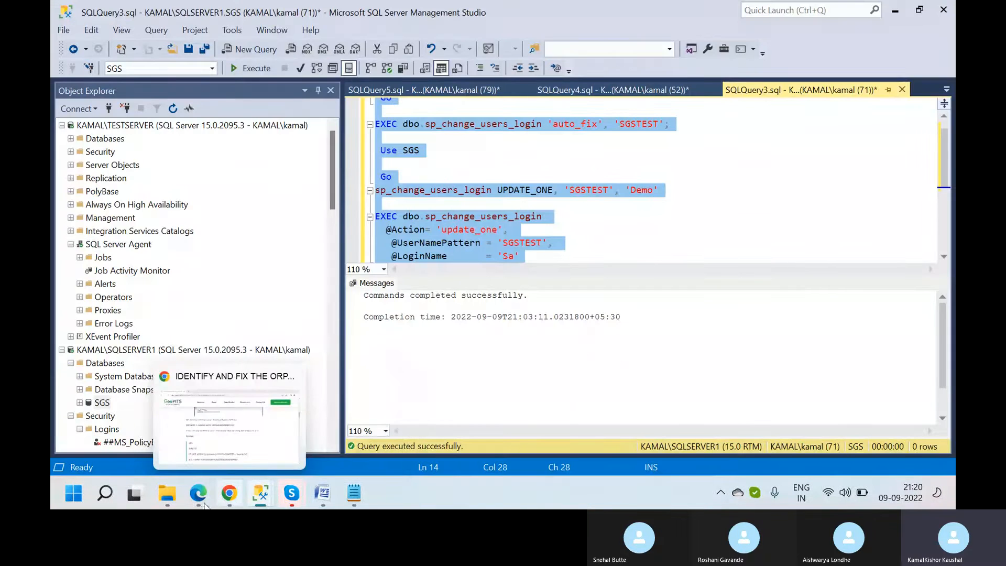
click(200, 495)
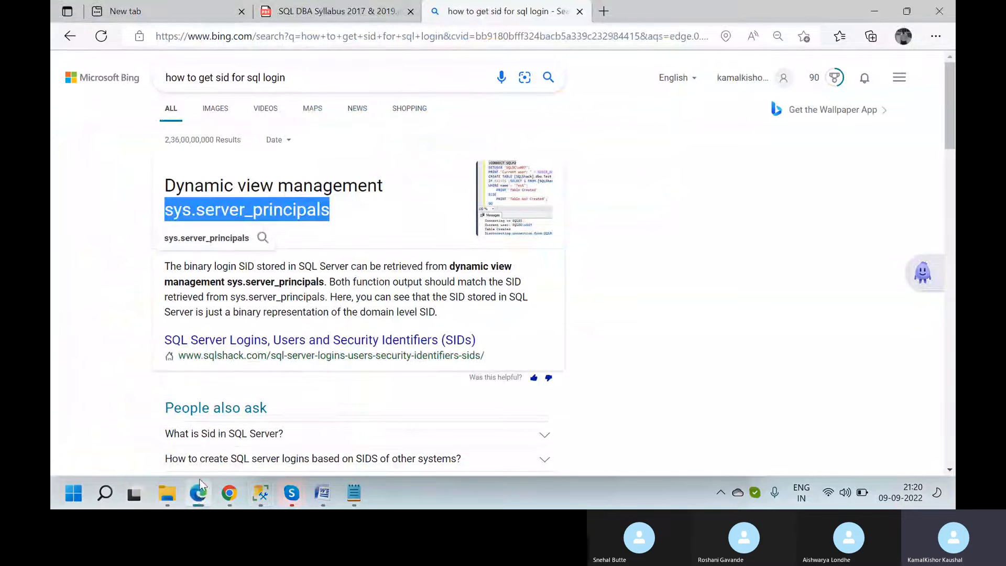
click(317, 15)
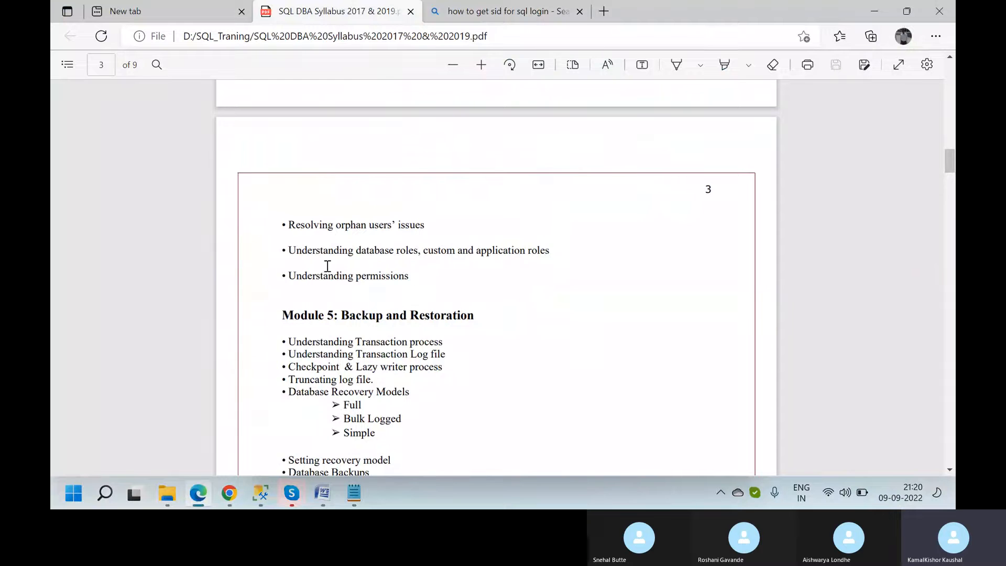
scroll(467, 295, up, 5)
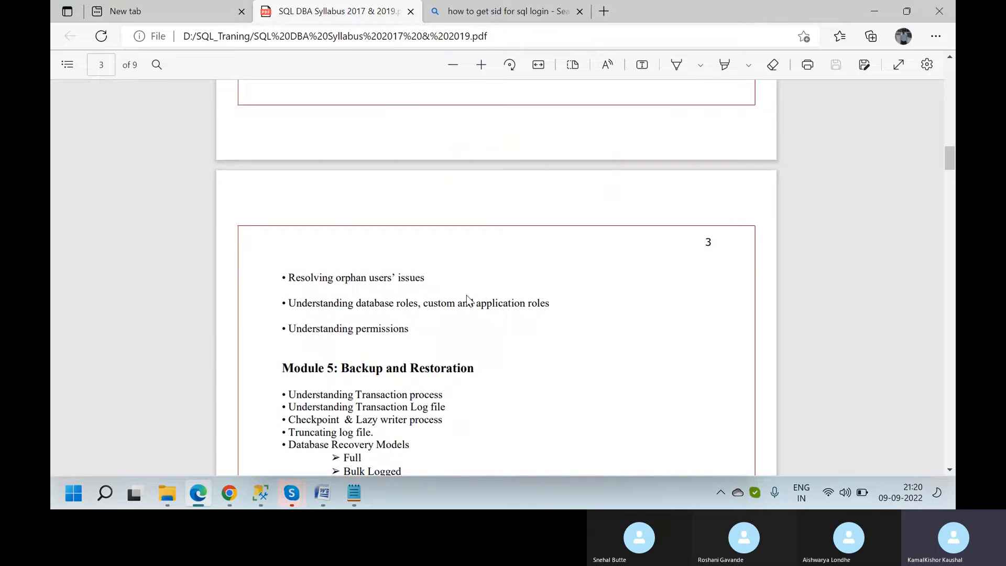
scroll(467, 295, down, 5)
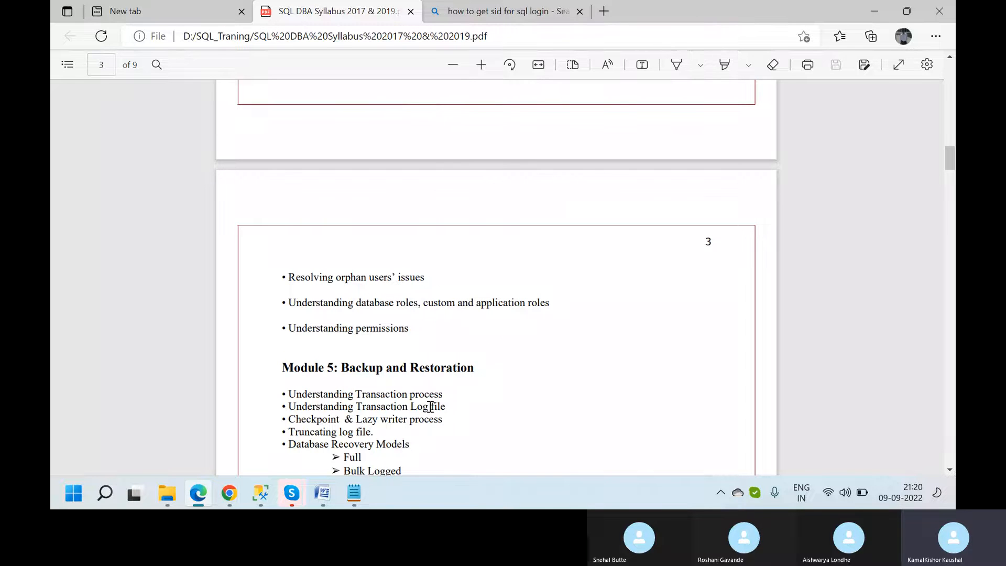
scroll(430, 407, up, 10)
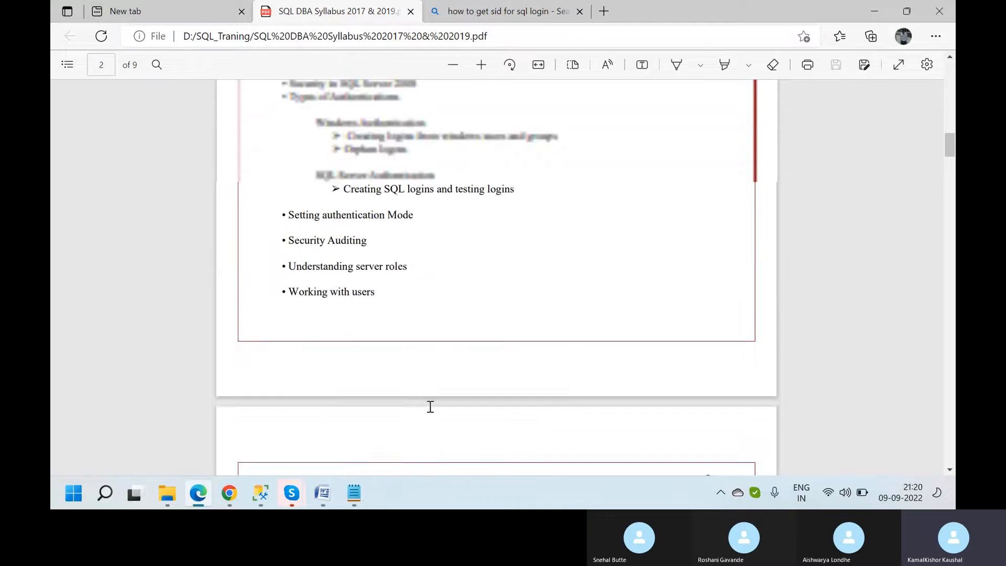
scroll(430, 407, down, 6)
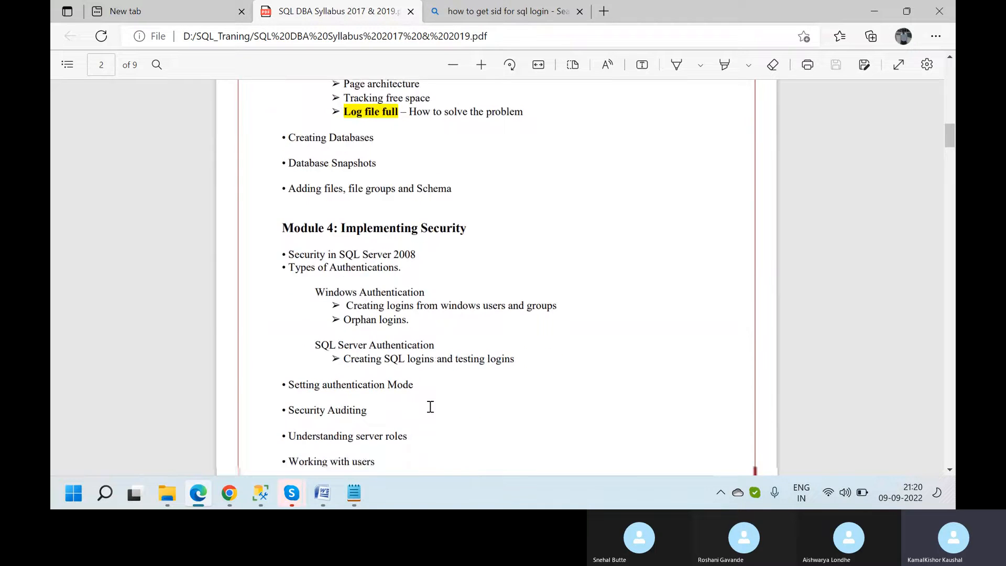
mouse_move(257, 498)
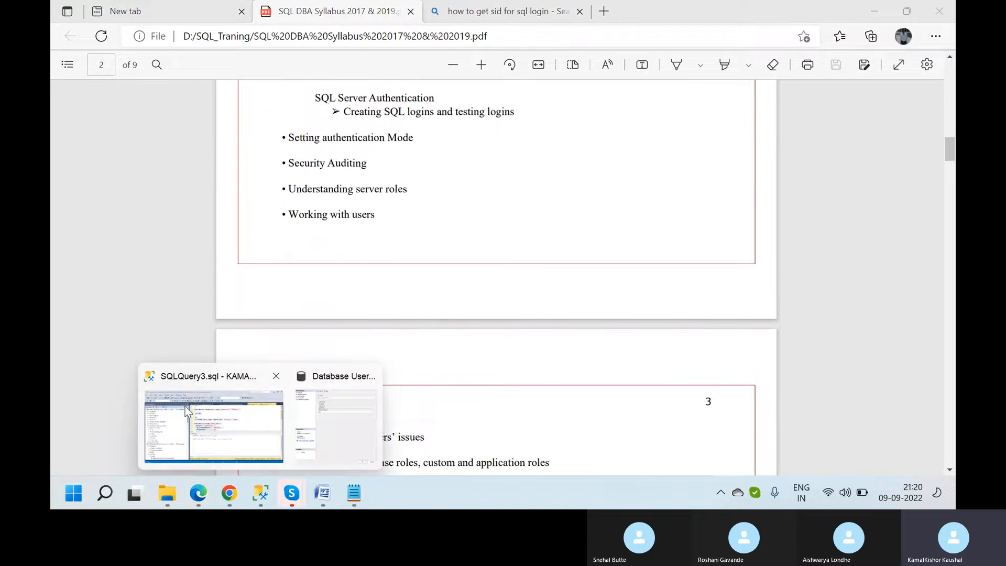
- Switch back to SQL Server Management Studio and disconnect the Windows-authenticated SQLSERVER1 connection in Object Explorer
click(182, 407)
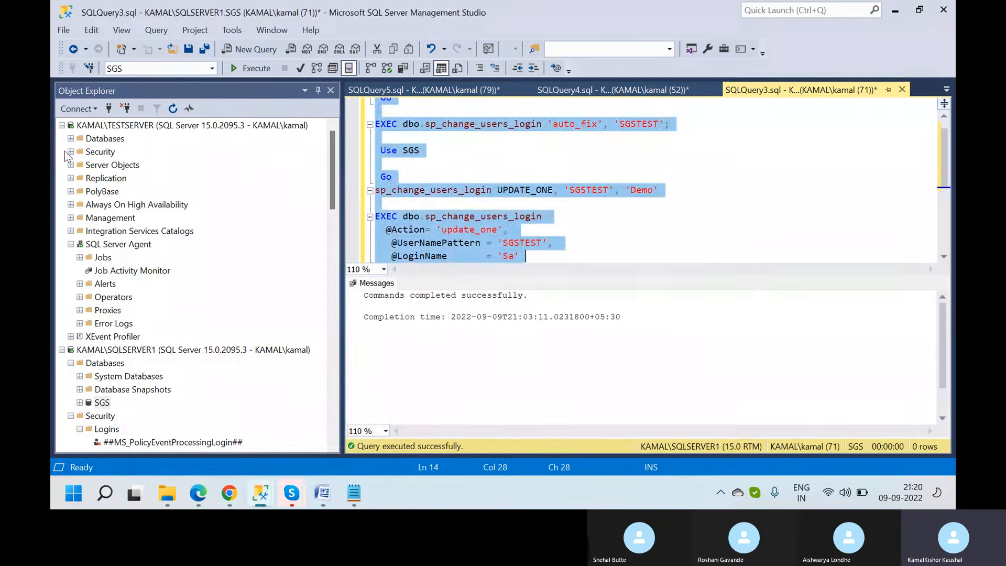
right_click(96, 361)
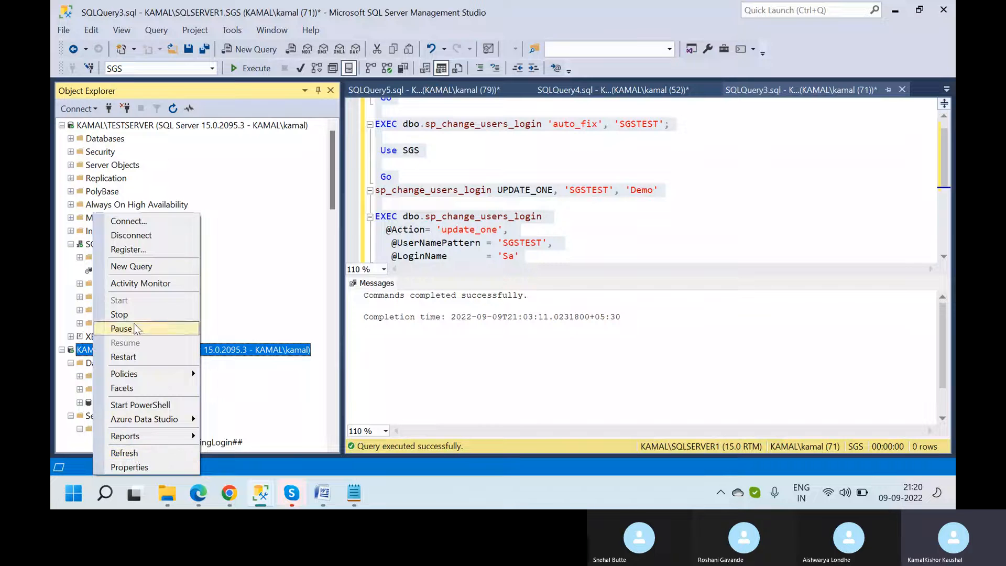
click(134, 235)
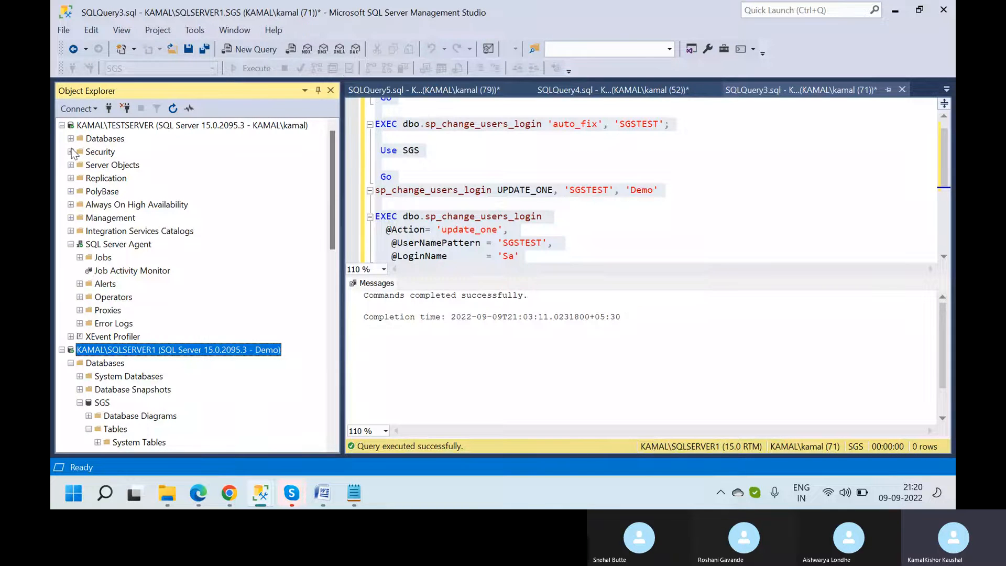
- Expand the security logins and server roles of the TESTSERVER instance and examine the roles from bulkadmin to sysadmin
click(71, 152)
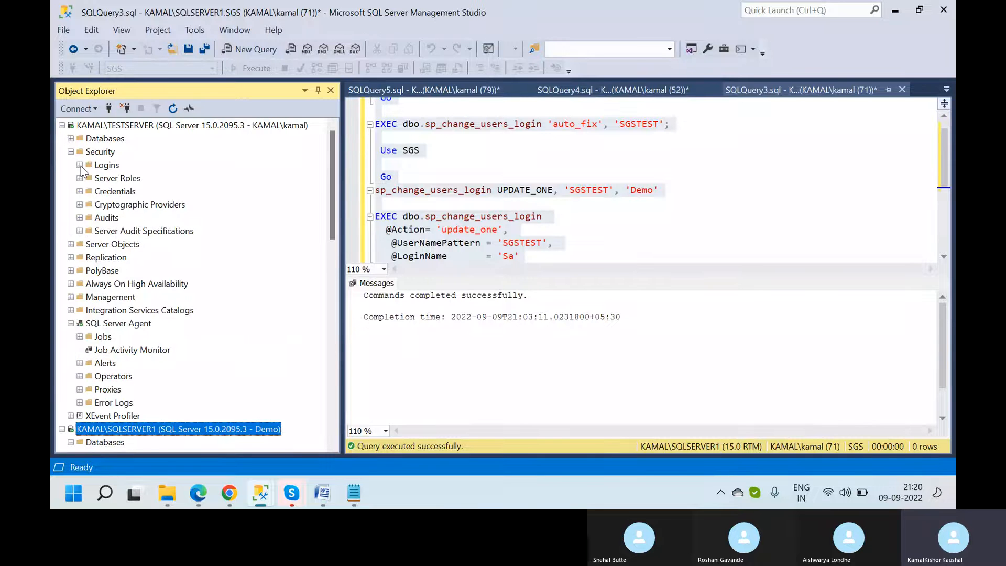
click(80, 165)
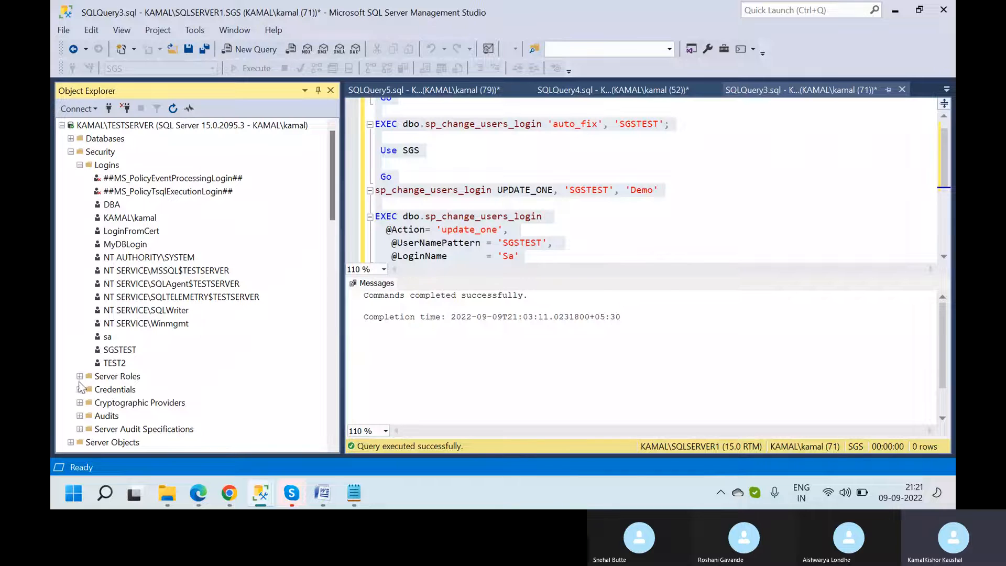
click(79, 377)
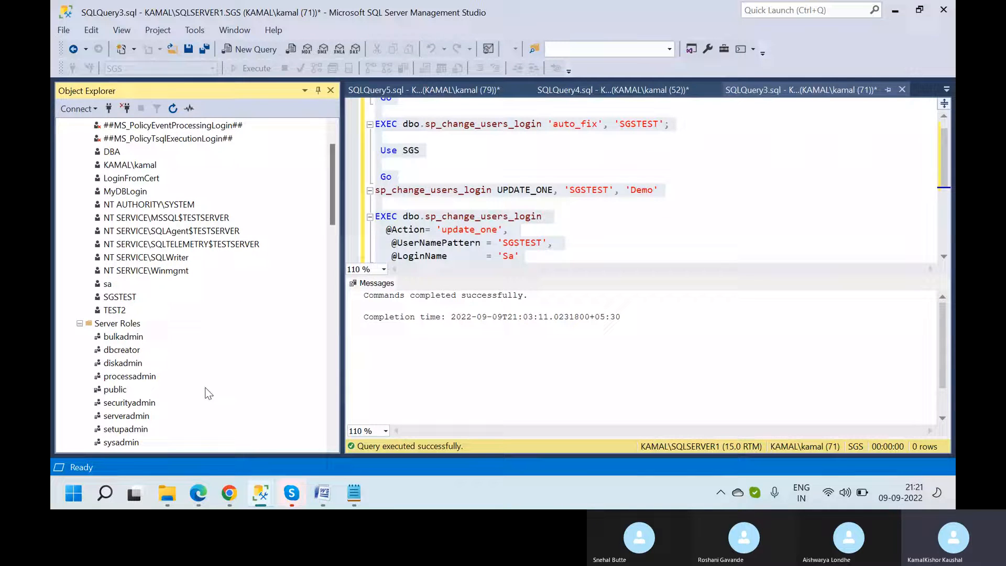
scroll(157, 414, down, 2)
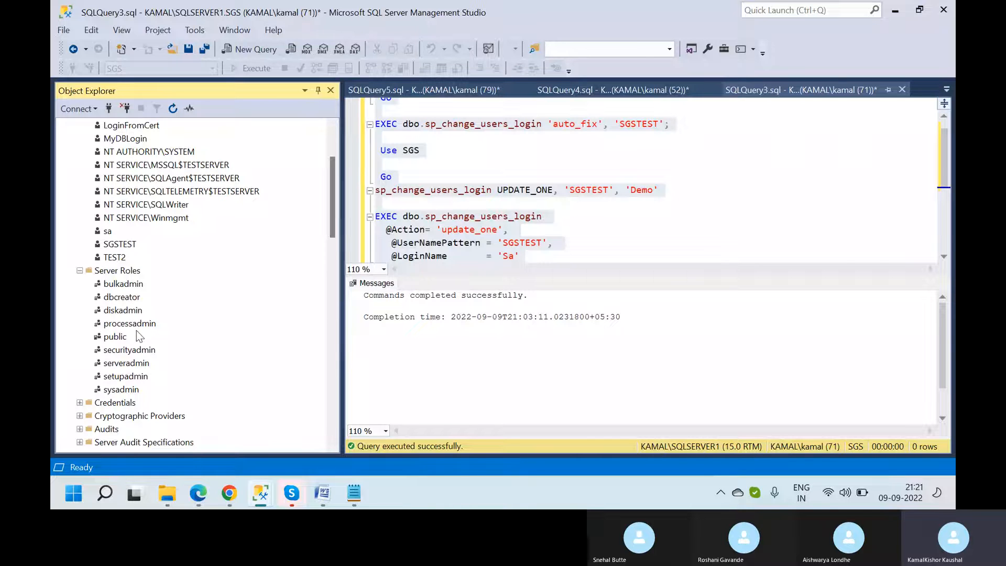
click(119, 286)
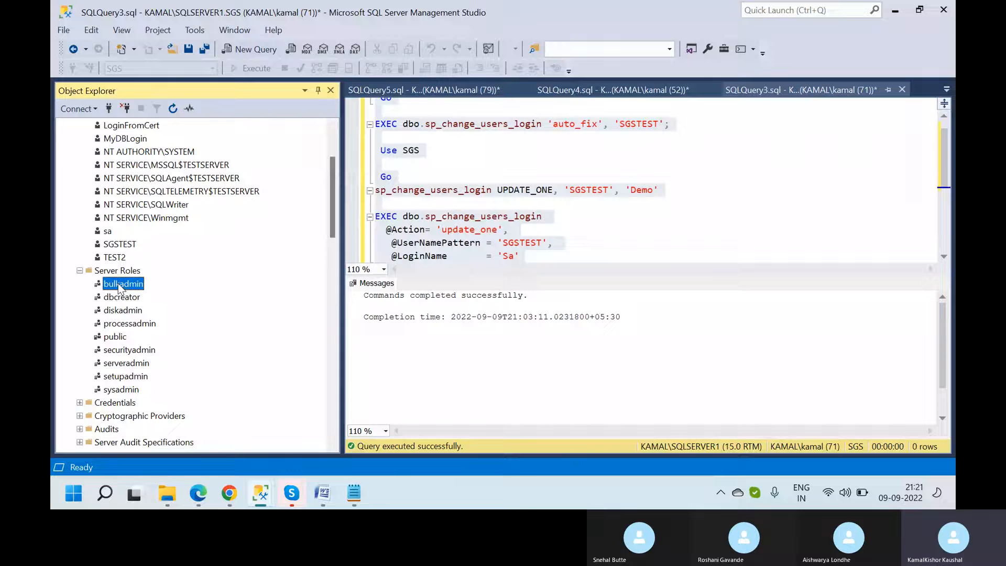
click(120, 392)
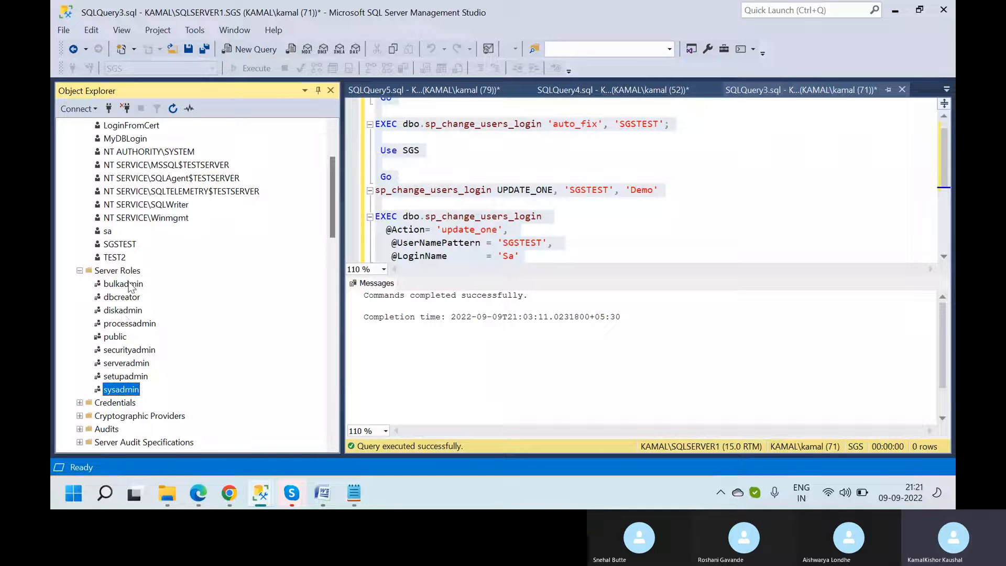
- Remove the processadmin server role from the DBA login on TESTSERVER and save the login properties
click(331, 147)
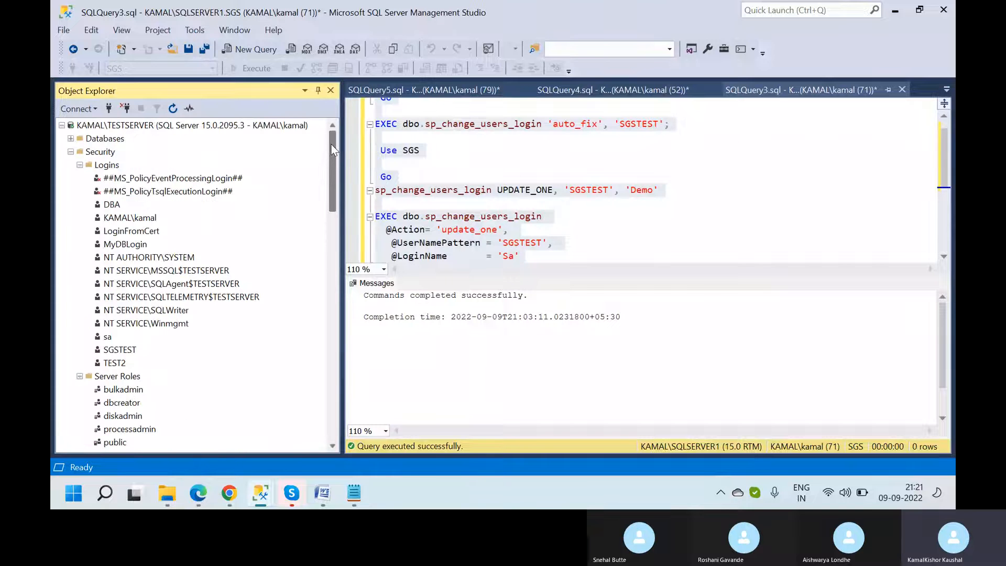
click(100, 165)
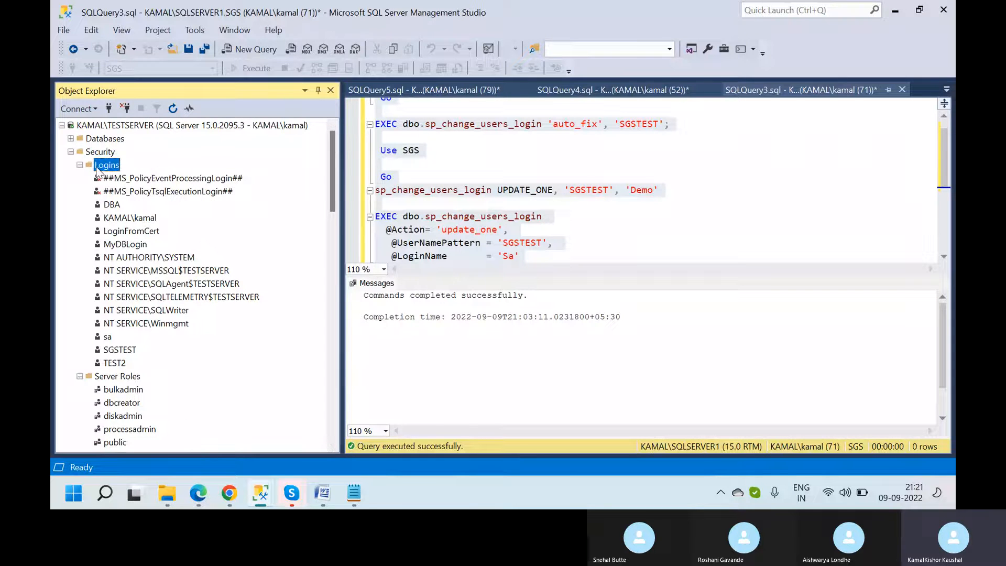
right_click(108, 205)
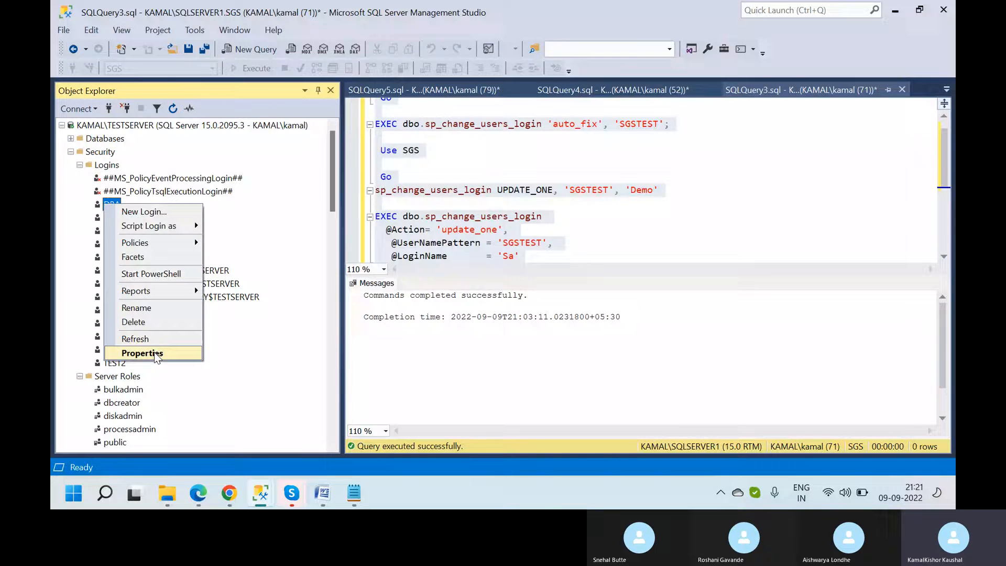
click(155, 354)
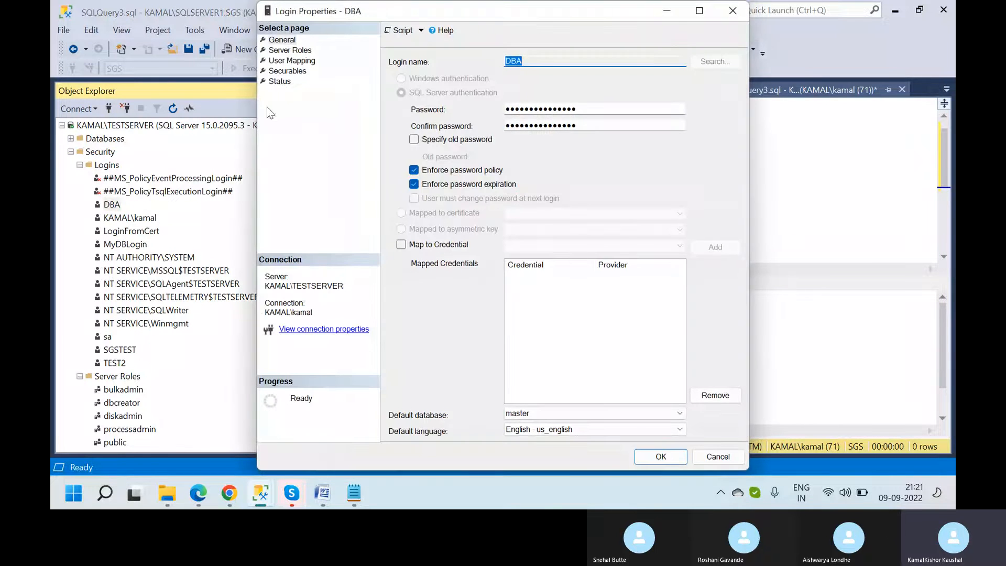
click(298, 50)
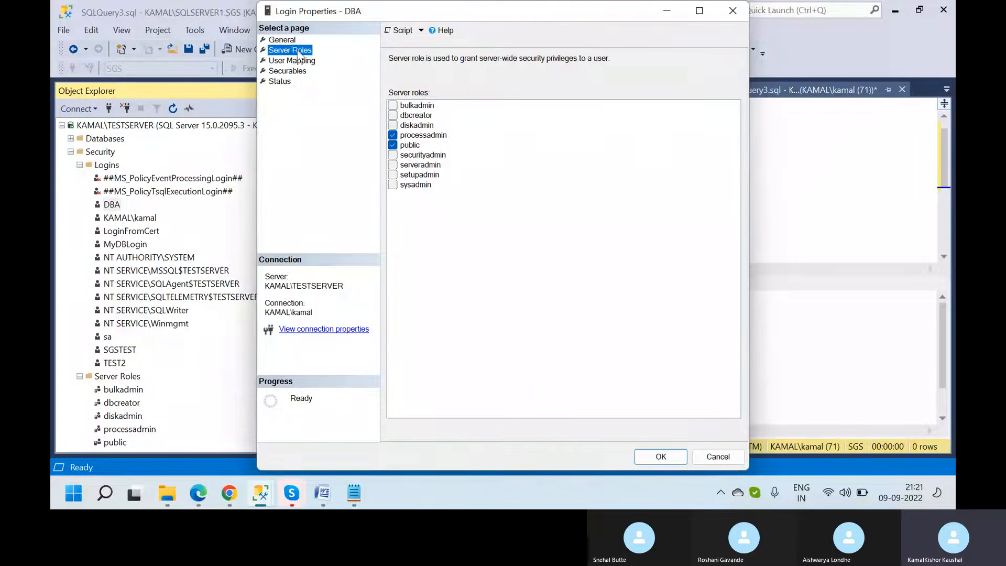
click(393, 136)
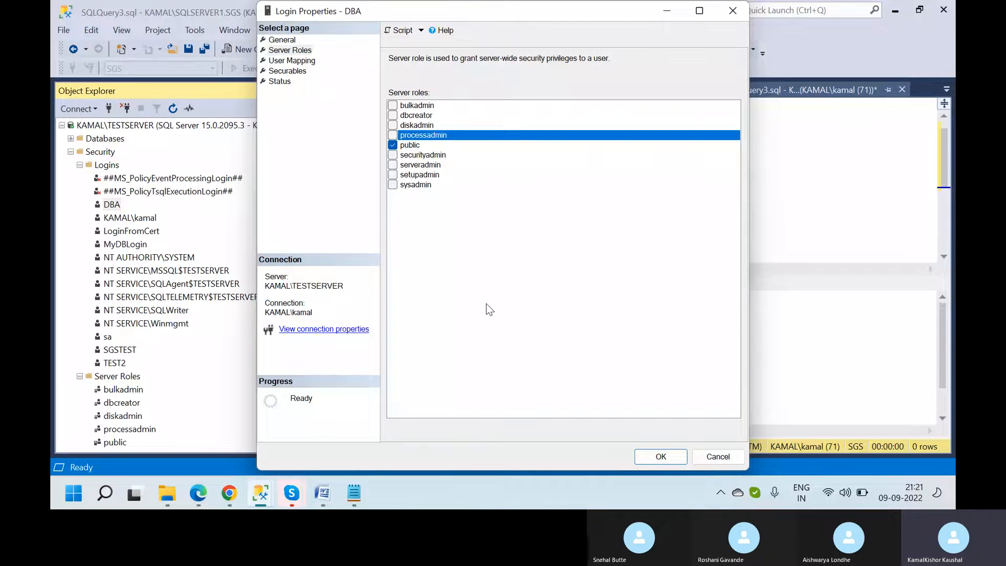
click(662, 457)
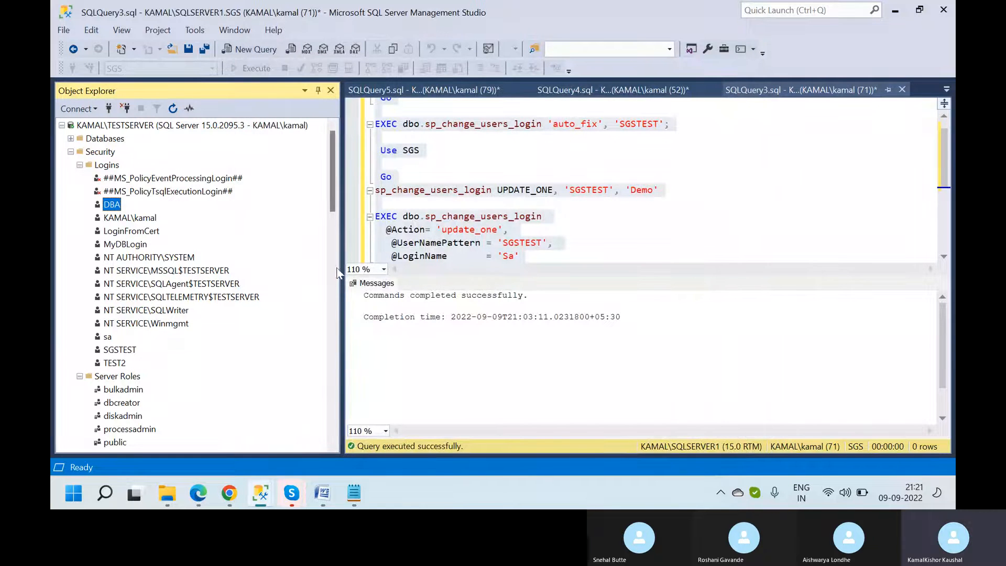
- Disconnect the TESTSERVER instance and the remaining SQLSERVER1 connection made with the Demo login
click(100, 153)
right_click(100, 153)
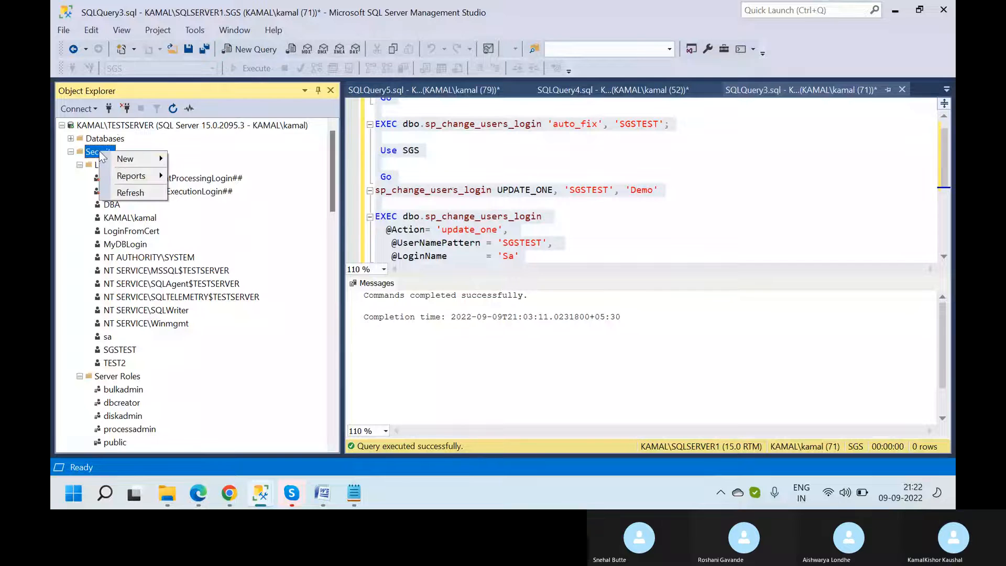
right_click(110, 126)
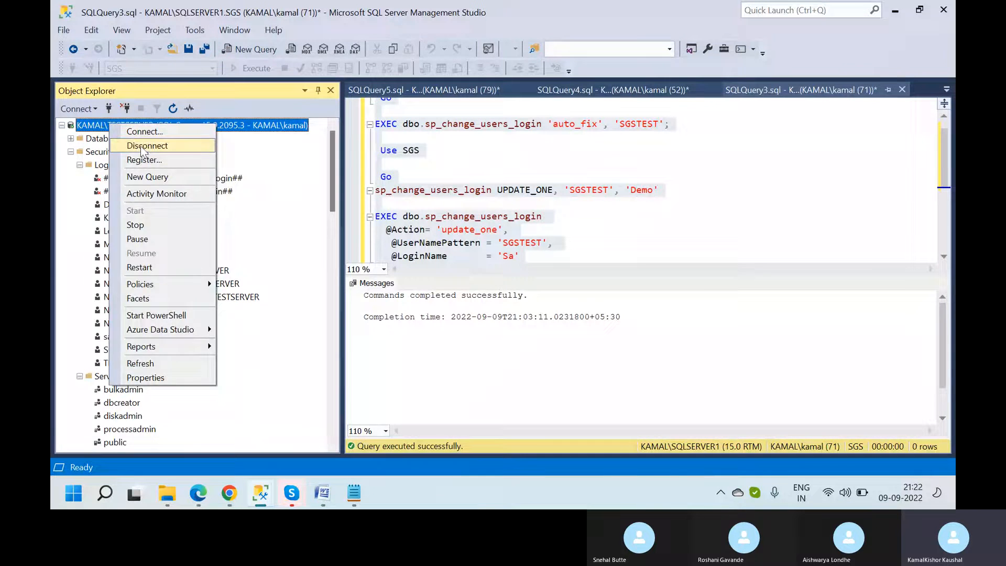
click(137, 145)
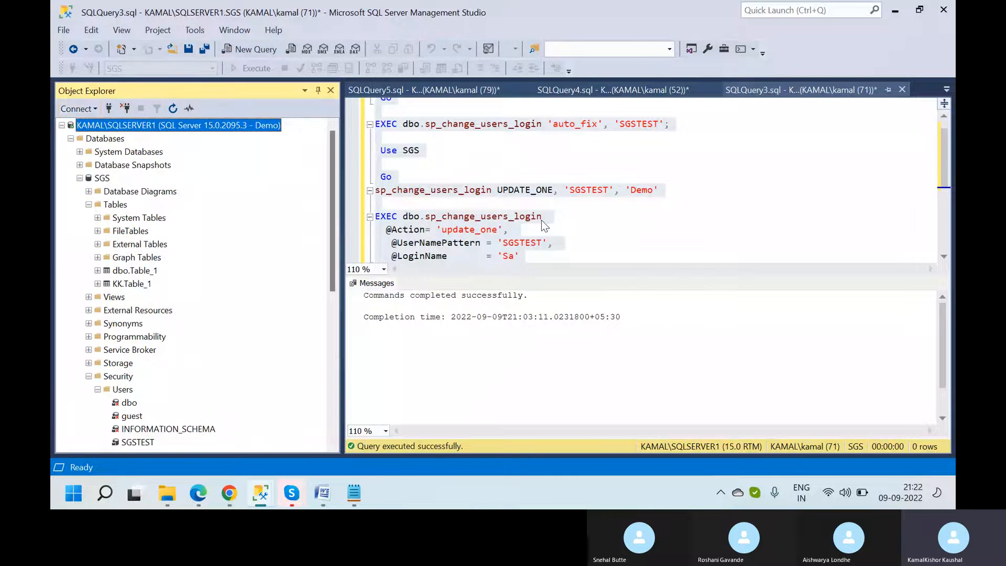
click(472, 92)
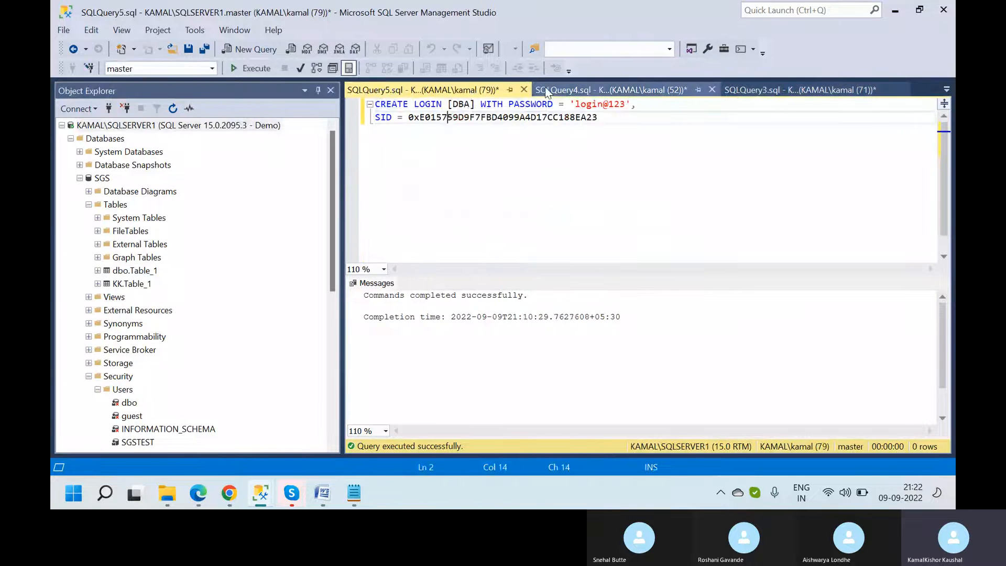
right_click(106, 126)
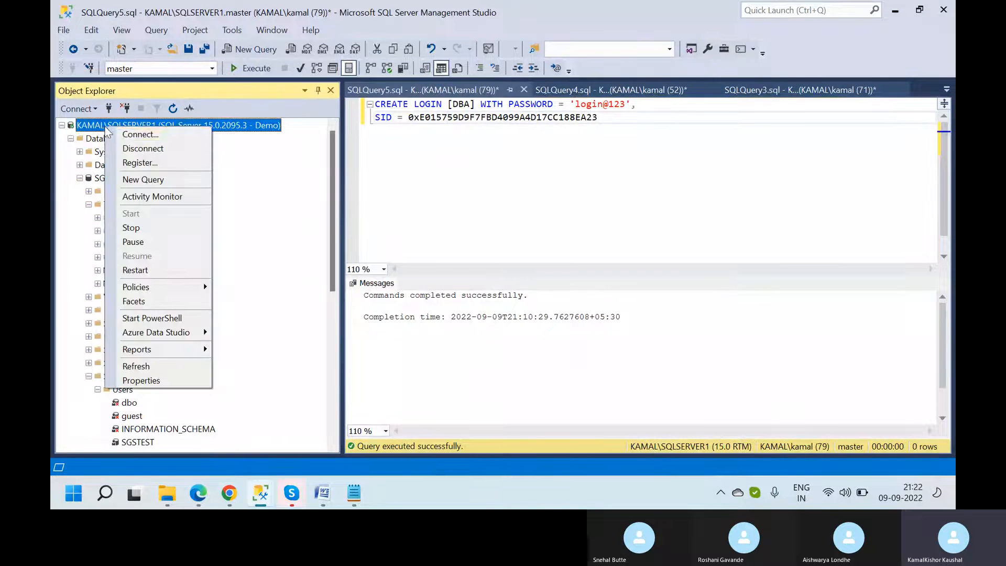
click(138, 150)
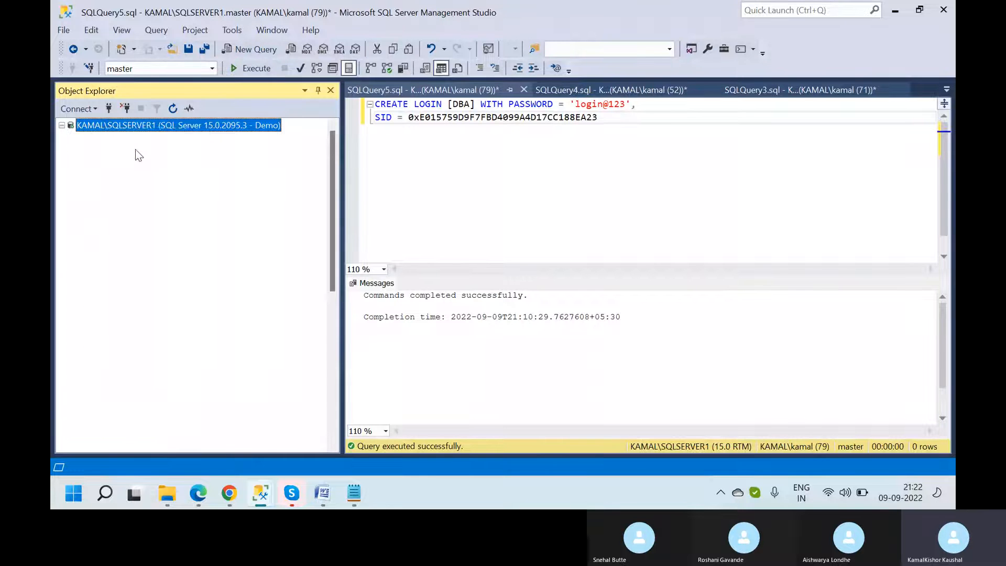
- Connect to the SQLSERVER1 database engine using SQL Server Authentication with the DBA login and its password
click(89, 111)
click(96, 125)
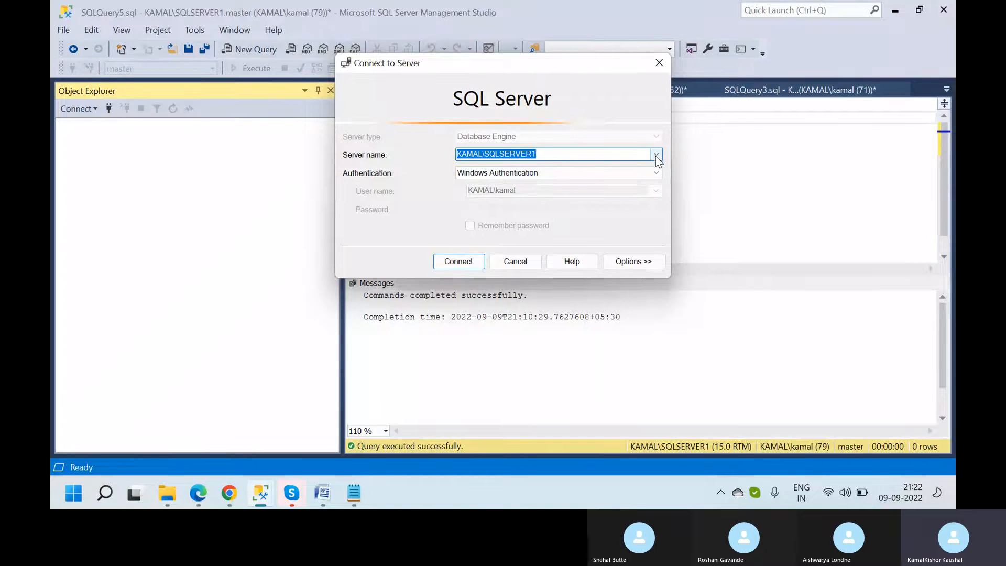
click(573, 174)
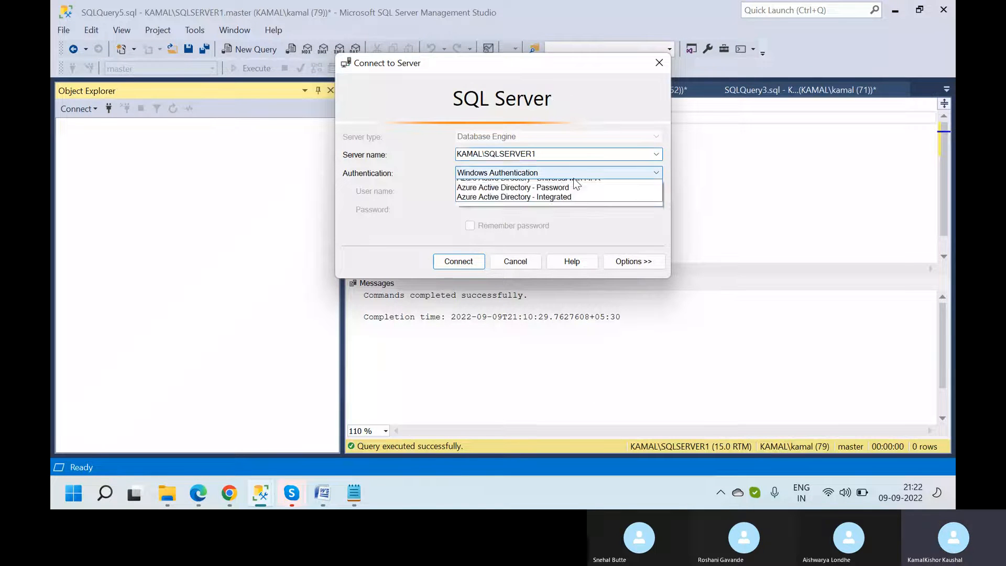
click(508, 196)
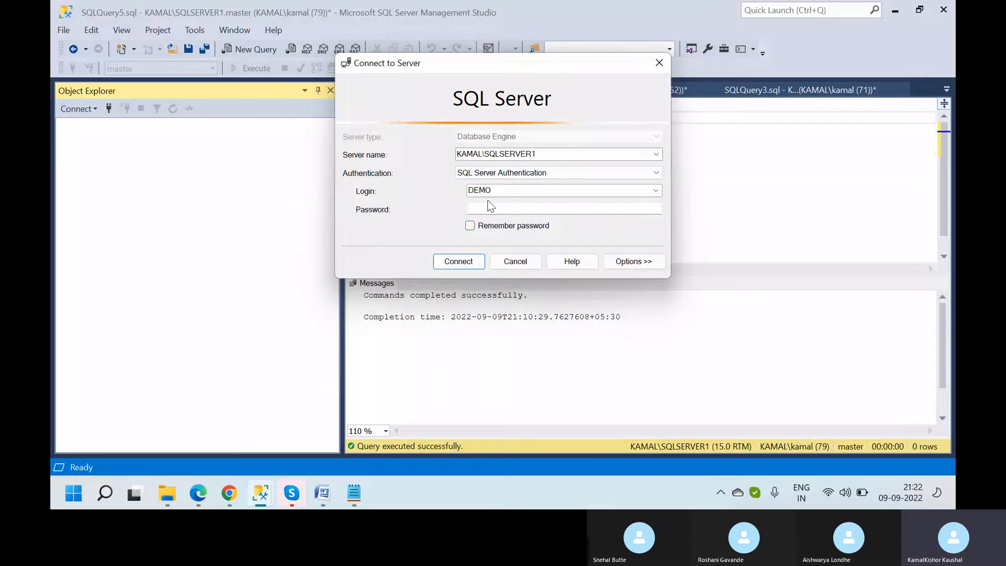
click(507, 190)
text(DBA)
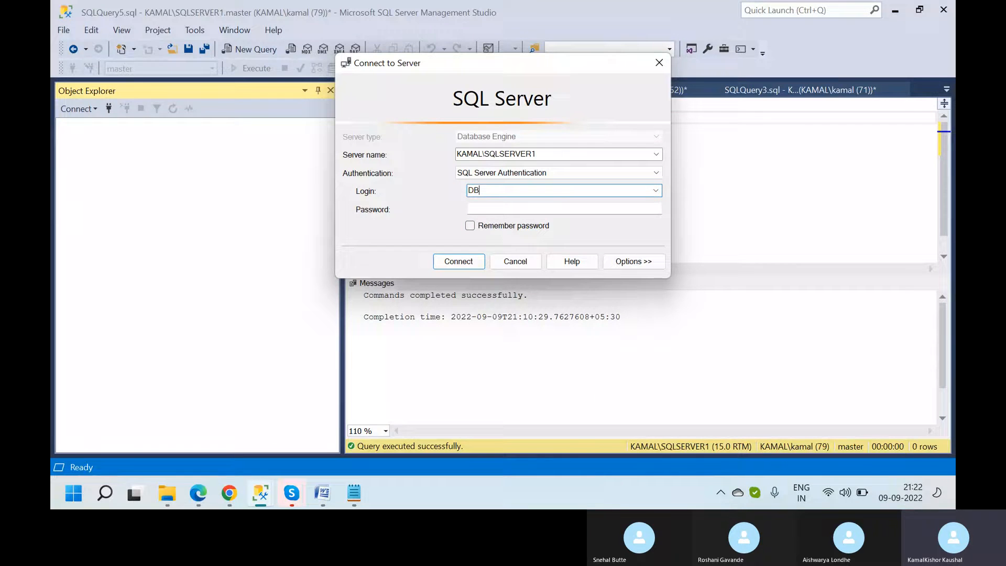
click(501, 208)
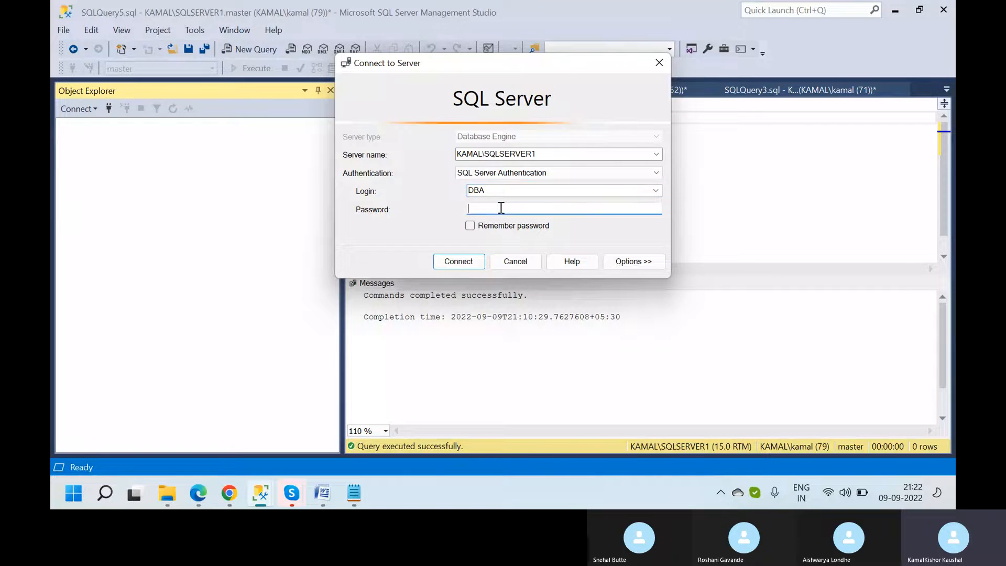
text(****)
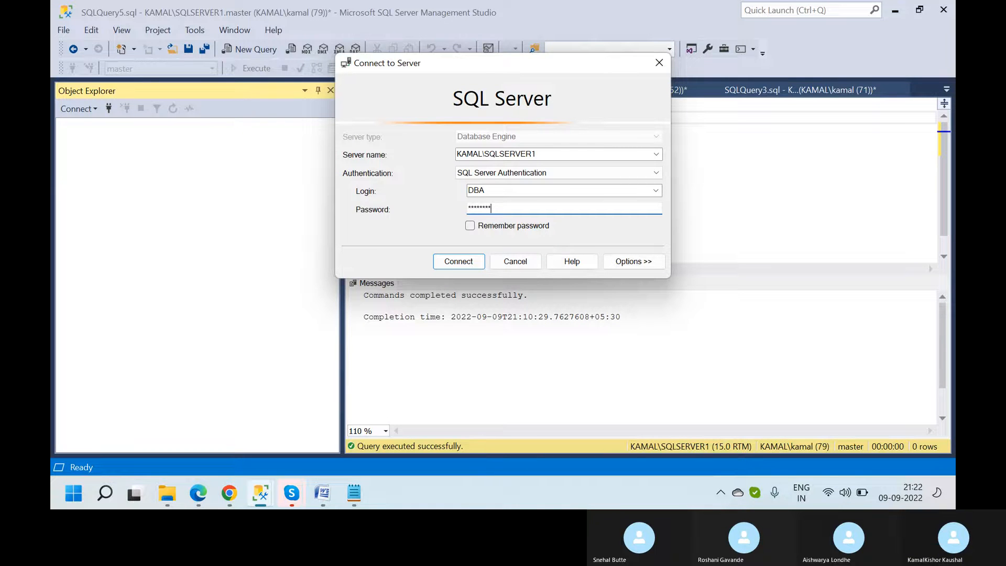
text(*****)
key(Return)
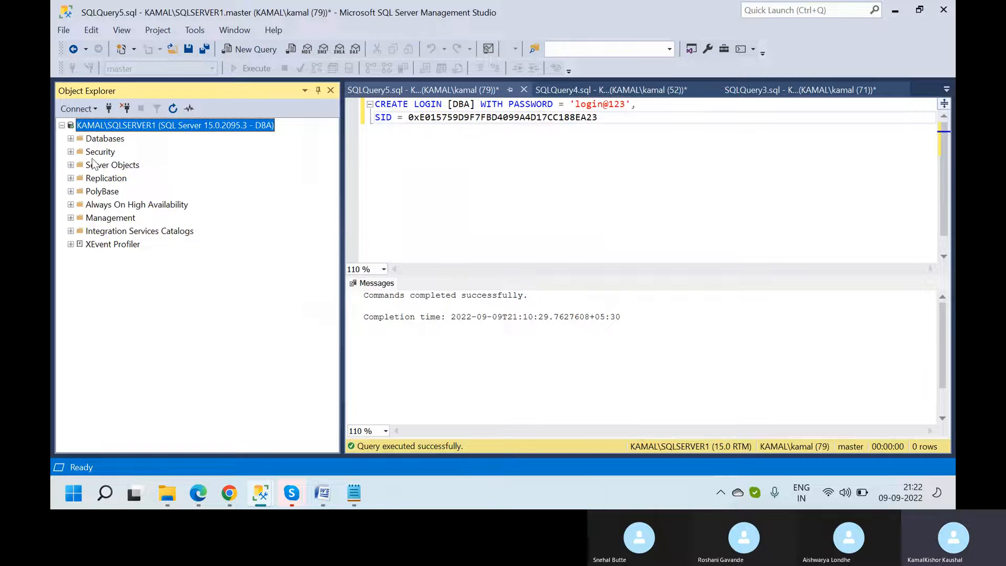
- Expand the databases of SQLSERVER1 and try to open the SGS database with the DBA login
click(70, 139)
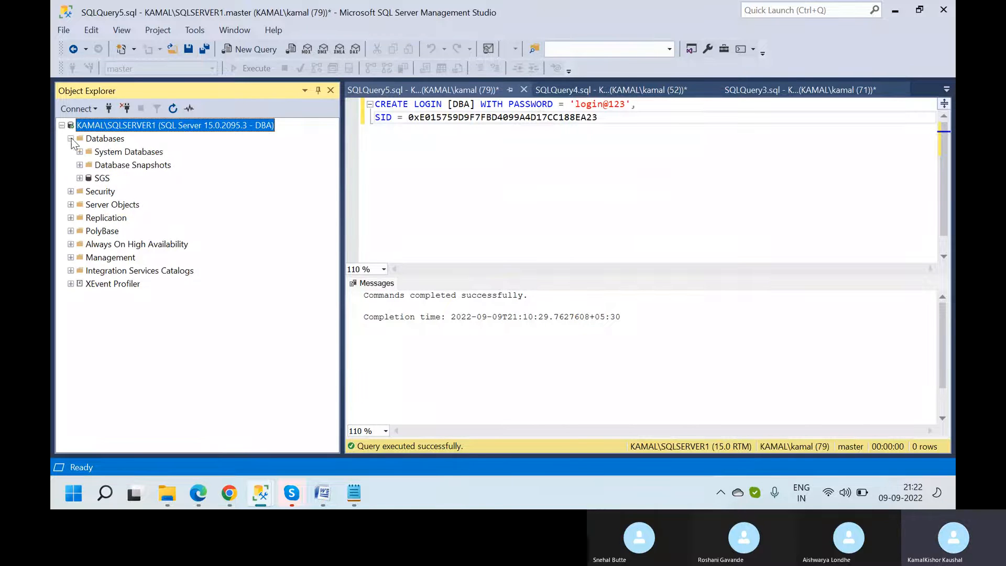
click(79, 179)
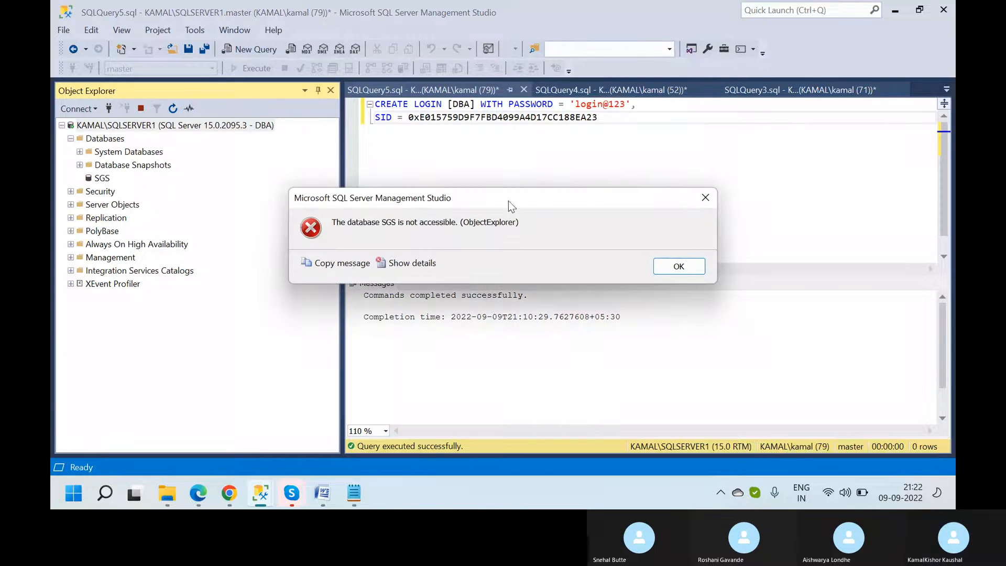
click(679, 266)
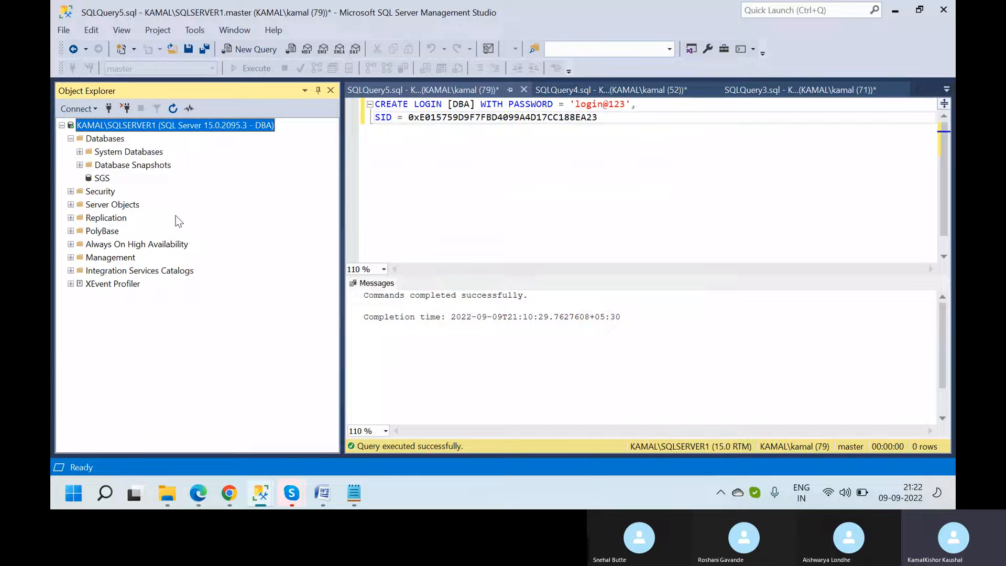
click(70, 139)
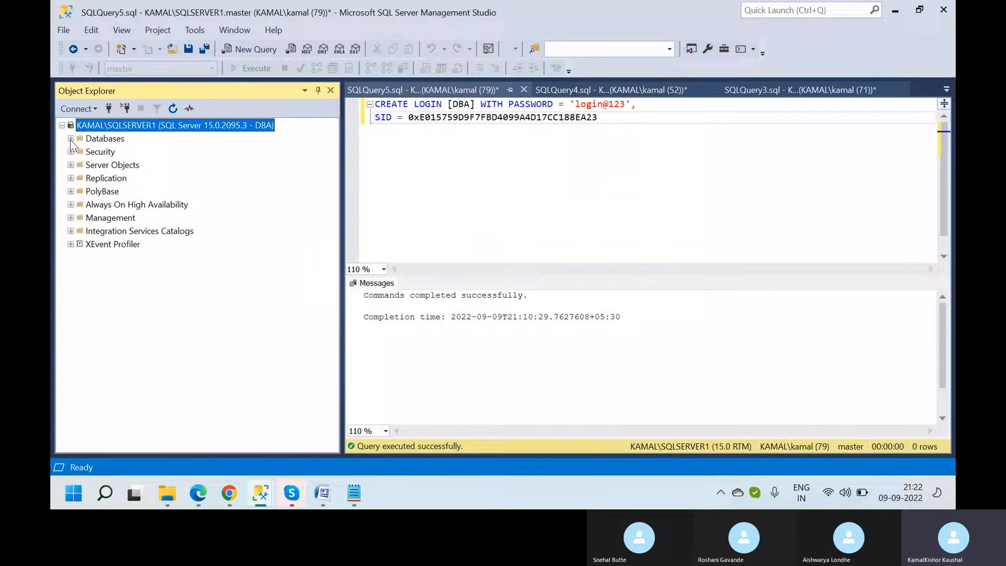
click(70, 139)
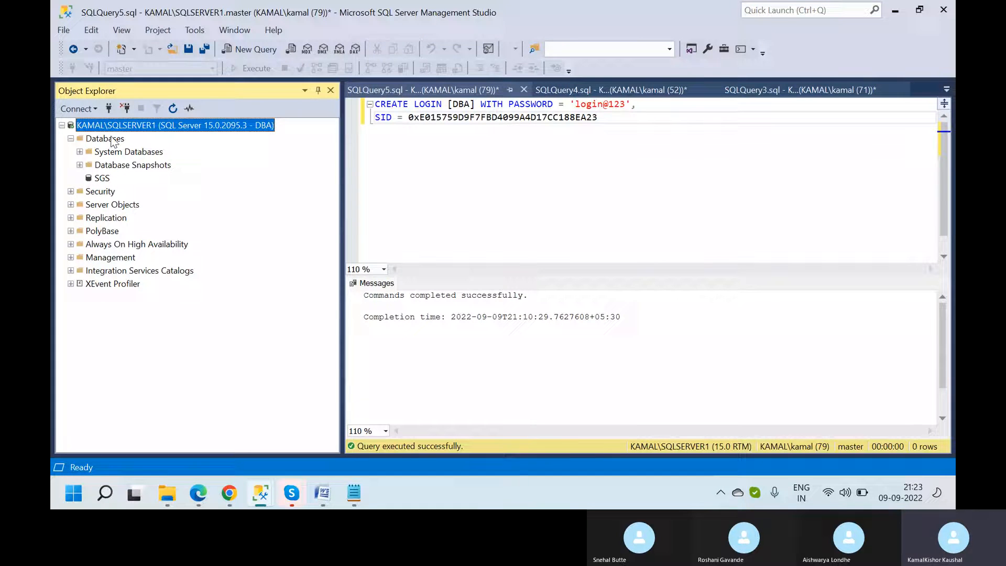
click(82, 109)
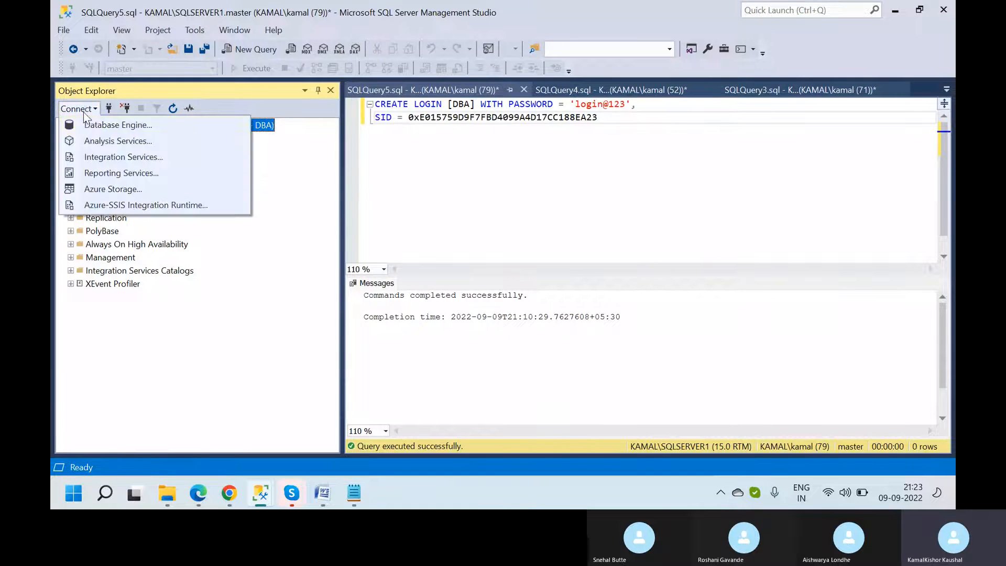
click(97, 127)
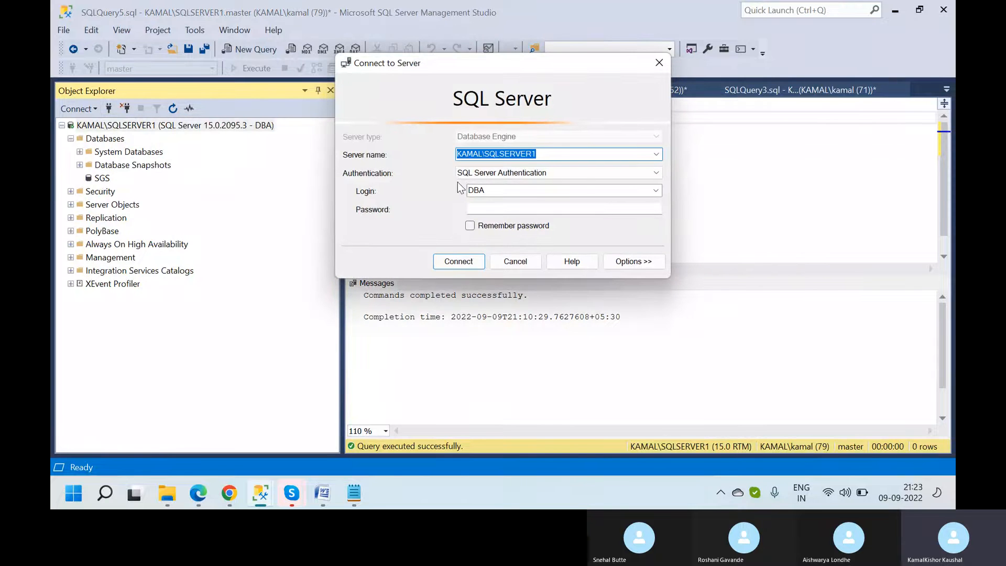
click(516, 261)
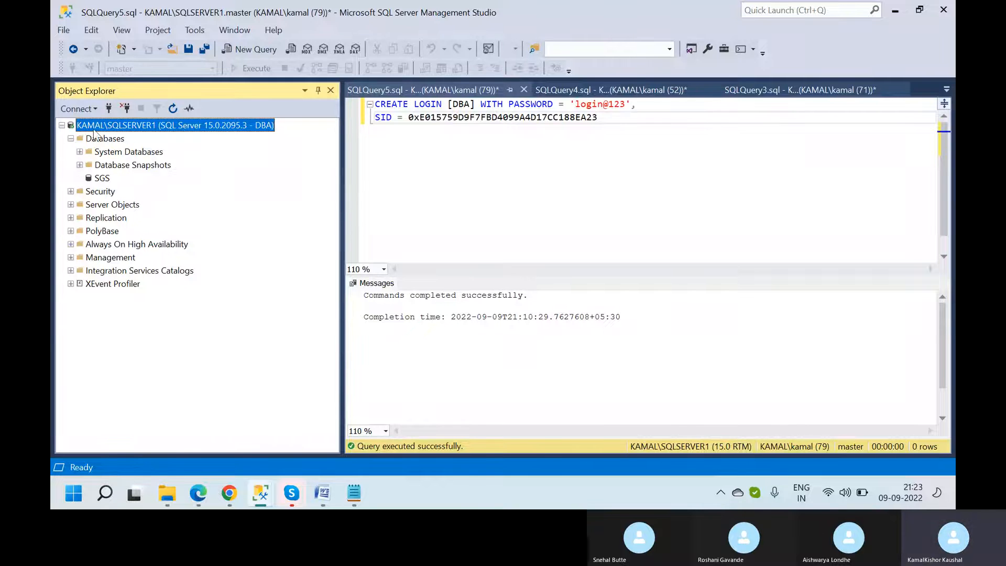
click(76, 109)
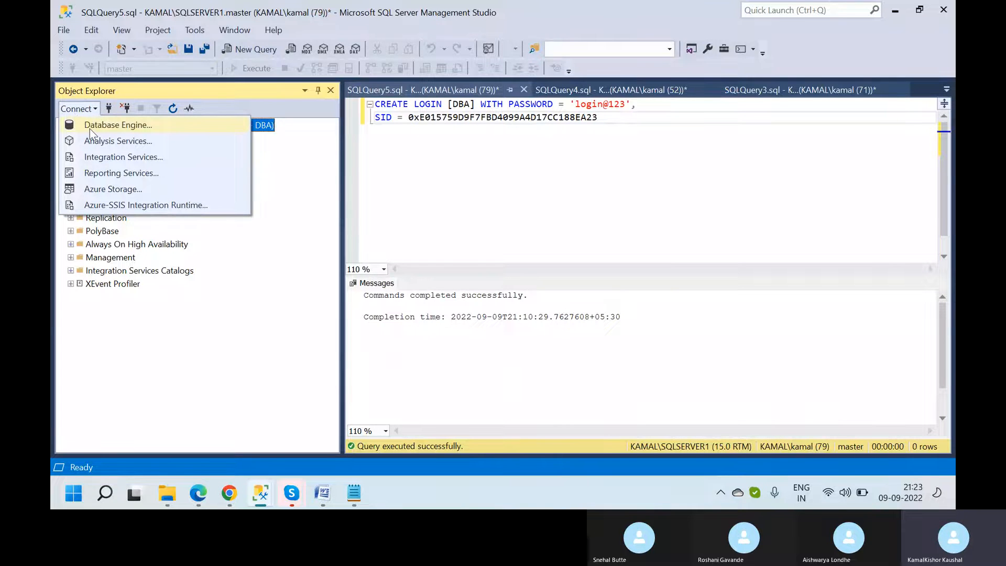
click(270, 254)
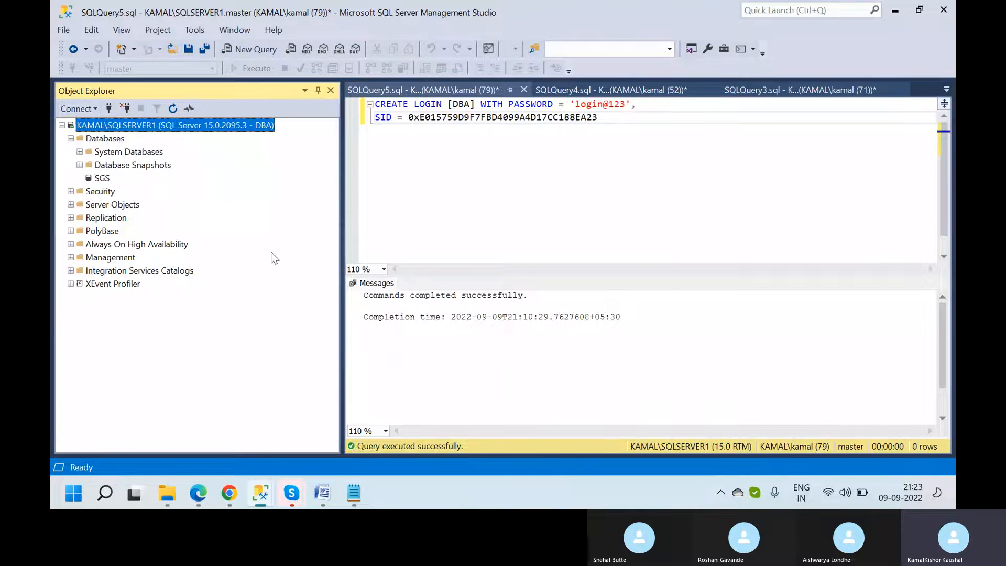
- Try to grant the sysadmin server role to the DBA login in its login properties, and close the properties without saving
click(71, 191)
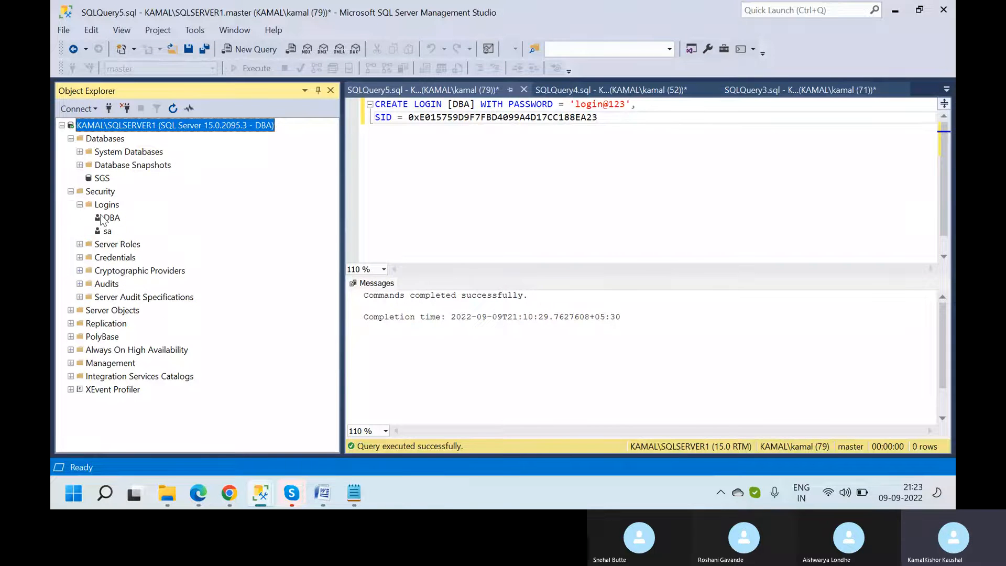
click(107, 218)
right_click(108, 218)
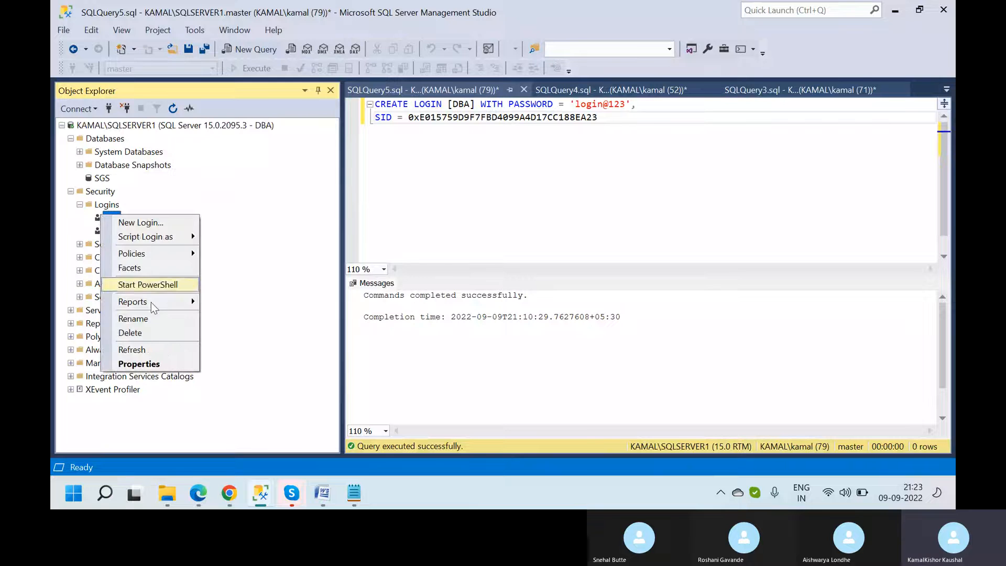
click(156, 367)
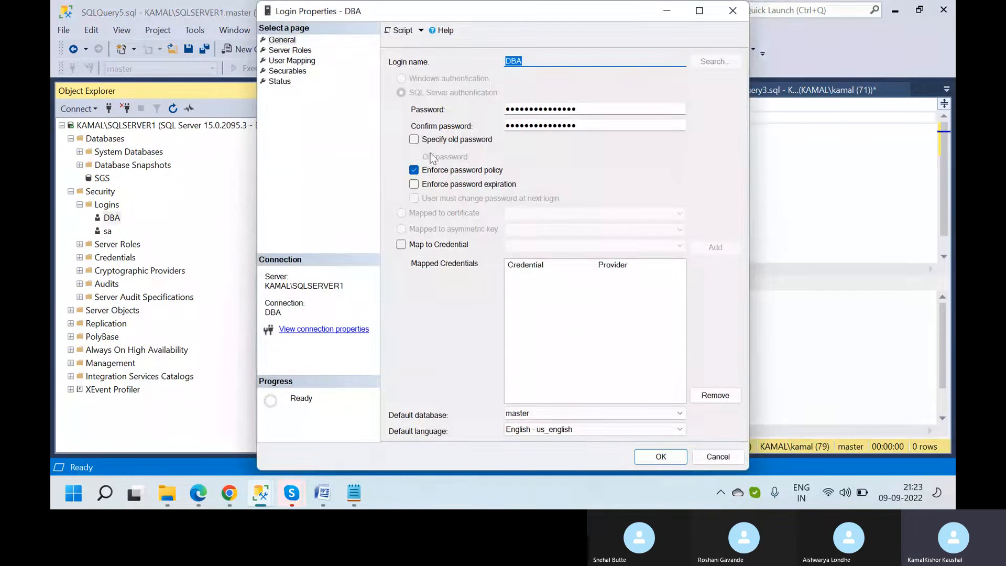
click(293, 52)
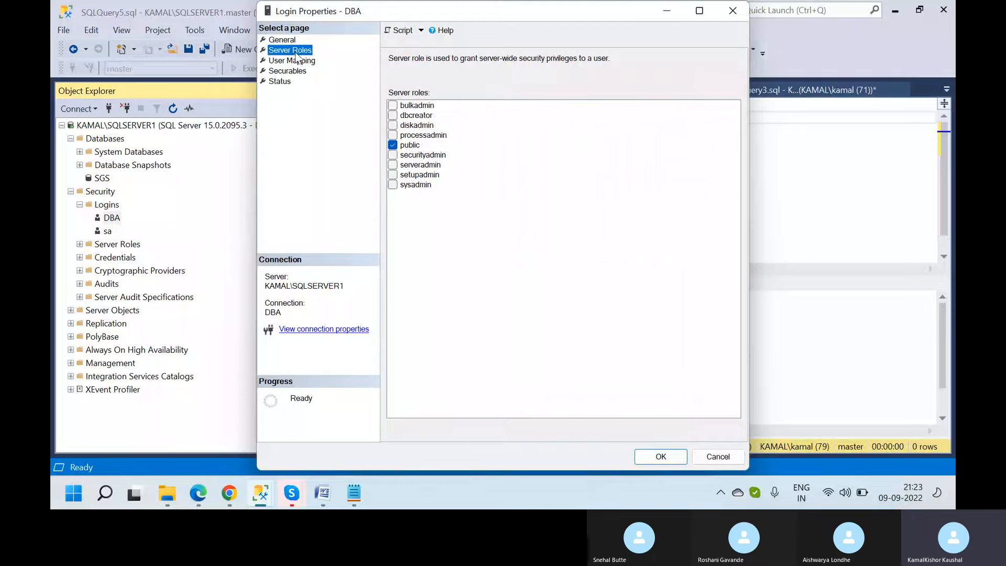
click(393, 184)
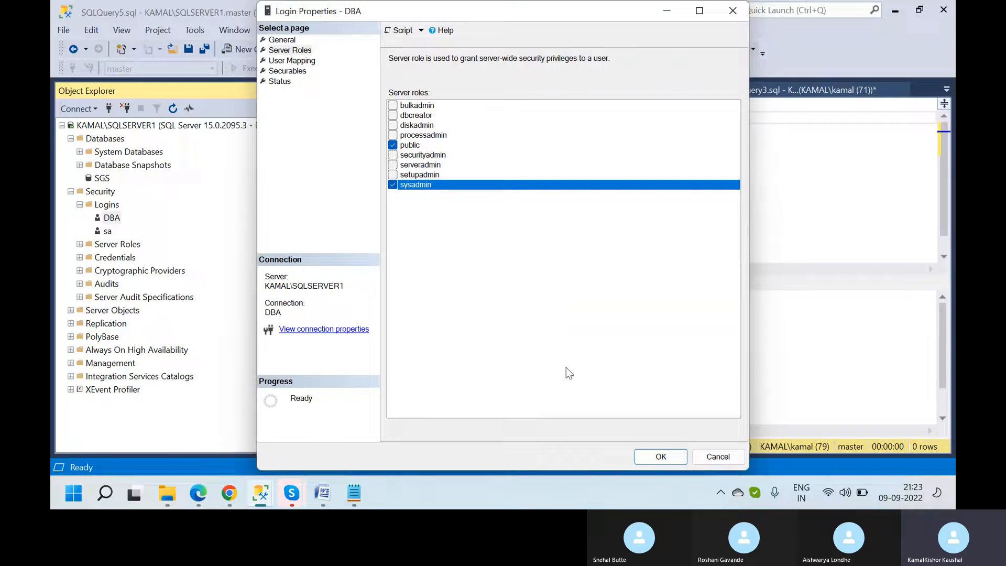
click(658, 457)
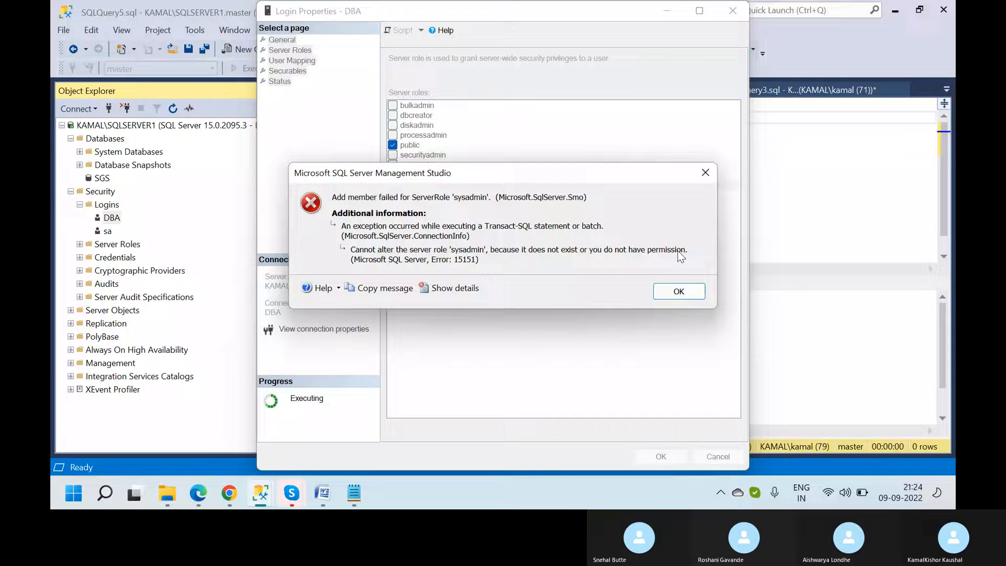
click(681, 291)
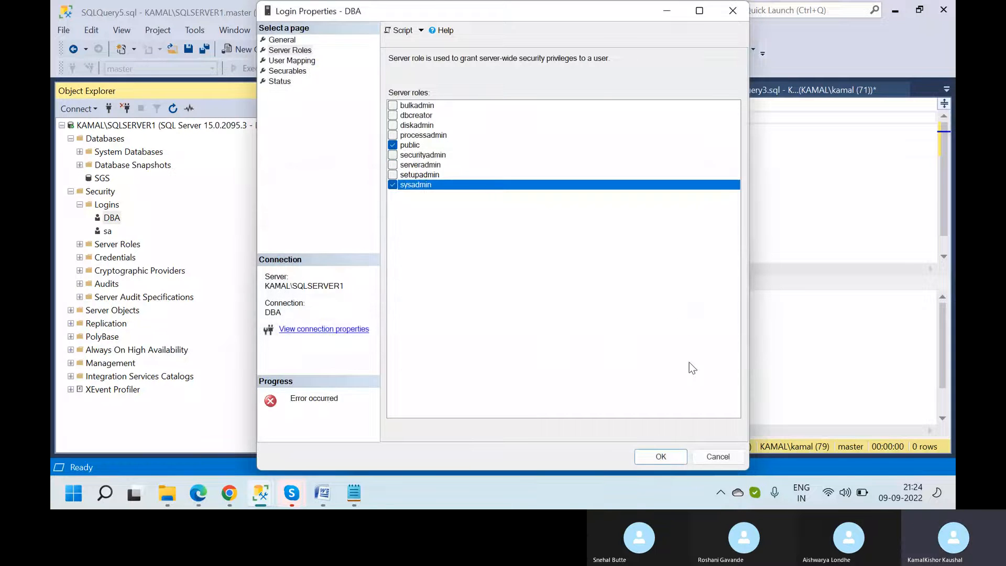
click(718, 458)
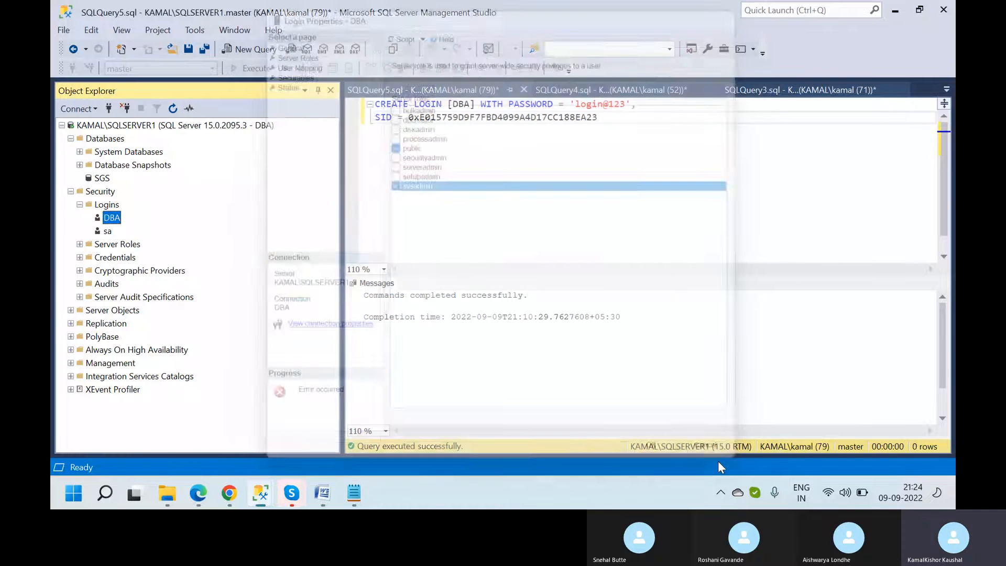
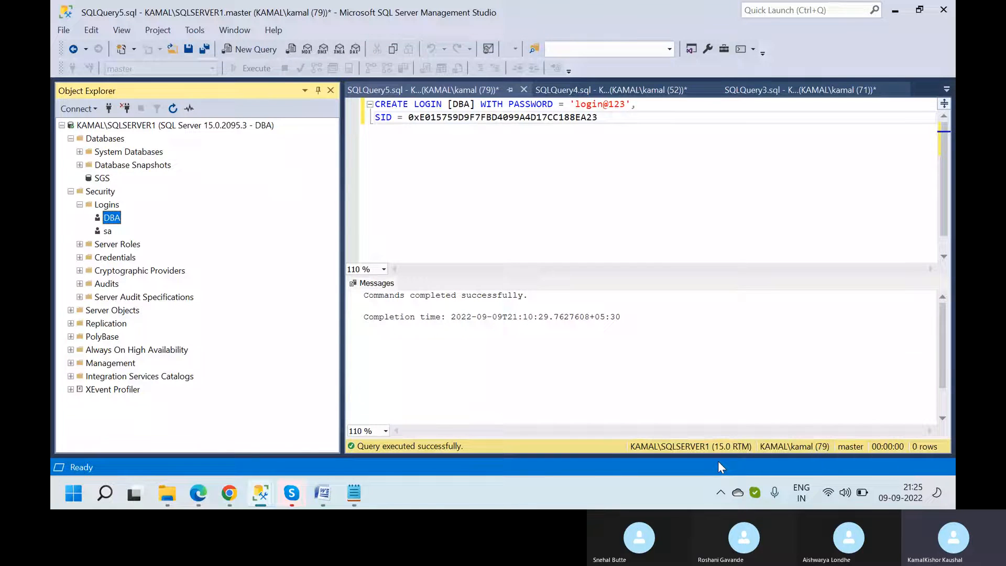
- Disconnect the DBA session from SQLSERVER1 and reconnect to the same database engine with Windows Authentication
right_click(85, 127)
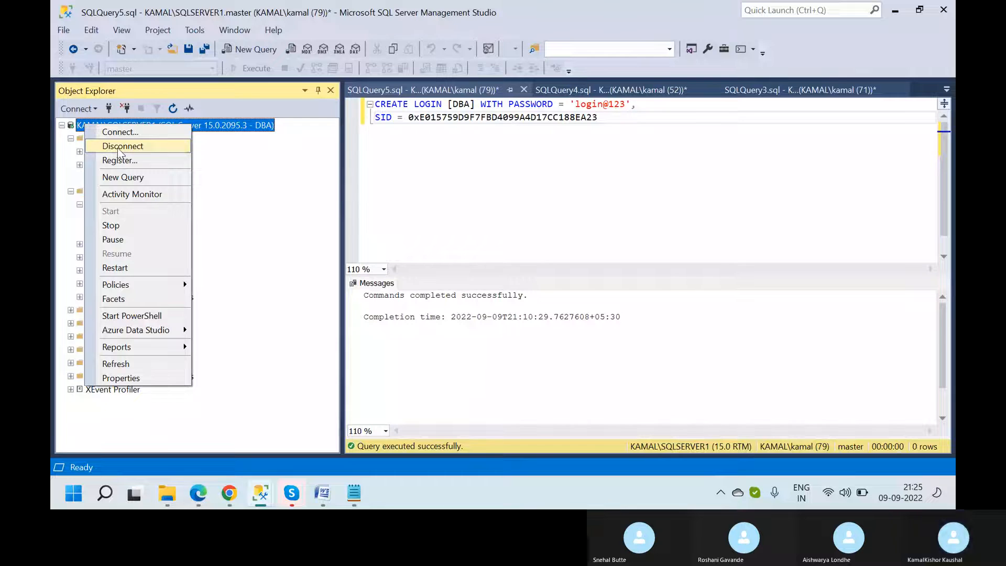
click(117, 146)
click(80, 109)
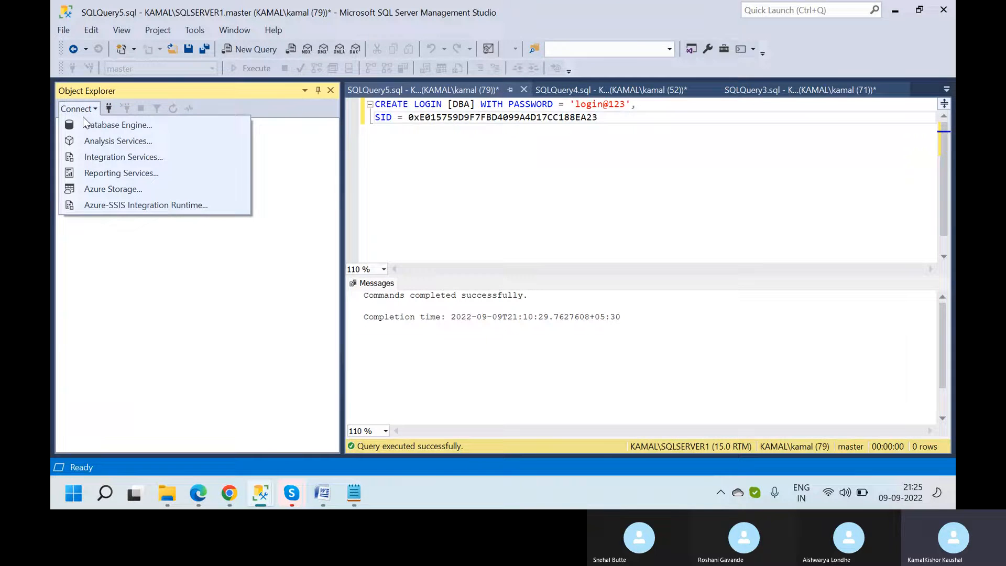
click(93, 128)
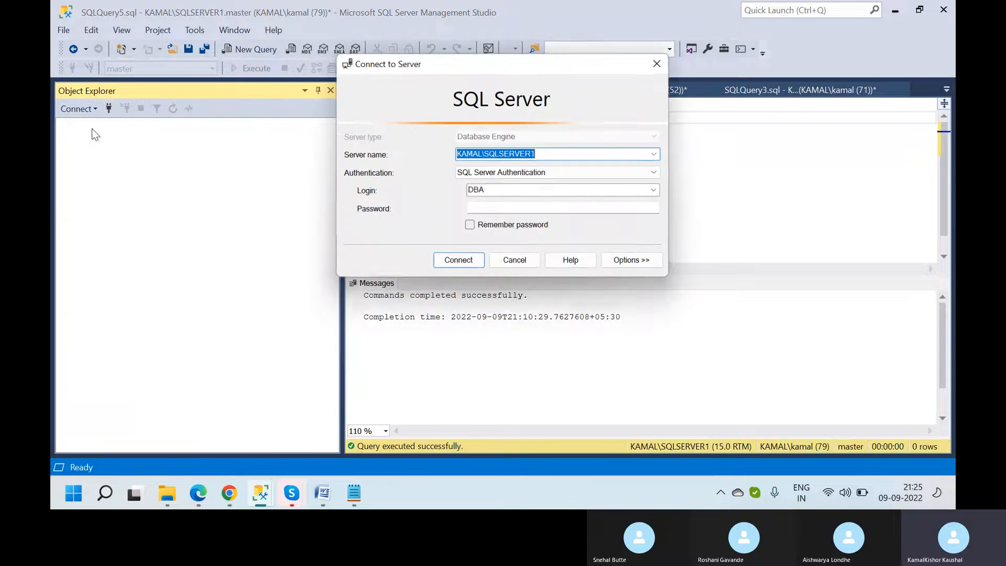
click(619, 175)
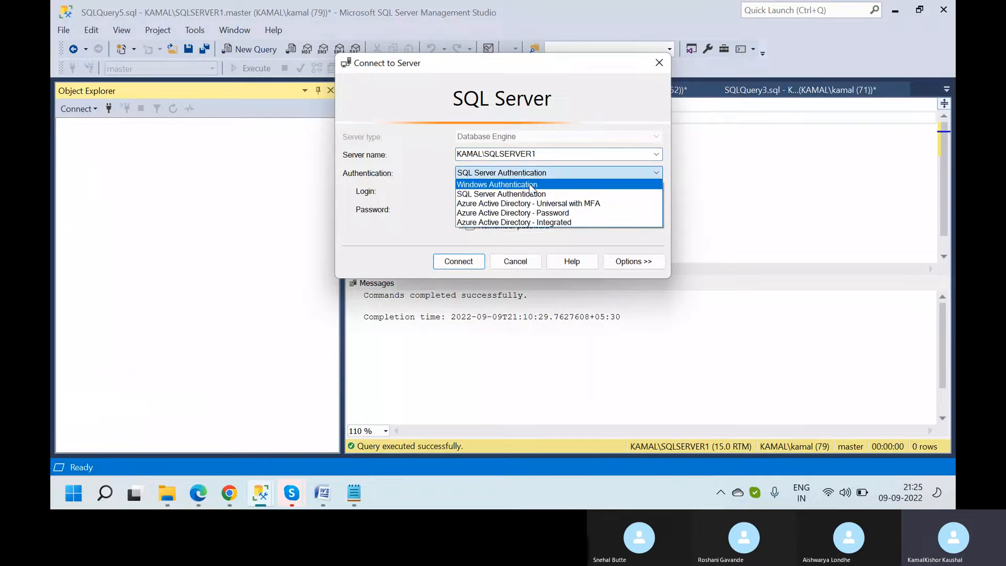
click(531, 185)
click(457, 261)
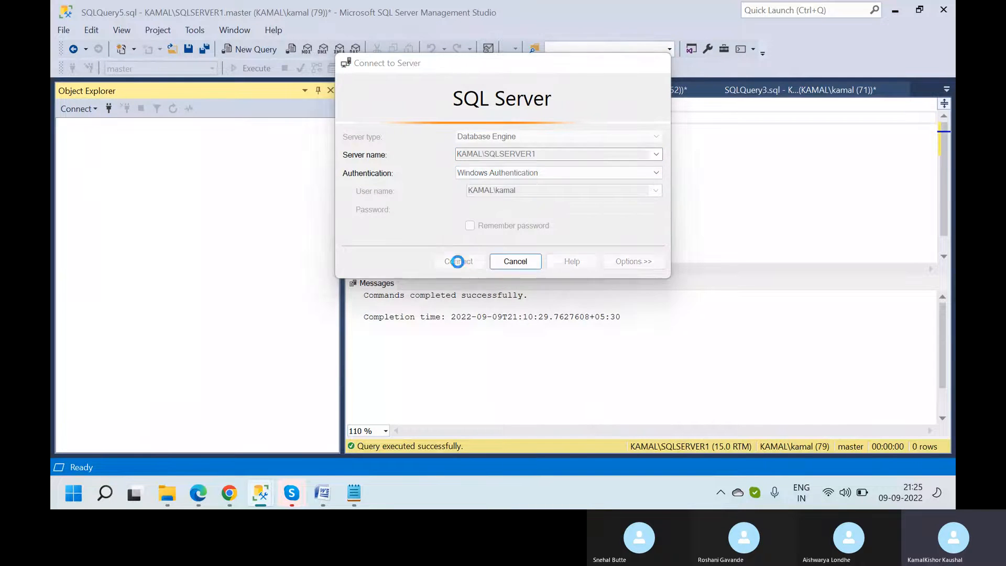
- Expand the databases and security logins of SQLSERVER1, and open the server roles in the Windows-authenticated login's properties
click(70, 139)
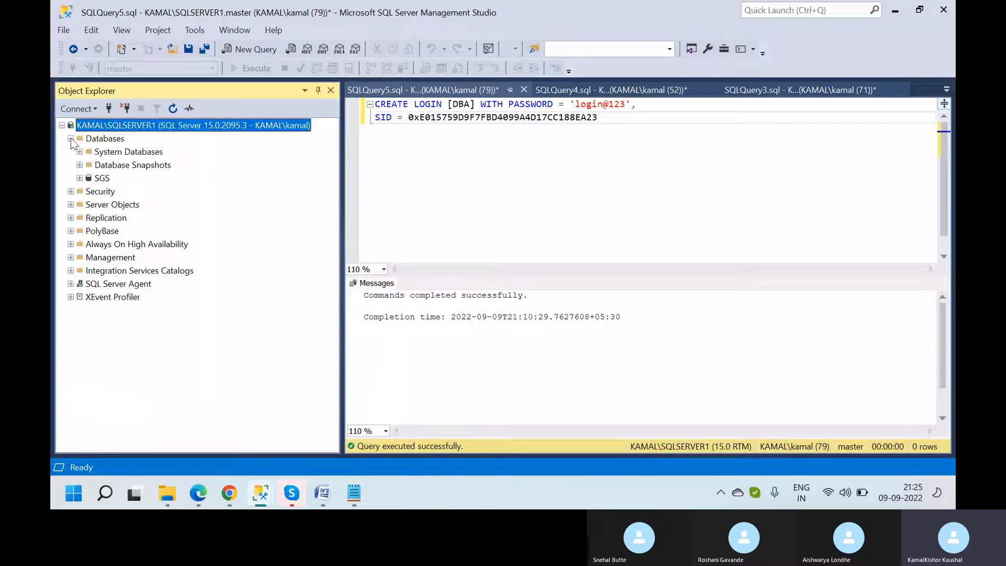
click(71, 192)
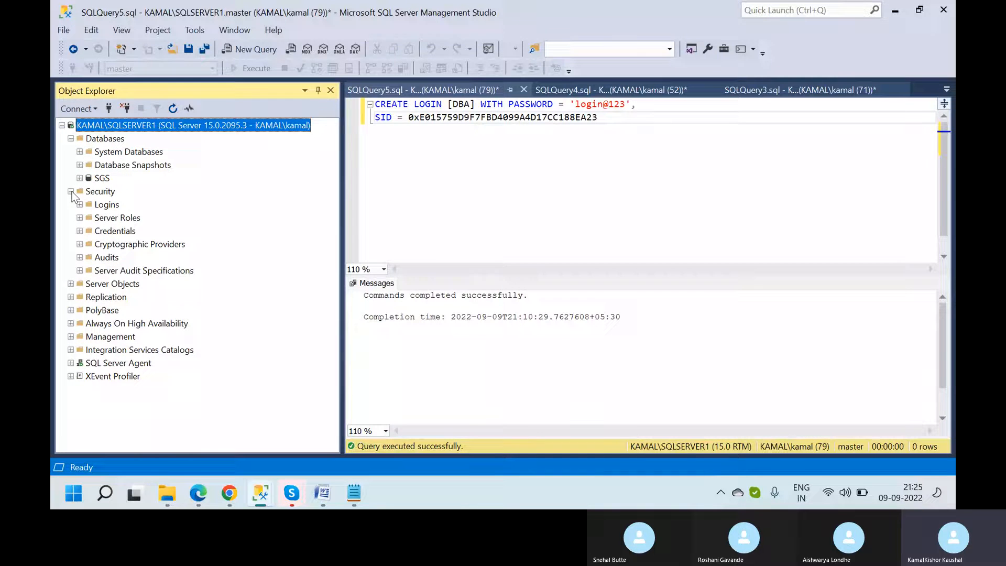
click(79, 204)
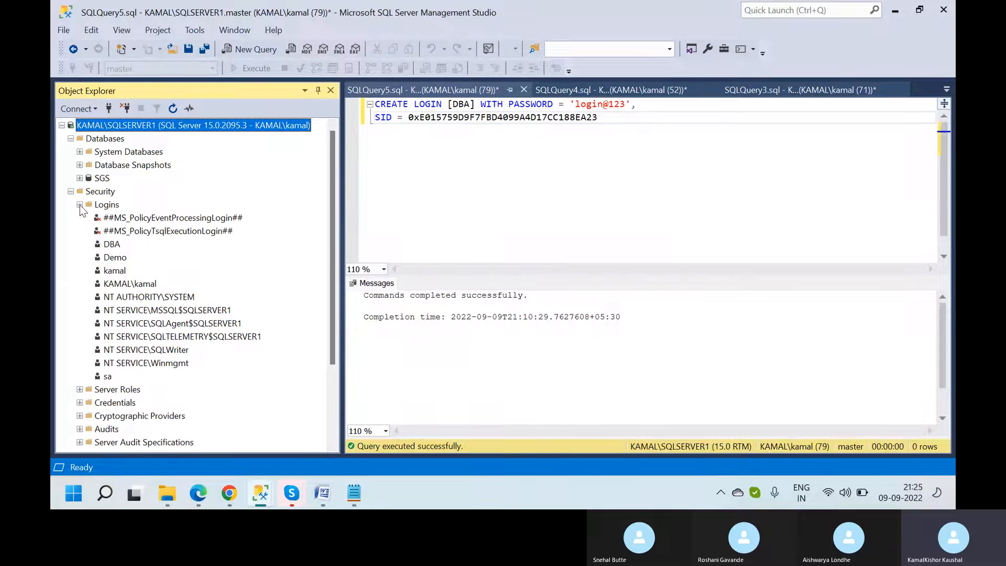
right_click(121, 288)
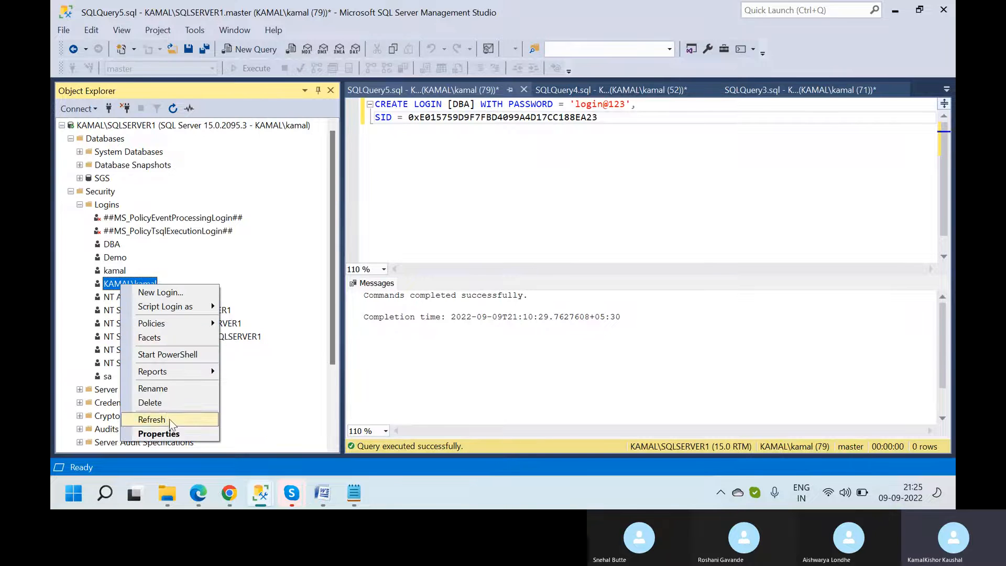
click(159, 434)
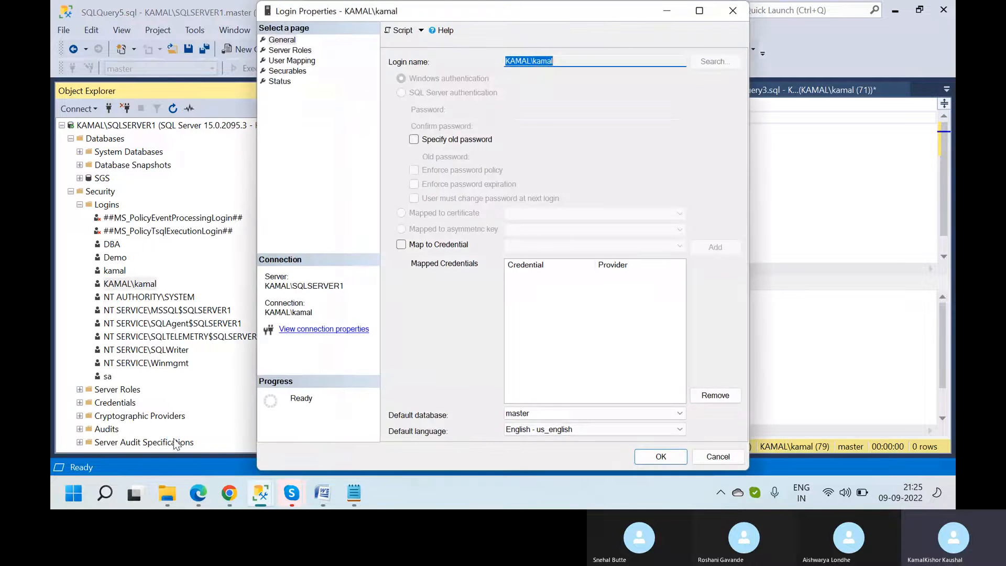
click(299, 50)
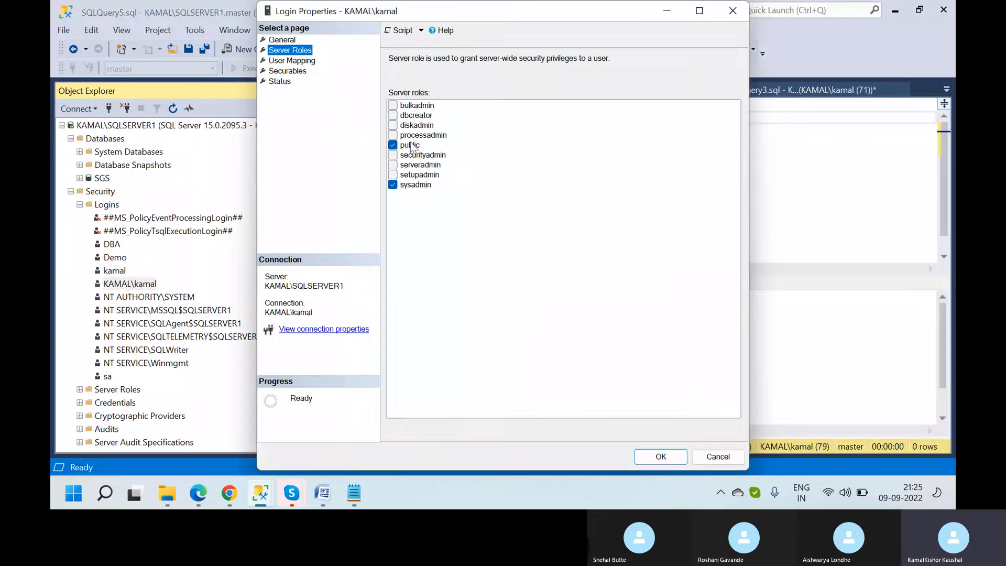
- Remove the sysadmin server role from the Windows-authenticated login, assign securityadmin instead, and save the login properties
click(393, 186)
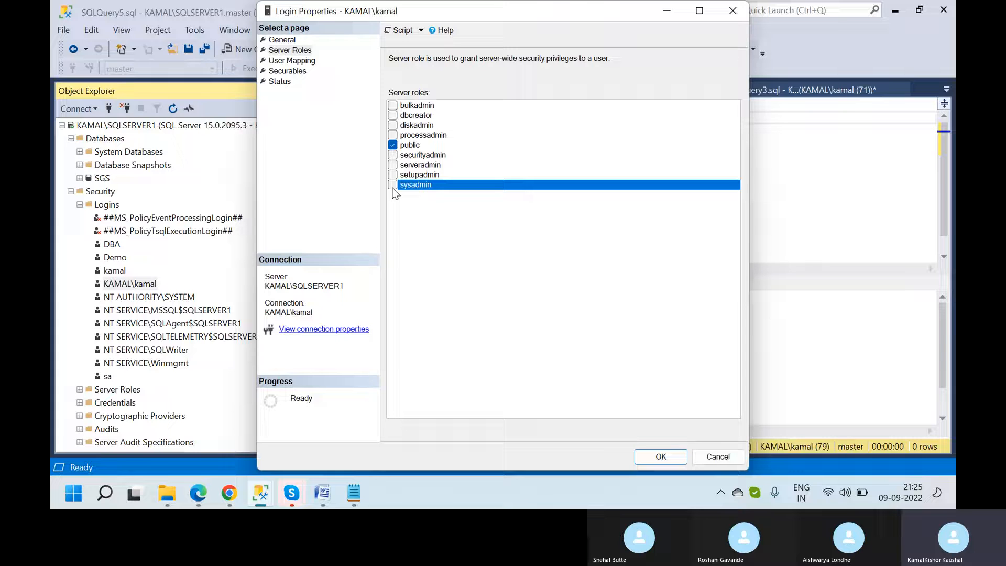
click(392, 185)
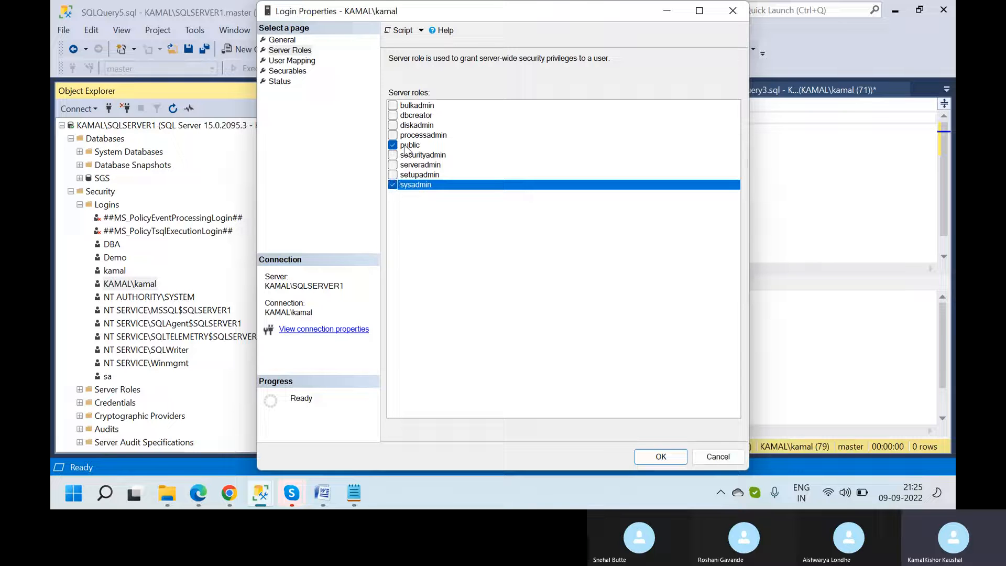
click(393, 156)
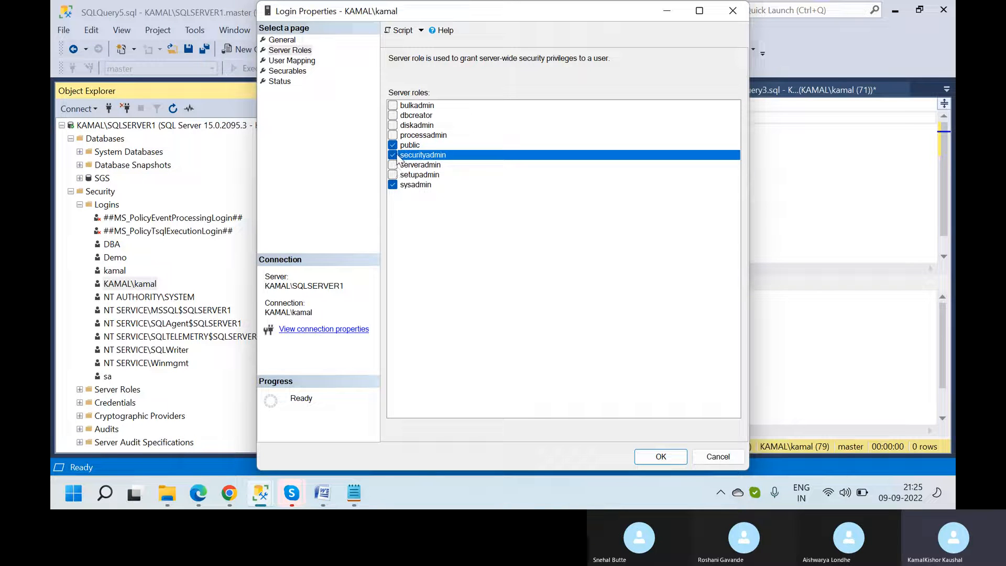
click(393, 156)
click(393, 155)
click(393, 185)
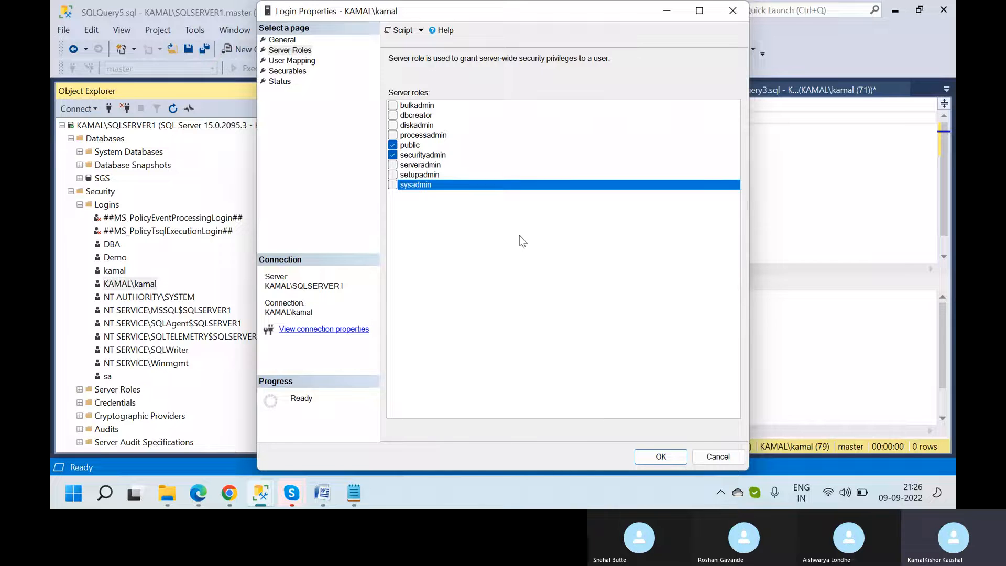
click(663, 457)
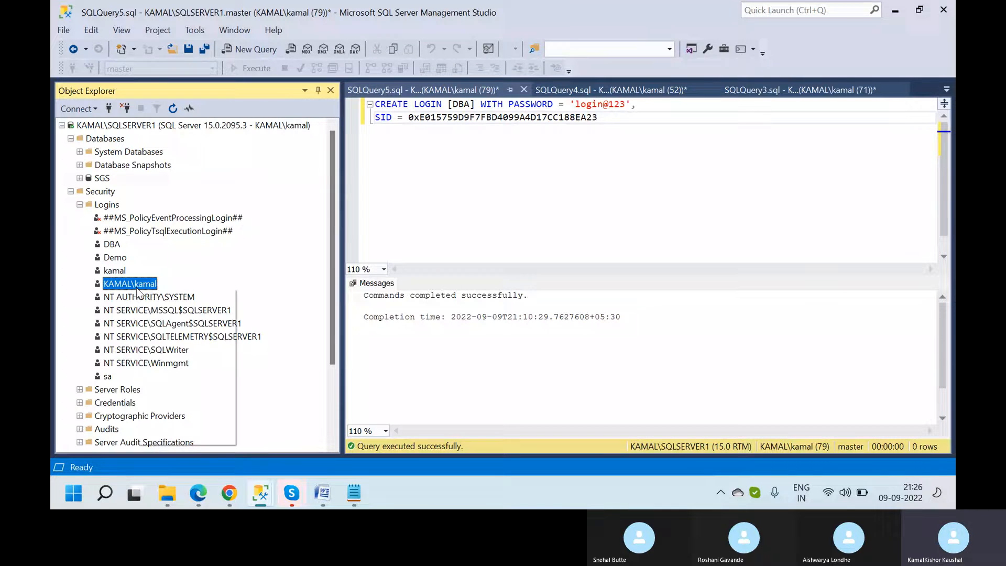
- Try to replace the Windows-authenticated login's securityadmin role with sysadmin, retry applying it, and close the login properties
right_click(137, 288)
click(200, 439)
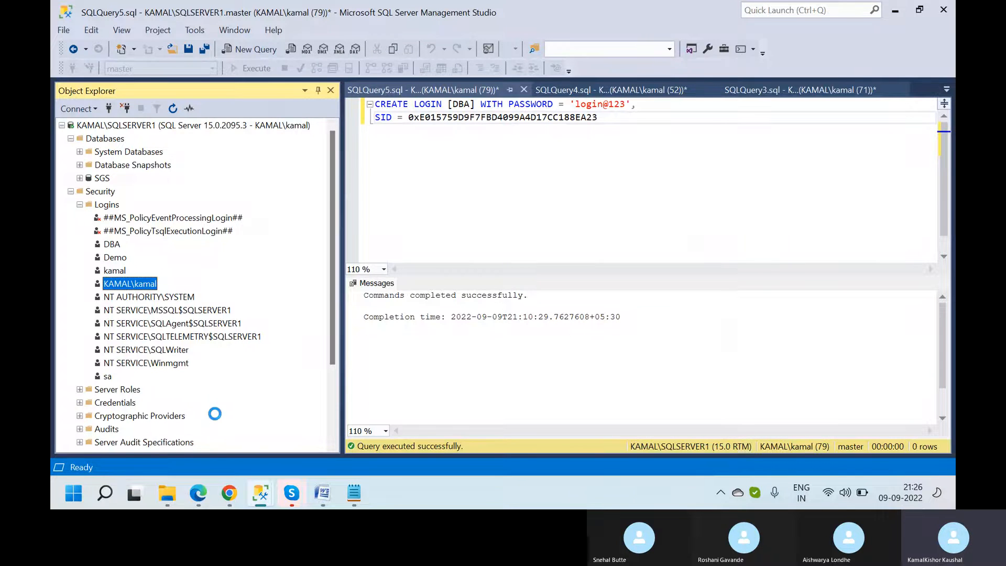
click(291, 51)
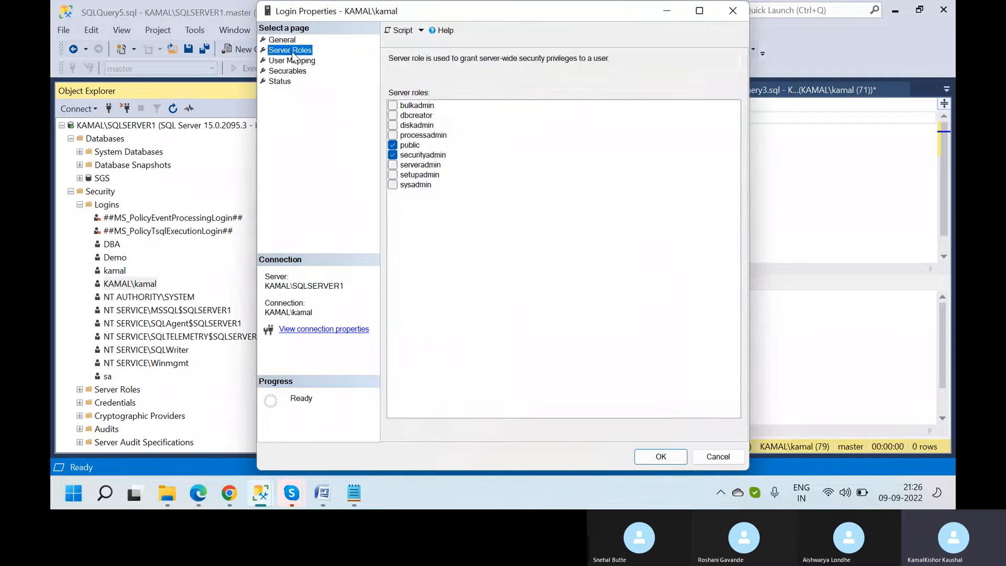
click(393, 156)
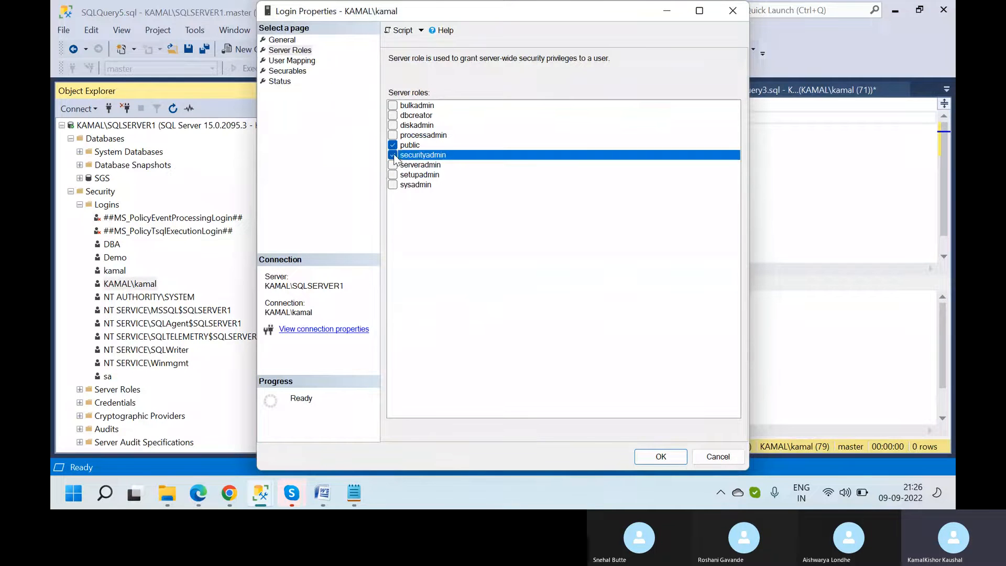
click(394, 157)
click(393, 185)
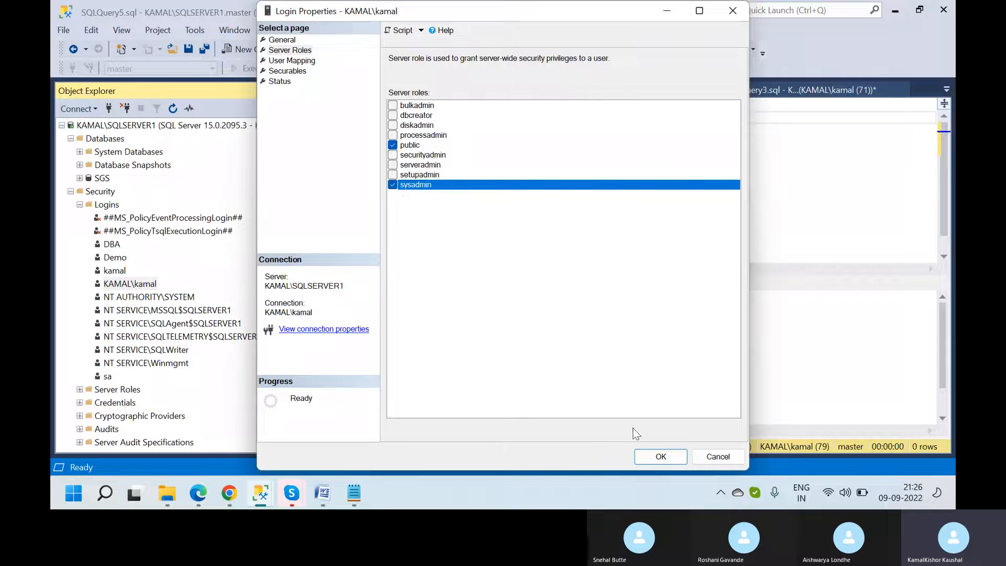
click(662, 458)
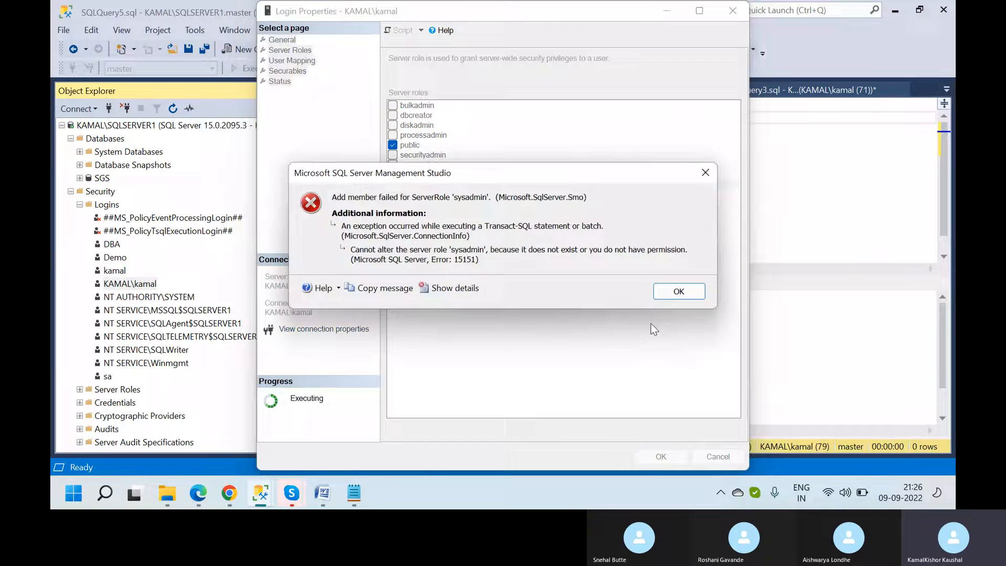
click(679, 292)
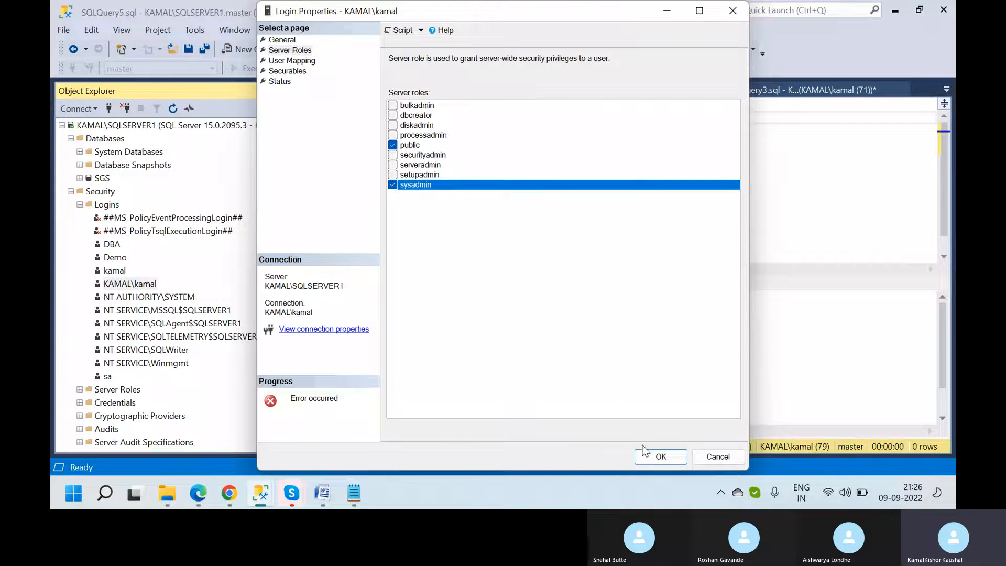
click(657, 459)
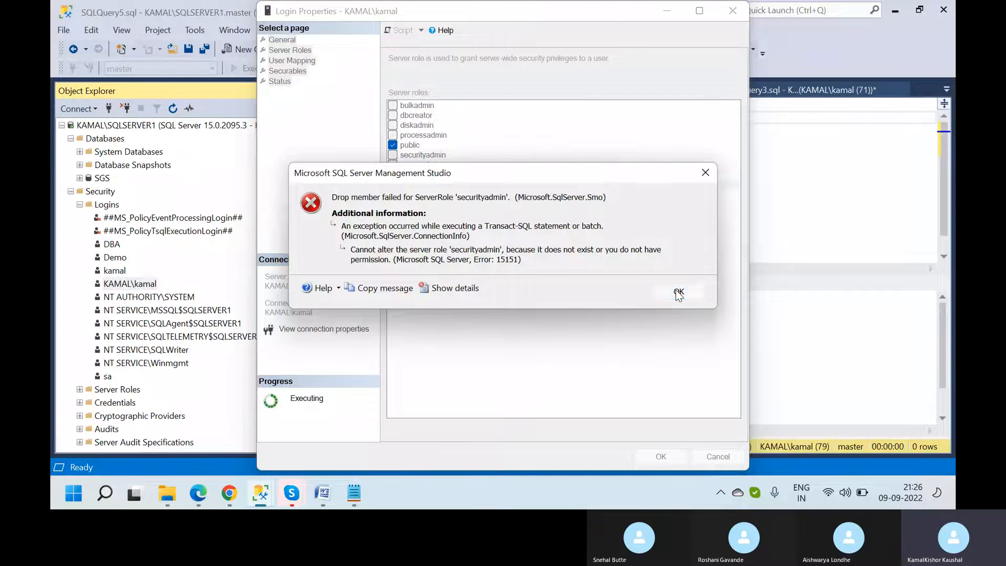
click(679, 292)
click(721, 463)
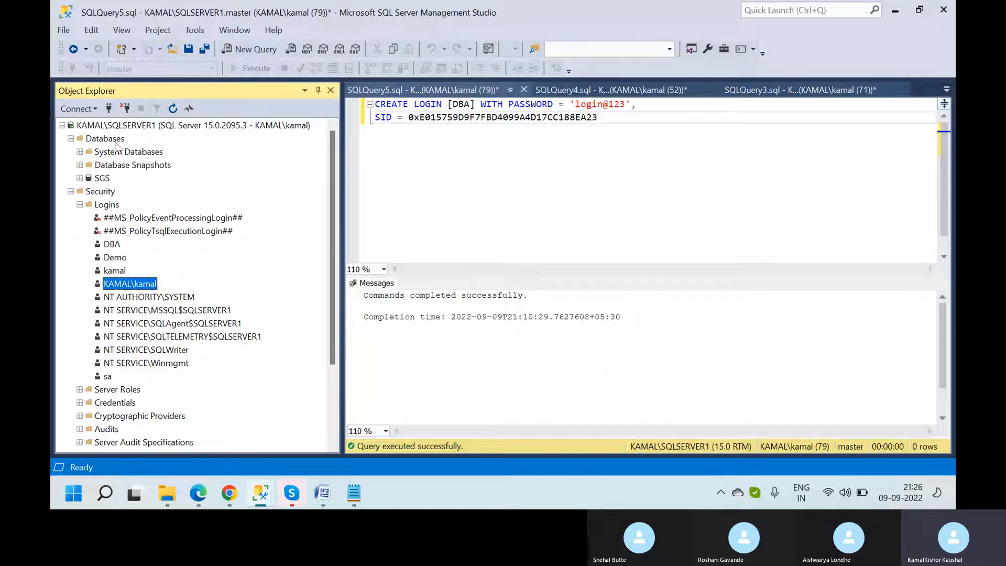
- Refresh SQLSERVER1 and expand the SGS database to check what the Windows-authenticated login can access
right_click(126, 125)
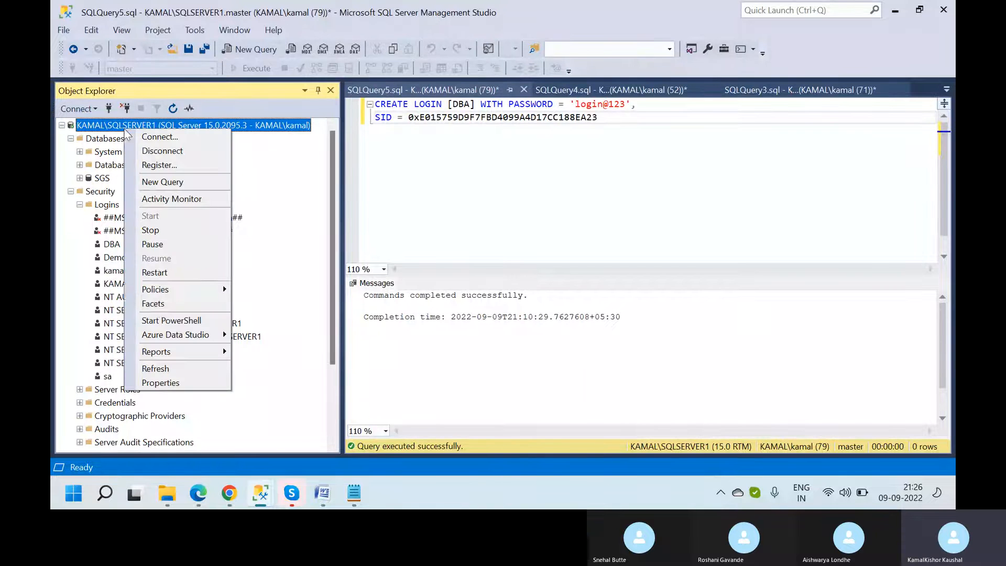
click(173, 369)
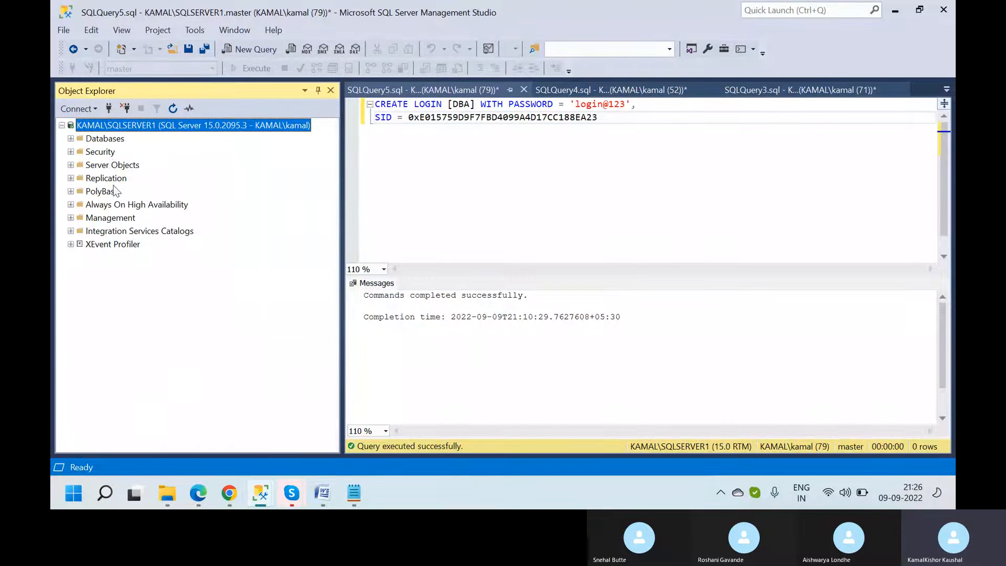
click(72, 138)
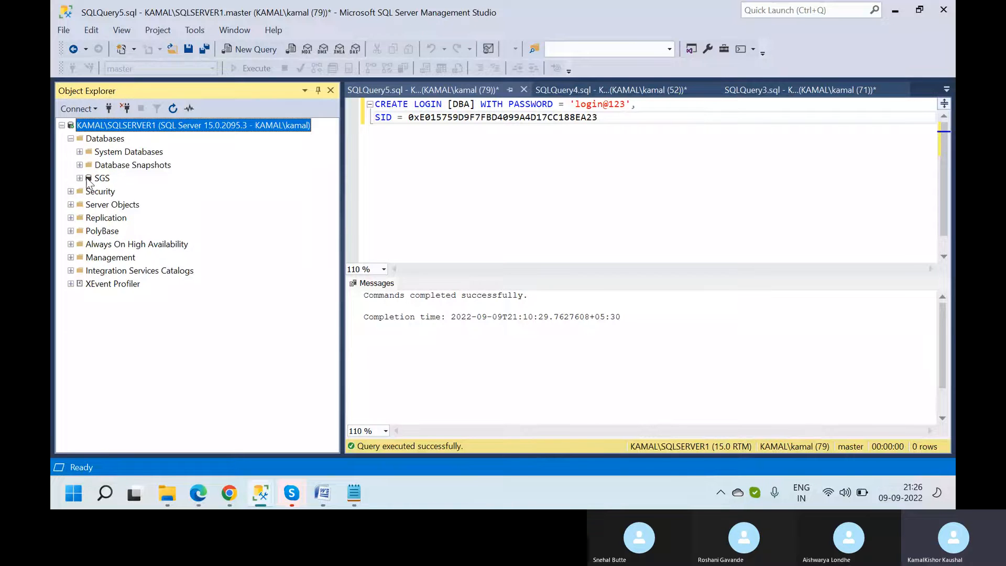
click(80, 178)
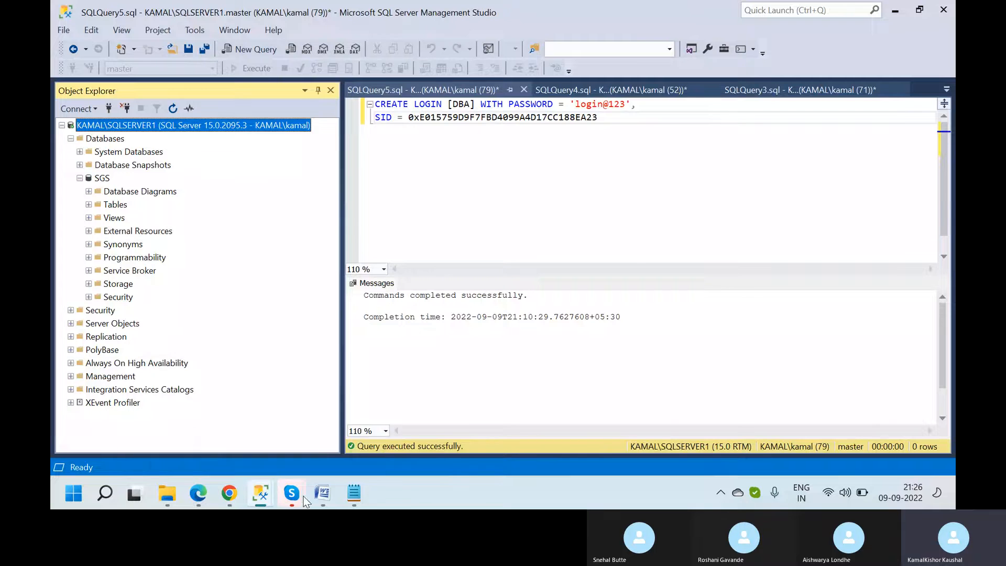
- Switch to the SQL SERVER Security document in Microsoft Word and read the descriptions of the fixed server roles
mouse_move(323, 493)
click(319, 426)
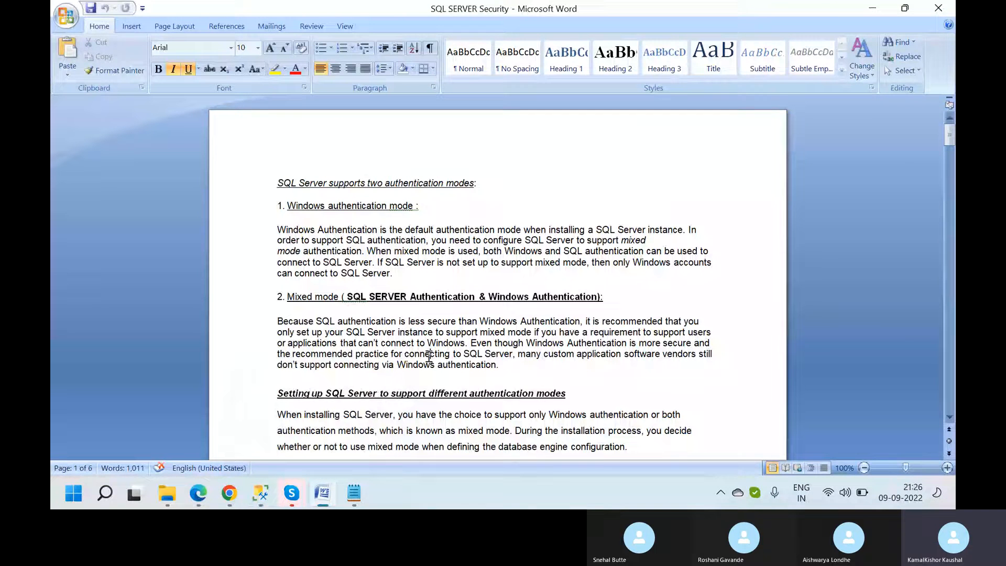
scroll(429, 358, down, 20)
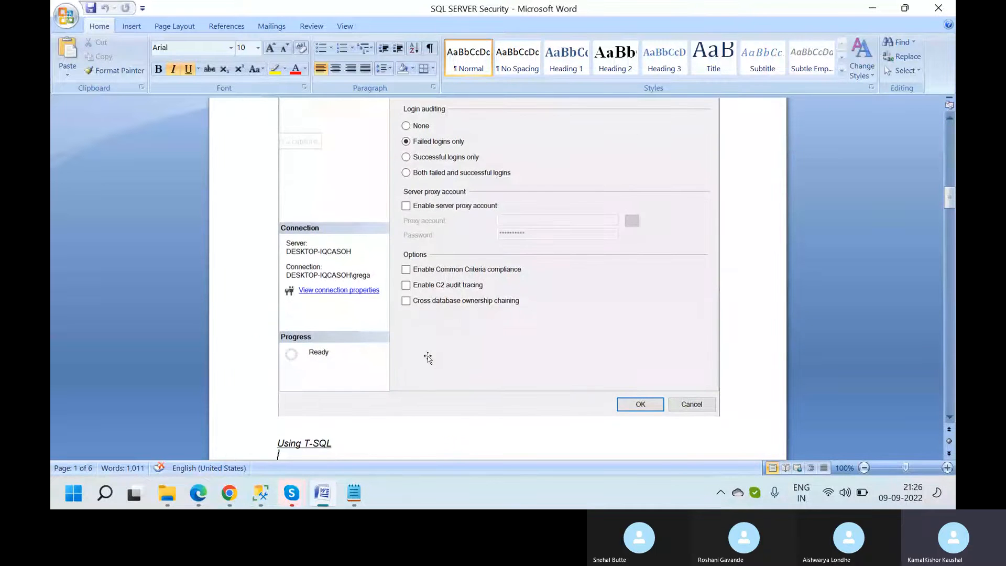
scroll(429, 355, down, 12)
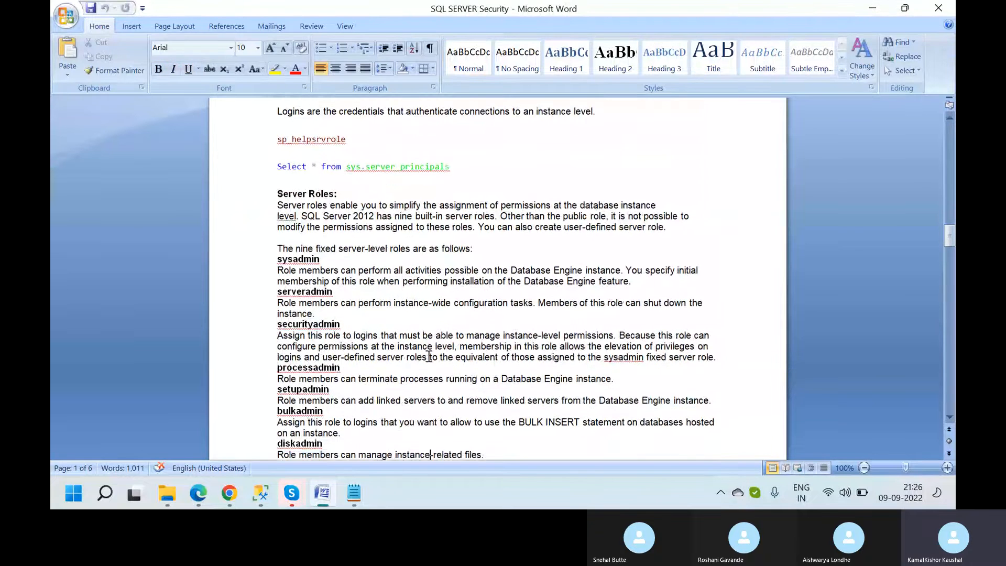
scroll(310, 269, down, 2)
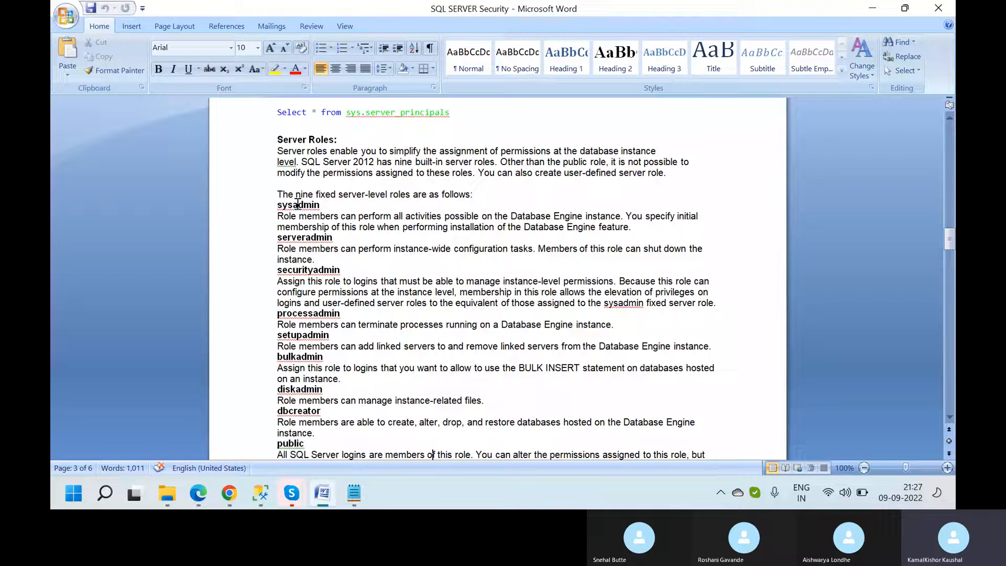
- Switch back to SQL Server Management Studio, collapse the SGS database and list the server's logins under Security
click(263, 486)
click(214, 427)
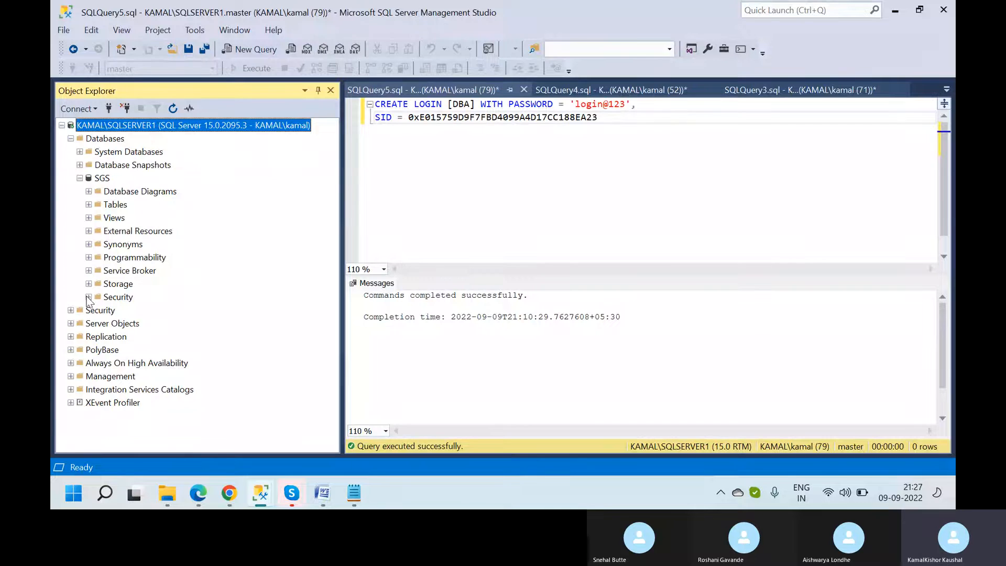
click(89, 297)
click(80, 178)
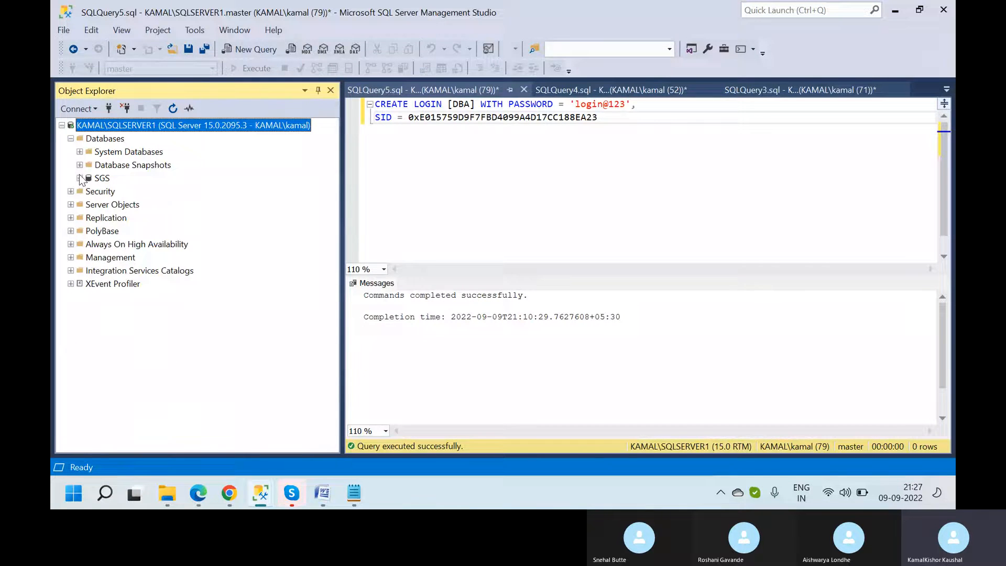
click(72, 192)
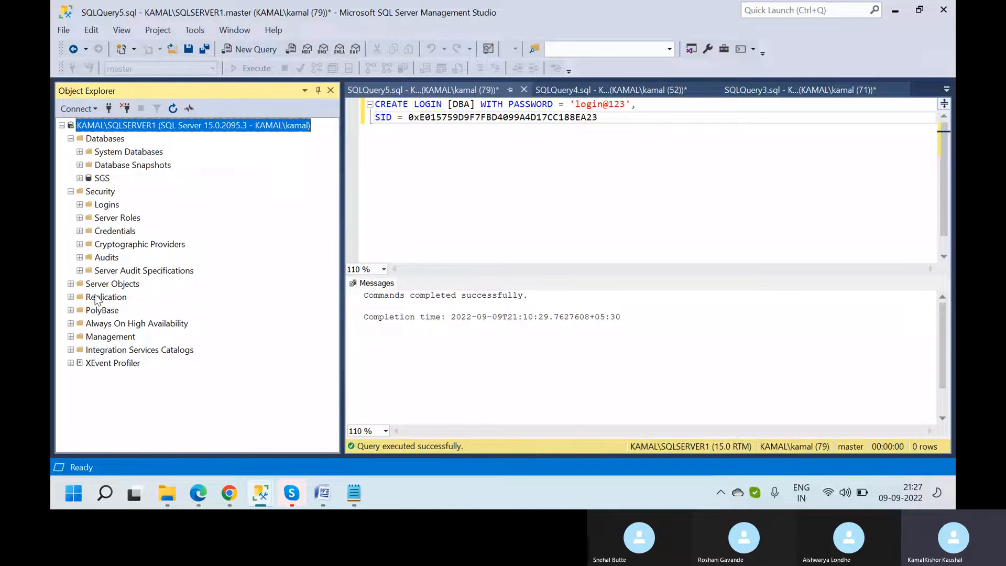
click(79, 205)
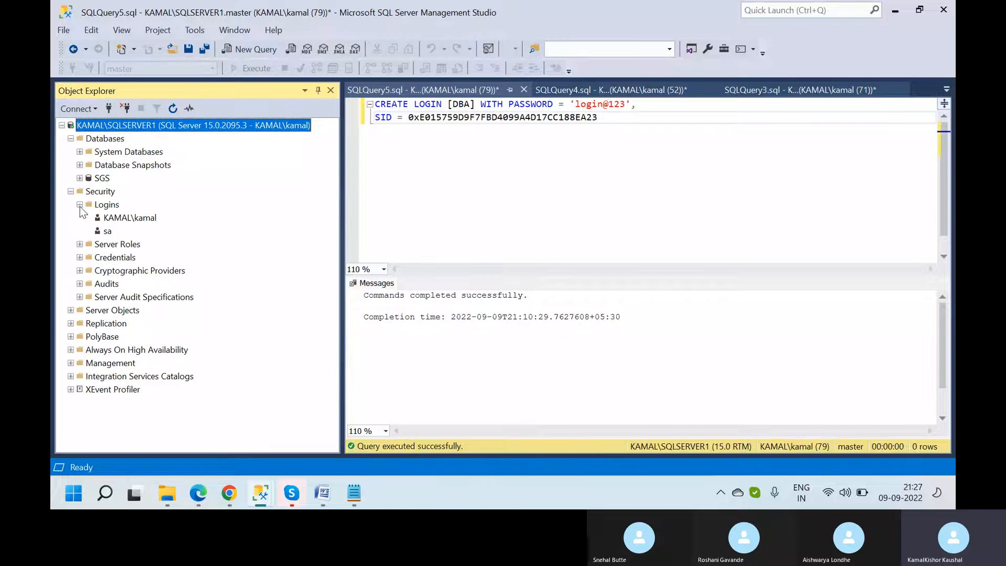
- Try to grant the sysadmin server role to the Windows-authenticated login, and close its properties without saving
click(112, 222)
right_click(114, 225)
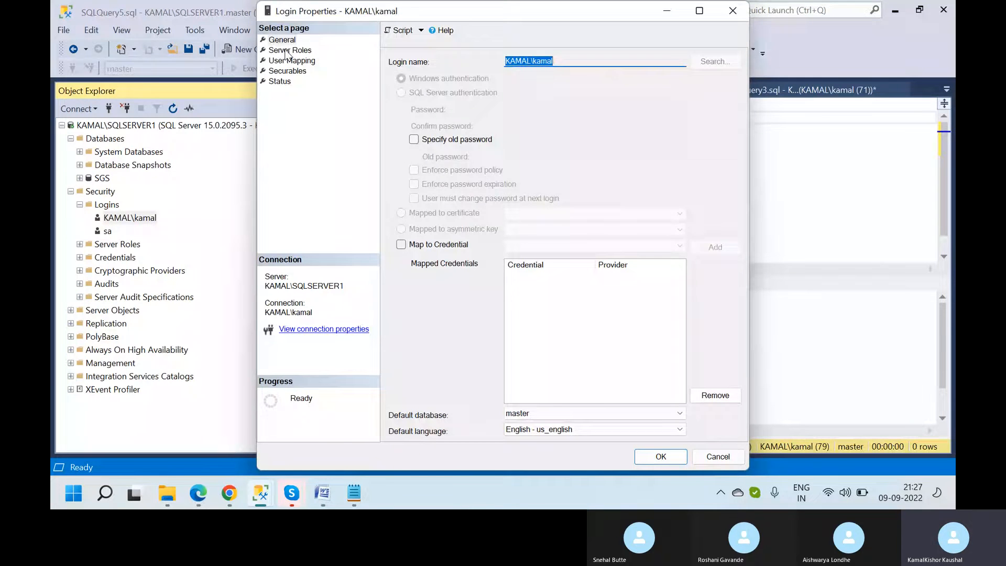
click(287, 51)
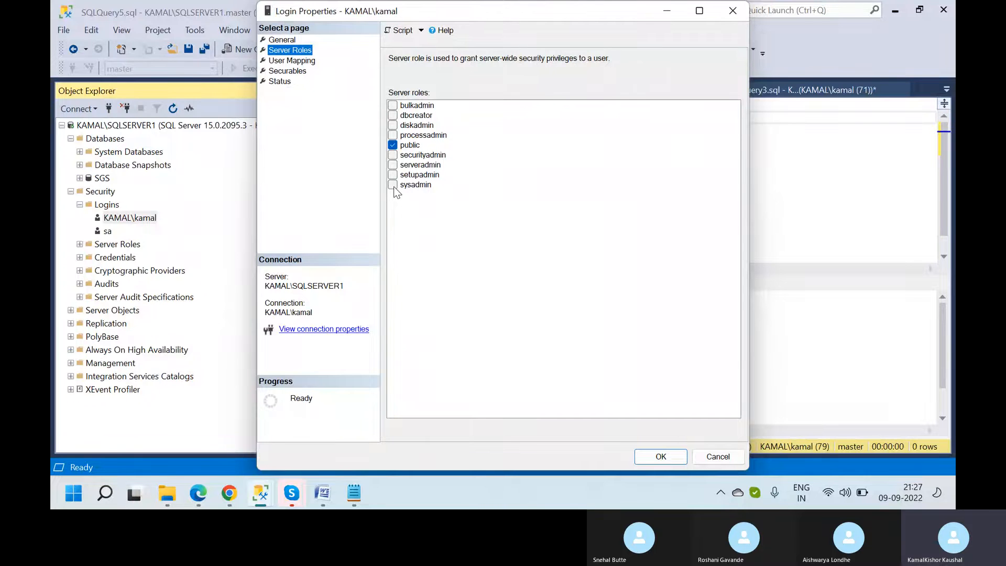
click(393, 185)
click(650, 463)
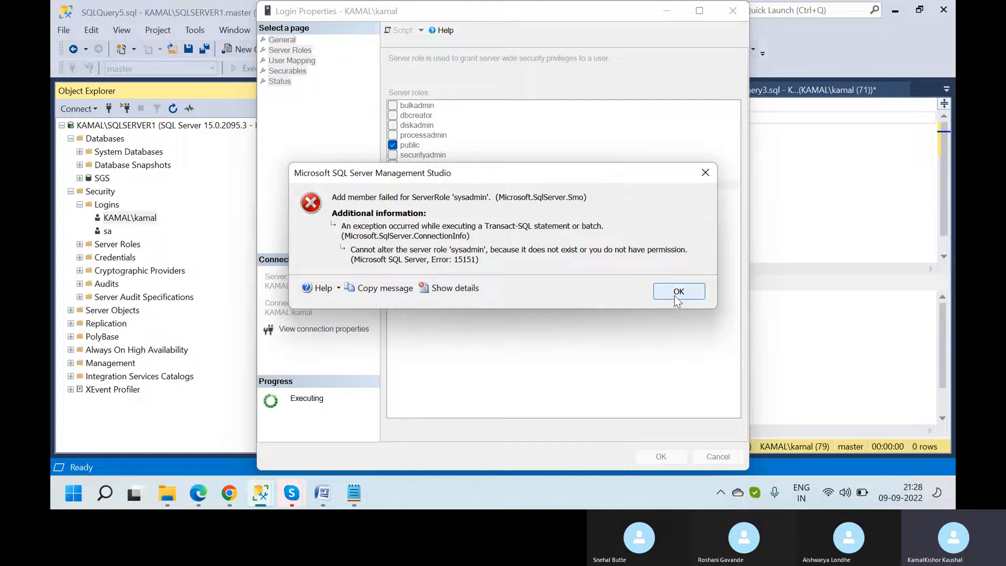
click(676, 299)
click(718, 457)
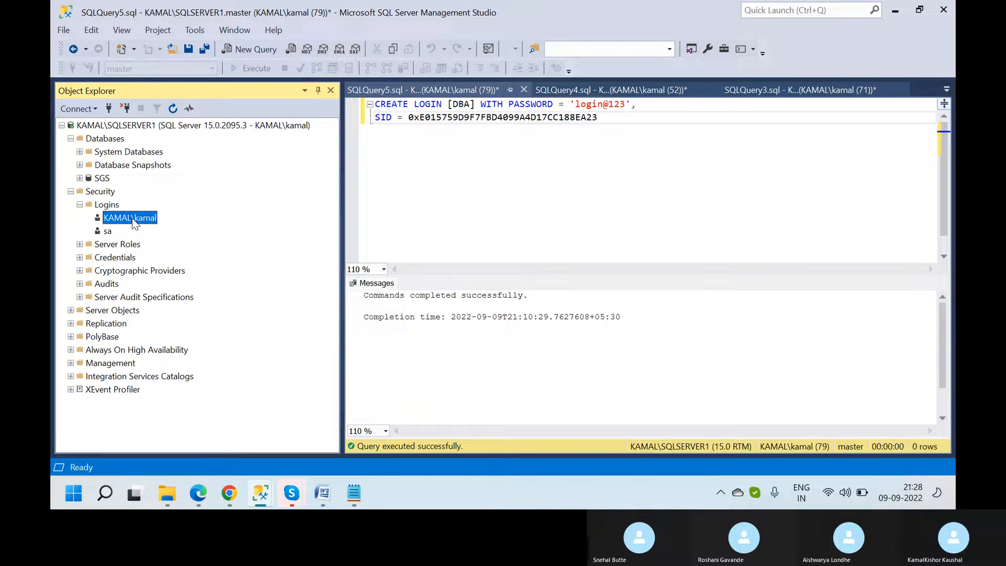
- Check which server roles the sa login holds in its login properties, and close them without changes
right_click(107, 233)
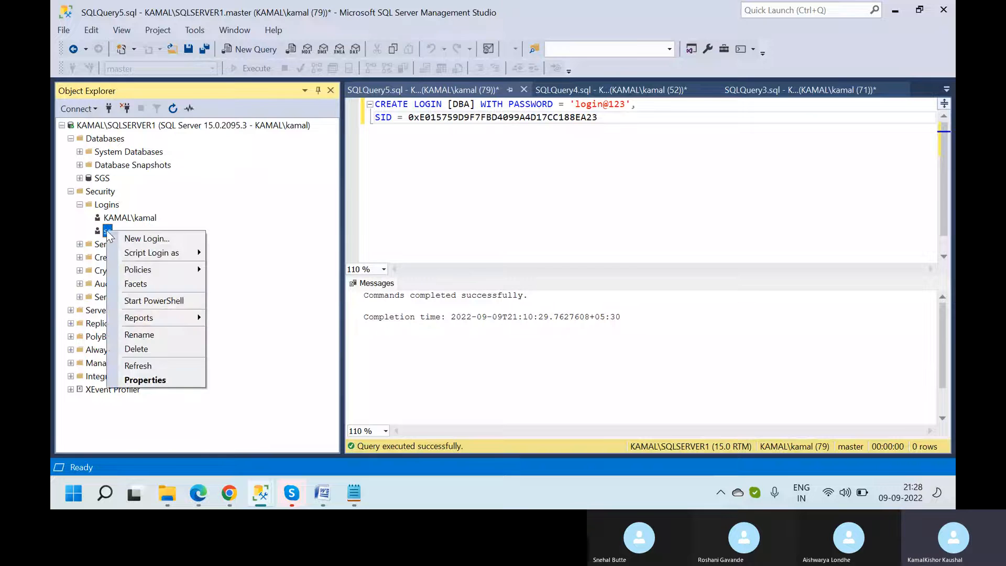
click(158, 380)
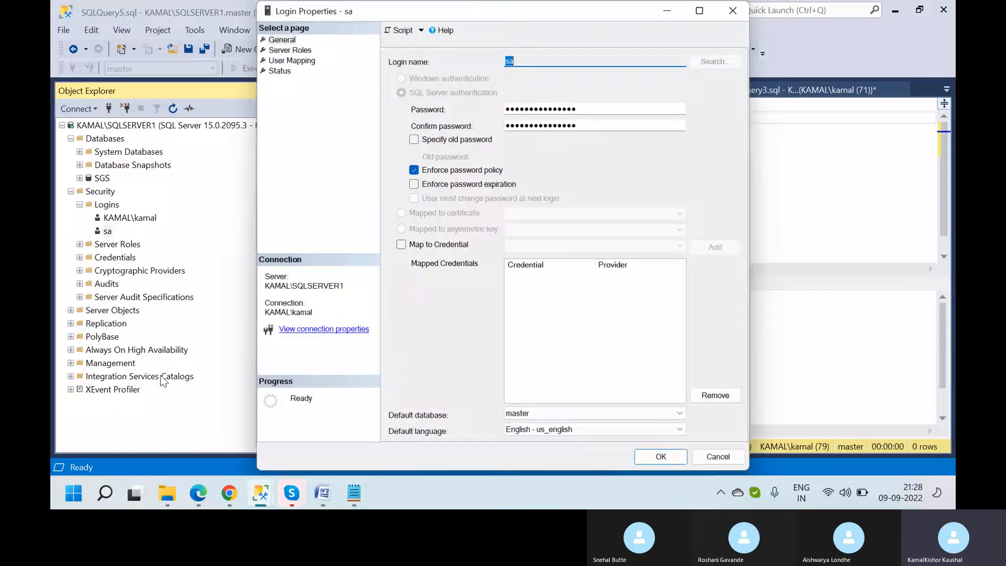
click(301, 51)
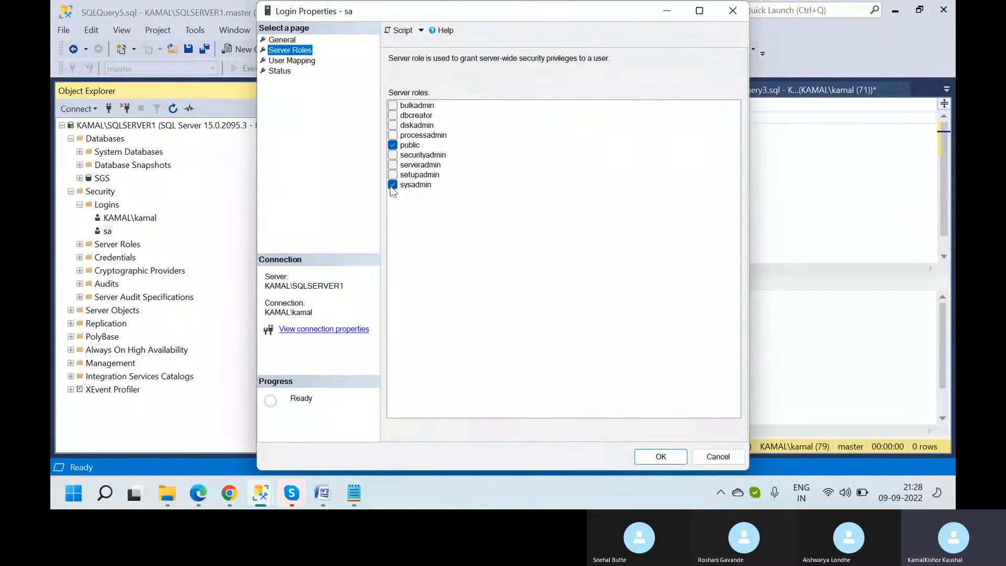
click(711, 457)
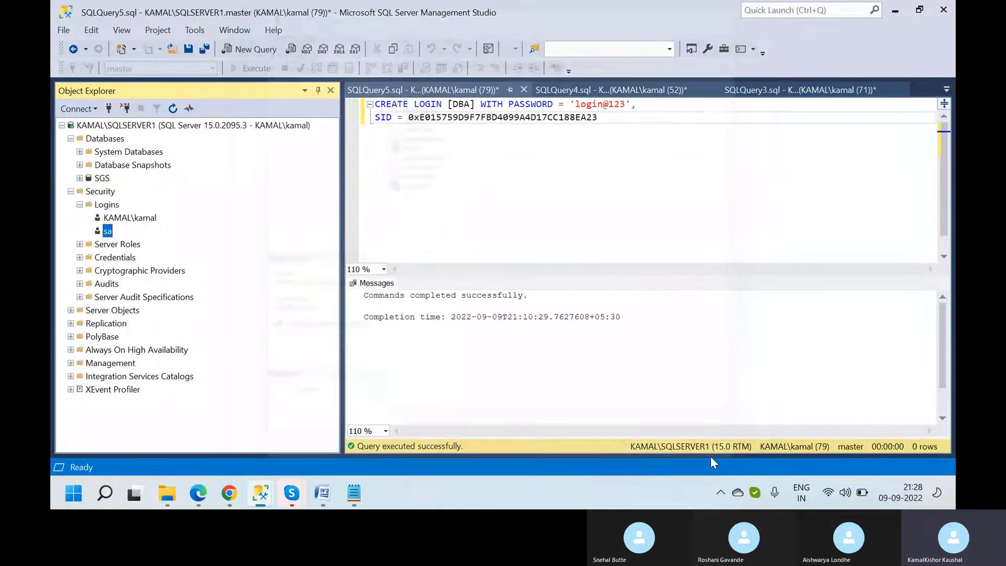
- Start a new Database Engine connection to SQLSERVER1 using SQL Server Authentication with the login sa
click(116, 130)
click(86, 113)
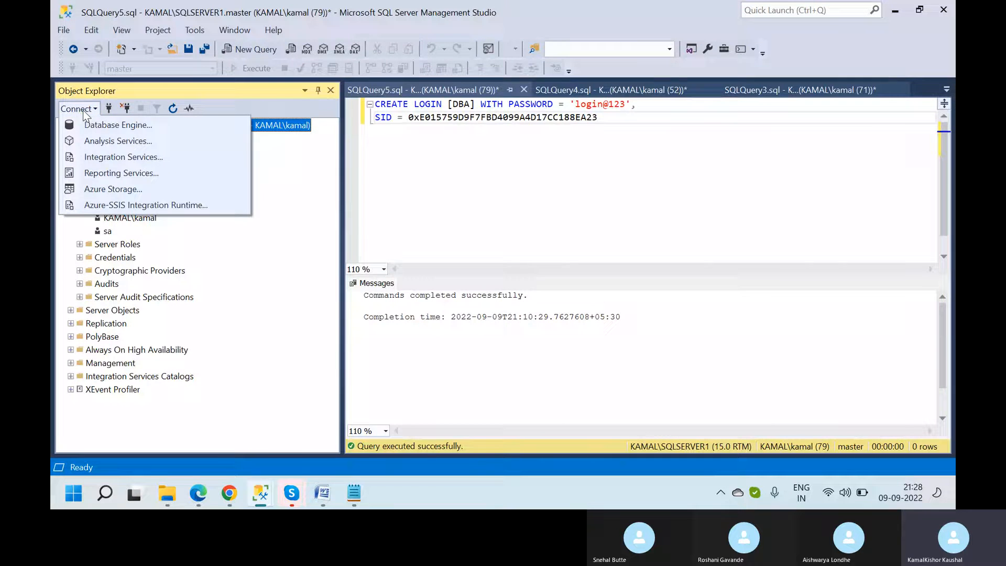
click(89, 124)
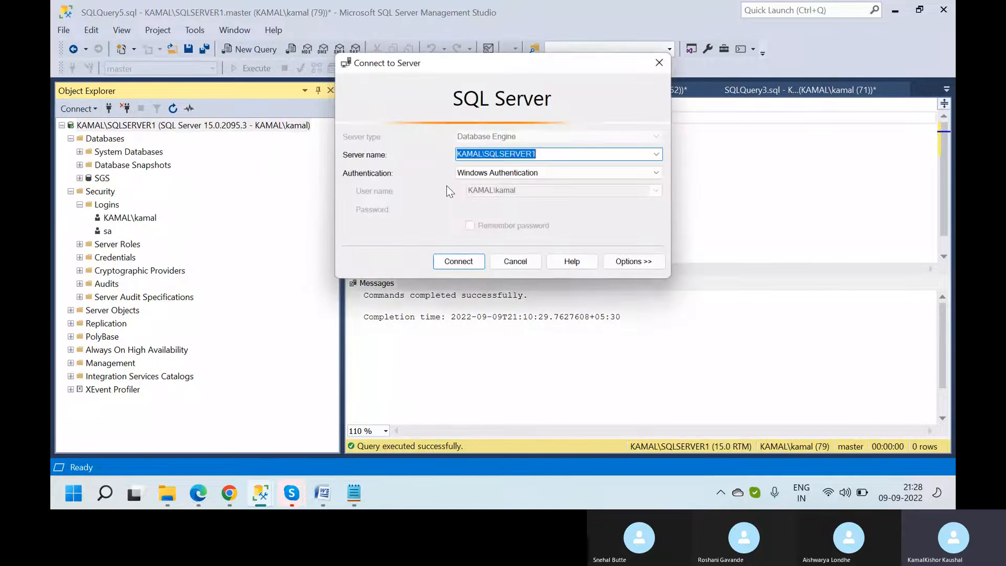
click(561, 172)
click(521, 196)
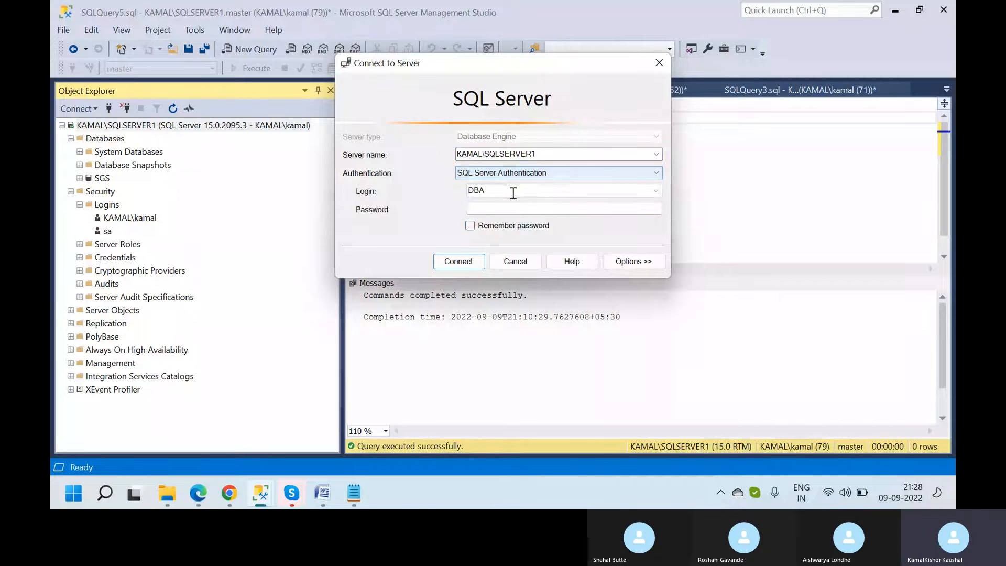
double_click(494, 192)
text(sa)
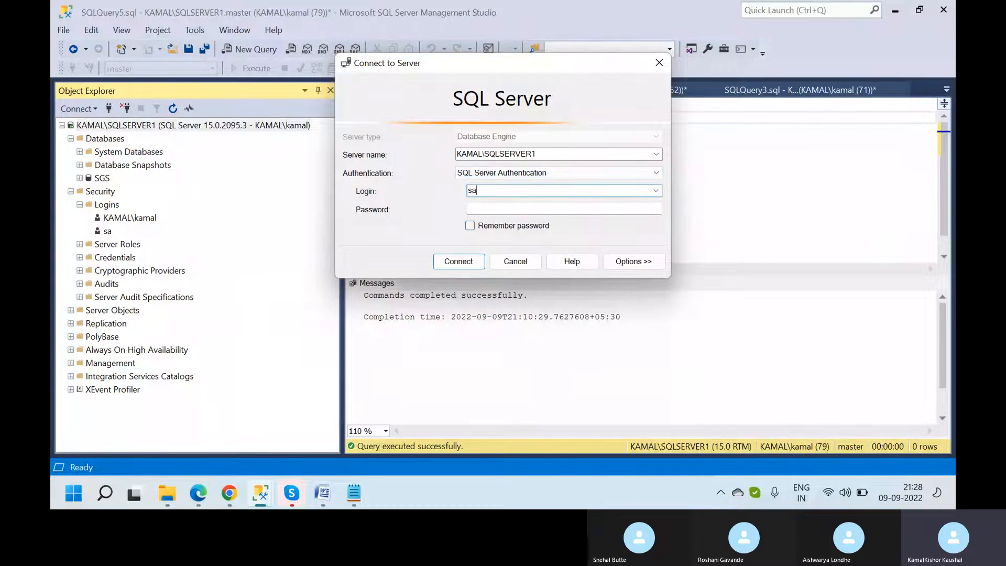
- Enter the sa login's password and try to connect to SQLSERVER1
click(480, 212)
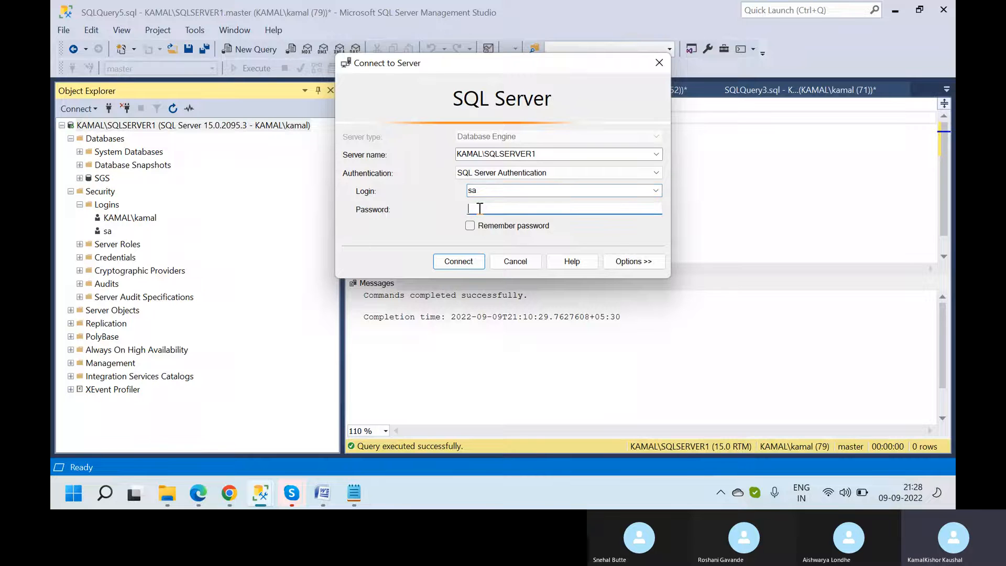
text(******)
key(BackSpace)
key(BackSpace)
key(BackSpace)
key(BackSpace)
key(BackSpace)
text(*******)
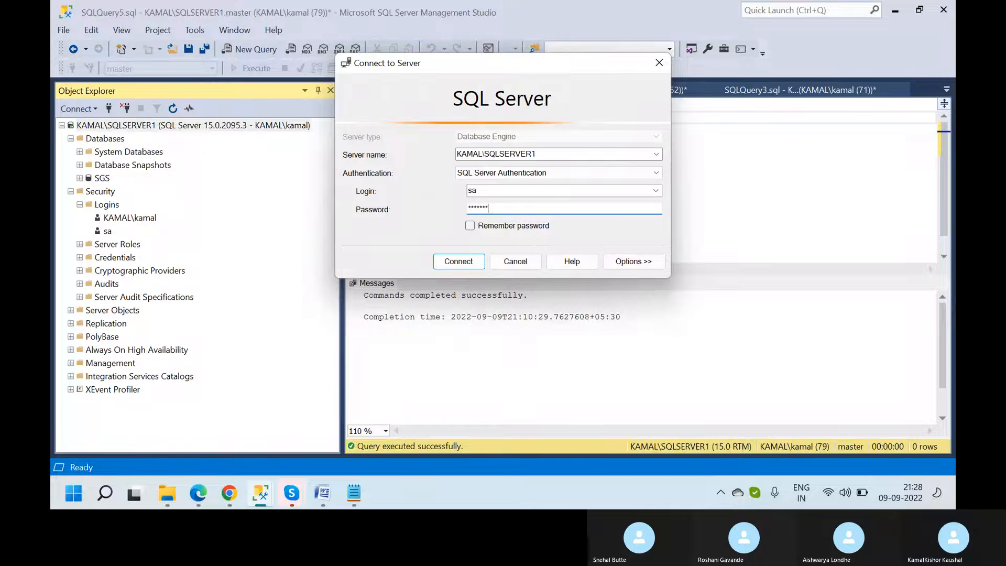
key(Return)
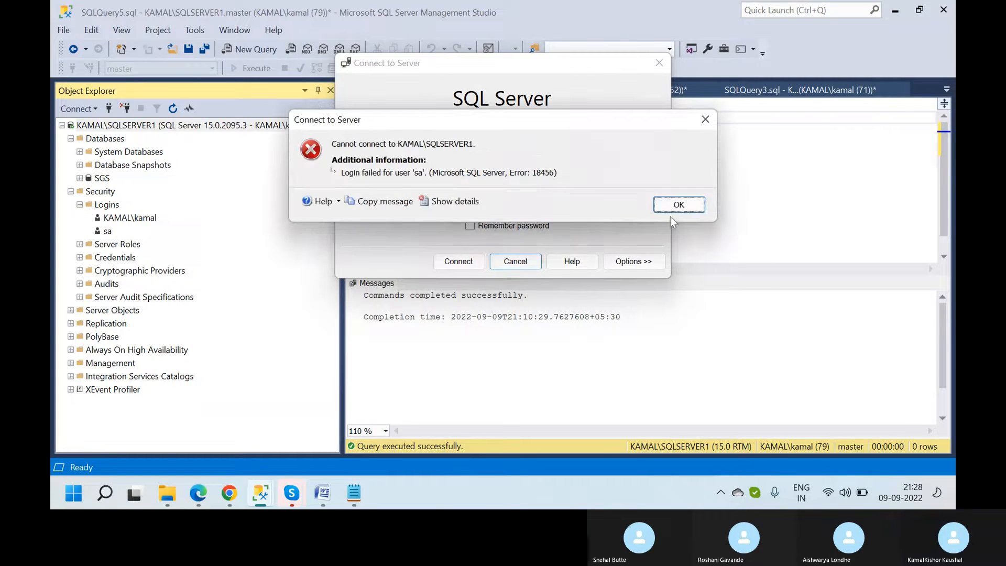
- Dismiss the connection error, replace the sa login's password and connect to SQLSERVER1
click(674, 210)
click(532, 211)
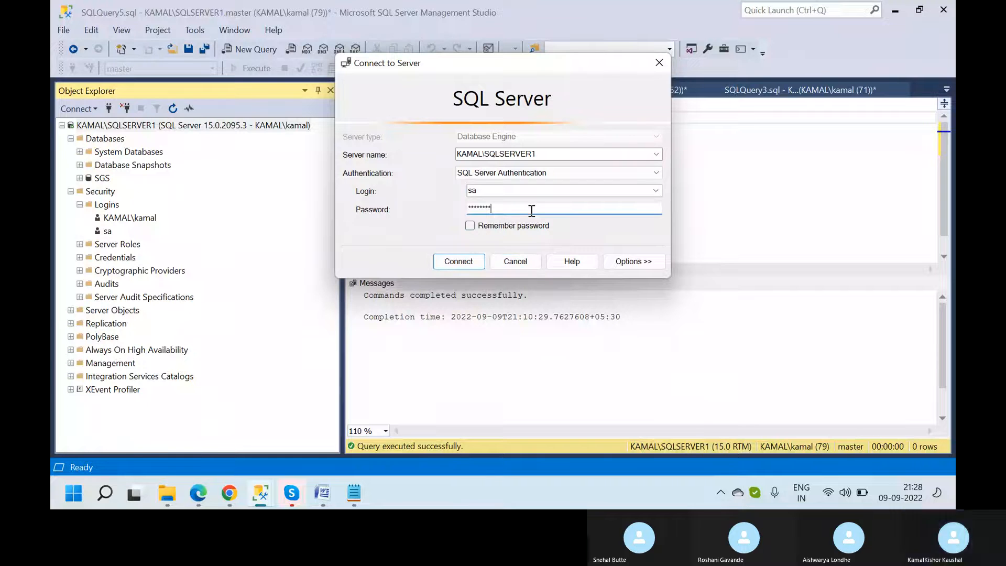
key(BackSpace)
key(BackSpace)
key(BackSpace)
key(BackSpace)
key(BackSpace)
key(BackSpace)
key(BackSpace)
key(BackSpace)
text(****)
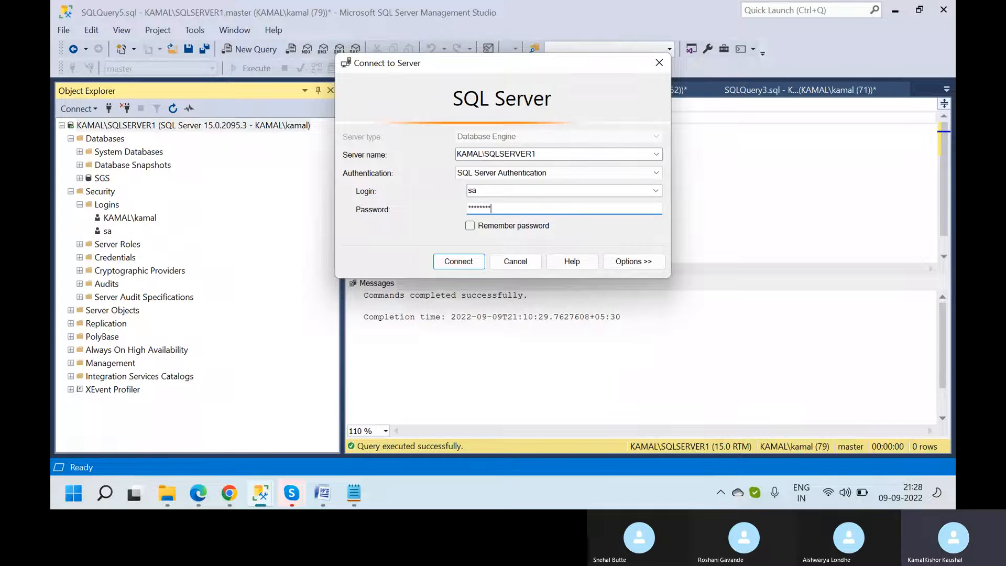
key(Return)
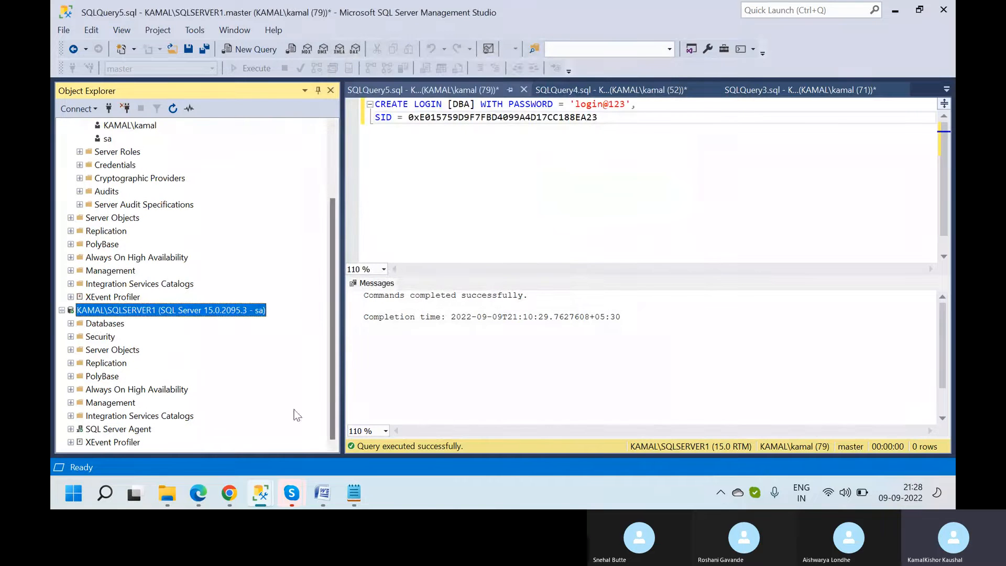
- List the logins under the sa connection's Security folder and grant the sysadmin server role to the Windows-authenticated login
click(70, 337)
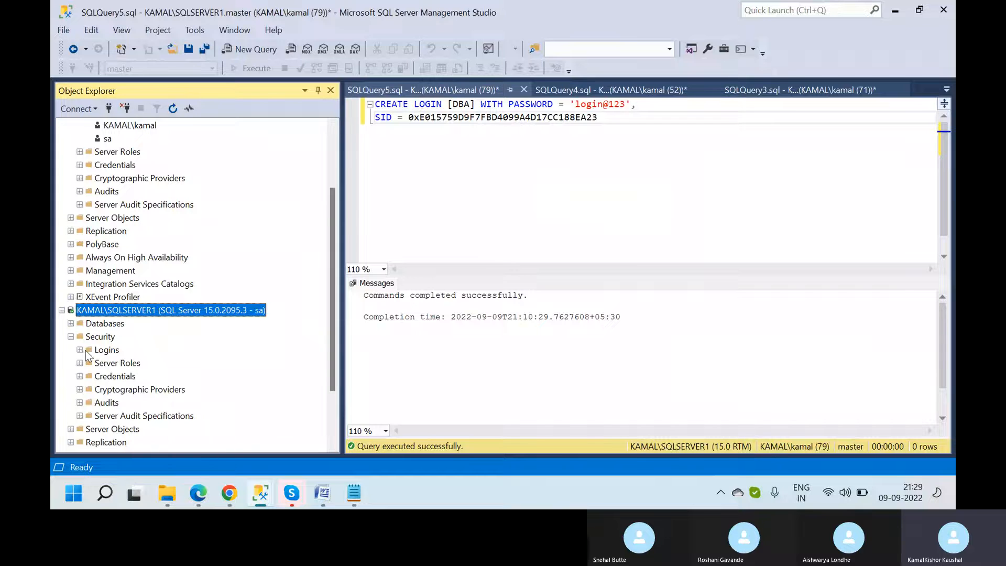
click(79, 350)
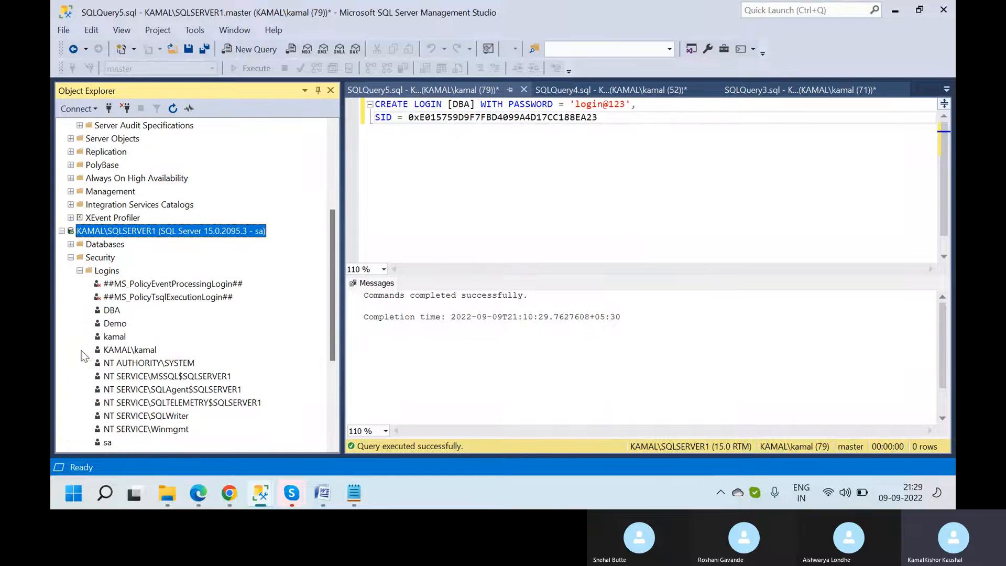
click(130, 351)
right_click(131, 356)
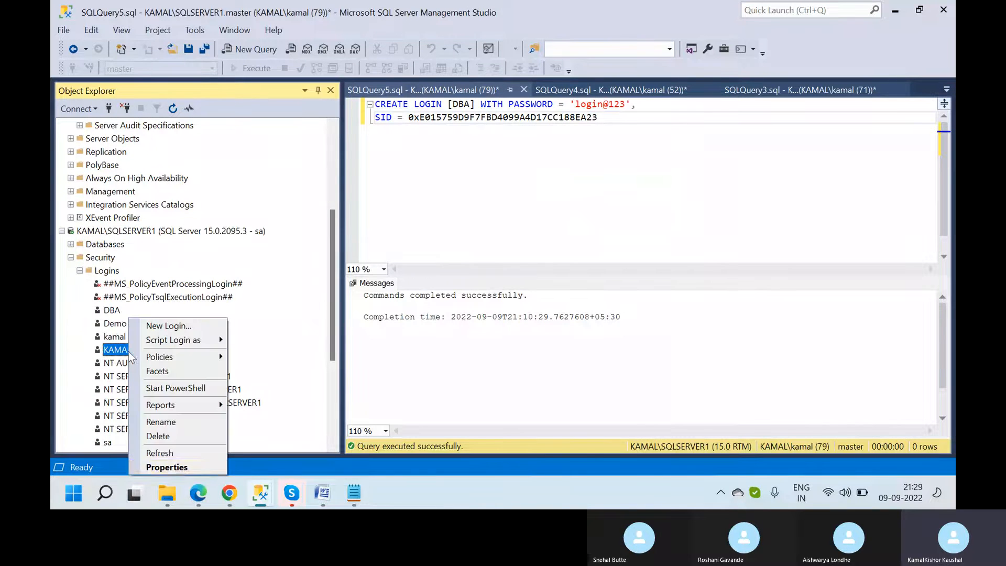
click(173, 465)
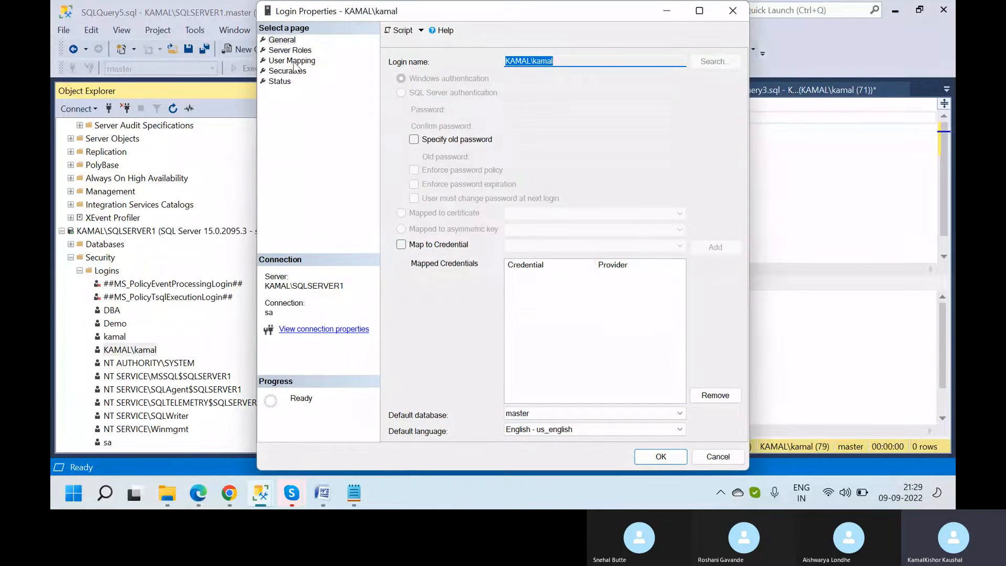
click(293, 51)
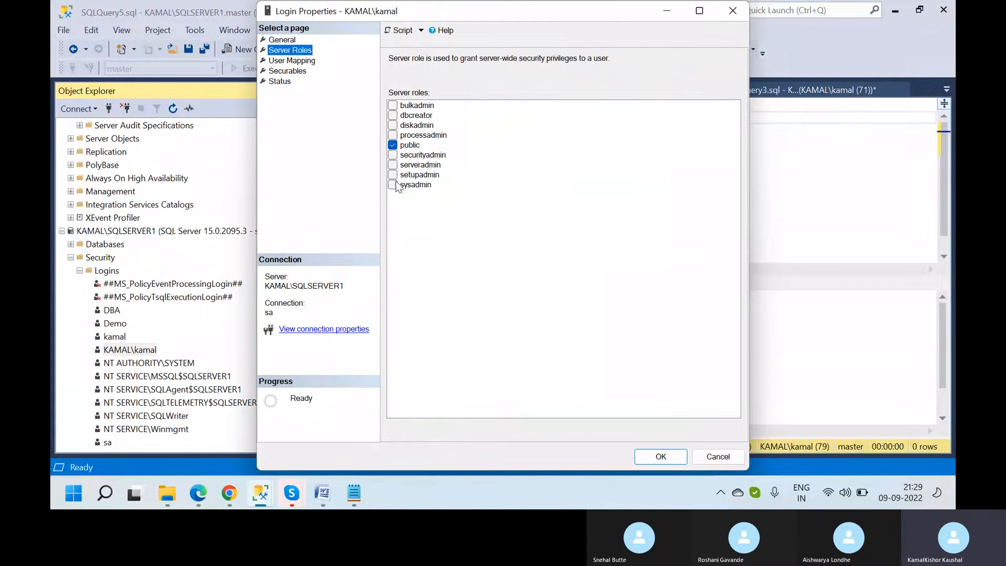
click(393, 184)
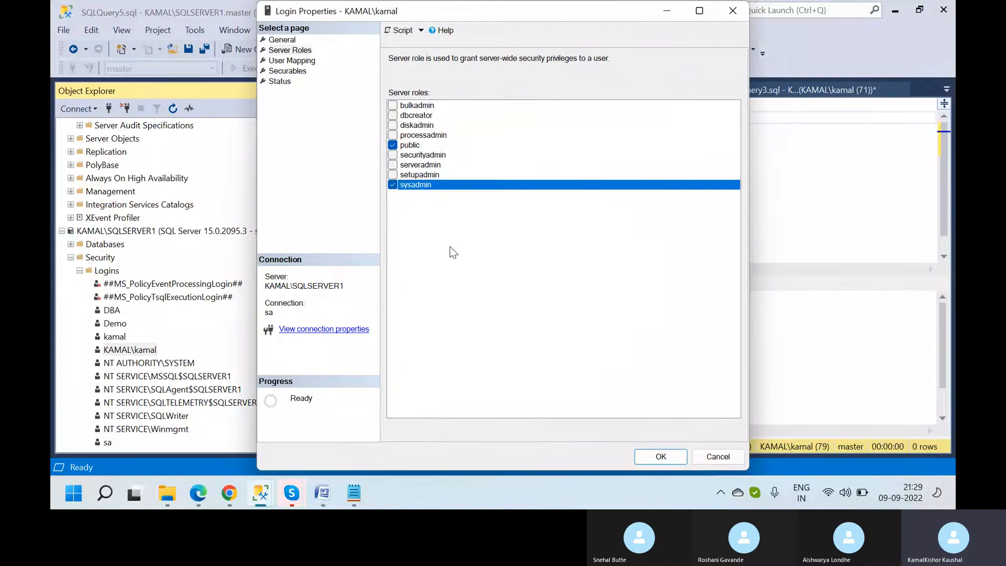
click(661, 458)
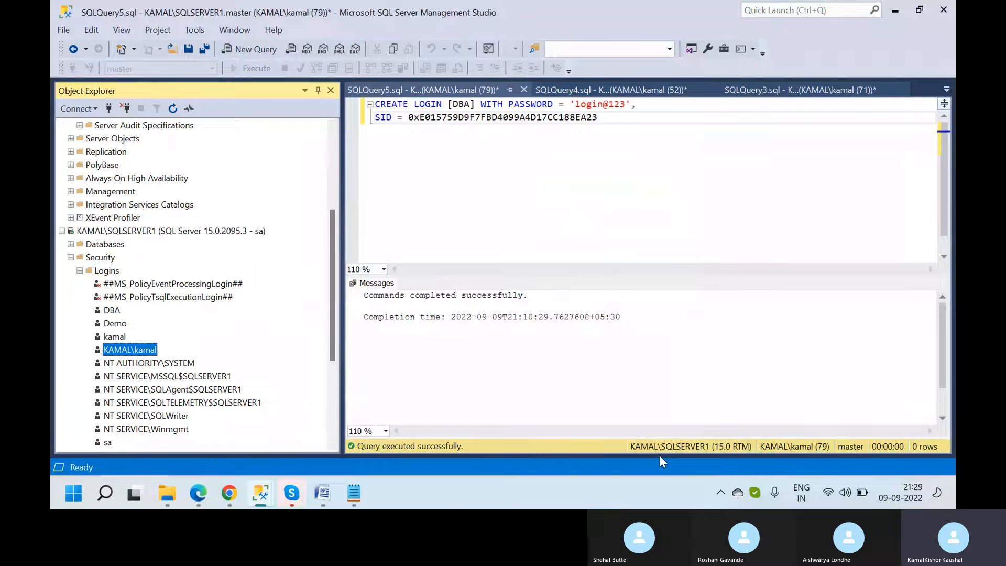
- Review the fixed server role descriptions in the SQL SERVER Security document in Microsoft Word, and return to SQL Server Management Studio
mouse_move(288, 495)
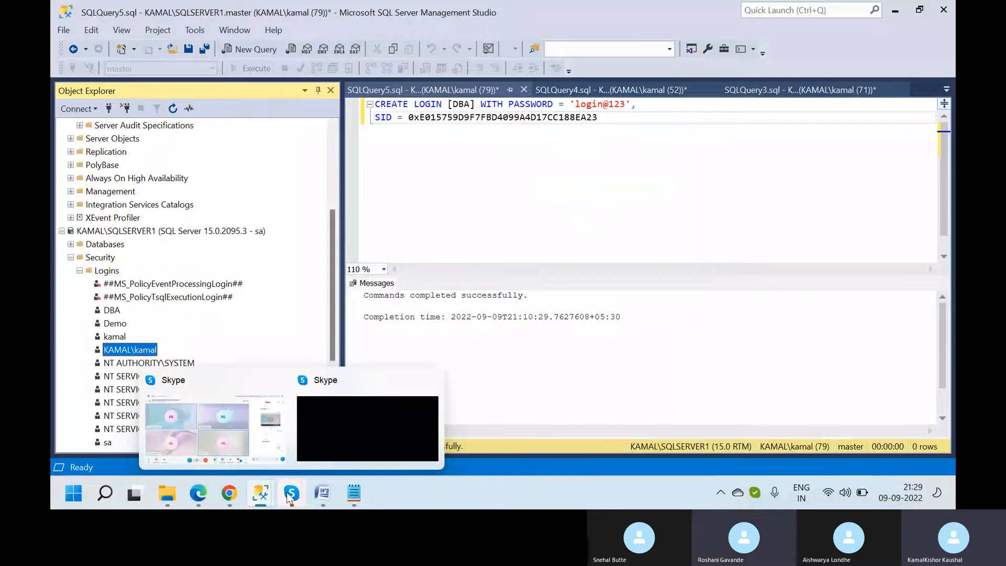
mouse_move(253, 458)
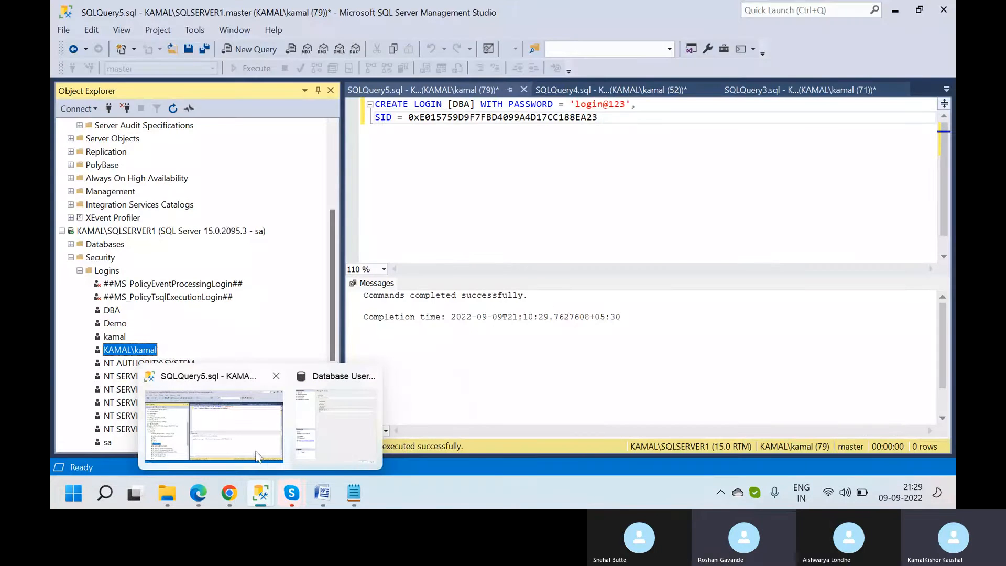
click(325, 501)
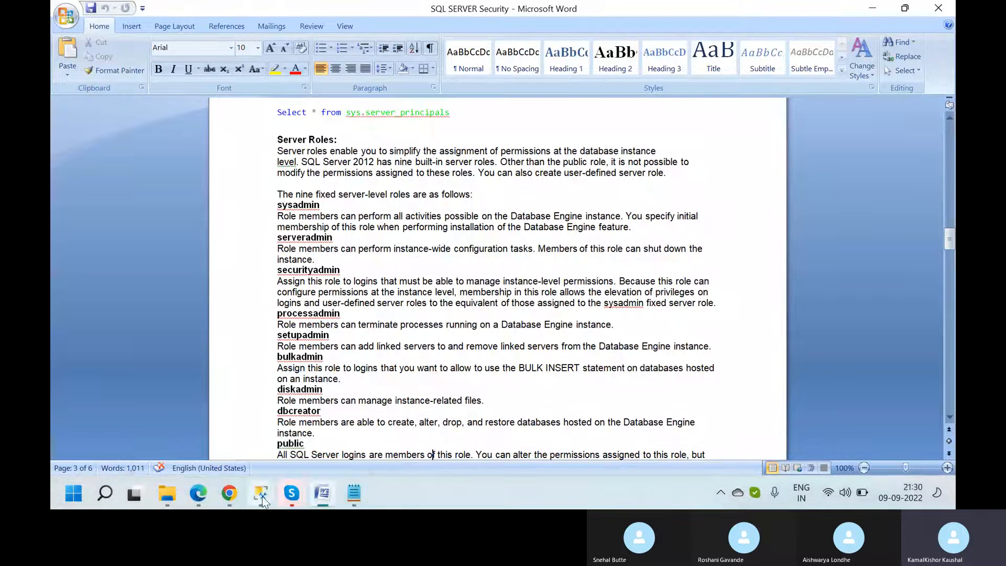
mouse_move(261, 493)
click(209, 420)
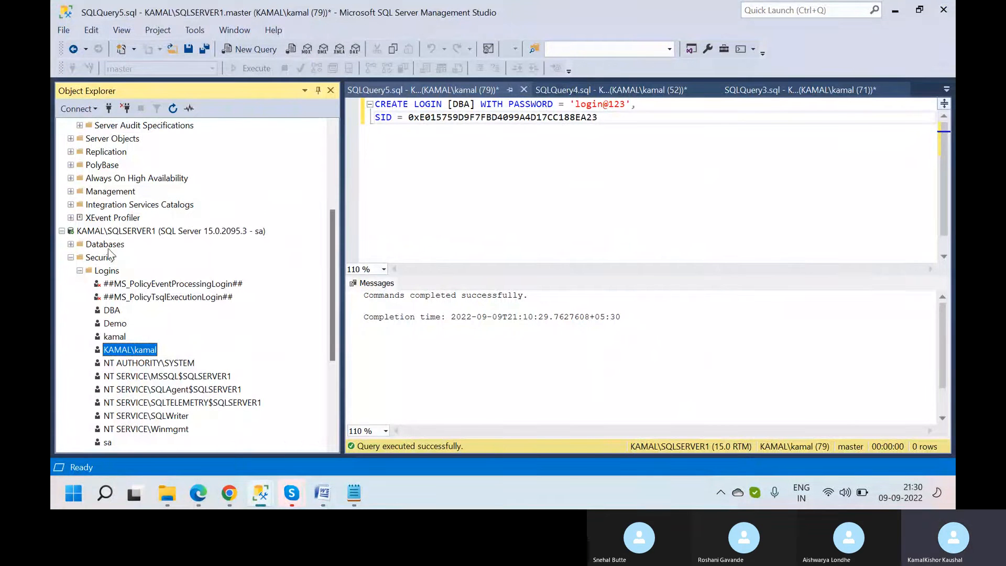
- Disconnect the Windows-authenticated connection to SQLSERVER1 in Object Explorer, keeping the sa connection
click(134, 233)
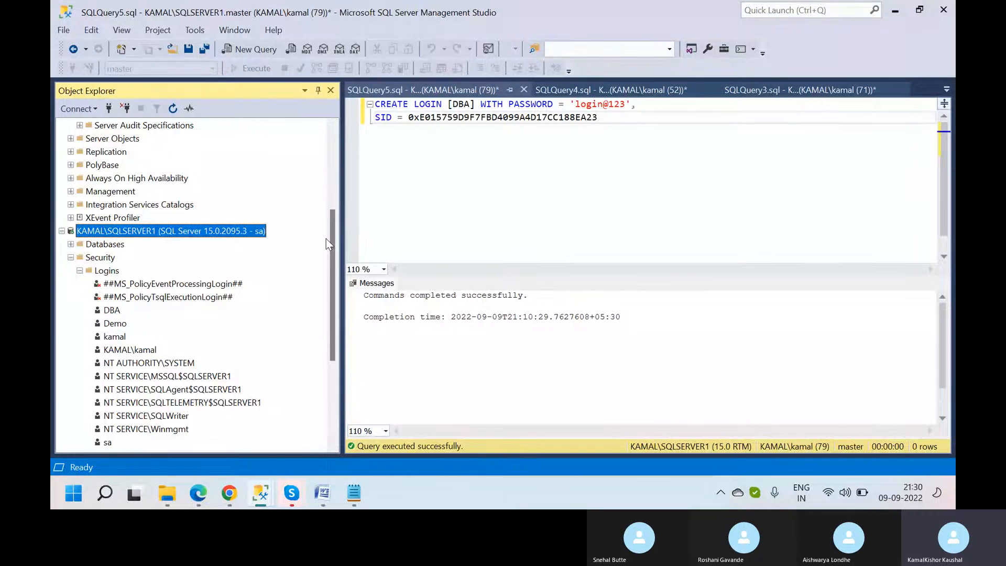
drag(331, 238, 333, 128)
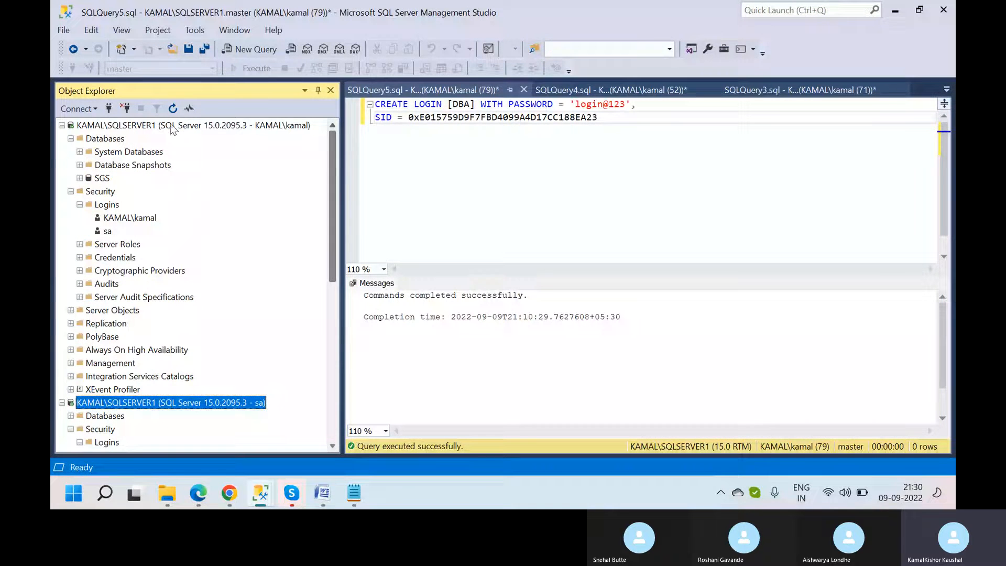
click(156, 127)
right_click(155, 131)
click(183, 146)
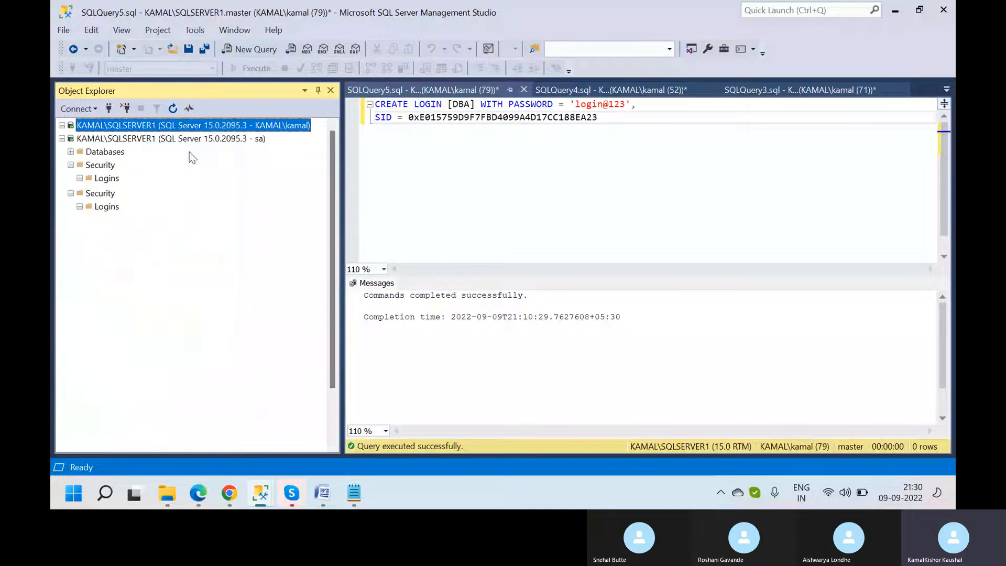
click(78, 109)
click(94, 127)
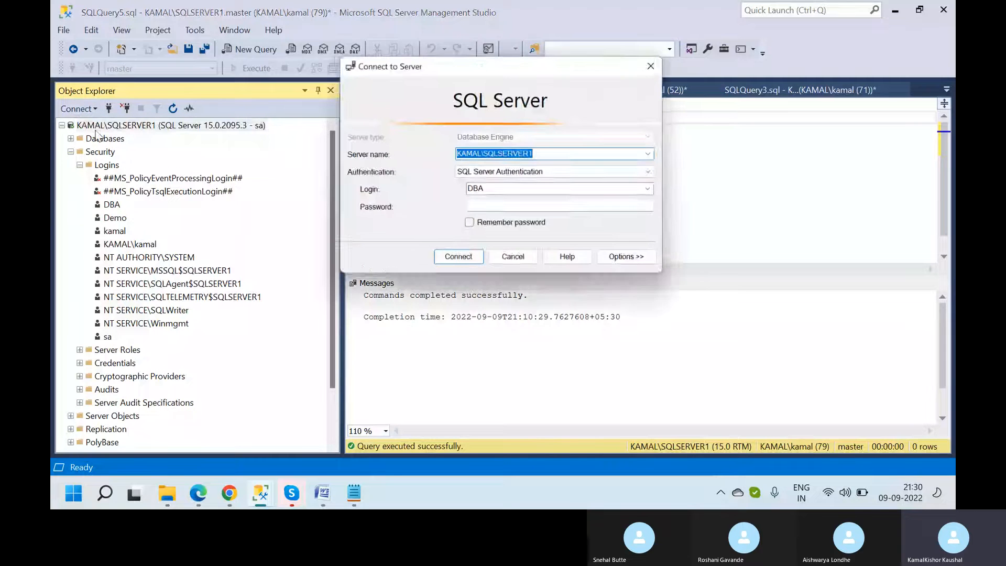
click(514, 261)
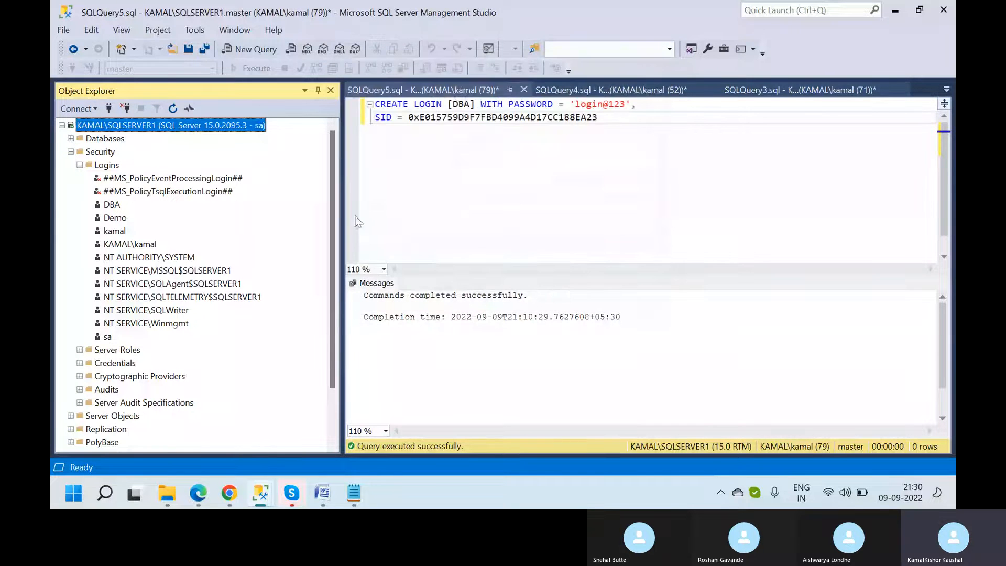
- Start a new Database Engine connection, browse the local servers for SQLSERVER2 and connect to it
click(79, 111)
click(93, 125)
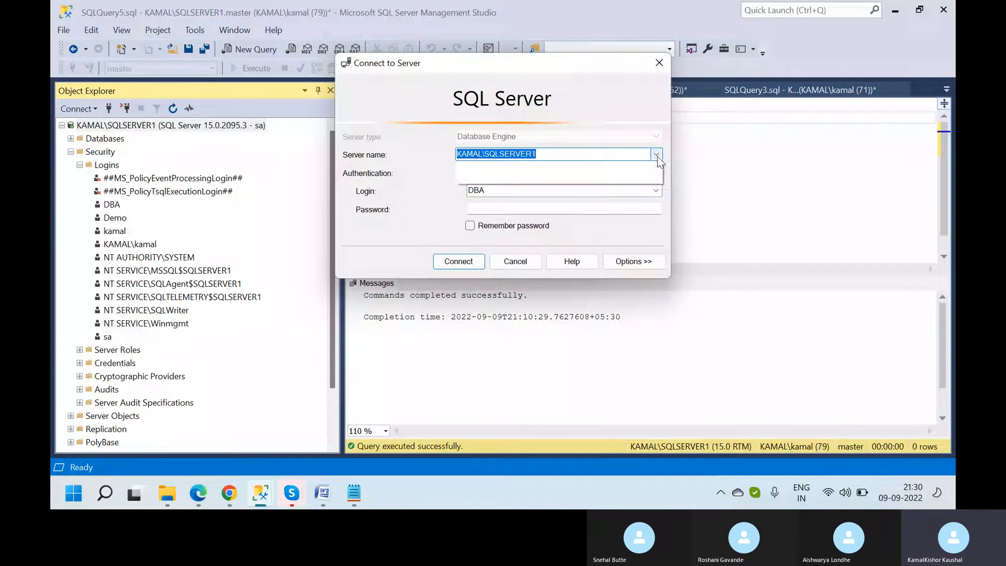
click(657, 154)
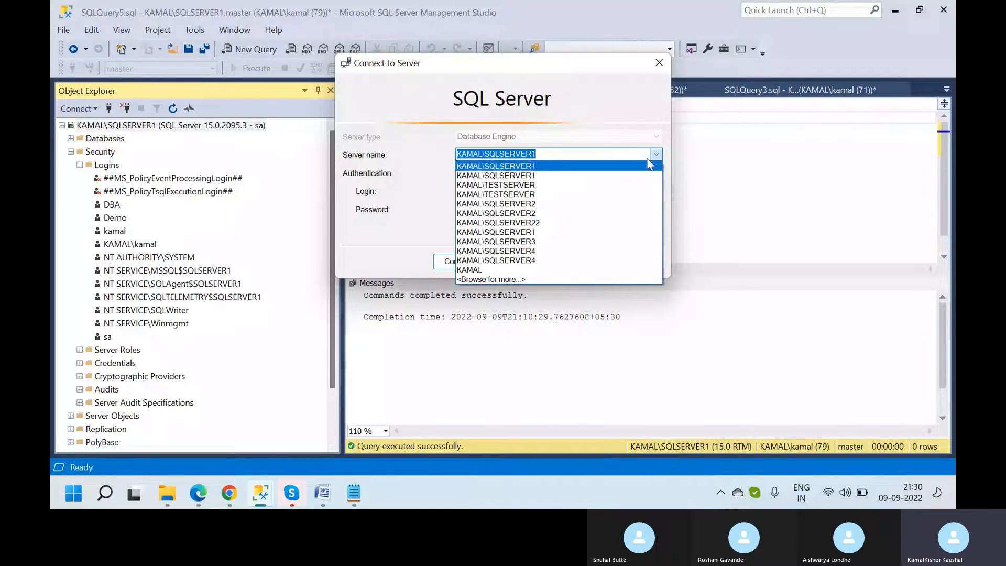
click(505, 279)
click(395, 95)
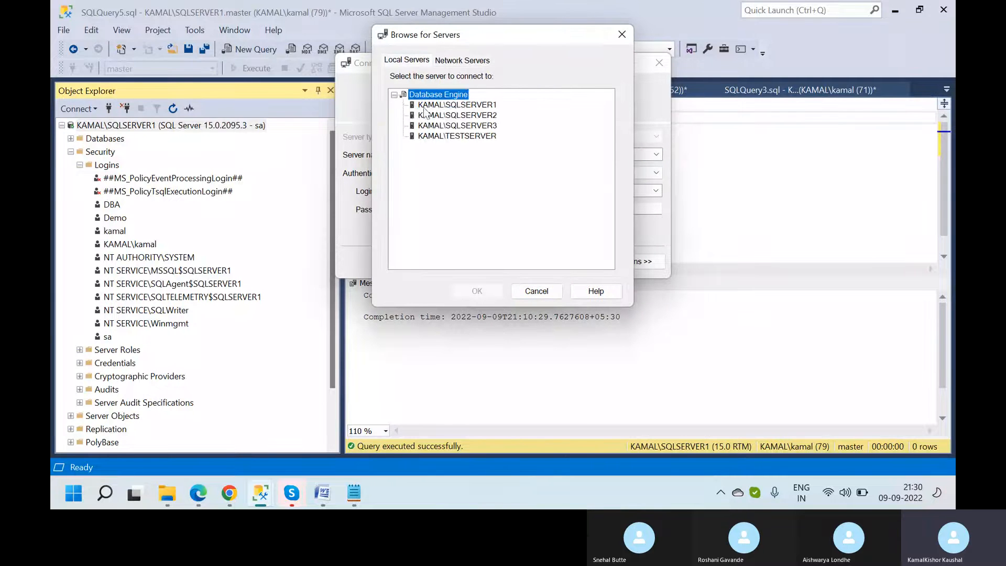
click(467, 116)
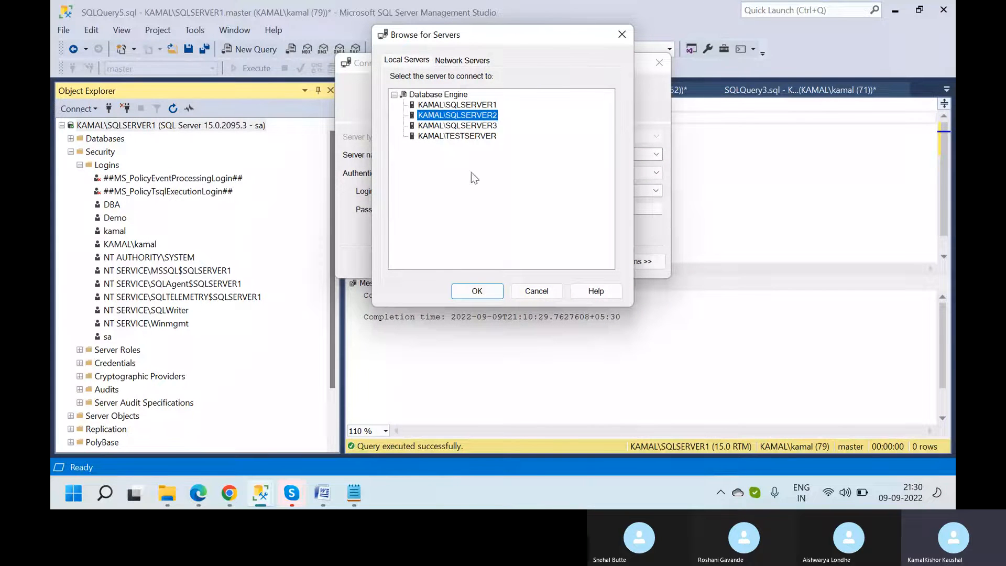
click(477, 291)
click(459, 261)
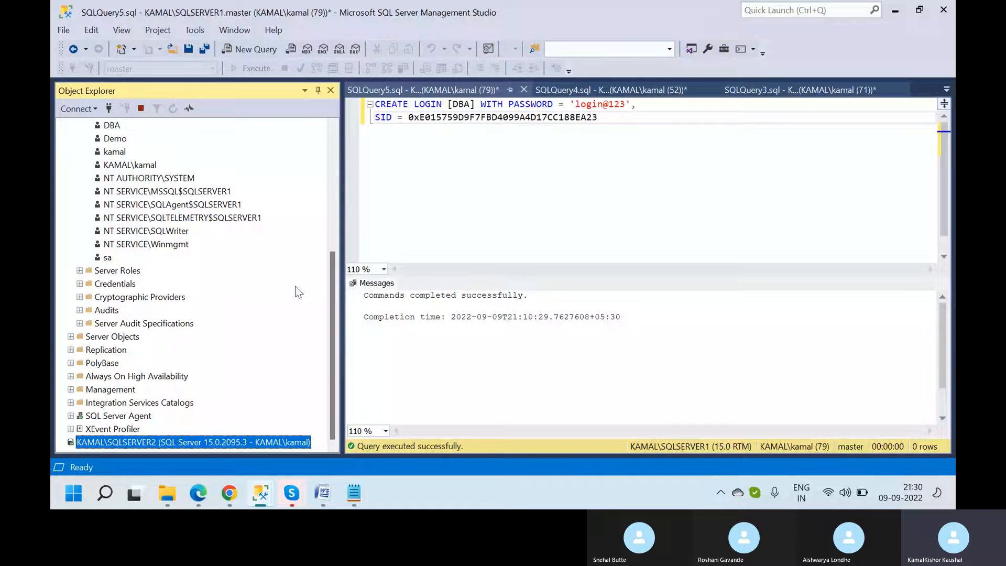
- Expand the Databases folders of SQLSERVER2 and SQLSERVER1 in Object Explorer to compare their databases
click(71, 324)
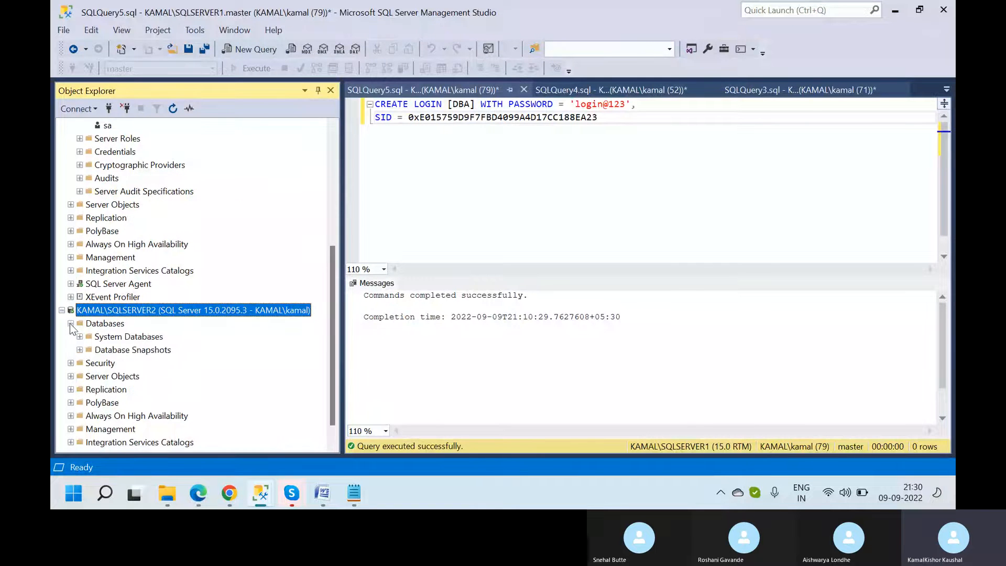
drag(331, 272, 333, 144)
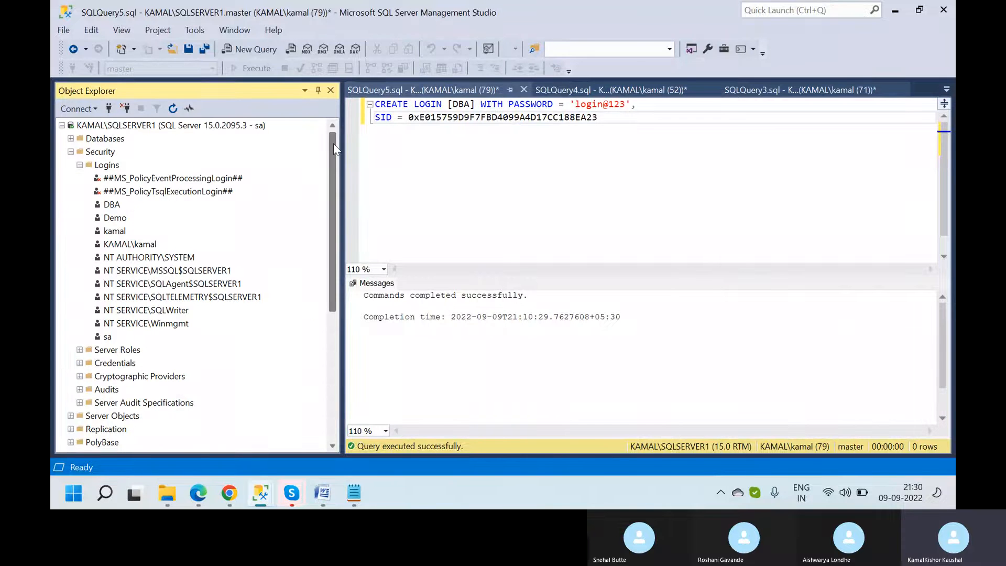
click(71, 139)
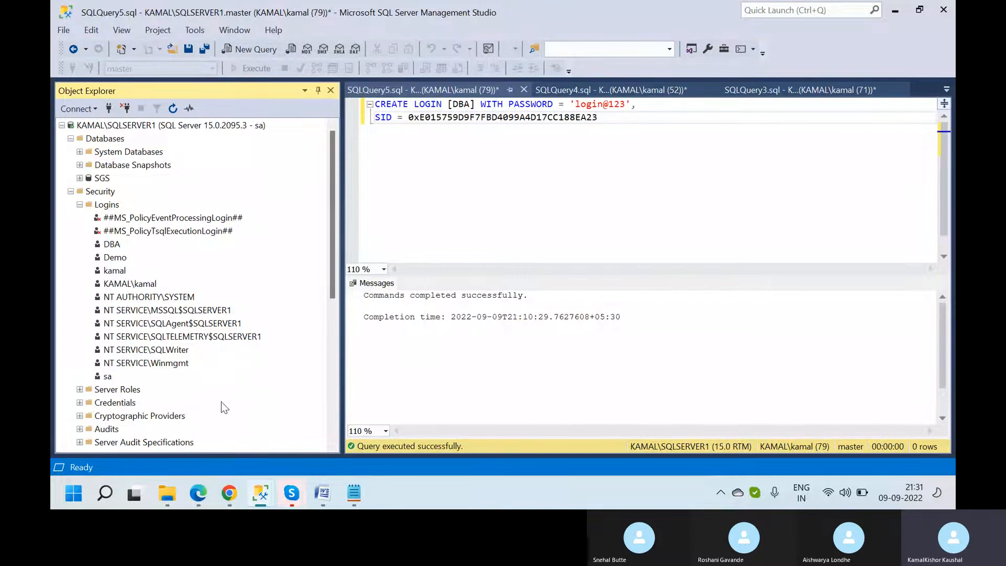
- Review the setupadmin and securityadmin role descriptions in the SQL SERVER Security document in Microsoft Word, and return to SQL Server Management Studio
mouse_move(323, 493)
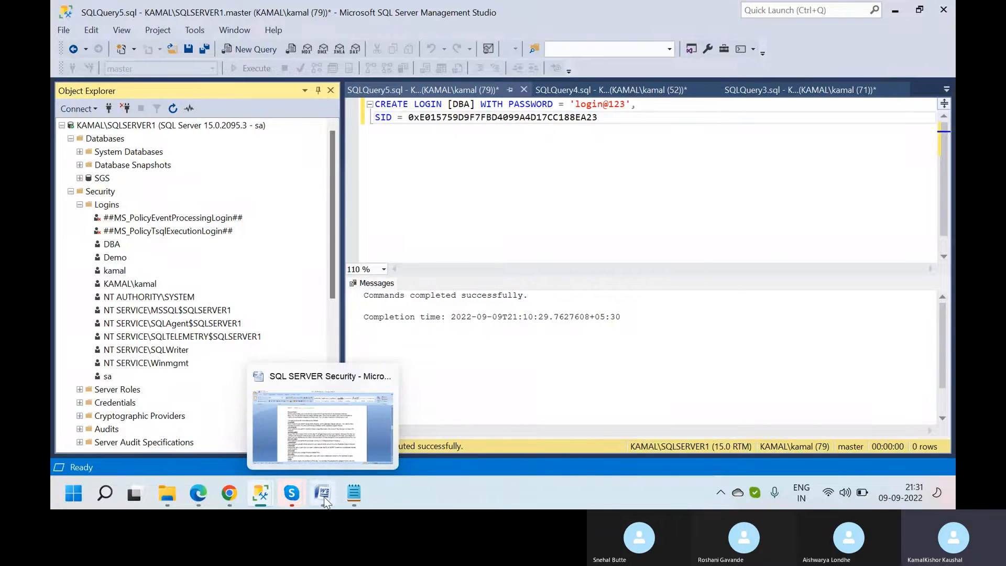
click(345, 435)
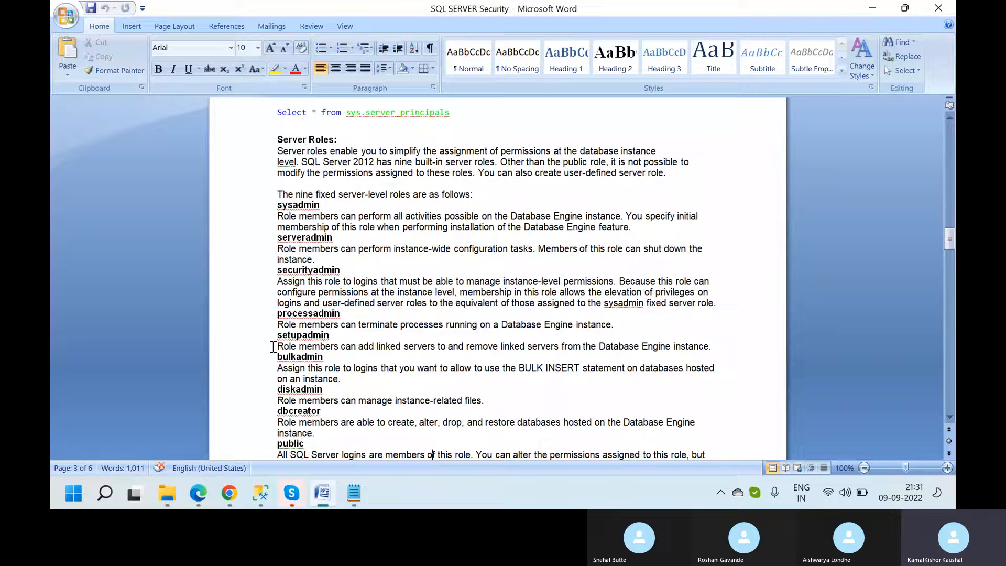
drag(273, 346, 588, 345)
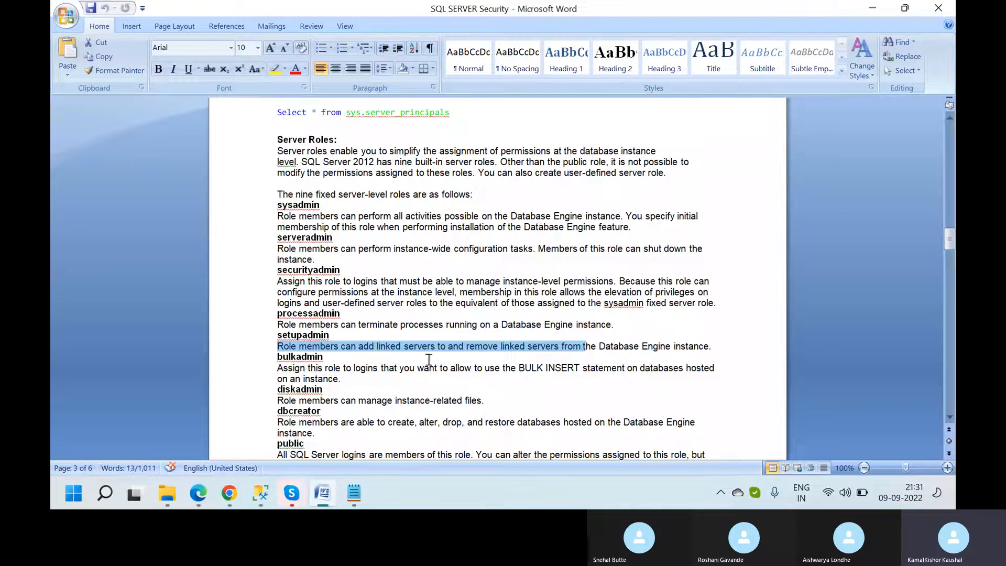
click(411, 357)
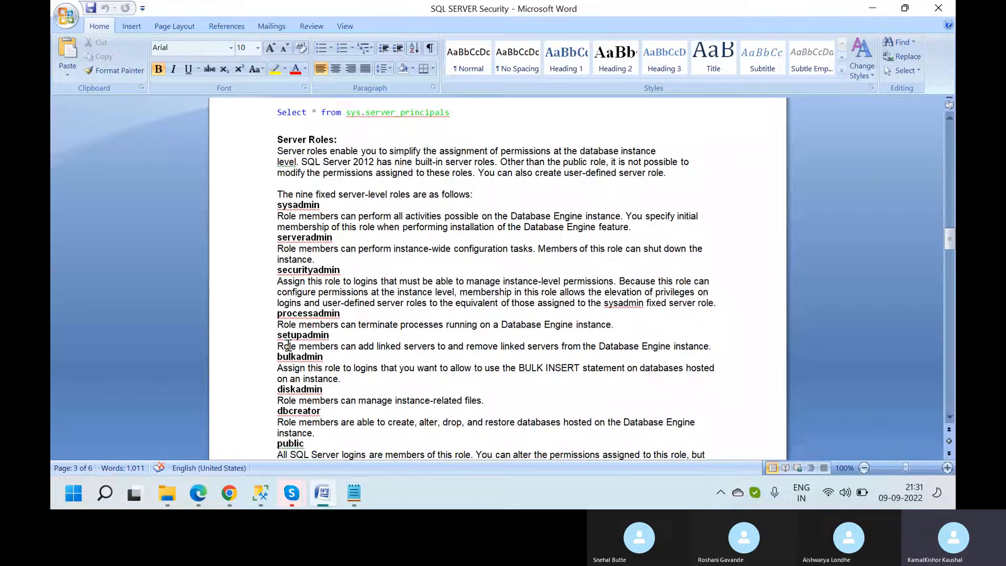
double_click(306, 336)
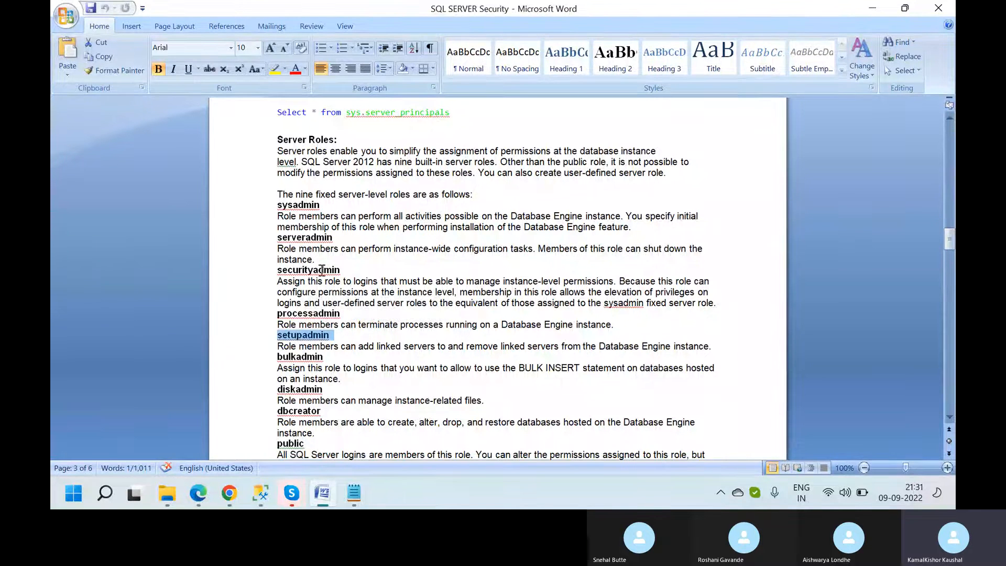
click(354, 296)
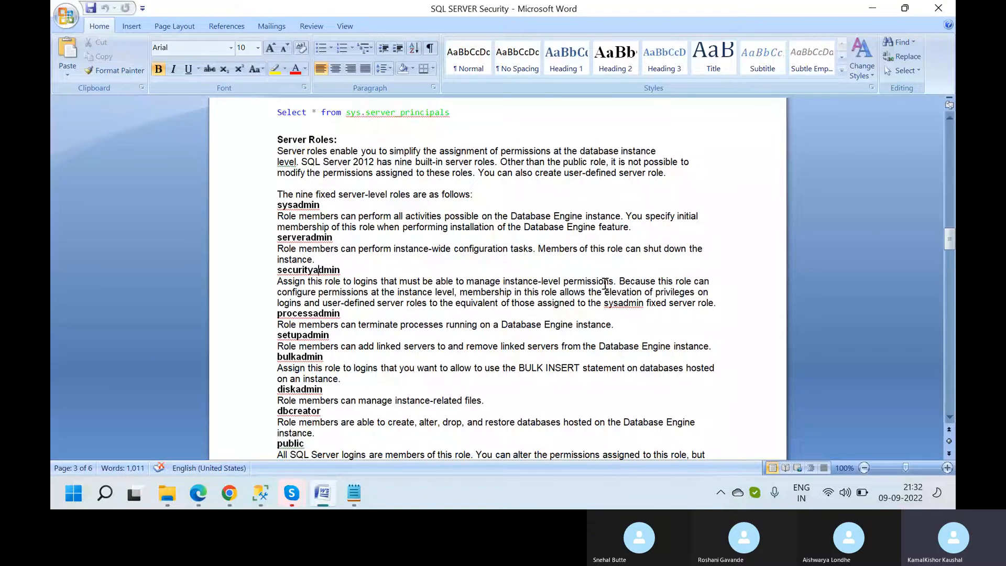
click(260, 493)
click(209, 420)
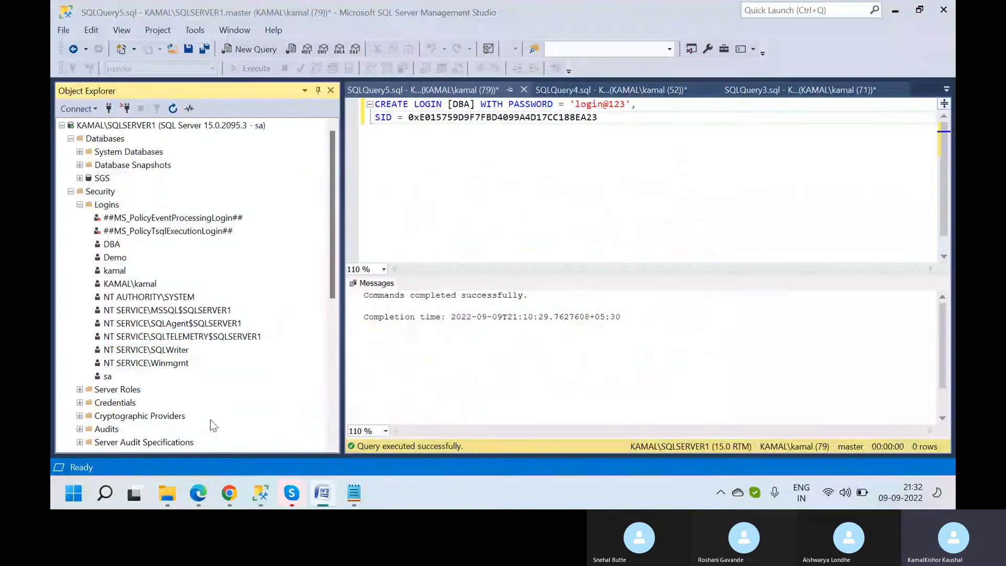
- Collapse the server-level Databases and Security folders of SQLSERVER1 in Object Explorer
click(71, 192)
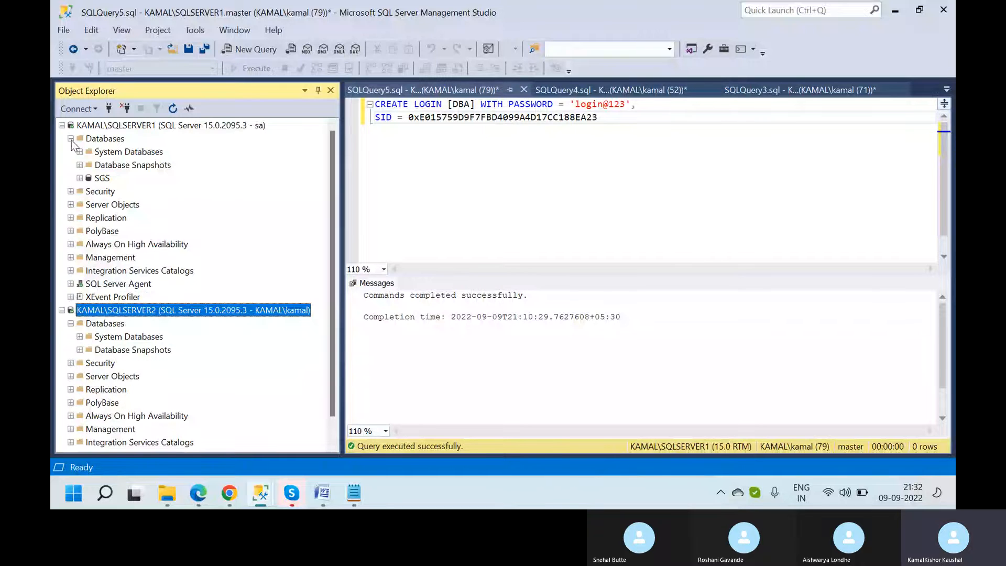
click(70, 139)
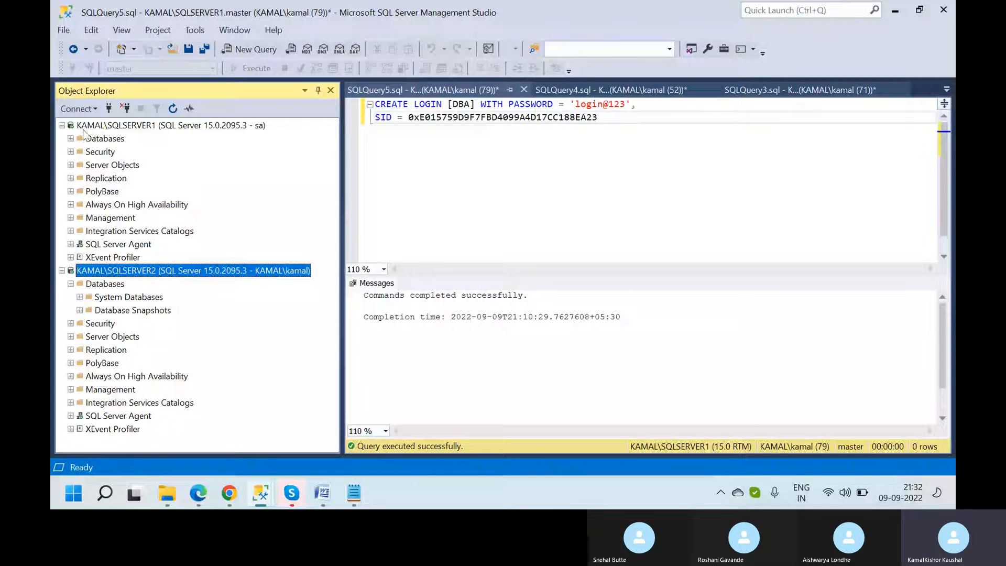
click(70, 151)
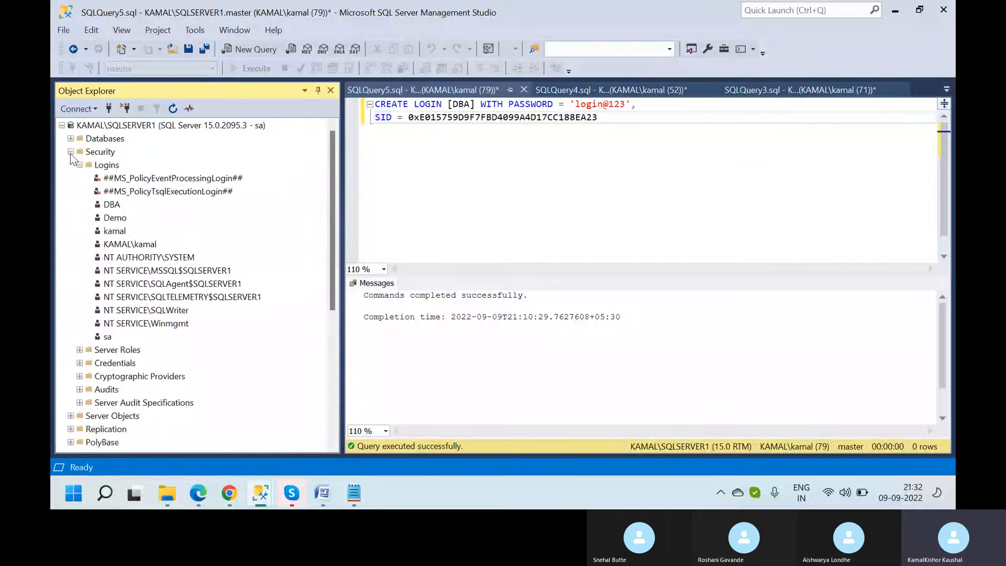
click(71, 151)
click(70, 151)
click(70, 151)
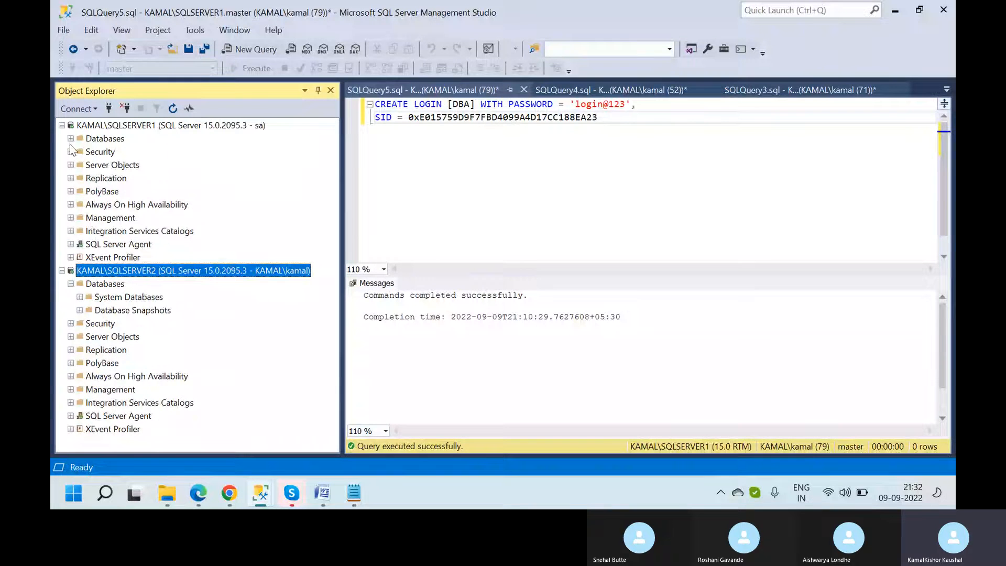
- List the users and database roles in the Security folder of the SGS database on SQLSERVER1
click(70, 138)
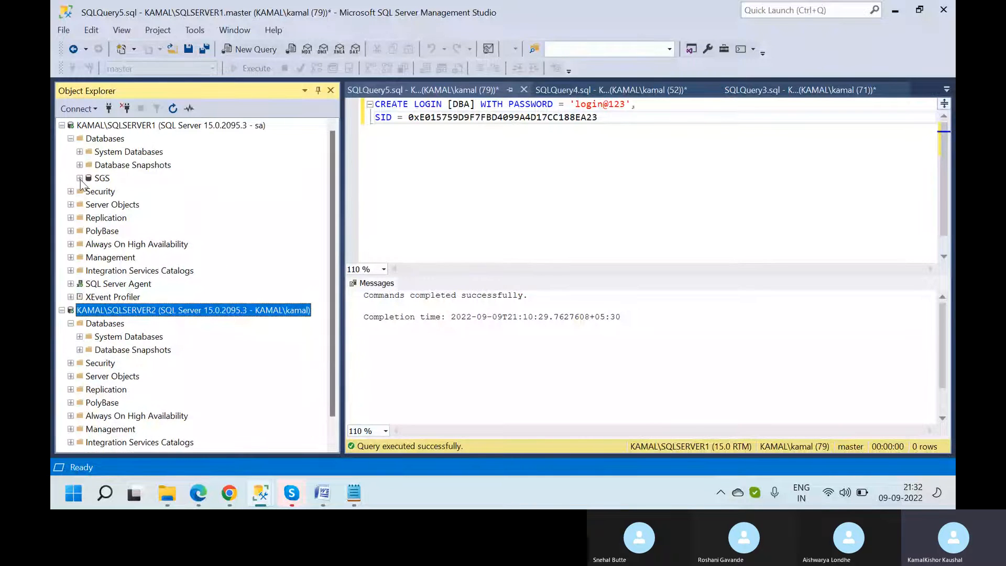
click(80, 179)
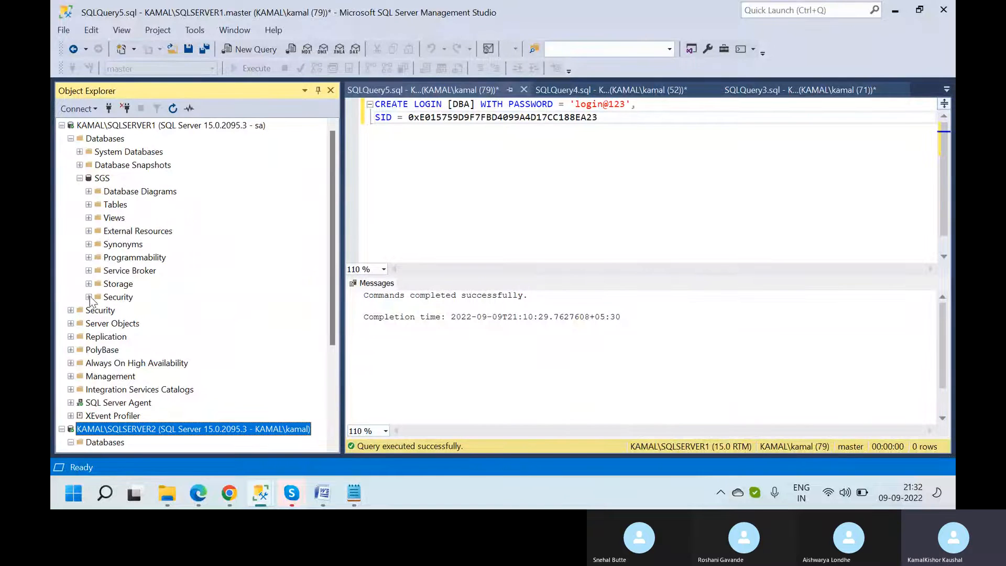
click(89, 298)
click(98, 311)
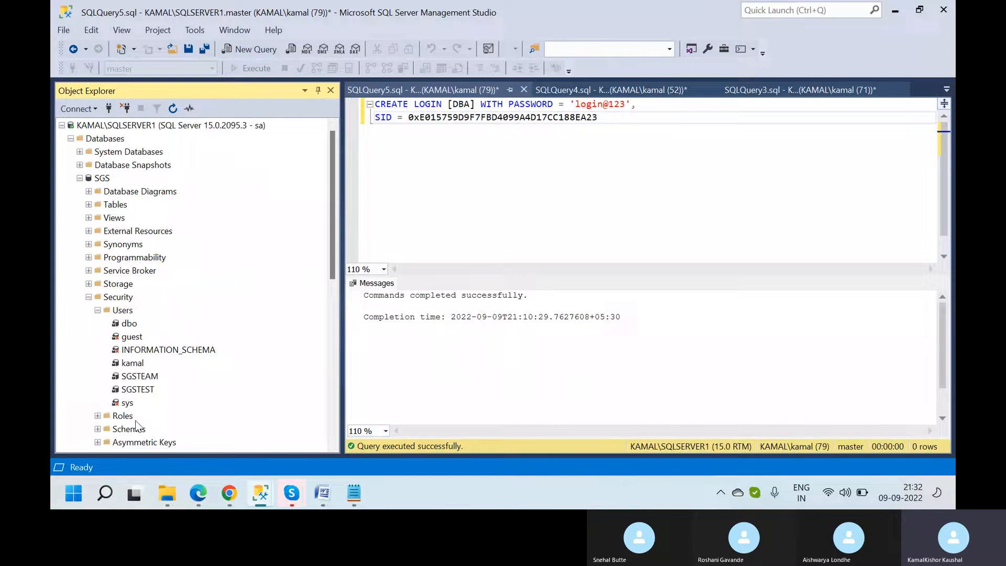
click(97, 416)
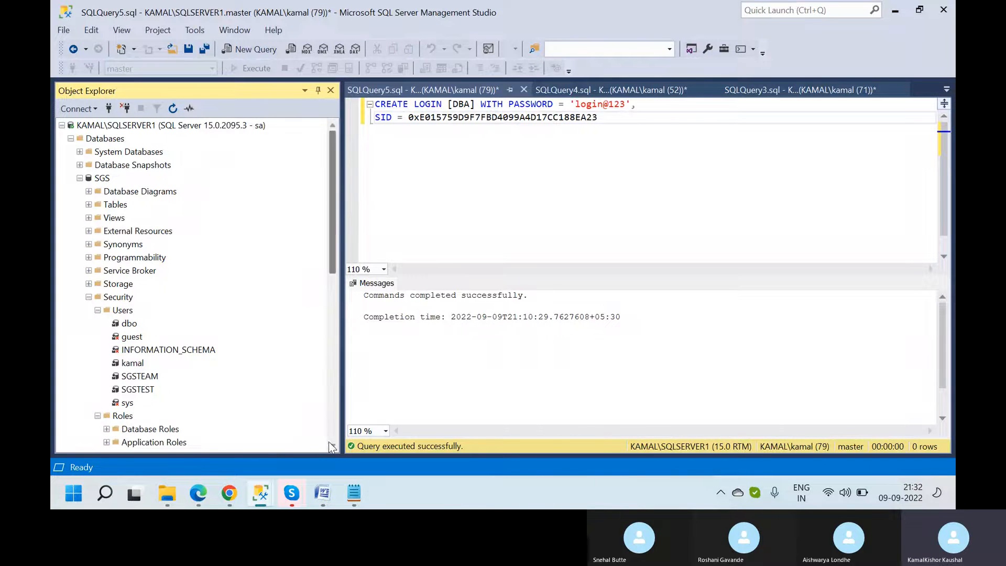
scroll(334, 446, down, 4)
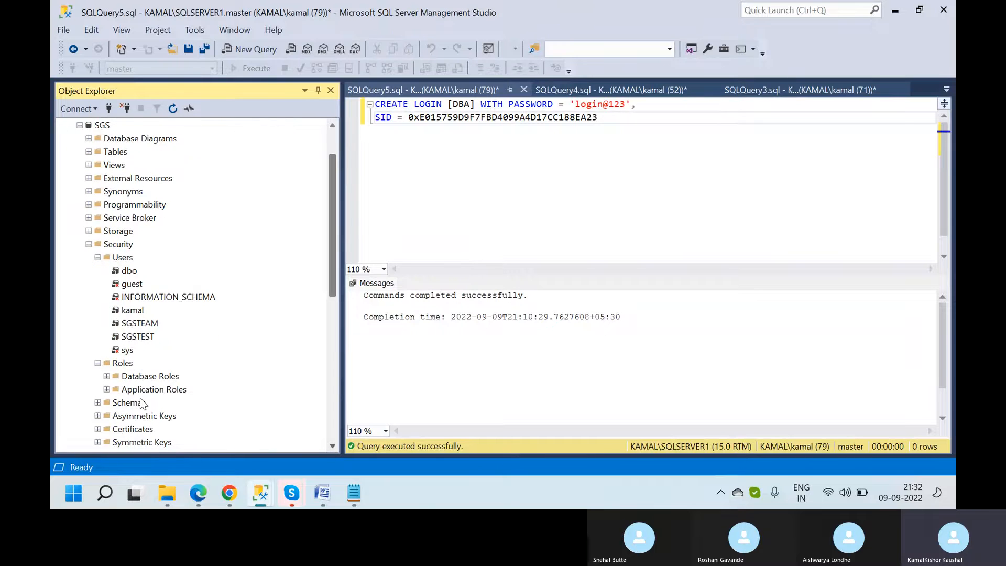
click(107, 376)
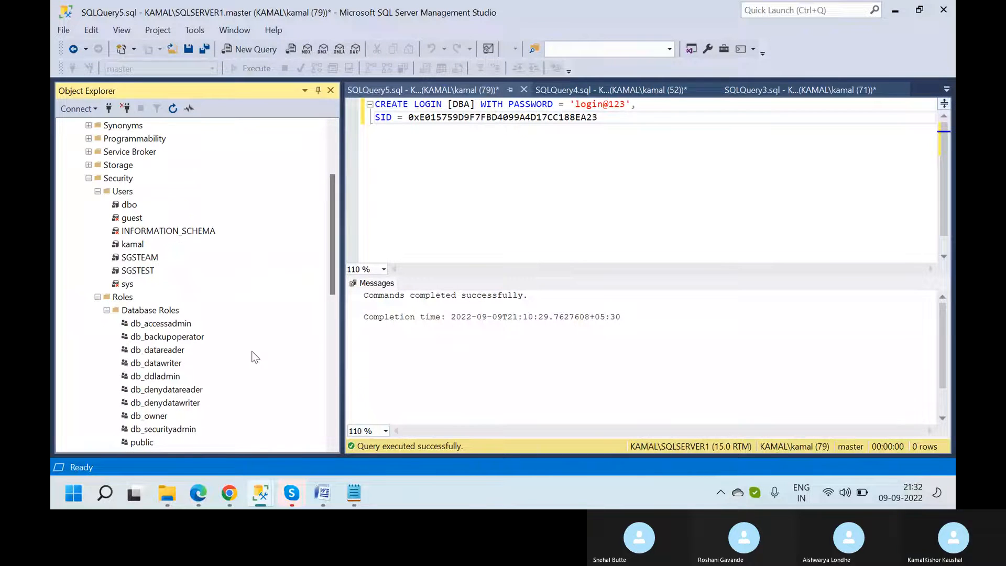
- Select the SGSTEST user in the SGS database and look through the fixed database roles listed below it
scroll(337, 154, up, 3)
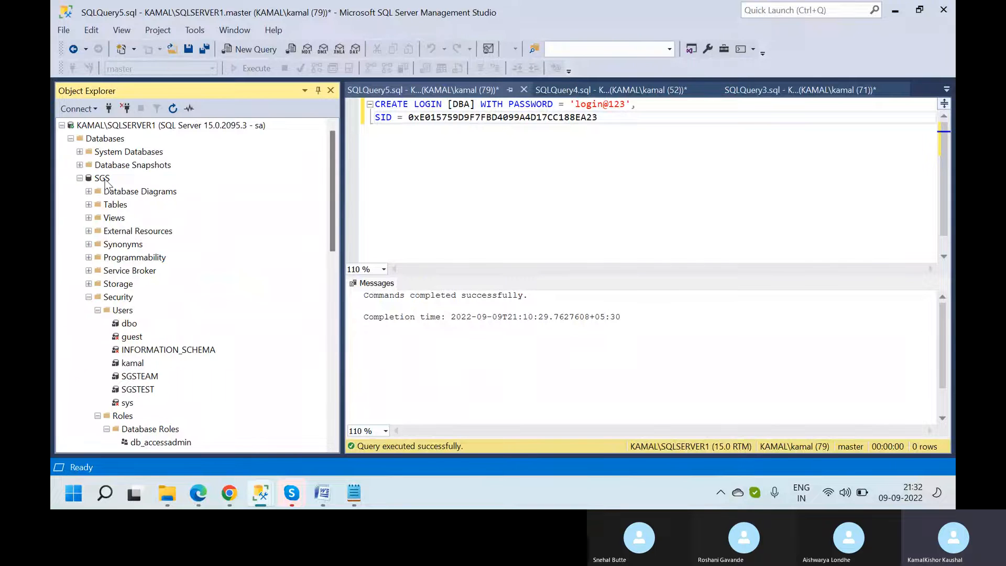
click(144, 391)
click(333, 447)
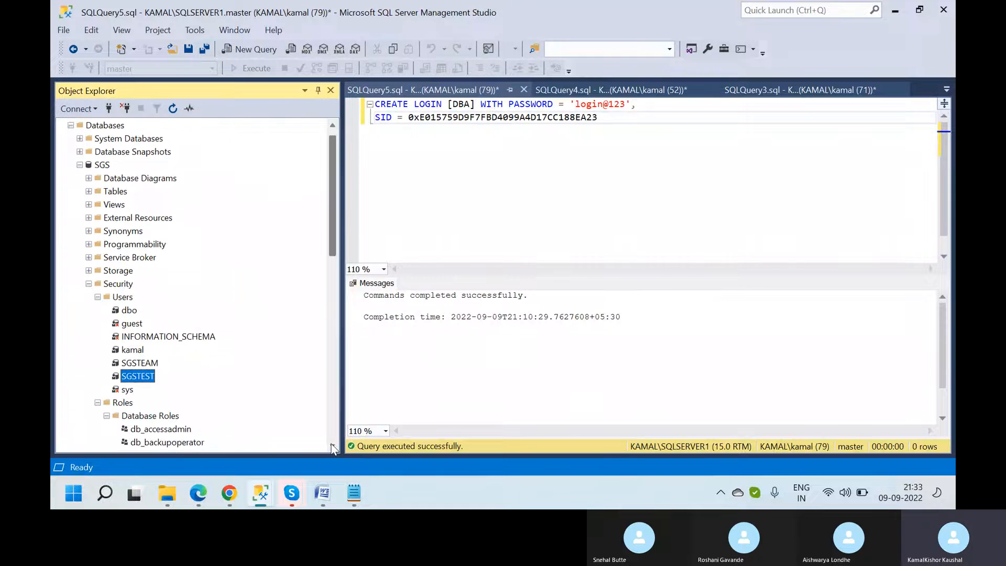
click(332, 447)
click(333, 447)
scroll(333, 447, down, 3)
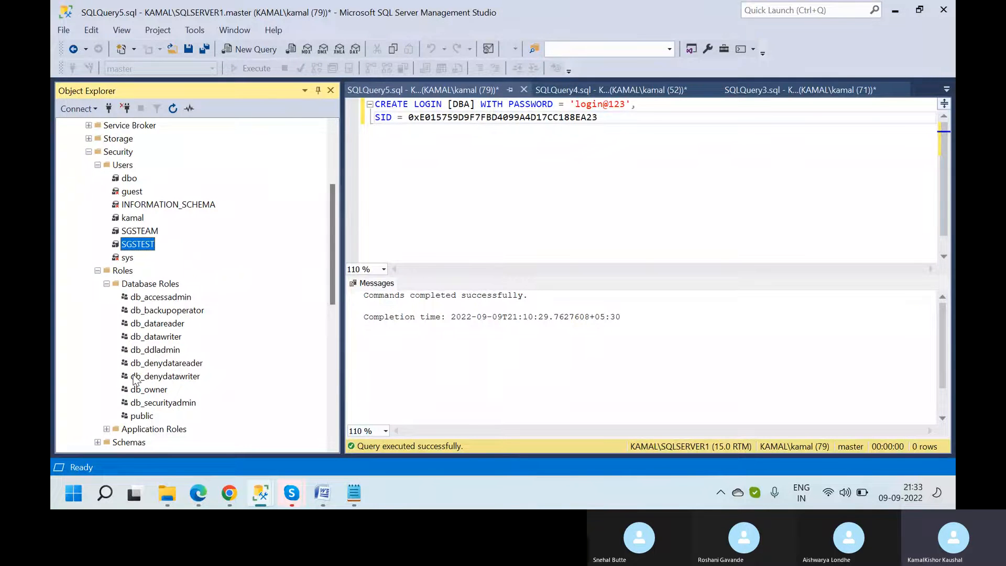
- Check the server role descriptions in the Microsoft Word document again and return to SQL Server Management Studio
click(333, 494)
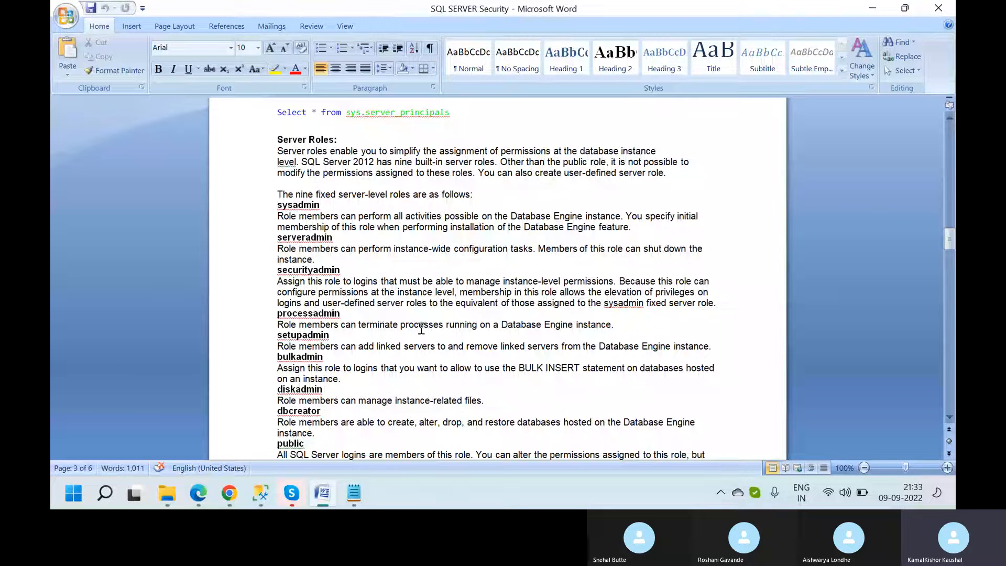
mouse_move(258, 494)
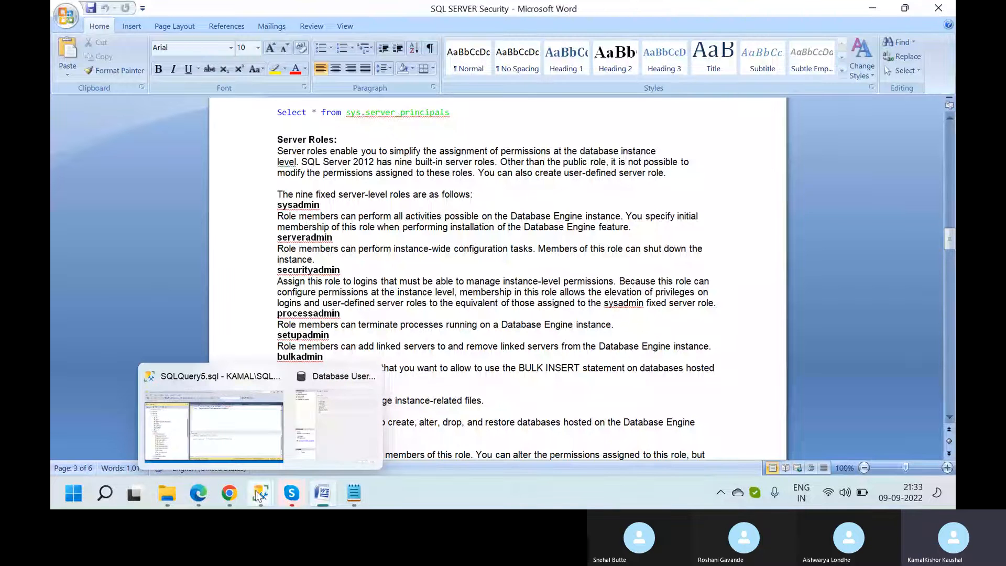
click(247, 422)
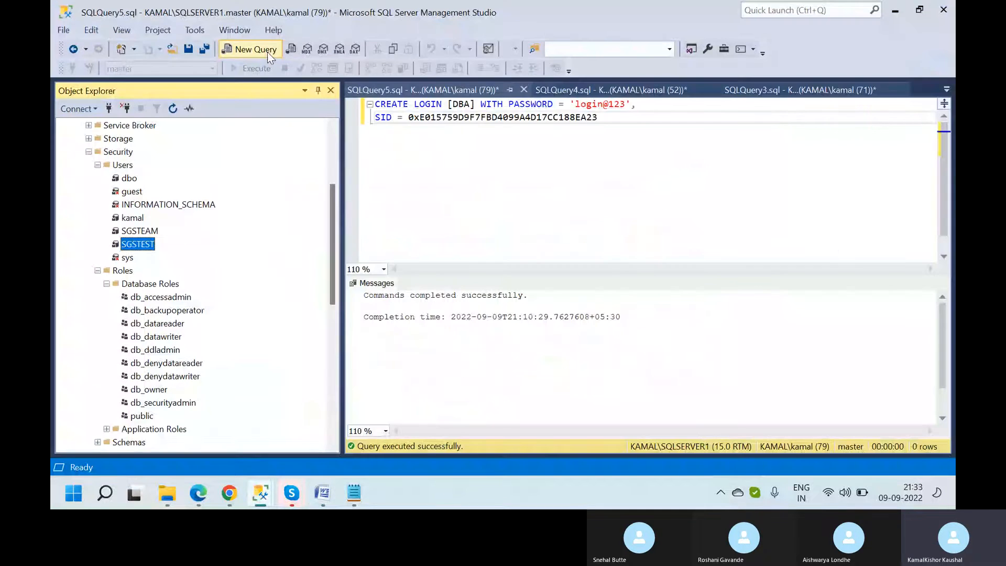
- Run sp_who2 in a new query on the sa connection and select SPID 79 at the end of the results
click(256, 50)
text(s)
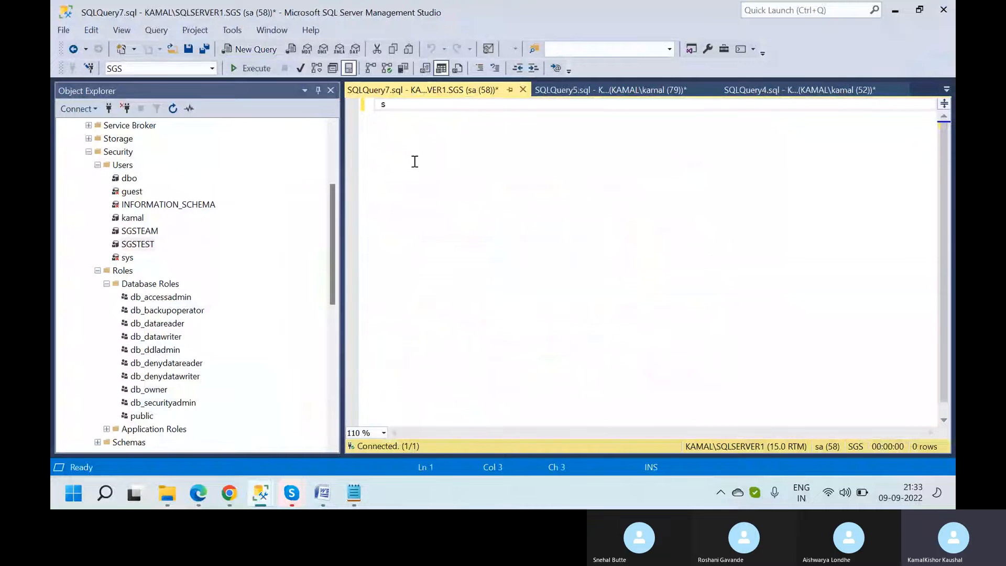
text(p_who2)
key(ctrl+a)
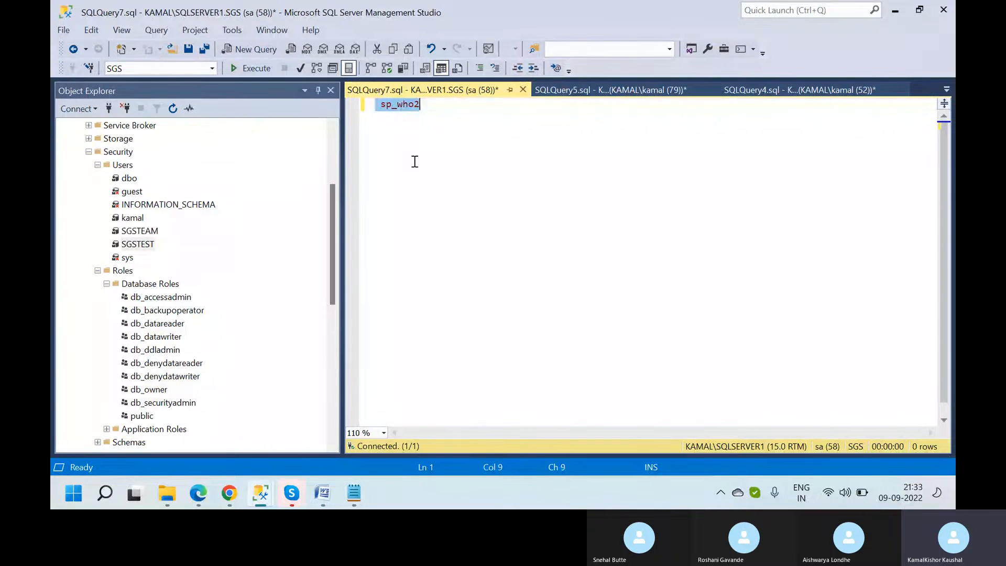
click(250, 69)
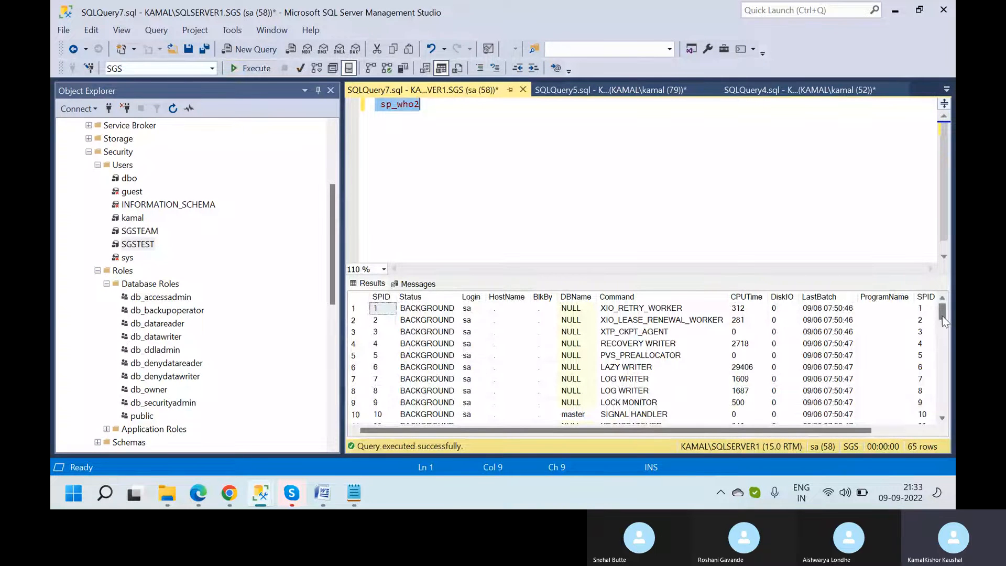
drag(943, 316, 948, 454)
drag(944, 317, 938, 424)
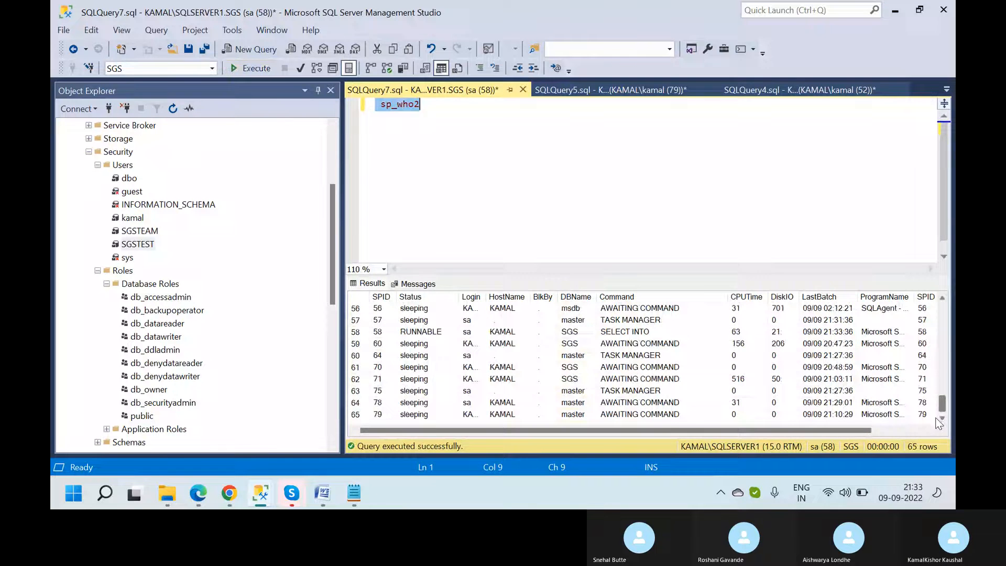
click(387, 415)
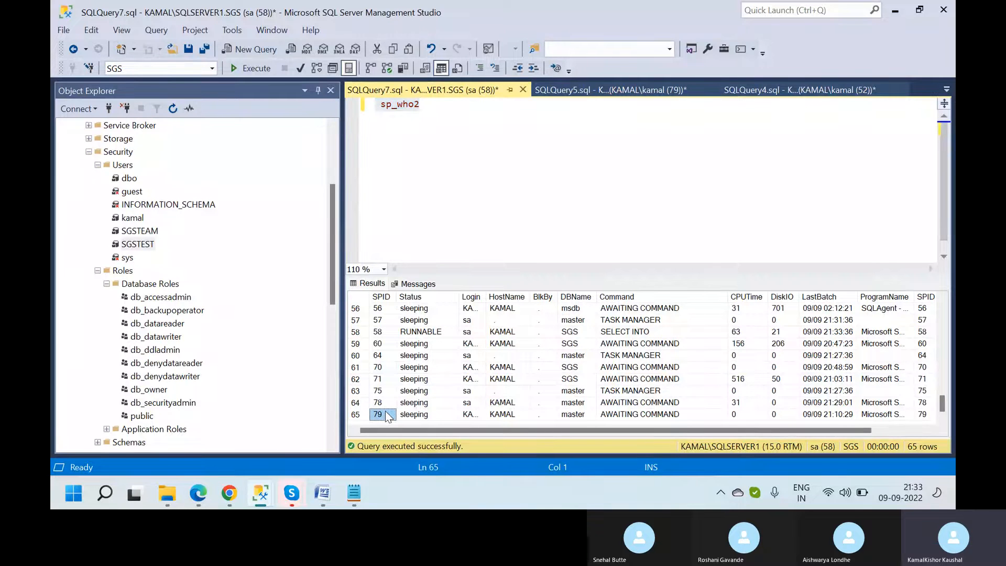
- Add the statement kill 79 two lines below sp_who2 in the query
click(479, 139)
key(Return)
key(Return)
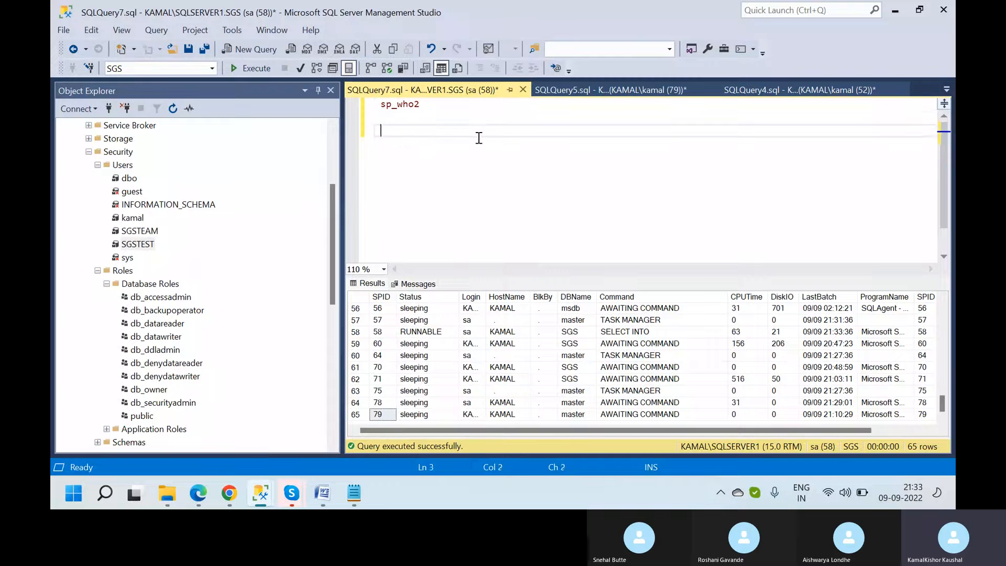
text(kill )
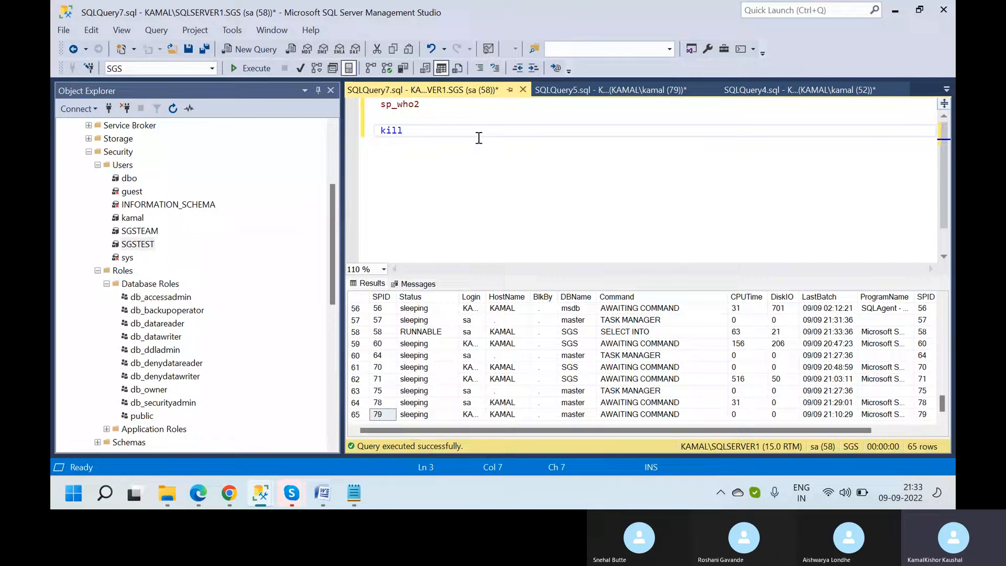
text(79)
- Switch to the SQL SERVER Security document in Microsoft Word and highlight the processadmin role name
mouse_move(322, 493)
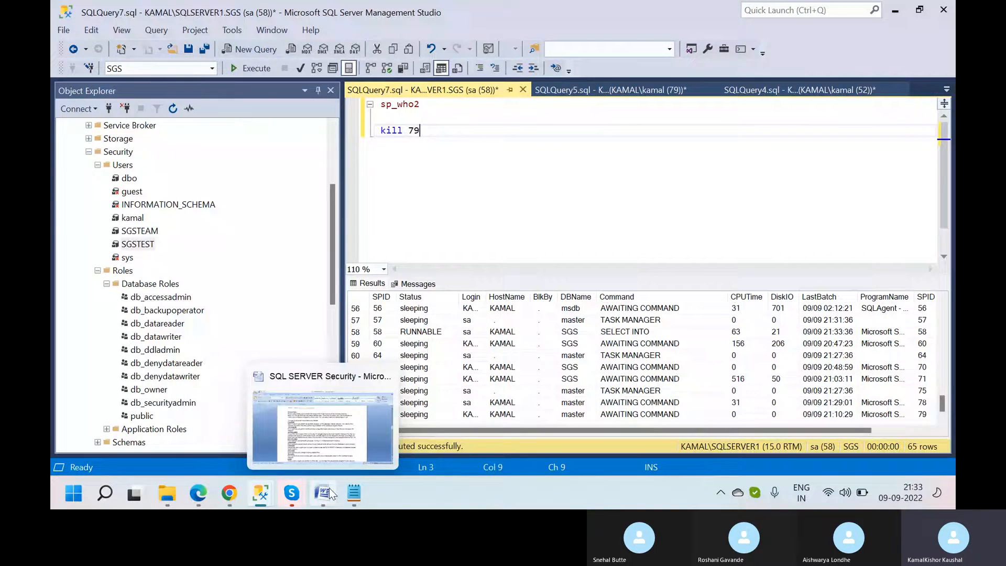
click(331, 454)
double_click(312, 314)
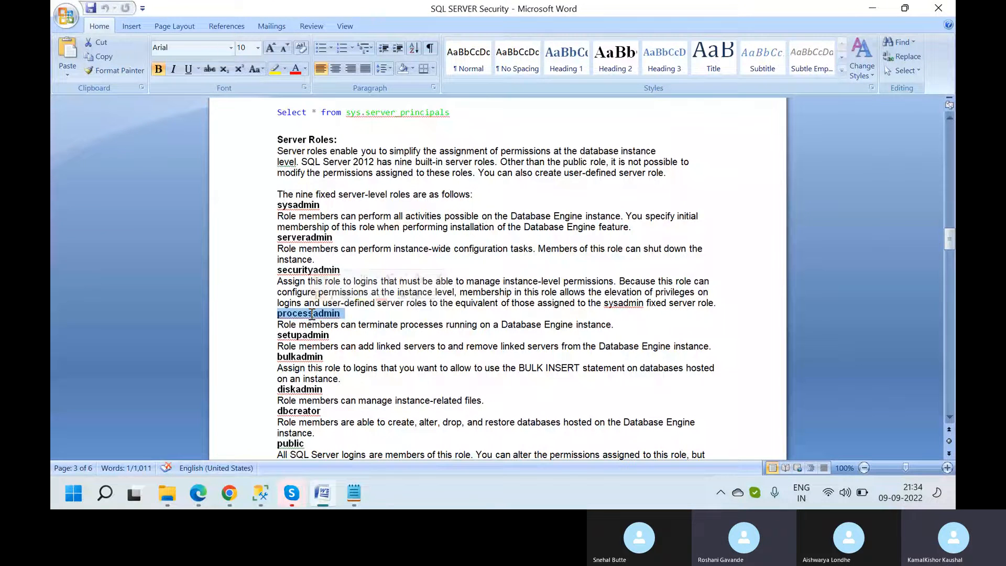
- Move down the server role descriptions in the Word document and highlight the dbcreator role name
click(312, 314)
click(358, 389)
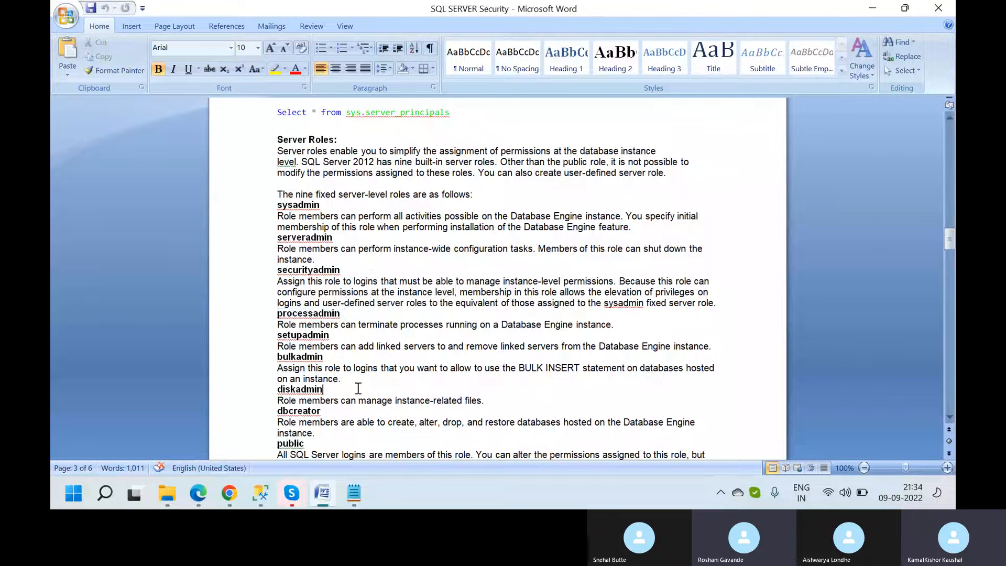
key(Down)
key(Down)
key(Down)
key(Down)
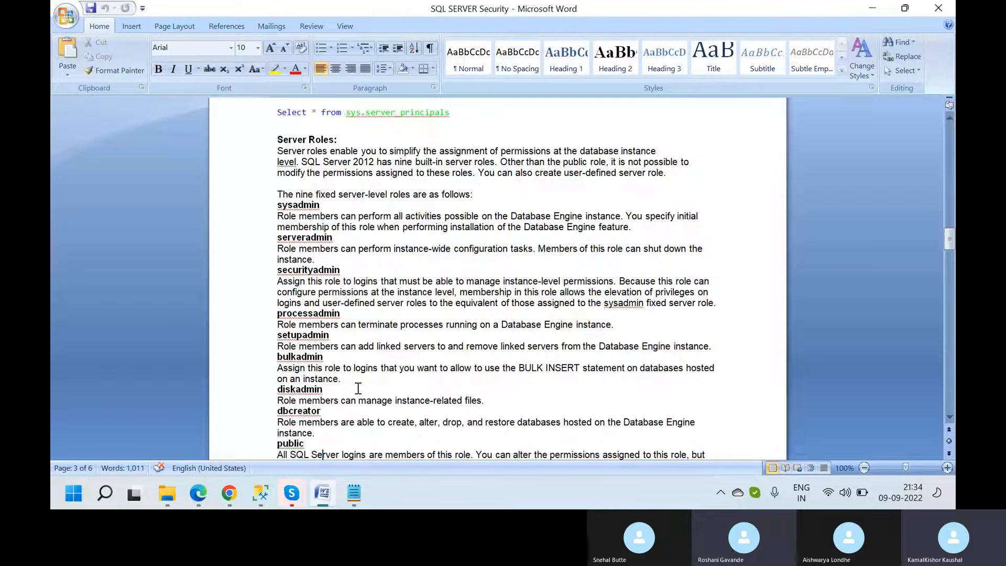
key(Down)
key(Down)
key(Down)
key(Down)
key(Down)
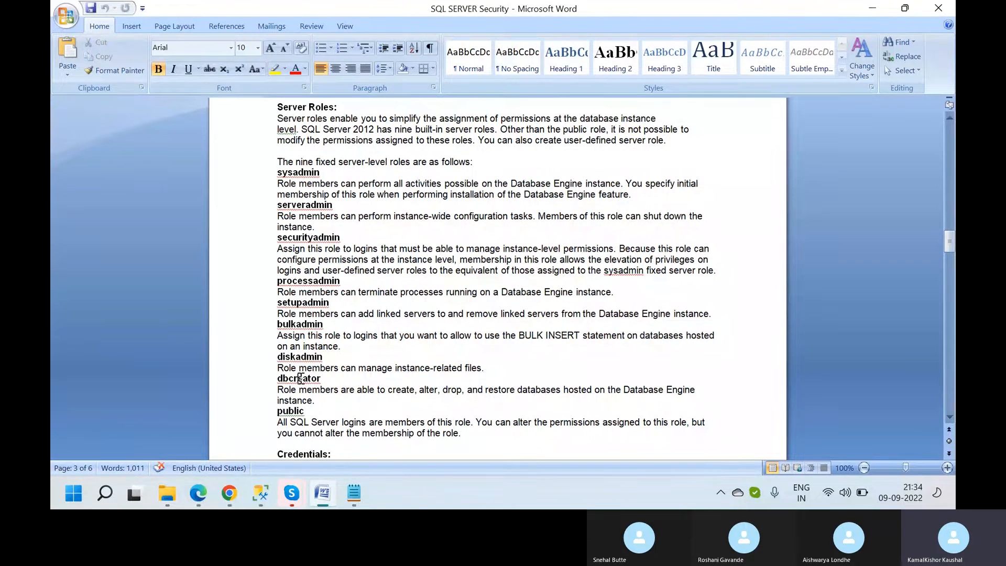
double_click(300, 378)
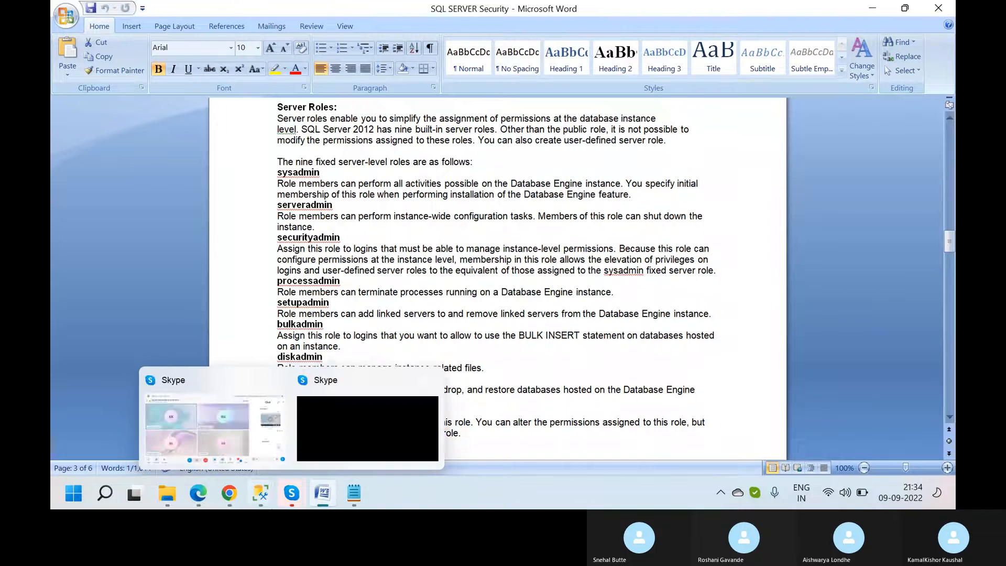
- Switch to SQL Server Management Studio and add the Demo login on the SQLSERVER1 instance to the dbcreator server role
mouse_move(273, 503)
click(230, 423)
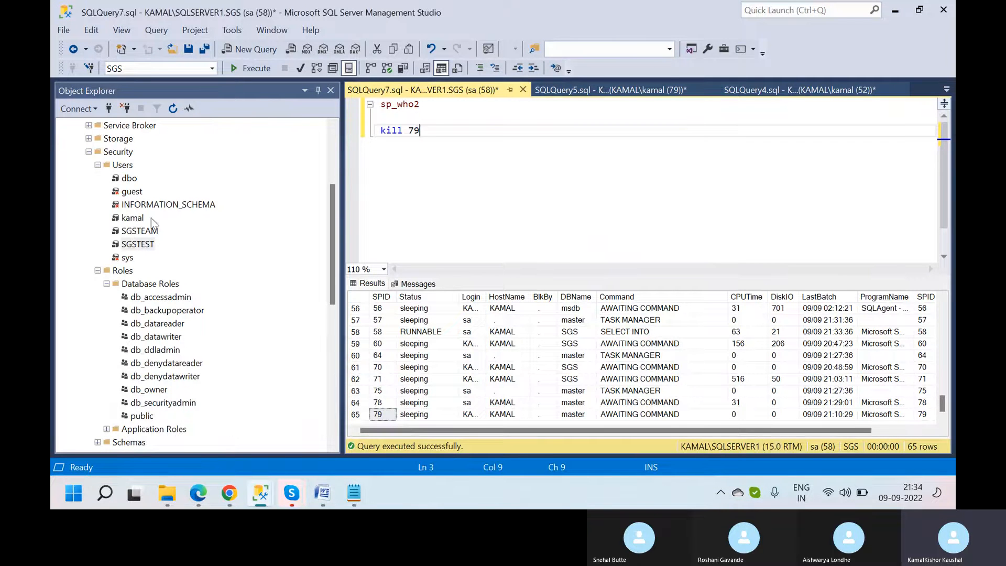
click(335, 140)
click(80, 178)
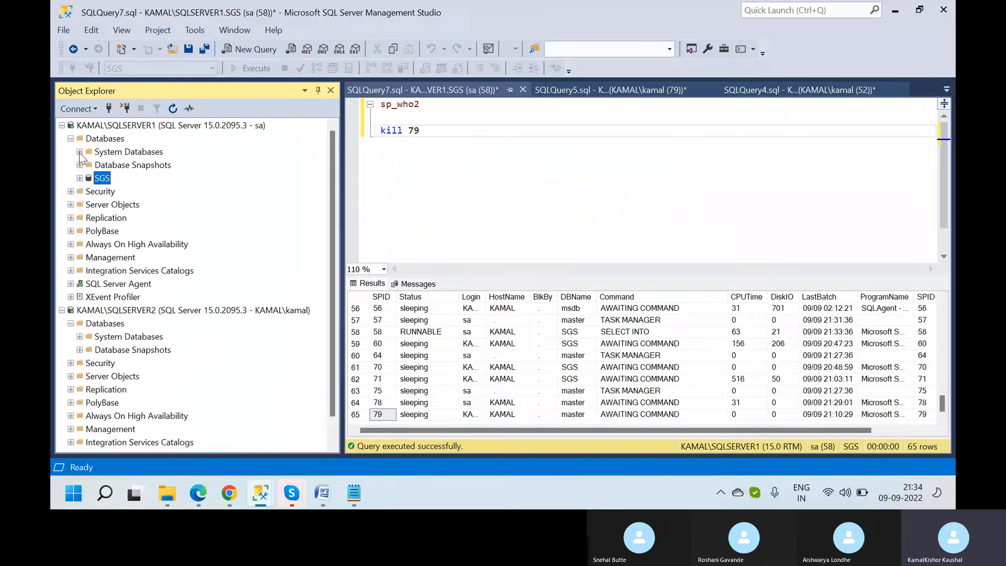
click(71, 191)
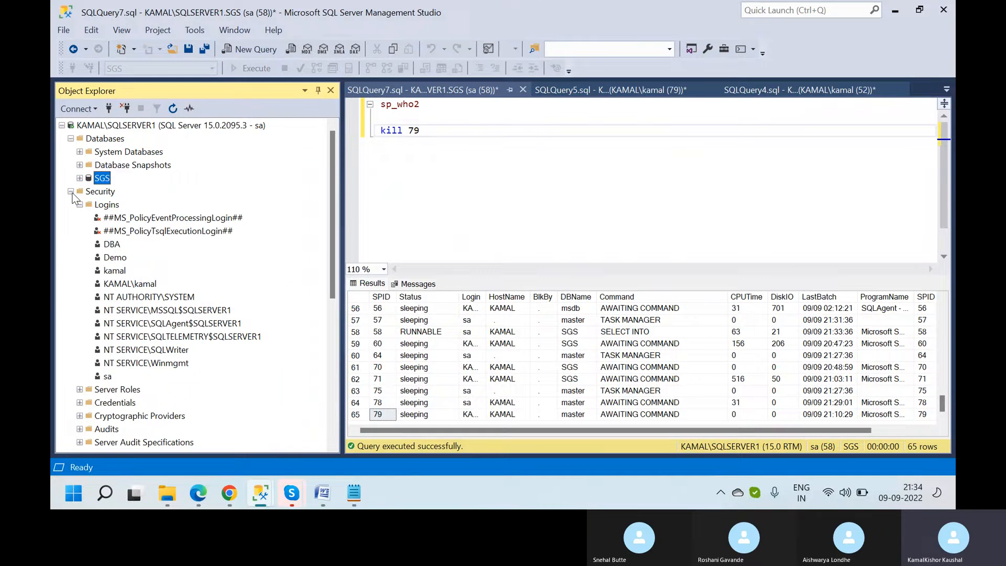
right_click(115, 260)
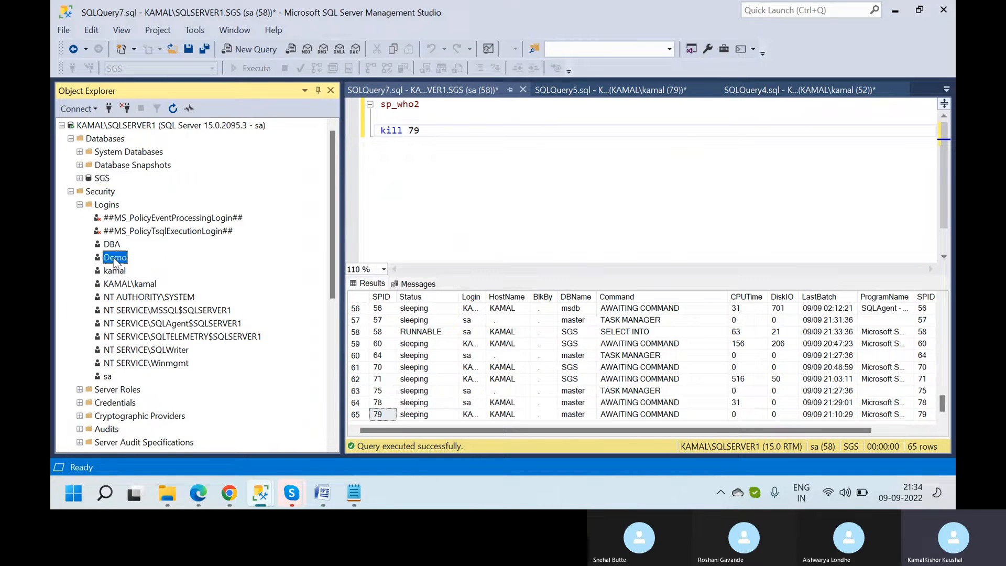
click(152, 408)
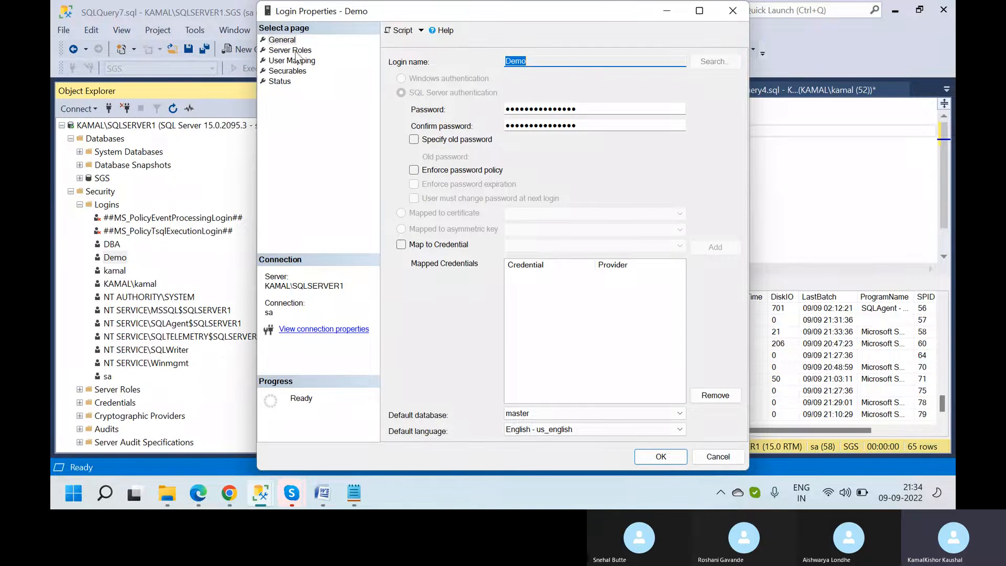
click(293, 50)
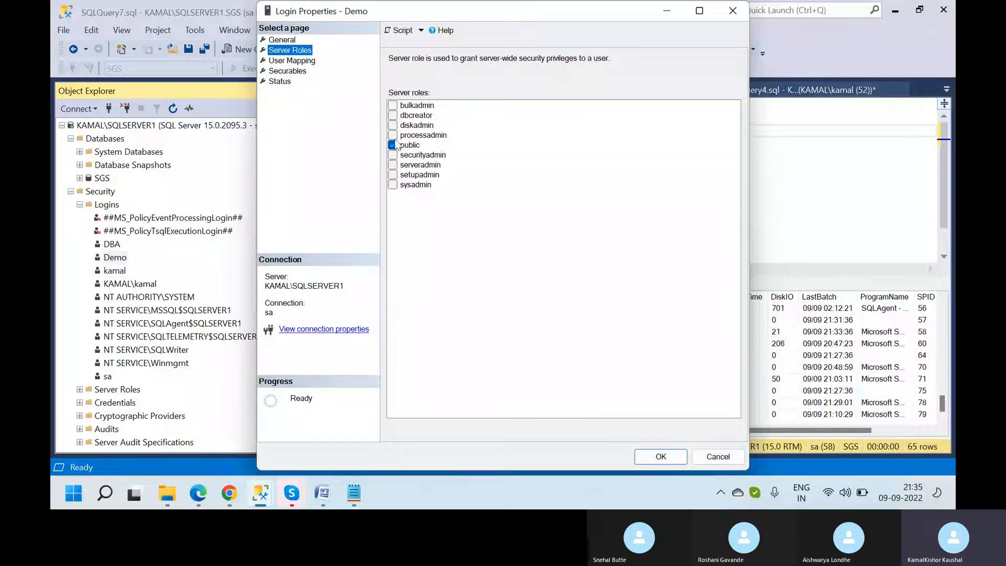
click(396, 118)
click(393, 116)
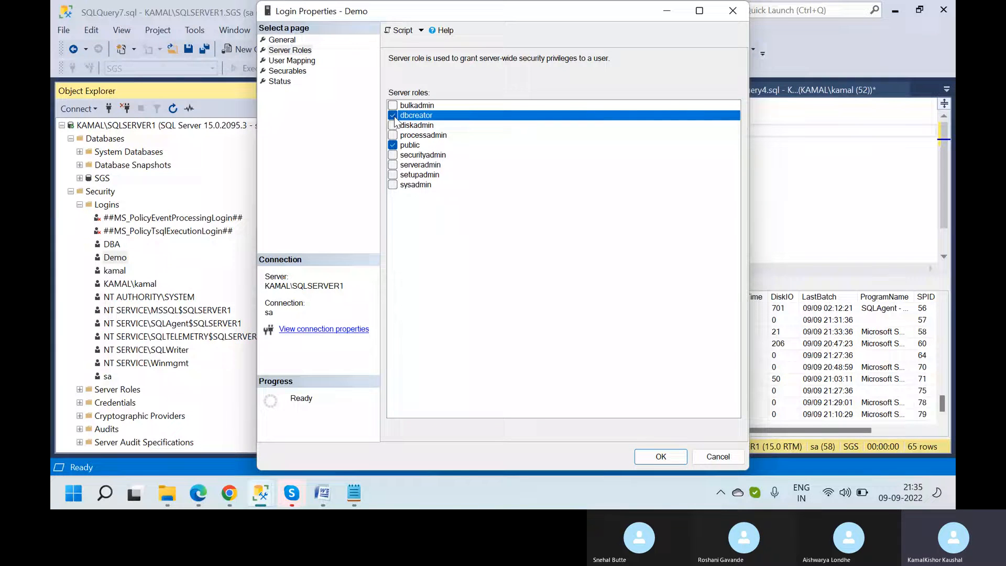
click(662, 457)
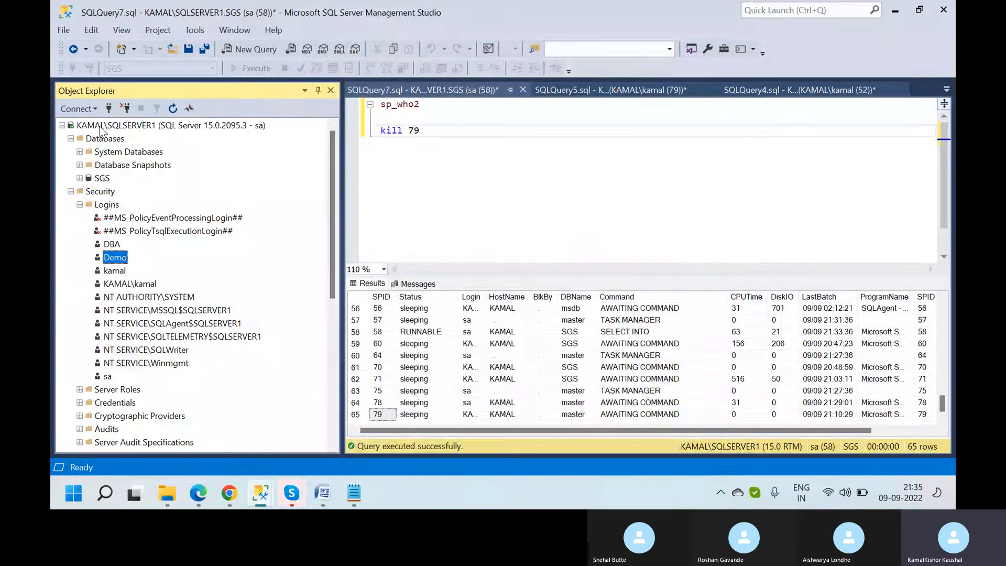
- Collapse both server trees in Object Explorer and open a new query on the SQLSERVER2 instance
click(78, 109)
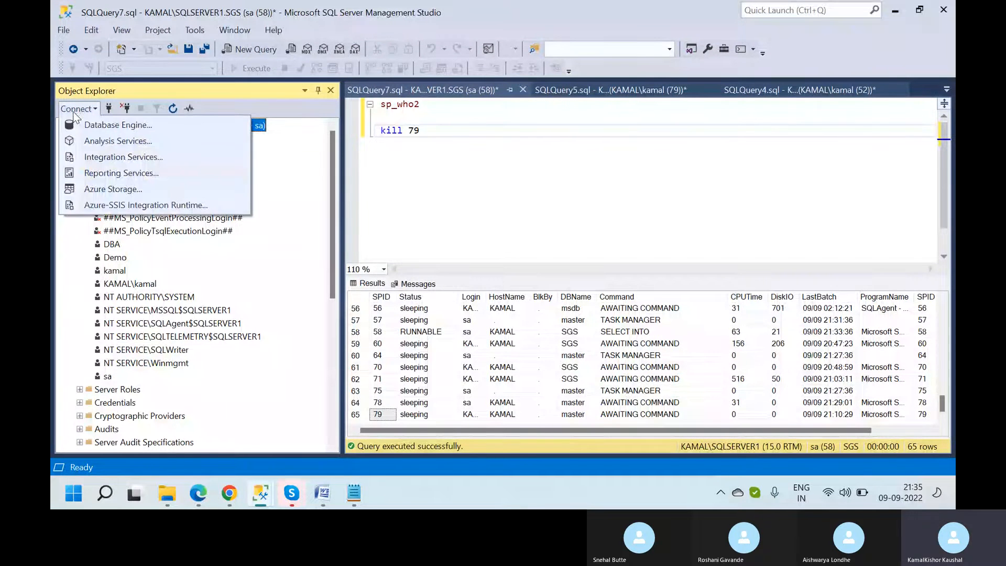
click(82, 120)
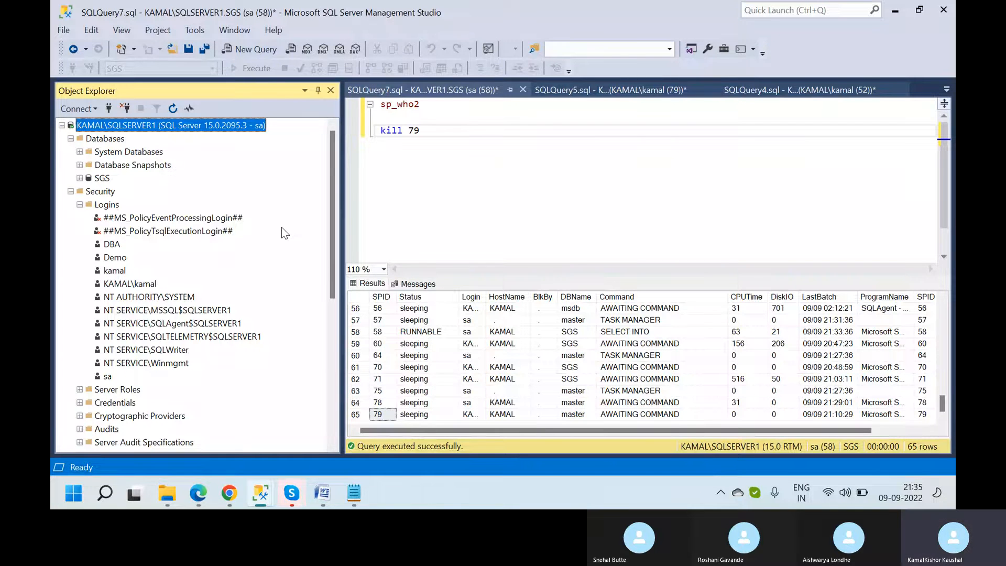
click(62, 125)
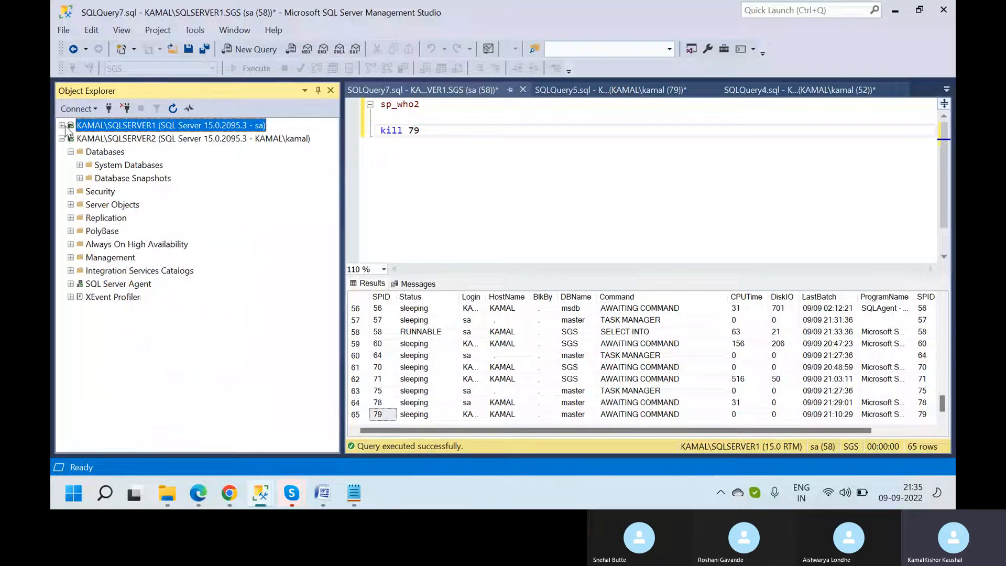
click(63, 139)
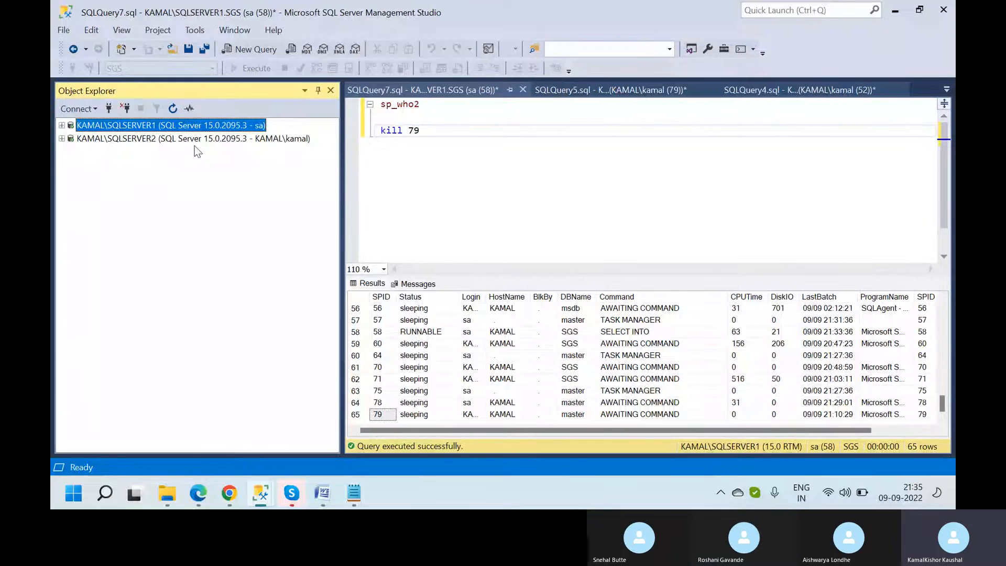
click(166, 139)
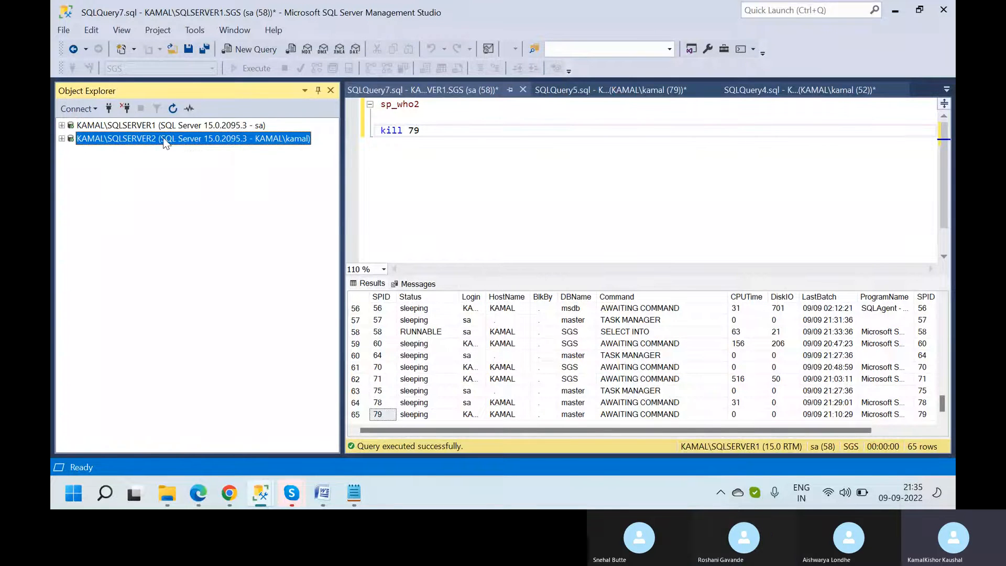
click(245, 47)
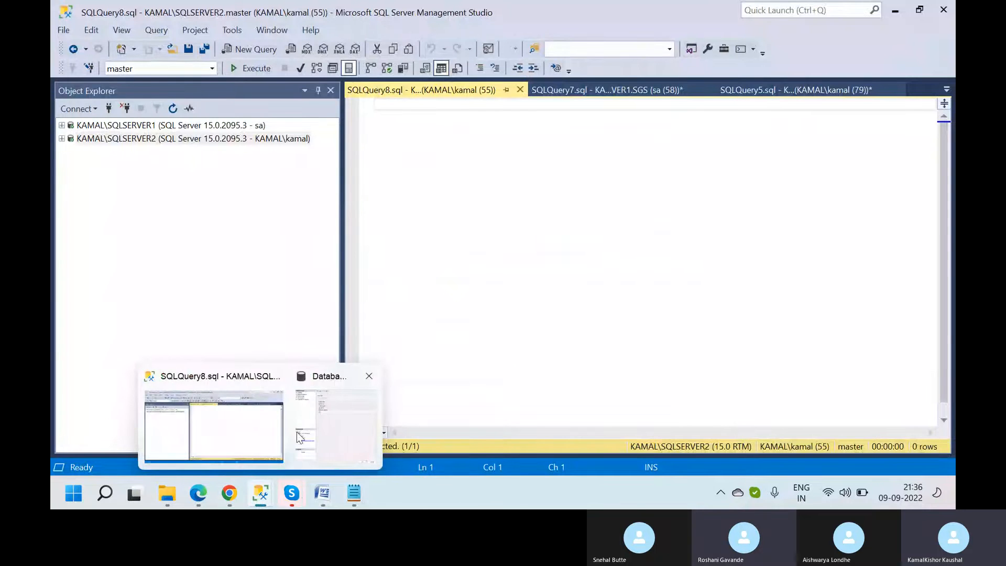
- Start a new Database Engine connection and choose the SQLSERVER1 instance by browsing the local servers
mouse_move(295, 495)
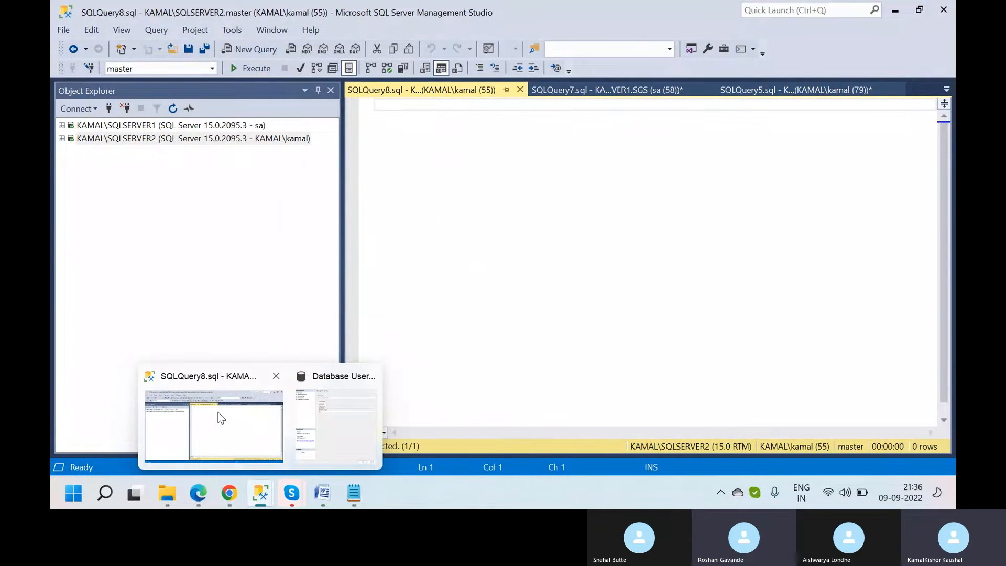
click(79, 108)
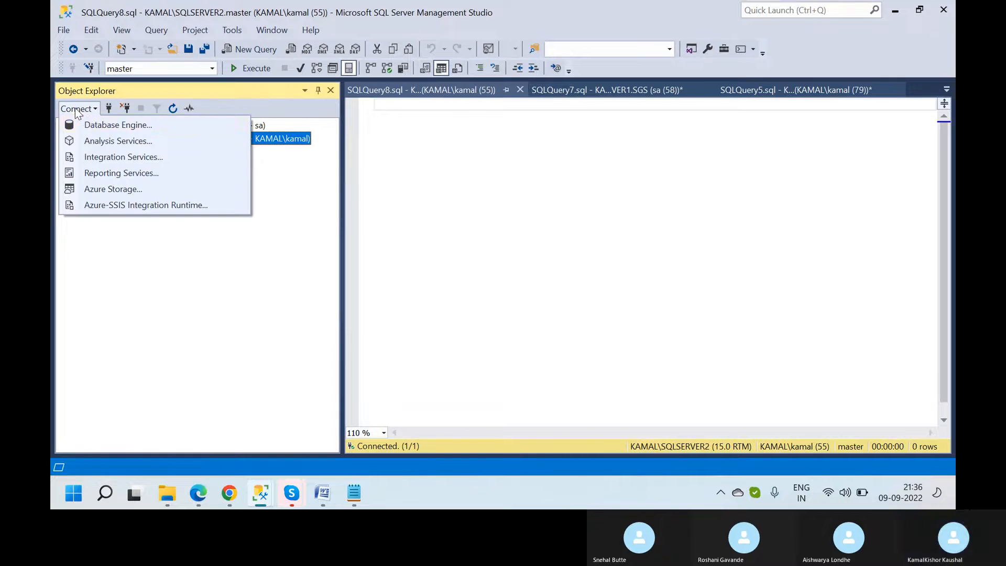
click(95, 124)
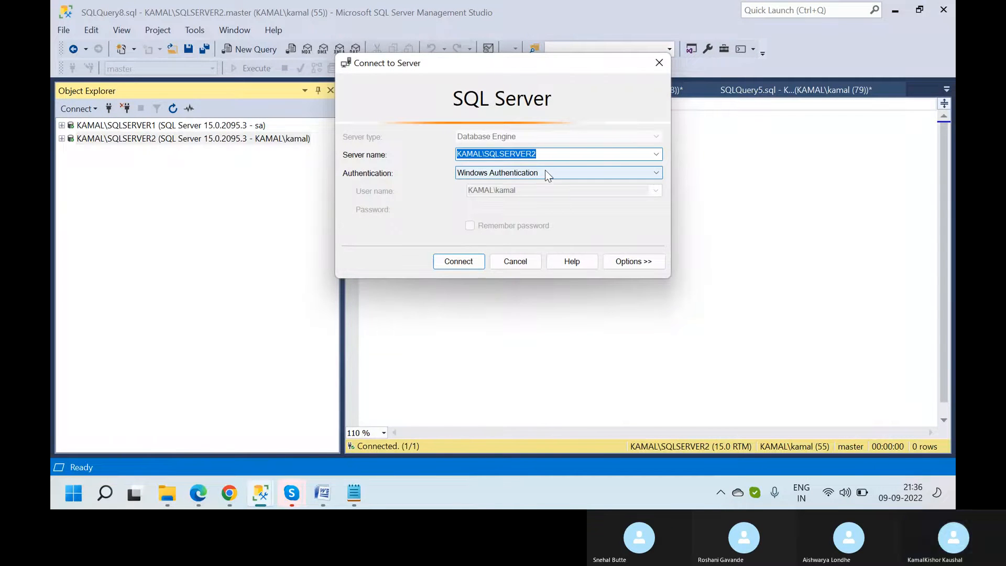
click(656, 154)
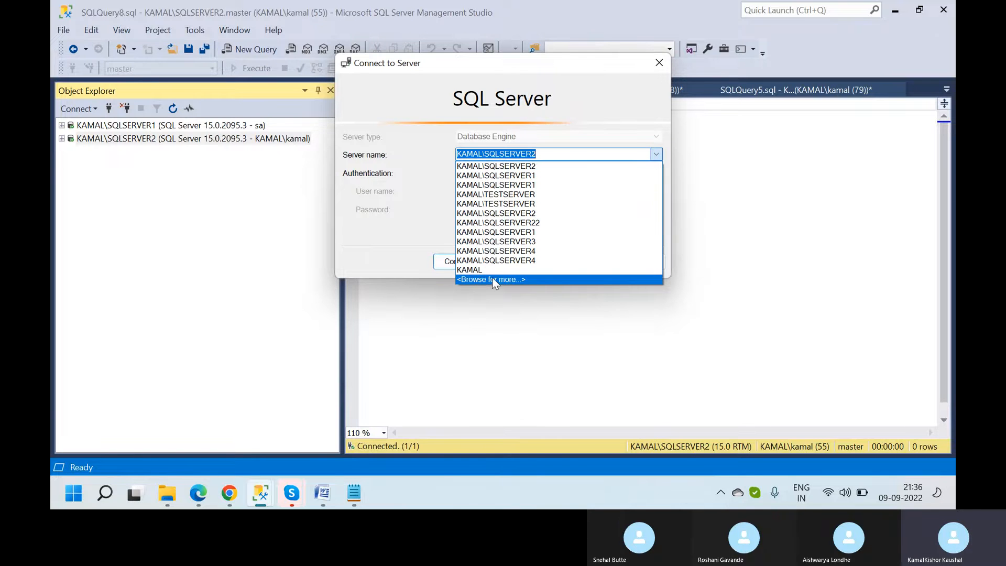
click(493, 280)
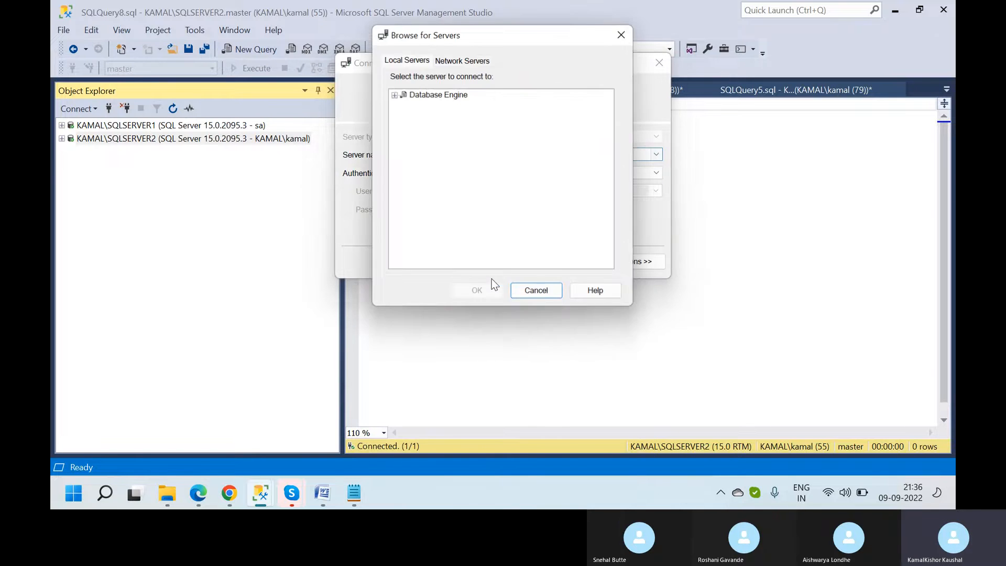
click(395, 96)
click(469, 105)
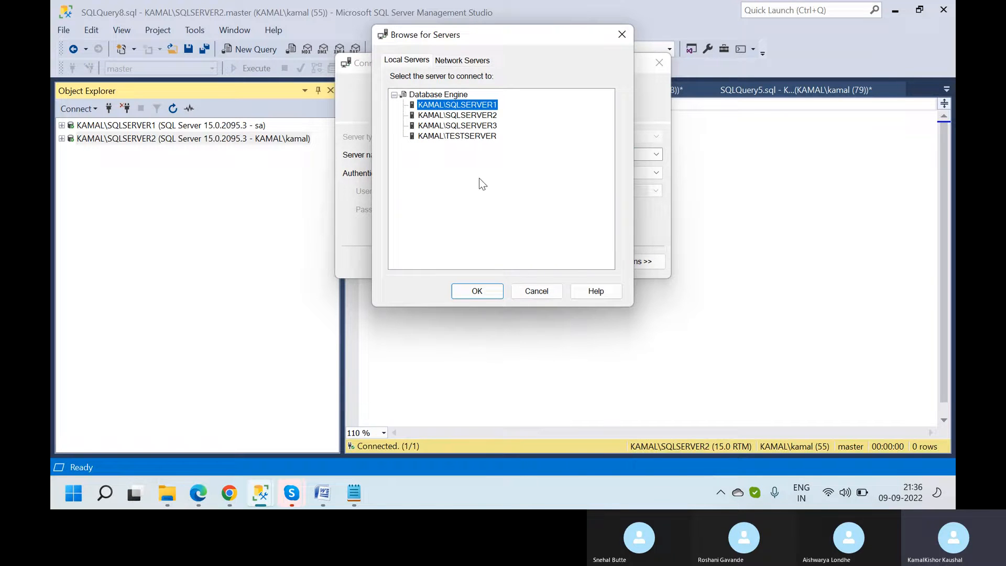
click(482, 297)
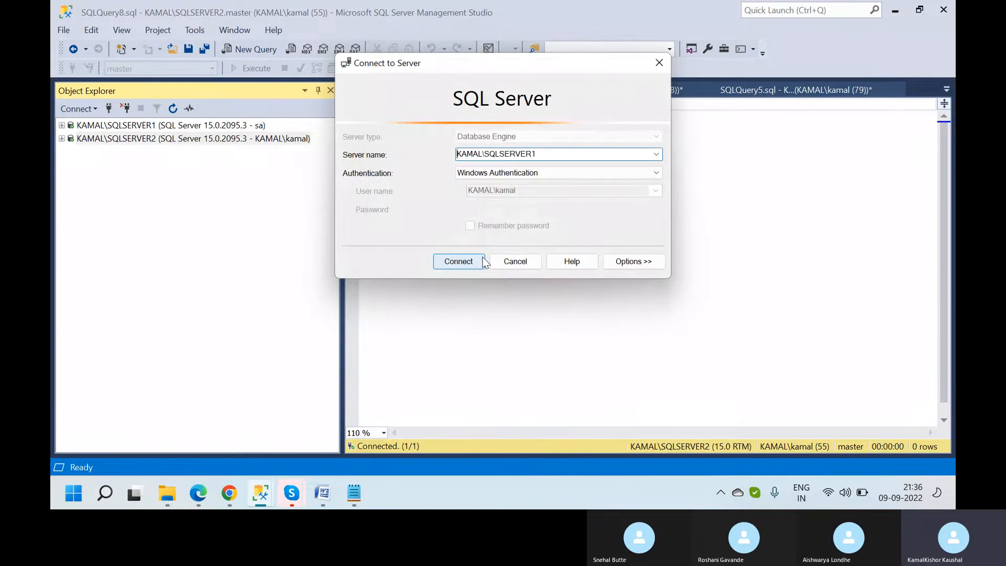
- Connect to the instance using SQL Server Authentication with the login Demo, entering the account password
click(563, 173)
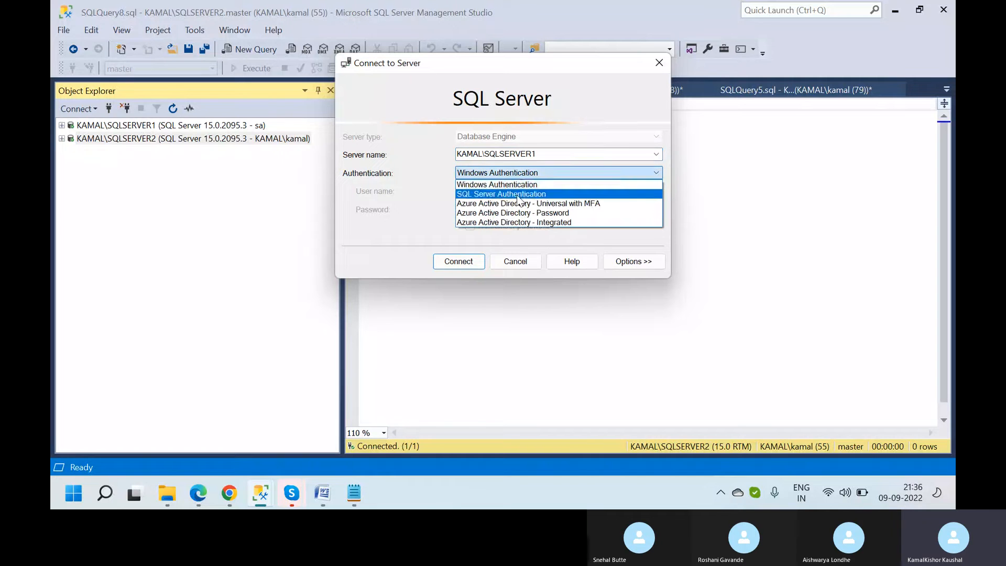
click(519, 195)
double_click(508, 193)
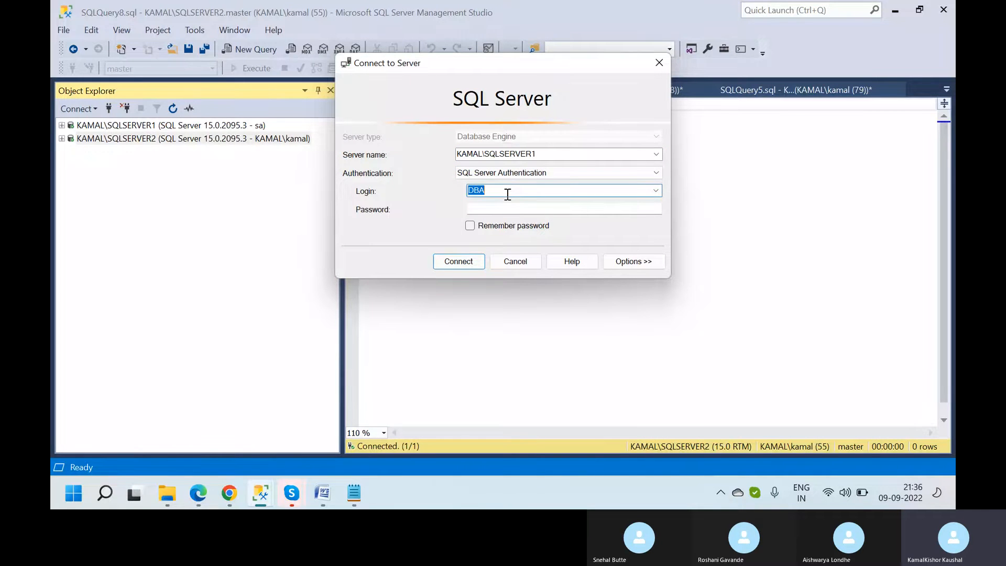
text(Demo)
click(478, 209)
text(**)
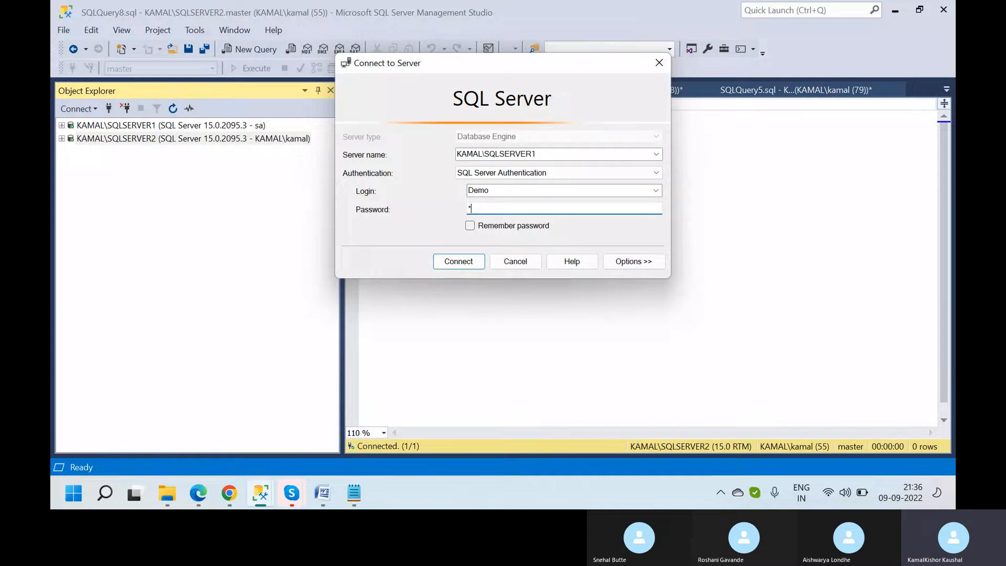
text(****)
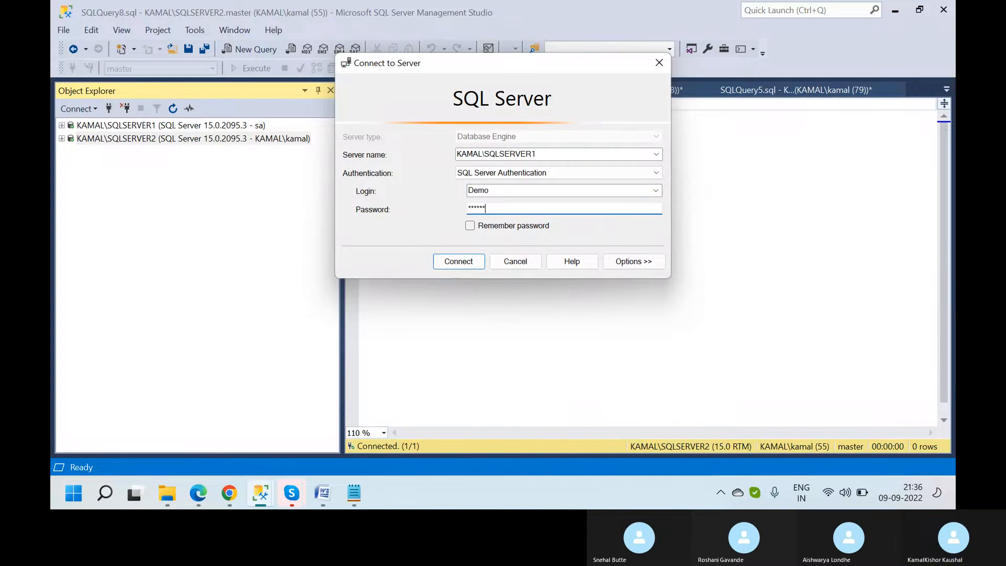
key(BackSpace)
key(BackSpace)
key(BackSpace)
key(BackSpace)
key(BackSpace)
key(BackSpace)
text(**)
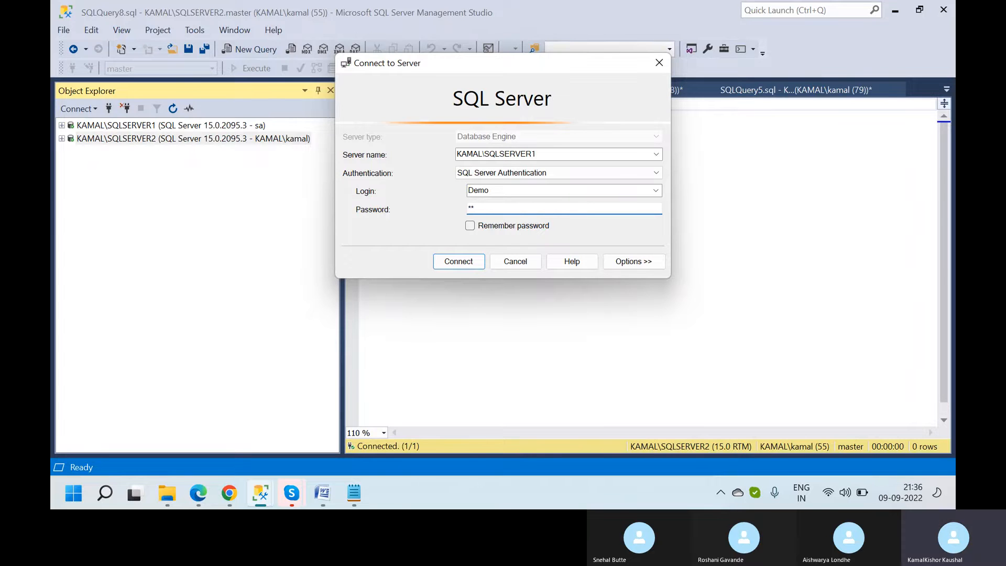
text(****)
key(Return)
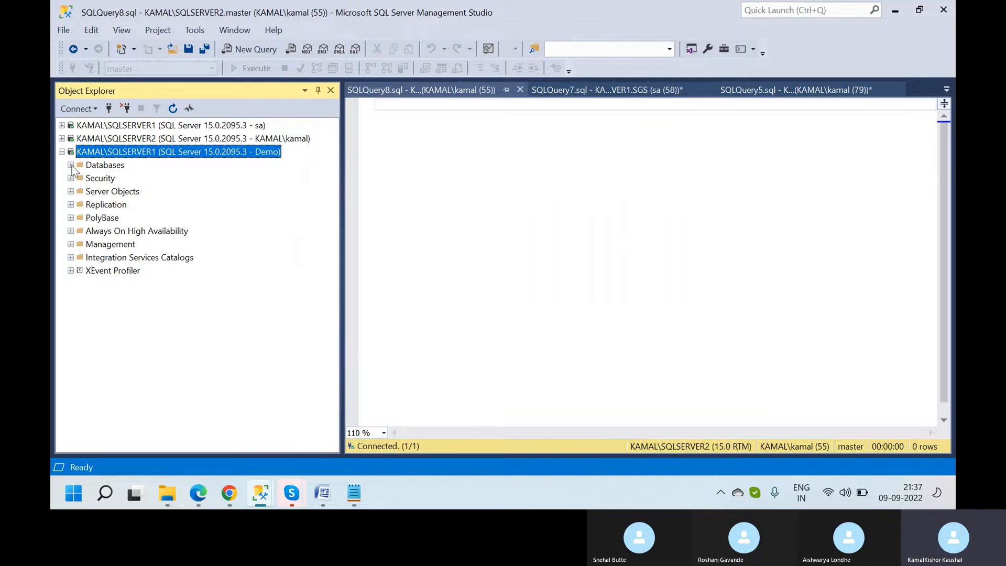
- Expand the SGS database under the Demo connection and check the dbcreator description in the Word document
click(71, 165)
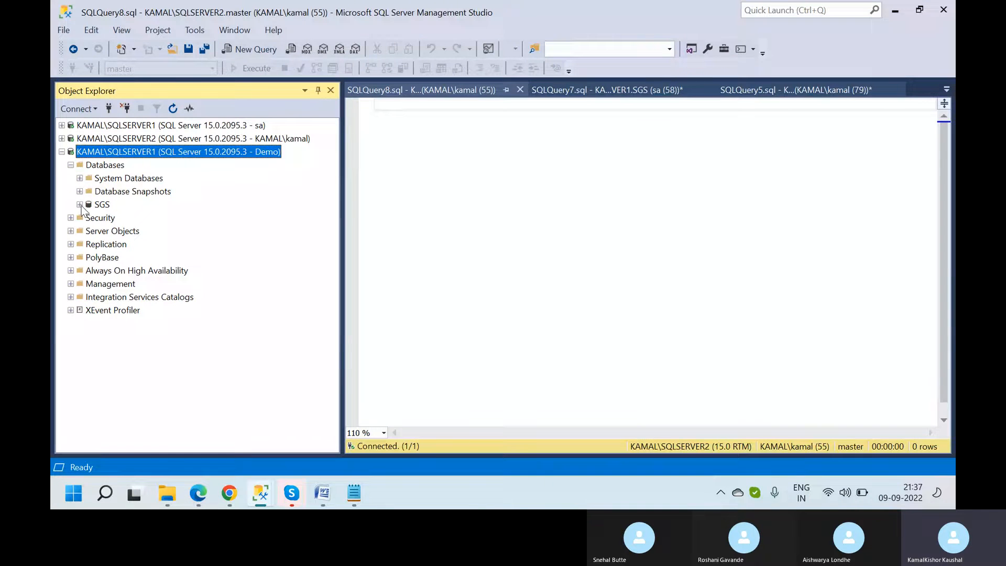
click(80, 205)
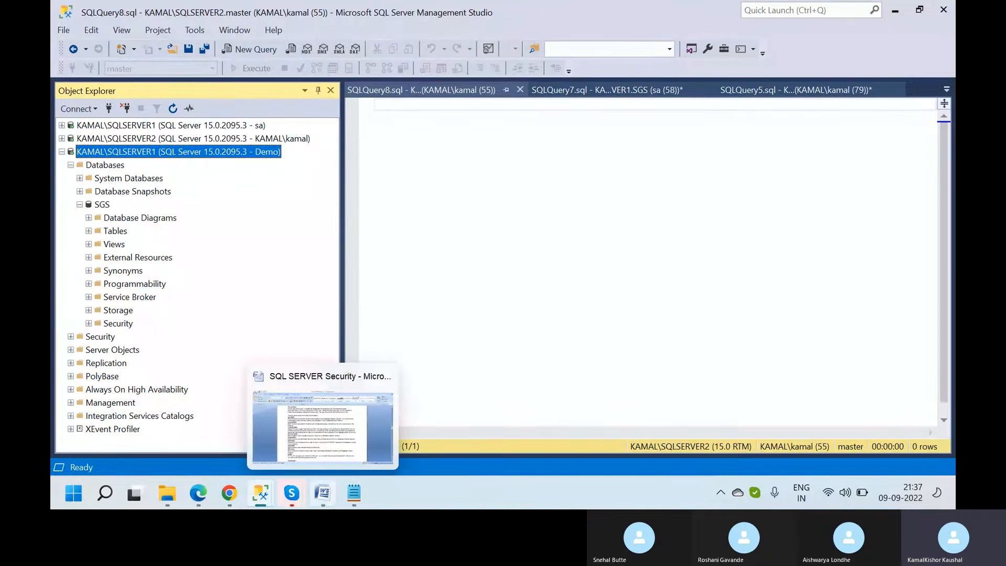
click(325, 503)
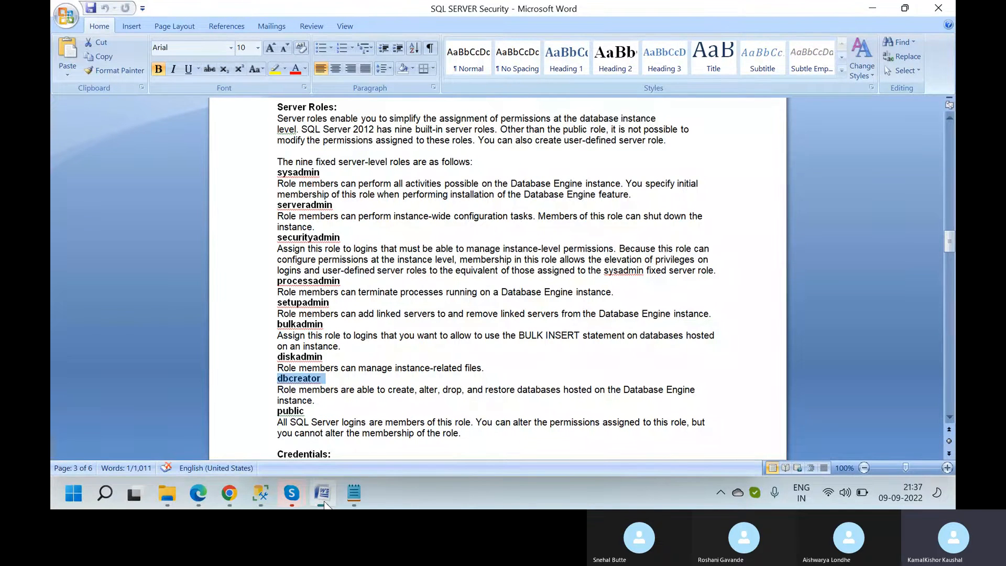
click(325, 503)
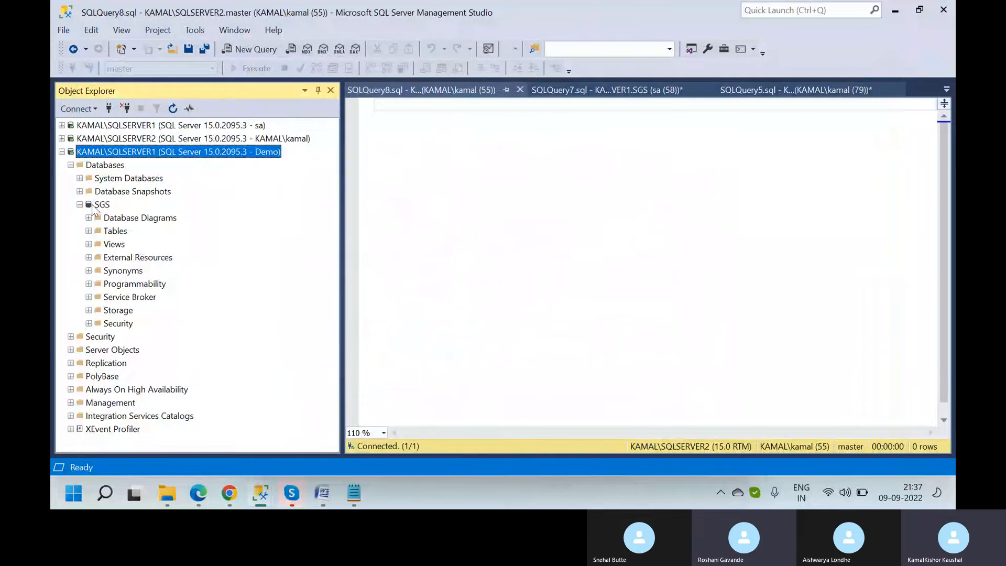
- Switch to the SQL Server Security document in Word and review the description of the dbcreator role
click(93, 208)
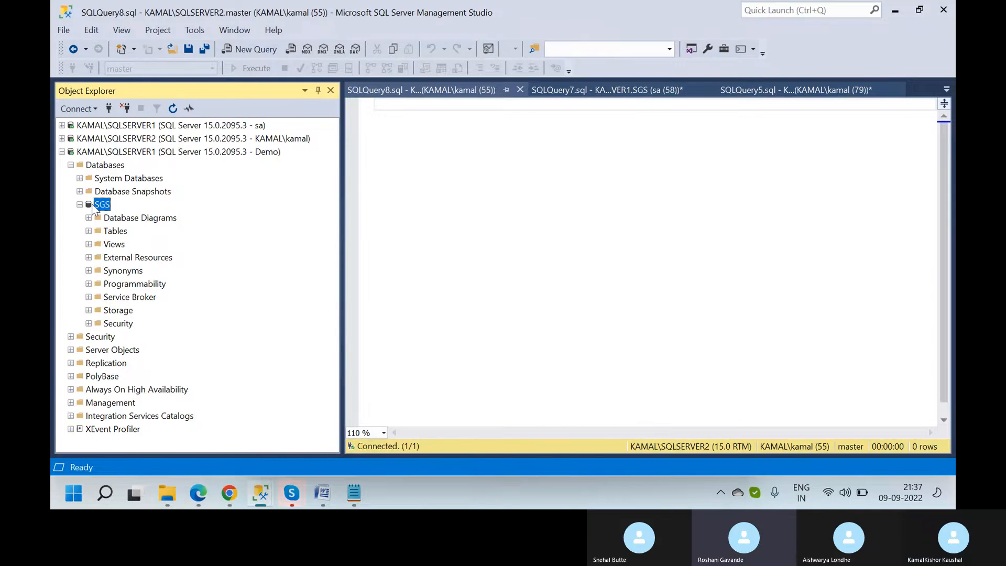
click(322, 495)
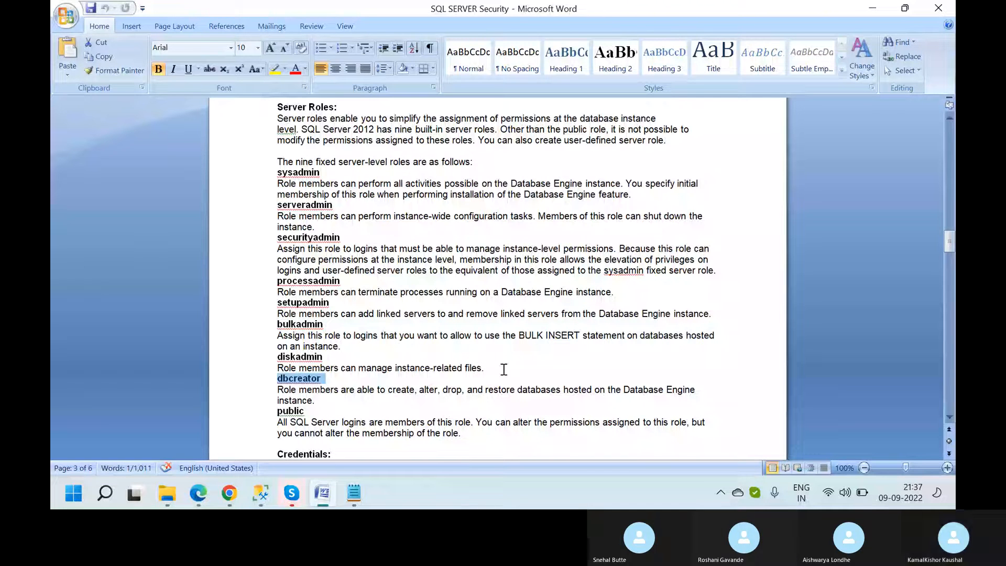
click(503, 373)
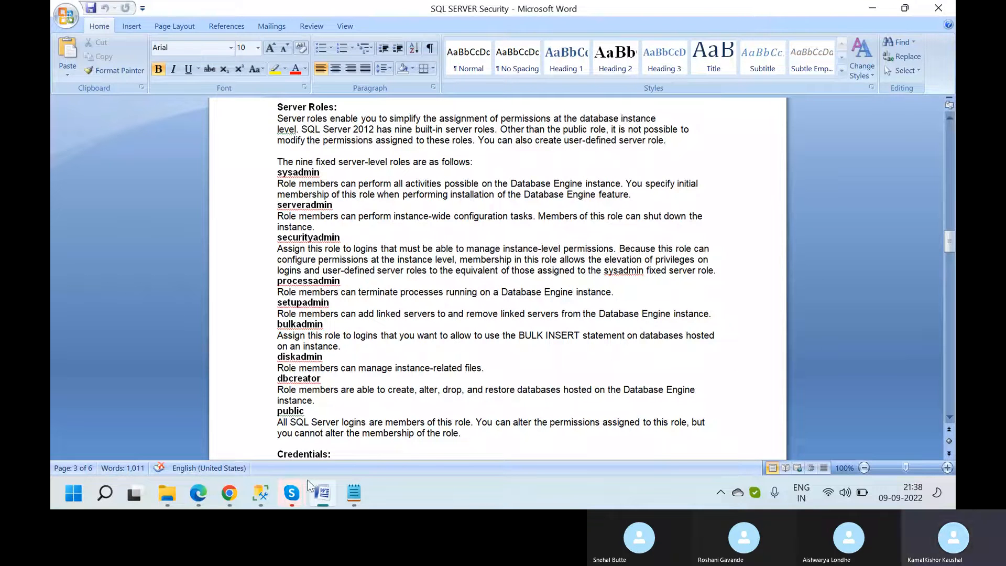
- Look through the document's sections on credentials, CREATE LOGIN examples, disabling, dropping and denying logins, and return to the authentication modes section
click(494, 437)
key(Down)
key(Down)
key(Down)
key(Down)
key(Down)
key(Down)
key(Down)
key(Down)
key(Down)
key(Down)
key(Down)
key(Down)
key(Down)
key(Down)
key(Down)
key(Down)
key(Down)
key(Down)
key(Down)
key(Down)
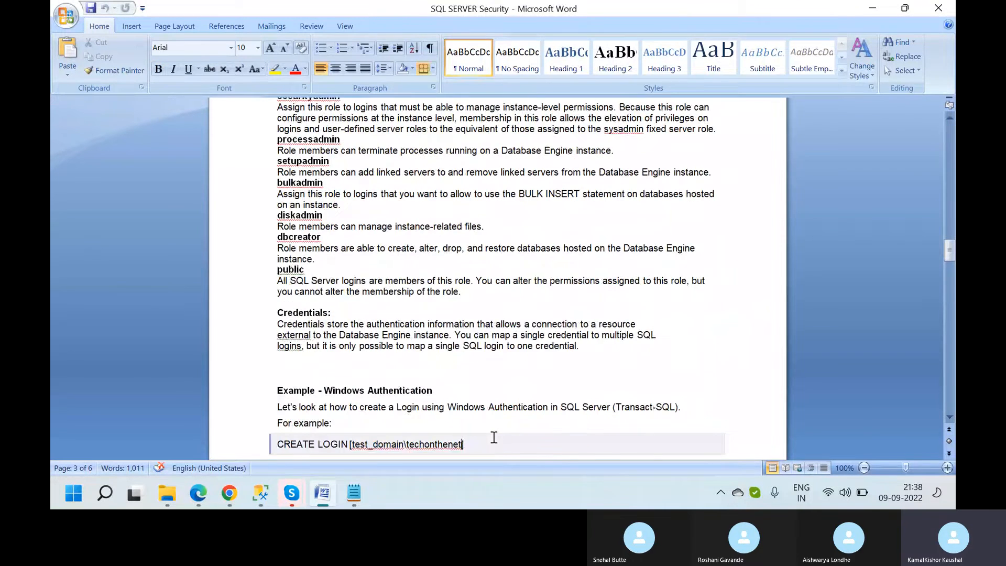
key(Down)
key(Down)
key(Down)
key(Down)
key(Down)
key(Down)
key(Down)
key(Down)
key(Down)
key(Down)
key(Down)
key(Down)
key(Down)
key(Down)
key(Down)
key(Down)
key(Down)
key(Down)
key(Down)
key(Down)
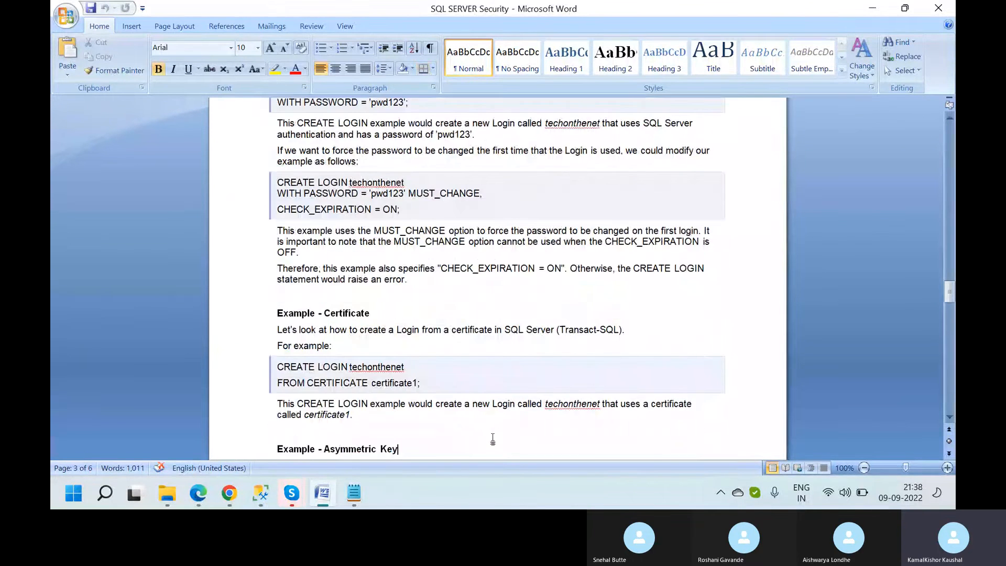
key(Down)
key(Down)
key(Down)
key(Down)
key(Down)
key(Down)
key(Down)
key(Down)
key(Down)
key(Down)
key(Down)
key(Down)
key(Down)
key(Down)
key(Down)
key(Down)
key(Down)
key(Down)
key(Down)
key(Down)
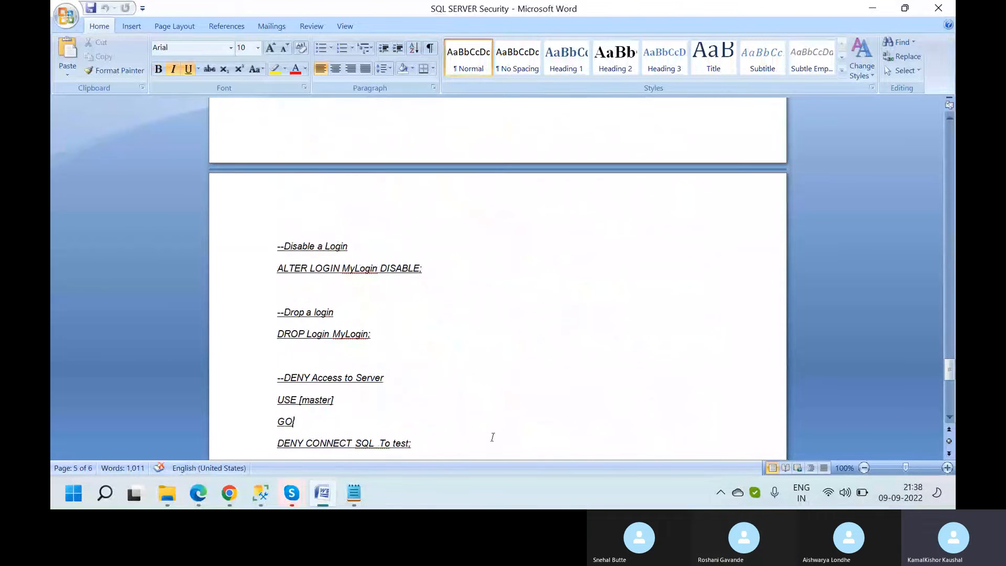
key(Up)
key(Up)
key(Up)
key(Up)
key(Up)
key(Up)
key(Up)
key(Up)
key(Up)
key(Up)
key(Up)
key(Up)
key(Up)
key(Up)
key(Up)
key(Up)
key(Up)
key(Up)
key(Up)
key(Up)
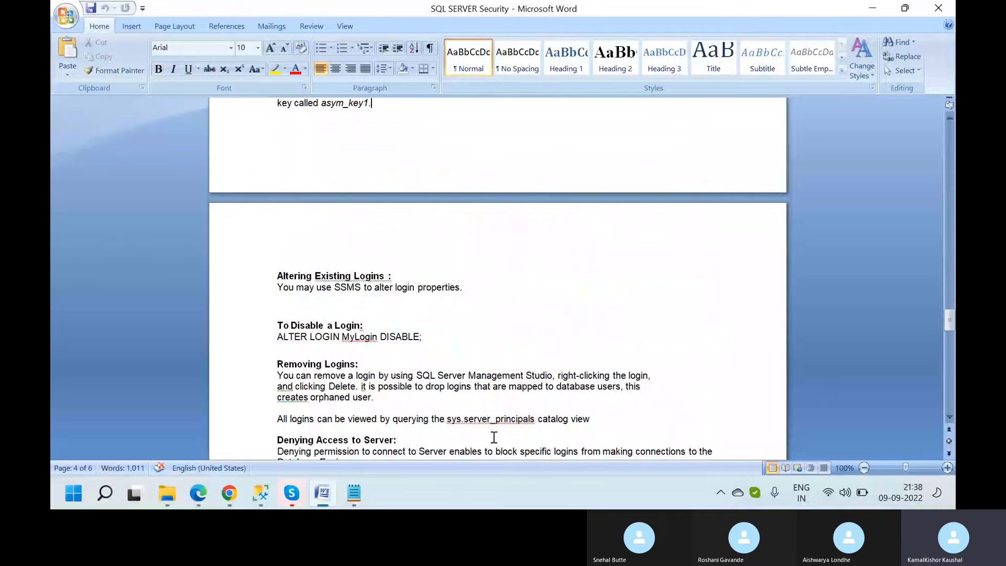
key(Up)
key(Up)
key(Up)
key(Up)
key(Up)
key(Up)
key(Up)
key(Up)
key(Up)
key(Up)
key(Up)
key(Up)
key(Up)
key(Up)
key(Up)
key(Up)
key(Up)
key(Up)
key(Up)
key(Up)
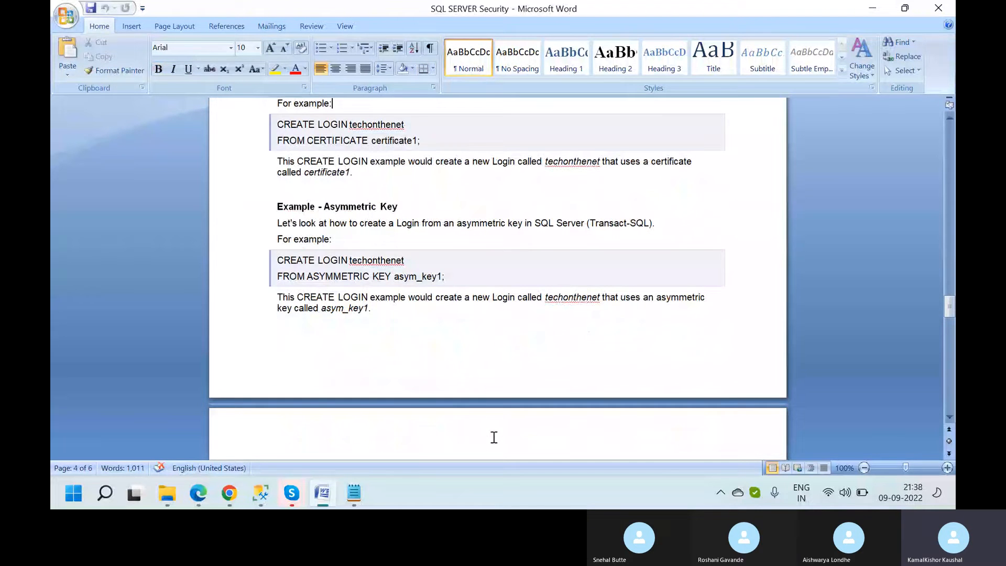
key(Up)
key(Up)
key(Up)
key(Up)
key(Up)
key(Up)
key(Up)
key(Up)
key(Up)
key(Up)
key(Up)
key(Up)
key(Up)
key(Up)
key(Up)
key(Up)
key(Up)
key(Up)
key(Up)
key(Up)
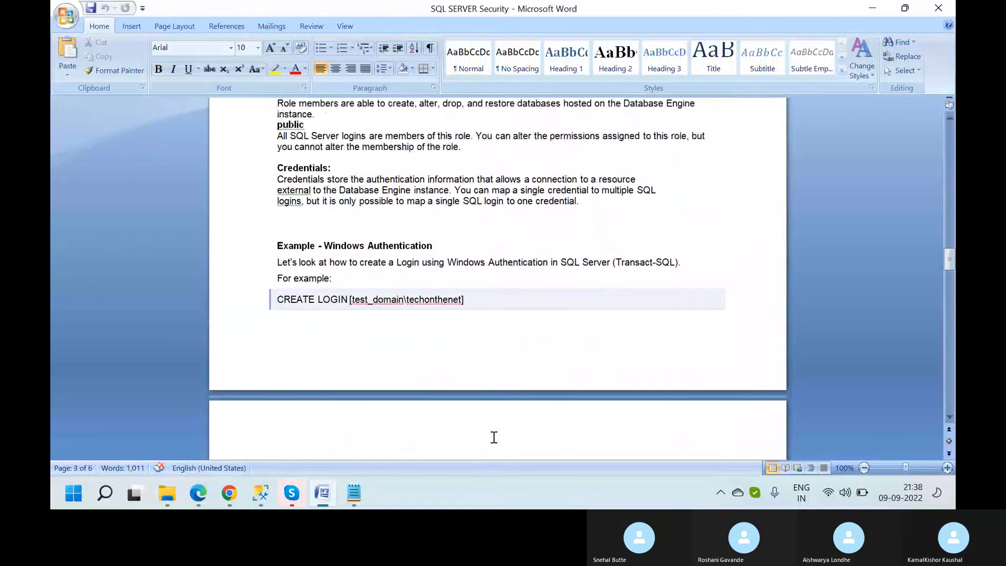
key(Up)
key(Up)
key(Up)
key(Up)
key(Up)
key(Up)
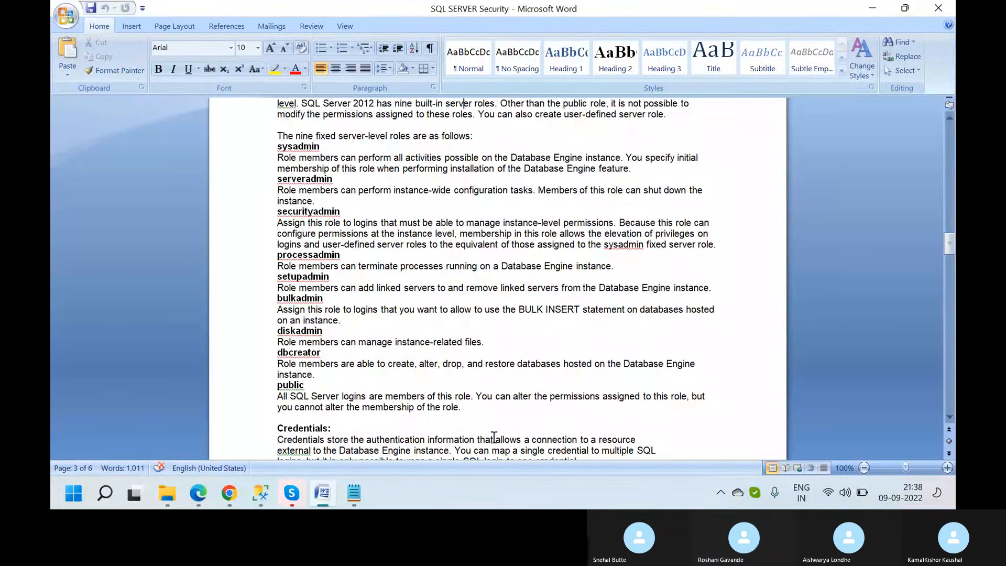
key(Up)
key(Up)
key(Up)
key(Up)
key(Up)
key(Up)
key(Up)
key(Up)
key(Up)
key(Up)
key(Up)
key(Up)
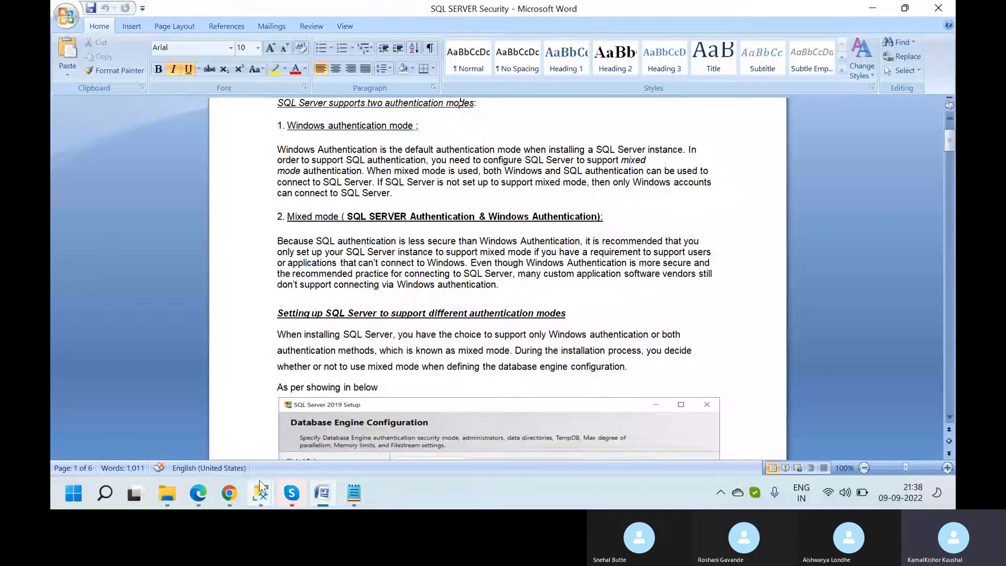
- Switch to SQL Server Management Studio, list the SGS database roles under the Demo connection and select db_backupoperator
mouse_move(261, 492)
click(240, 427)
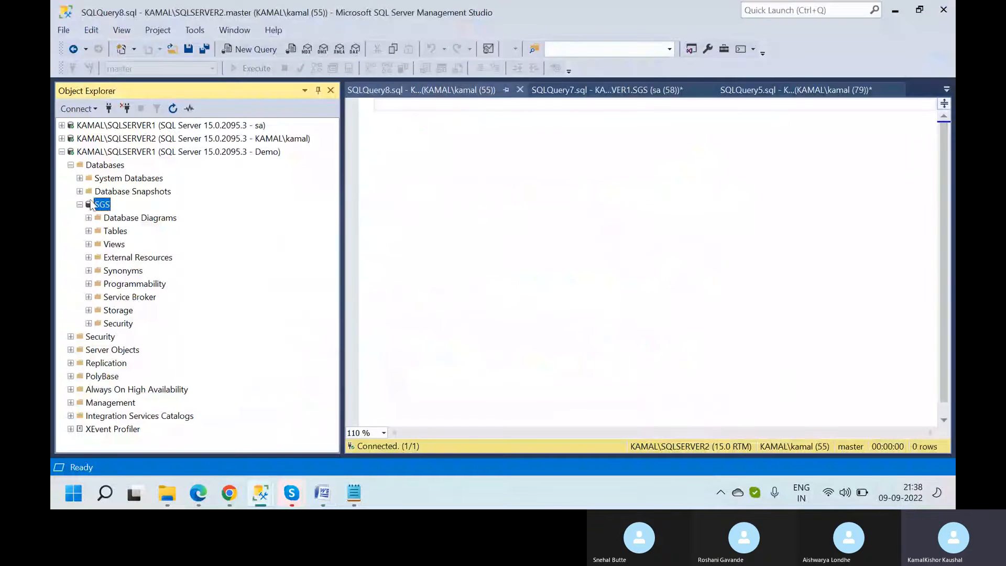
click(89, 323)
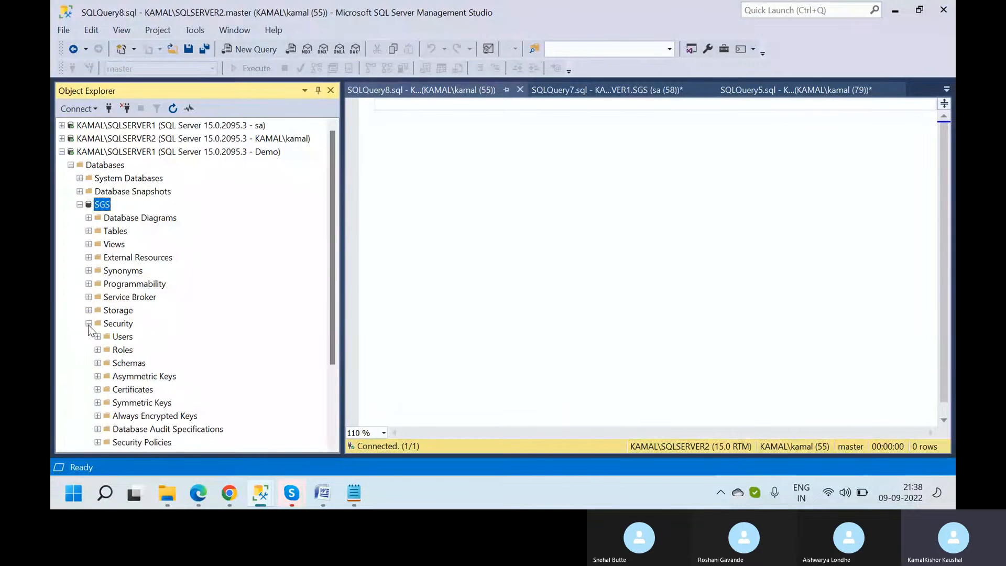
click(97, 350)
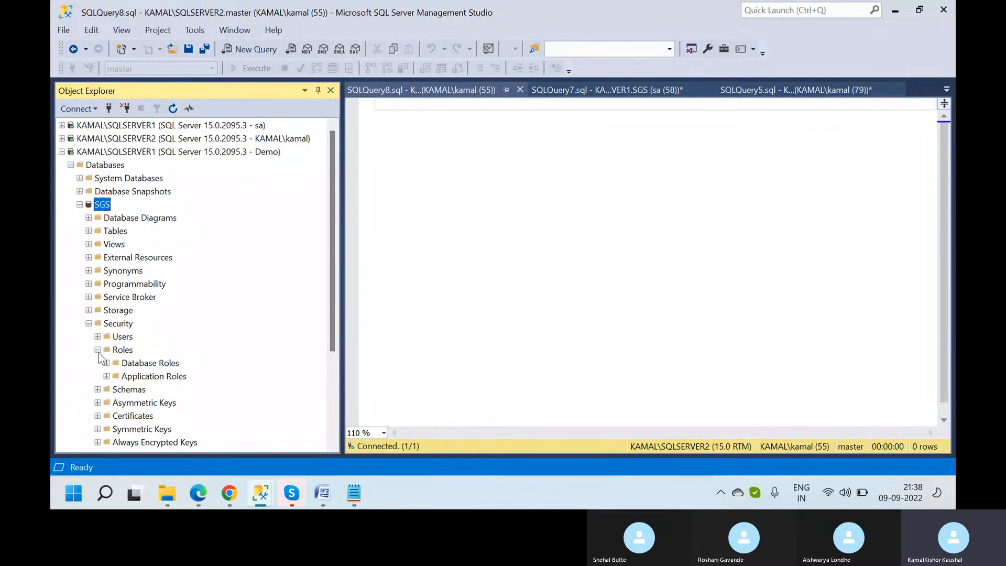
click(106, 362)
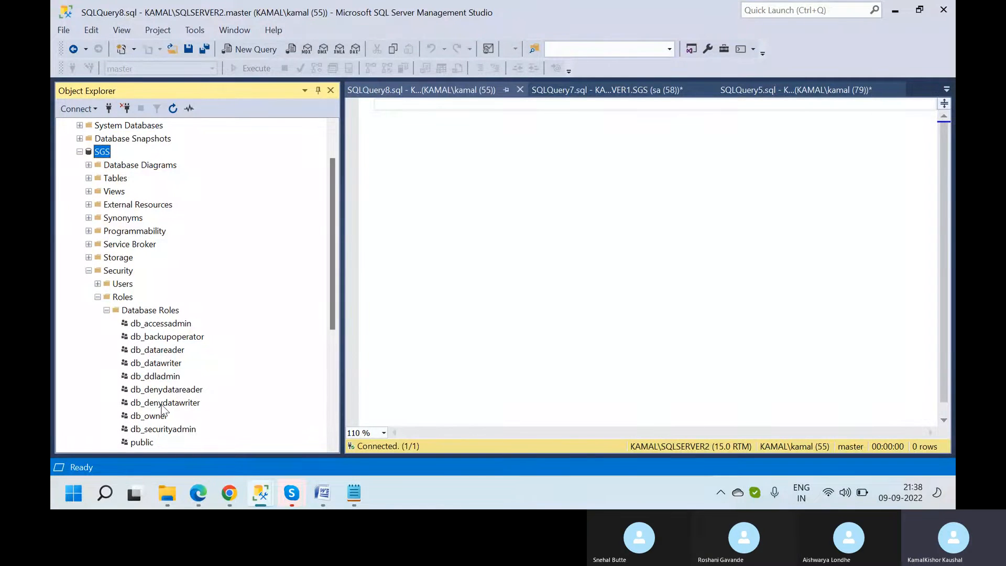
click(181, 339)
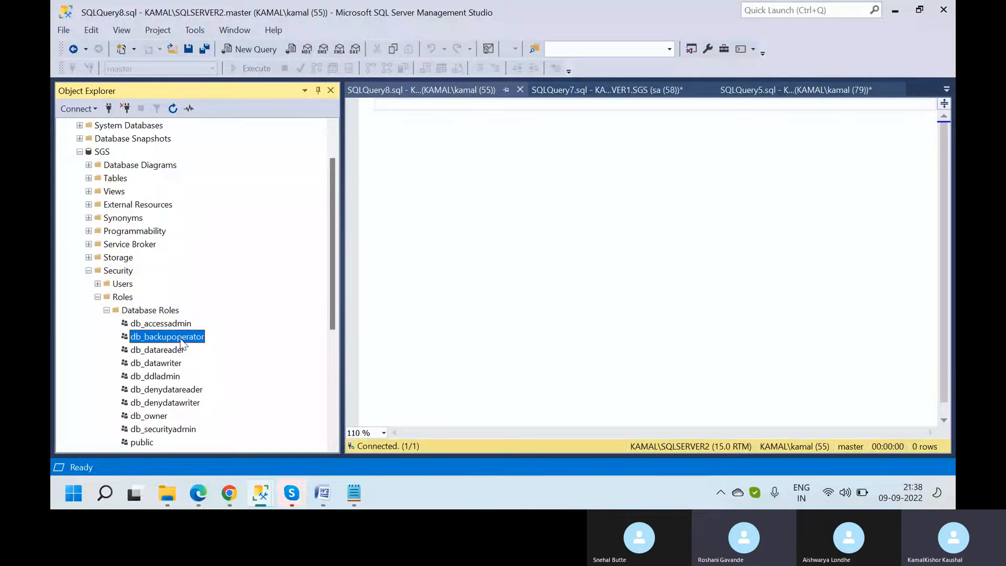
click(335, 150)
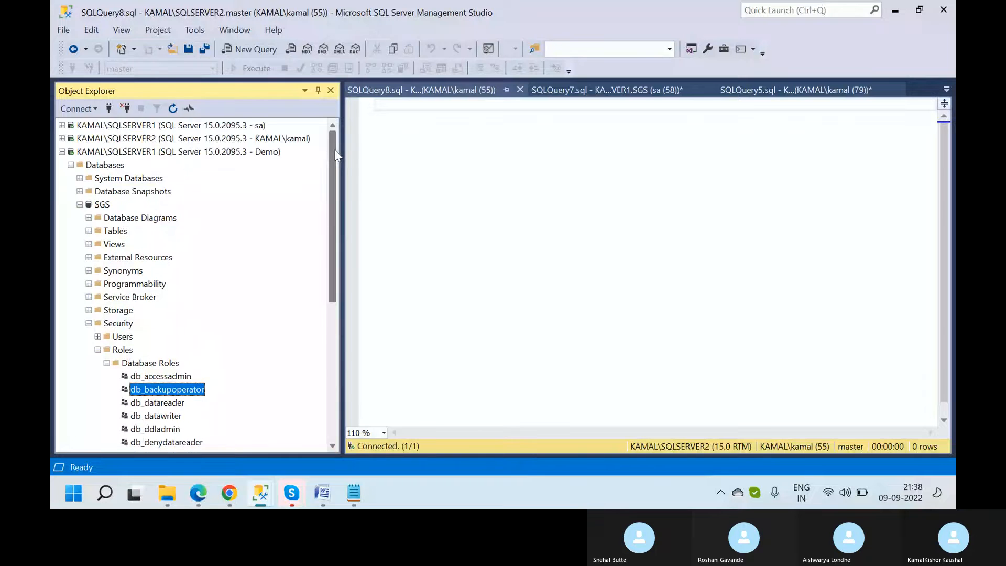
right_click(98, 204)
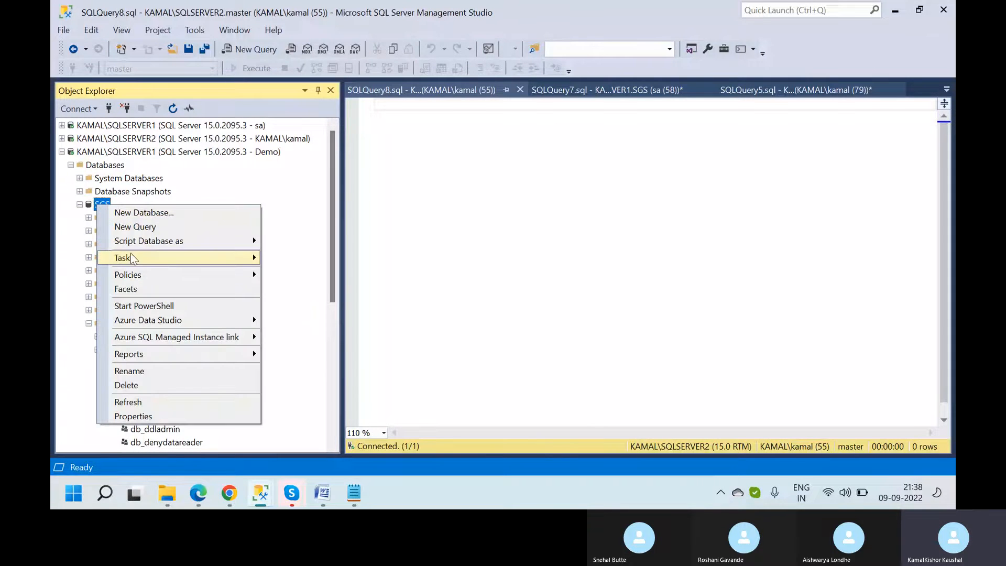
click(173, 260)
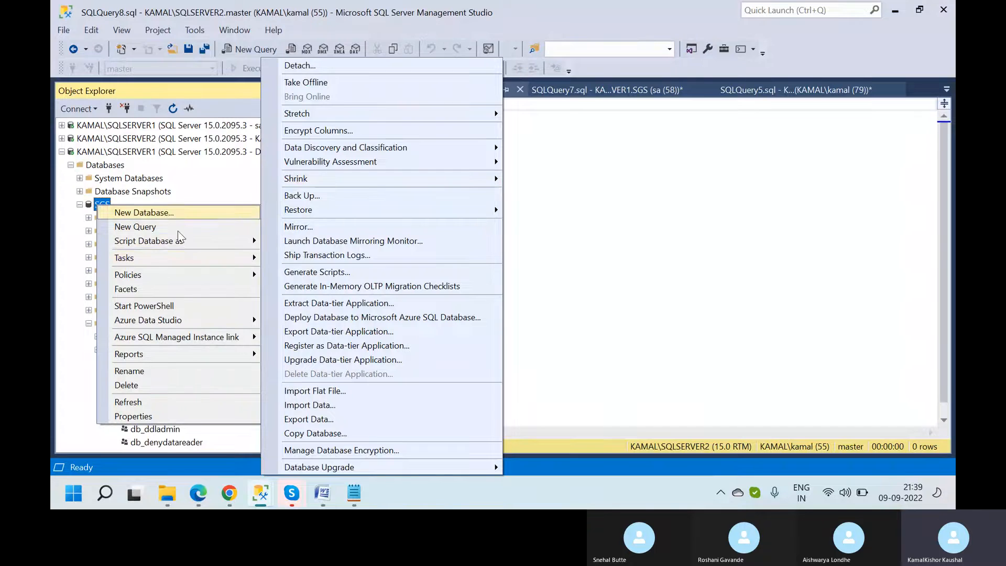
click(295, 189)
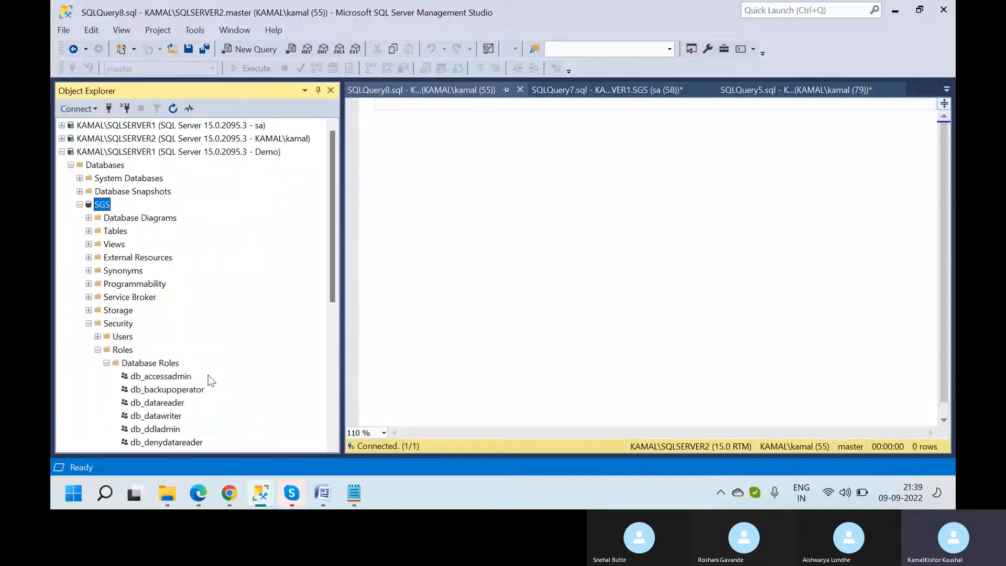
- Start a full backup of the SGS database as Demo and remove the existing D:\DemoDB\SGS destination
right_click(103, 208)
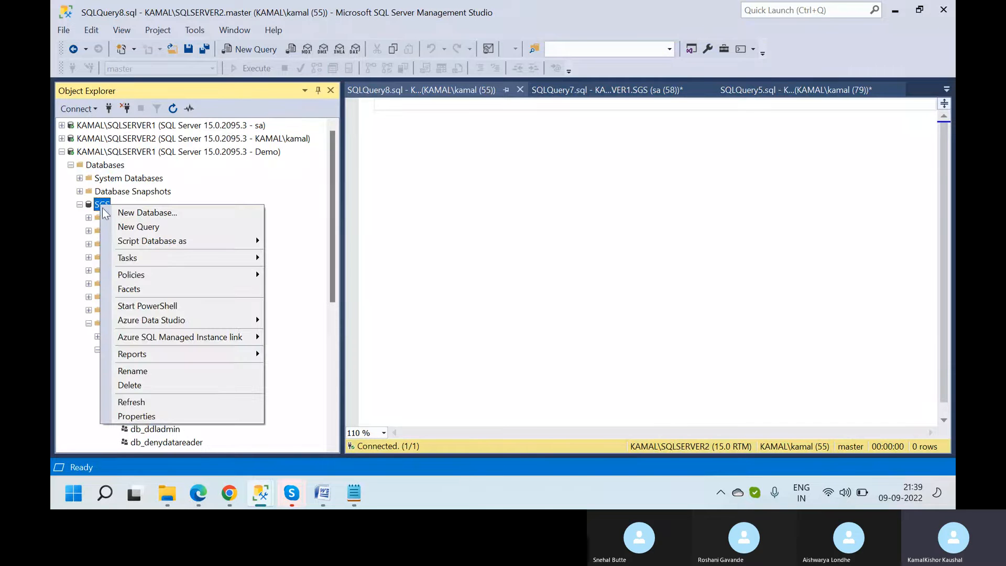
mouse_move(218, 260)
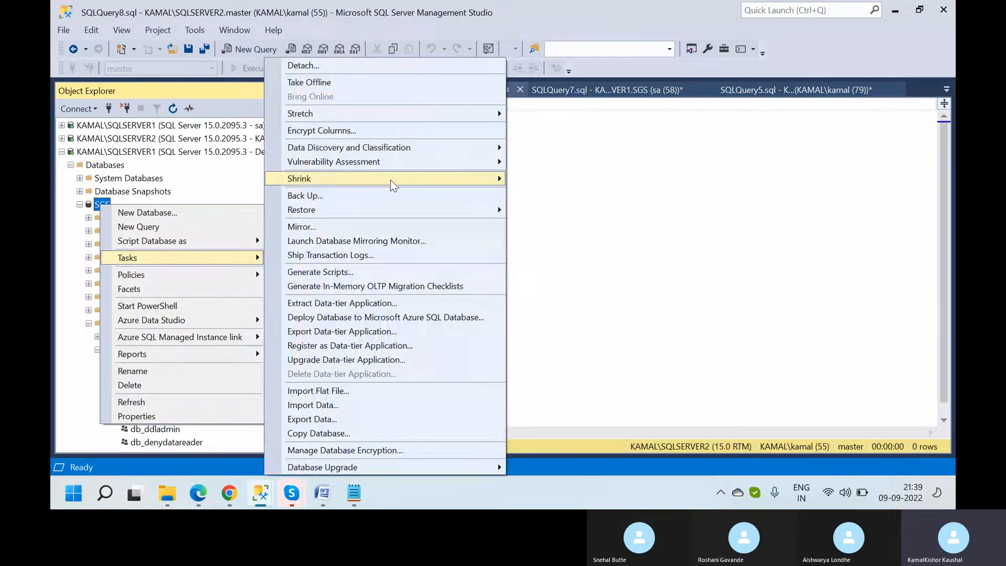
click(465, 198)
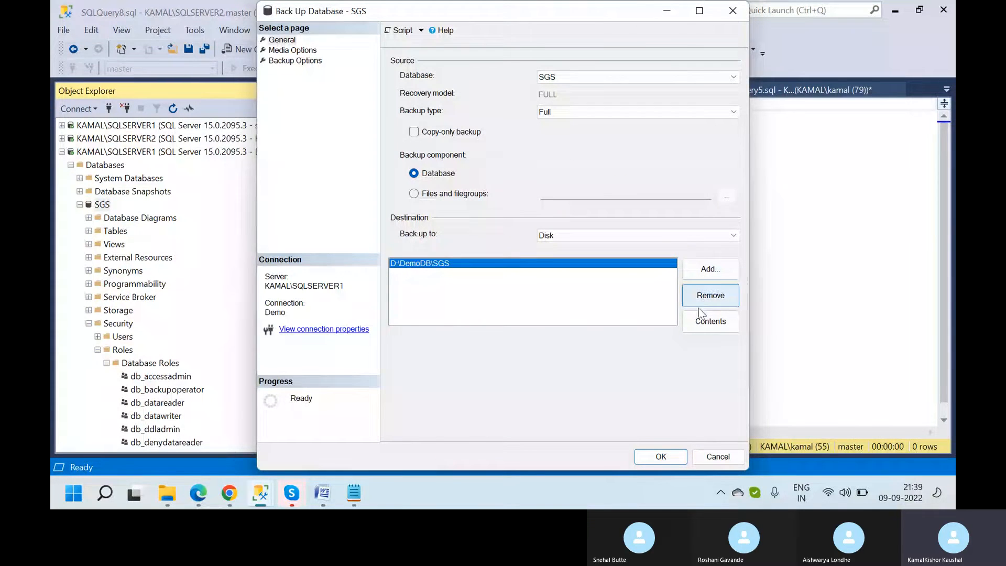
click(697, 296)
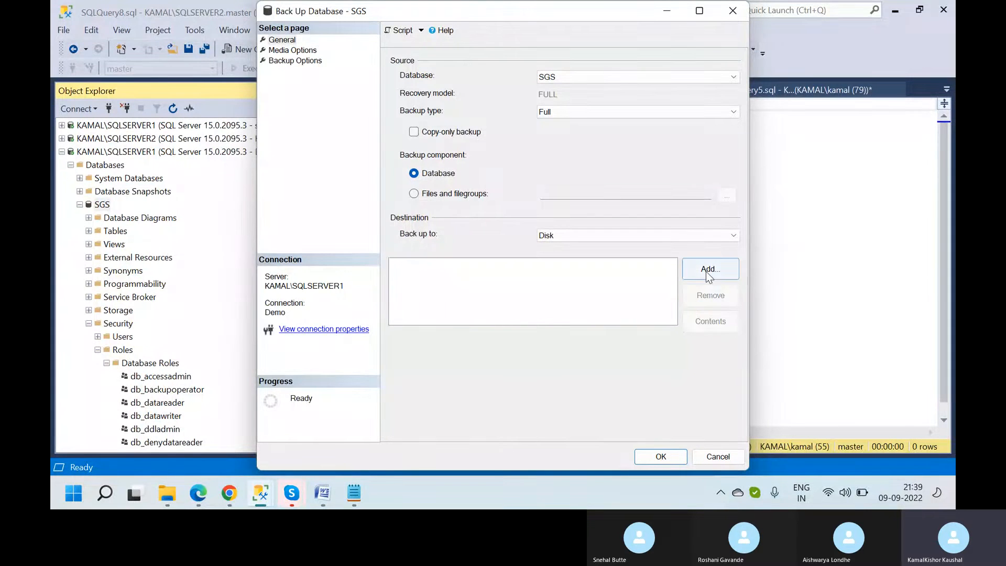
- Add a backup file named JSJHS at the root of drive D: as the disk destination for the SGS backup
click(709, 270)
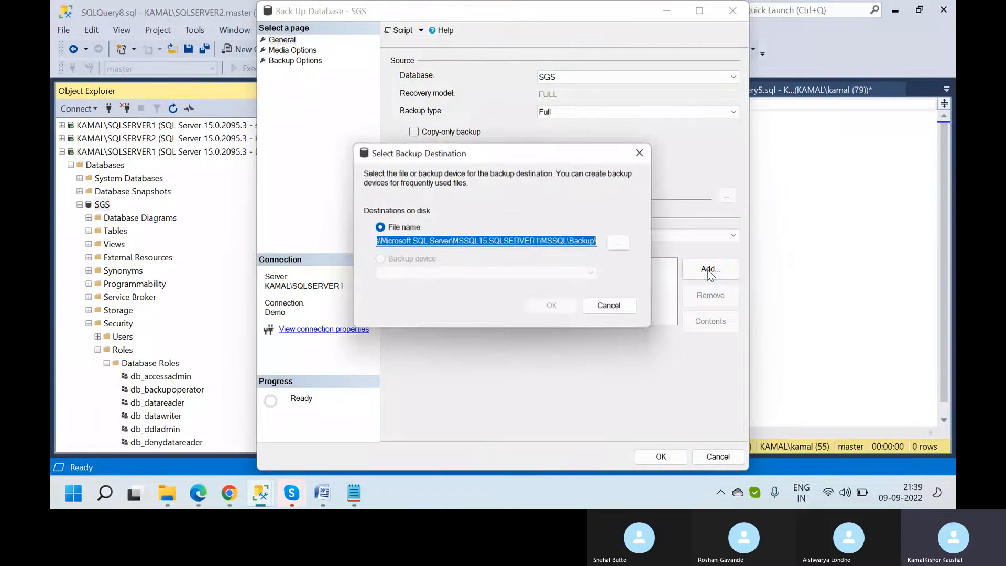
click(621, 244)
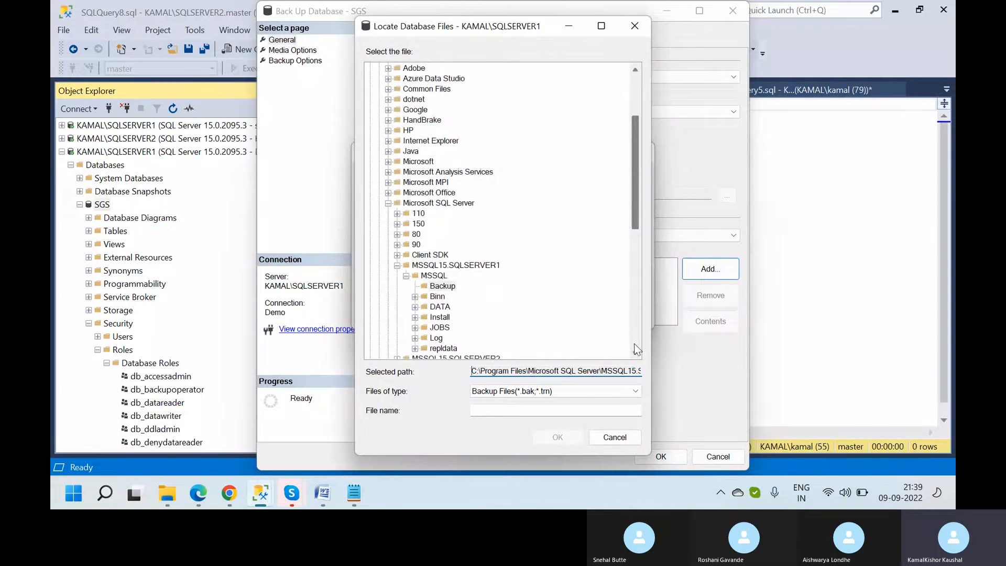
click(635, 344)
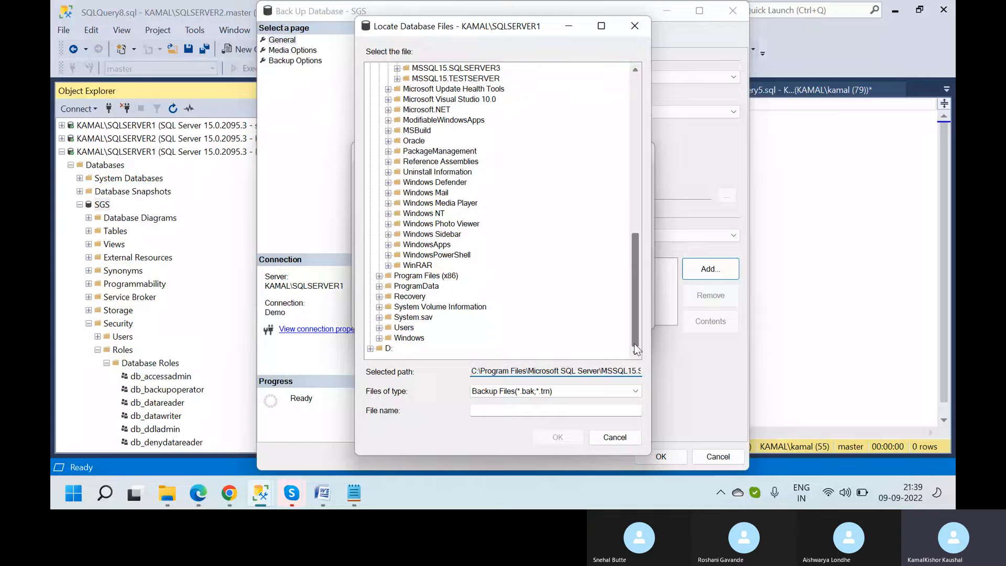
click(387, 348)
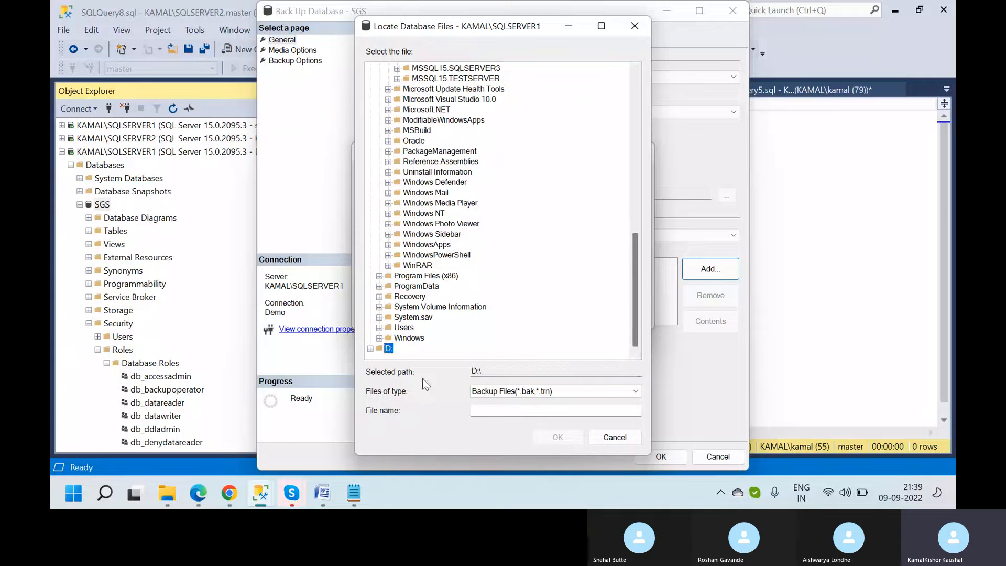
click(494, 412)
text(JSJHS)
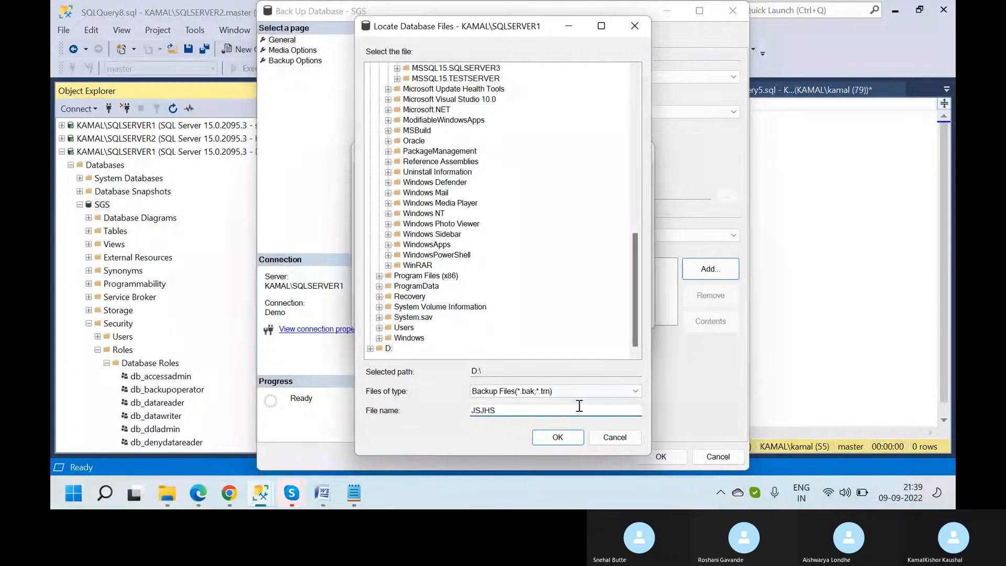
click(559, 444)
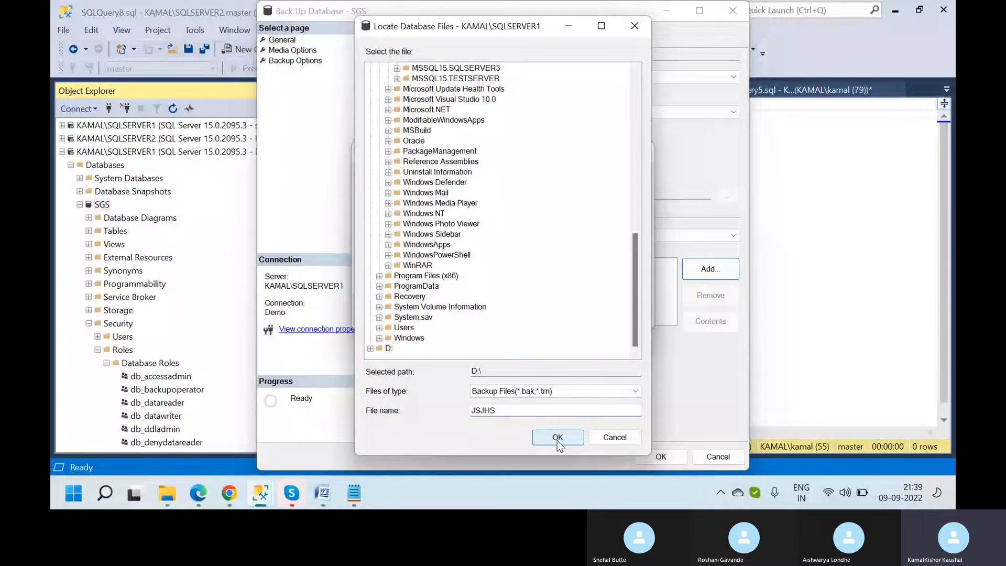
click(553, 307)
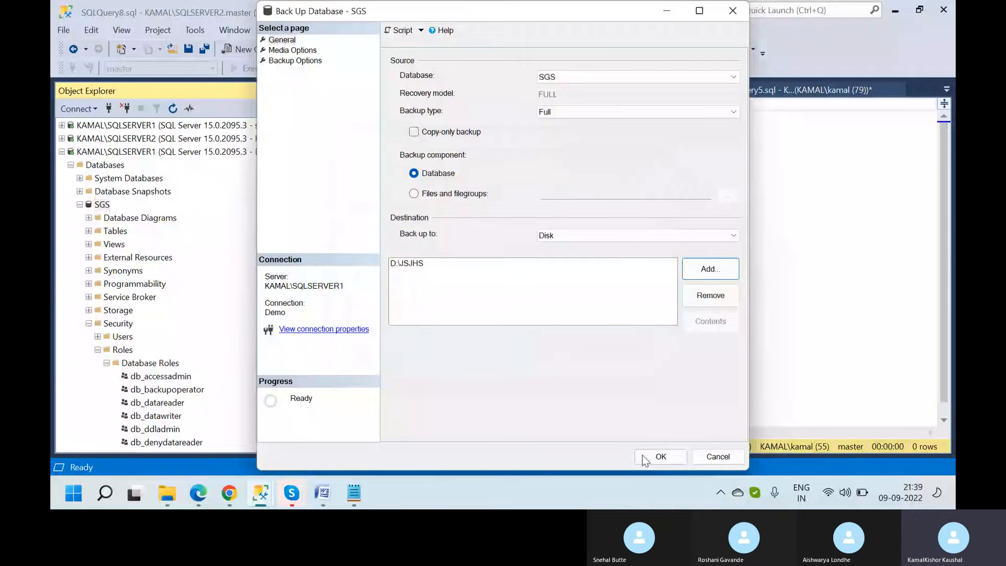
- Try to run the full backup of SGS as Demo, dismiss the resulting message and close the backup dialog
click(650, 458)
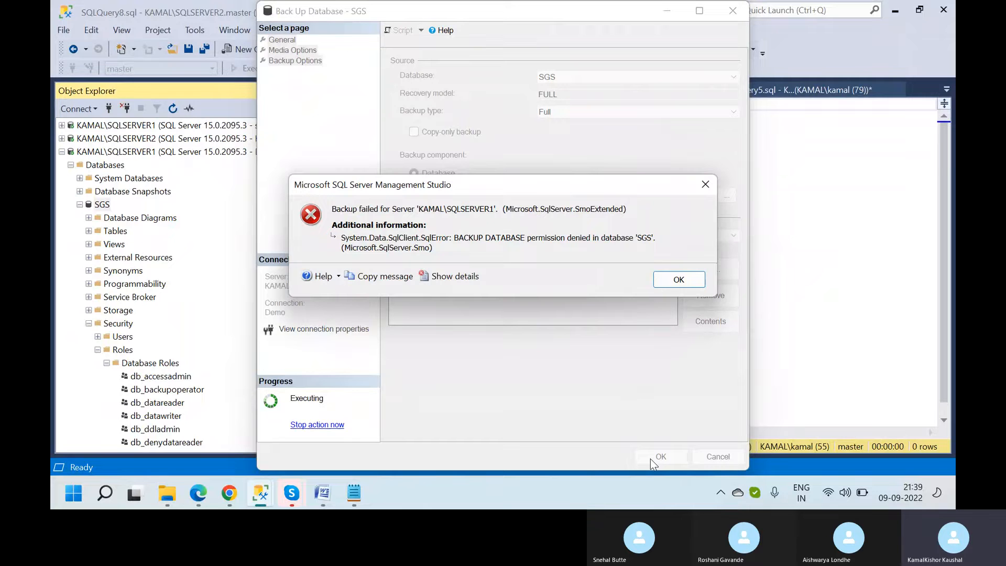
click(679, 280)
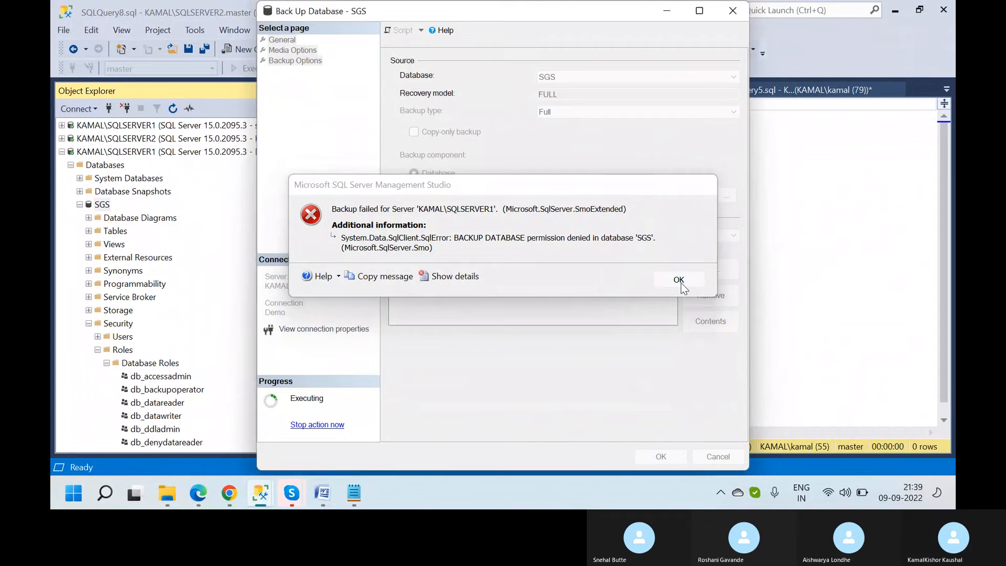
click(733, 10)
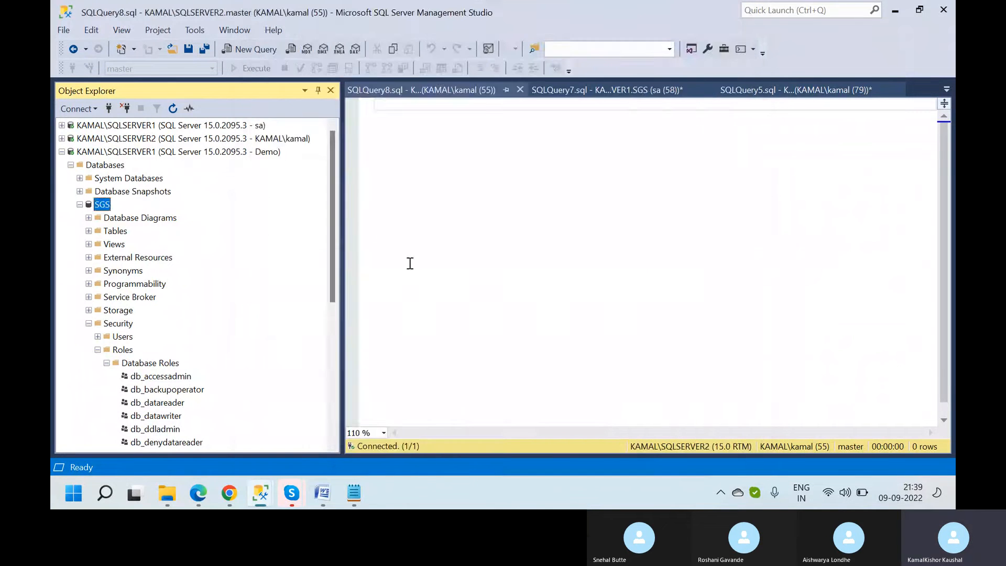
- Check the authentication mode pages of the SQL Server Security document in Word and return to SQL Server Management Studio
mouse_move(260, 490)
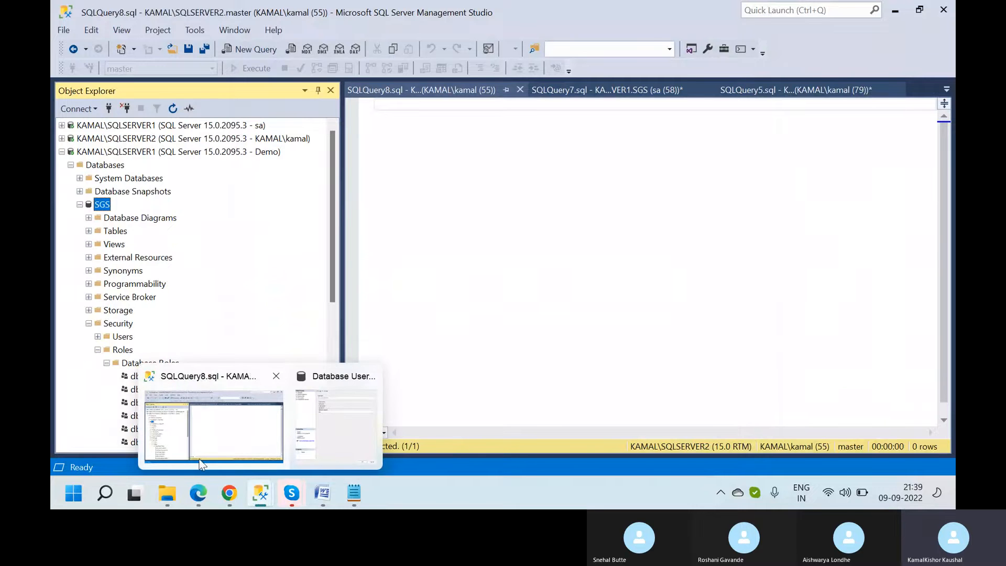
click(322, 495)
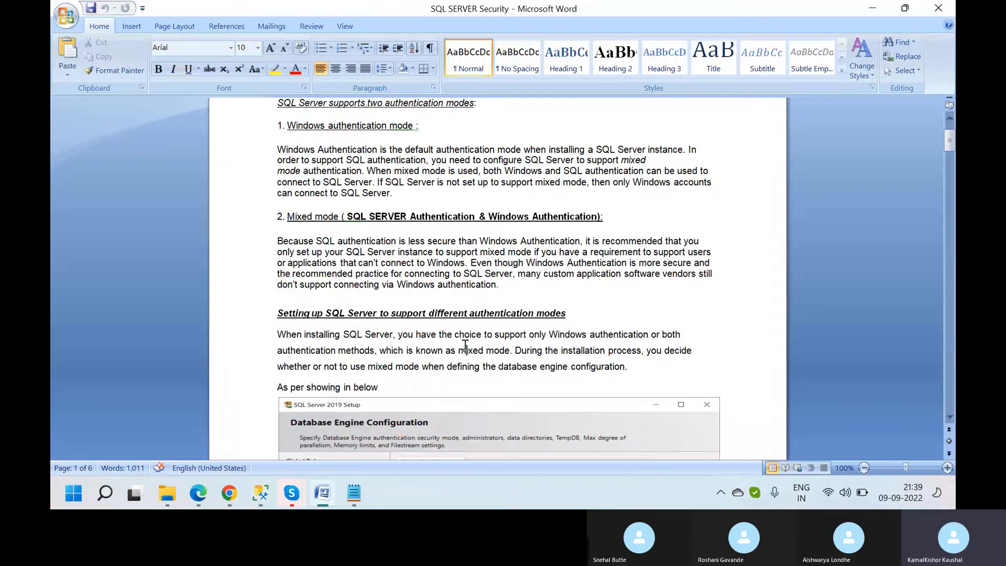
scroll(465, 345, down, 10)
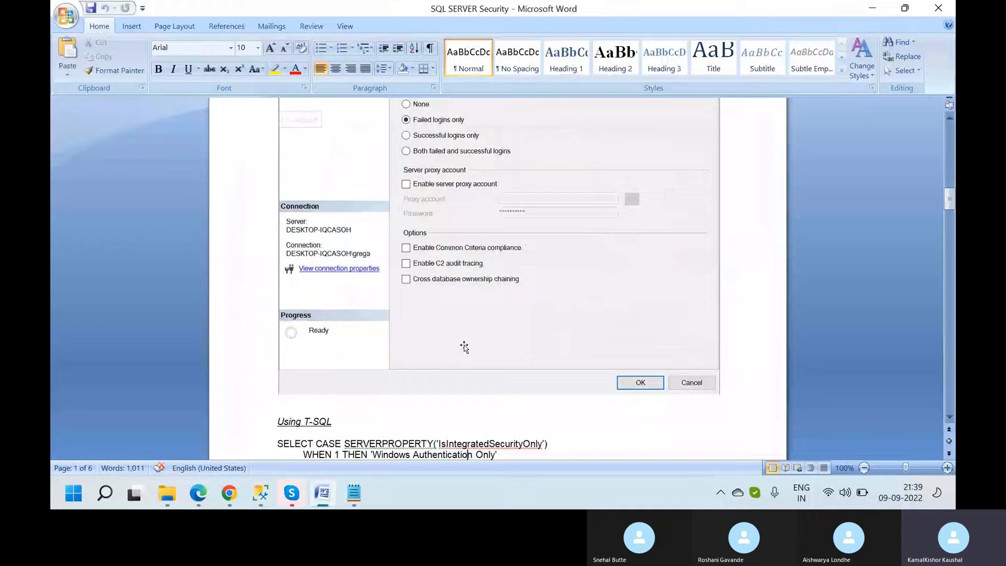
click(326, 435)
mouse_move(255, 502)
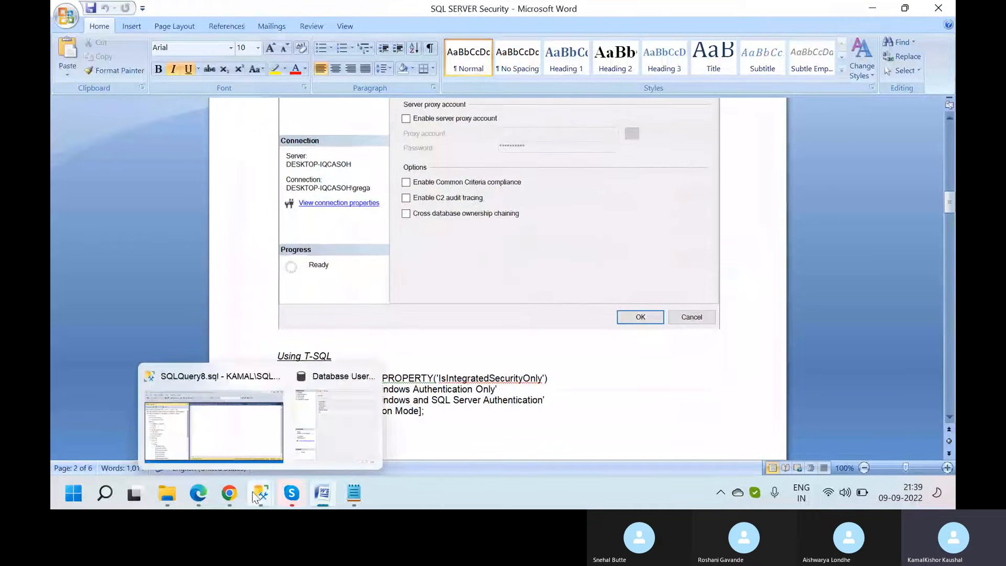
click(209, 415)
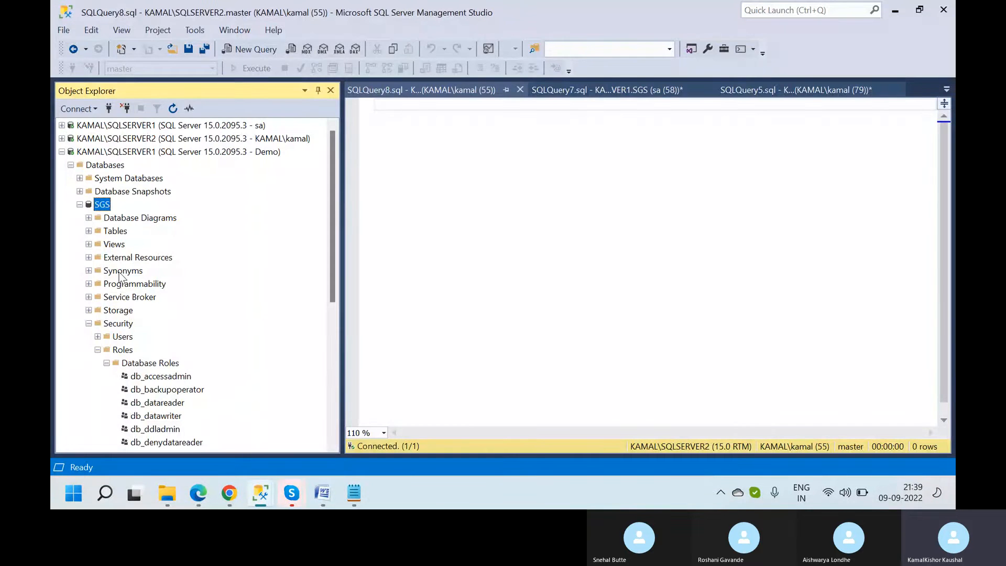
- Collapse and re-expand the SGS Database Roles under the Demo connection to show the full list through public
click(106, 363)
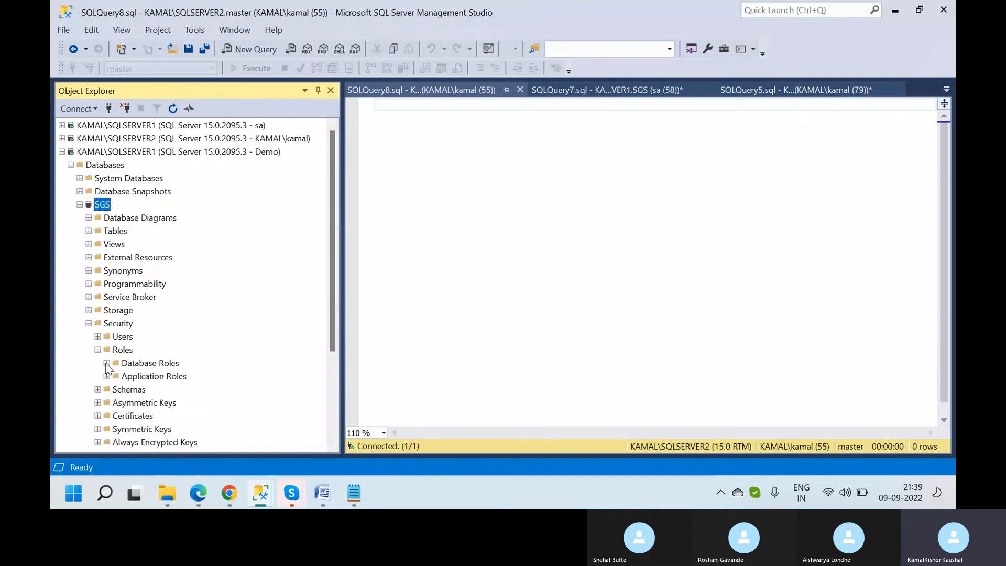
click(106, 364)
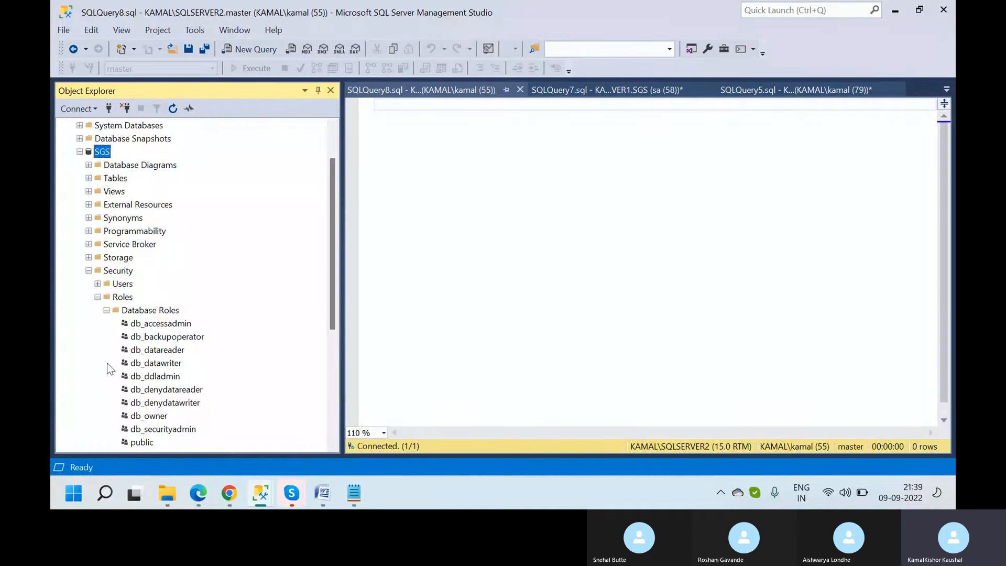
click(333, 446)
click(332, 445)
click(332, 446)
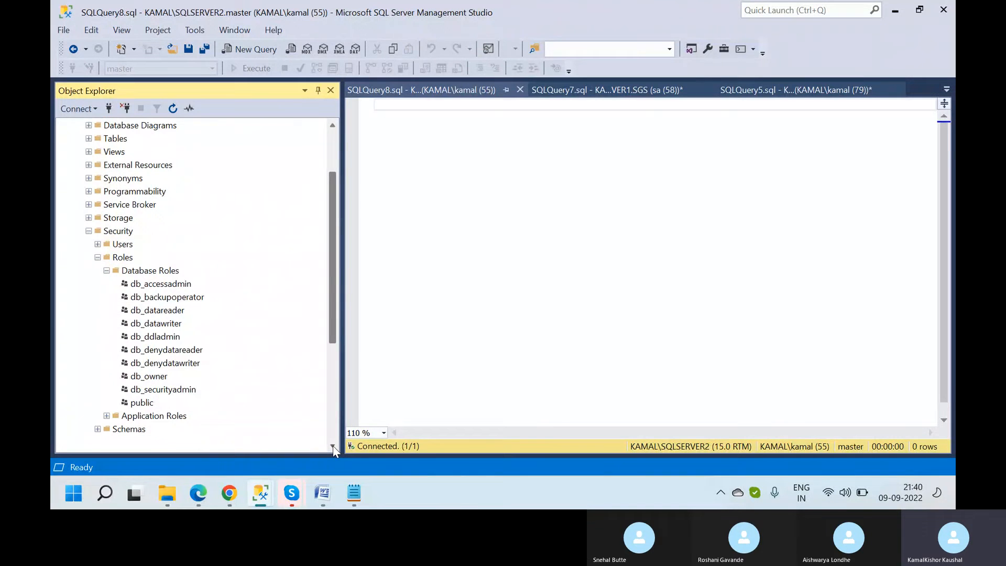
- Go repeatedly through the SGS database roles between db_accessadmin and db_securityadmin, finishing with db_backupoperator selected
click(155, 395)
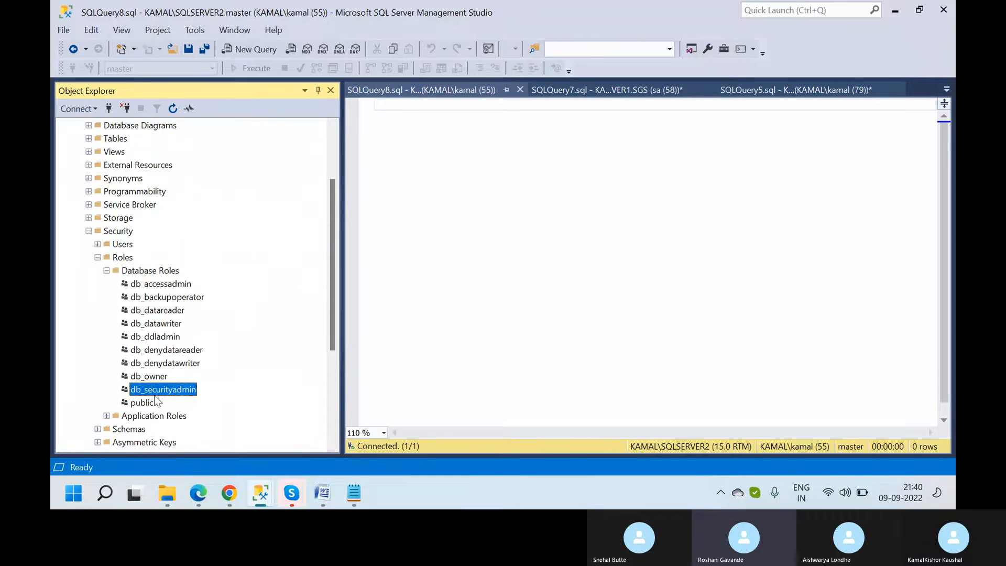
key(Up)
key(Up)
key(Up)
key(Up)
key(Up)
key(Up)
key(Up)
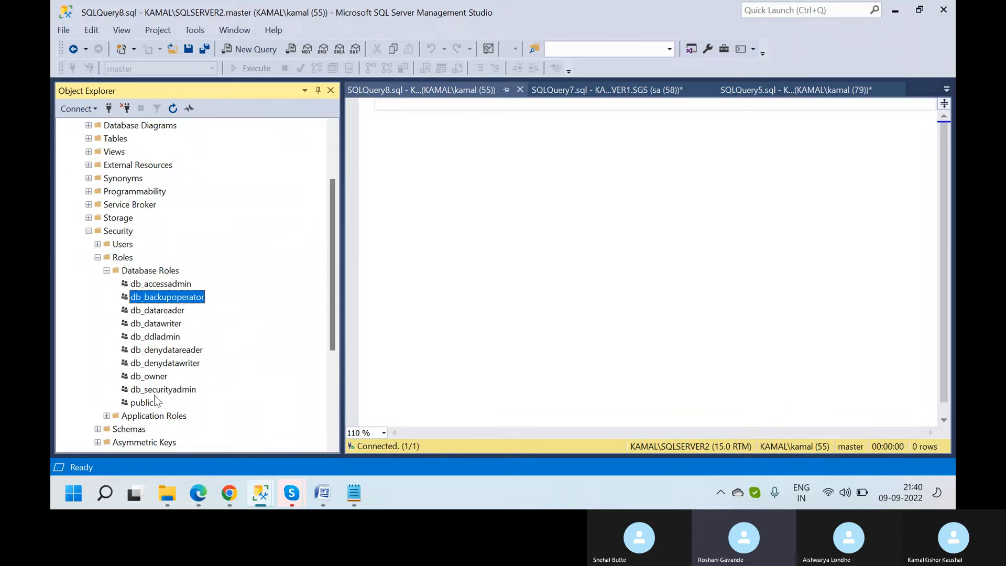
key(Up)
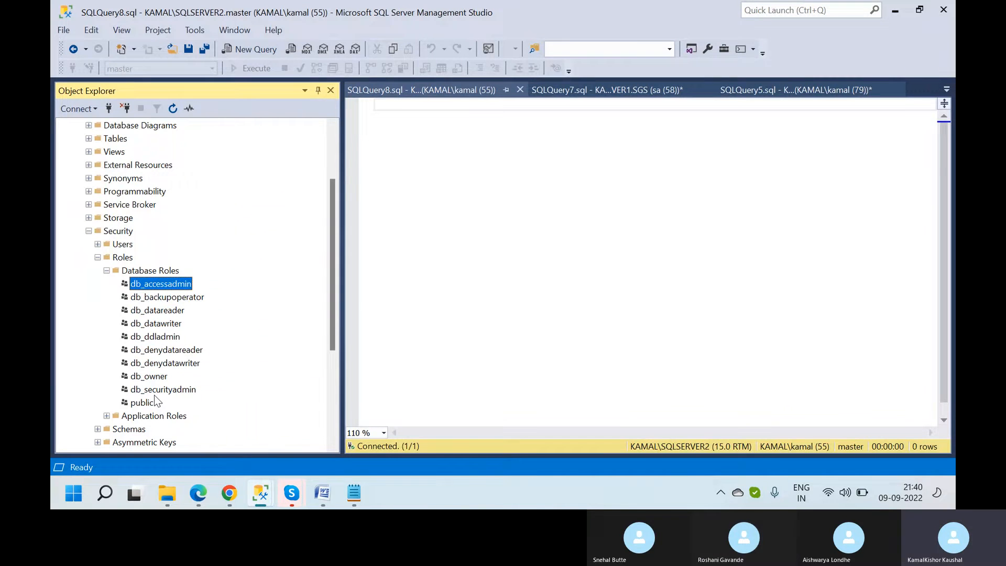
key(Down)
key(Down)
key(Down)
key(Down)
key(Down)
key(Down)
key(Down)
key(Down)
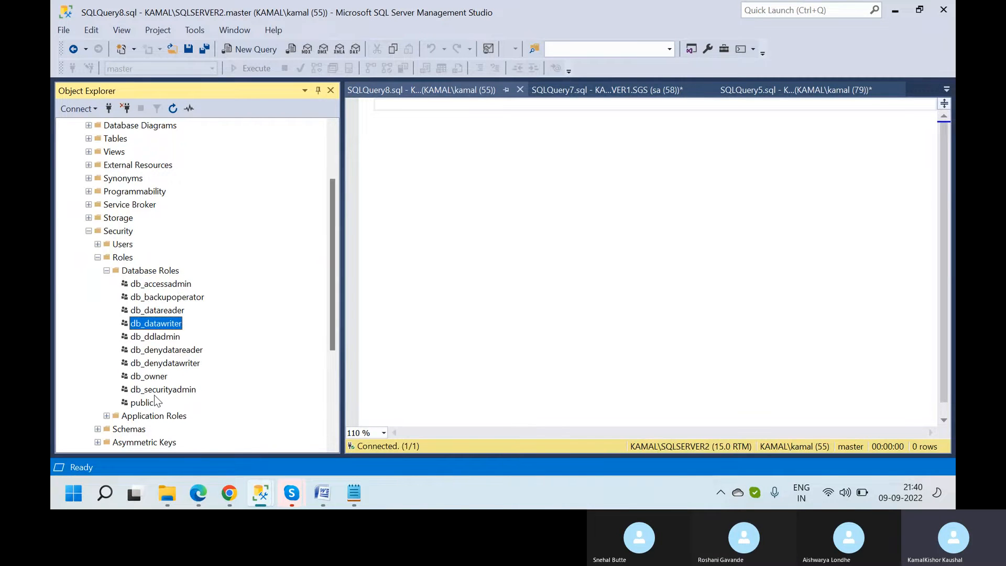
key(Down)
key(Up)
key(Up)
key(Up)
key(Up)
key(Up)
key(Up)
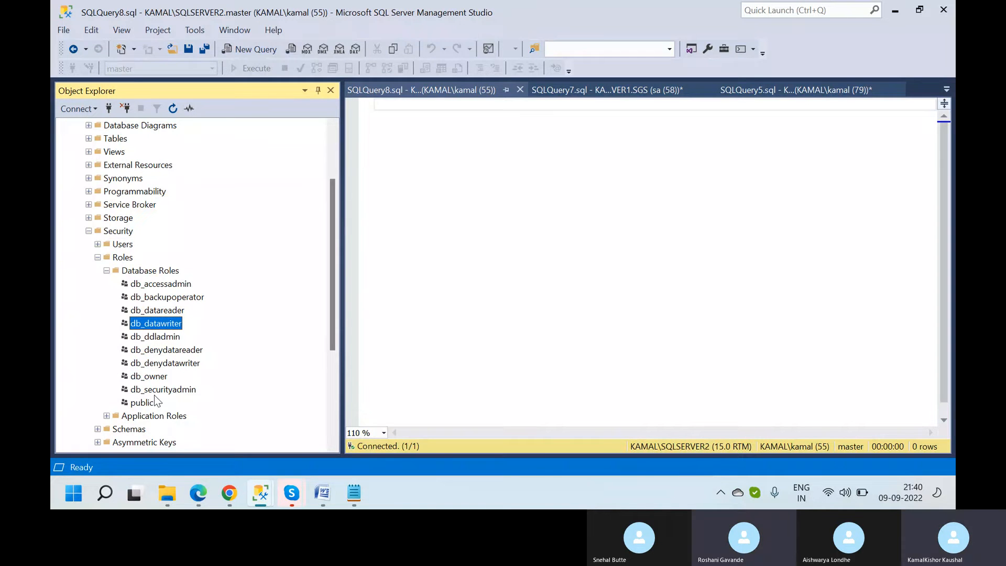
key(Up)
key(Up)
key(Up)
key(Down)
key(Down)
key(Down)
key(Down)
key(Down)
key(Down)
key(Down)
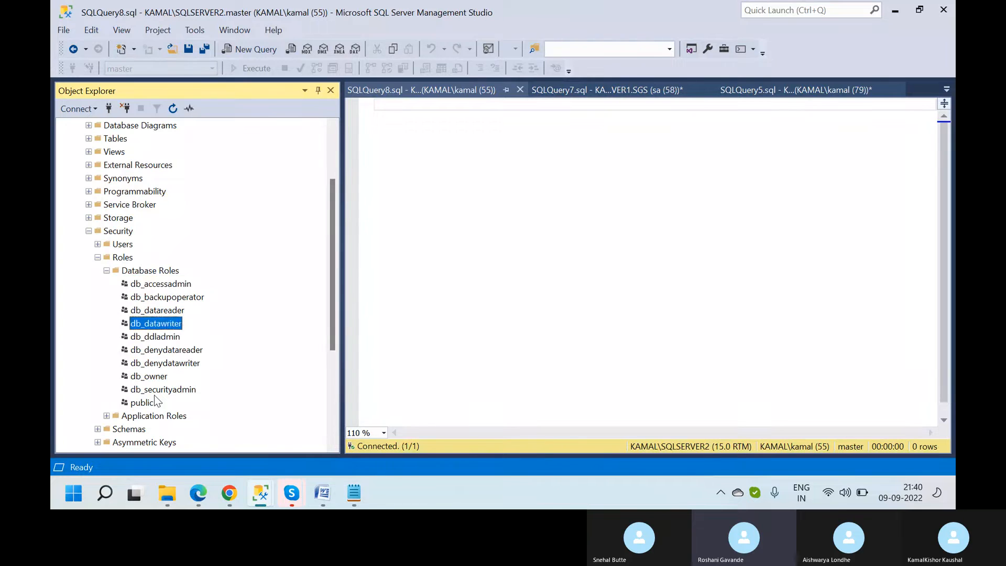
key(Up)
key(Up)
key(Up)
key(Up)
key(Up)
key(Up)
key(Up)
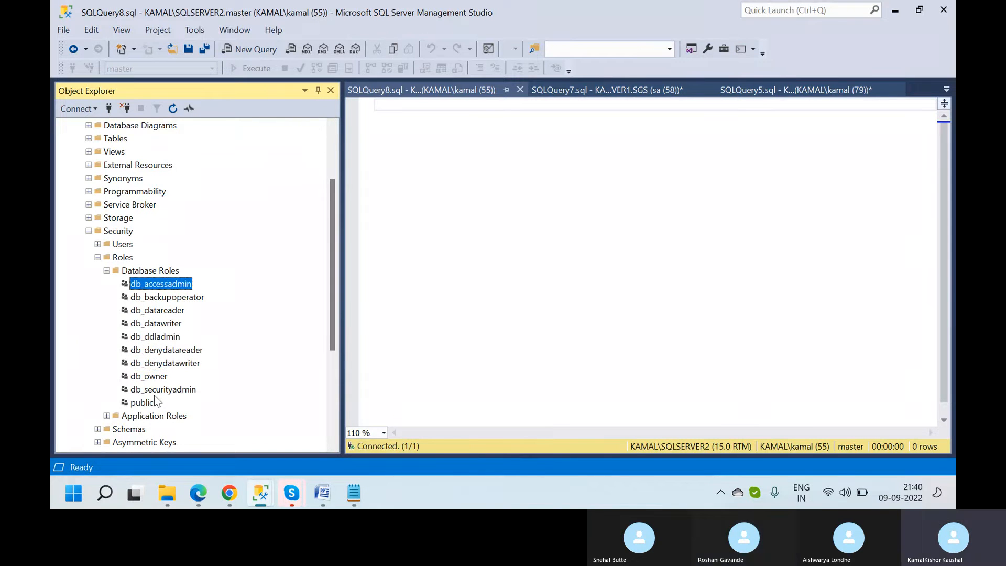
key(Down)
key(Down)
key(Down)
key(Down)
key(Down)
key(Down)
key(Down)
key(Down)
key(Up)
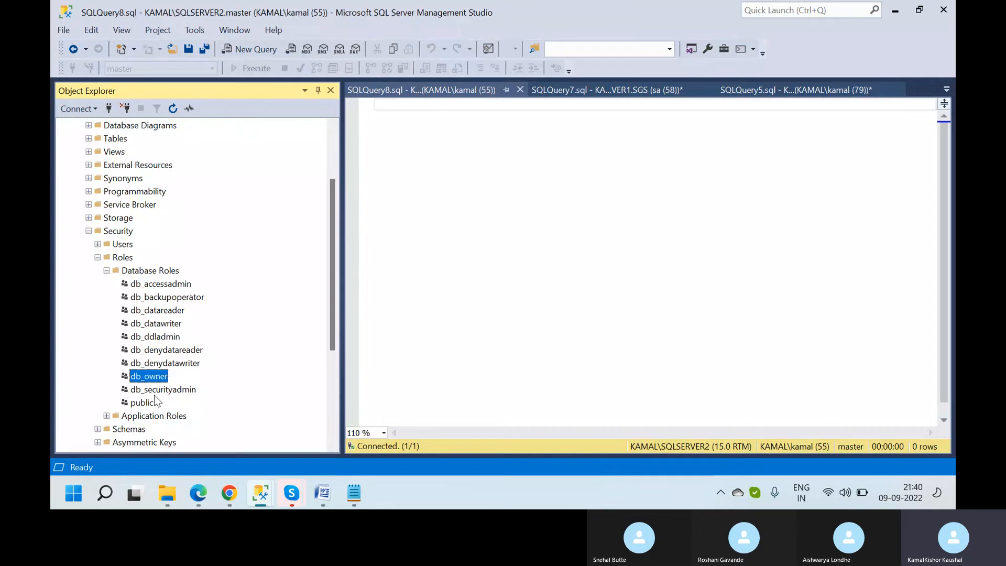
key(Up)
key(Up)
key(Up)
key(Up)
key(Up)
key(Up)
key(Up)
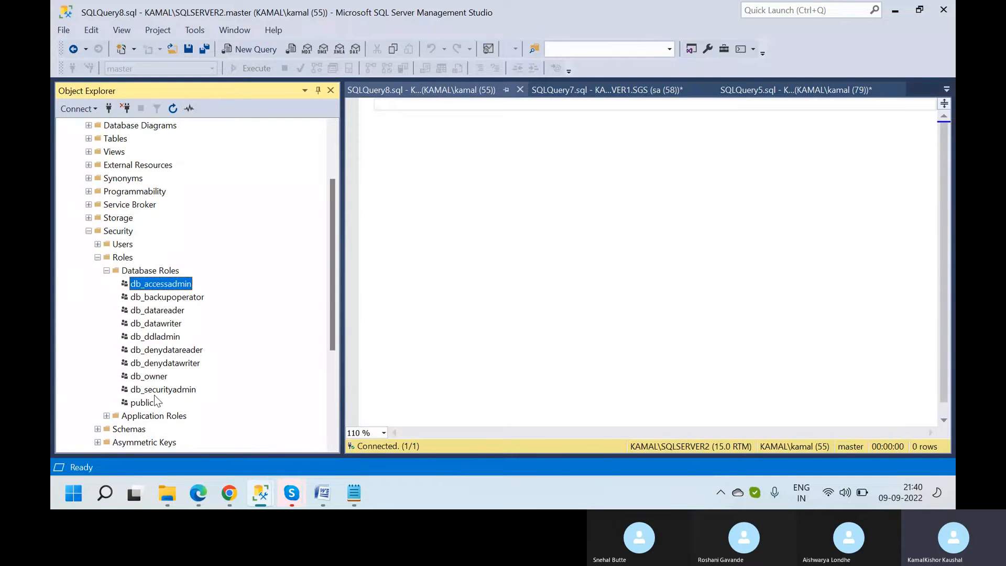
key(Down)
key(Down)
key(Down)
key(Down)
key(Down)
key(Down)
key(Down)
key(Down)
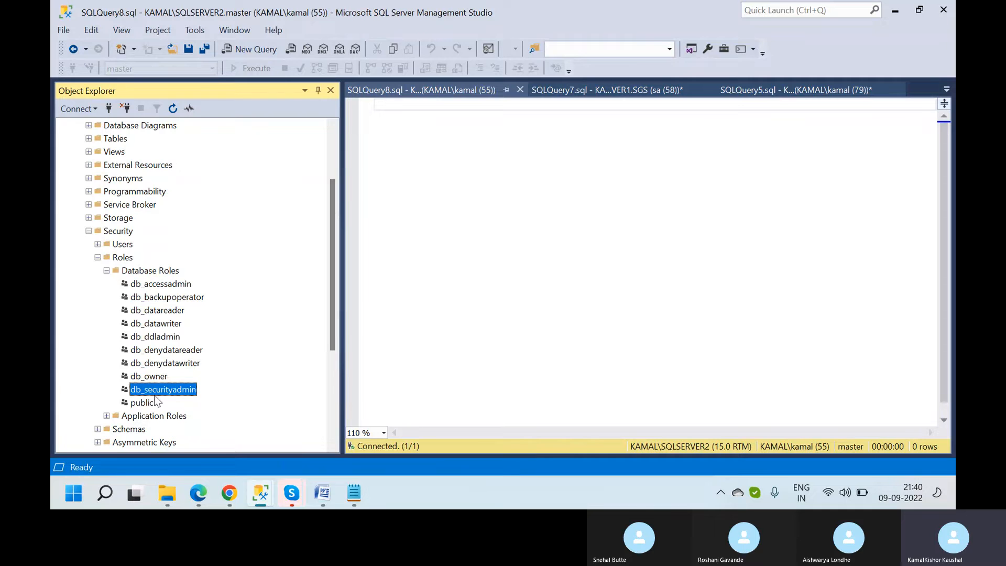
key(Up)
key(Up)
key(Up)
key(Up)
key(Up)
key(Up)
key(Up)
key(Up)
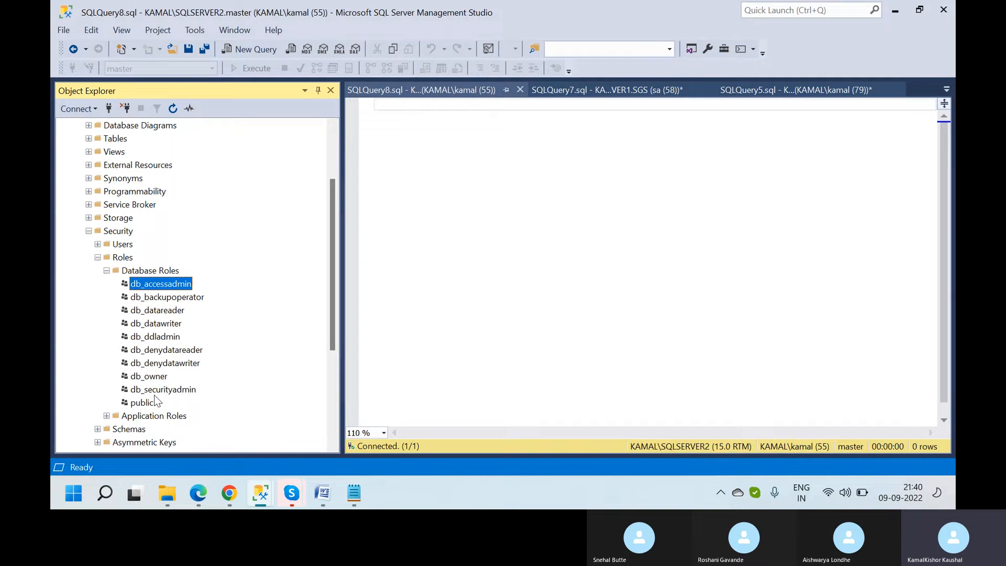
key(Down)
key(Down)
key(Down)
key(Down)
key(Down)
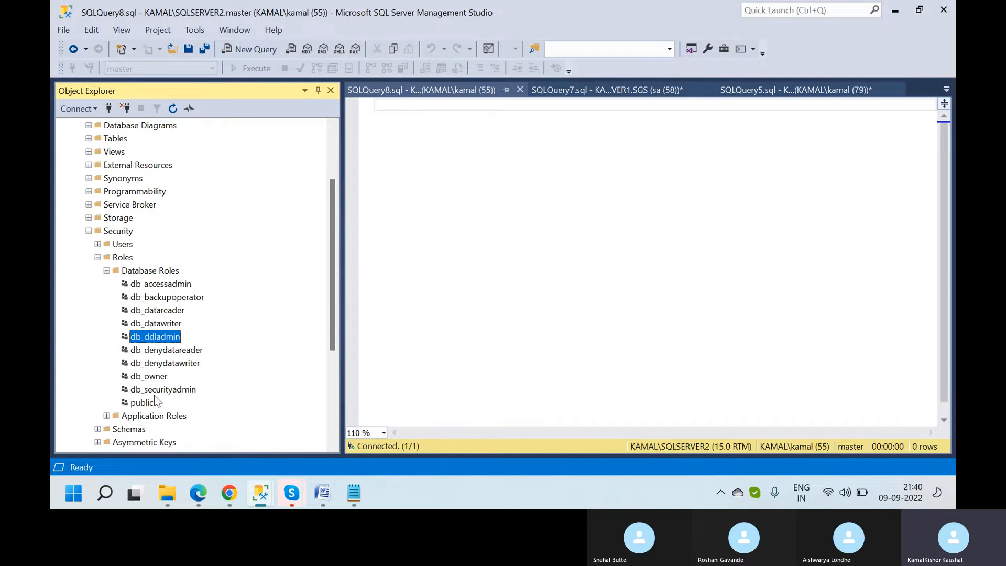
key(Down)
key(Down)
key(Down)
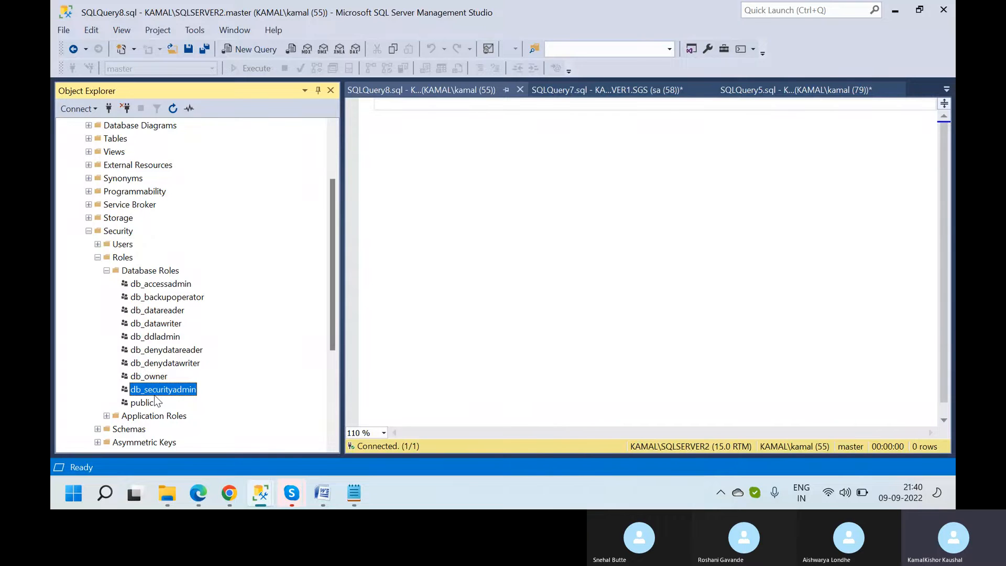
key(Up)
key(Up)
key(Up)
key(Up)
key(Up)
key(Up)
key(Up)
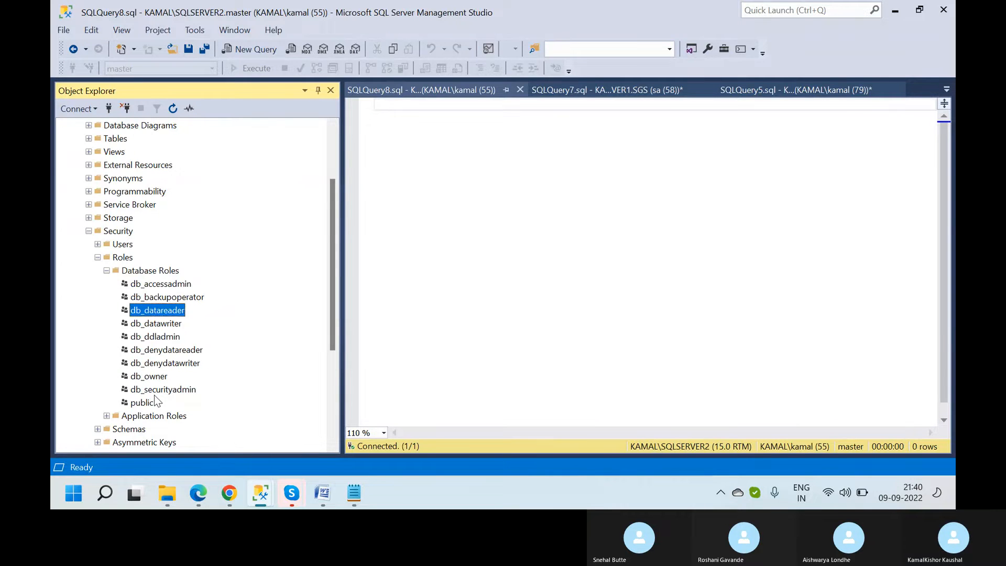
key(Up)
key(Down)
key(Down)
key(Down)
key(Down)
key(Down)
key(Down)
key(Down)
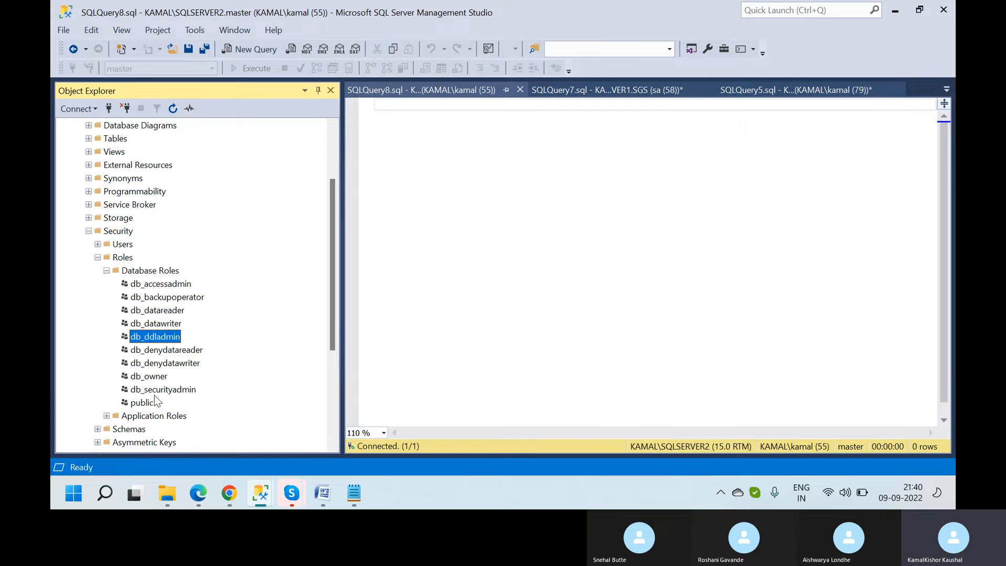
key(Down)
key(Up)
key(Up)
key(Up)
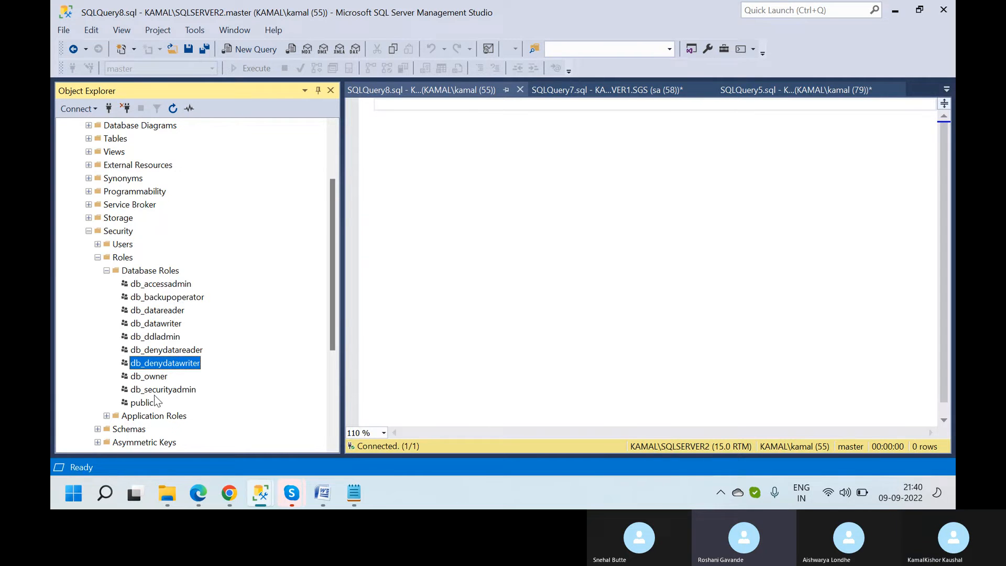
key(Up)
key(Up)
key(Up)
key(Up)
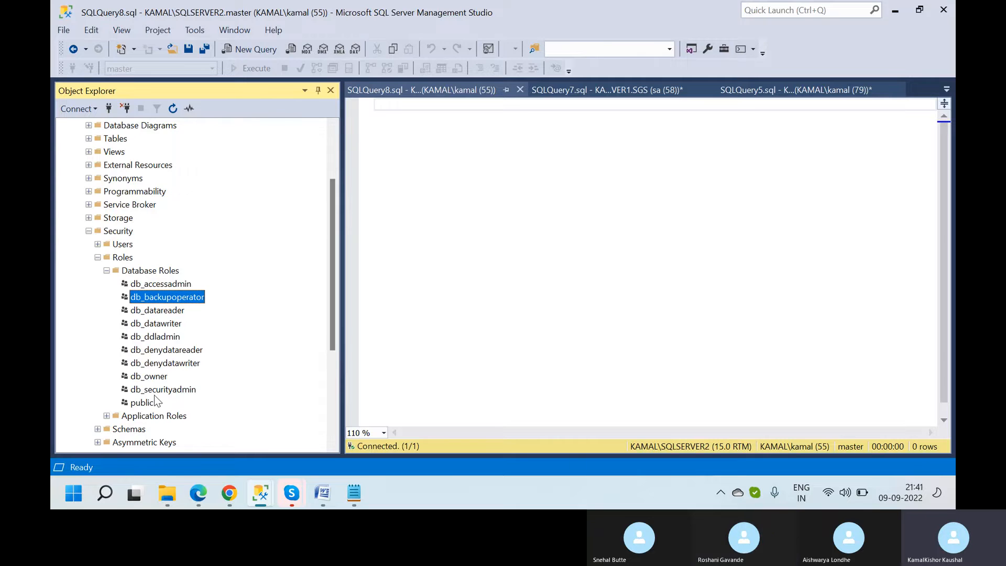
- Go through the SGS database roles up and down between db_backupoperator and db_securityadmin once more, finishing with db_datareader selected
key(Up)
key(Down)
key(Down)
key(Down)
key(Down)
key(Down)
key(Down)
key(Down)
key(Down)
key(Down)
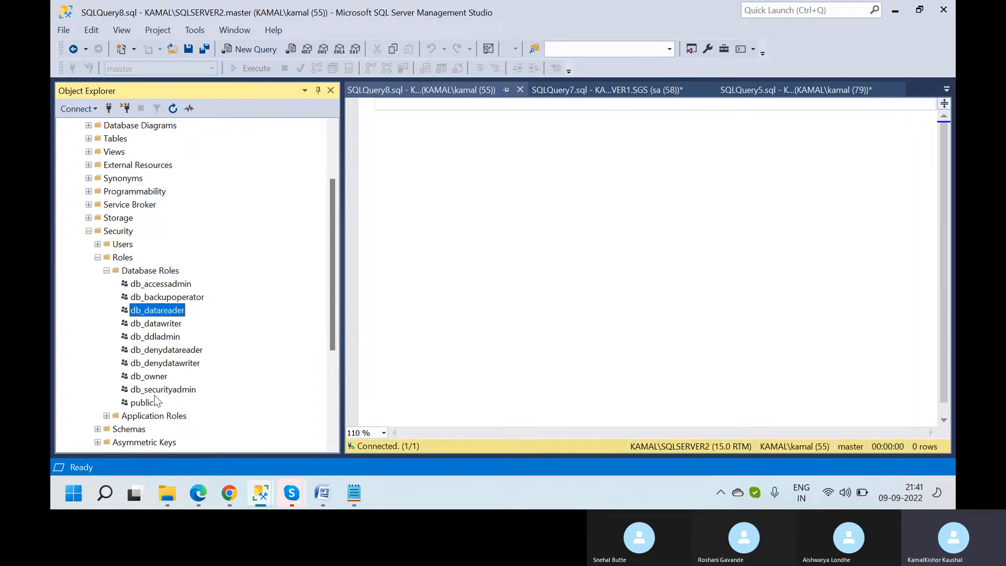
key(Up)
key(Up)
key(Up)
key(Up)
key(Up)
key(Up)
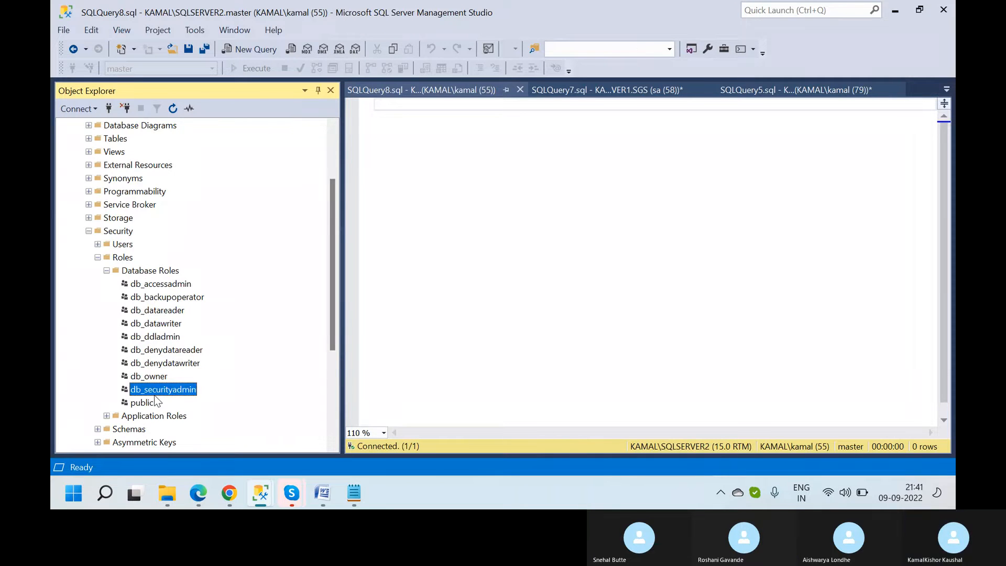
key(Up)
key(Up)
key(Up)
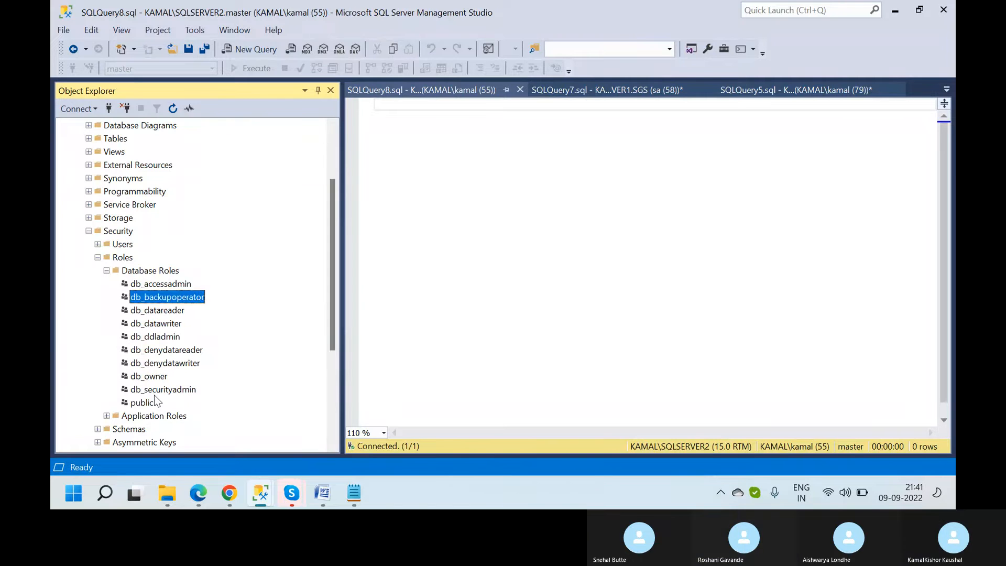
key(Down)
key(Down)
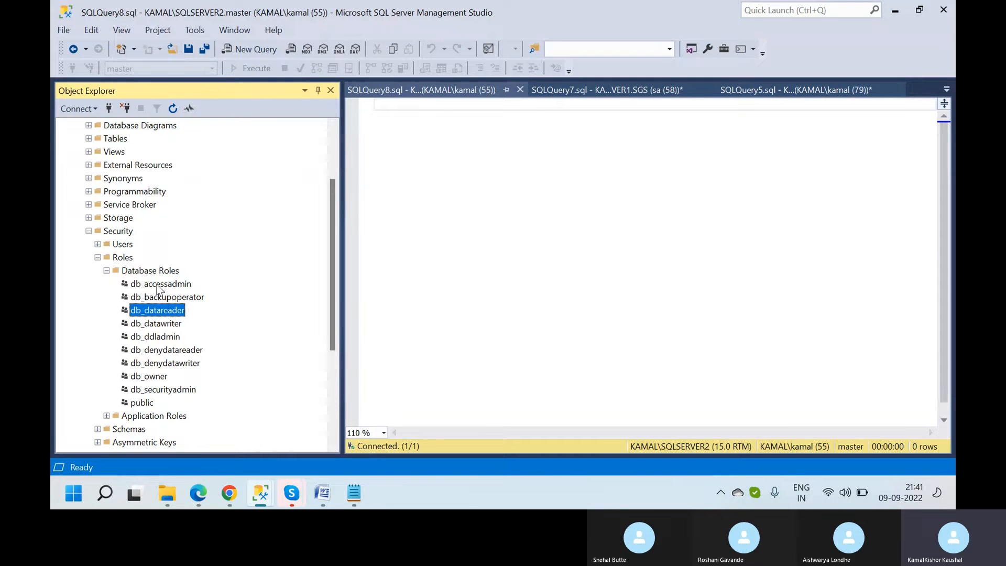
- Switch to the SQL SERVER Security document in Word and look through the authentication mode pages as far as LOGINS and Users
mouse_move(256, 476)
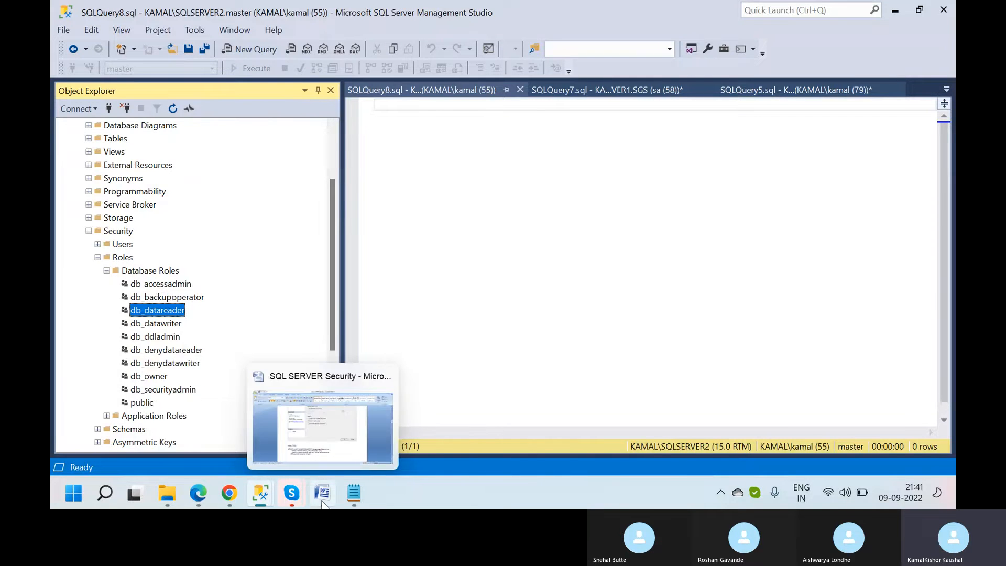
mouse_move(354, 496)
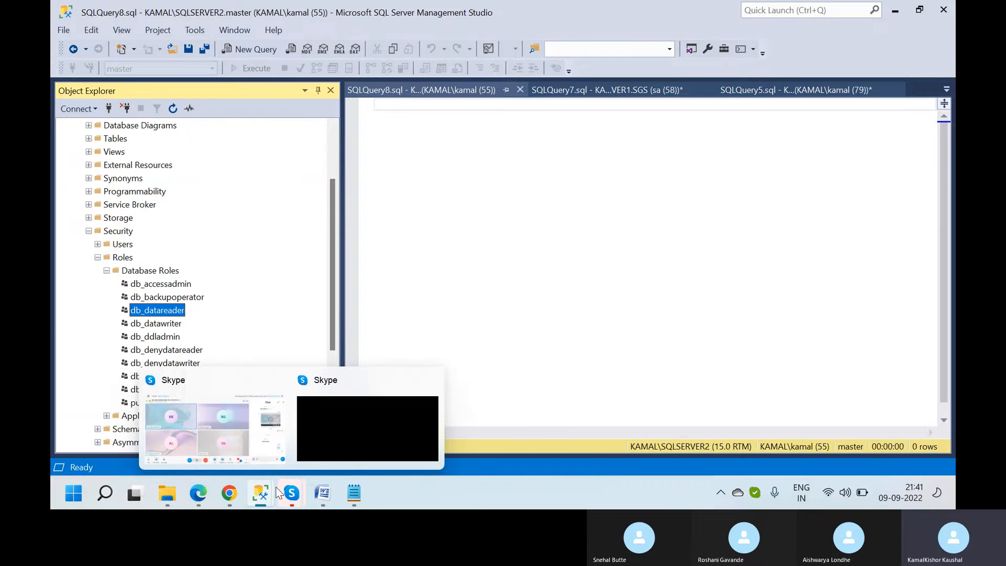
click(322, 496)
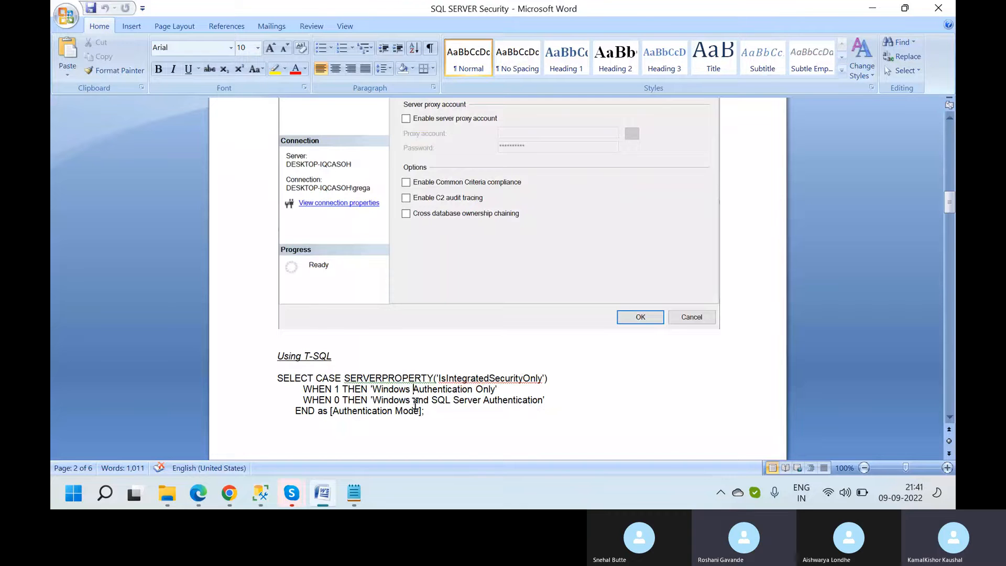
scroll(414, 403, up, 15)
scroll(414, 404, up, 4)
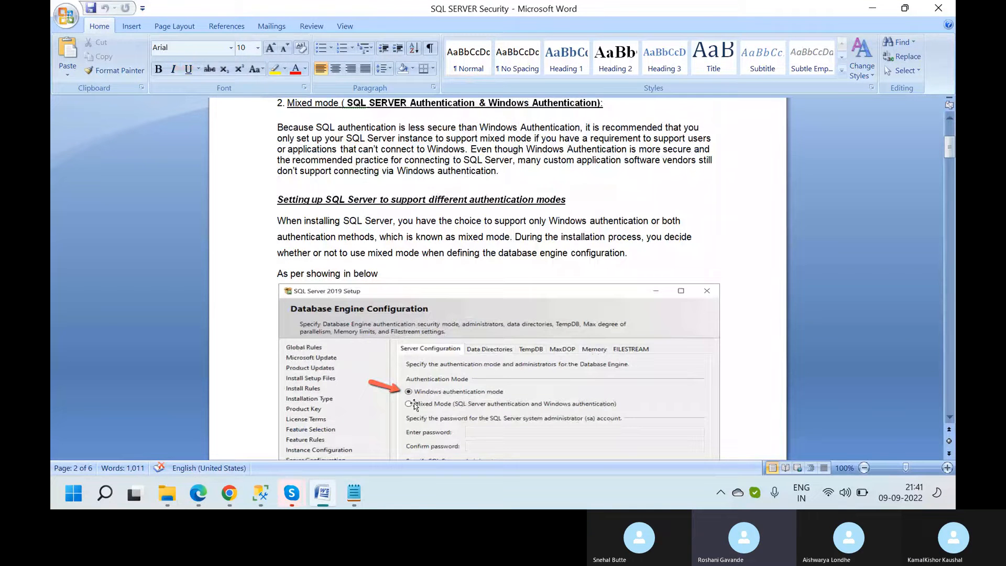
scroll(414, 405, up, 5)
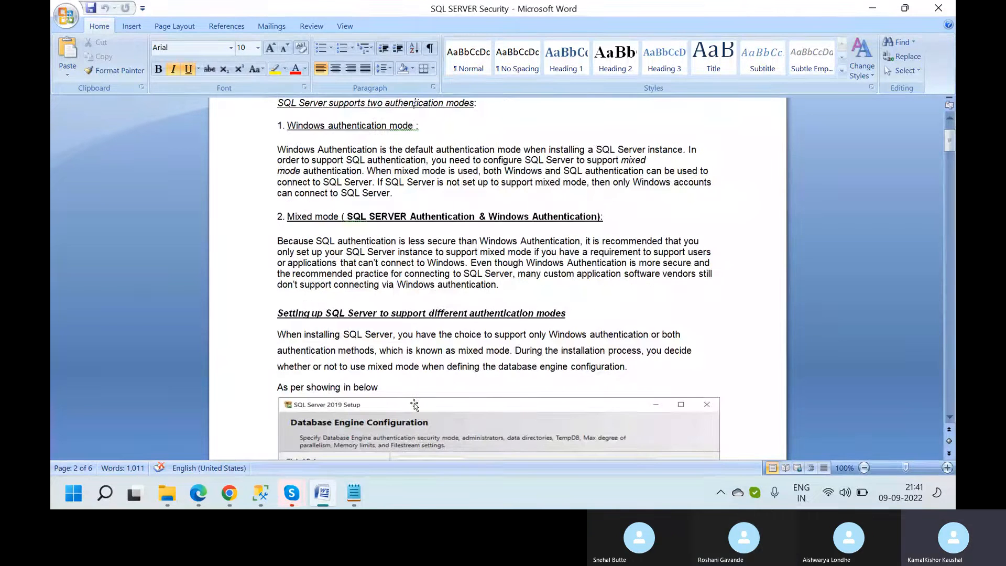
scroll(415, 405, down, 9)
click(415, 406)
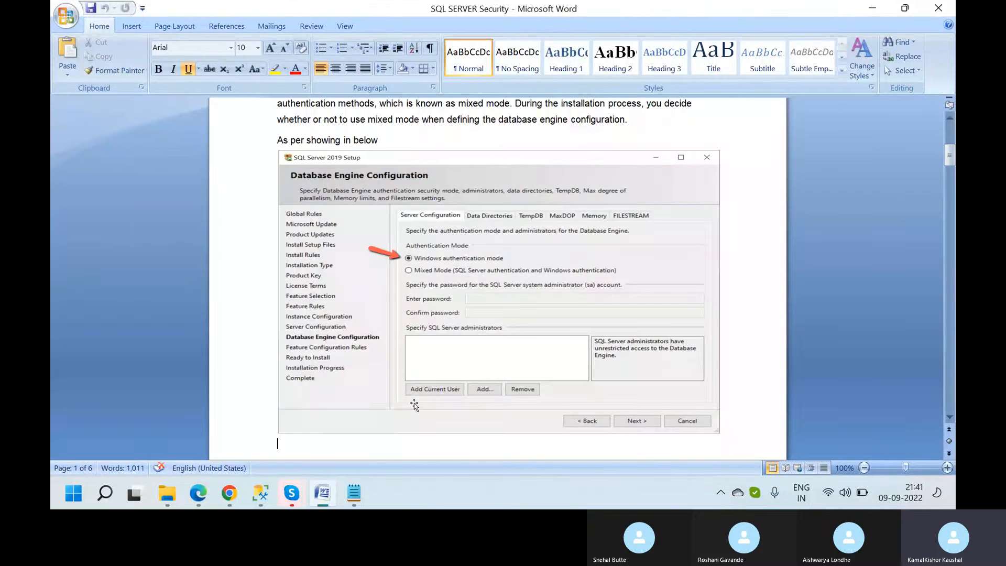
scroll(415, 405, down, 20)
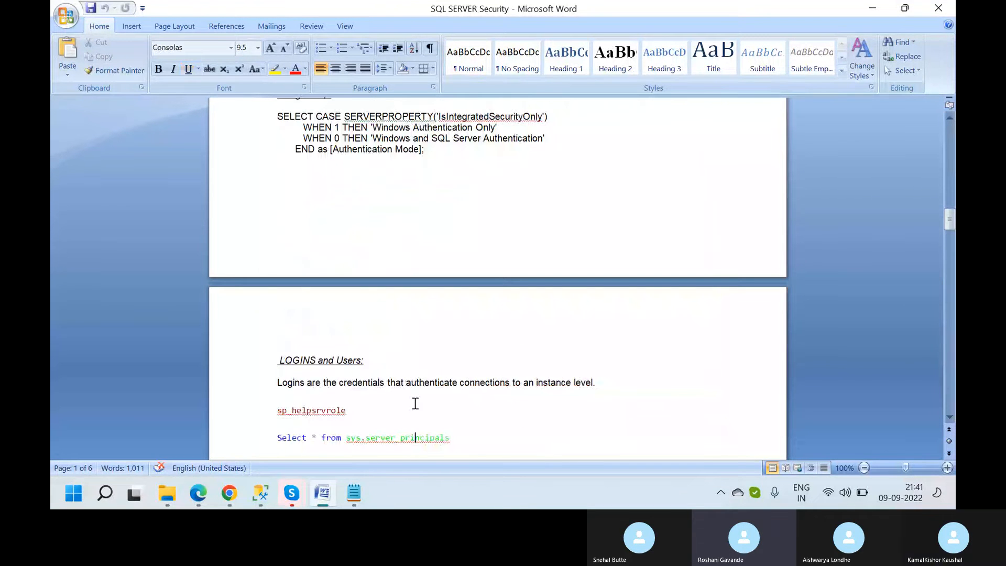
- Read on through the server roles and Credentials sections to the CREATE LOGIN example for Windows Authentication
key(Down)
key(Down)
key(Down)
key(Down)
key(Down)
key(Down)
key(Down)
key(Down)
key(Down)
key(Down)
key(Down)
key(Down)
key(Down)
key(Down)
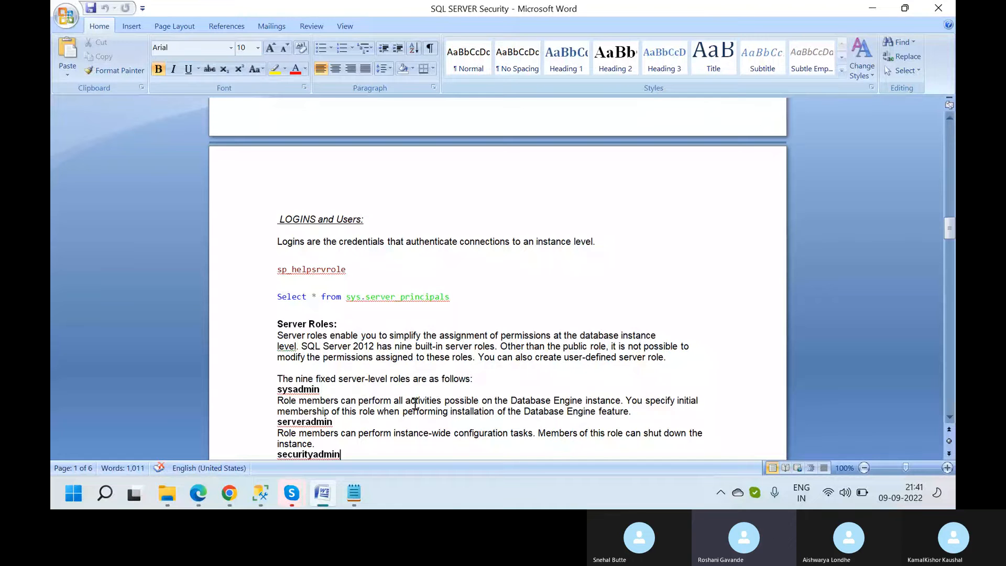
key(Down)
key(Down)
key(Down)
key(Down)
key(Down)
key(Down)
key(Down)
key(Down)
key(Down)
key(Down)
key(Down)
key(Down)
key(Down)
key(Down)
key(Down)
key(Down)
key(Down)
key(Down)
key(Down)
key(Down)
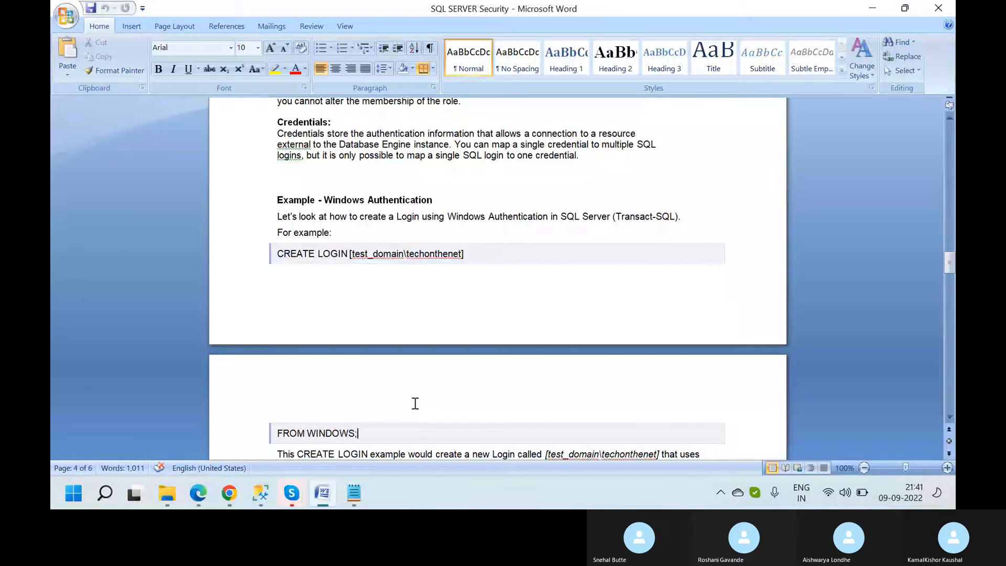
- Go back to the Server Roles heading above the nine fixed server-level roles and highlight the serveradmin role name
key(Up)
key(Up)
key(Up)
key(Up)
key(Up)
key(Up)
key(Up)
key(Up)
key(Up)
key(Up)
key(Up)
key(Up)
key(Up)
key(Up)
key(Up)
key(Up)
key(Up)
key(Up)
key(Up)
key(Up)
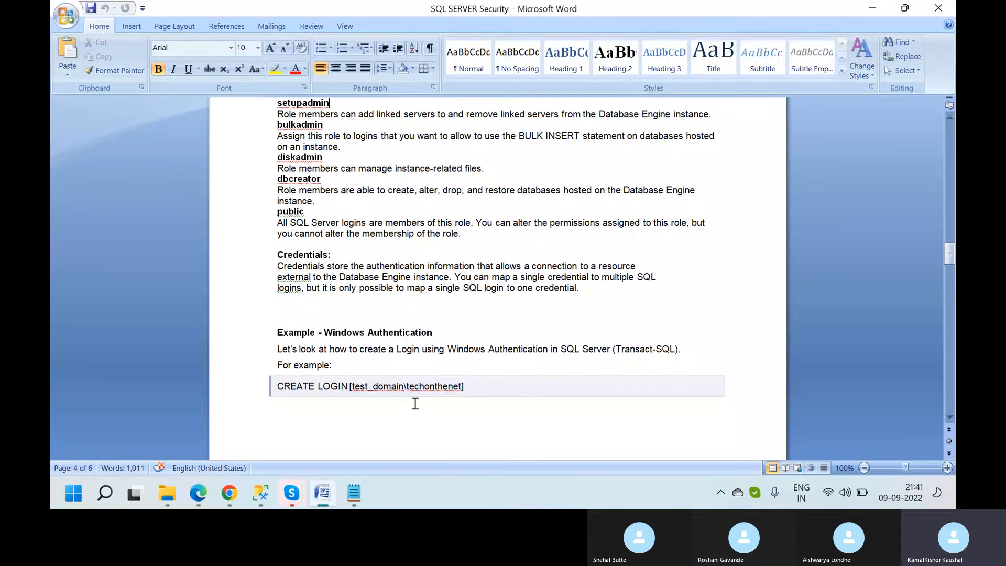
key(Up)
key(Up)
key(Up)
key(Up)
key(Up)
key(Up)
key(Up)
key(Up)
key(Up)
key(Up)
key(Up)
key(Up)
key(Up)
key(Up)
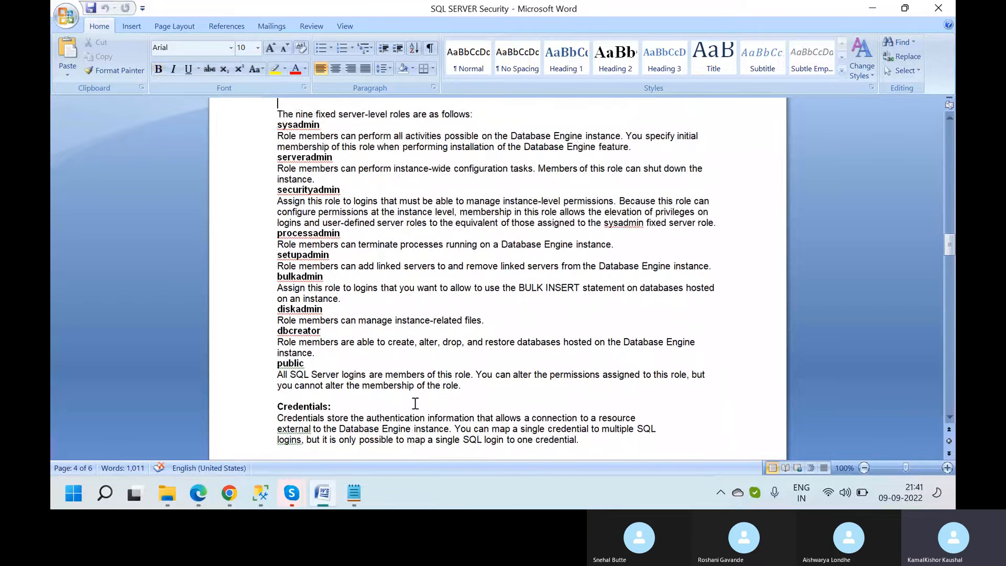
key(Up)
key(Up)
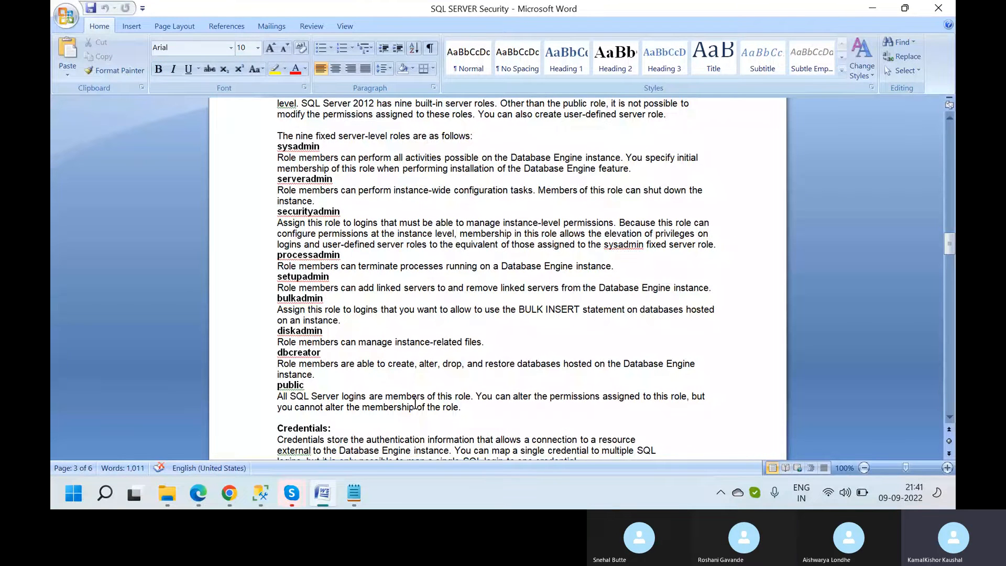
key(Up)
key(Up)
key(Up)
key(Up)
key(Up)
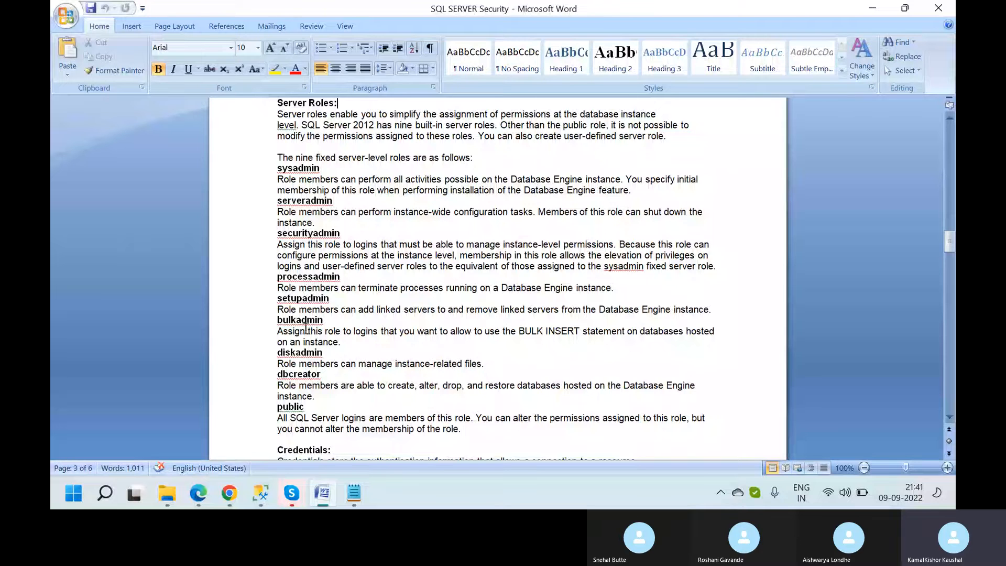
double_click(308, 202)
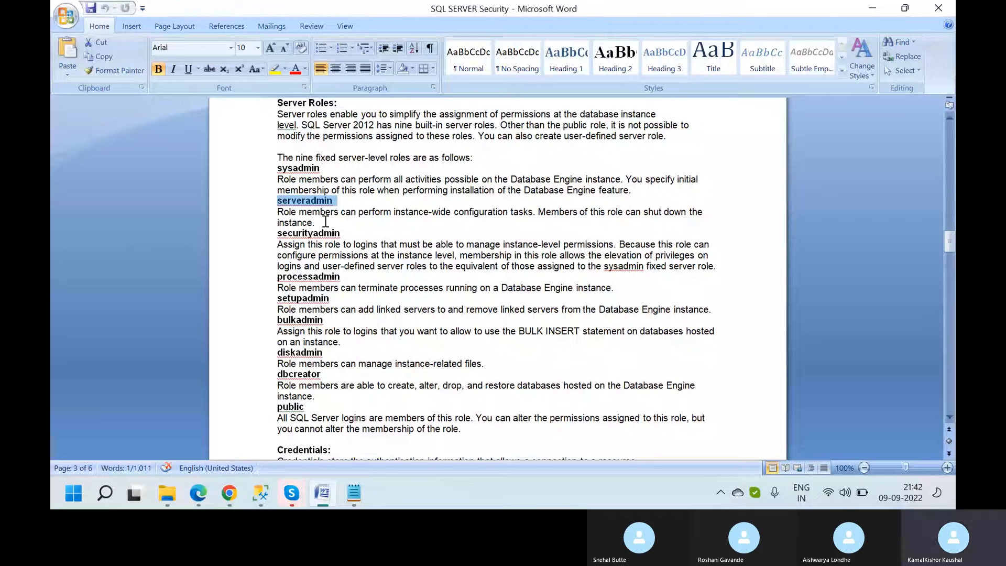
- Return to SQL Server Management Studio, collapse the Demo connection and open a new query on the SQLSERVER2 instance
mouse_move(260, 493)
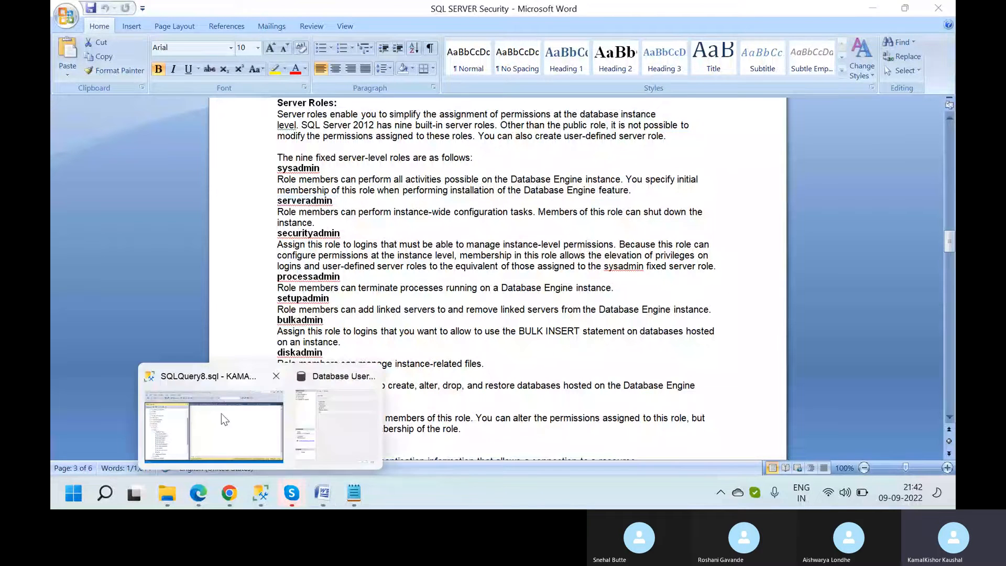
click(221, 414)
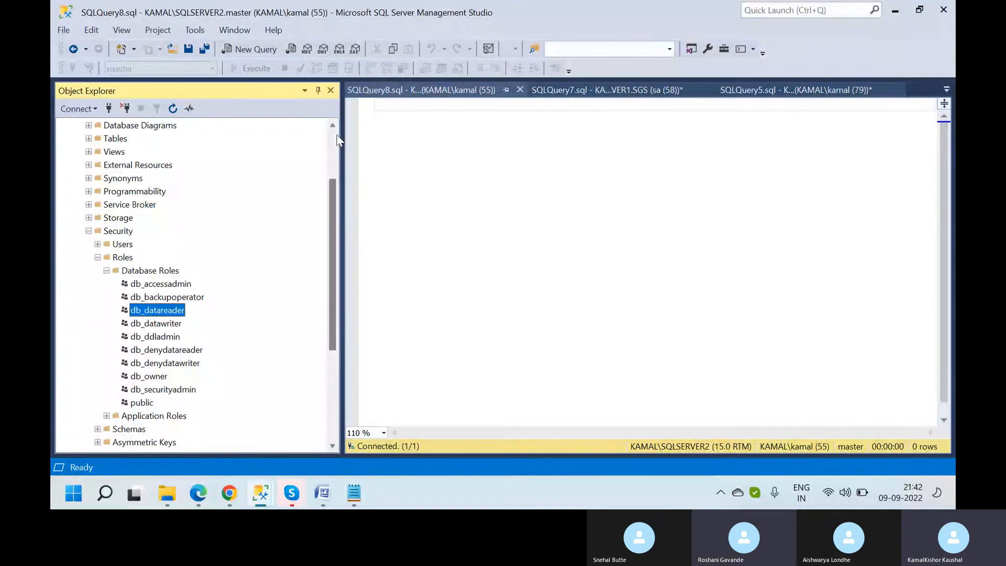
scroll(337, 141, up, 3)
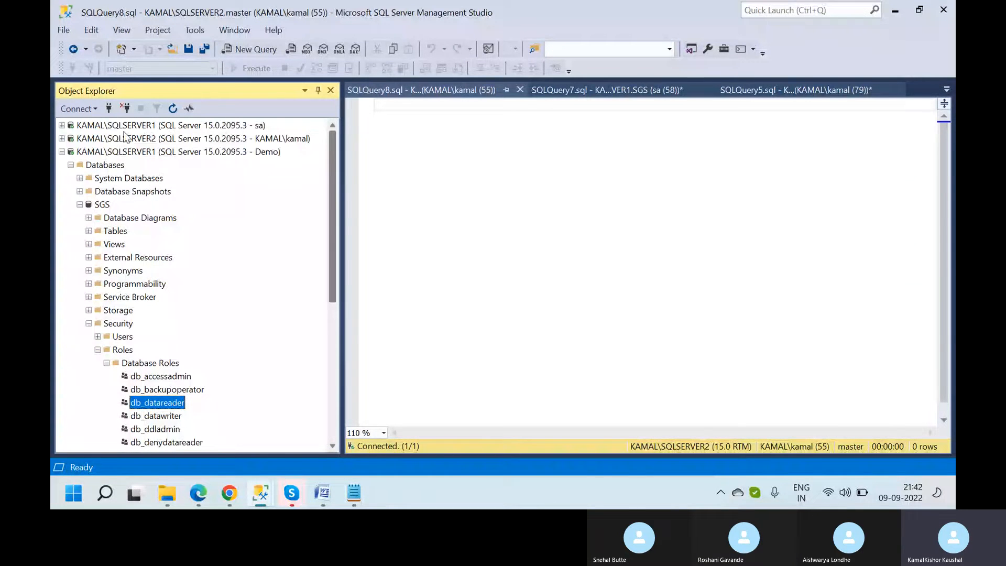
click(62, 151)
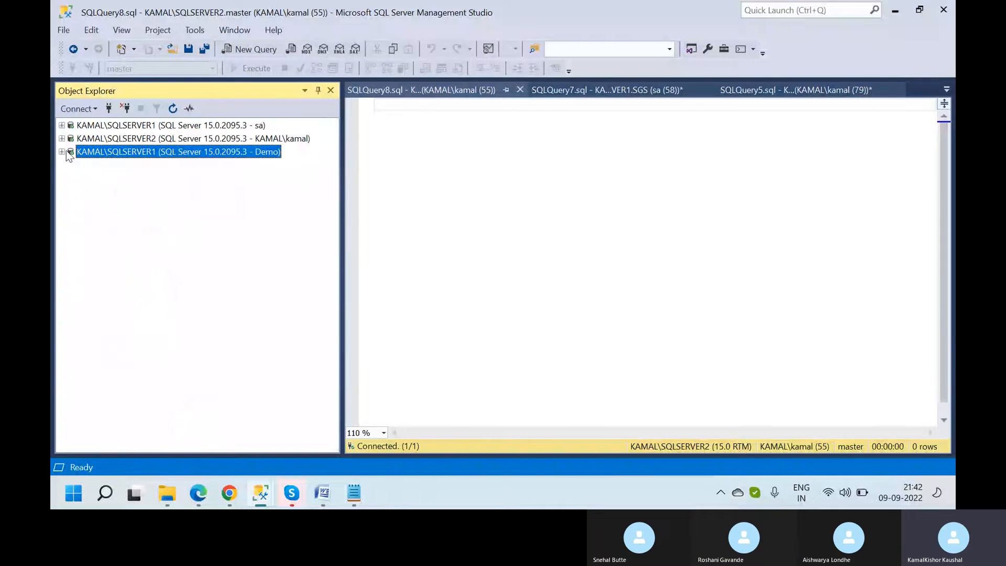
click(163, 139)
click(258, 51)
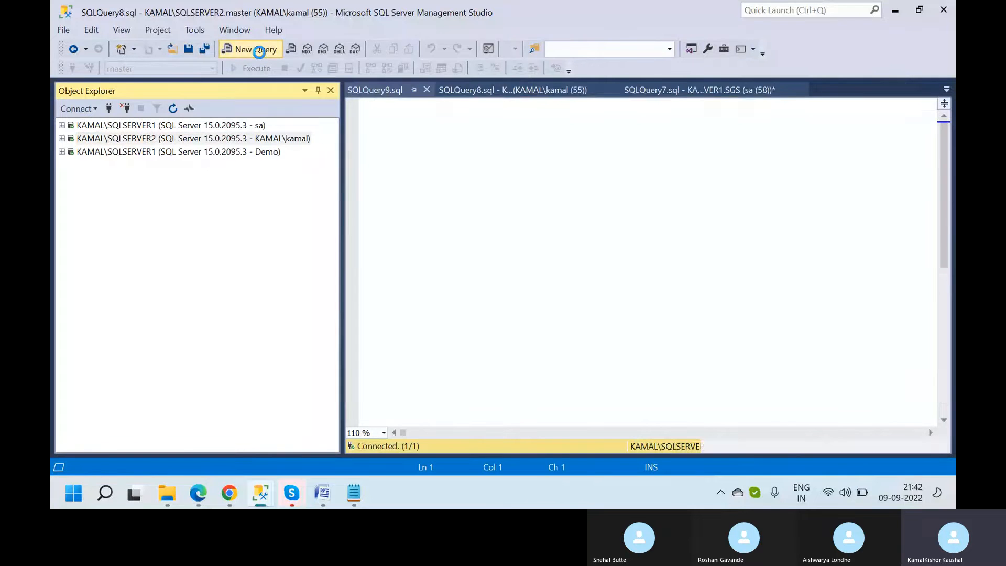
- Write Sp_confiure in the new query and try to run it
text(Sp)
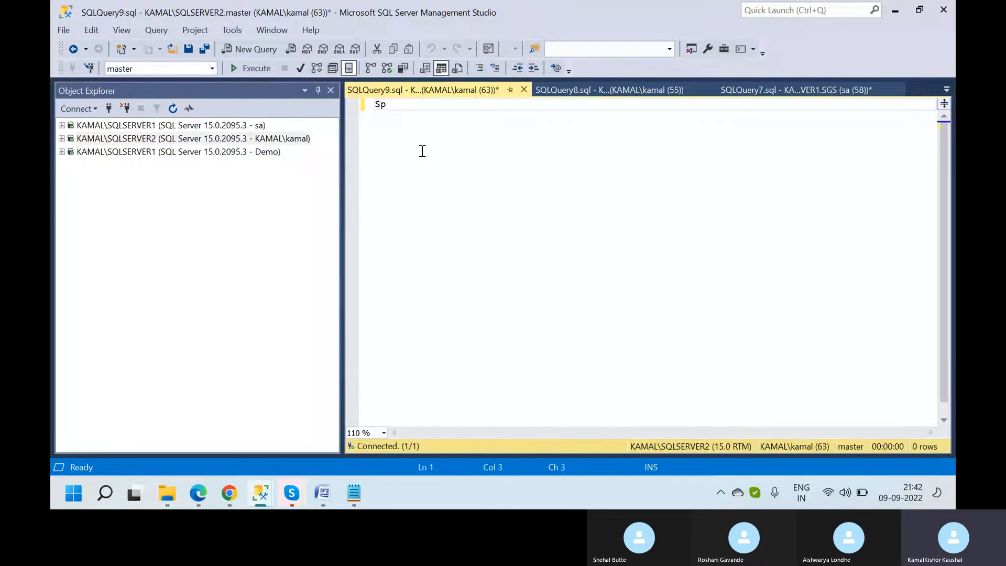
text(_confiure)
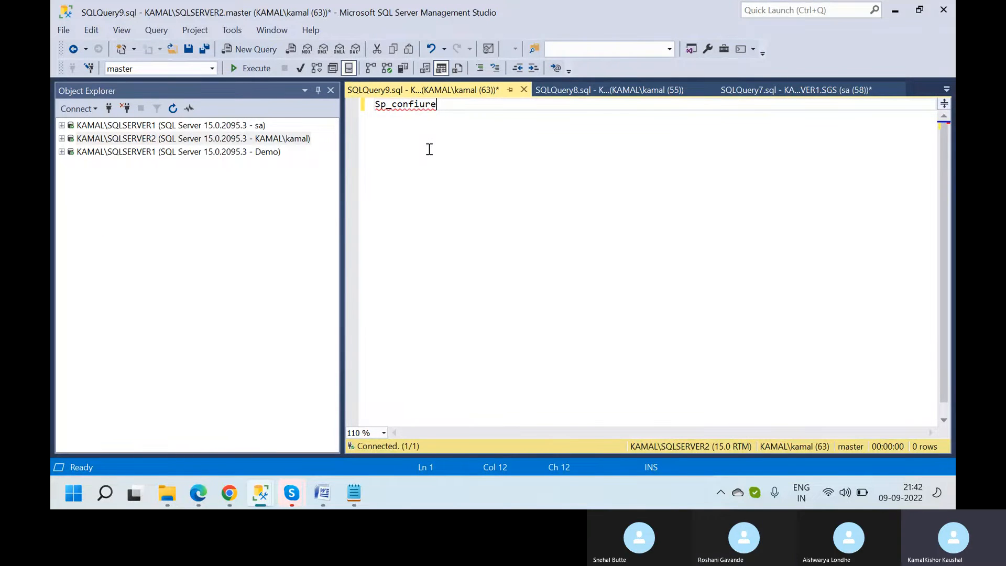
key(ctrl+a)
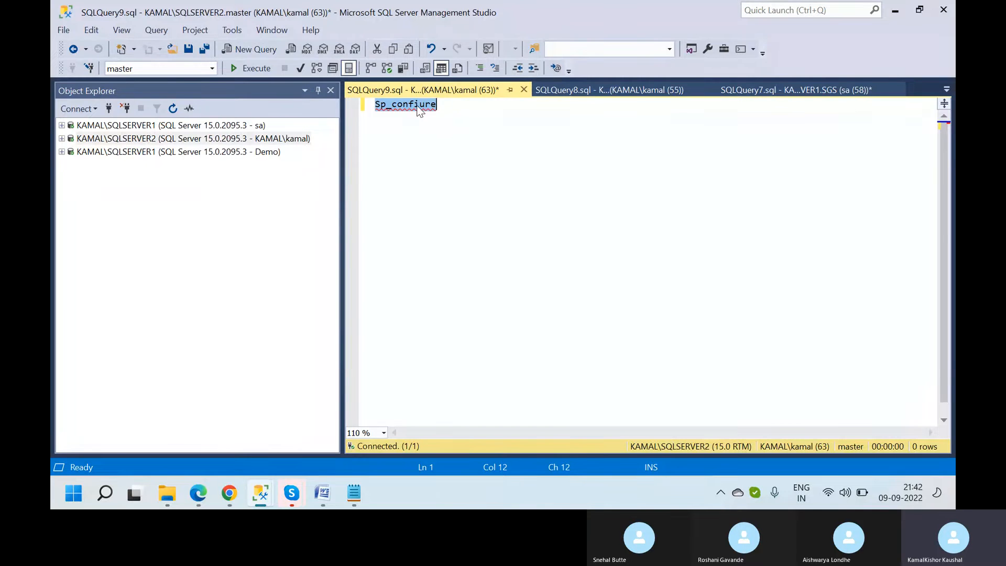
click(261, 73)
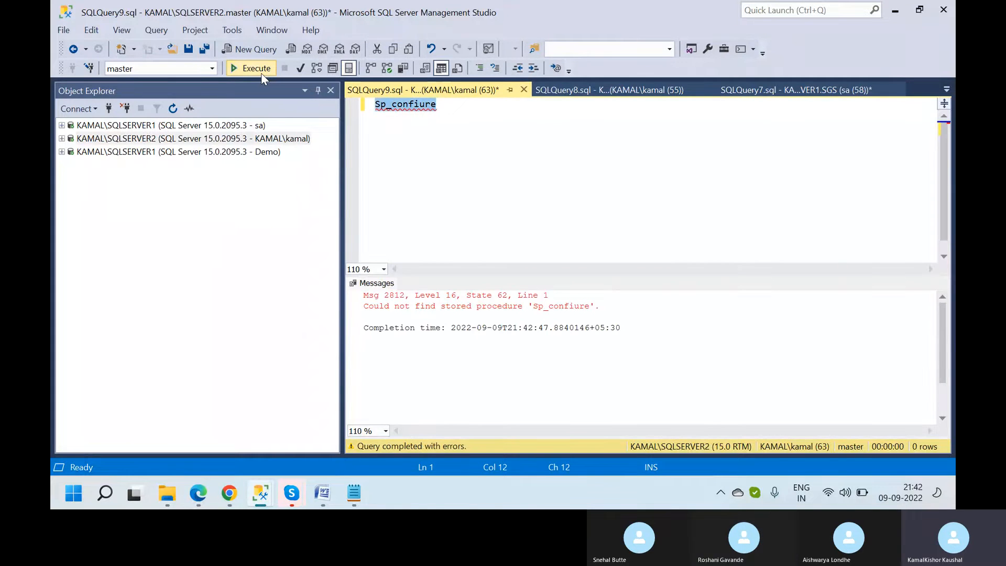
- Correct the procedure name to Sp_configure and execute it to list the server configuration options
click(445, 107)
key(BackSpace)
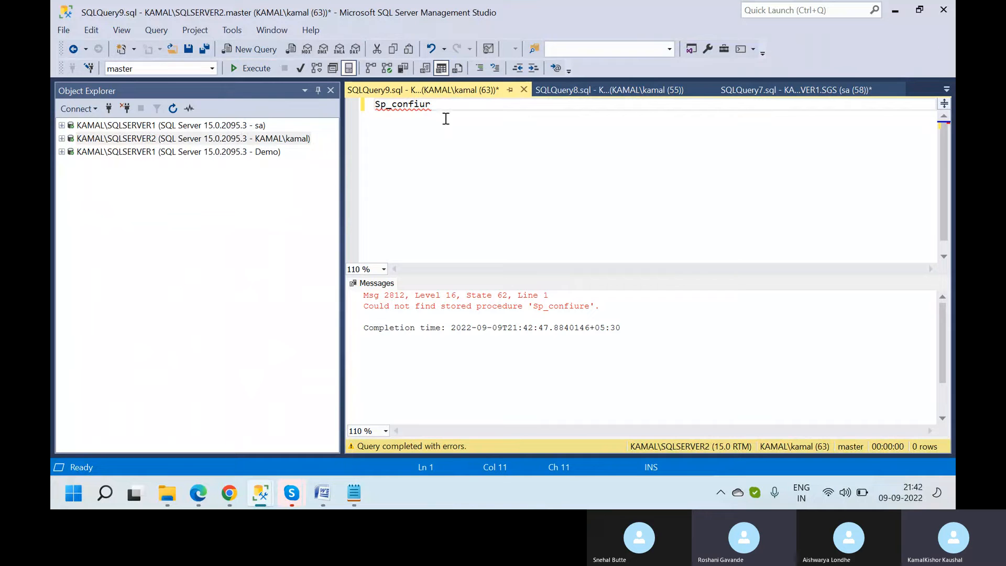
key(BackSpace)
key(BackSpace)
key(BackSpace)
key(BackSpace)
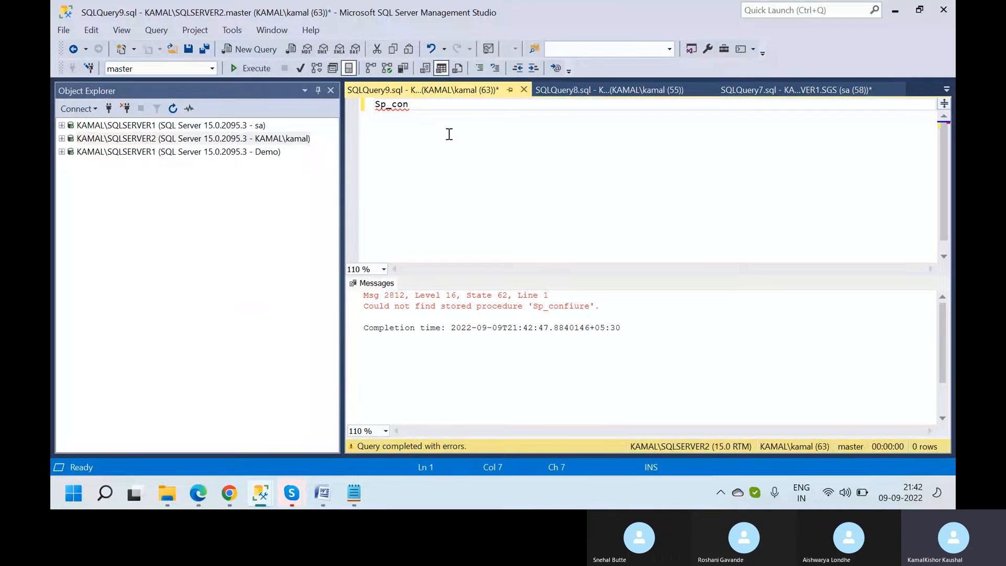
text(figu)
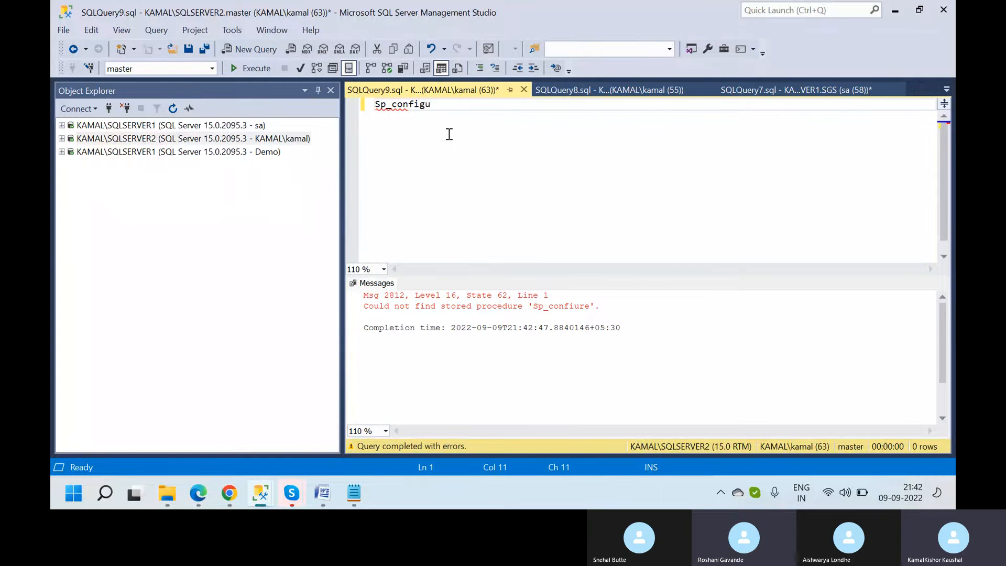
text(re)
key(ctrl+a)
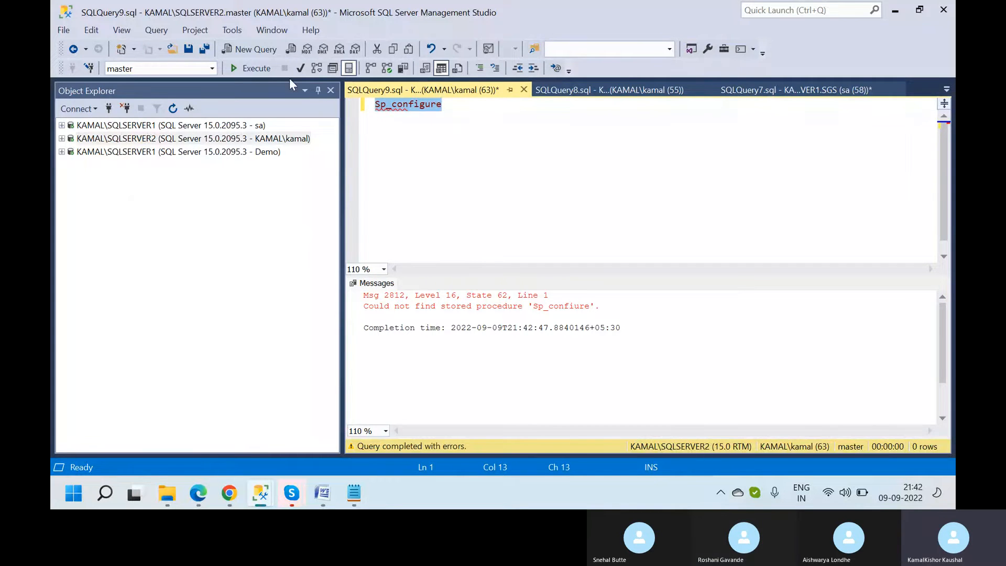
click(256, 69)
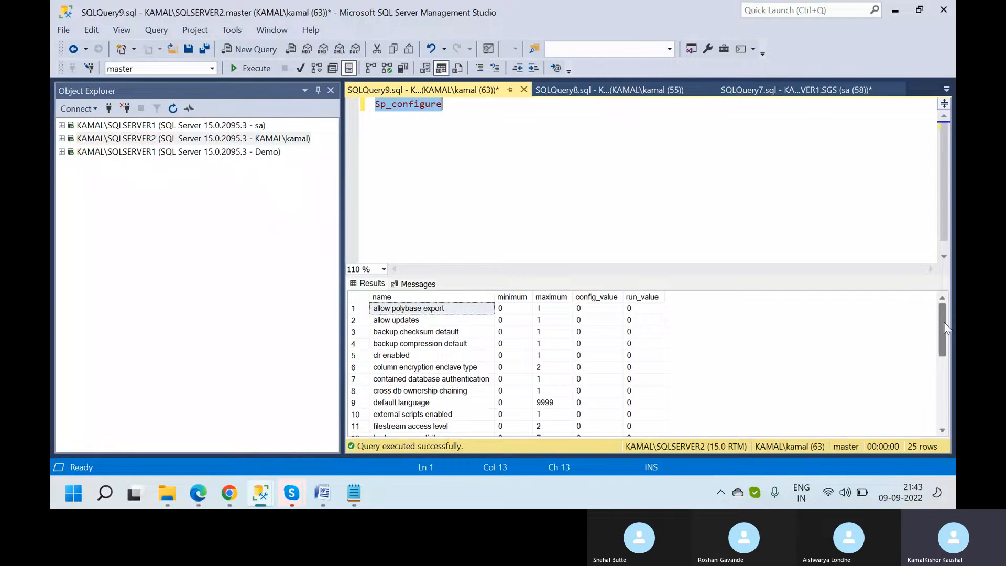
- Examine the last rows of the Sp_configure results, from remote data archive down to show advanced options
drag(944, 327, 941, 394)
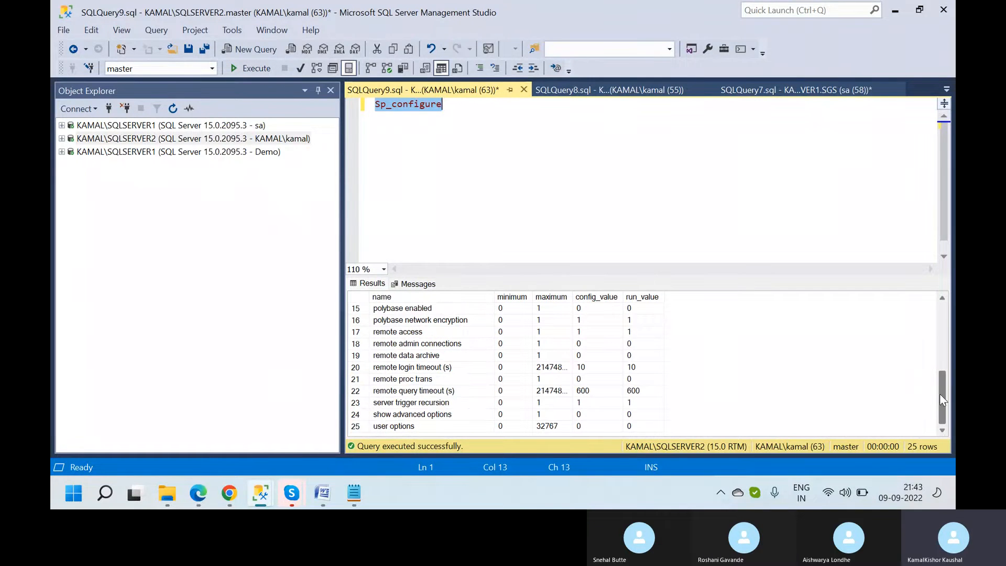
click(391, 356)
key(Down)
key(Down)
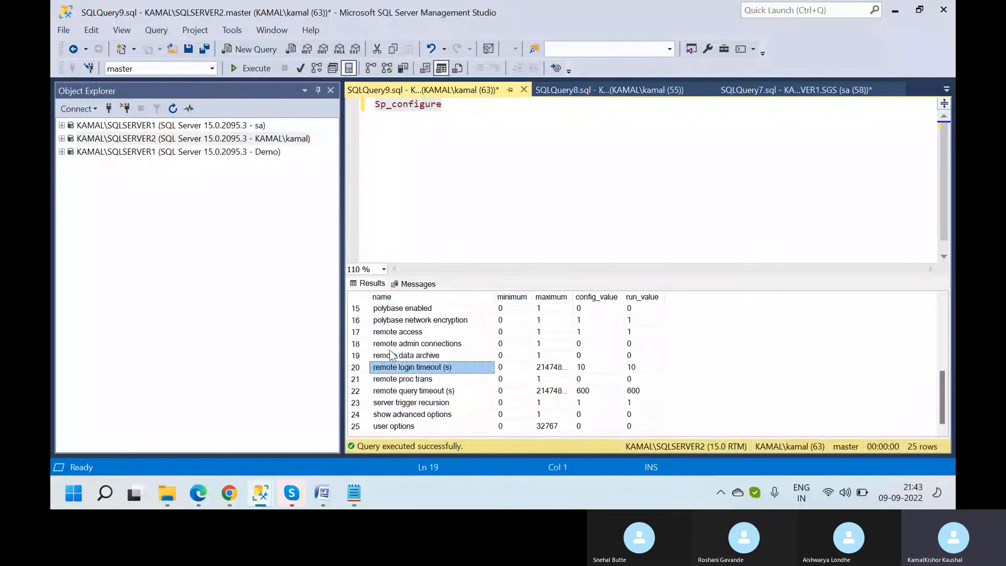
key(Down)
key(Down)
key(Down)
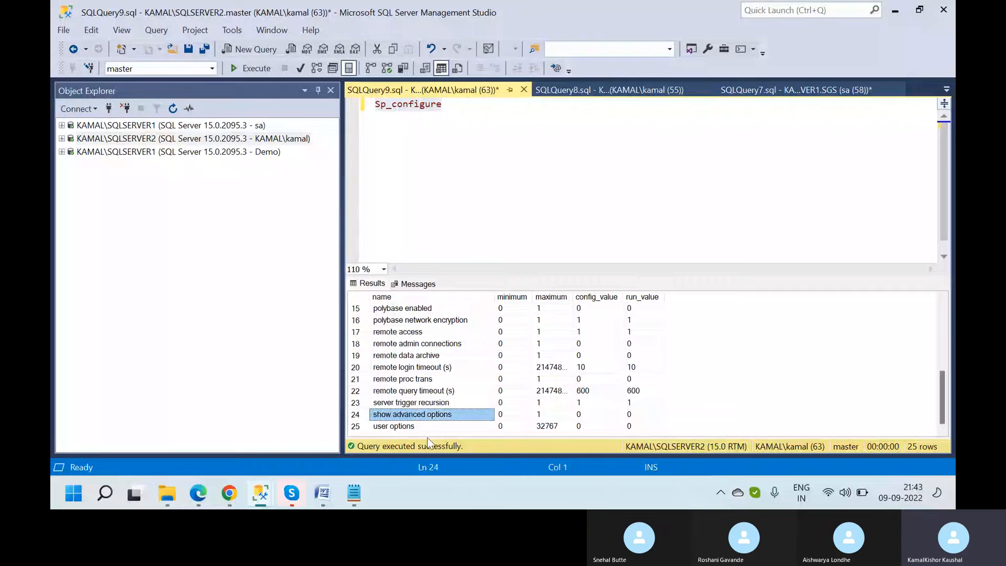
- Extend the query to Sp_configure, 'show advanced options', 1 and select the whole statement
click(467, 104)
text(, '')
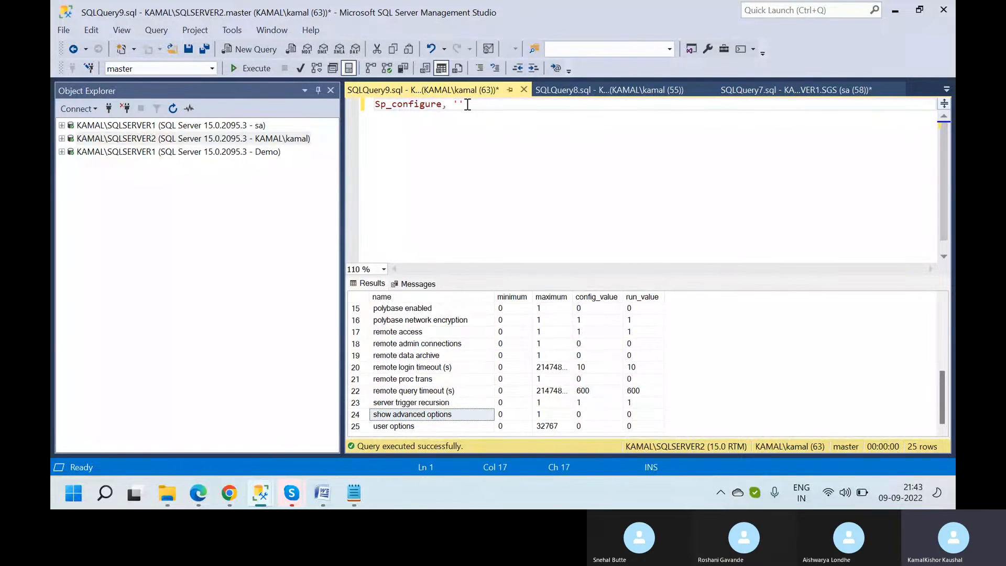
key(Left)
text(show advanced options)
click(602, 102)
text(, 1)
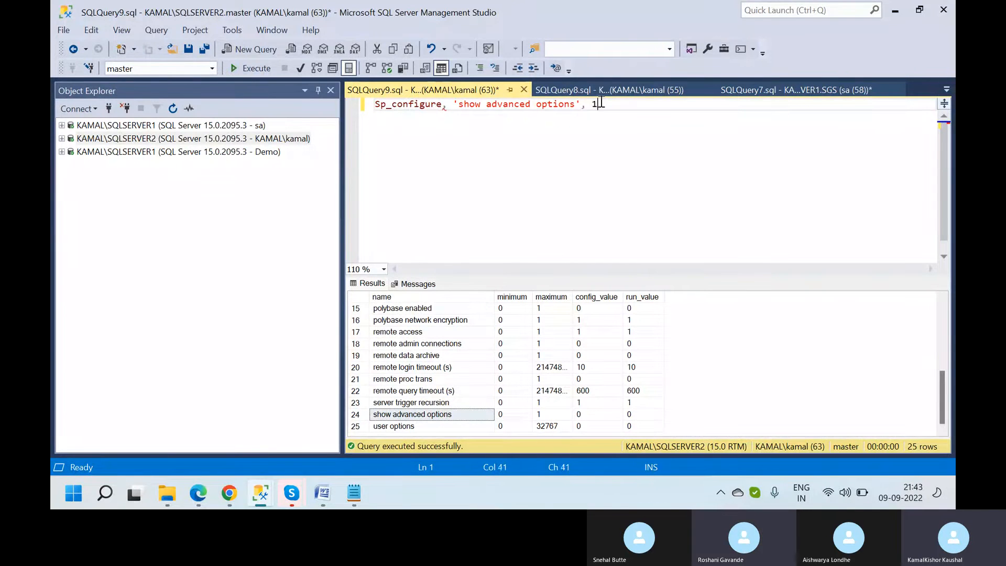
key(ctrl+a)
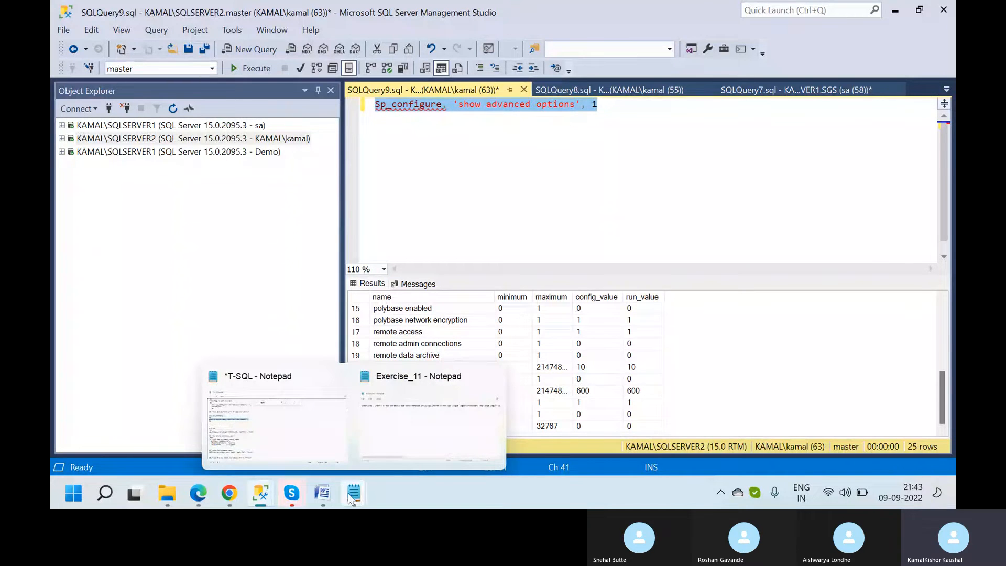
- Switch to the SQL SERVER Security document in Word to review the fixed server roles, and return to SQL Server Management Studio
mouse_move(334, 498)
click(338, 432)
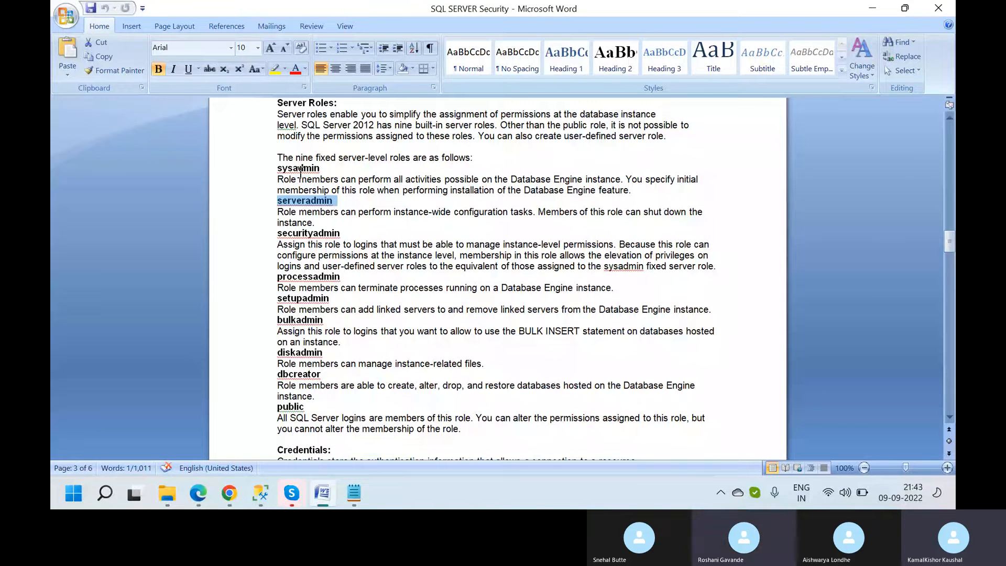
mouse_move(264, 496)
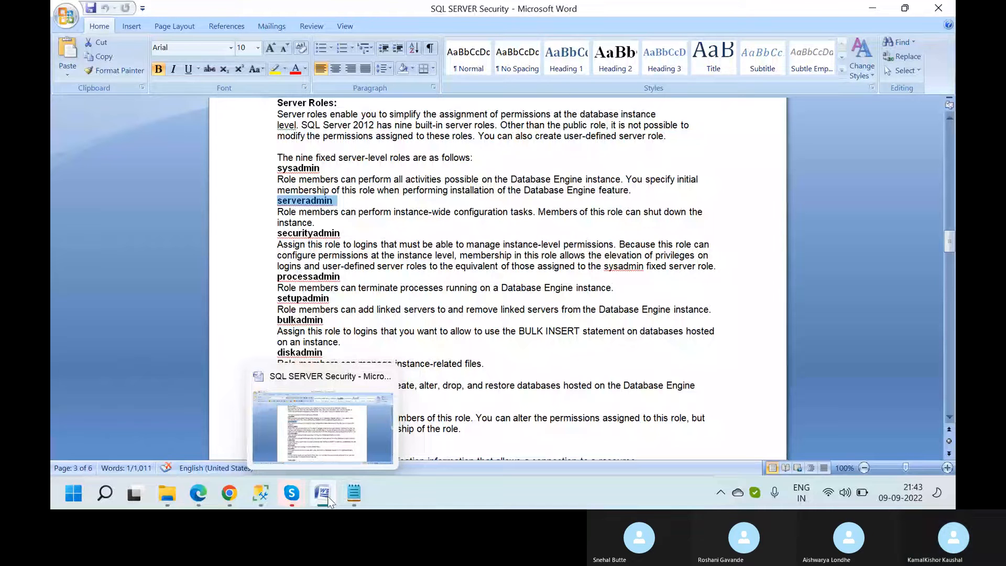
click(222, 403)
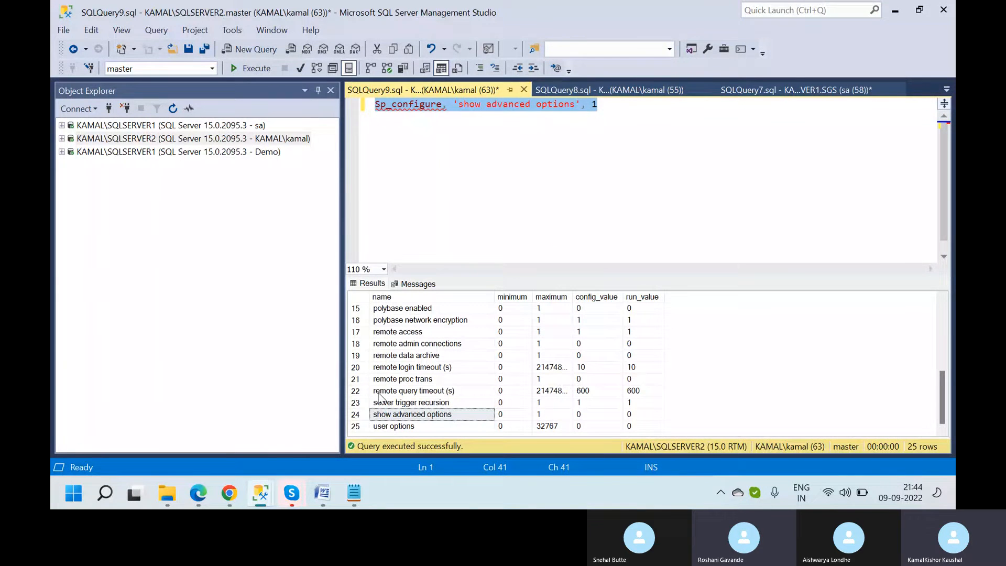
- Switch to Edge and examine page 3 of the SQL DBA syllabus PDF, covering the remaining security topics, Module 5 and Module 6
mouse_move(323, 493)
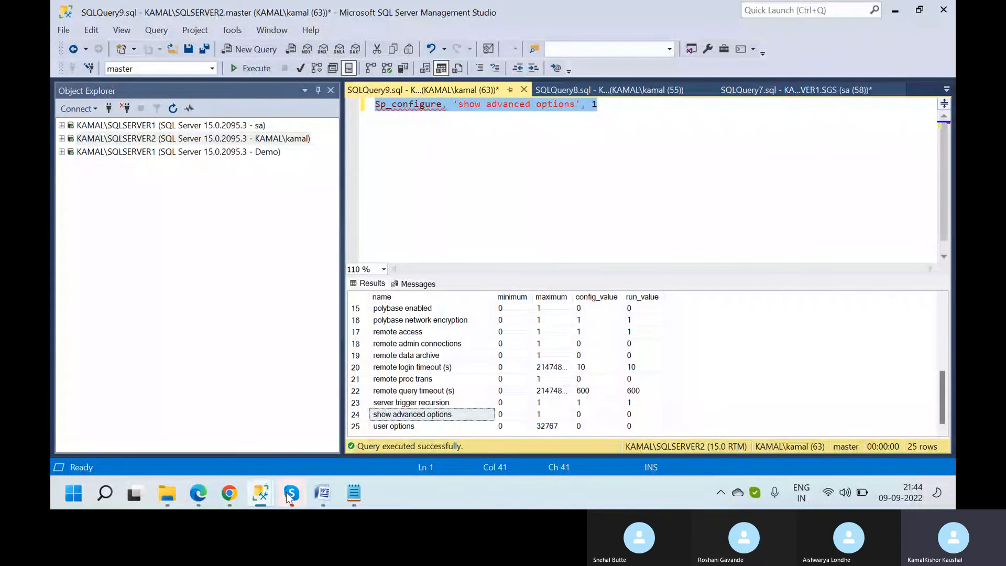
mouse_move(216, 437)
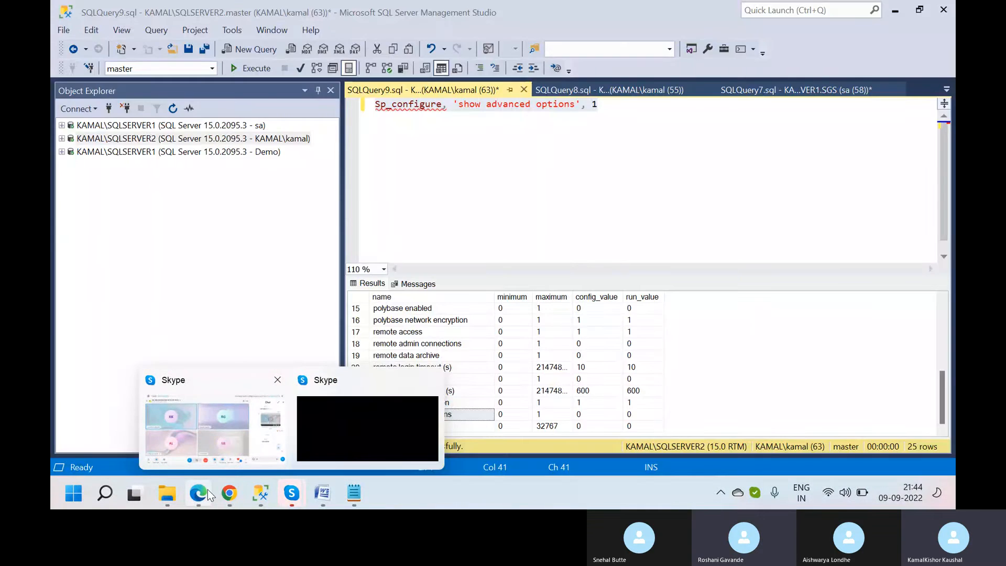
click(199, 493)
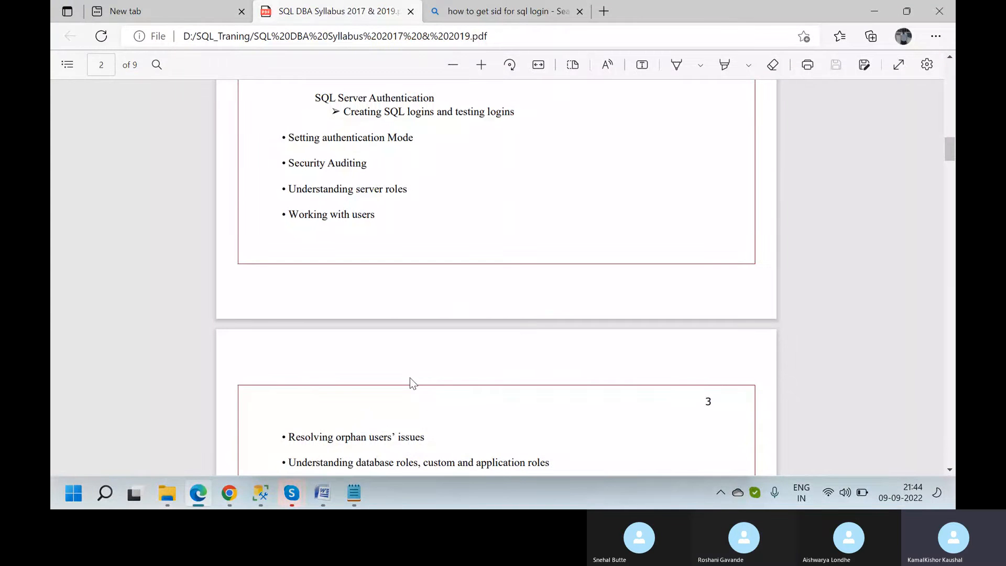
scroll(410, 377, down, 6)
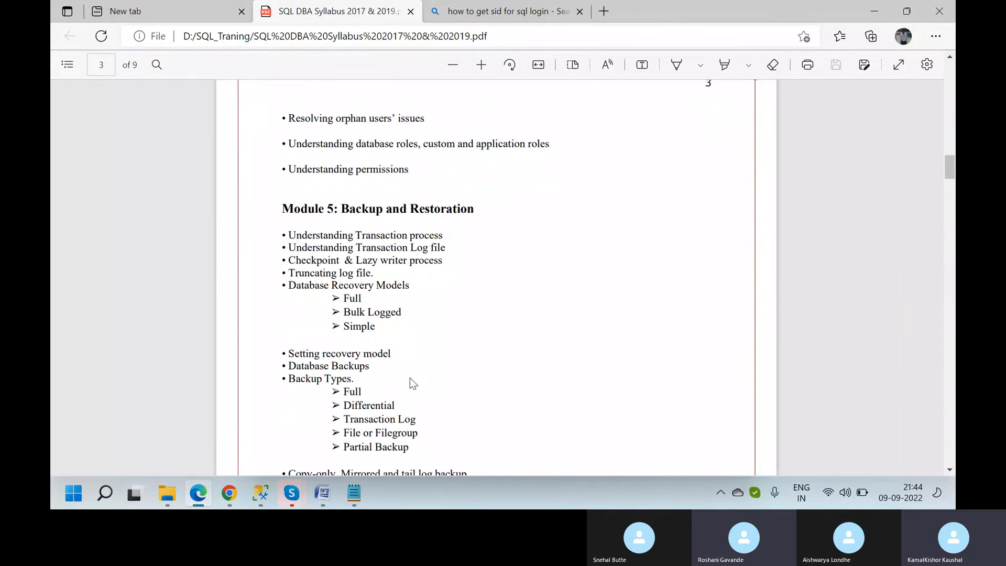
scroll(410, 378, up, 2)
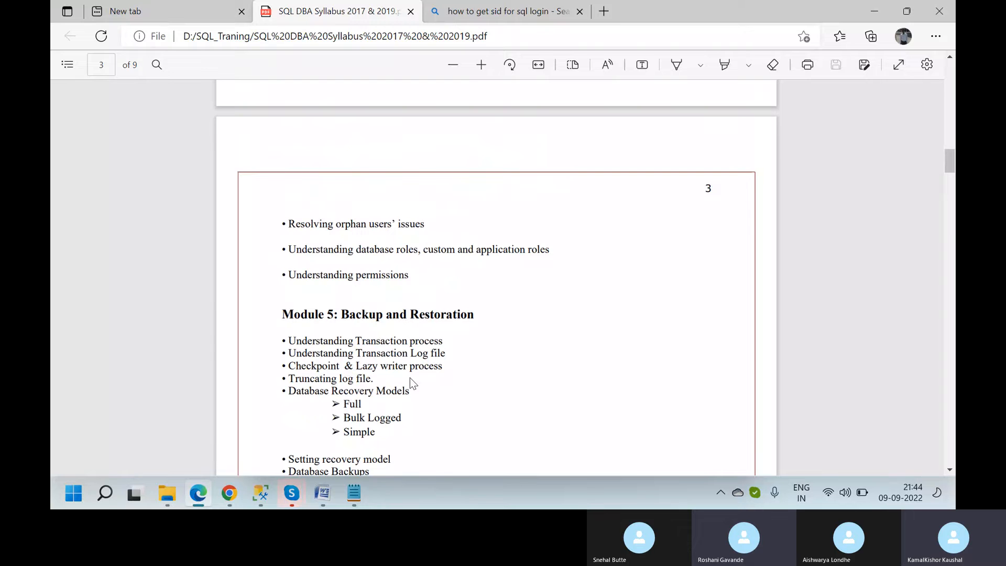
scroll(411, 383, down, 3)
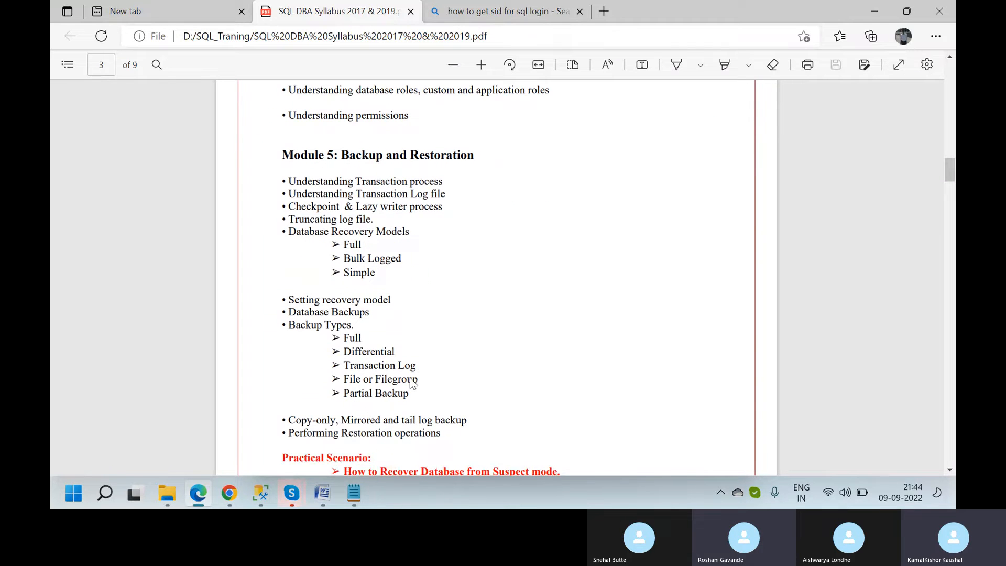
scroll(413, 383, up, 3)
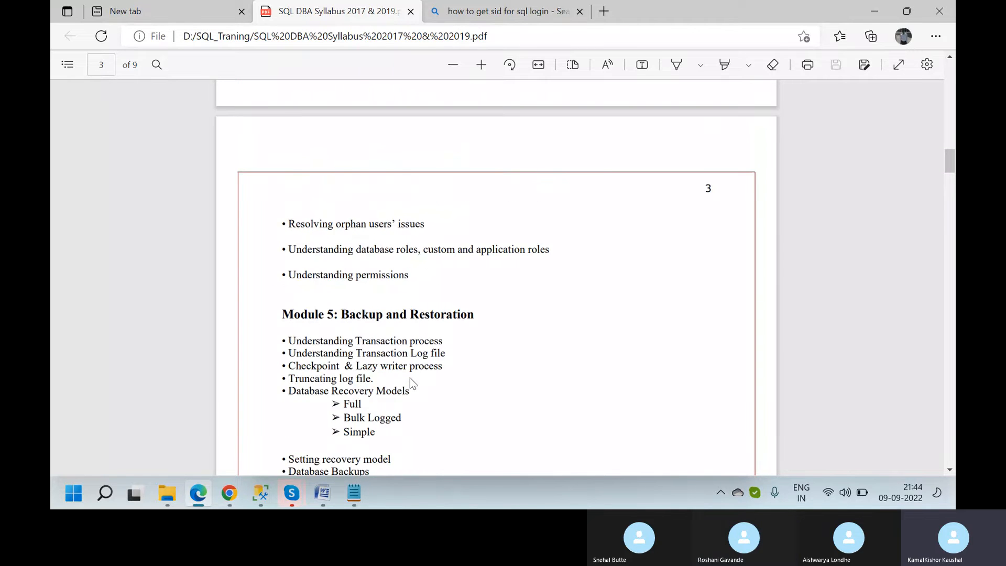
scroll(412, 383, down, 7)
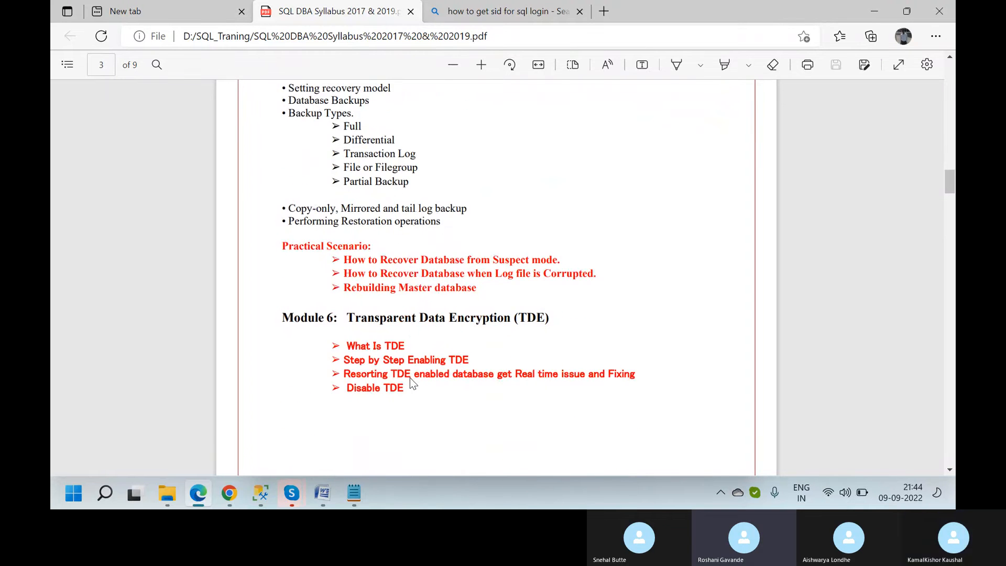
scroll(412, 384, up, 4)
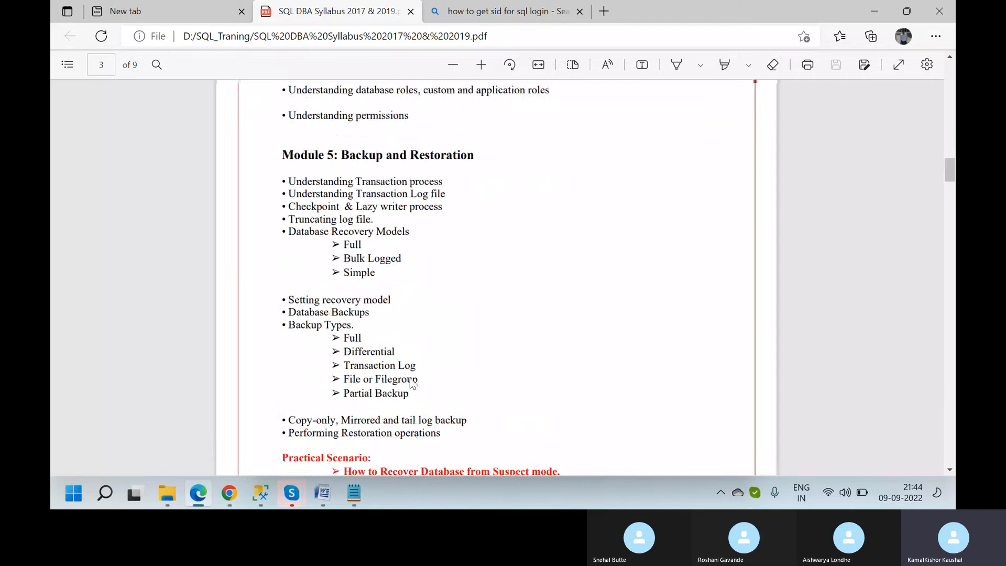
scroll(413, 383, up, 1)
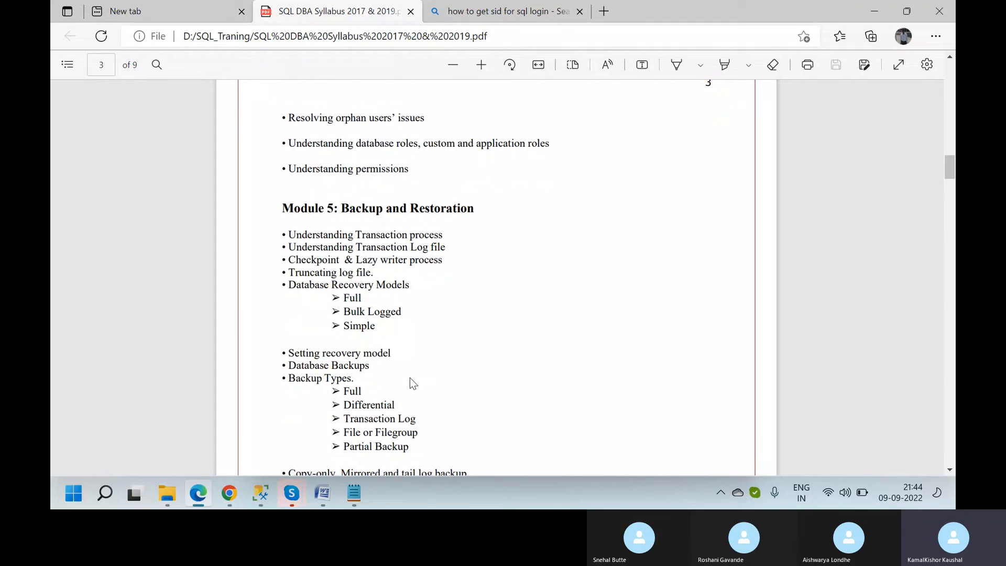
scroll(411, 378, down, 2)
scroll(412, 383, up, 4)
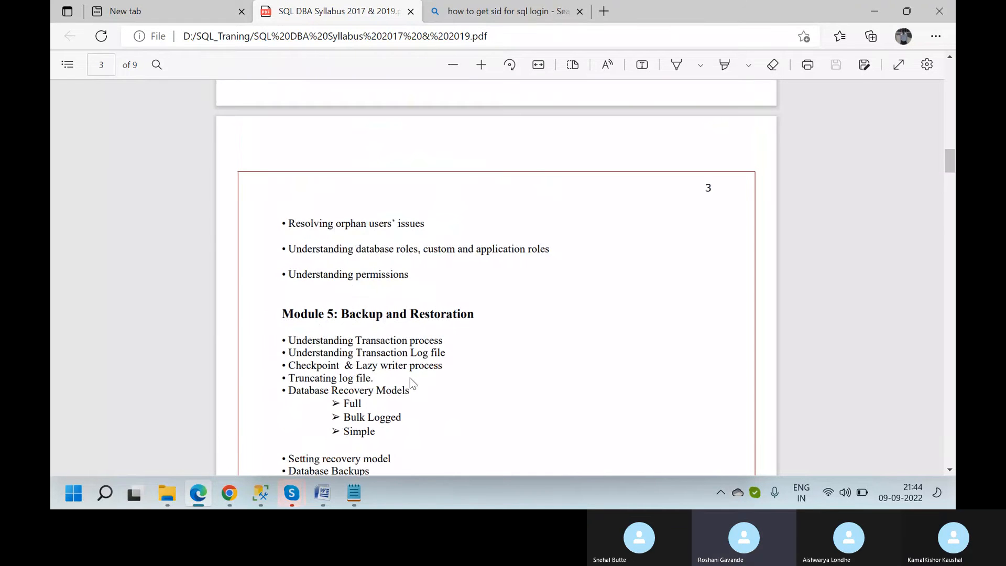
scroll(410, 378, up, 1)
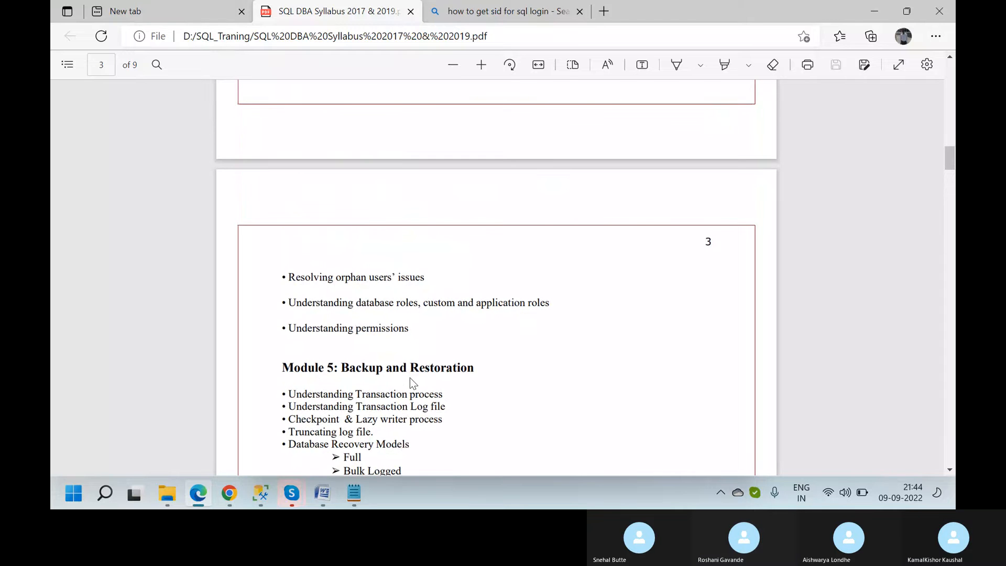
- Review the syllabus from Module 1, Introduction to SQL Server, through Module 4, Implementing Security
scroll(409, 377, up, 7)
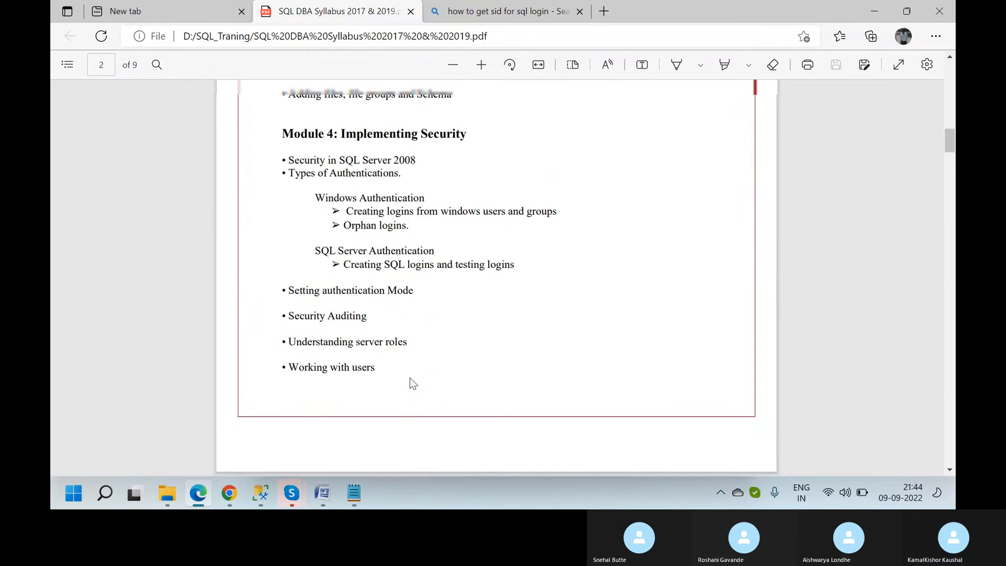
scroll(411, 383, up, 3)
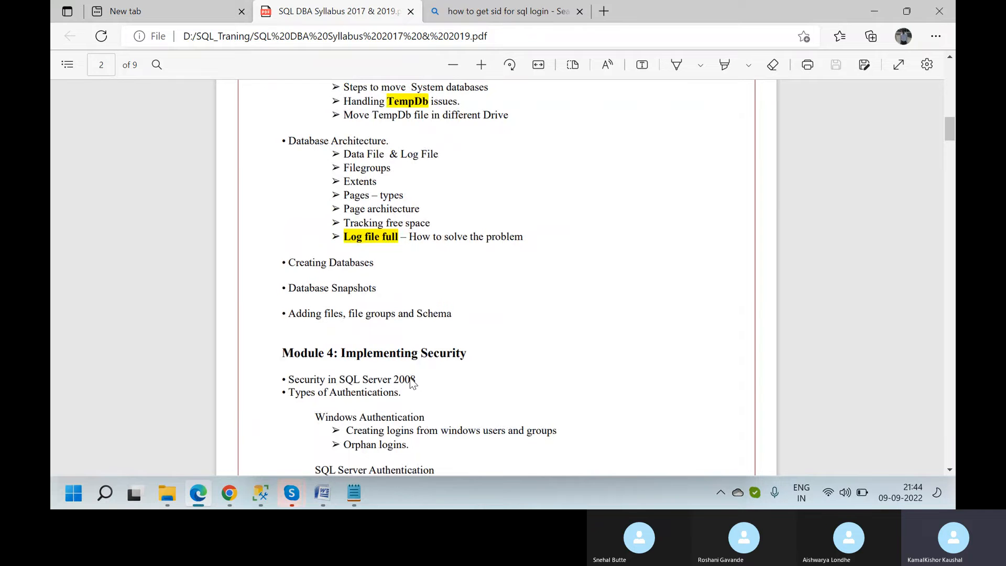
scroll(411, 382, up, 11)
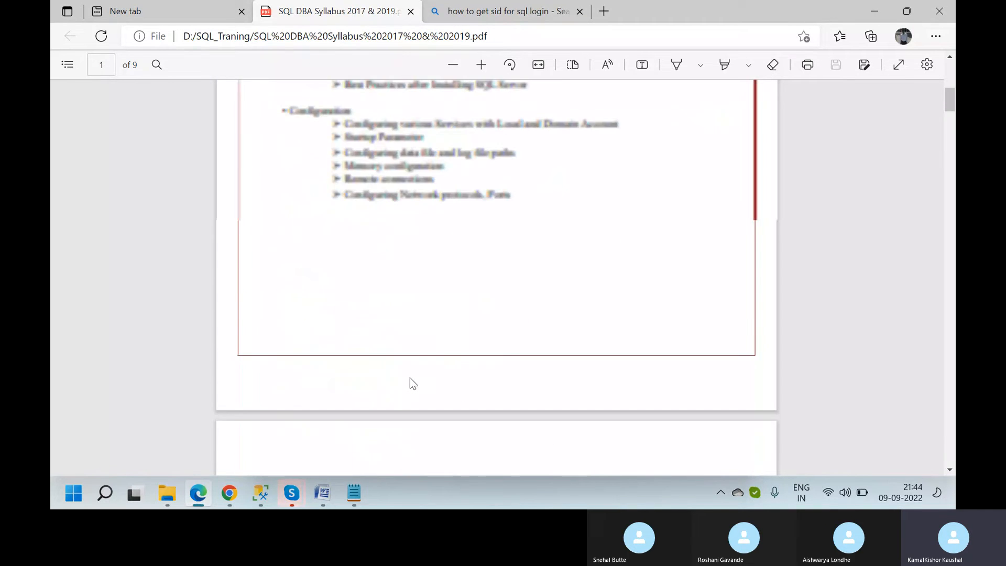
scroll(410, 377, up, 6)
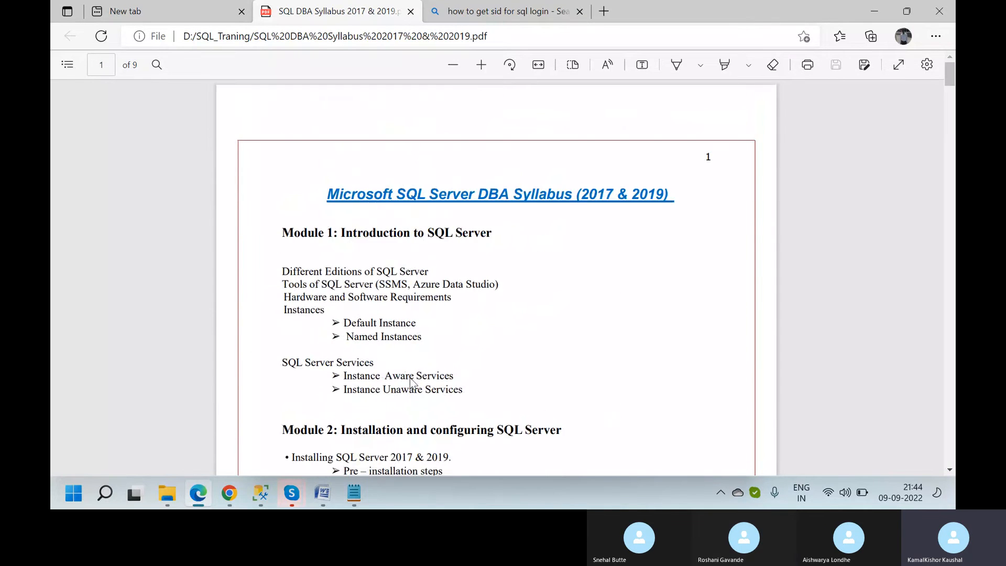
scroll(410, 381, down, 15)
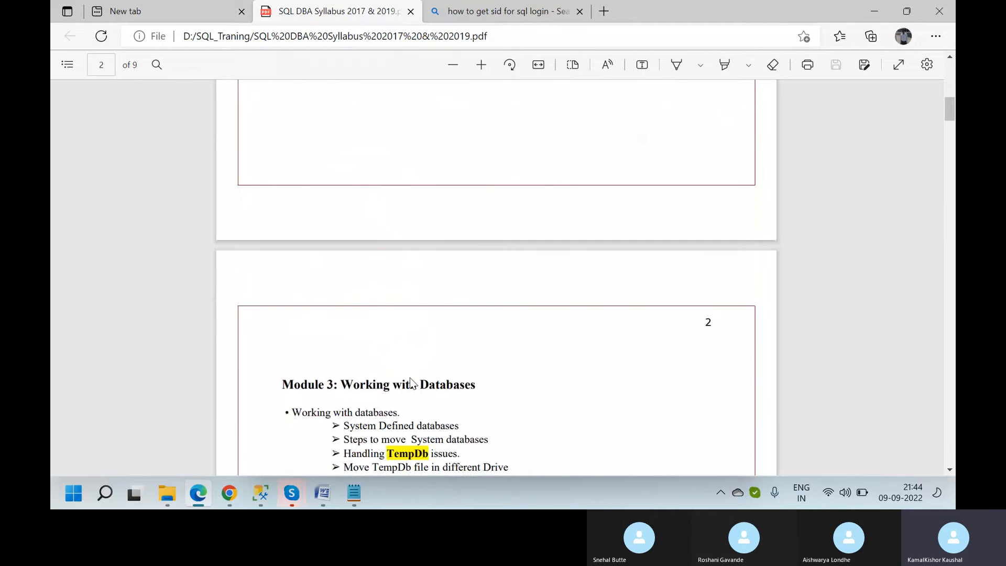
scroll(410, 381, down, 1)
scroll(410, 377, up, 3)
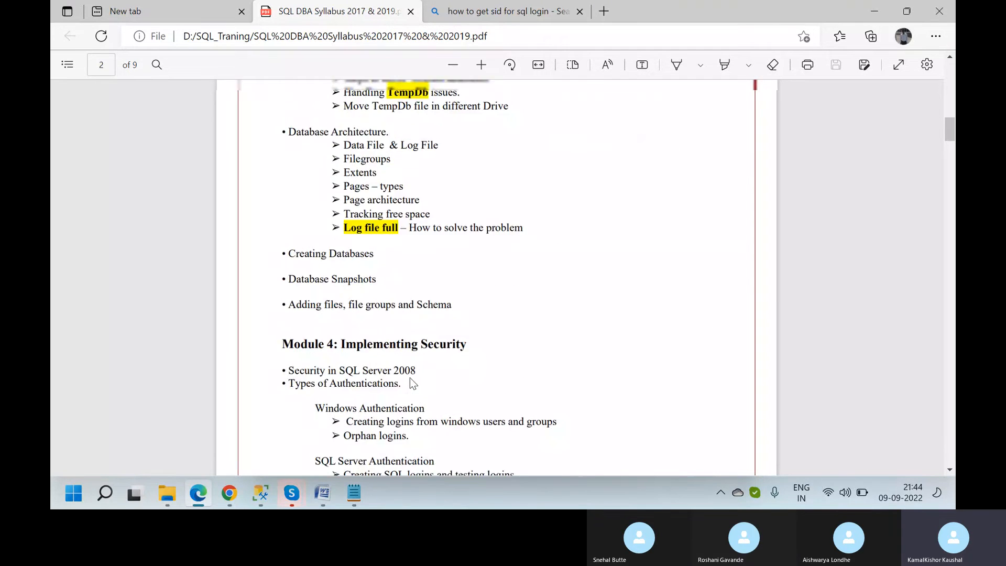
scroll(410, 377, down, 2)
scroll(411, 382, down, 12)
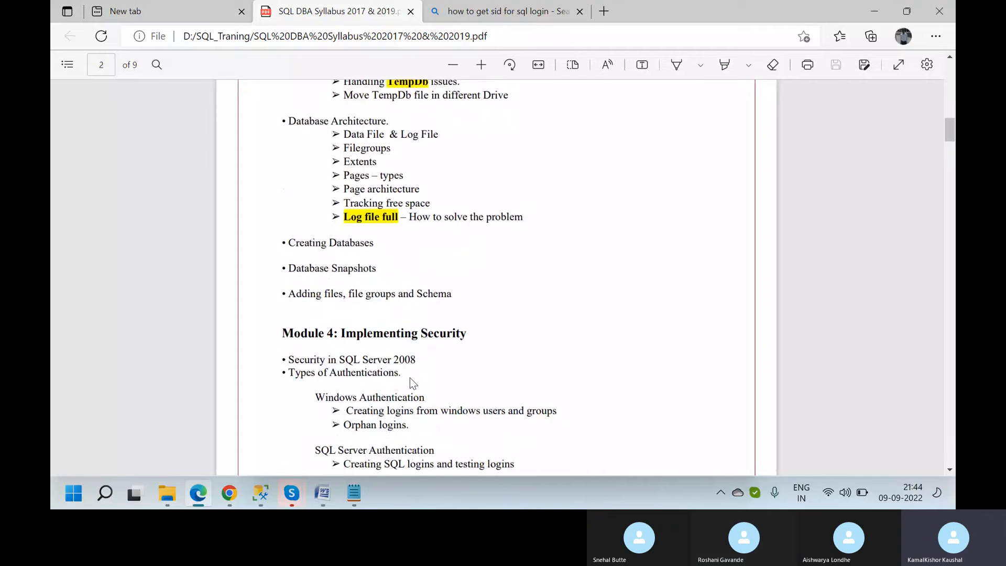
- Look through the upcoming syllabus modules, from Backup and Restoration through Transparent Data Encryption to HA & DR
scroll(410, 378, down, 3)
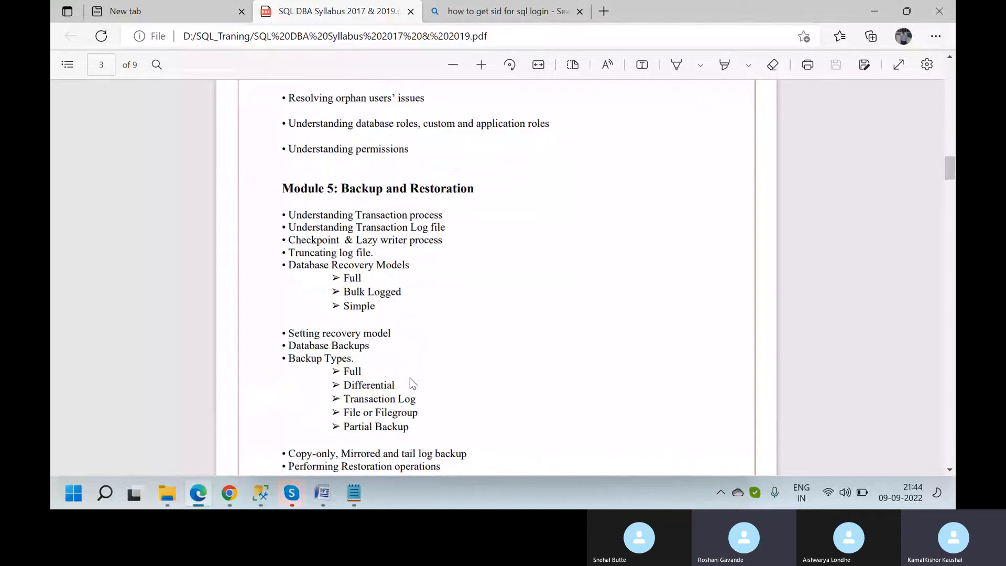
scroll(411, 379, up, 1)
scroll(410, 379, down, 1)
scroll(410, 377, down, 1)
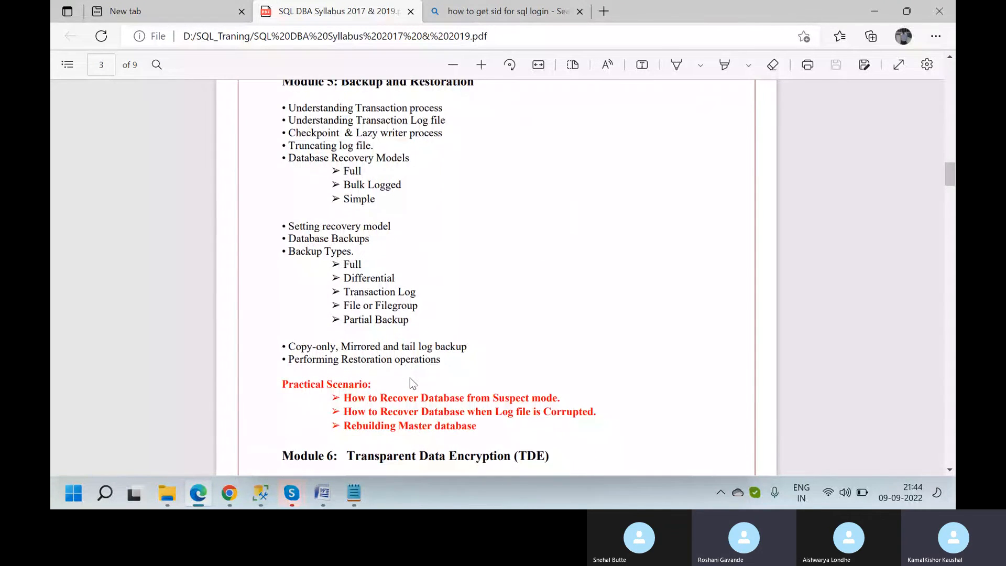
scroll(410, 383, down, 3)
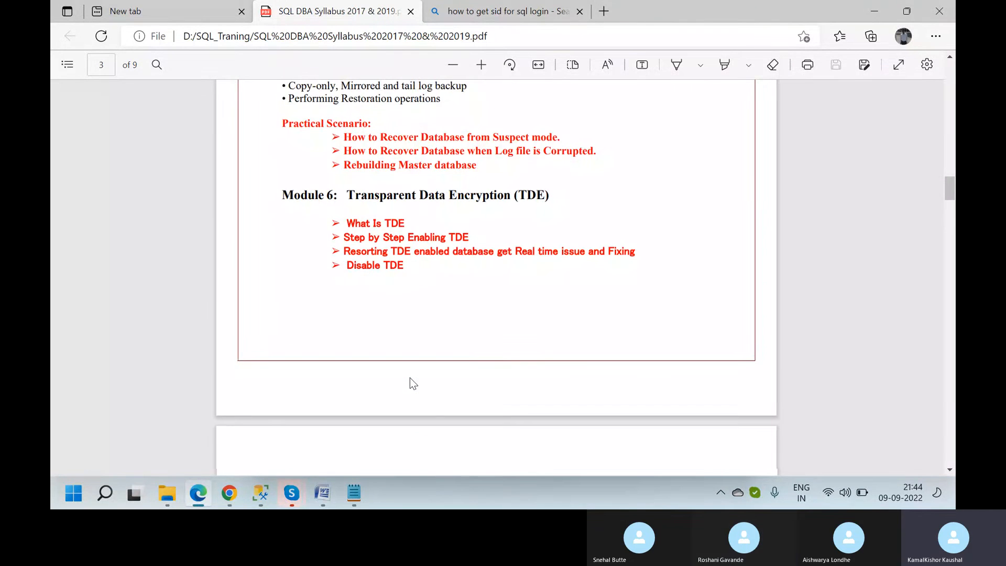
scroll(410, 383, down, 3)
scroll(410, 378, down, 6)
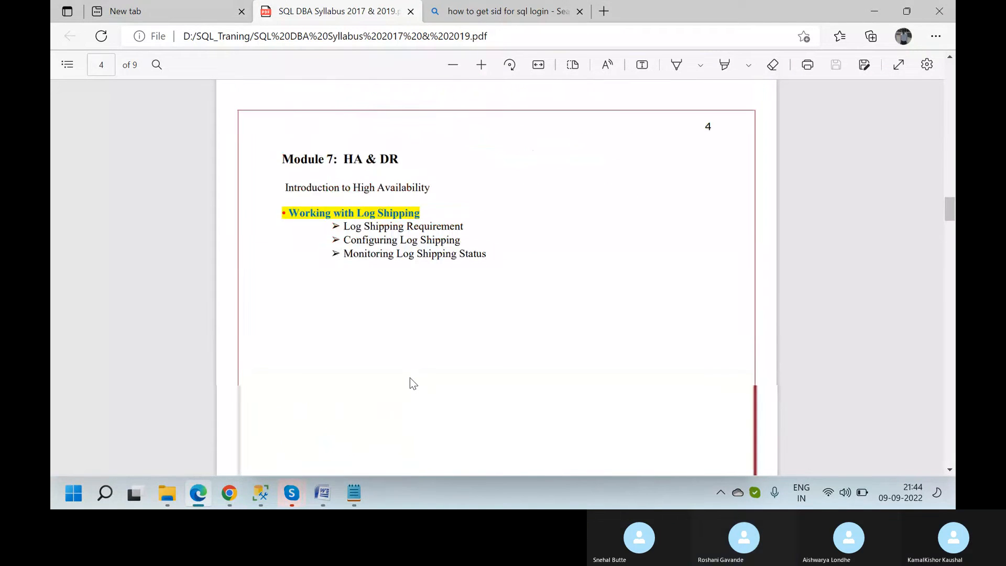
scroll(410, 377, up, 4)
scroll(410, 383, up, 7)
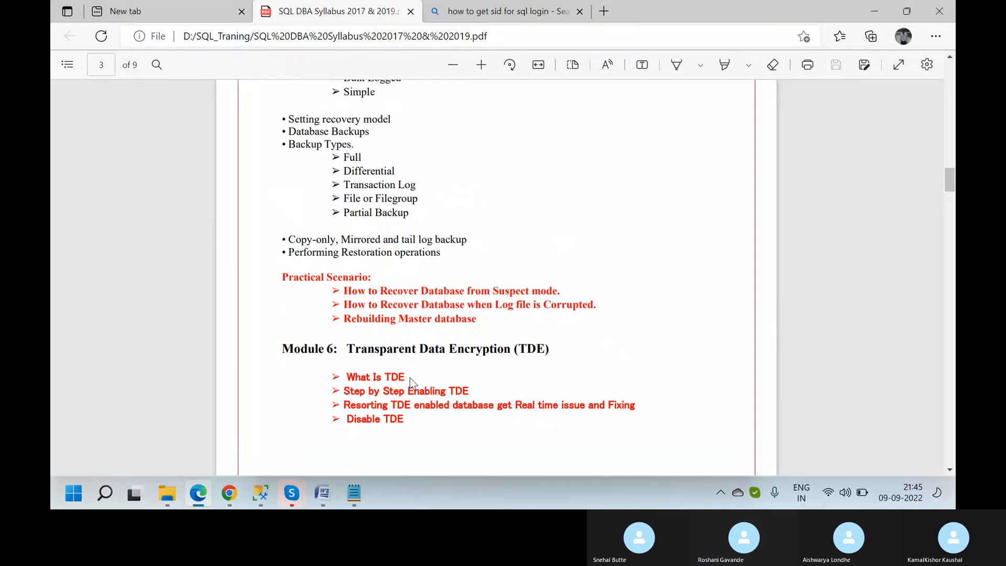
- Examine the Module 5 Backup and Restoration topics, including recovery models, backup types and the practical scenarios
scroll(411, 378, up, 2)
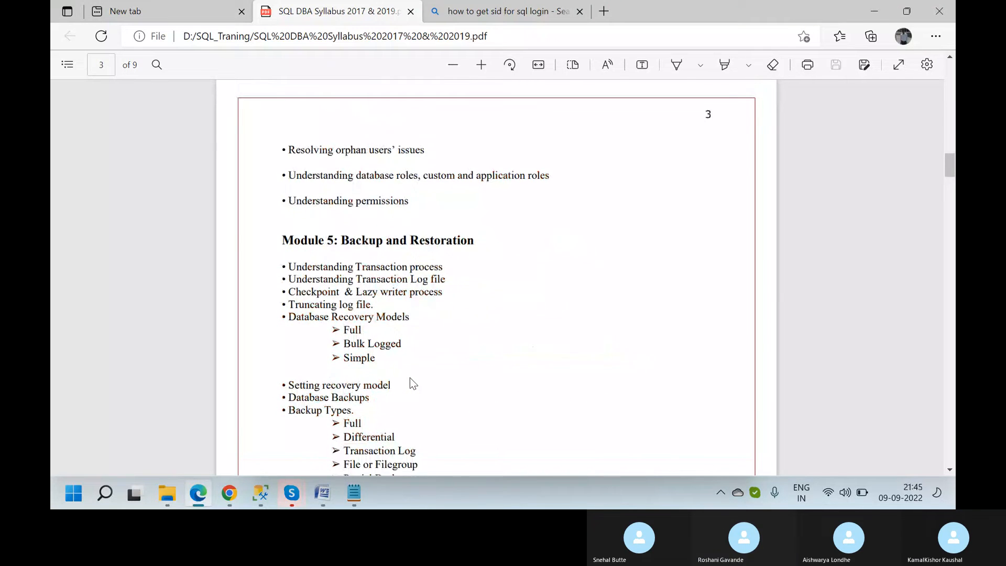
scroll(411, 378, down, 3)
scroll(411, 378, up, 1)
scroll(410, 378, down, 1)
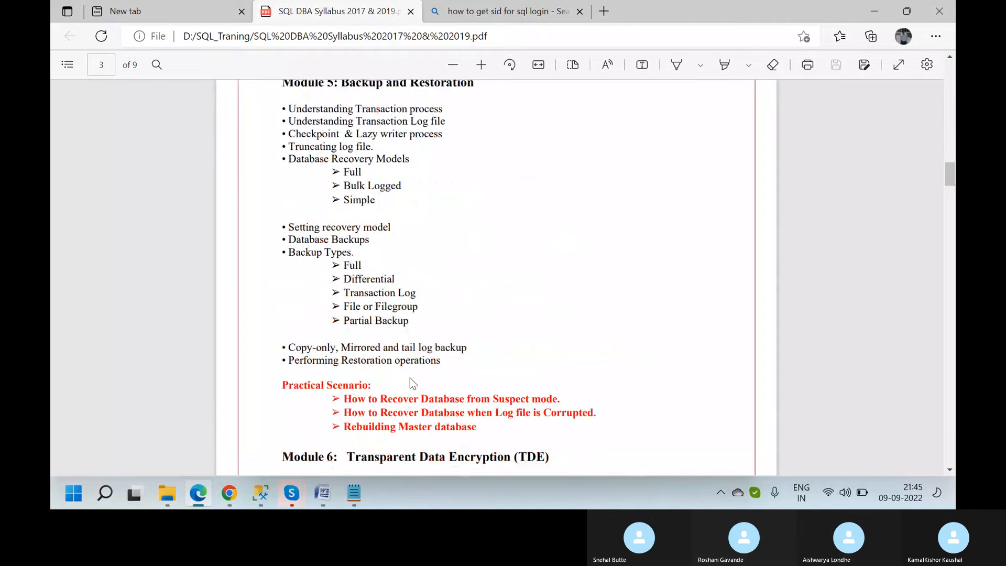
scroll(410, 378, up, 1)
scroll(411, 383, down, 1)
scroll(410, 383, up, 1)
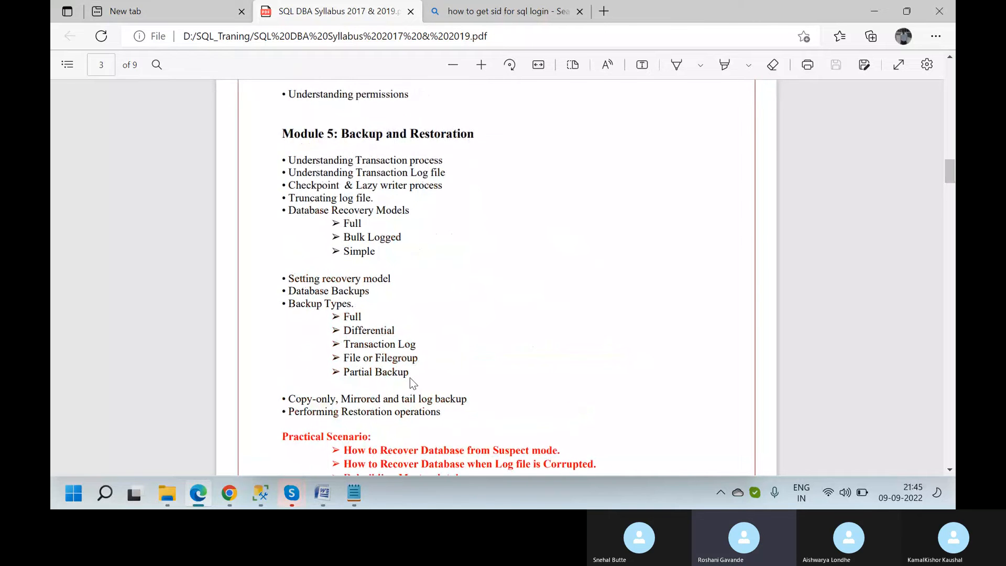
scroll(411, 383, down, 1)
scroll(411, 382, up, 1)
scroll(412, 383, up, 1)
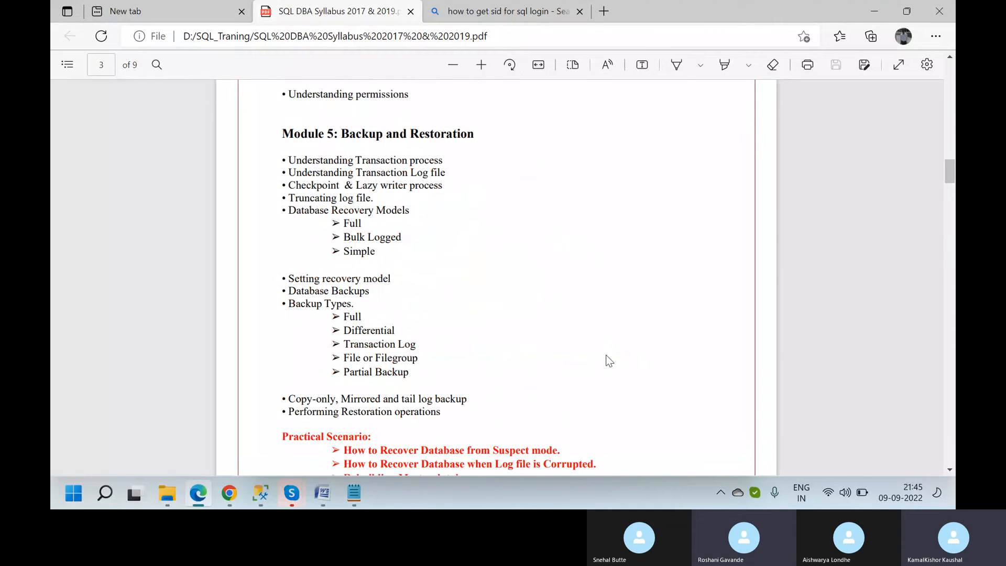
click(950, 470)
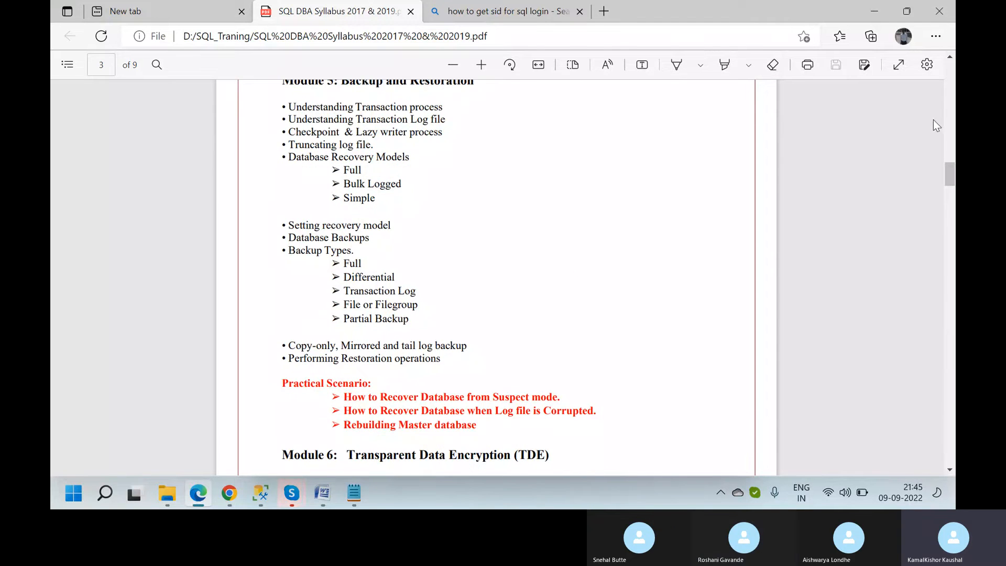
- Examine the Module 5 topics on page 3, from Understanding Transaction process to the practical recovery scenarios
scroll(664, 212, up, 3)
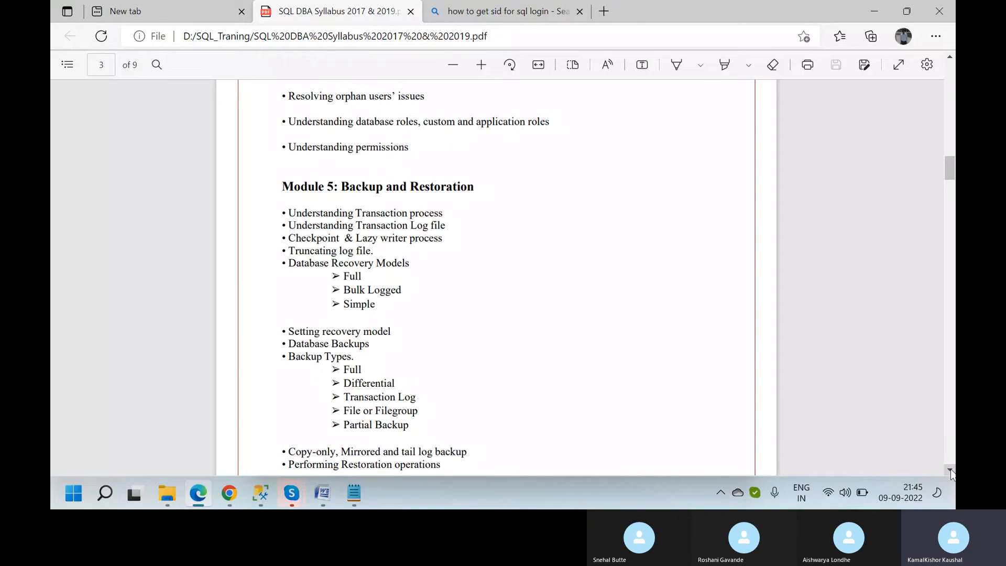
scroll(950, 470, down, 3)
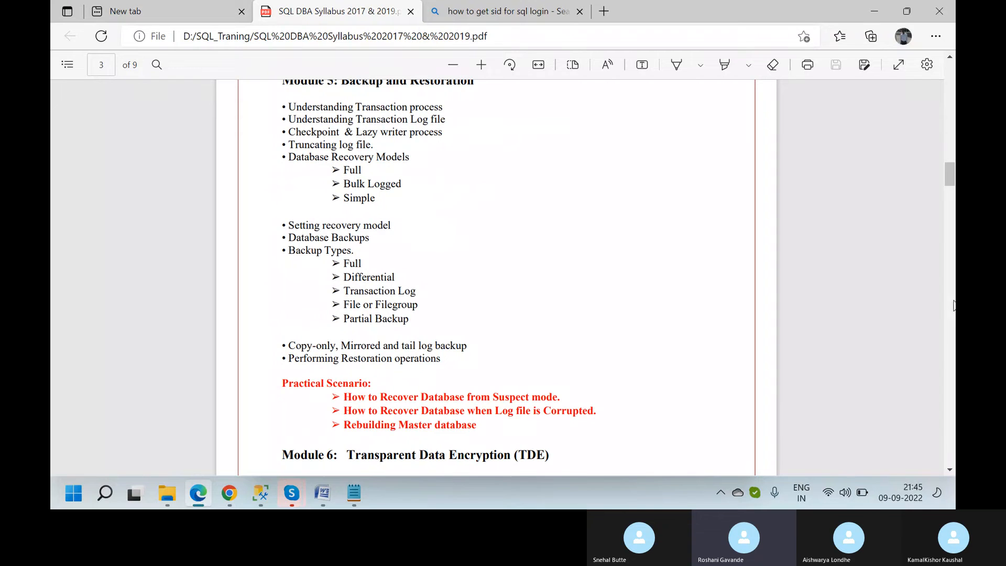
click(950, 56)
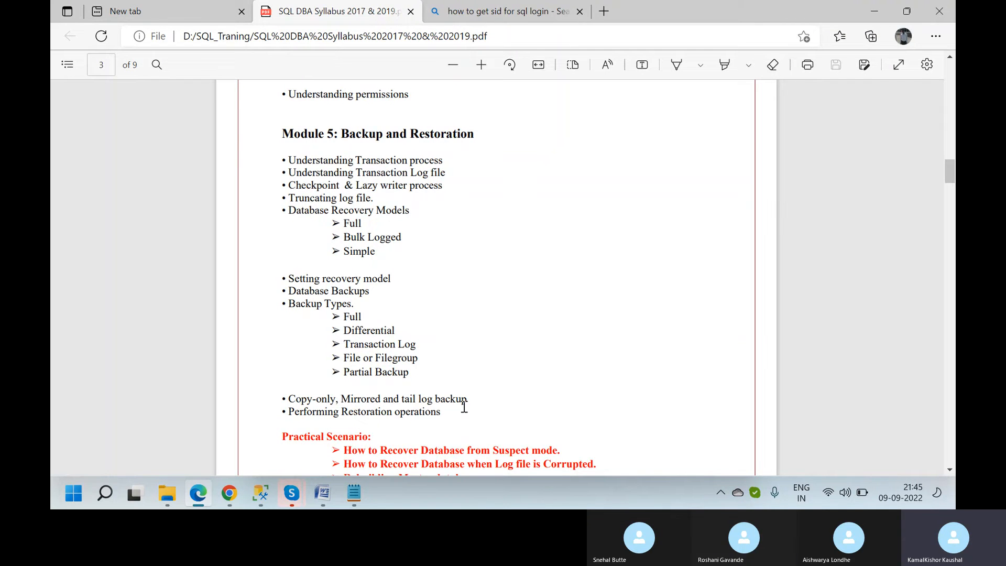
click(952, 62)
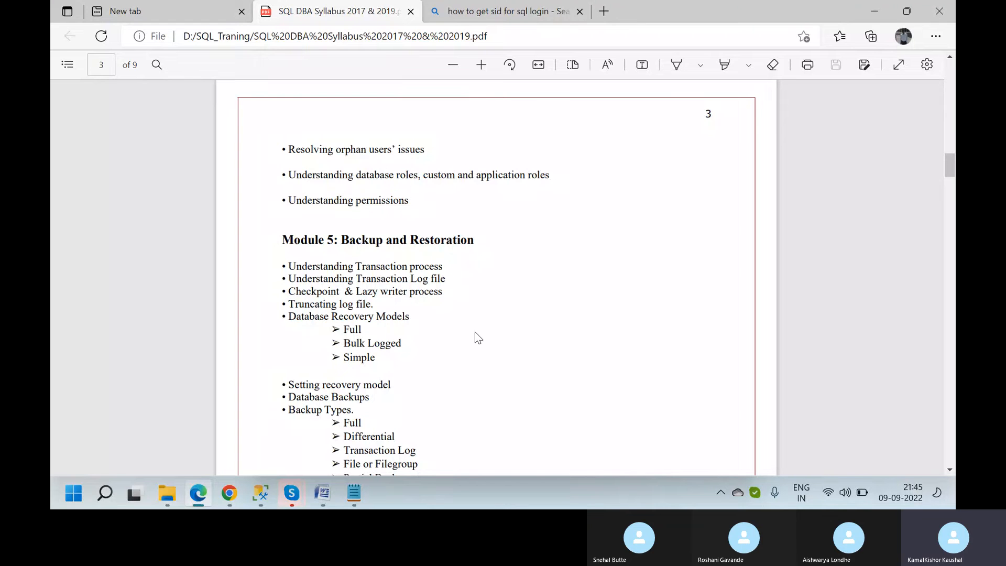
- Look back through the syllabus to Module 1, then ahead through the security and backup modules to Module 7, HA & DR
scroll(475, 331, up, 6)
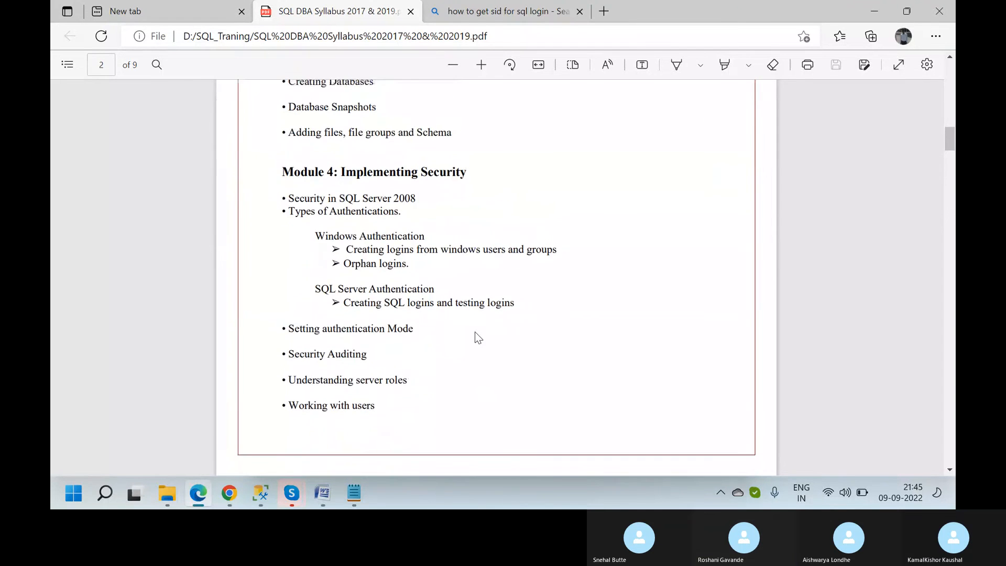
scroll(475, 332, up, 10)
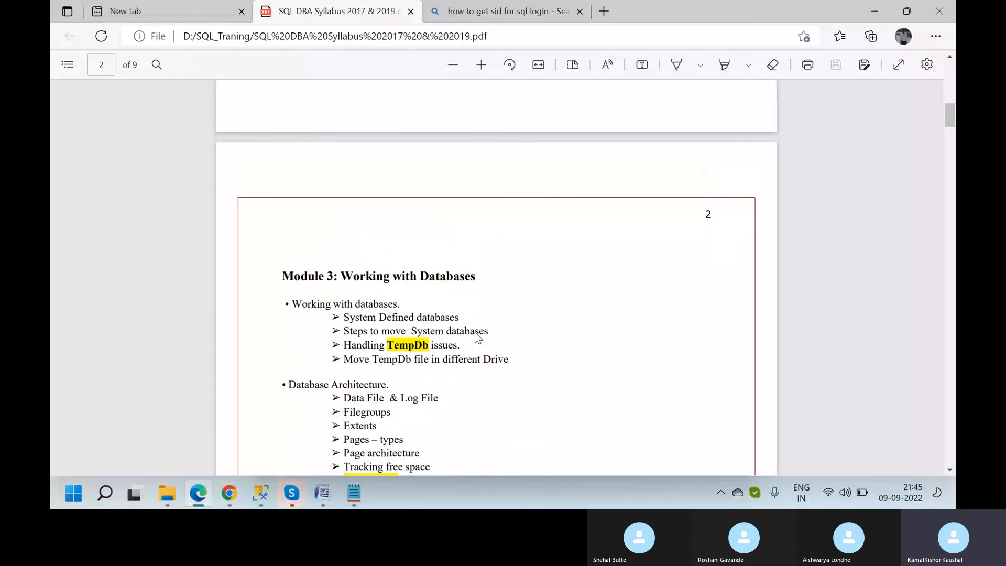
scroll(475, 332, up, 12)
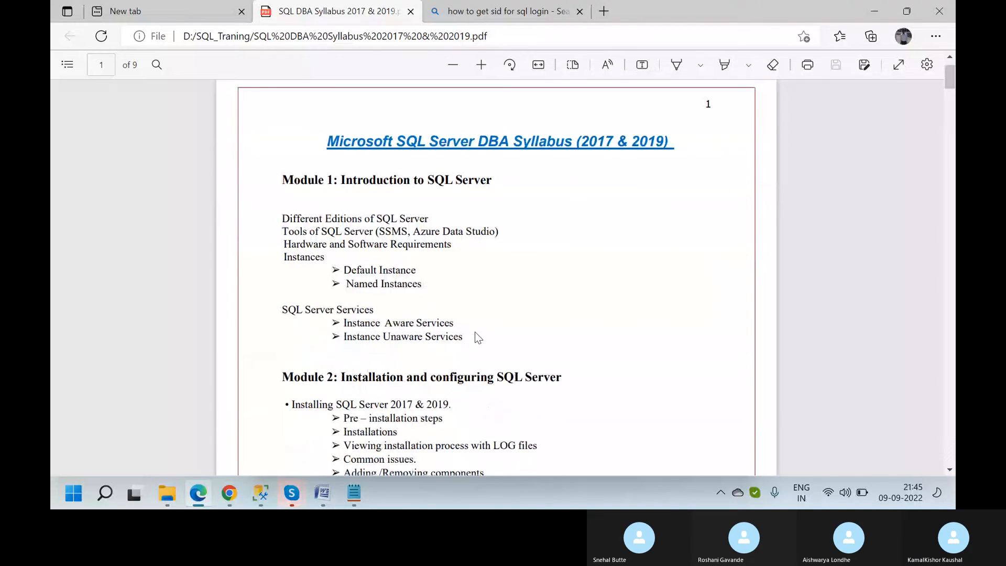
scroll(475, 333, down, 15)
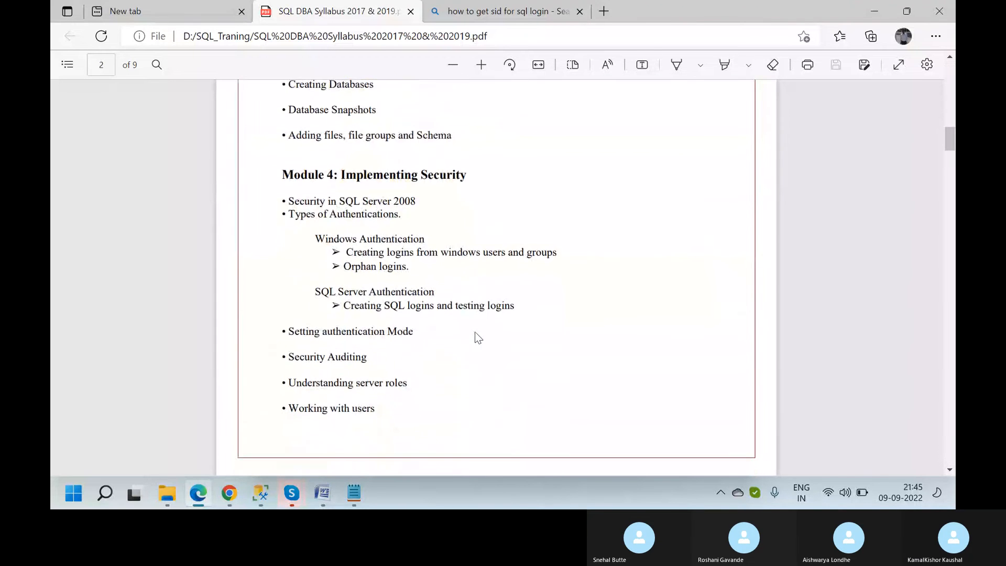
scroll(475, 332, down, 11)
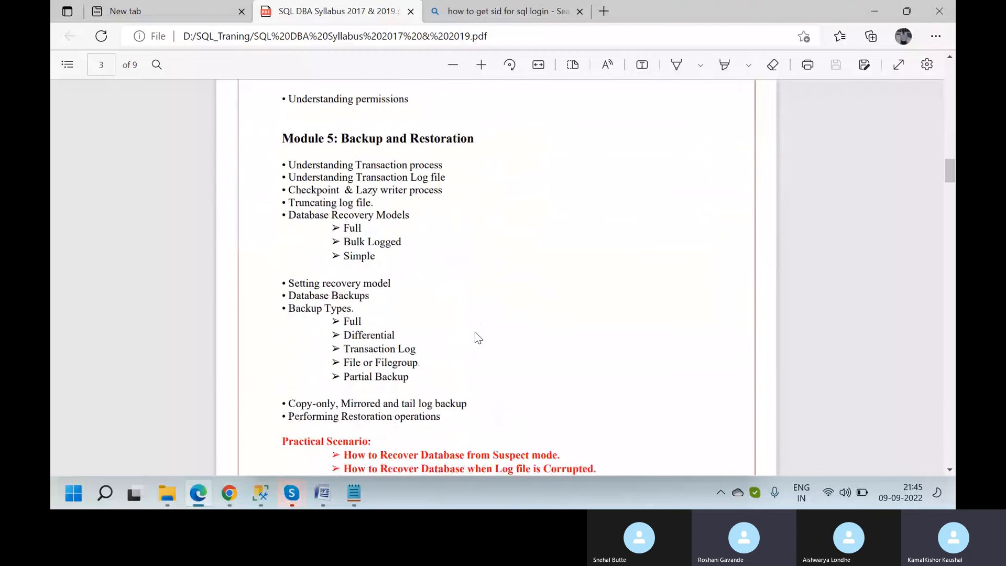
scroll(475, 337, down, 12)
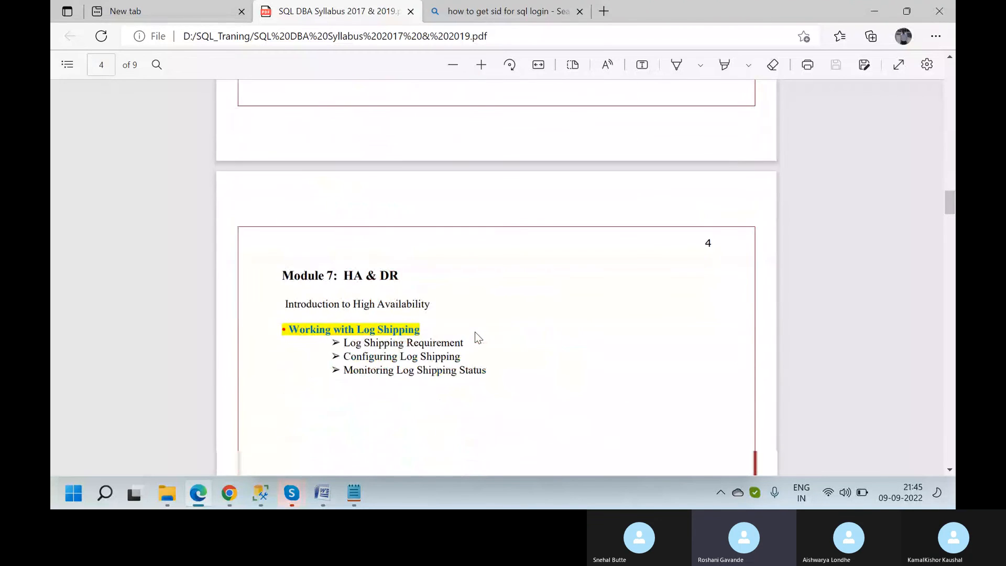
scroll(475, 335, down, 3)
scroll(475, 335, up, 3)
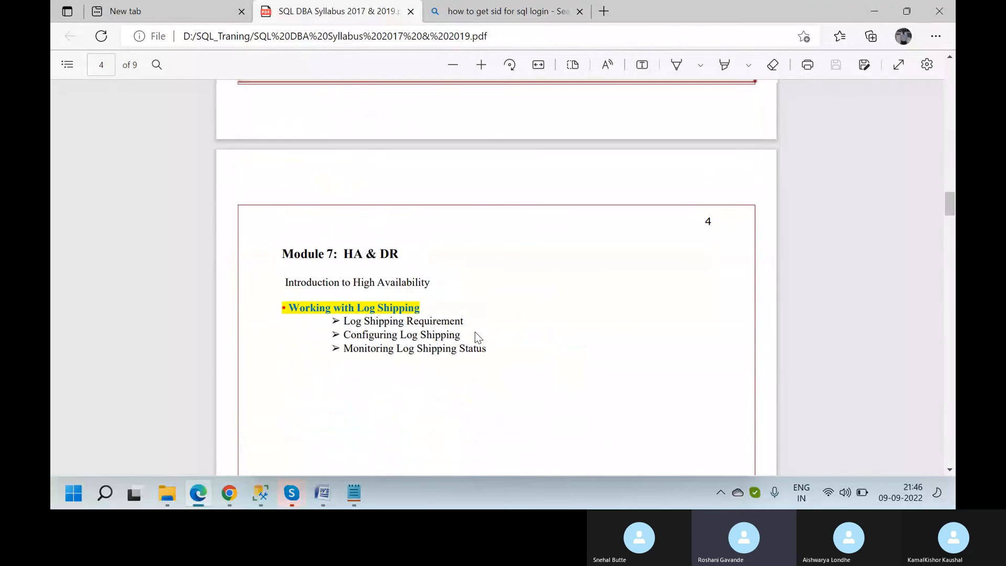
- Review the modules again from installation and configuration through working with databases to the remaining security topics on page 3
scroll(475, 336, up, 15)
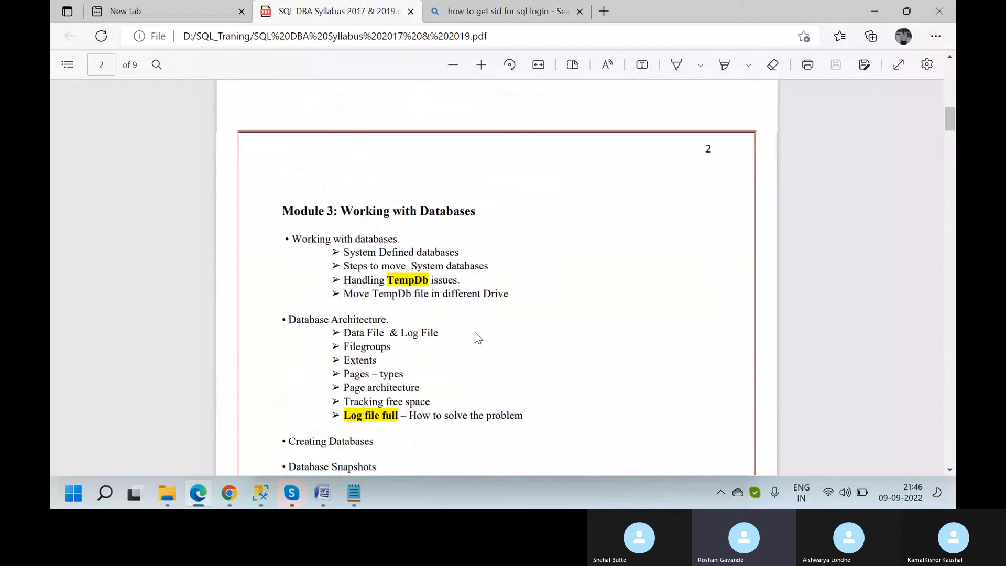
scroll(475, 332, up, 10)
scroll(475, 332, down, 4)
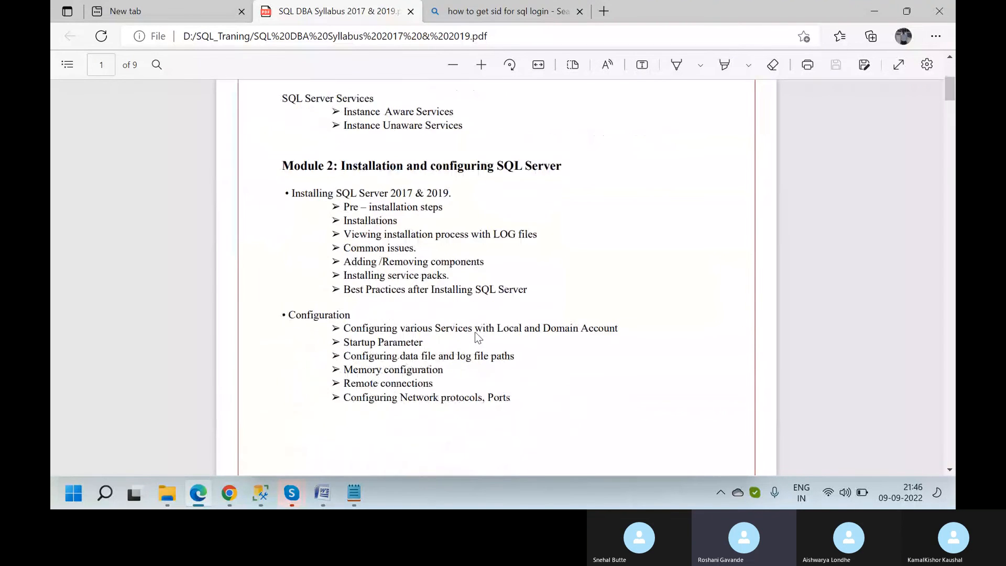
scroll(475, 333, down, 10)
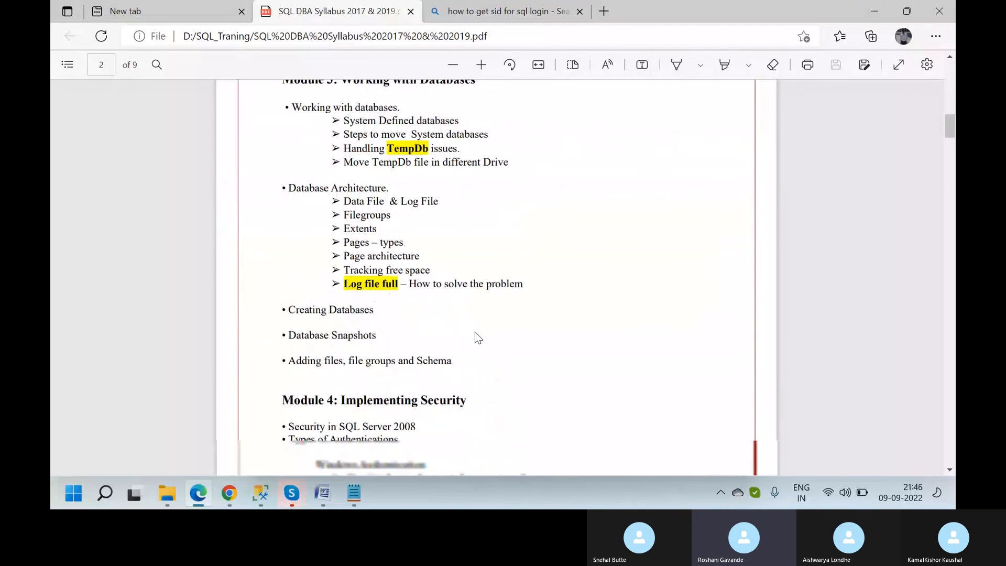
scroll(476, 334, down, 4)
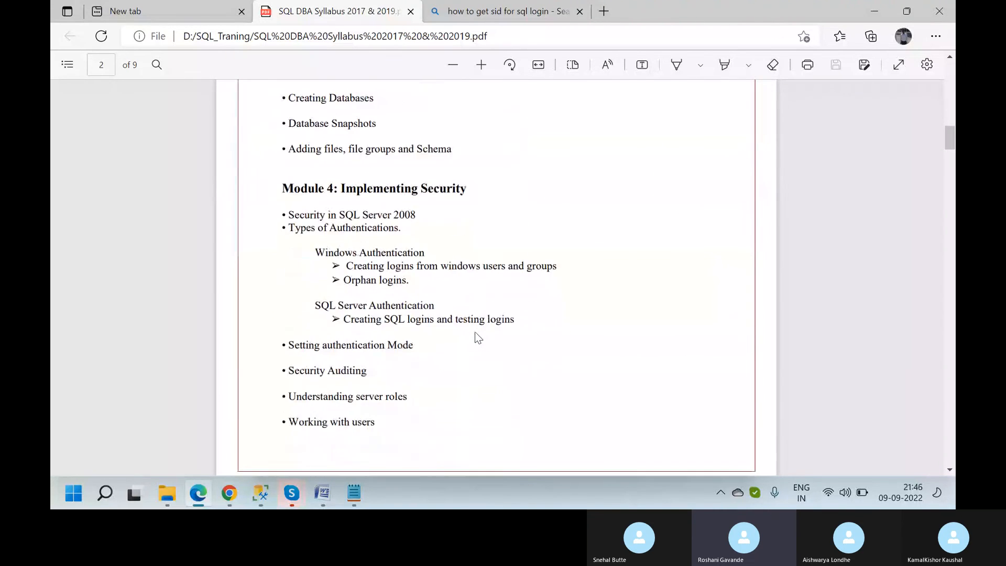
scroll(476, 335, down, 7)
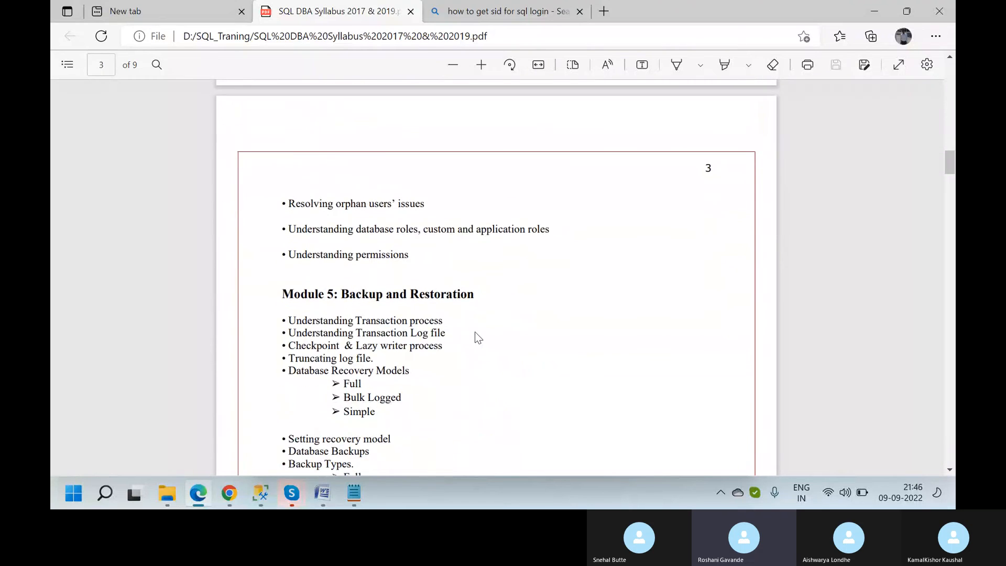
scroll(478, 337, down, 1)
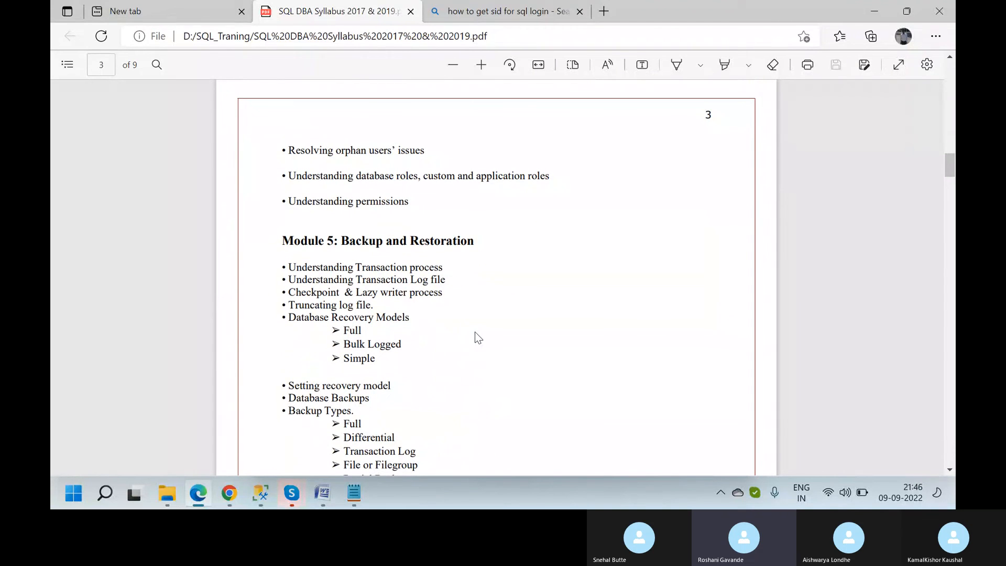
- Read Module 5 closely, including log truncation, recovery models, backup types and restoration operations
scroll(474, 332, down, 2)
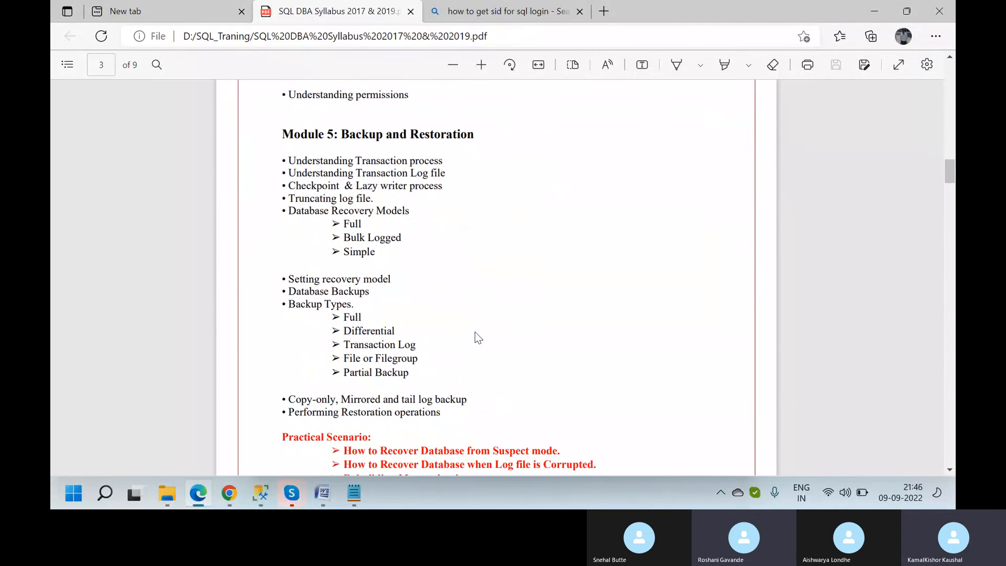
scroll(475, 332, down, 2)
scroll(475, 332, up, 3)
scroll(475, 331, down, 1)
scroll(475, 332, up, 2)
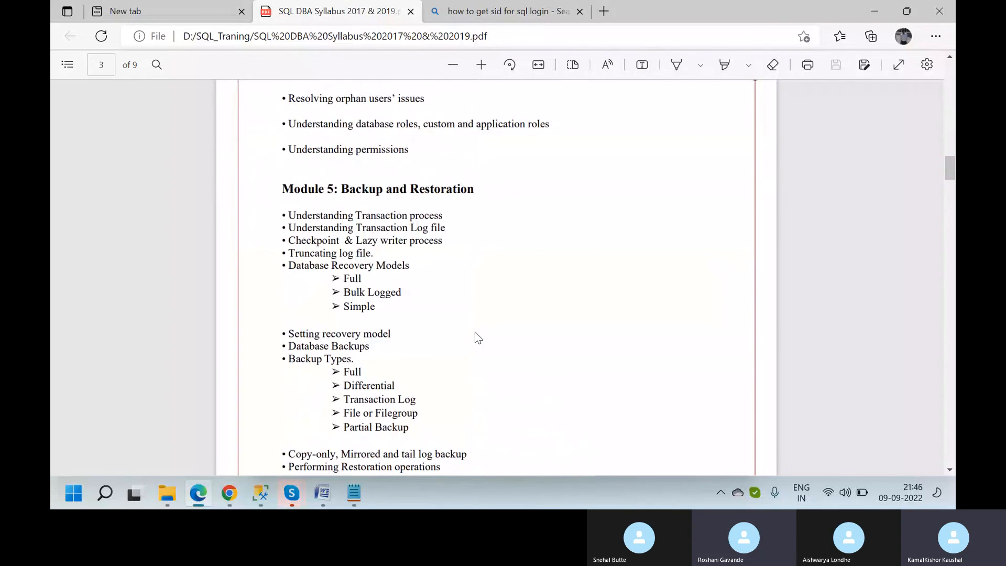
scroll(475, 331, down, 1)
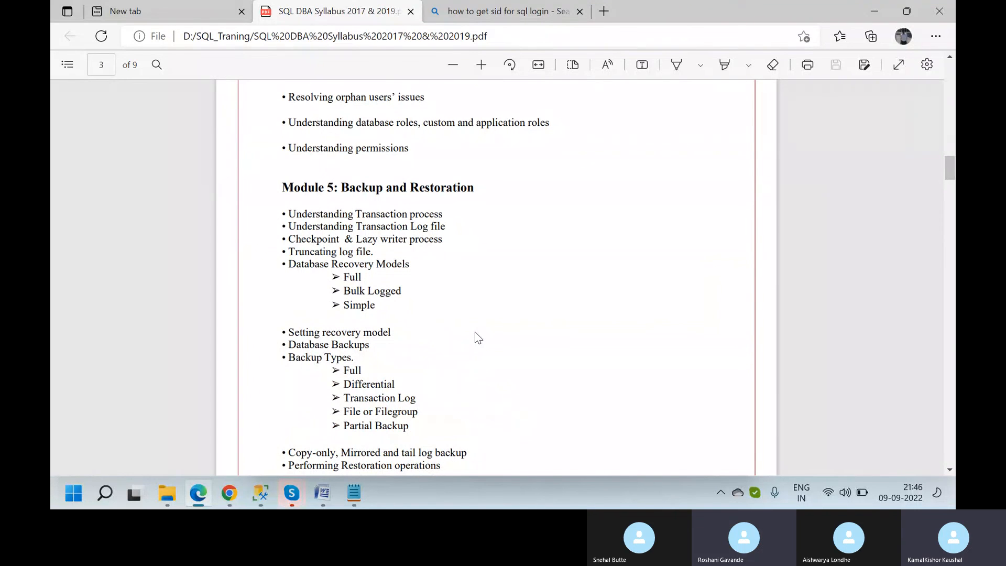
scroll(475, 332, down, 1)
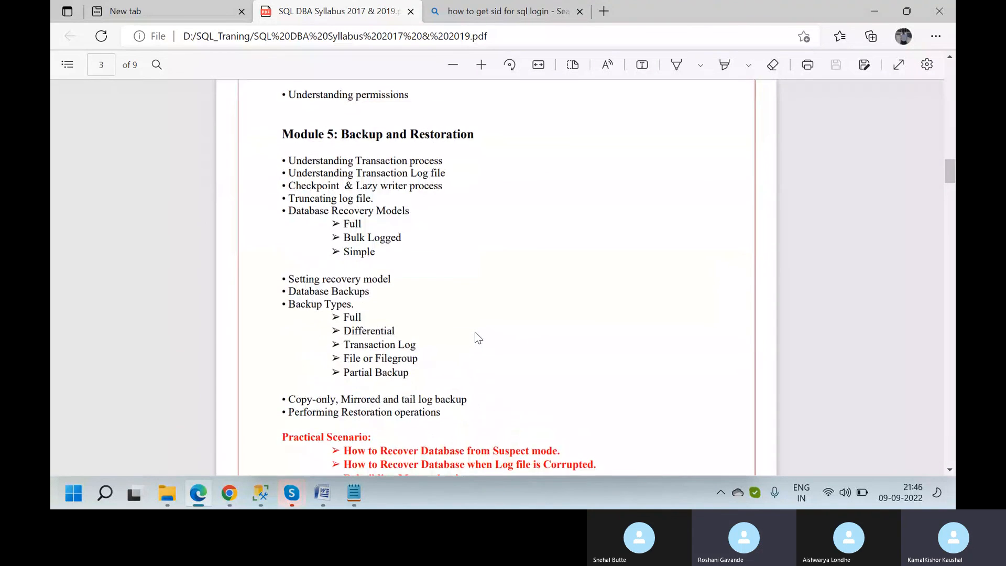
scroll(475, 331, down, 1)
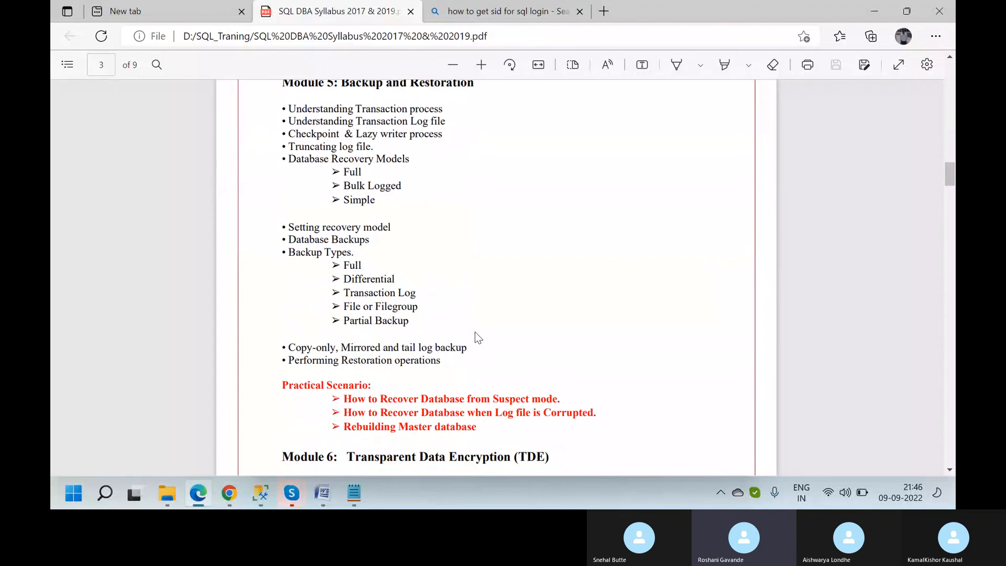
scroll(475, 331, up, 1)
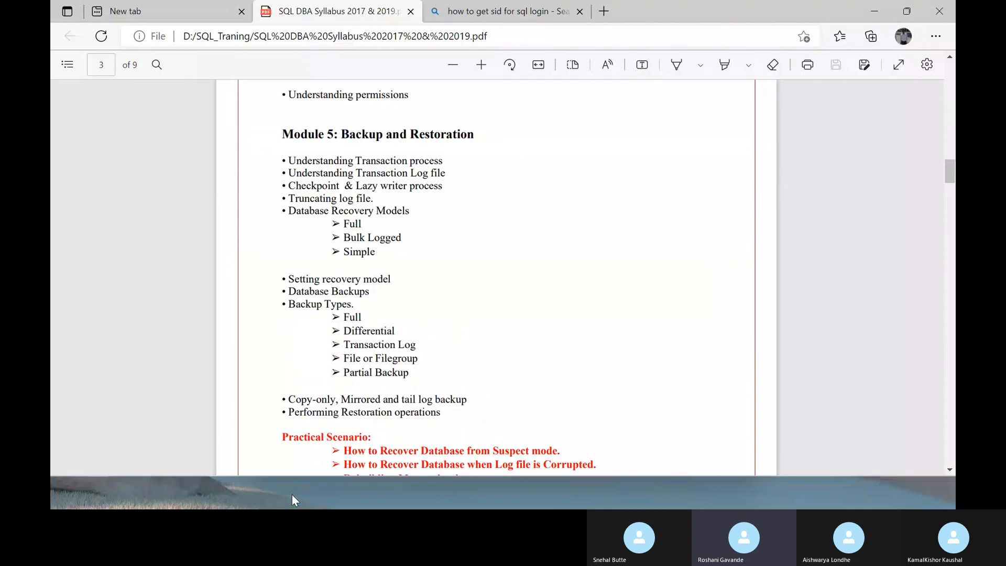
- Bring up the previews of the open Skype windows to switch from the syllabus to the call
click(292, 495)
click(343, 433)
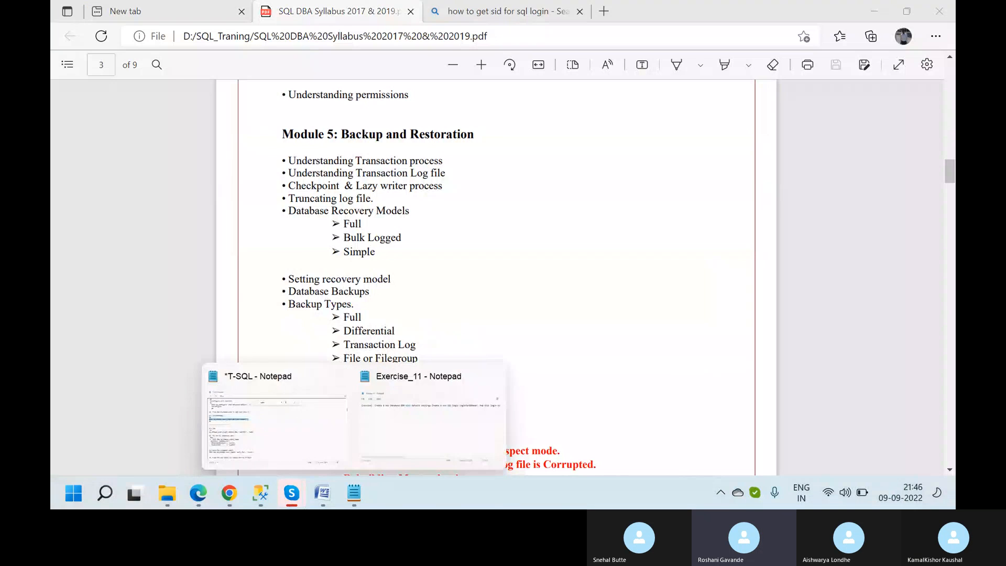
mouse_move(300, 506)
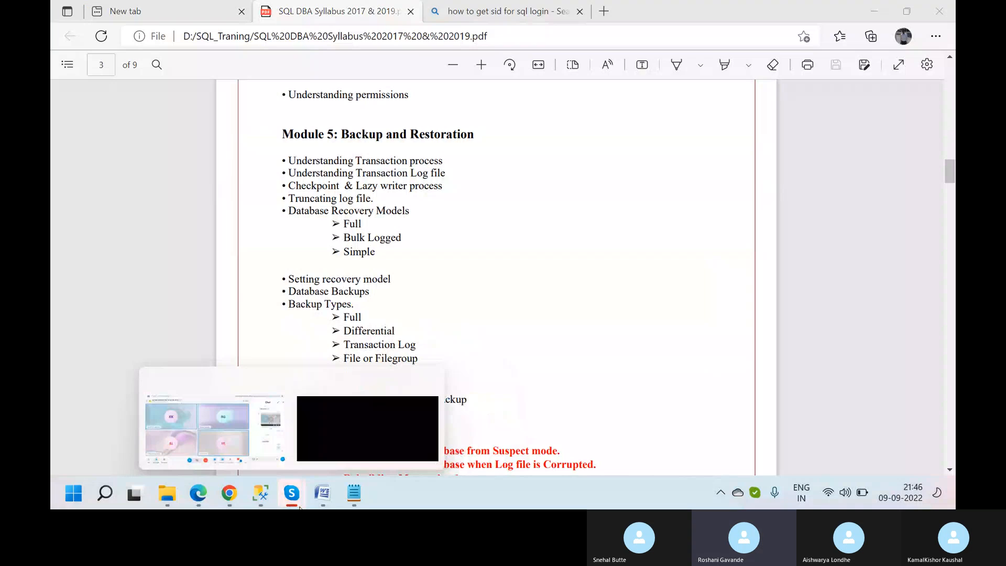